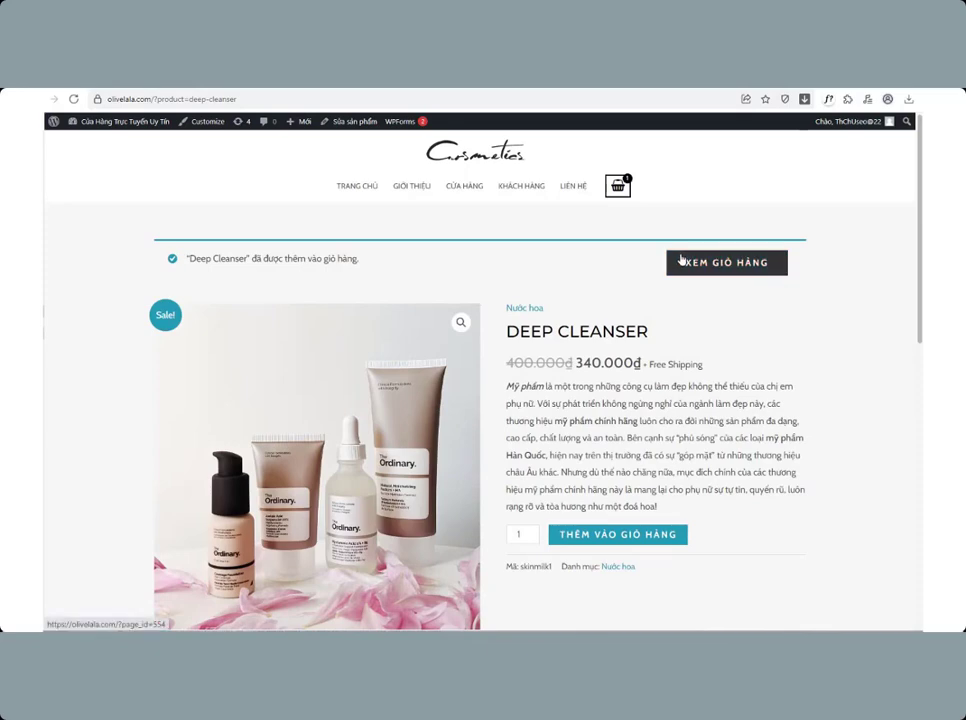
# Step: Open the cart containing Deep Cleanser and proceed to checkout
pyautogui.click(681, 260)
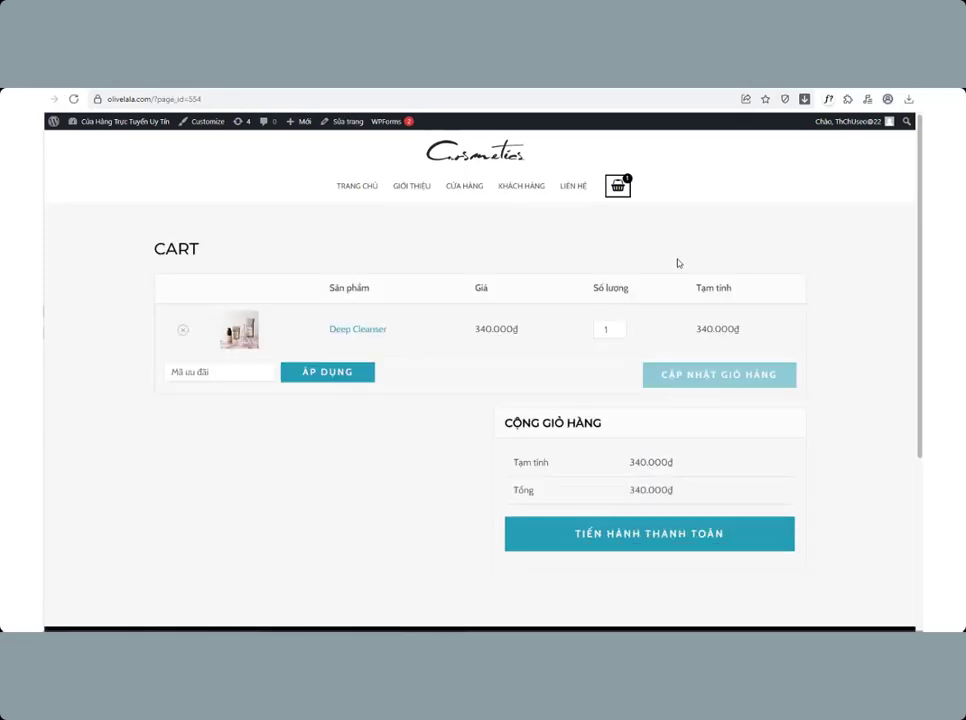
pyautogui.click(620, 326)
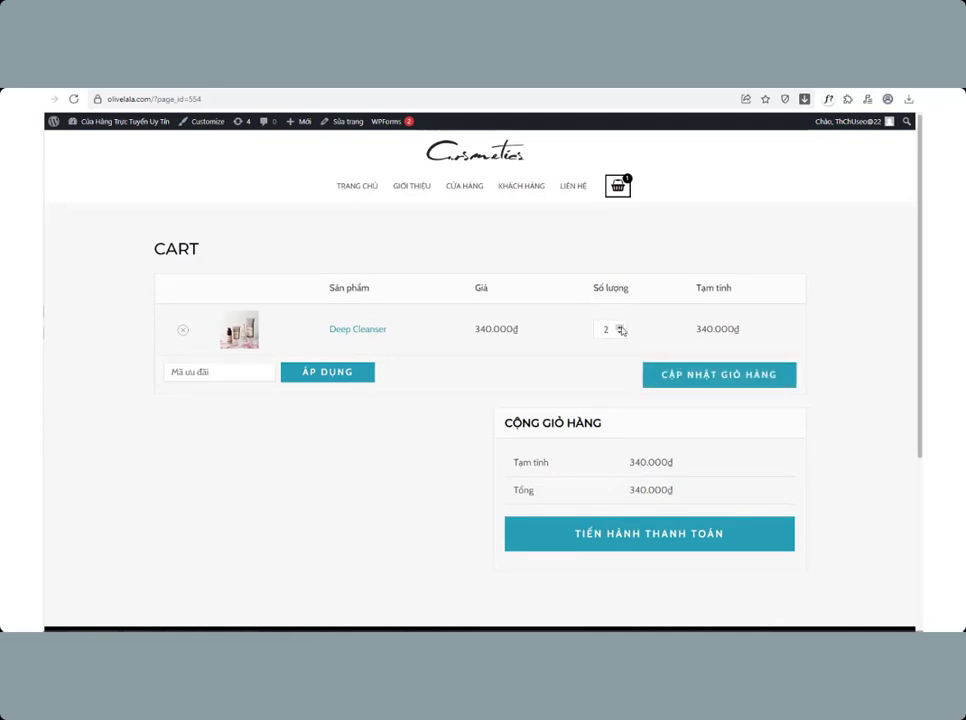
pyautogui.click(618, 534)
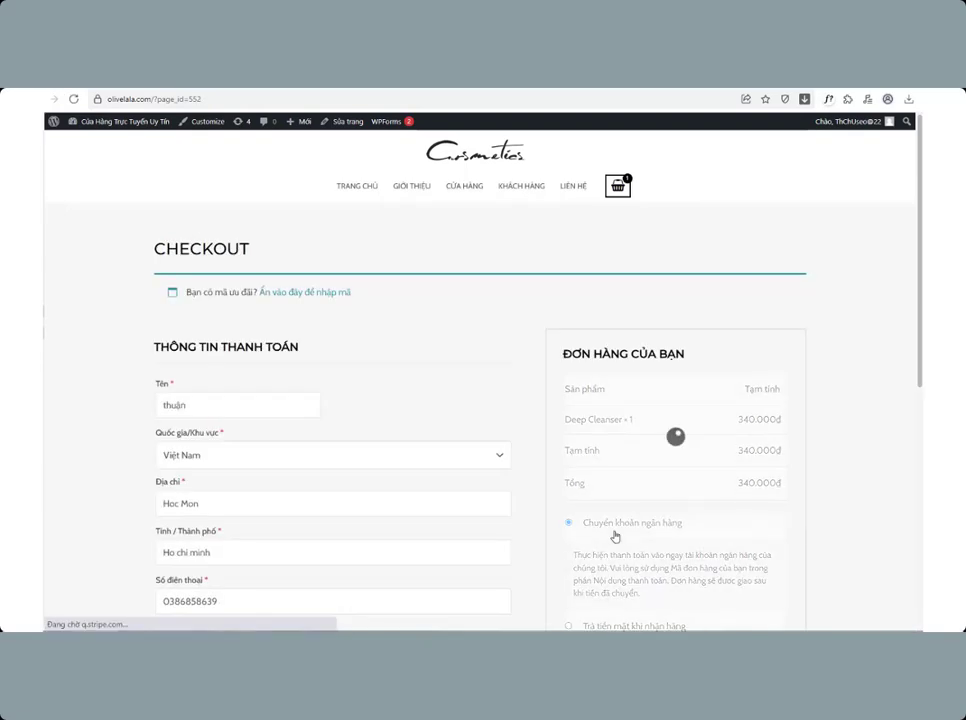
# Step: Select bank transfer as the payment method and place the order, then review the order confirmation
pyautogui.moveTo(916, 245); pyautogui.dragTo(918, 341)
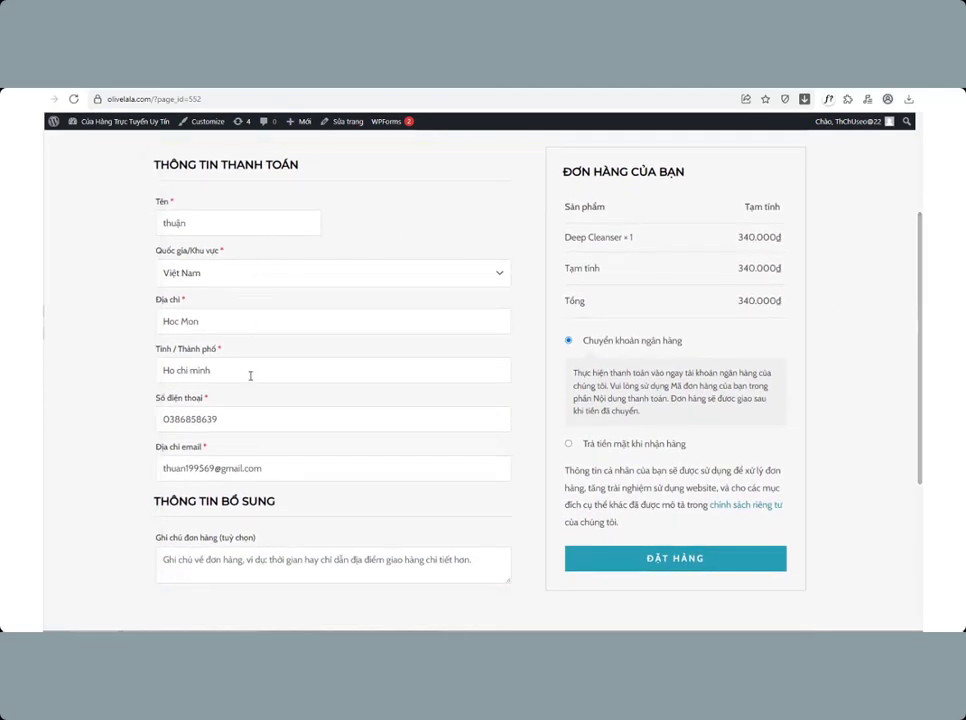
pyautogui.click(567, 445)
pyautogui.click(569, 343)
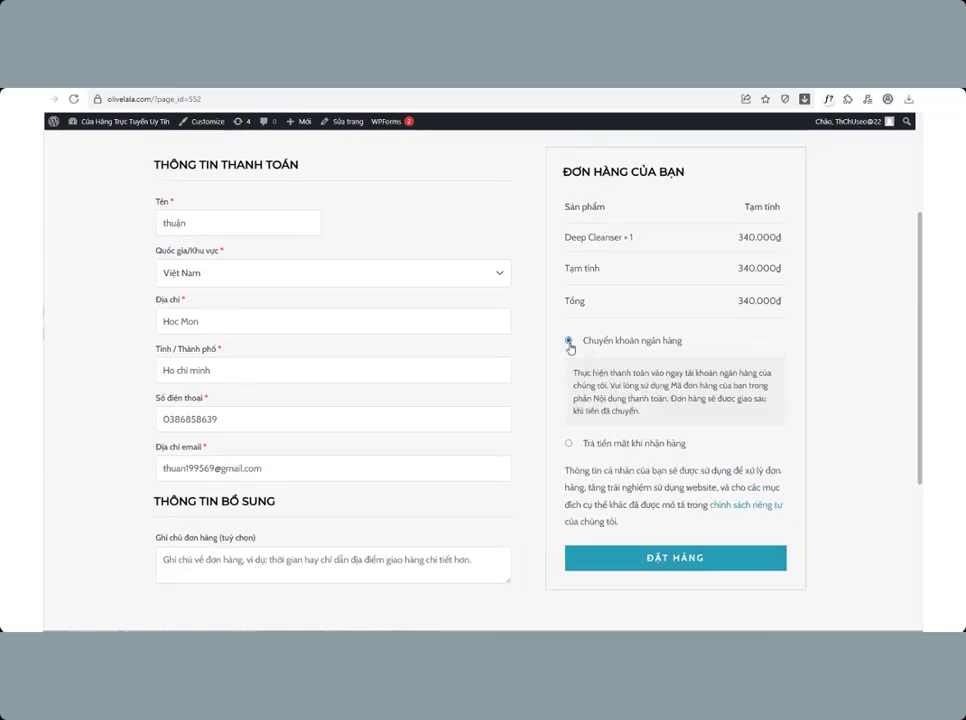
pyautogui.click(694, 561)
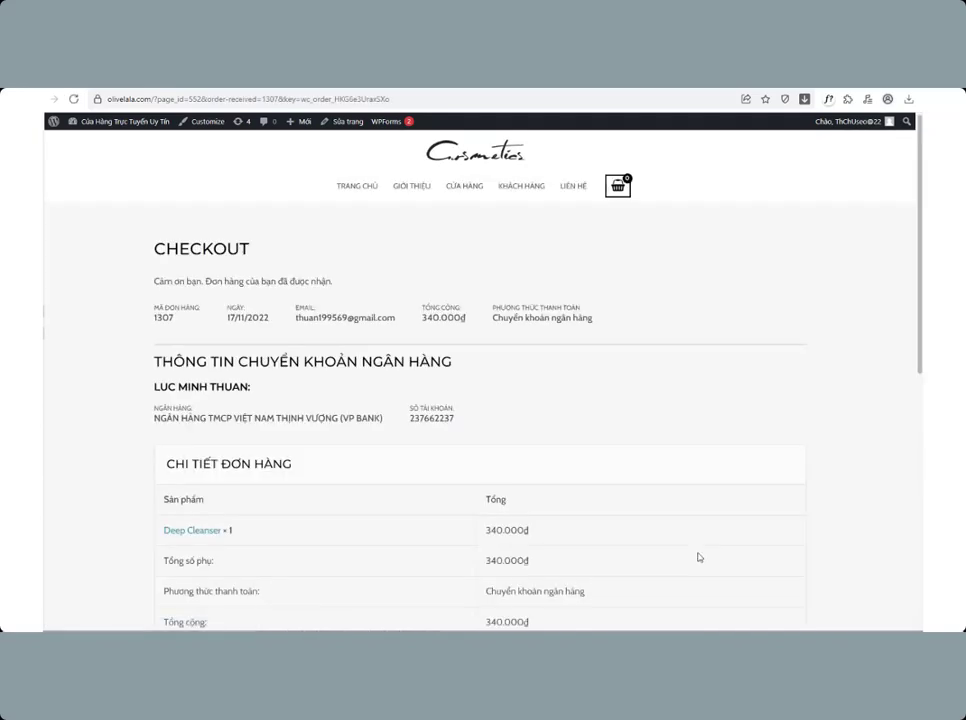
pyautogui.scroll(-2, 912, 358)
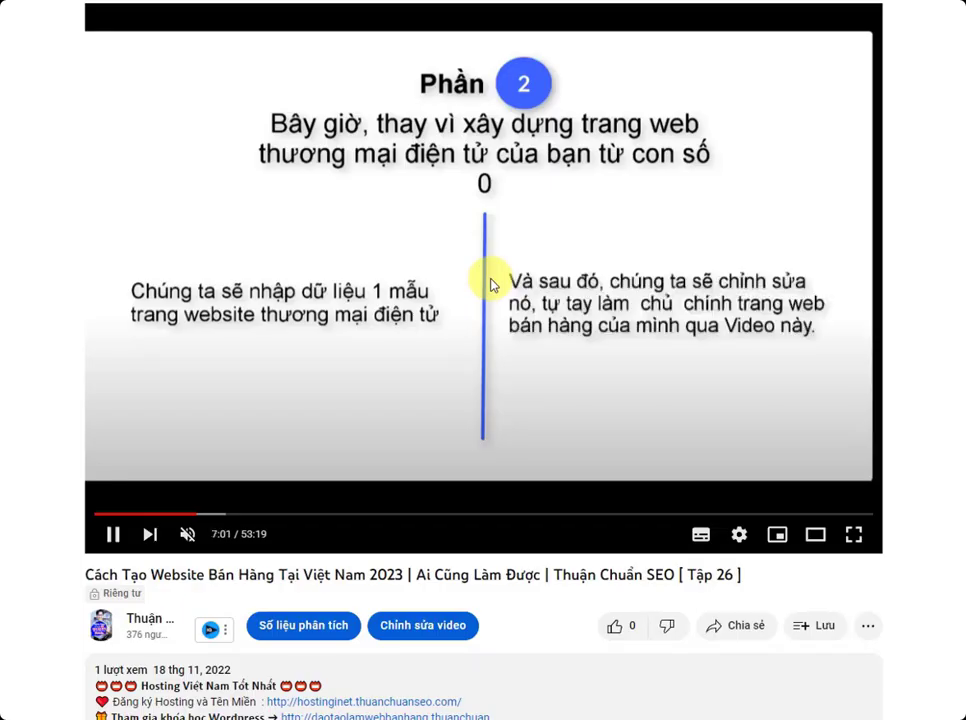
# Step: Pause the tutorial video and open the hosting registration link from its description
pyautogui.click(477, 295)
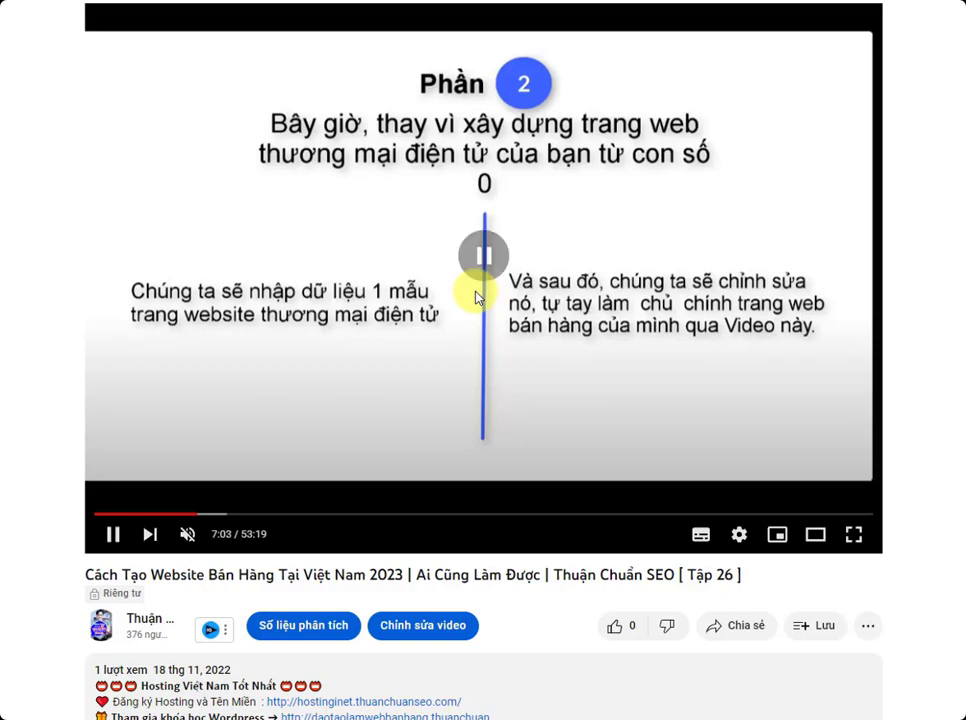
pyautogui.scroll(-5, 477, 297)
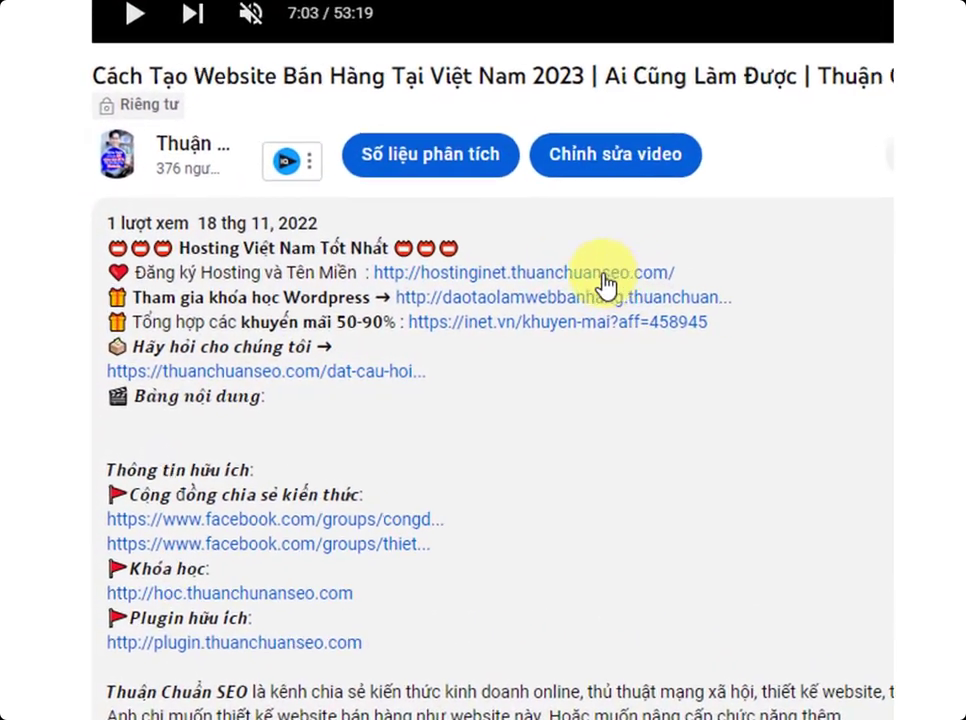
pyautogui.click(528, 281)
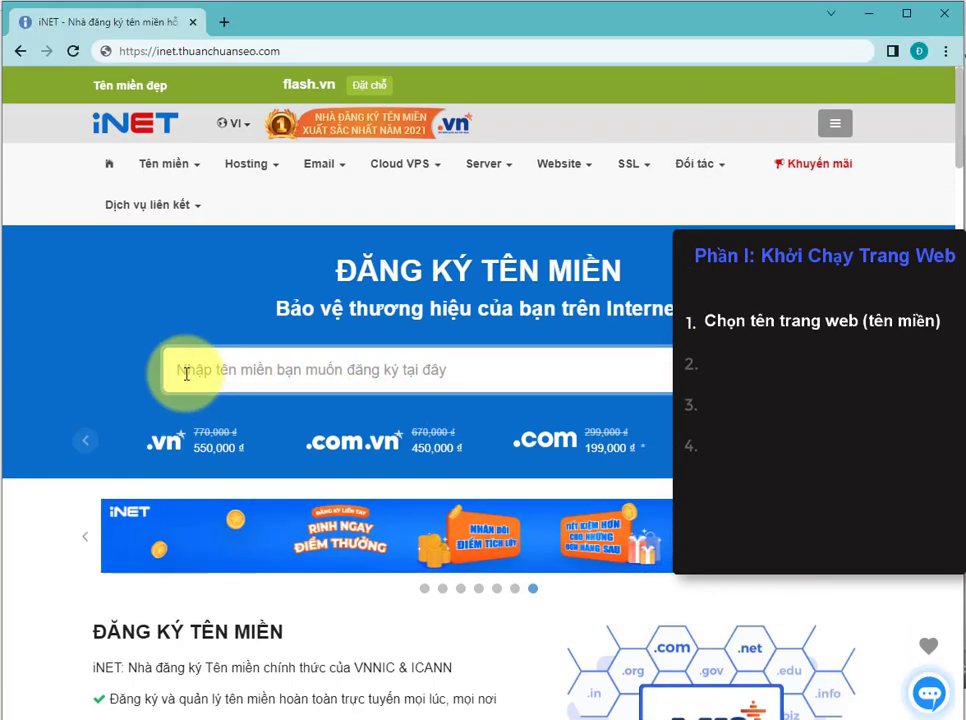
# Step: Search for the domain olivalala.com on the domain registration page
pyautogui.click(186, 373)
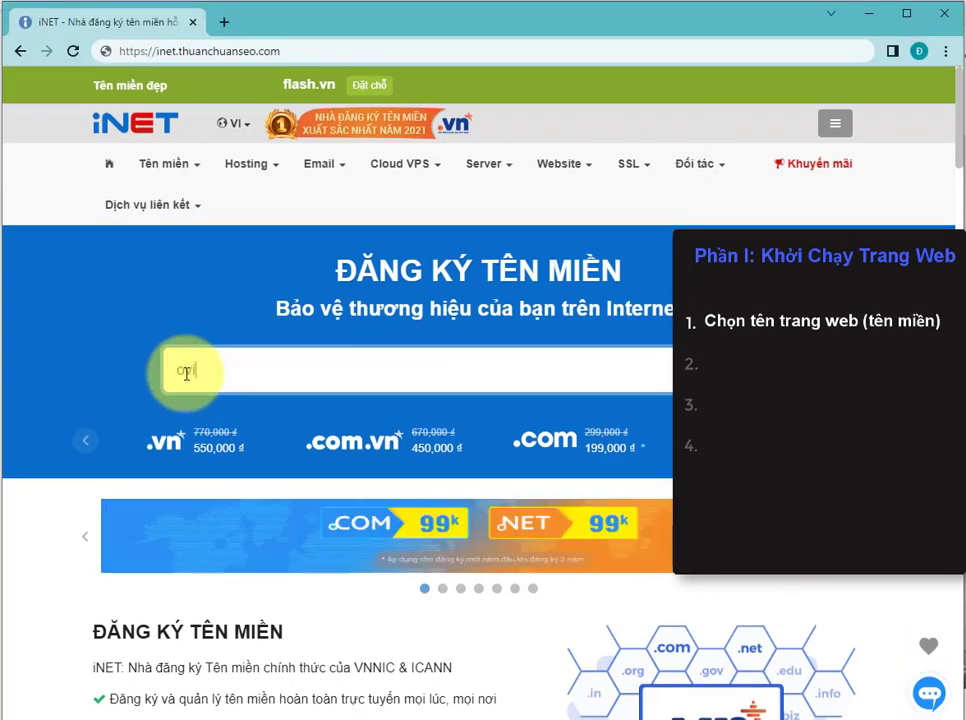
pyautogui.write('chvalala.com')
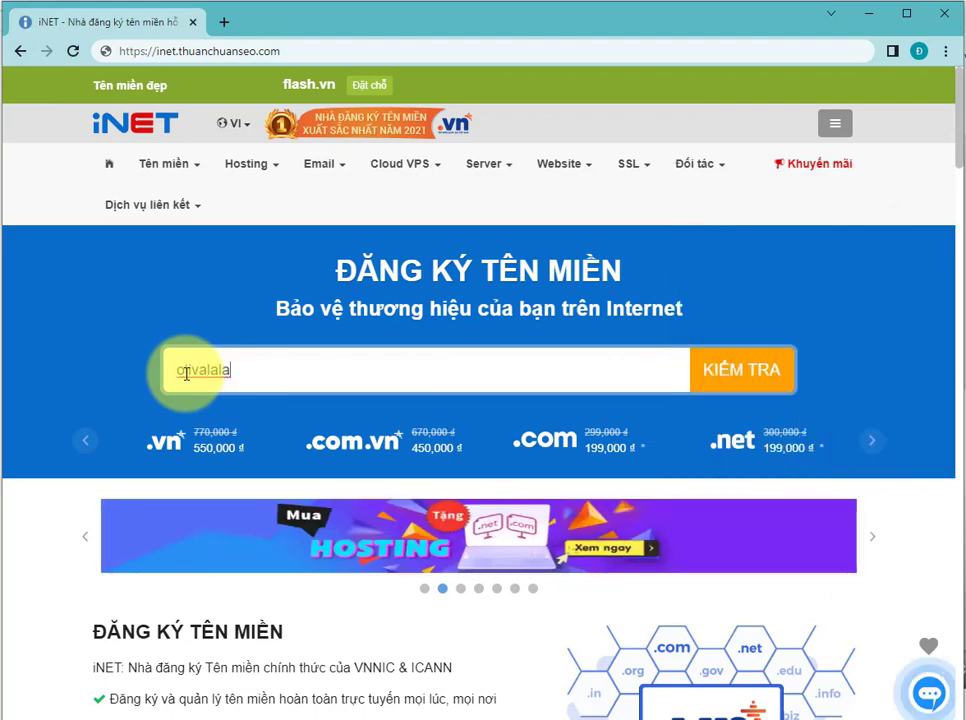
pyautogui.moveTo(455, 370); pyautogui.dragTo(162, 371)
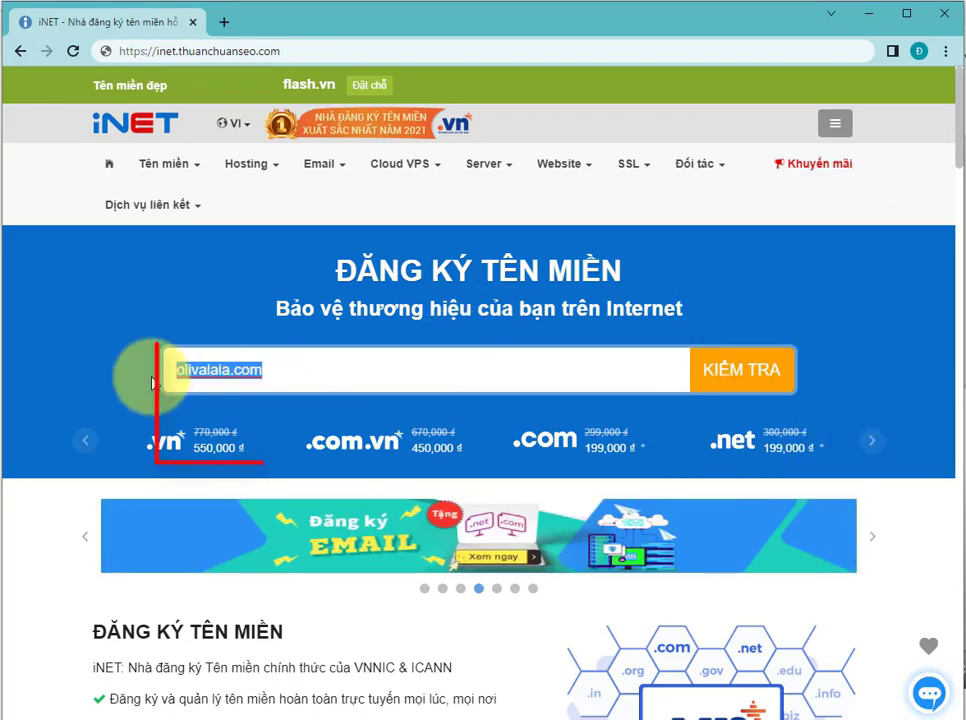
pyautogui.click(737, 372)
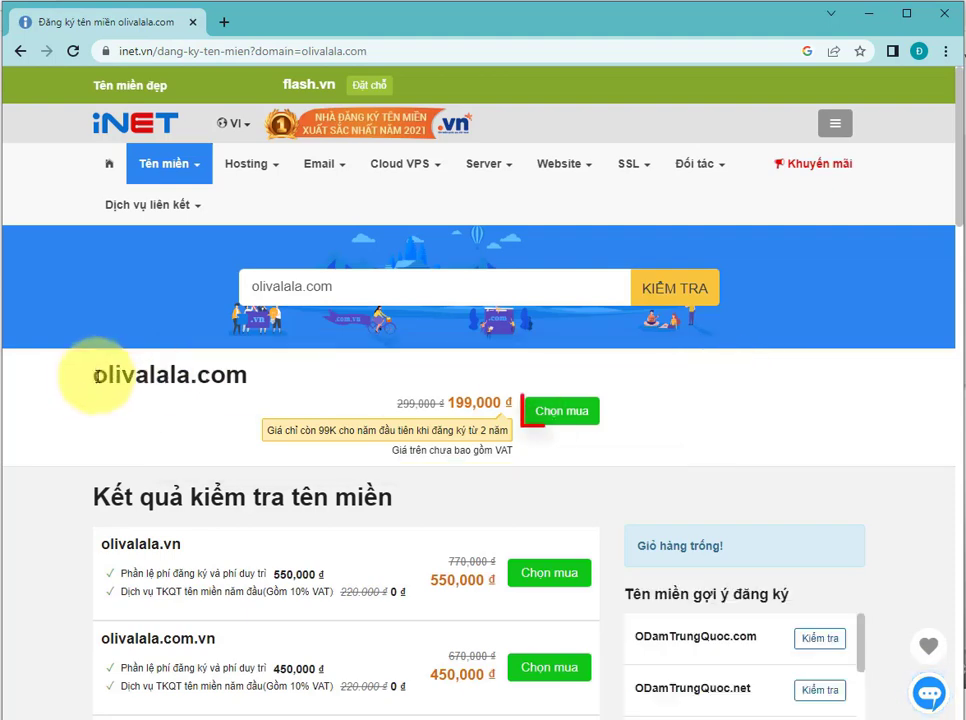
pyautogui.doubleClick(97, 372)
pyautogui.click(208, 424)
pyautogui.moveTo(513, 405); pyautogui.dragTo(447, 404)
pyautogui.click(243, 457)
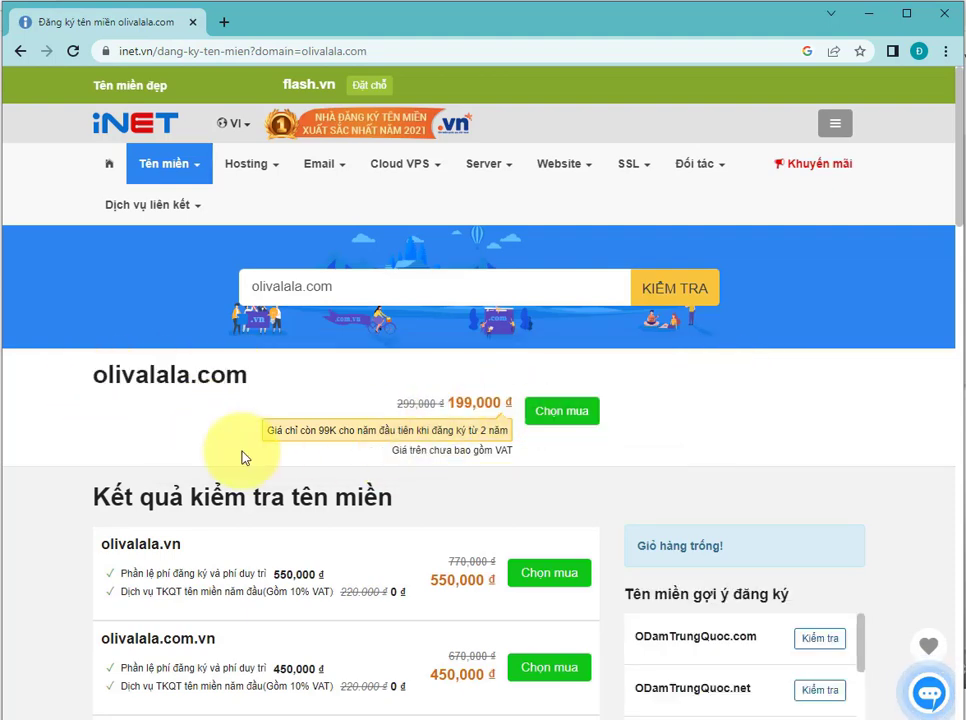
# Step: Add olivalala.com to the cart and continue to the cart page
pyautogui.click(558, 413)
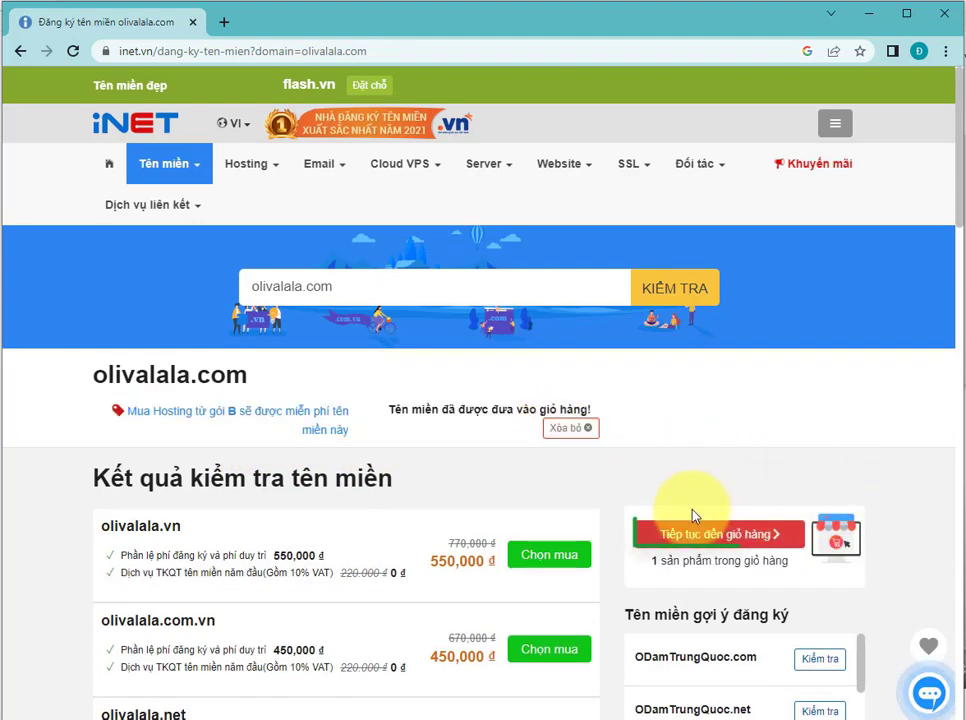
pyautogui.click(728, 546)
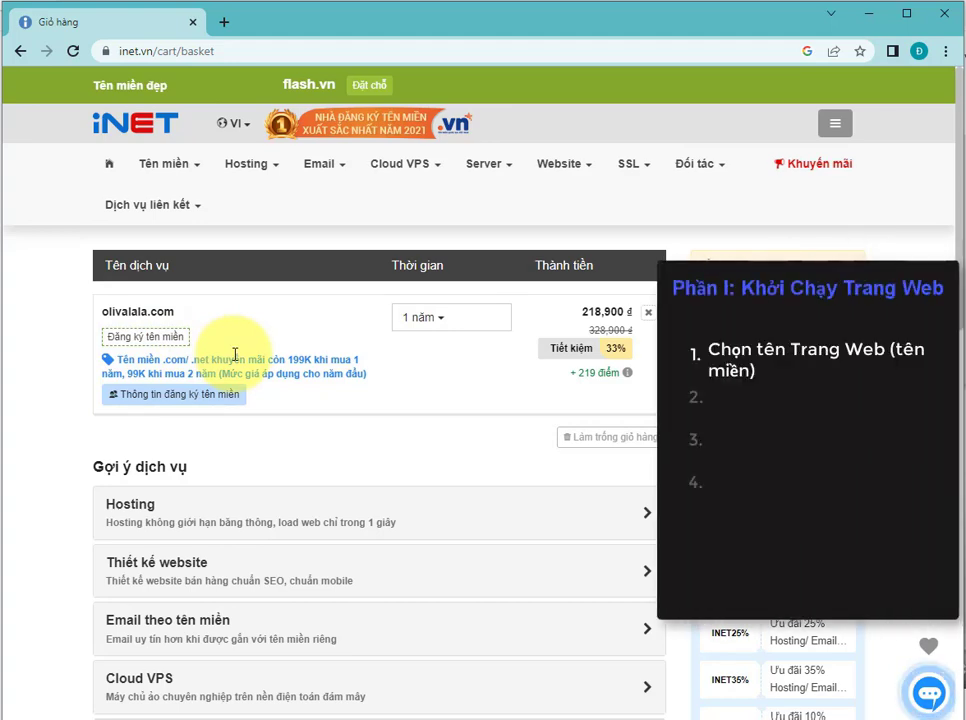
# Step: Open the Web Hosting price list, choose the 1-year term and sign up for the Gói A plan
pyautogui.moveTo(250, 165)
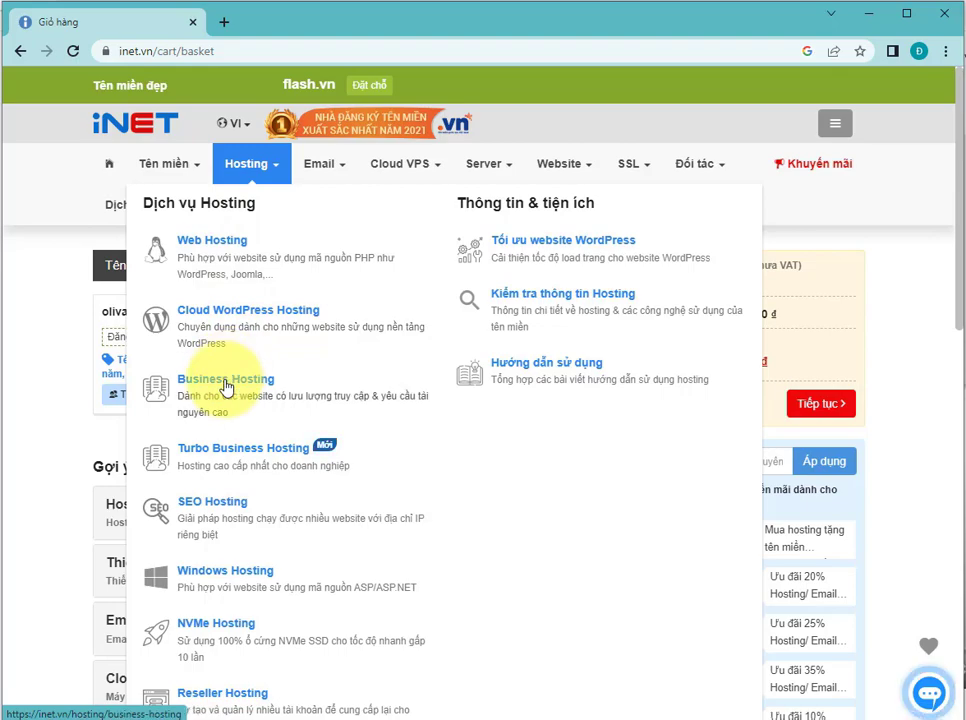
pyautogui.click(226, 249)
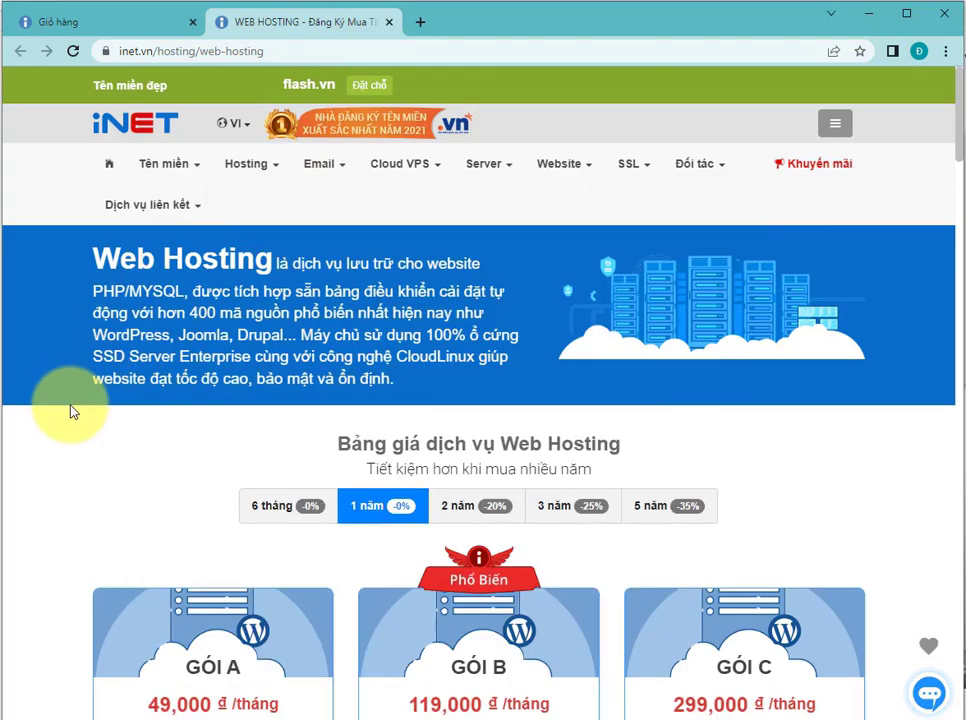
pyautogui.scroll(-2, 509, 425)
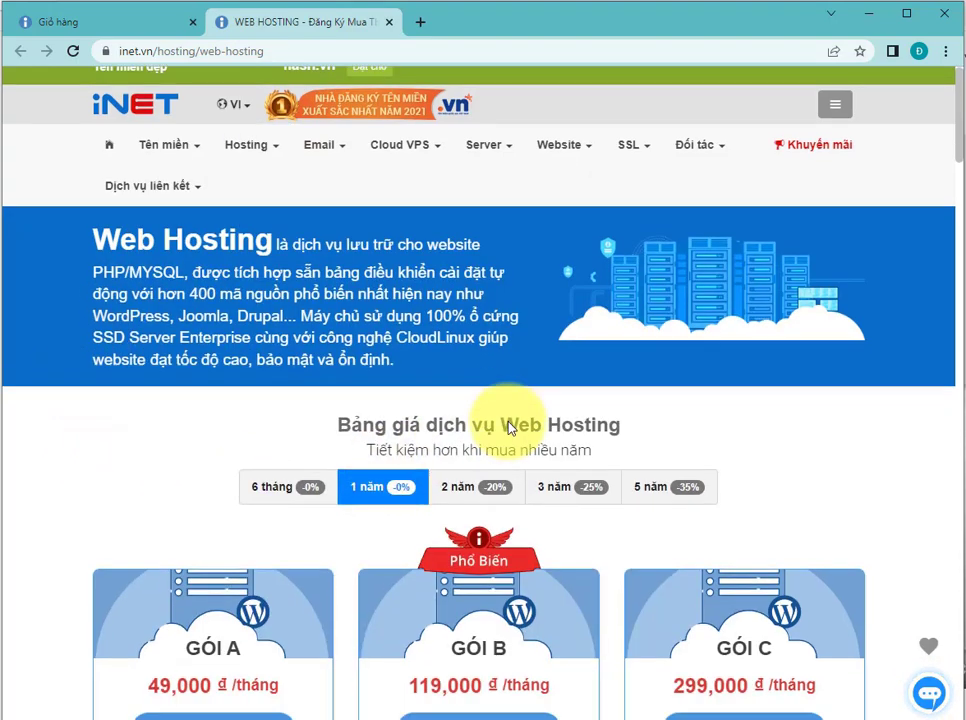
pyautogui.scroll(-1, 509, 425)
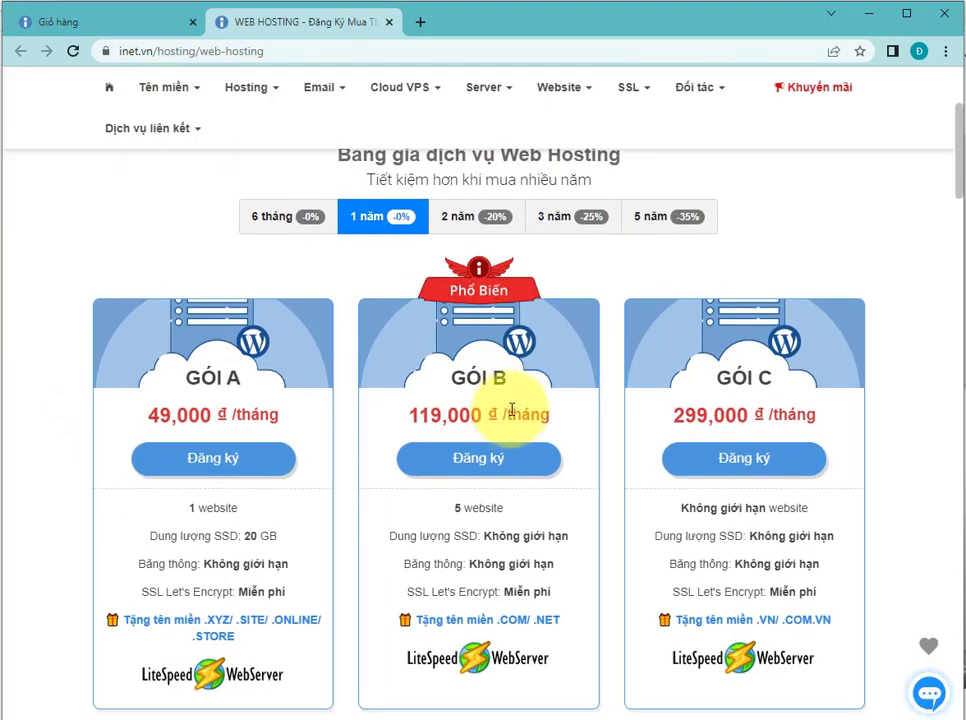
pyautogui.click(274, 216)
pyautogui.click(372, 220)
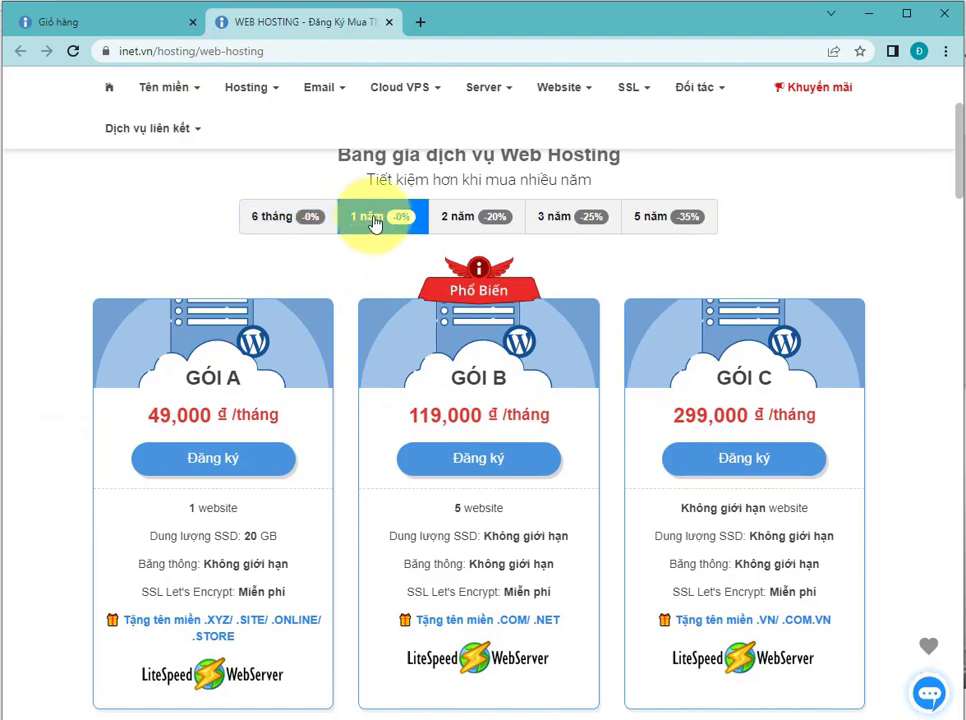
pyautogui.tripleClick(222, 377)
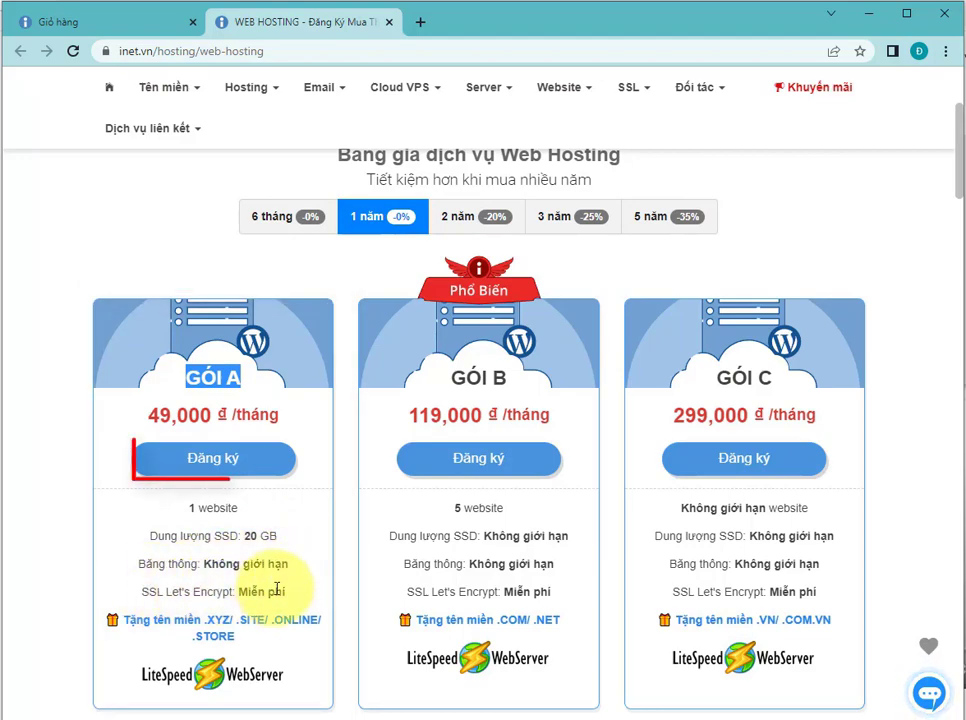
pyautogui.click(216, 461)
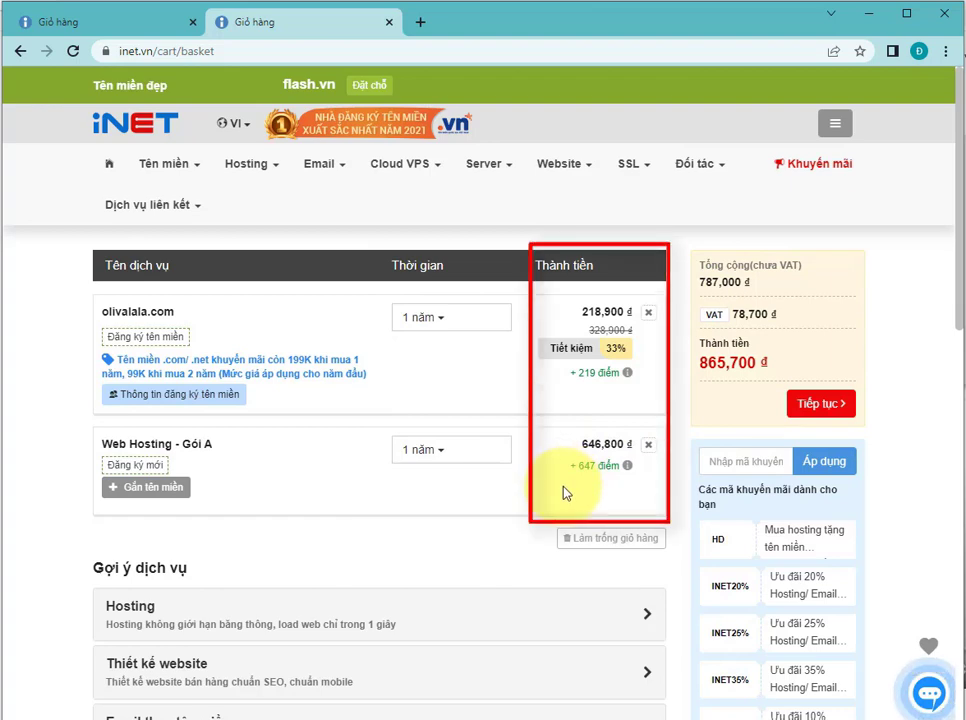
# Step: Continue from the cart to the order review and choose to enter new-customer registration information
pyautogui.click(803, 405)
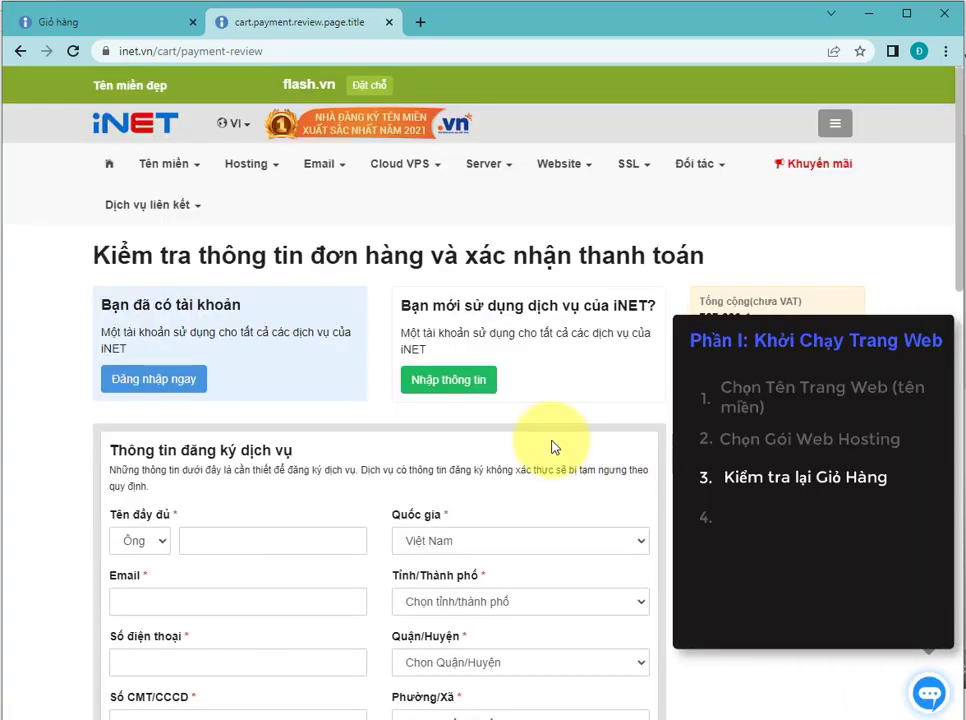
pyautogui.moveTo(97, 254); pyautogui.dragTo(691, 250)
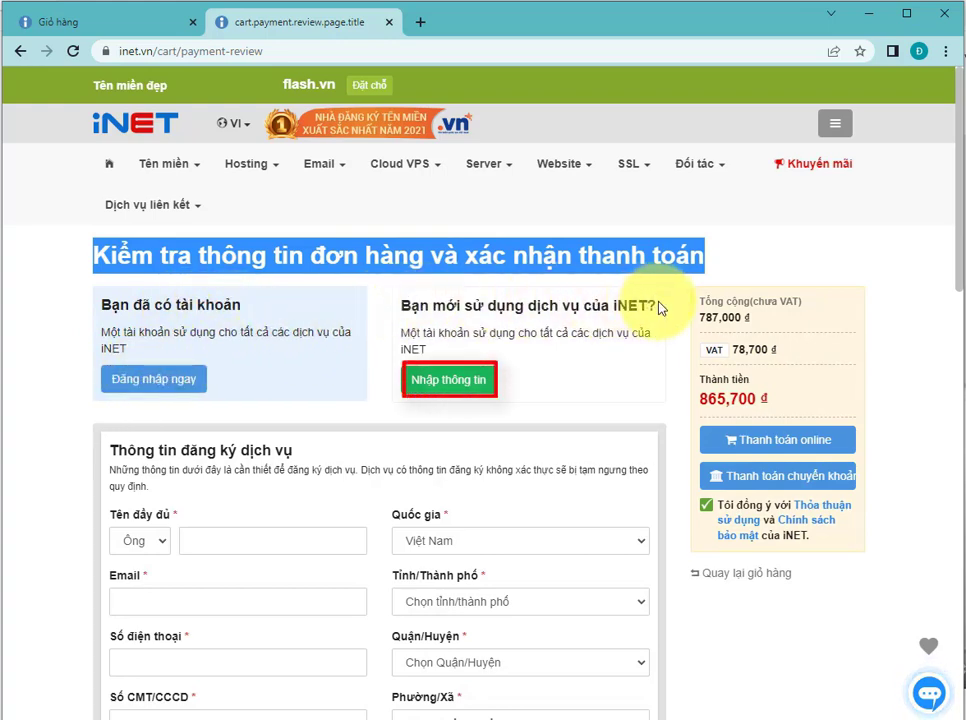
pyautogui.click(438, 388)
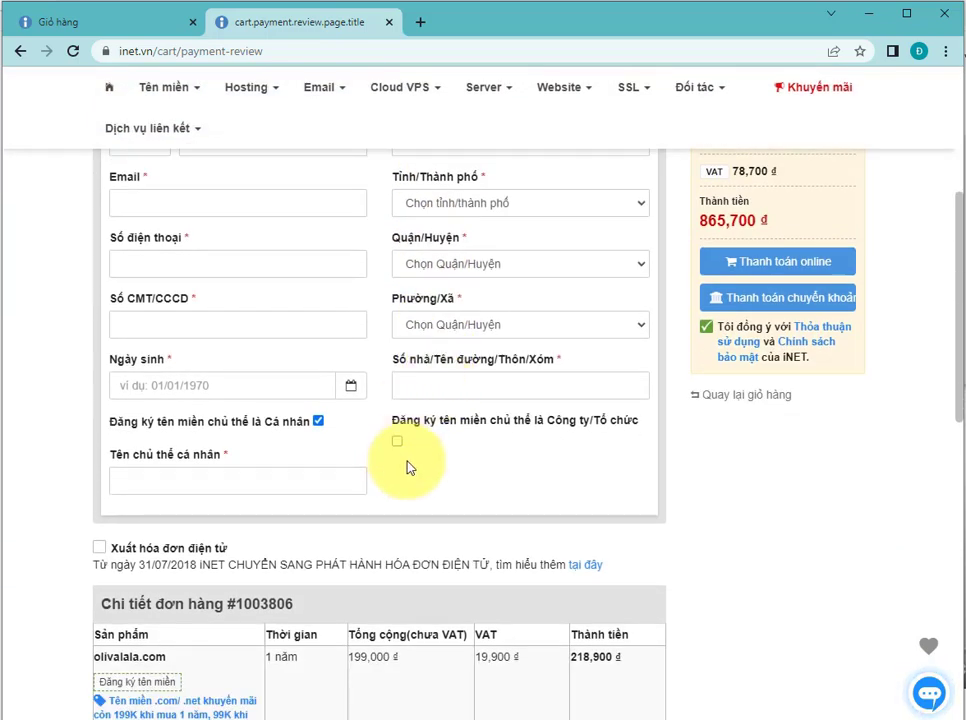
# Step: Try to pay online through the Momo wallet, registering the domain with iNET's assistance
pyautogui.scroll(1, 408, 465)
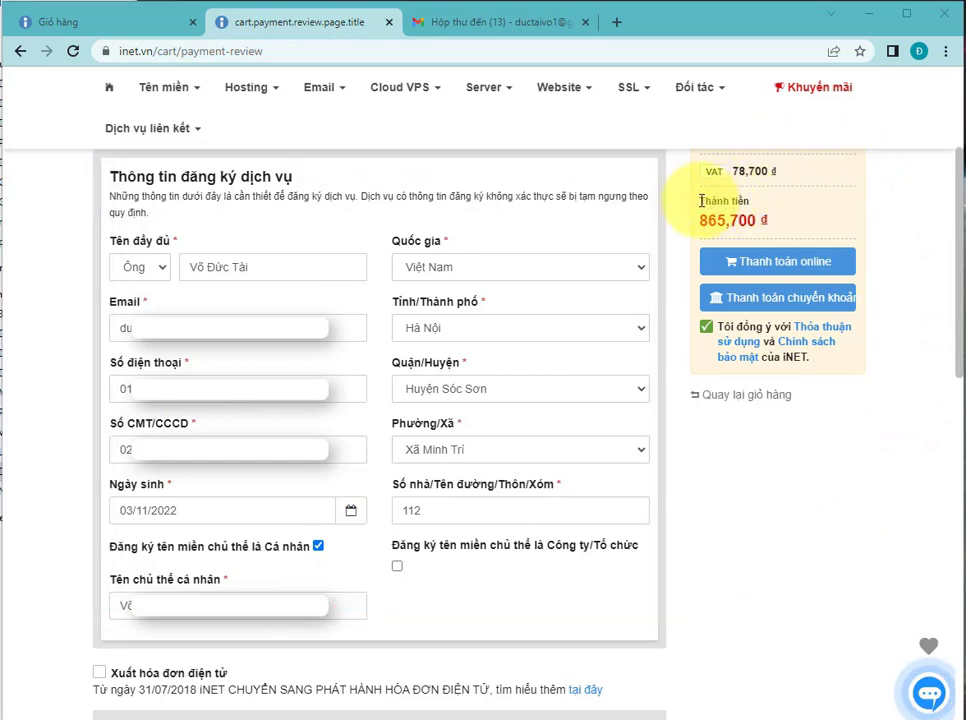
pyautogui.moveTo(701, 201)
pyautogui.mouseDown()
pyautogui.moveTo(787, 216)
pyautogui.moveTo(740, 302)
pyautogui.mouseUp()
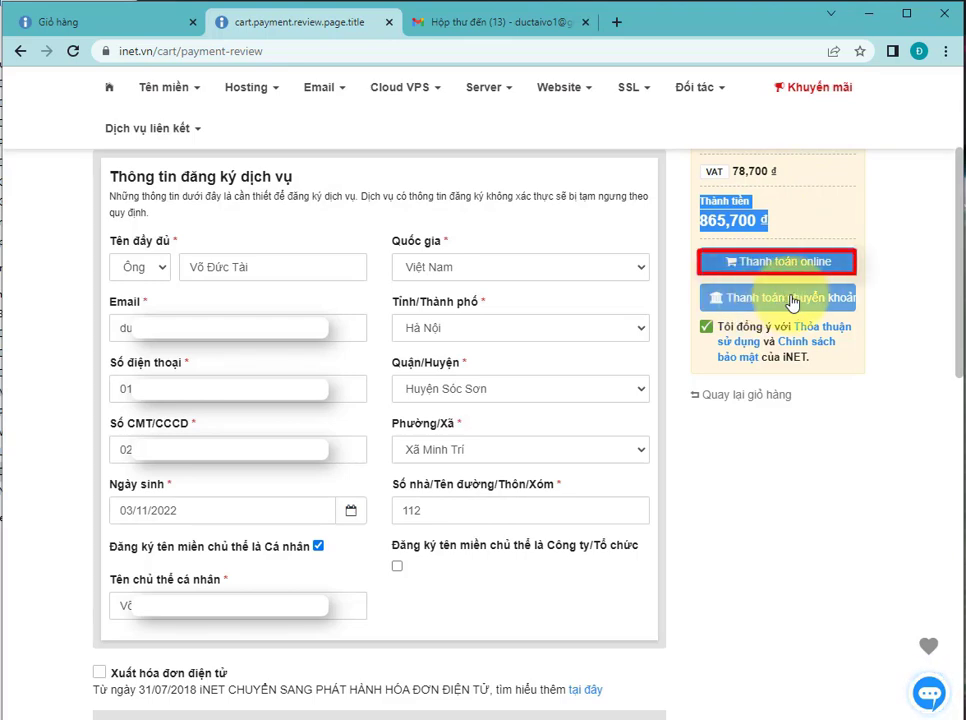
pyautogui.click(790, 262)
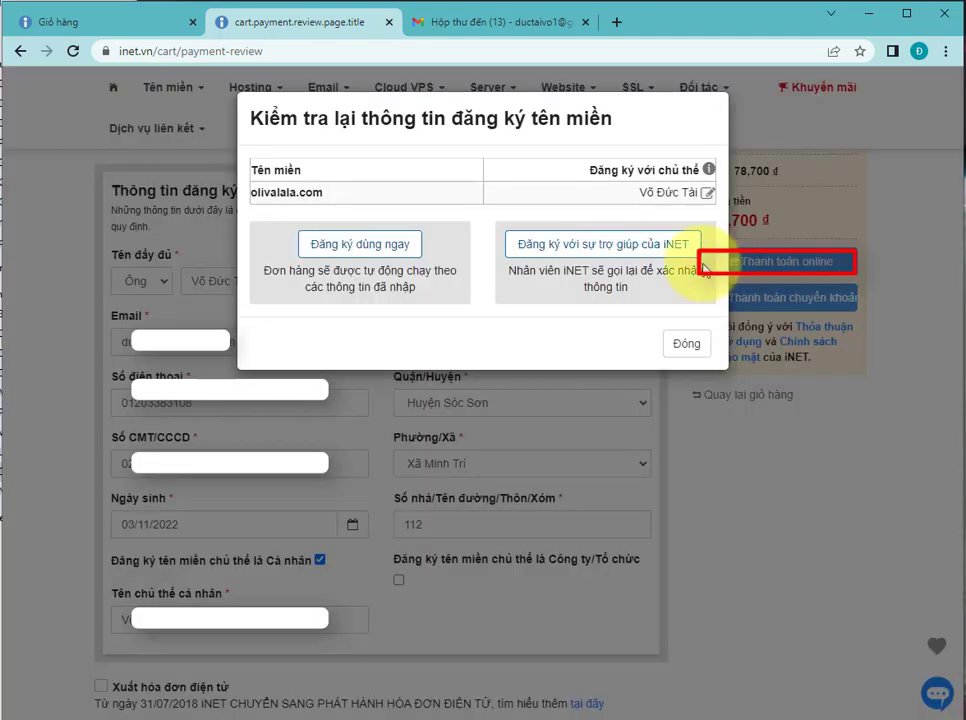
pyautogui.click(625, 258)
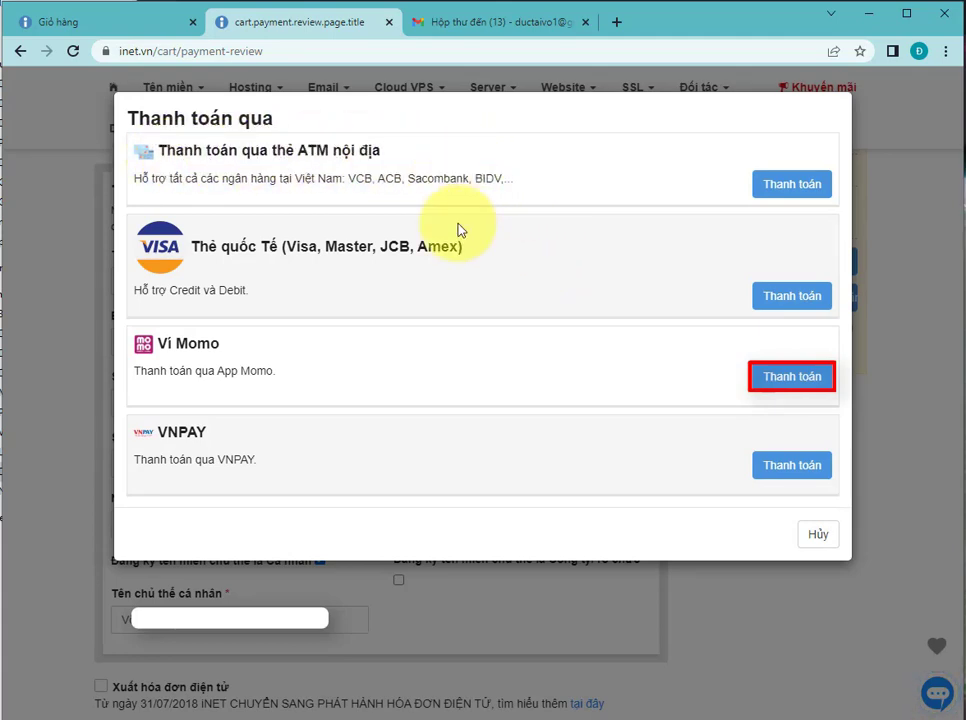
pyautogui.click(769, 378)
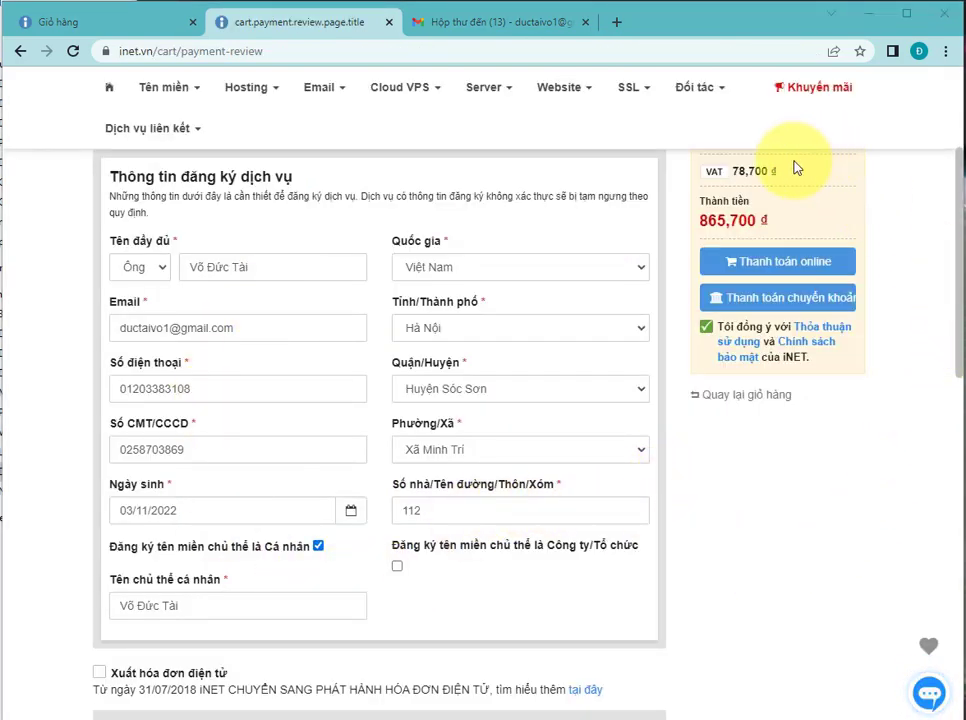
# Step: Pay by bank transfer, choosing to register the domain with iNET's assistance
pyautogui.moveTo(700, 201); pyautogui.dragTo(778, 230)
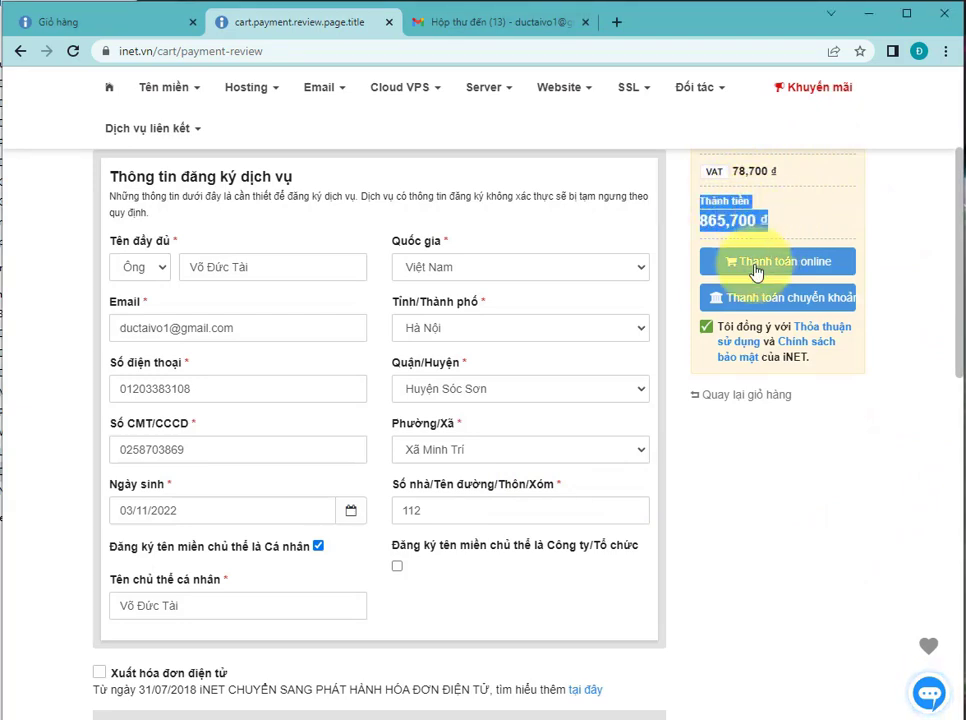
pyautogui.click(740, 300)
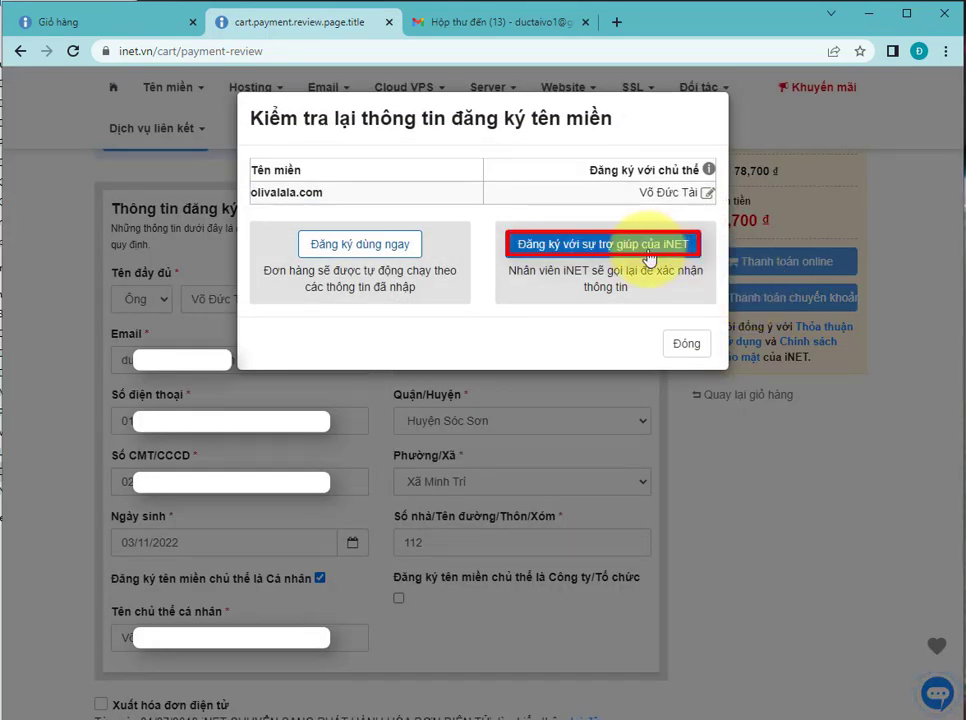
pyautogui.click(649, 245)
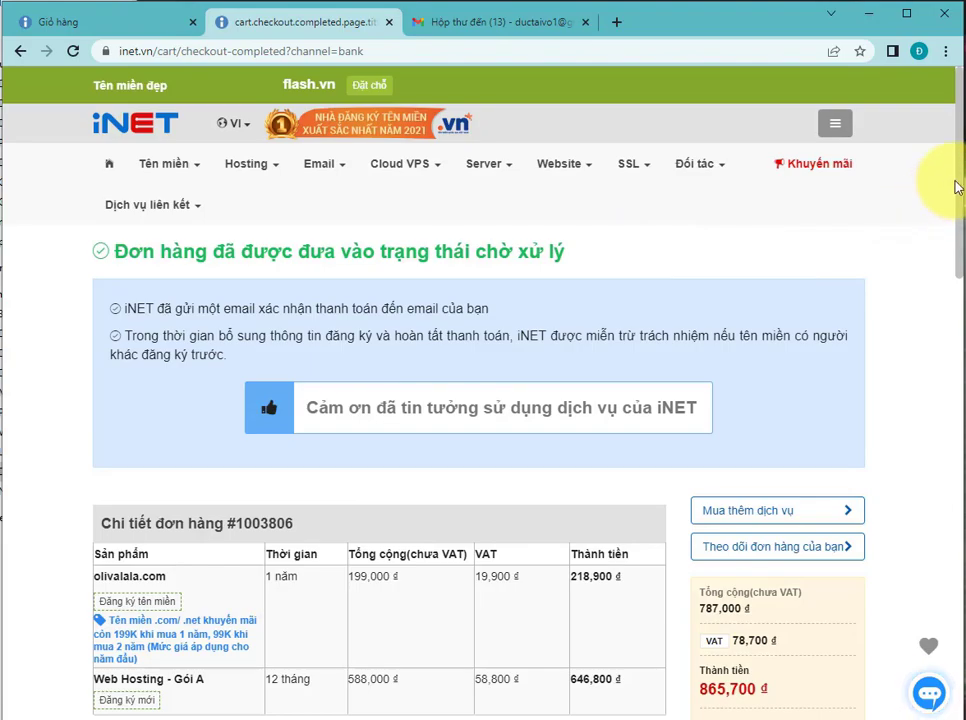
pyautogui.scroll(-4, 955, 185)
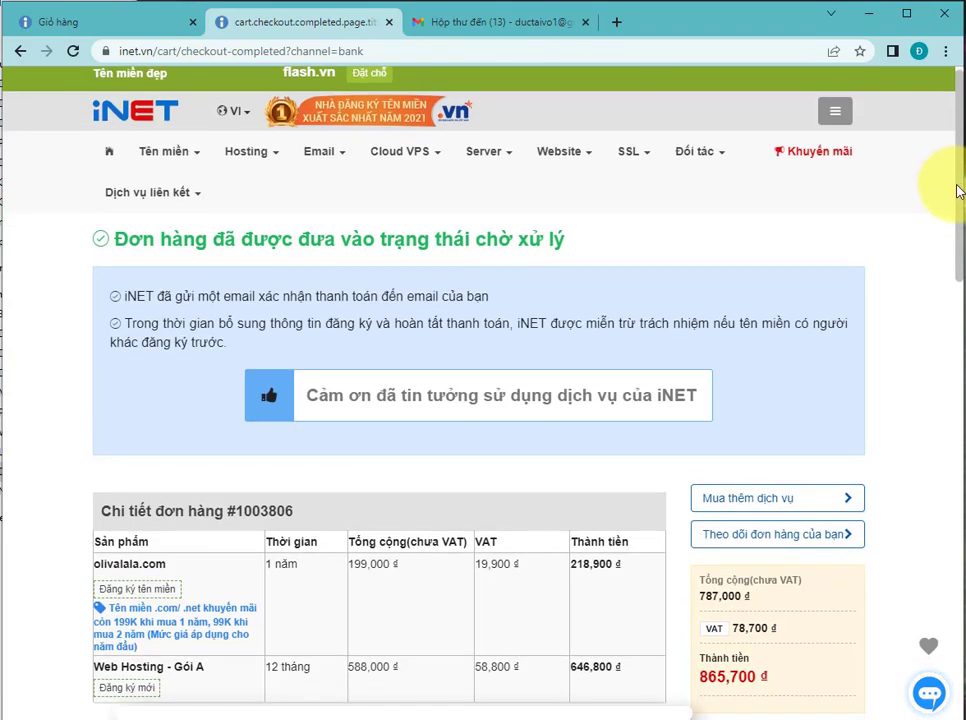
pyautogui.scroll(-3, 945, 240)
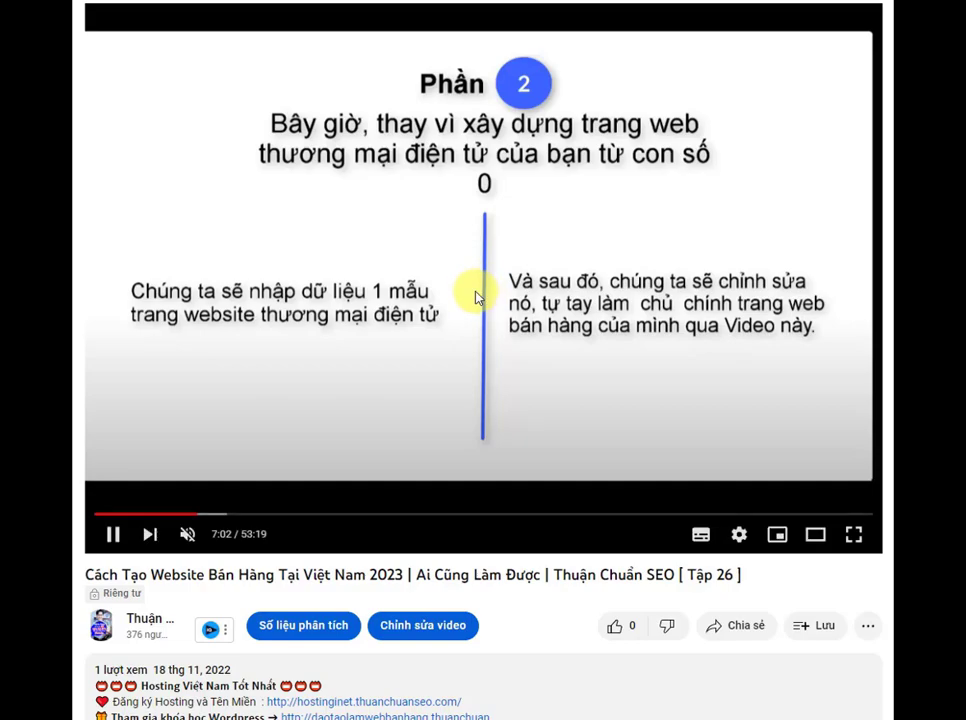
pyautogui.click(476, 297)
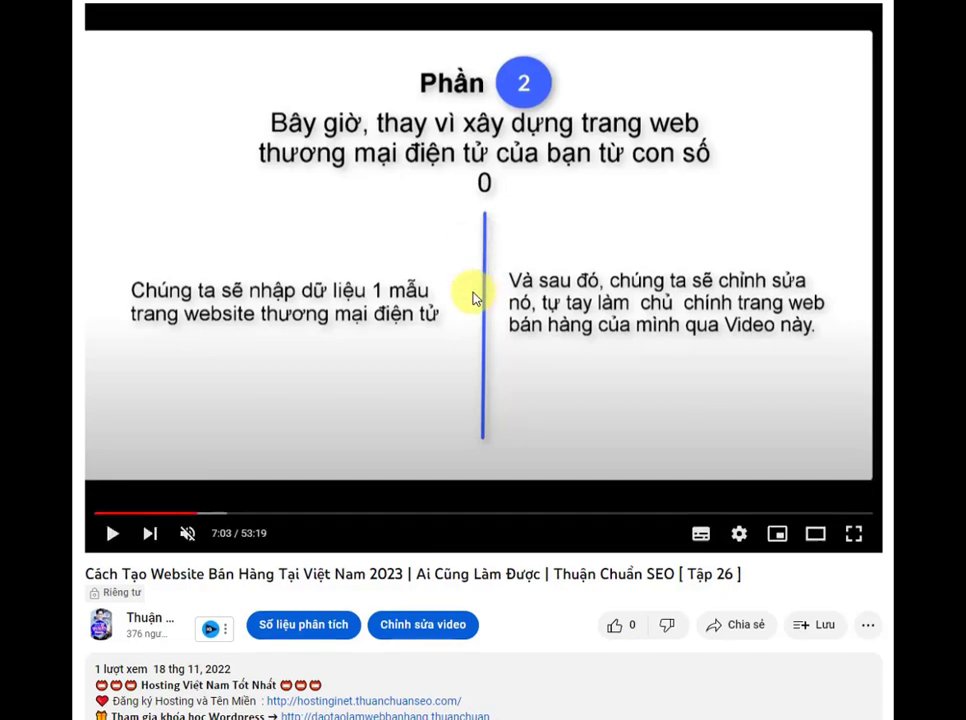
pyautogui.scroll(-4, 477, 297)
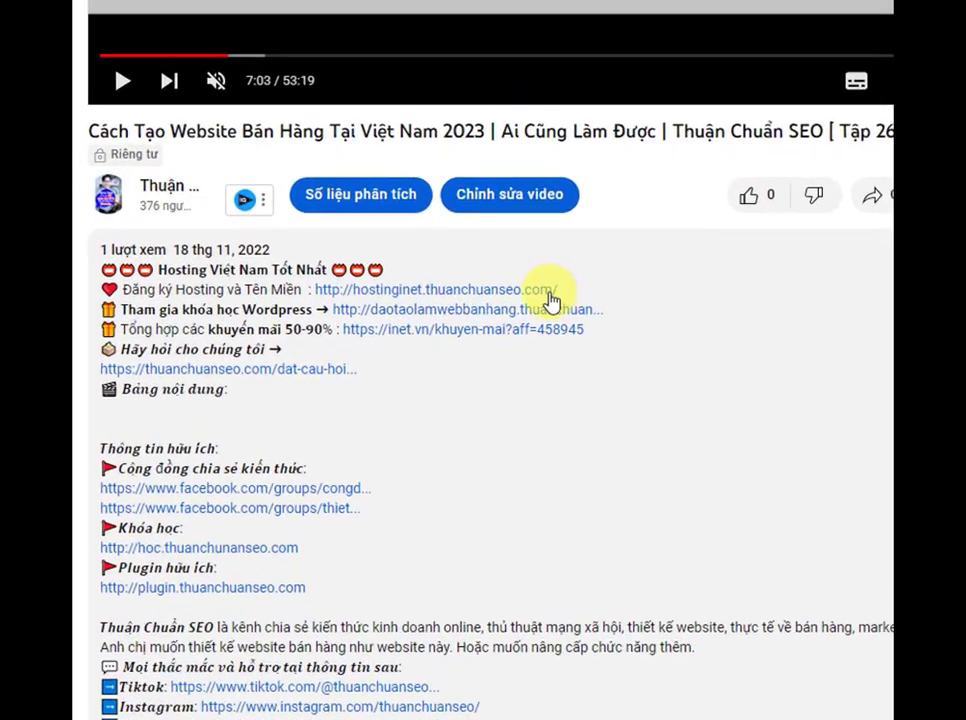
pyautogui.moveTo(137, 270); pyautogui.dragTo(652, 270)
pyautogui.moveTo(474, 282); pyautogui.dragTo(530, 283)
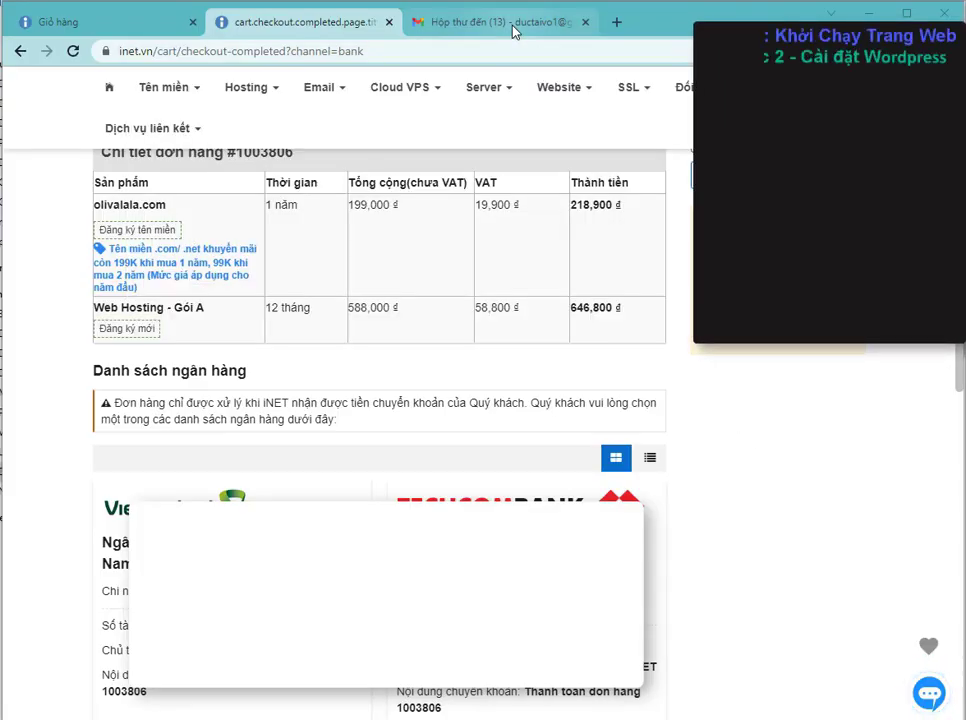
# Step: Open iNET's pending-order email in Gmail and review the ordered services and total
pyautogui.click(511, 28)
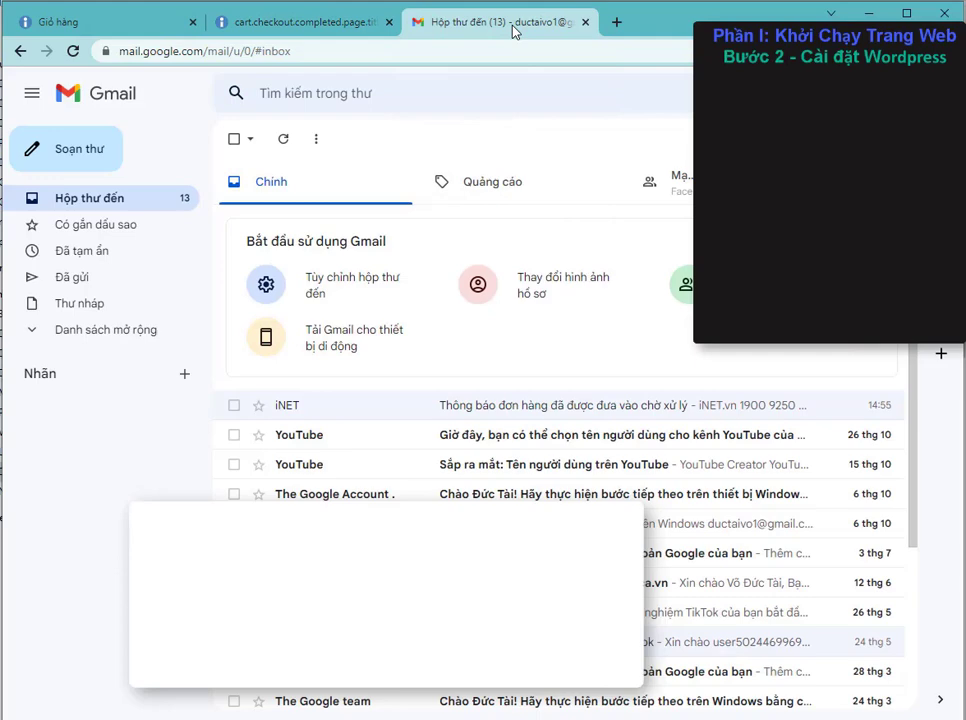
pyautogui.click(483, 404)
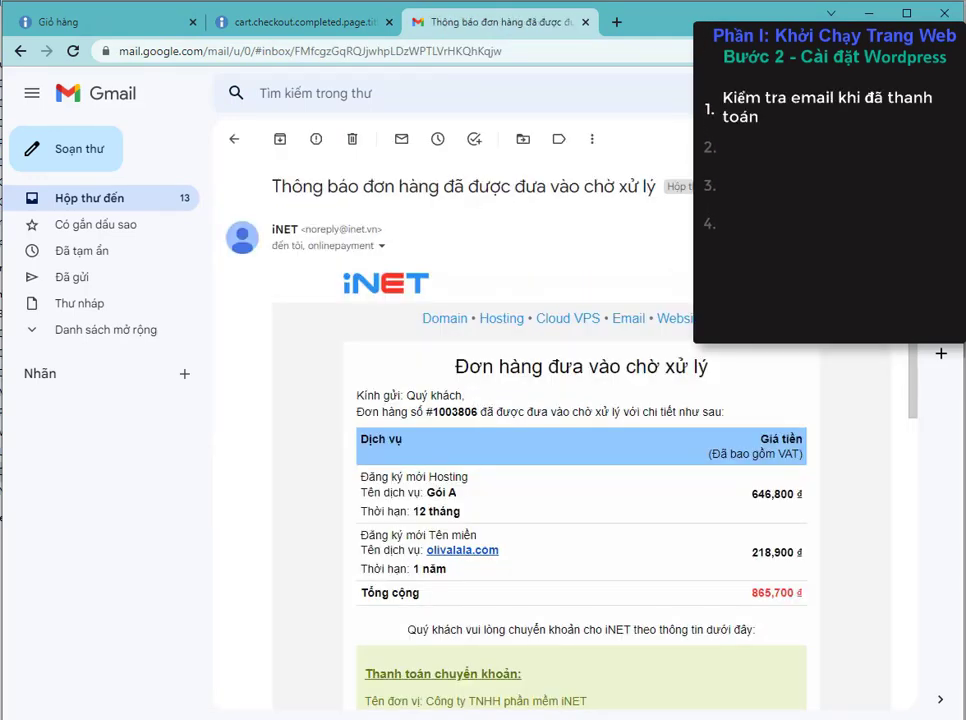
pyautogui.scroll(-2, 910, 334)
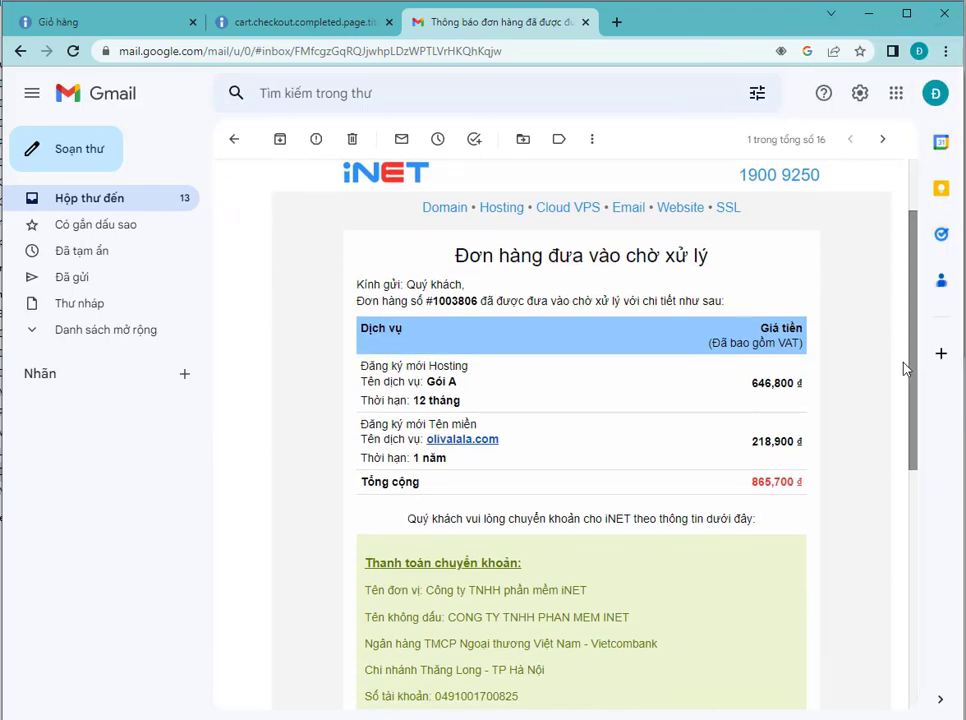
pyautogui.moveTo(455, 262); pyautogui.dragTo(751, 262)
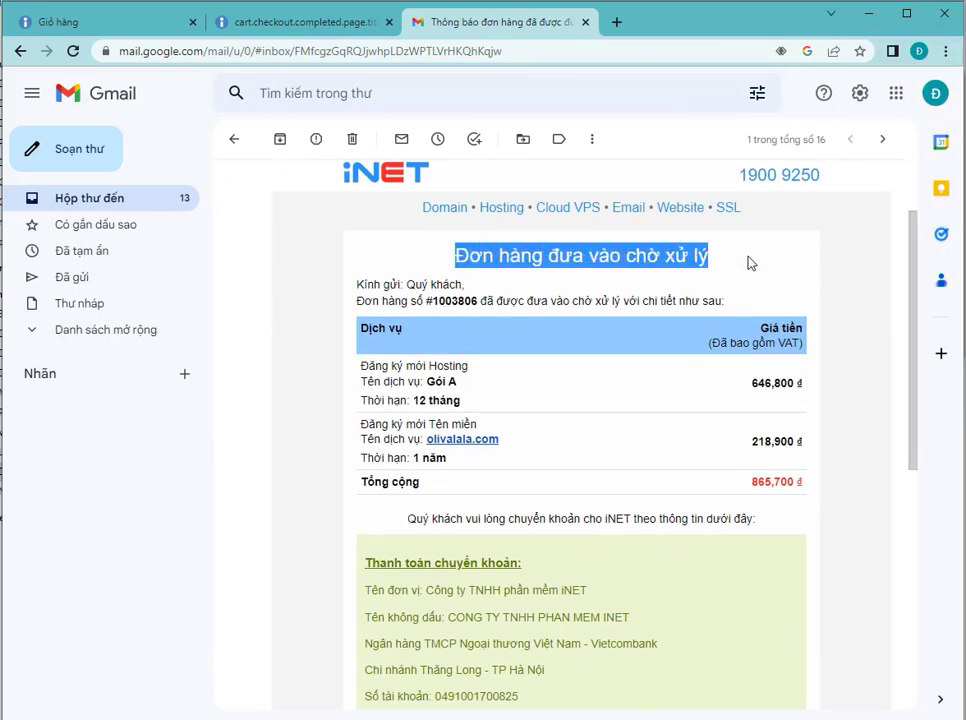
pyautogui.moveTo(751, 482); pyautogui.dragTo(799, 482)
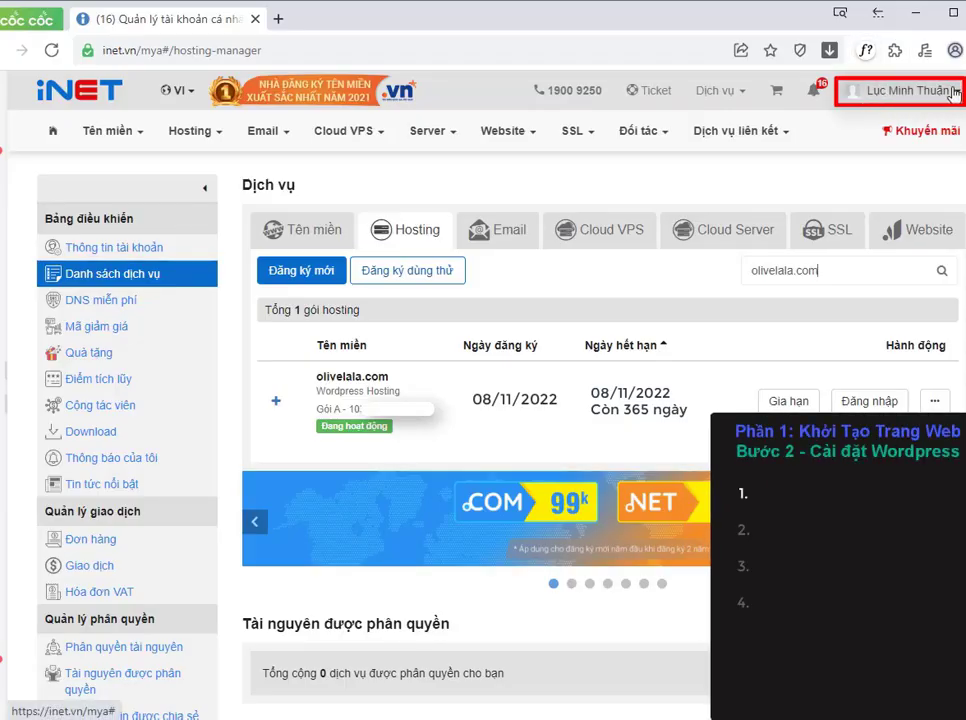
# Step: Open the cPanel login for the olivalala.com hosting from the account's hosting service list in a new tab
pyautogui.click(955, 92)
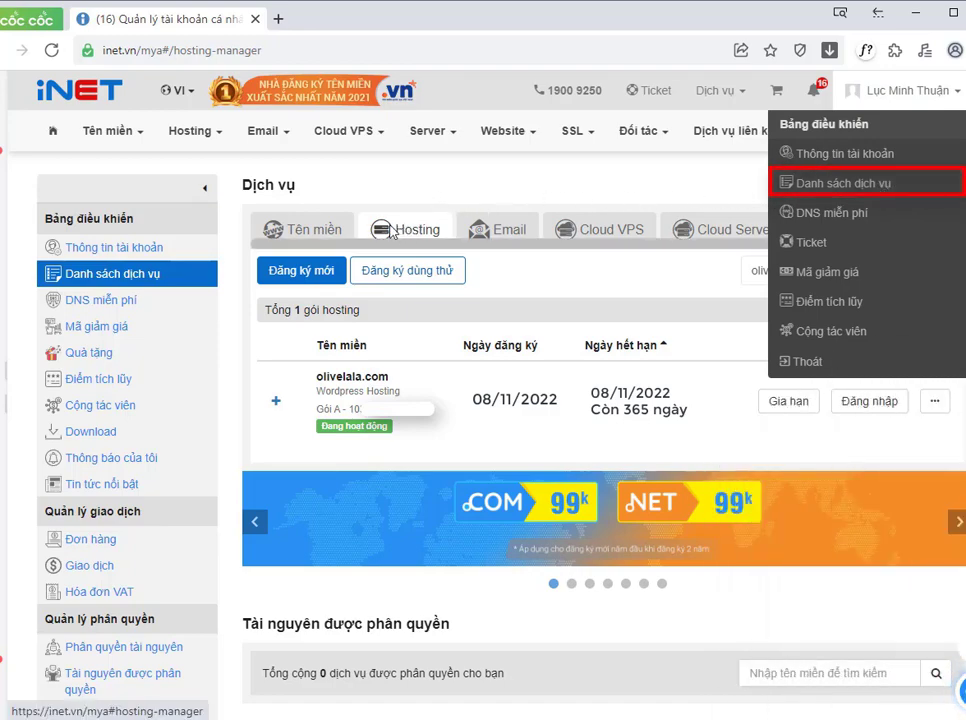
pyautogui.click(396, 188)
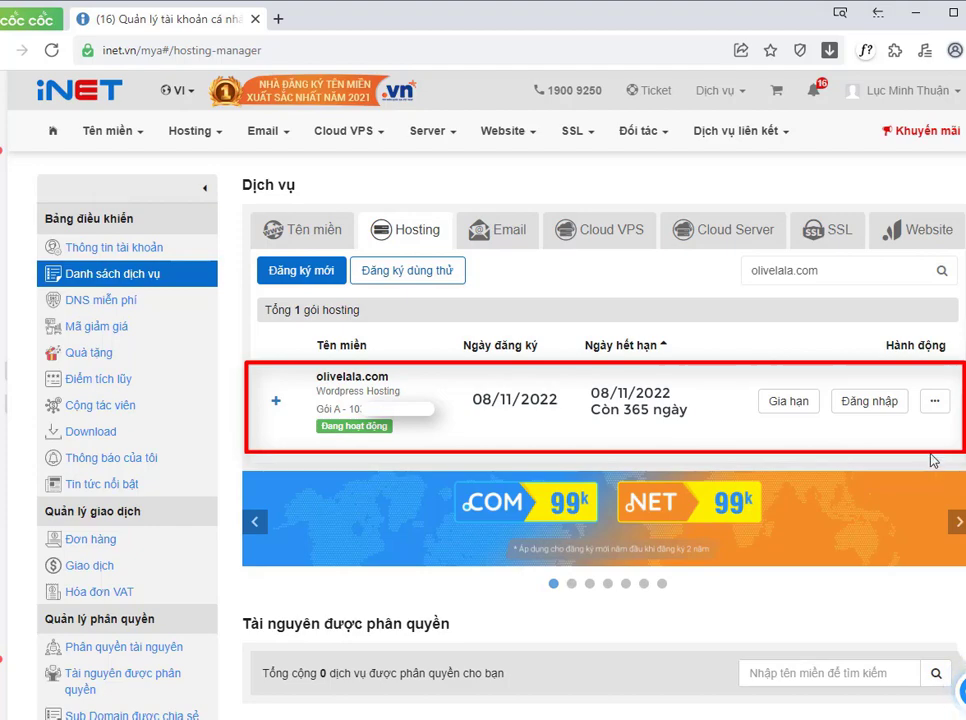
pyautogui.rightClick(871, 403)
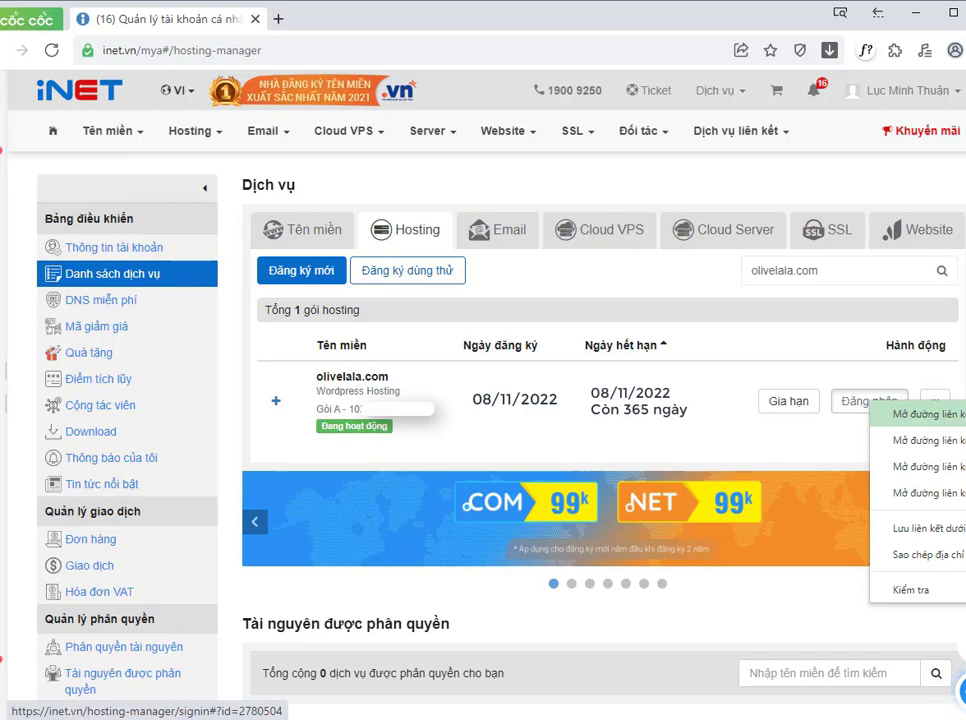
pyautogui.click(930, 414)
pyautogui.click(340, 19)
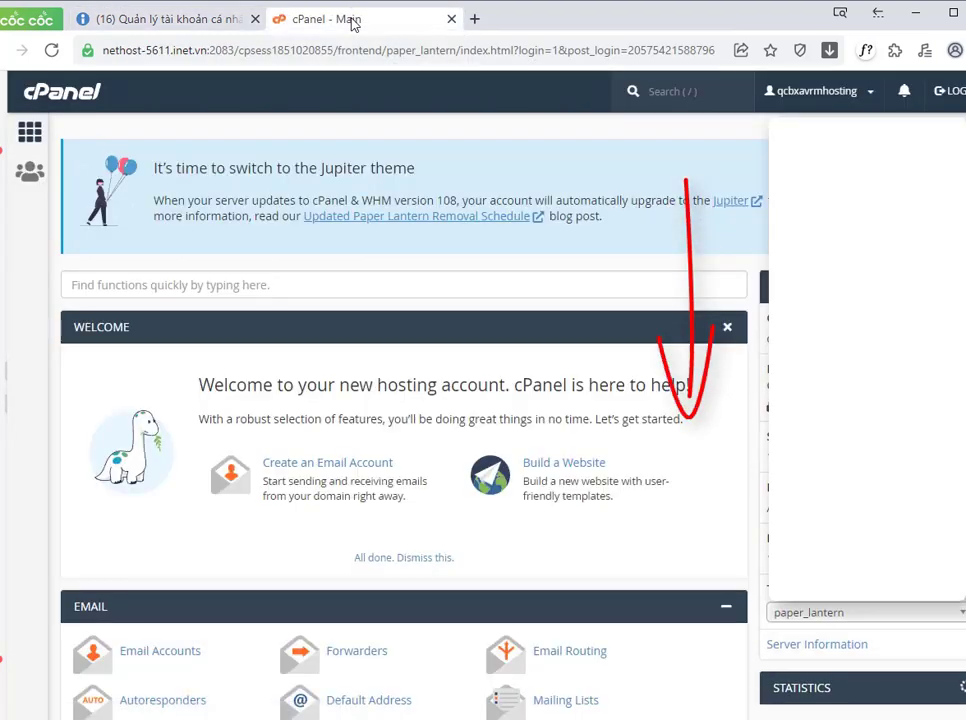
# Step: Open WordPress Manager by Softaculous from cPanel's Software section in a new tab
pyautogui.scroll(-4, 230, 370)
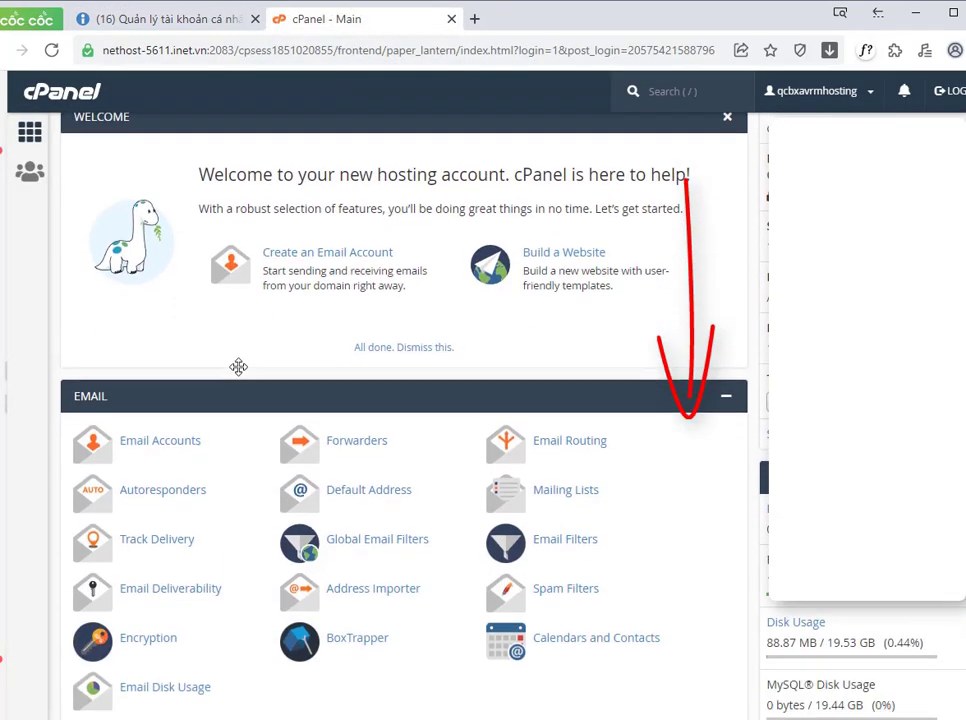
pyautogui.scroll(-3, 250, 369)
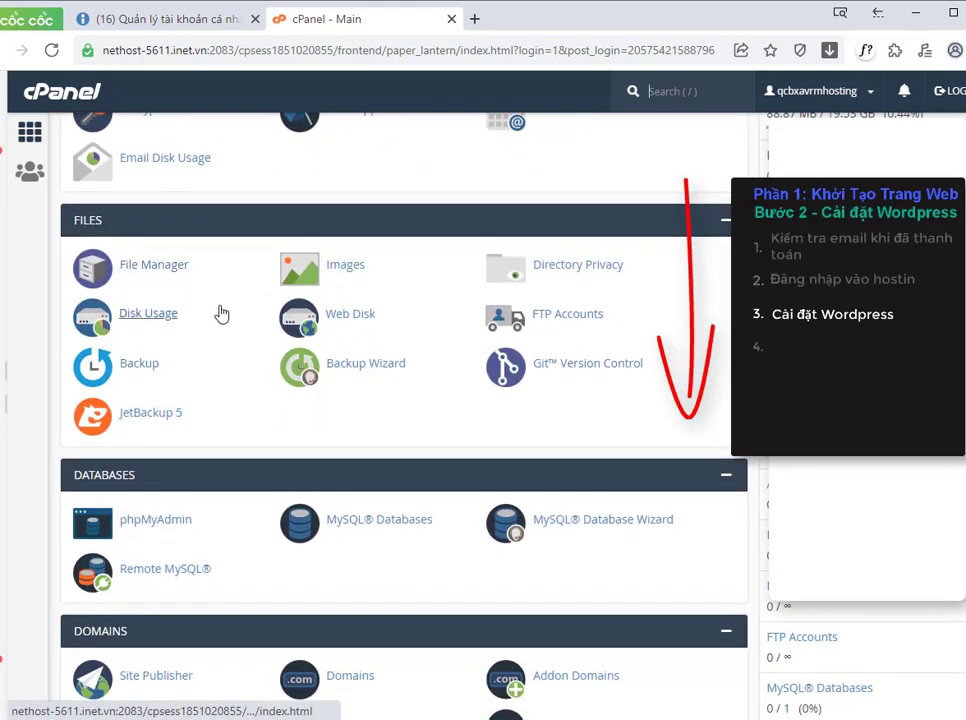
pyautogui.scroll(-3, 183, 273)
pyautogui.scroll(-6, 181, 274)
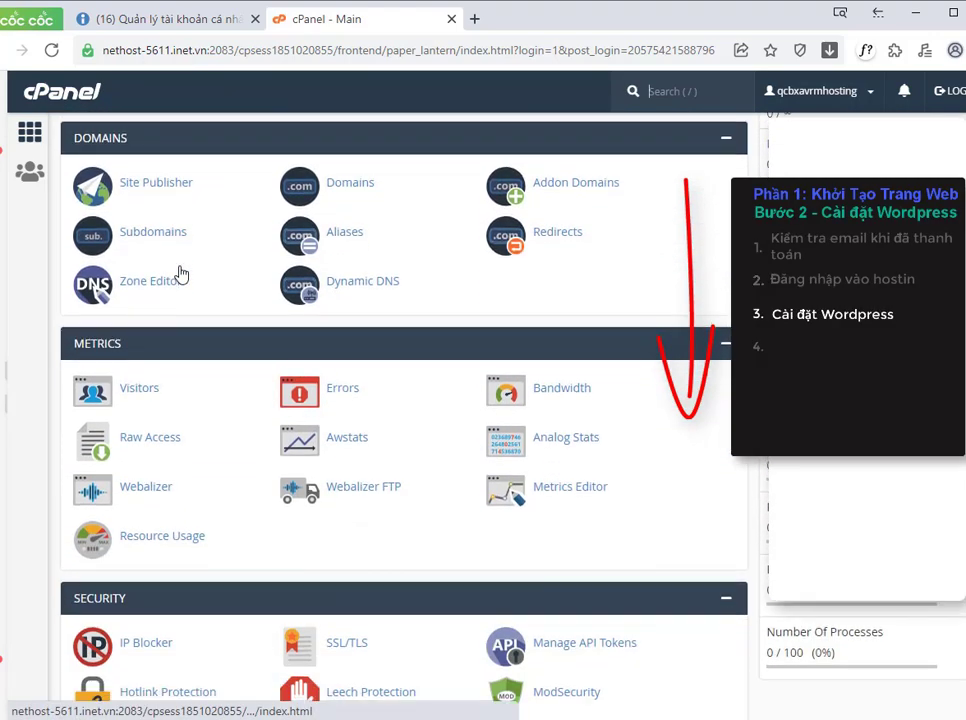
pyautogui.scroll(-1, 182, 271)
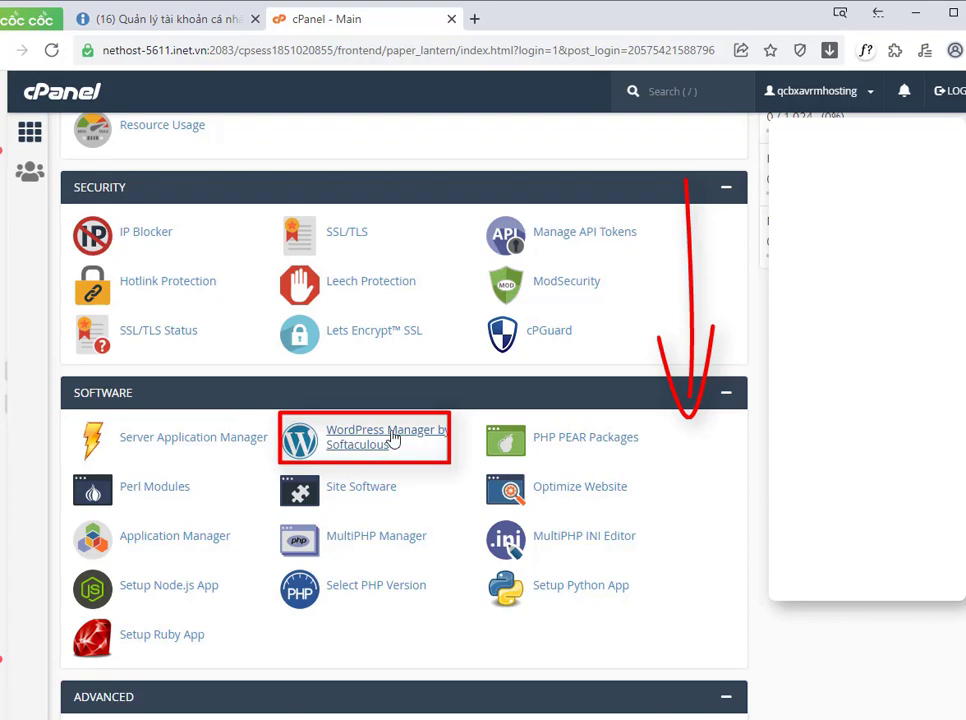
pyautogui.rightClick(338, 454)
pyautogui.click(371, 461)
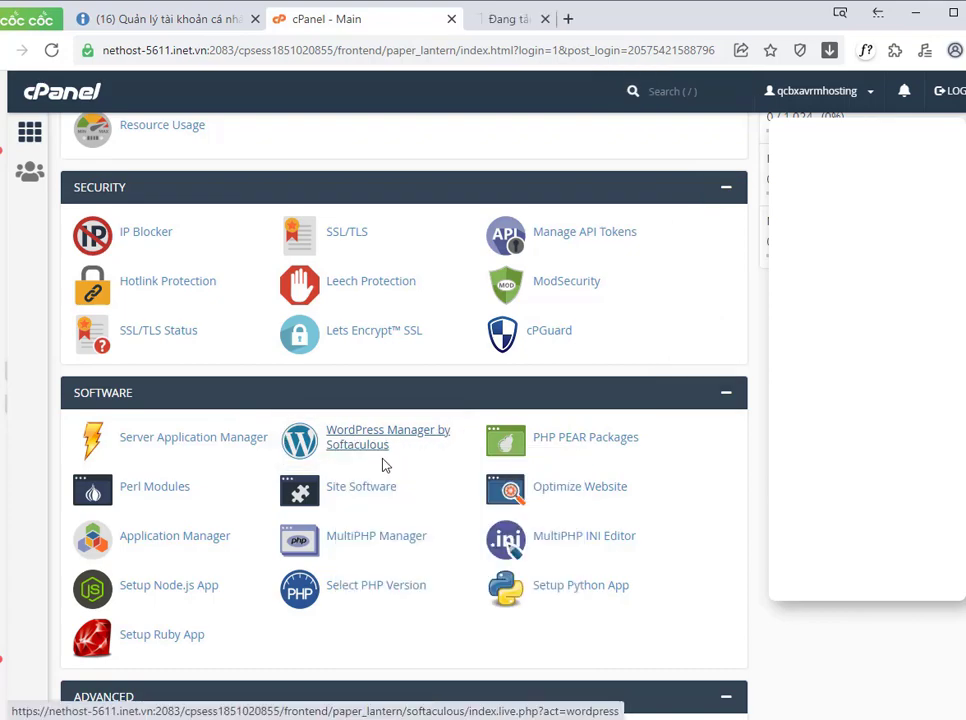
pyautogui.click(545, 22)
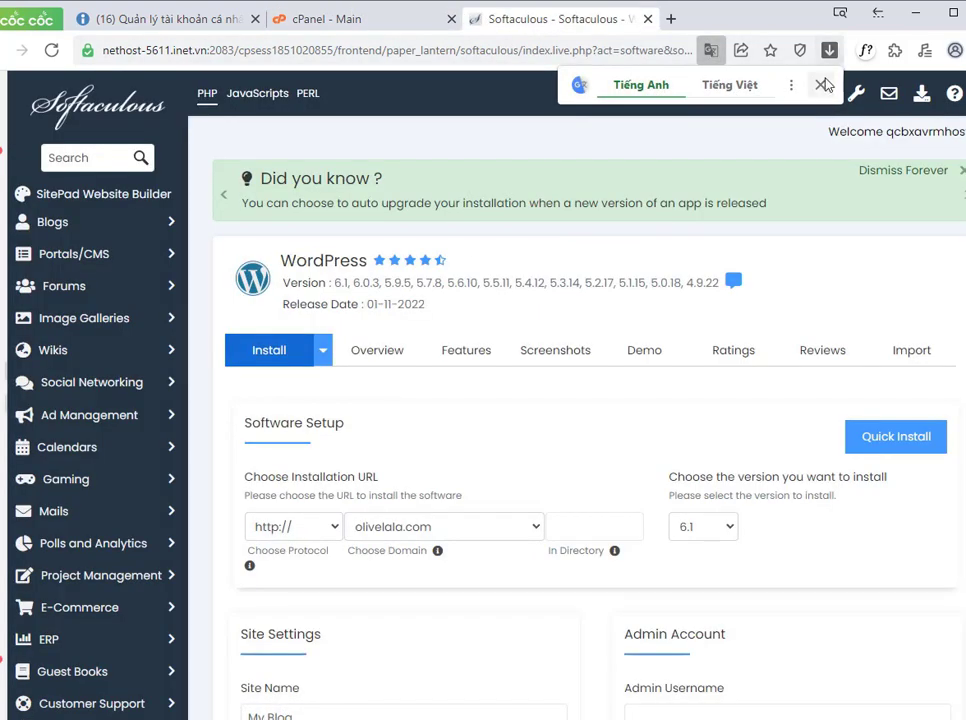
pyautogui.click(820, 84)
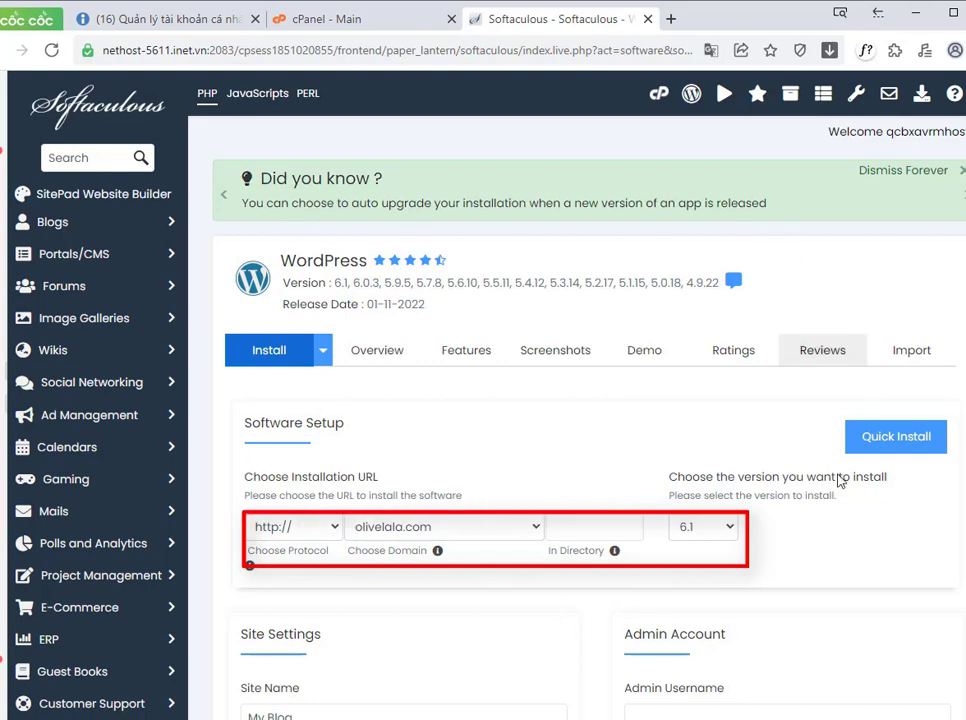
pyautogui.click(436, 538)
pyautogui.click(451, 533)
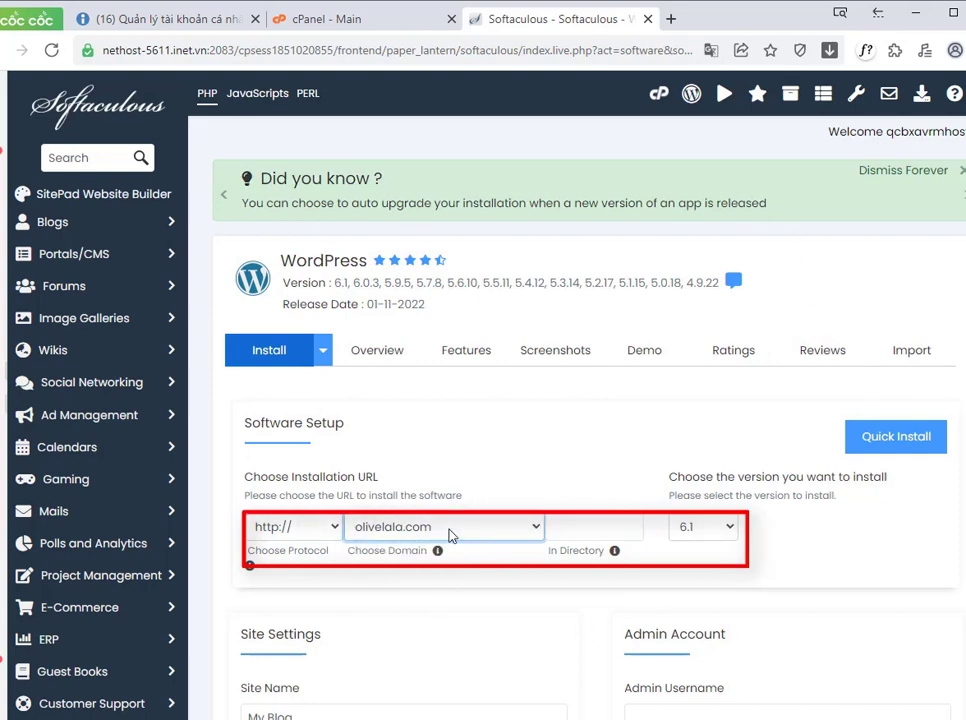
pyautogui.scroll(-1, 450, 558)
pyautogui.scroll(-1, 451, 561)
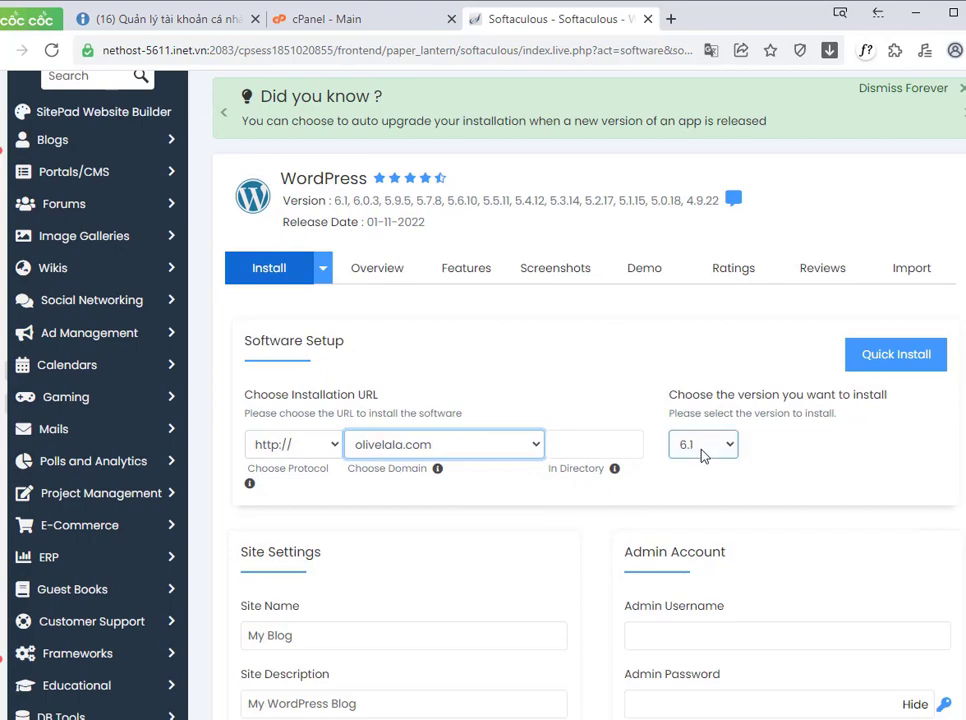
pyautogui.scroll(-4, 399, 527)
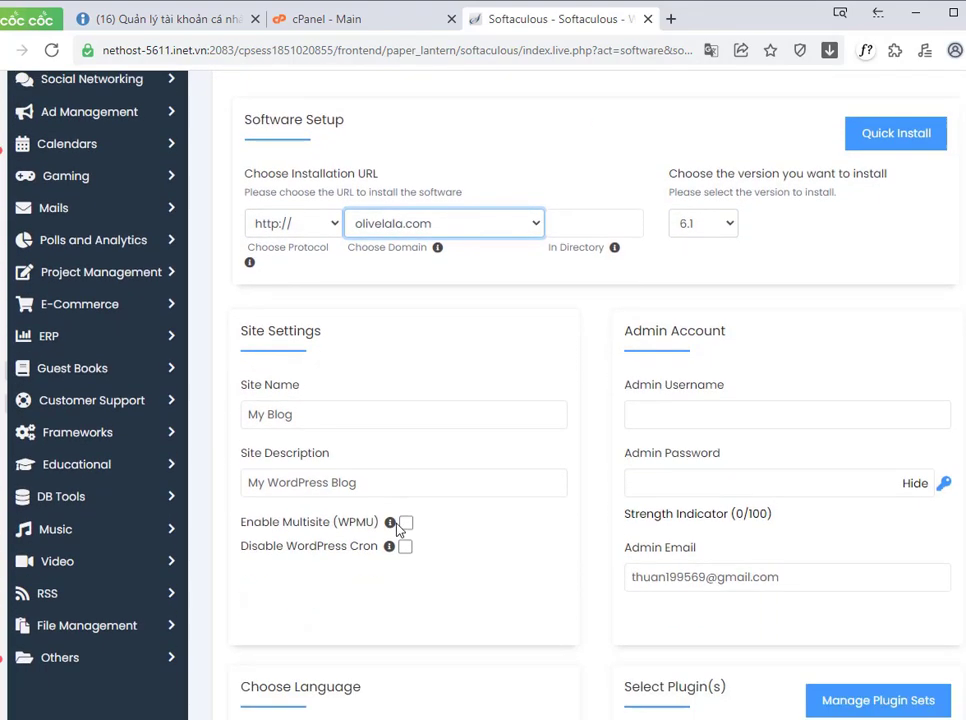
pyautogui.scroll(-1, 399, 528)
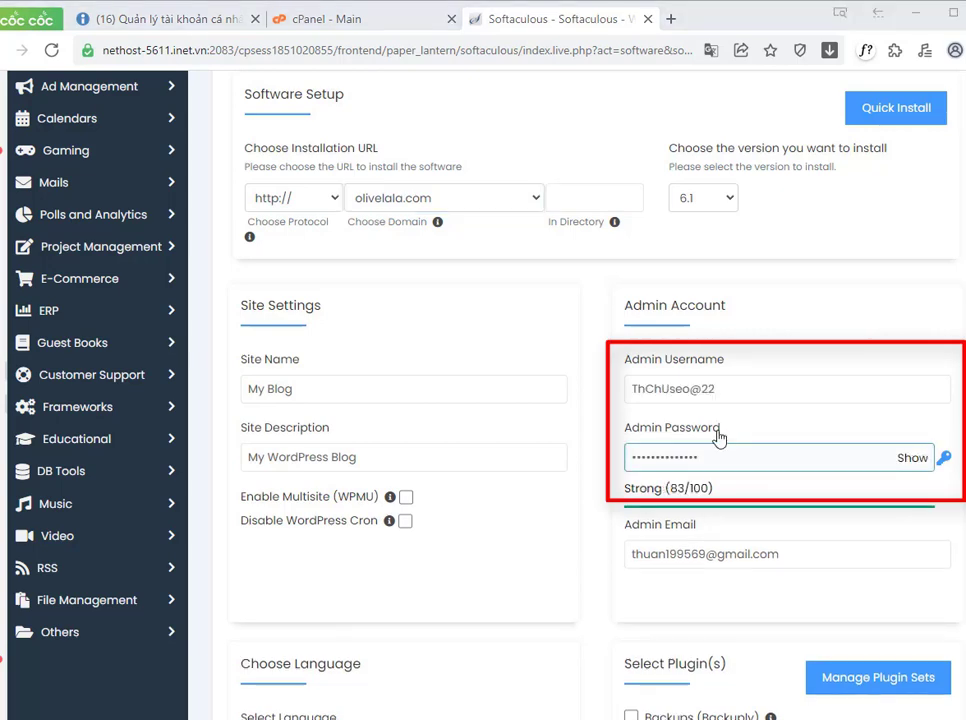
# Step: Fill in the admin username and admin password in the Admin Account section
pyautogui.click(638, 399)
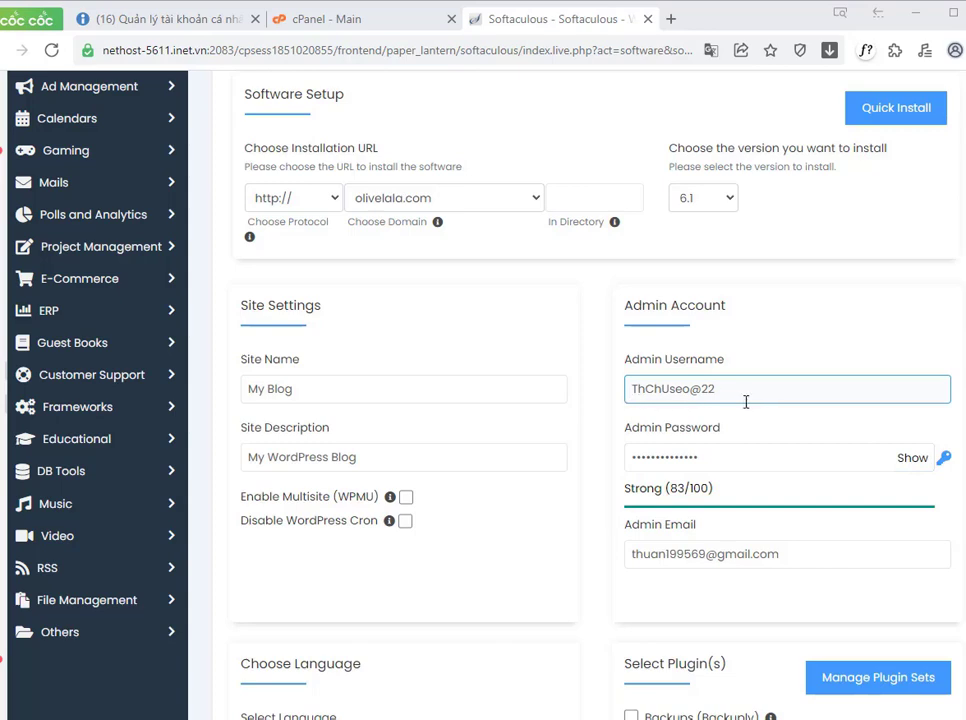
pyautogui.click(778, 456)
pyautogui.click(620, 472)
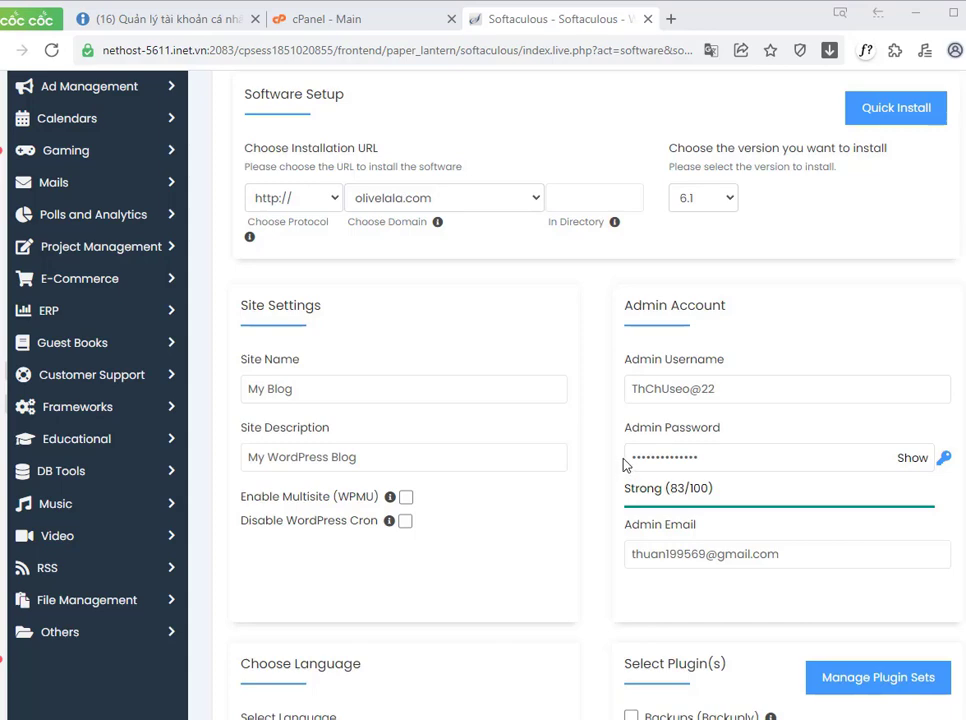
# Step: Fill the installation-details e-mail field with the administrator's e-mail address
pyautogui.scroll(-3, 624, 464)
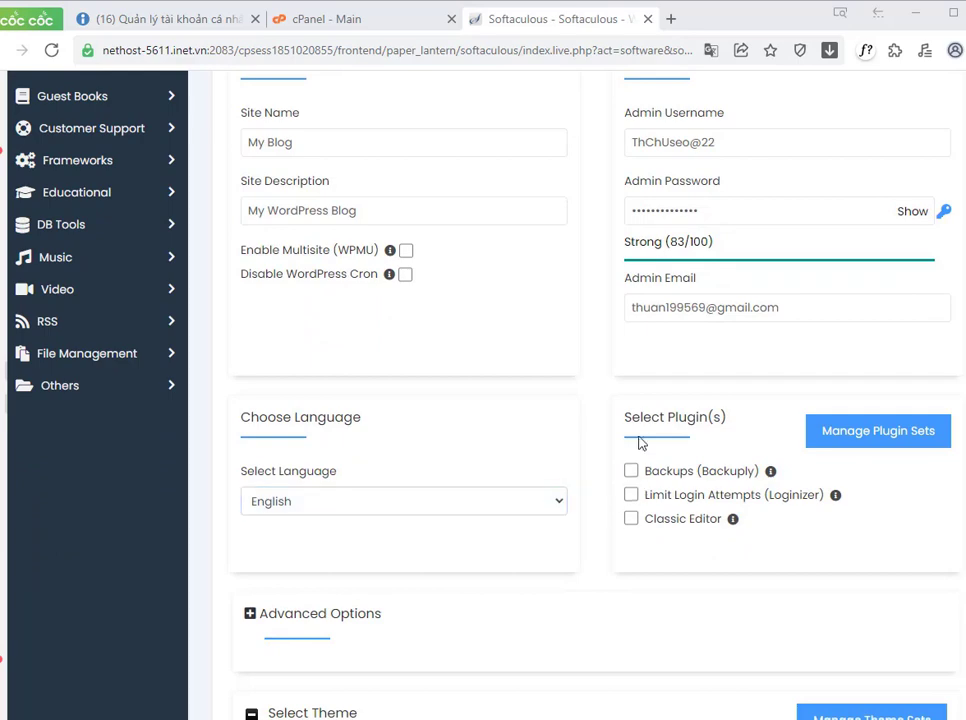
pyautogui.scroll(-4, 726, 425)
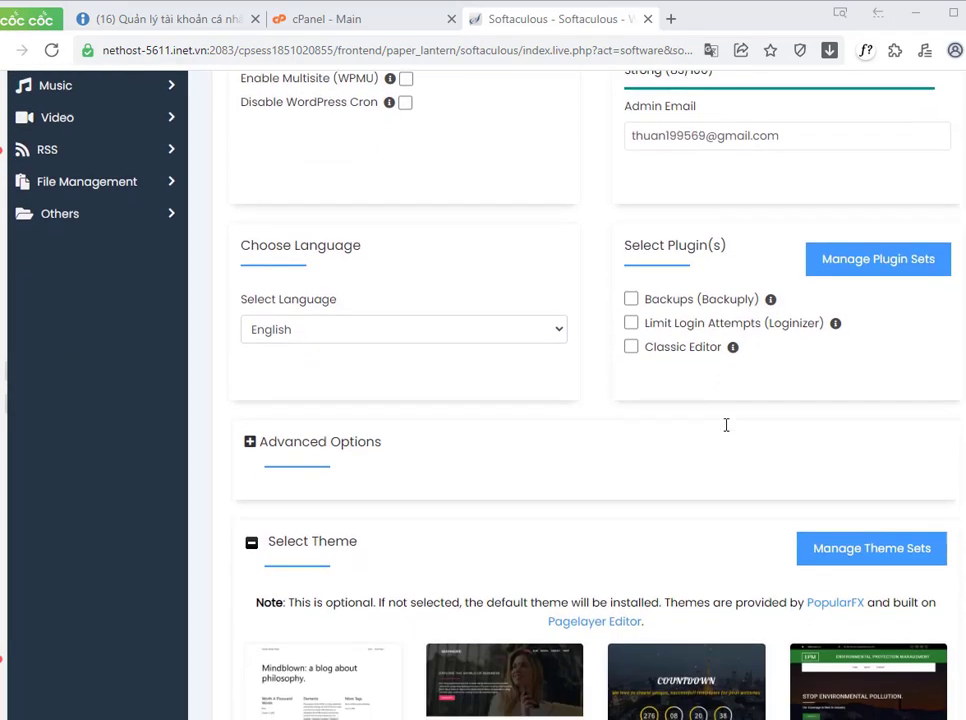
pyautogui.scroll(-3, 726, 425)
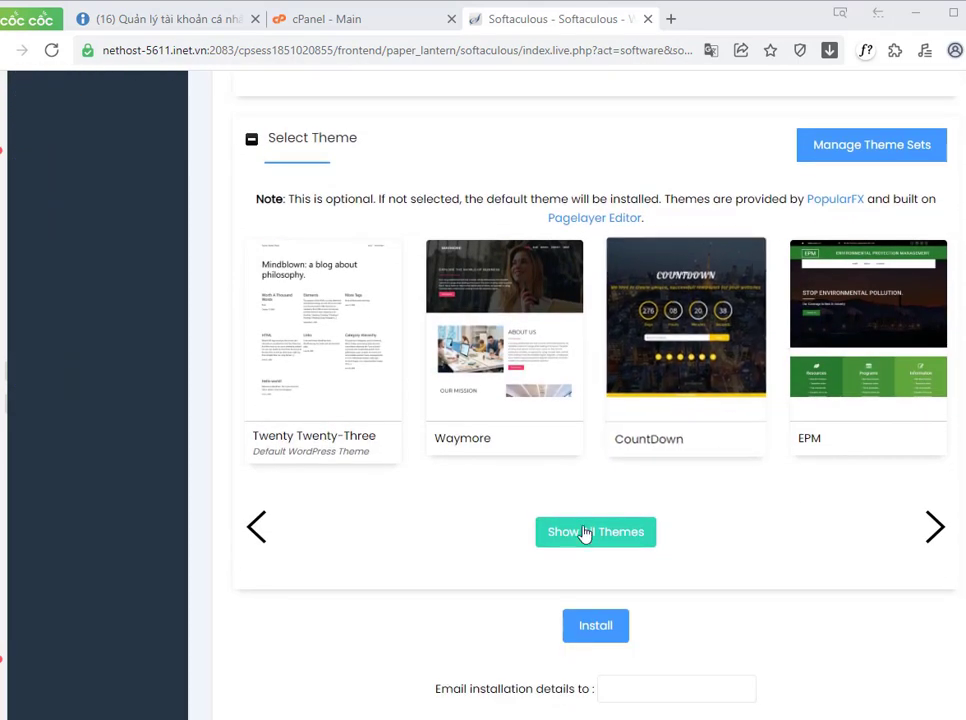
pyautogui.scroll(-1, 606, 640)
pyautogui.click(630, 551)
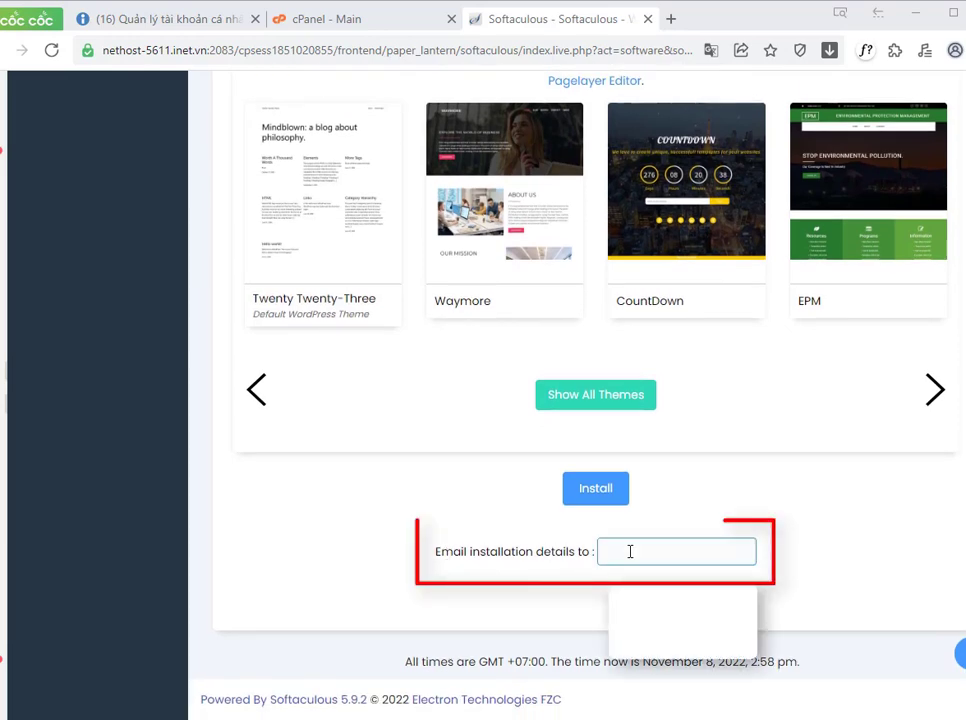
pyautogui.write('thu')
pyautogui.press('Down')
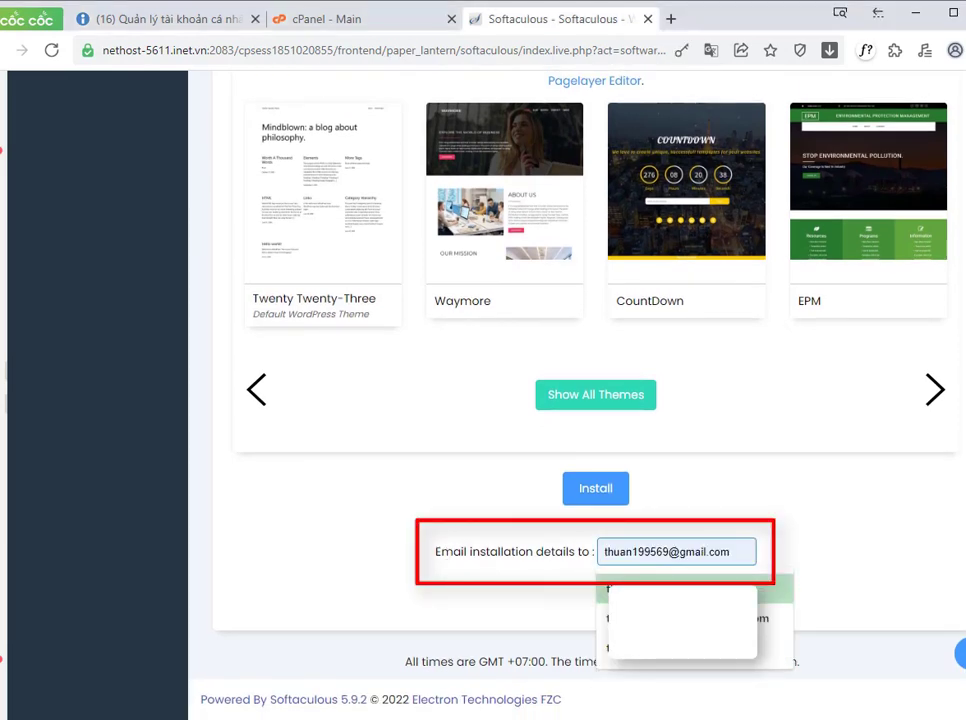
pyautogui.press('Return')
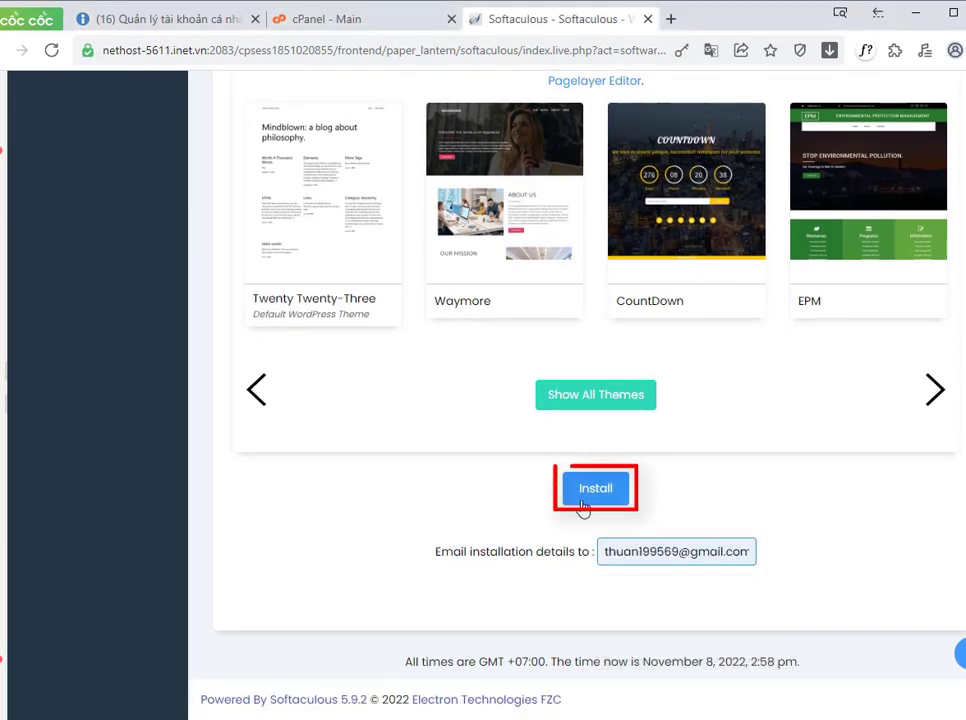
# Step: Start the WordPress installation and save the admin login in the browser
pyautogui.click(583, 508)
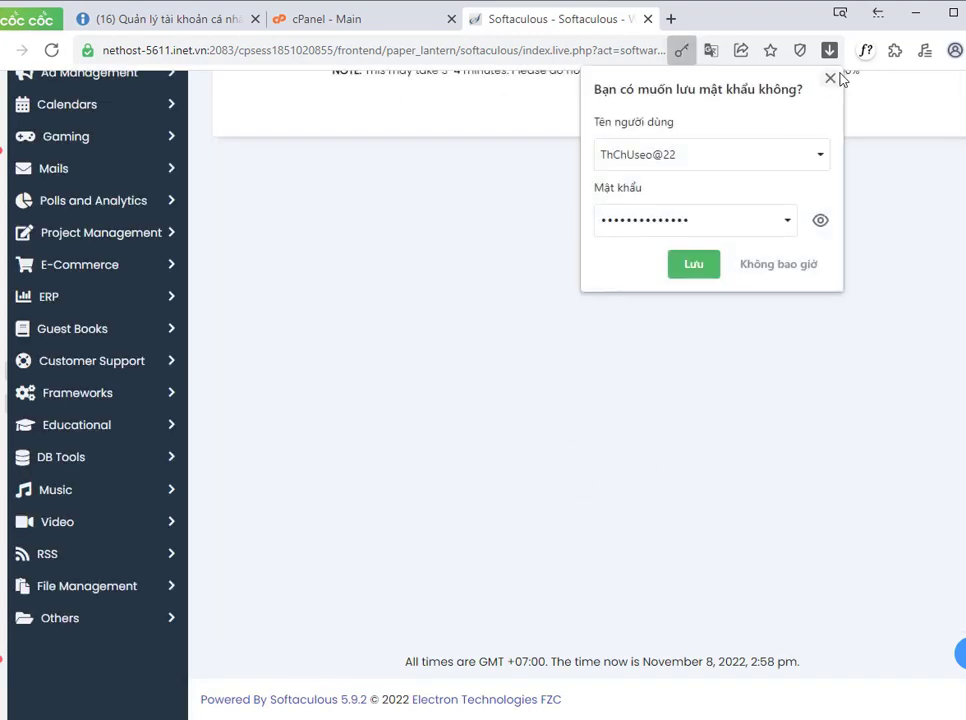
pyautogui.click(713, 268)
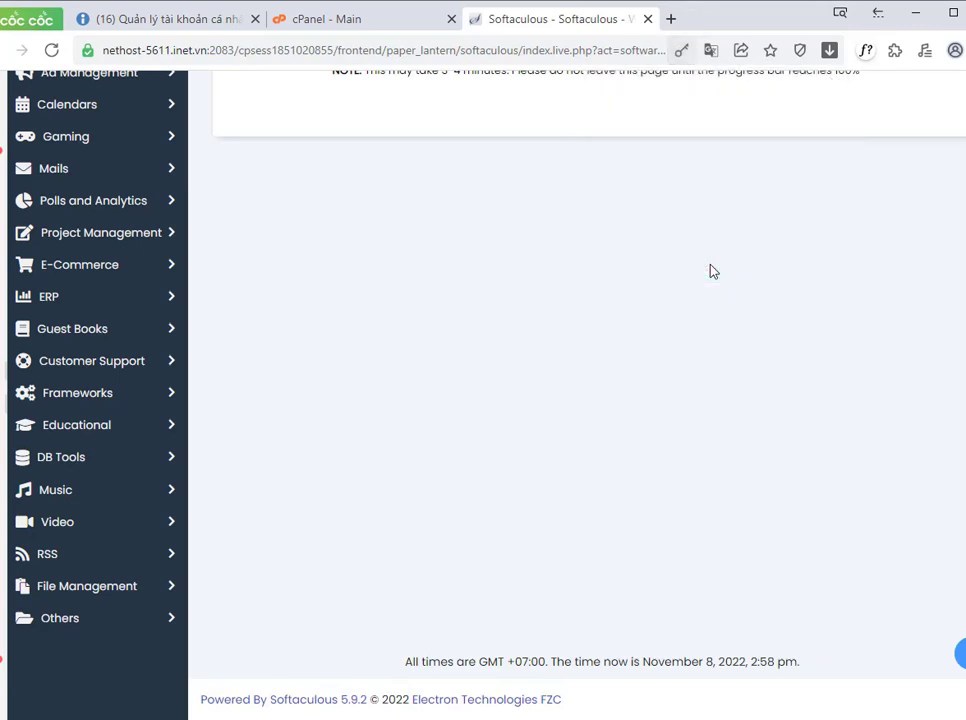
pyautogui.scroll(1, 712, 290)
pyautogui.scroll(2, 713, 308)
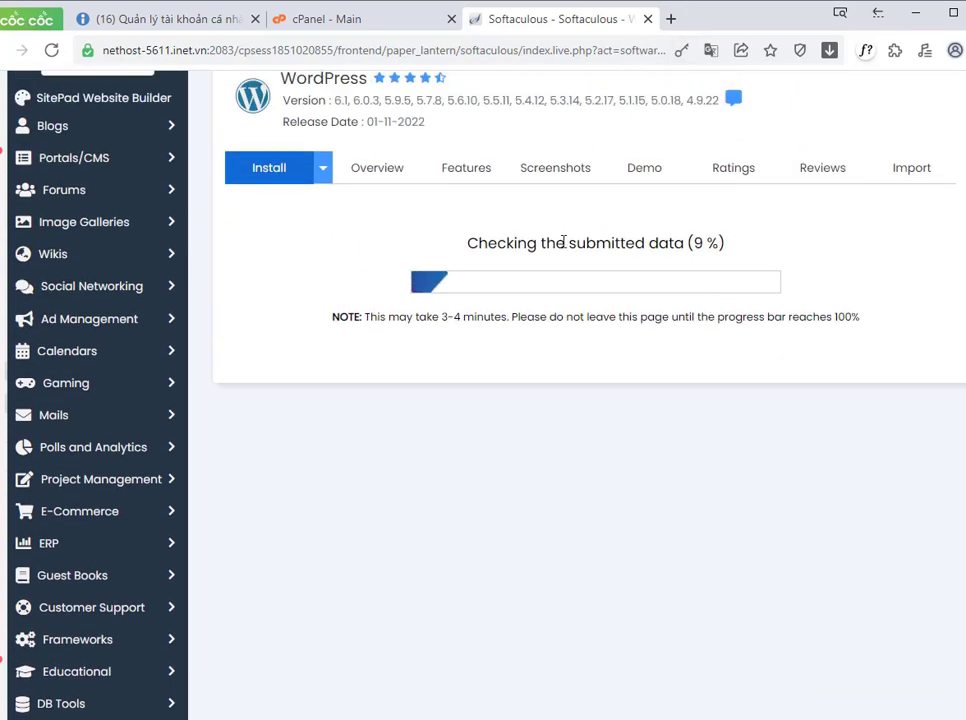
pyautogui.moveTo(465, 243); pyautogui.dragTo(697, 330)
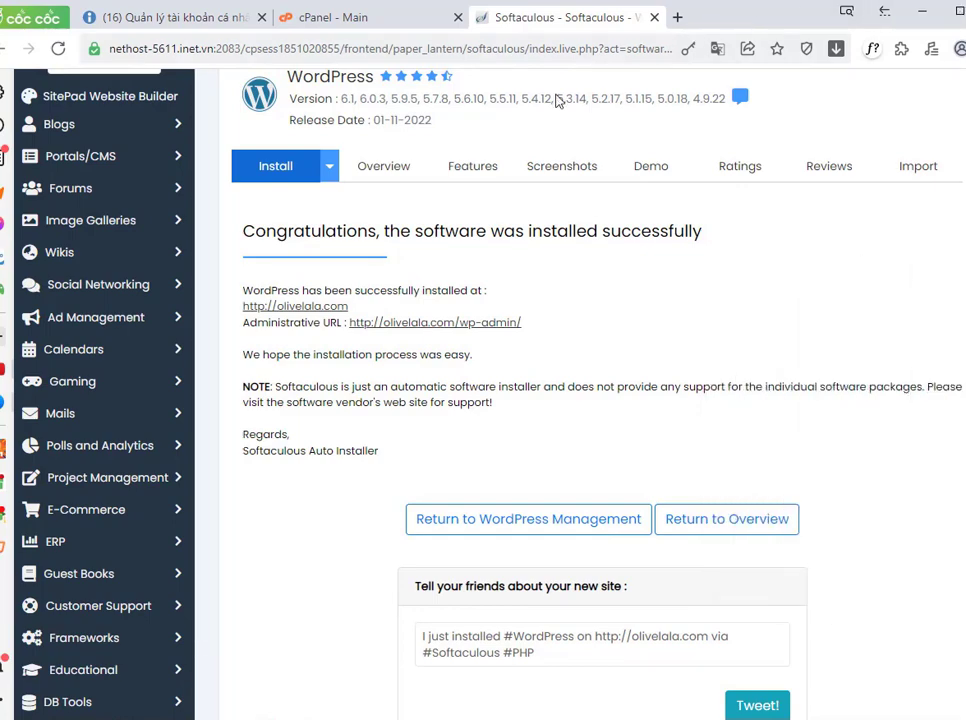
# Step: Open the installed site olivelala.com in a new tab to view it, then return to the Softaculous tab
pyautogui.rightClick(296, 311)
pyautogui.click(384, 386)
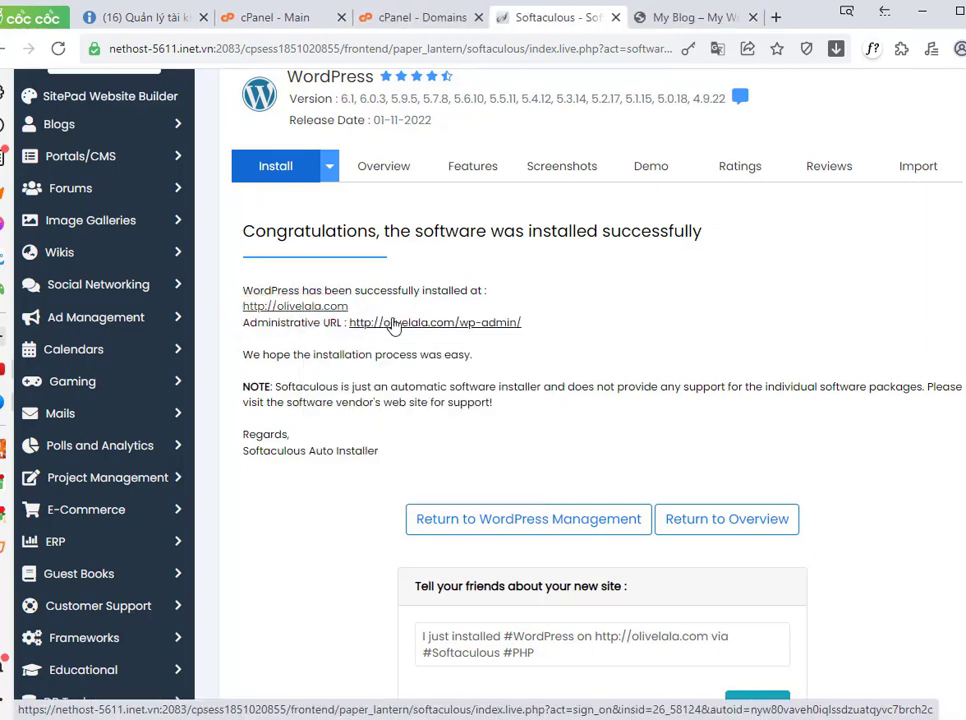
pyautogui.click(674, 18)
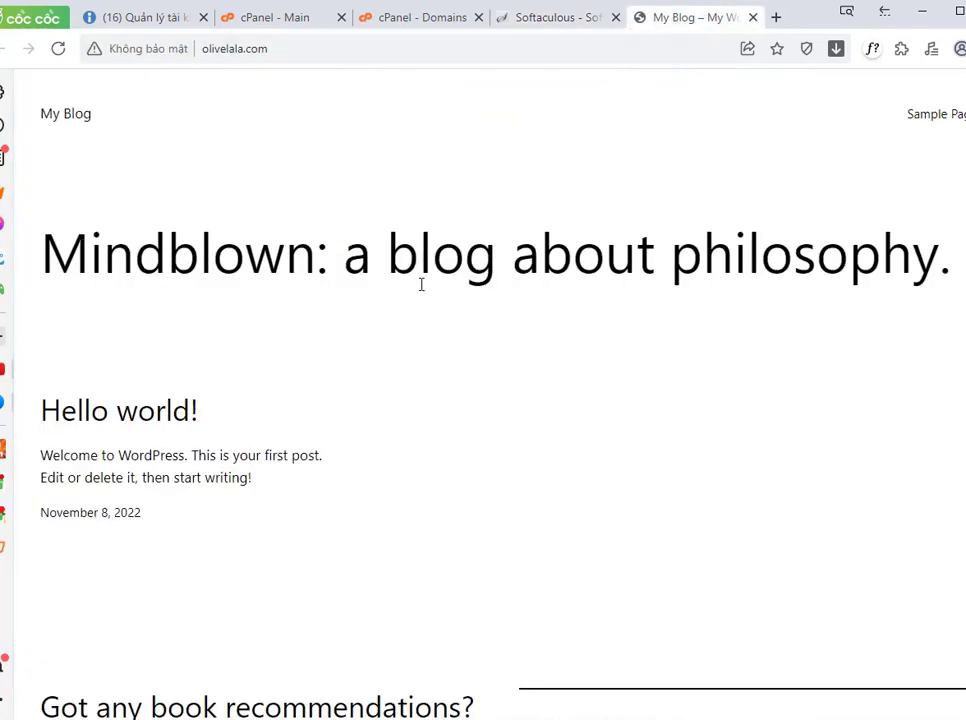
pyautogui.click(539, 18)
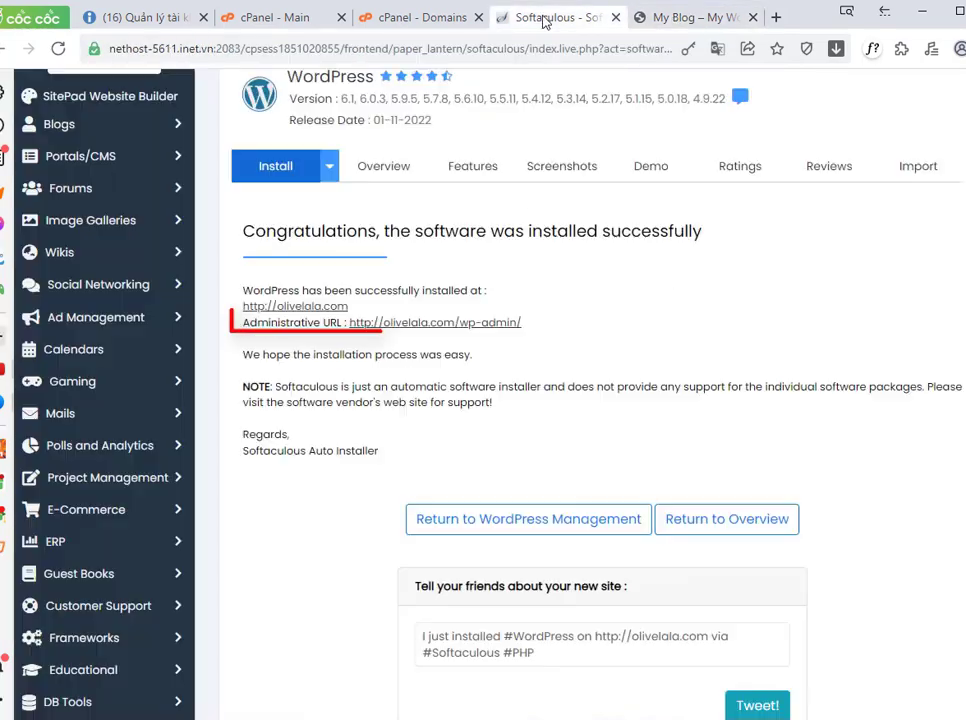
# Step: Open the administrative URL olivelala.com/wp-admin/ in a new tab and dismiss the translation prompt
pyautogui.rightClick(413, 324)
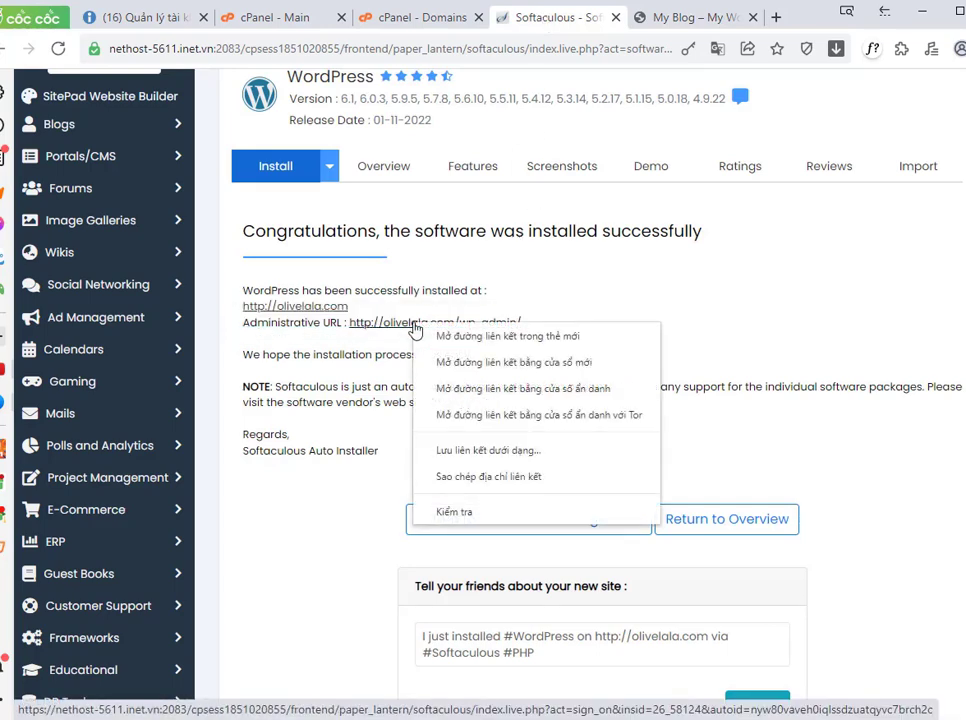
pyautogui.click(560, 338)
pyautogui.click(585, 20)
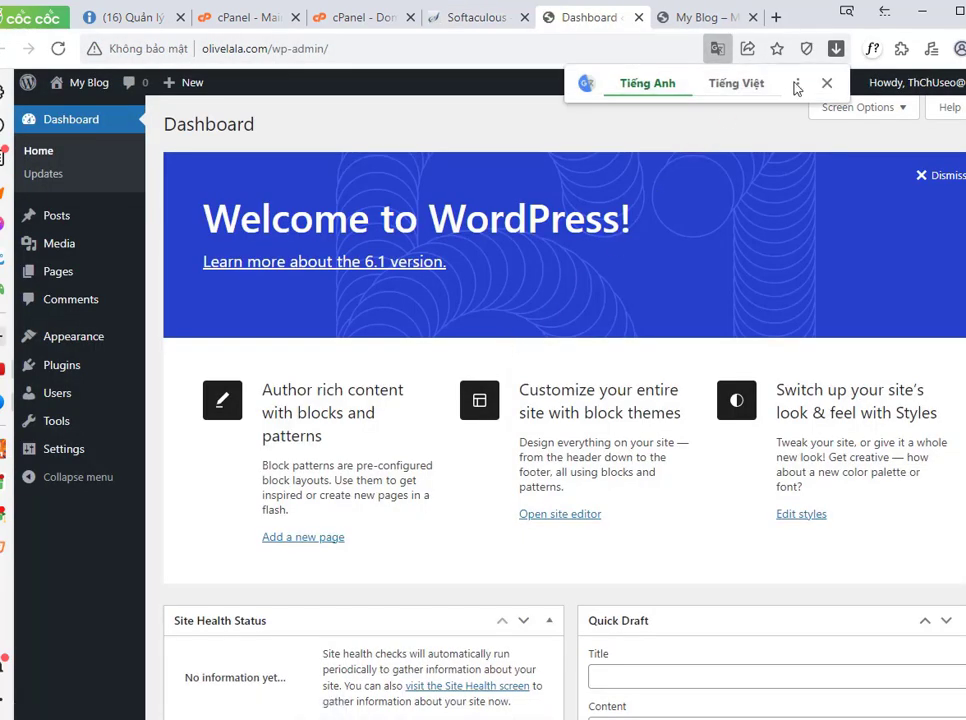
pyautogui.click(823, 86)
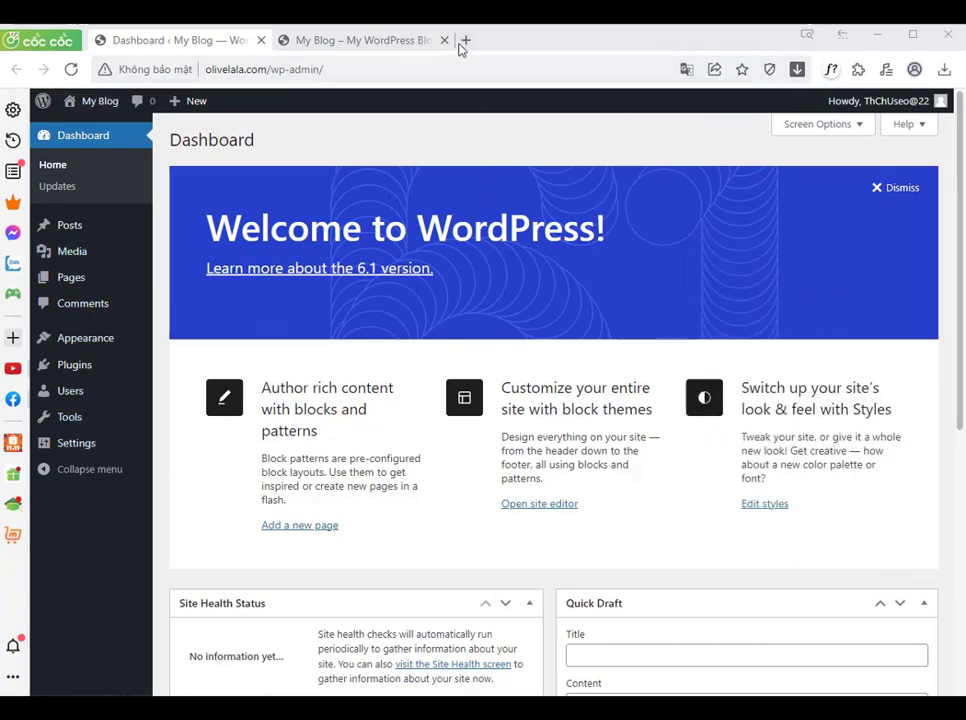
# Step: In the site tab, go to the address olivelala.com/wp-admin/ to reach the WordPress login page
pyautogui.click(393, 43)
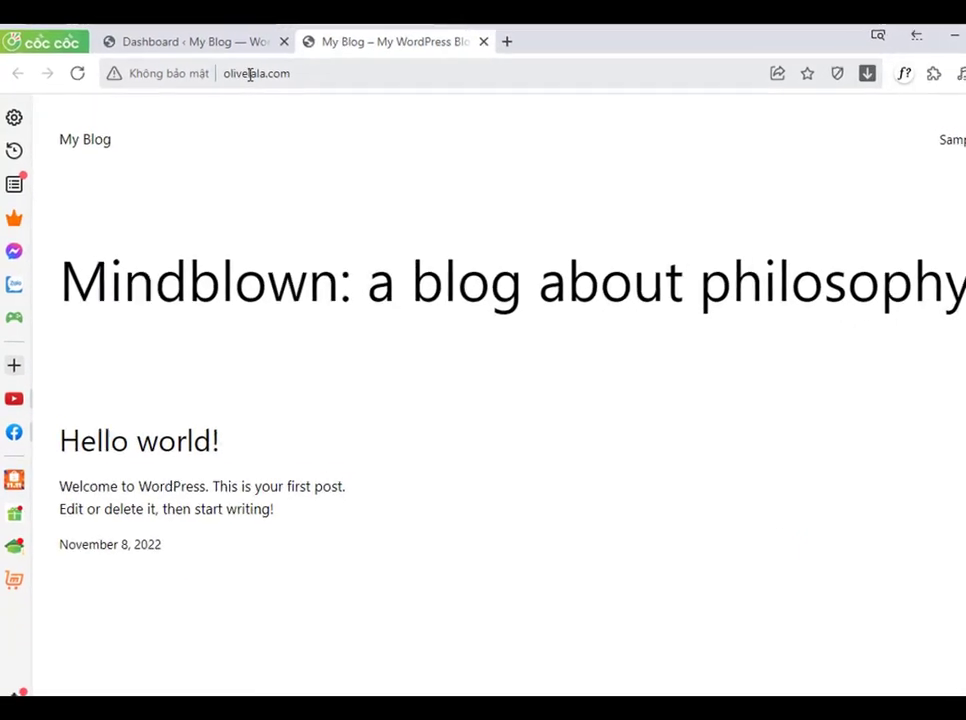
pyautogui.click(320, 71)
pyautogui.click(320, 71)
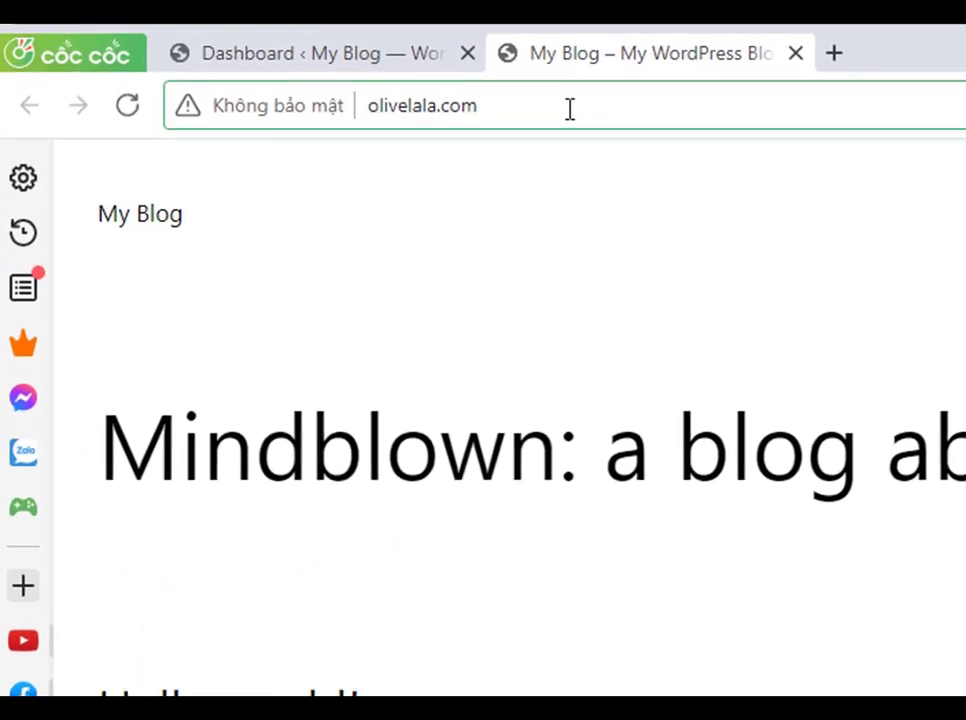
pyautogui.write('/')
pyautogui.write('wp')
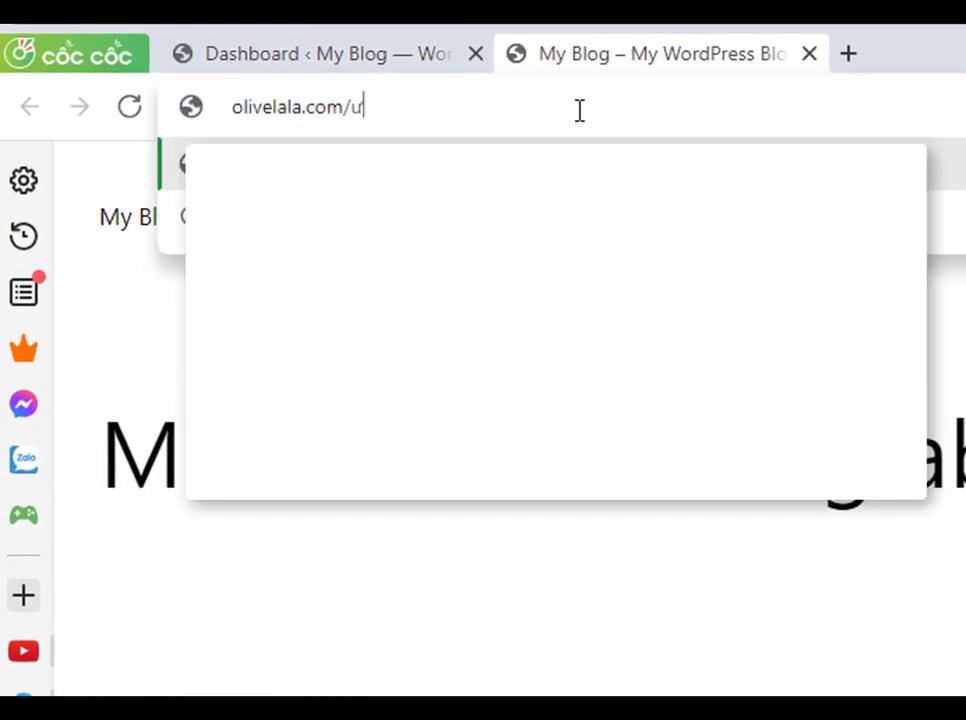
pyautogui.write('-admin')
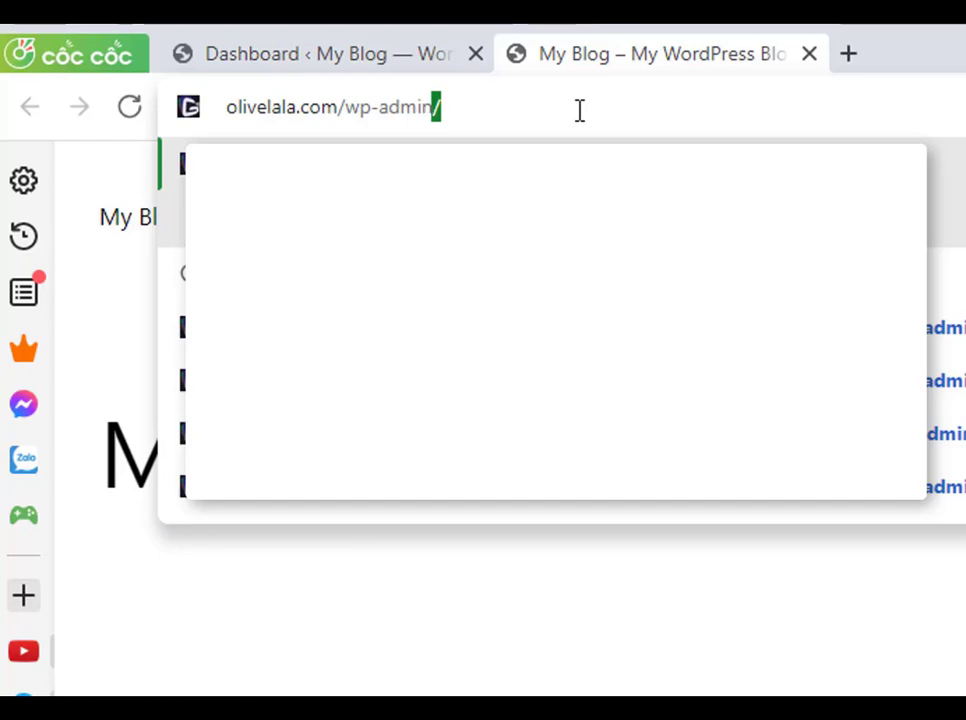
pyautogui.write('/')
pyautogui.press('Return')
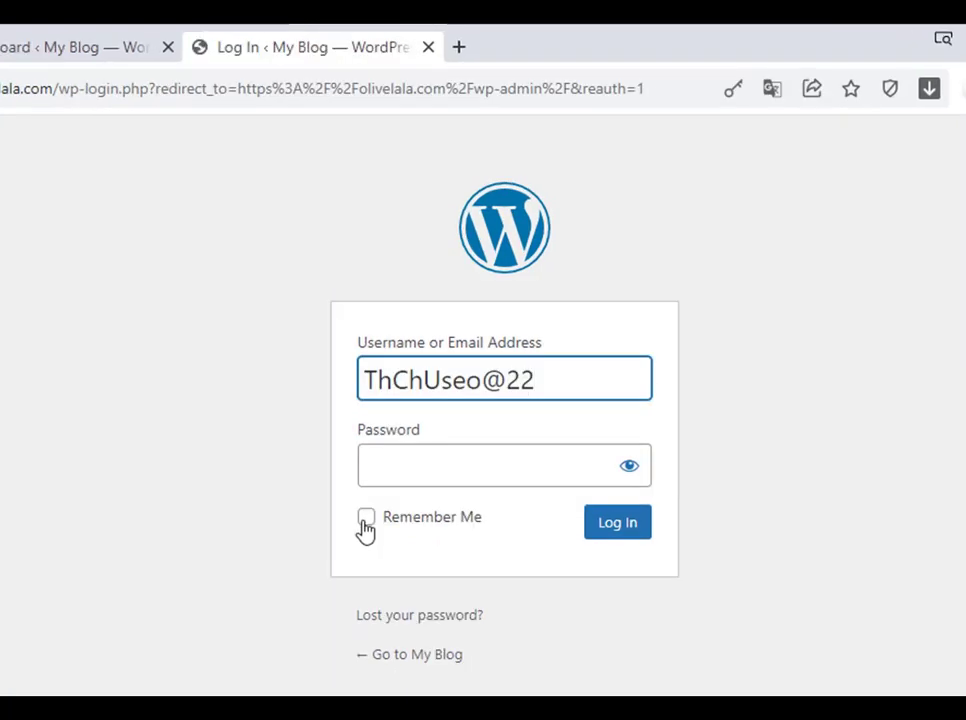
# Step: Log in with the admin username and account password, ticking Remember Me, and save the login in the browser
pyautogui.click(366, 518)
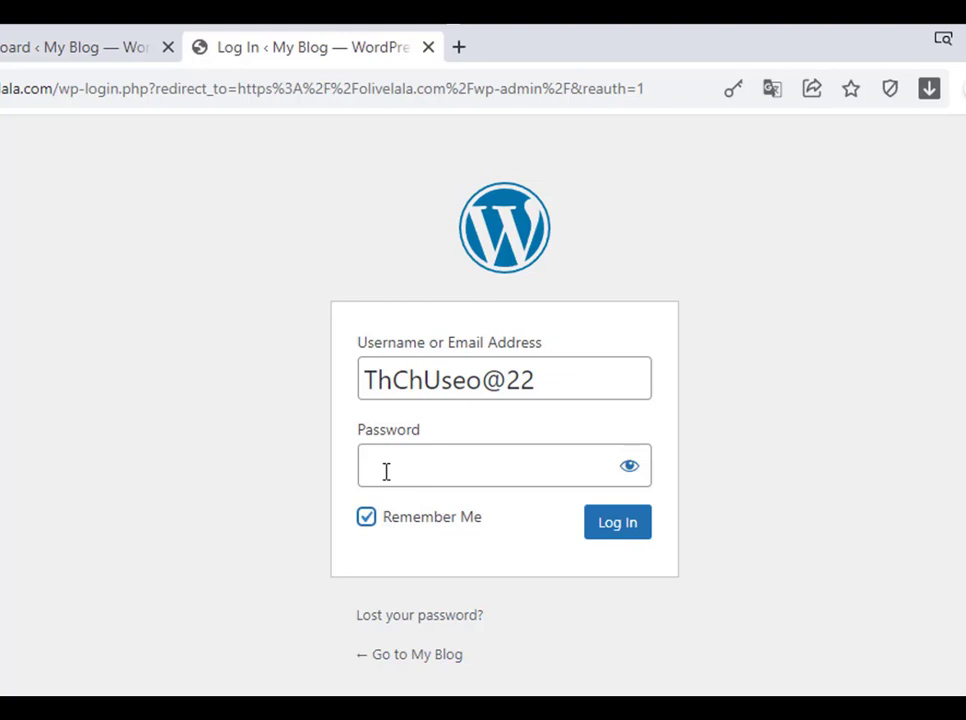
pyautogui.click(386, 472)
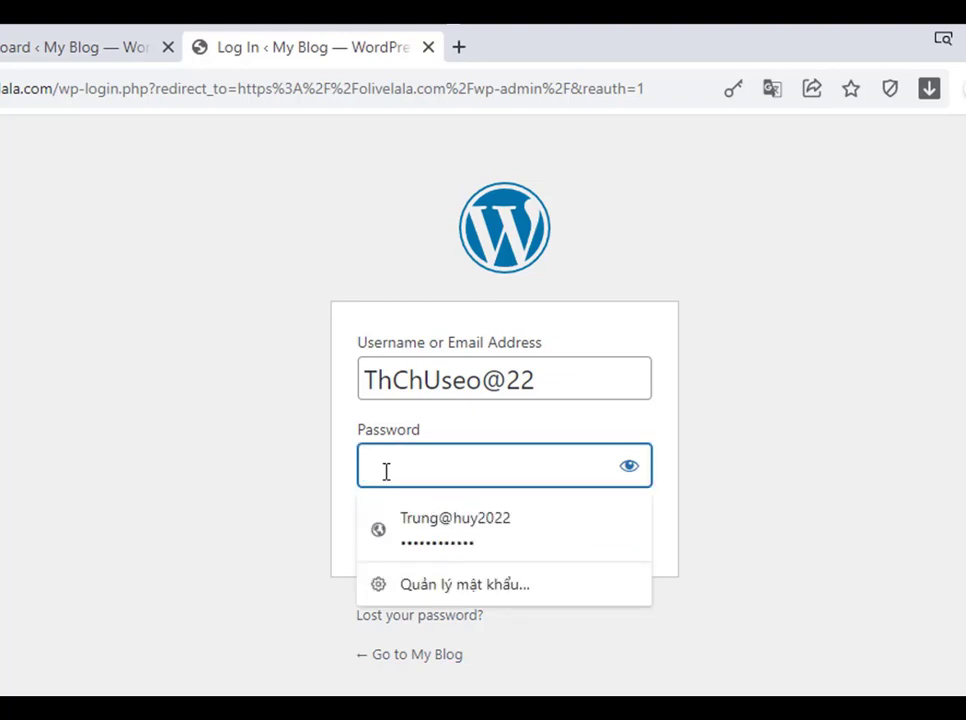
pyautogui.write('•••••')
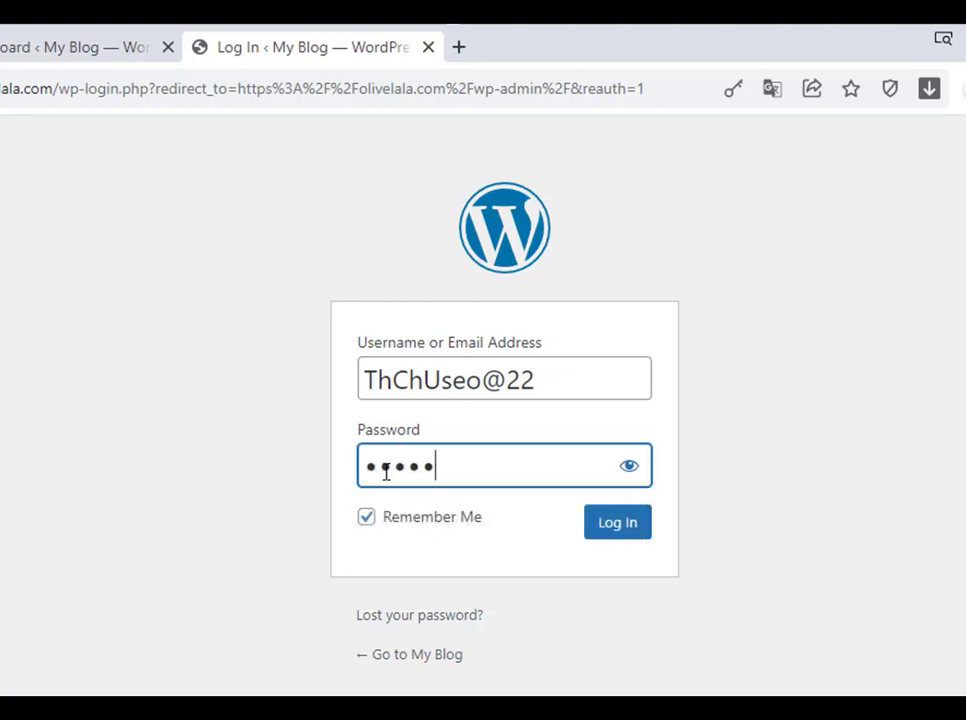
pyautogui.write('••••••••••')
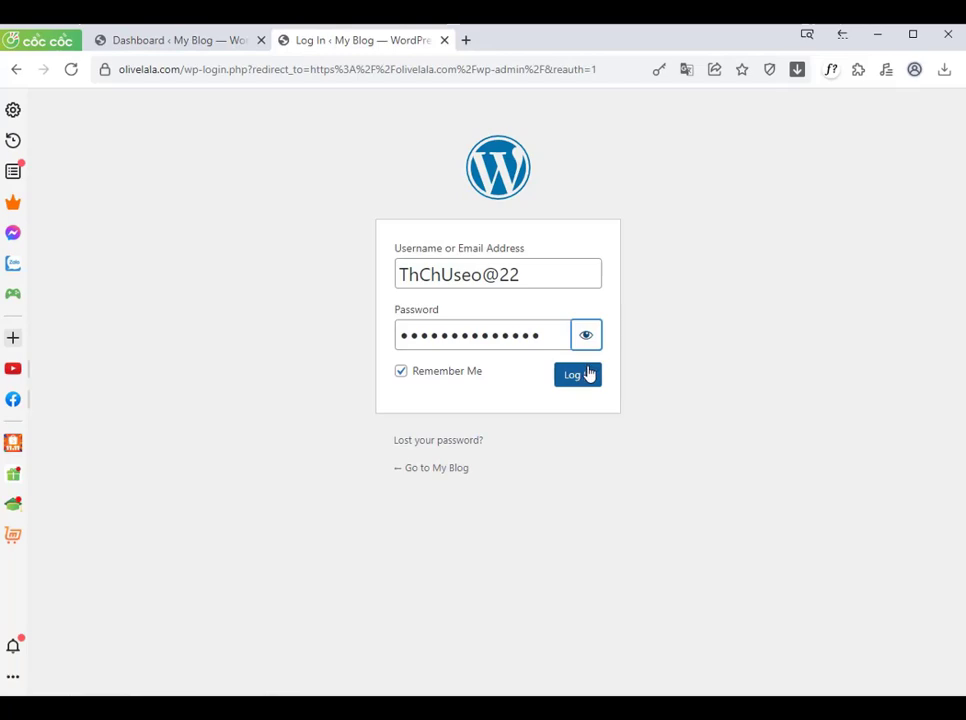
pyautogui.click(578, 374)
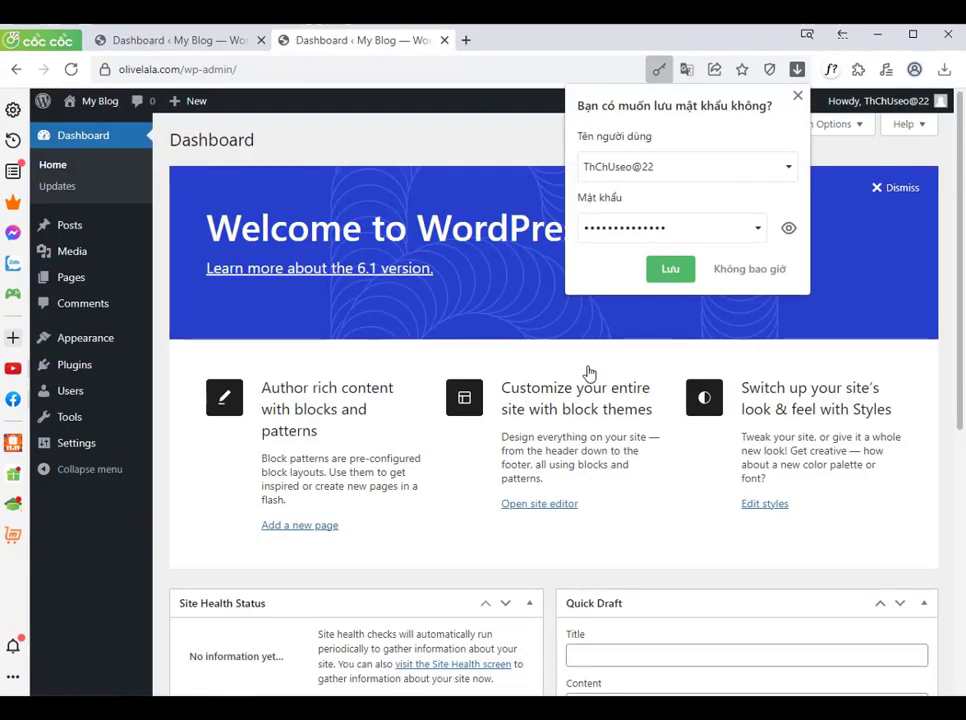
pyautogui.click(668, 270)
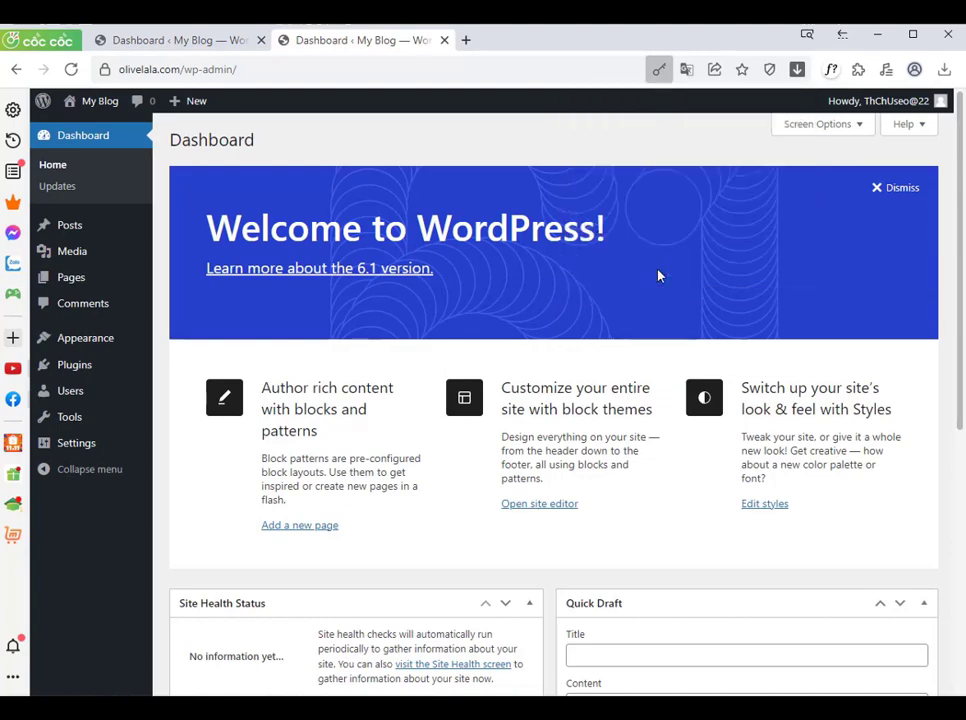
# Step: Close the duplicate dashboard tab and open the General Settings page
pyautogui.click(261, 41)
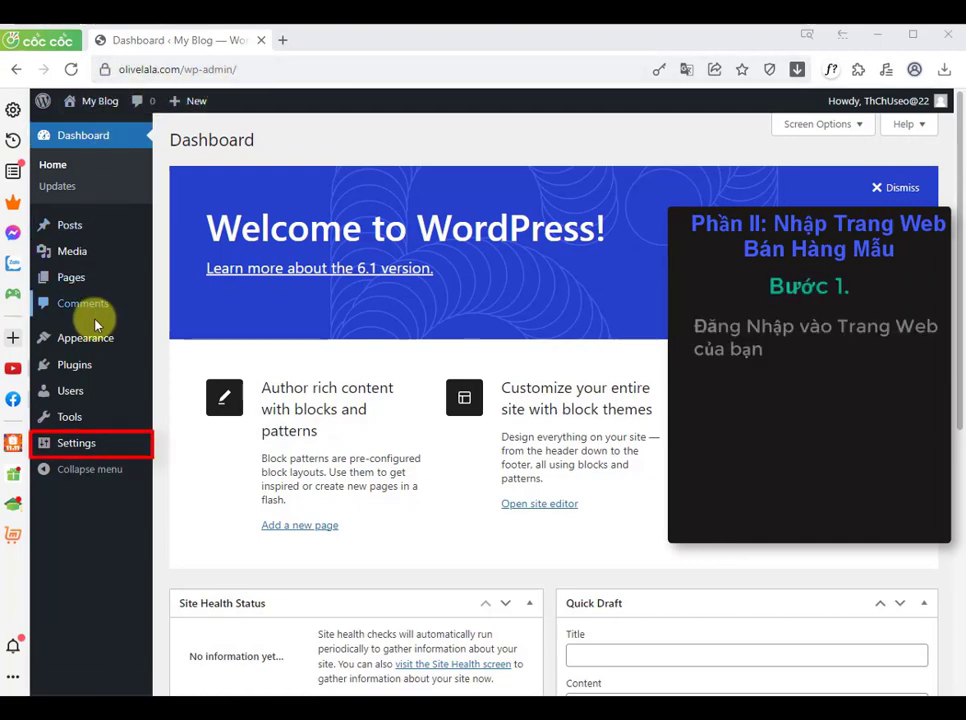
pyautogui.moveTo(72, 446)
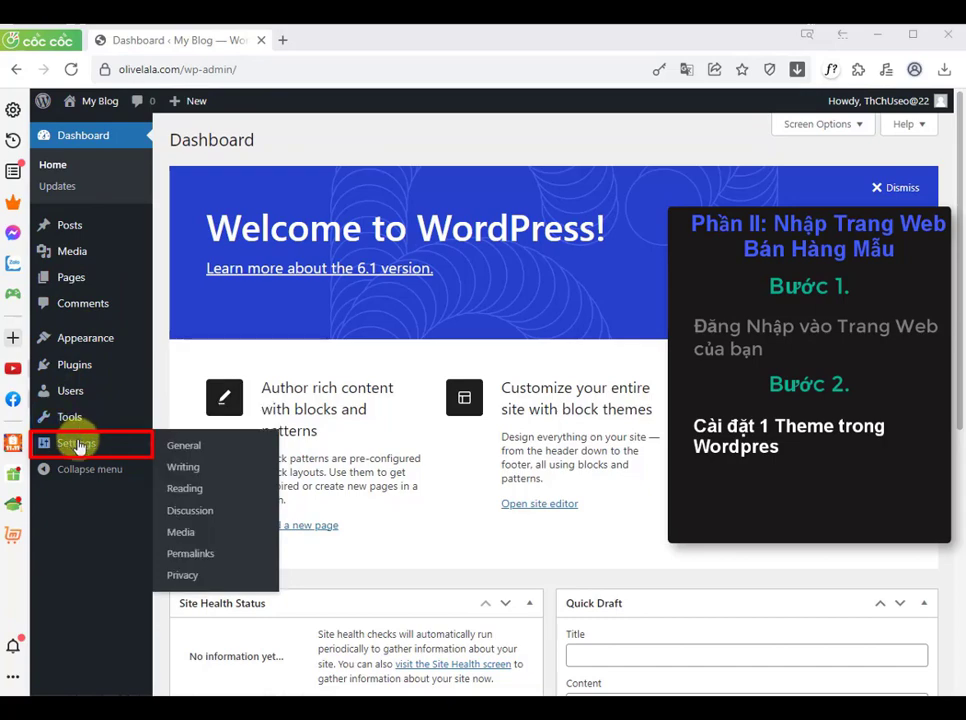
pyautogui.click(181, 450)
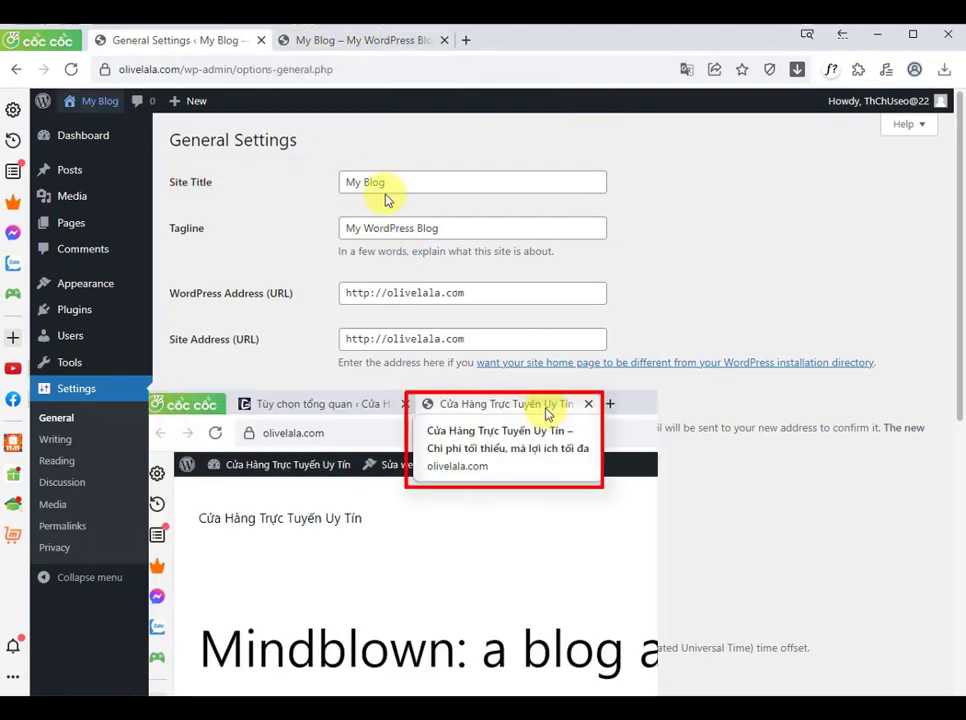
# Step: Set the Site Title to "Cửa Hàng Trực Tuyến Uy Tín" and the Tagline to "Chi phí tối thiểu, mà lợi ích tối đa"
pyautogui.moveTo(384, 190); pyautogui.dragTo(316, 193)
pyautogui.write('Cửa ')
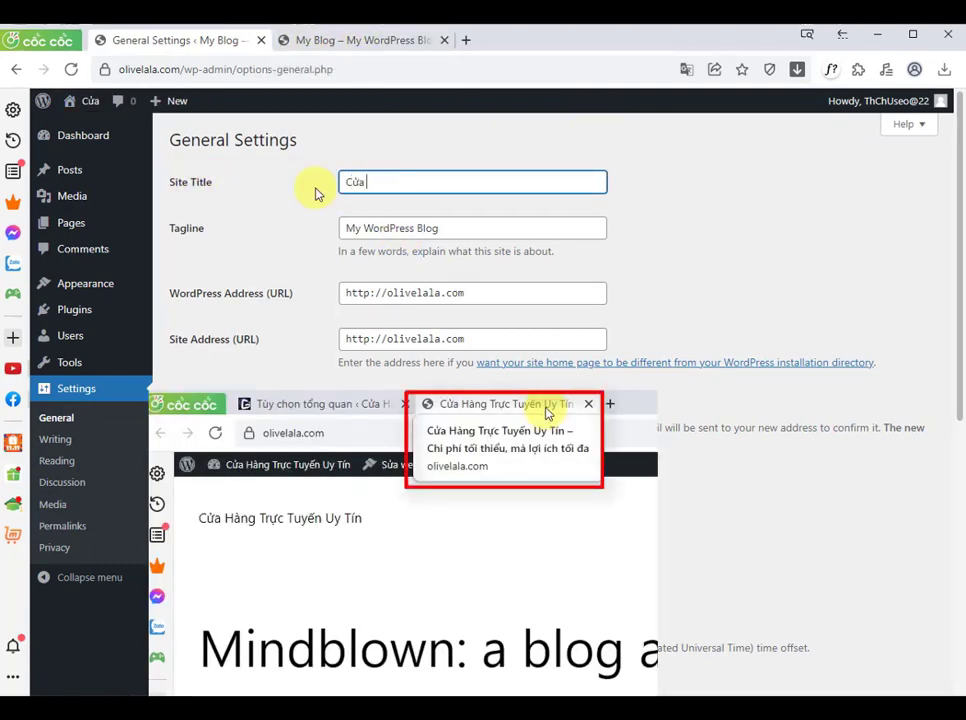
pyautogui.write('Hàng Trực Tuyến Uy Tín')
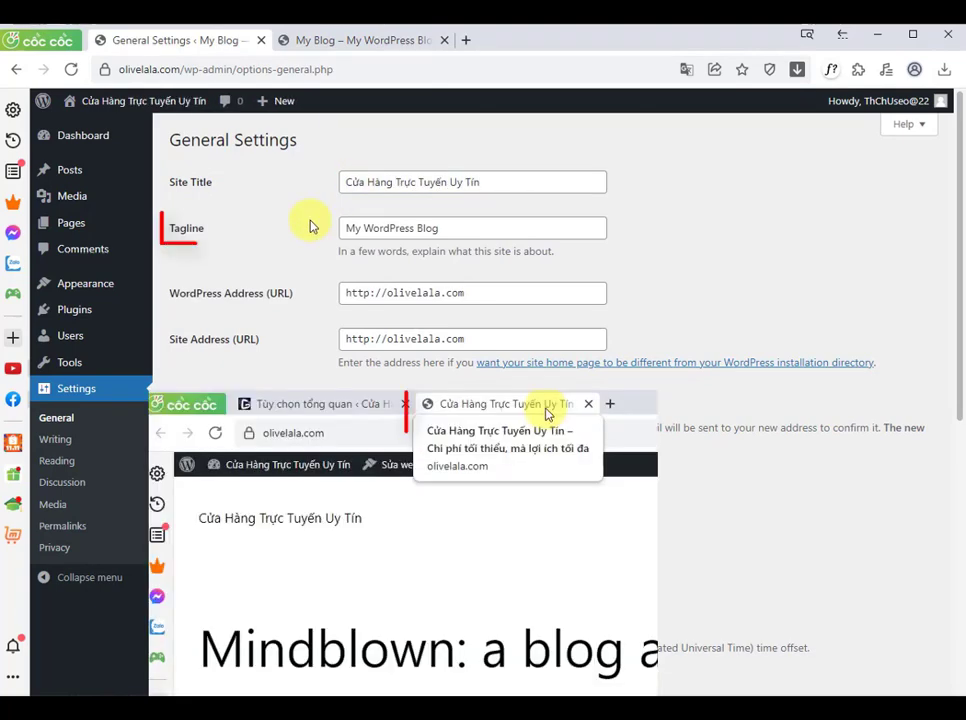
pyautogui.press('Tab')
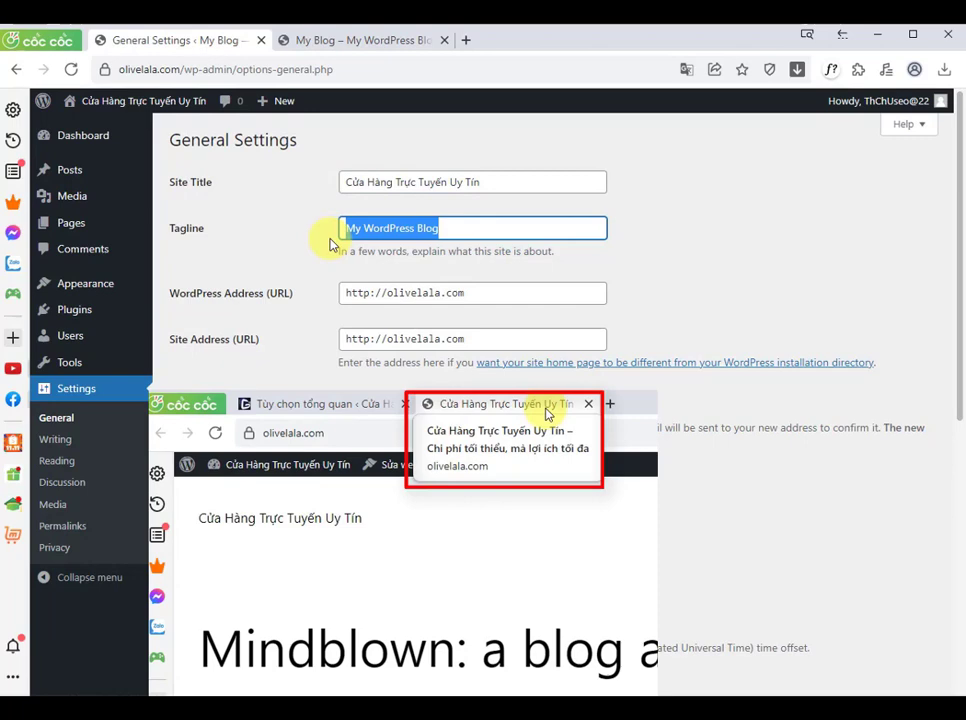
pyautogui.write('Chi phí tối thiểu. mà lợi ích tối đa')
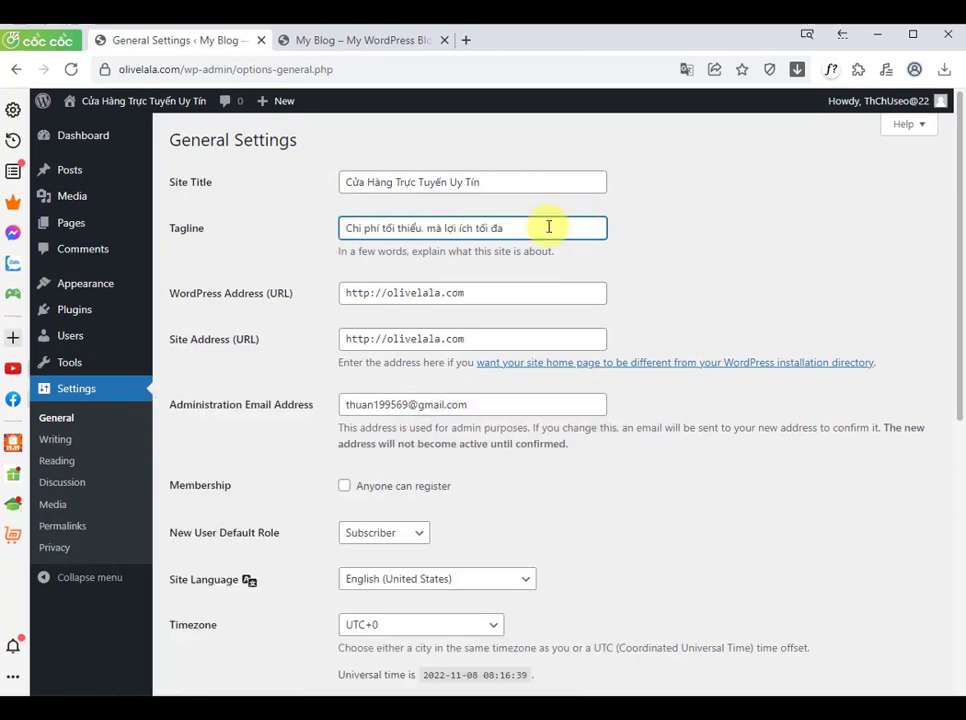
pyautogui.click(728, 218)
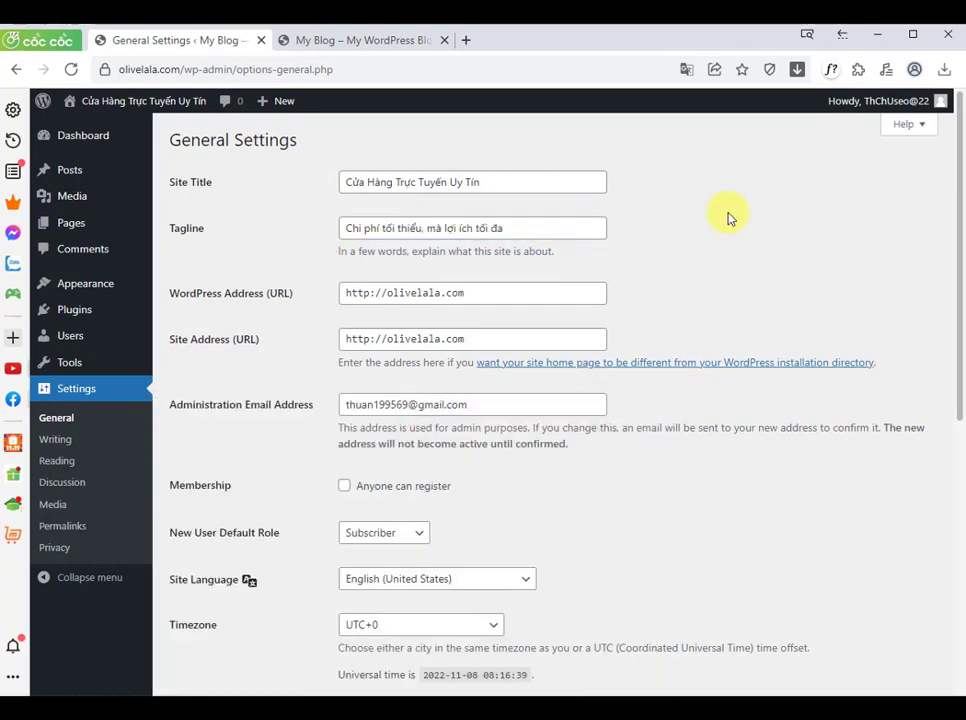
# Step: Set the Site Language to Tiếng Việt
pyautogui.moveTo(950, 123); pyautogui.dragTo(958, 320)
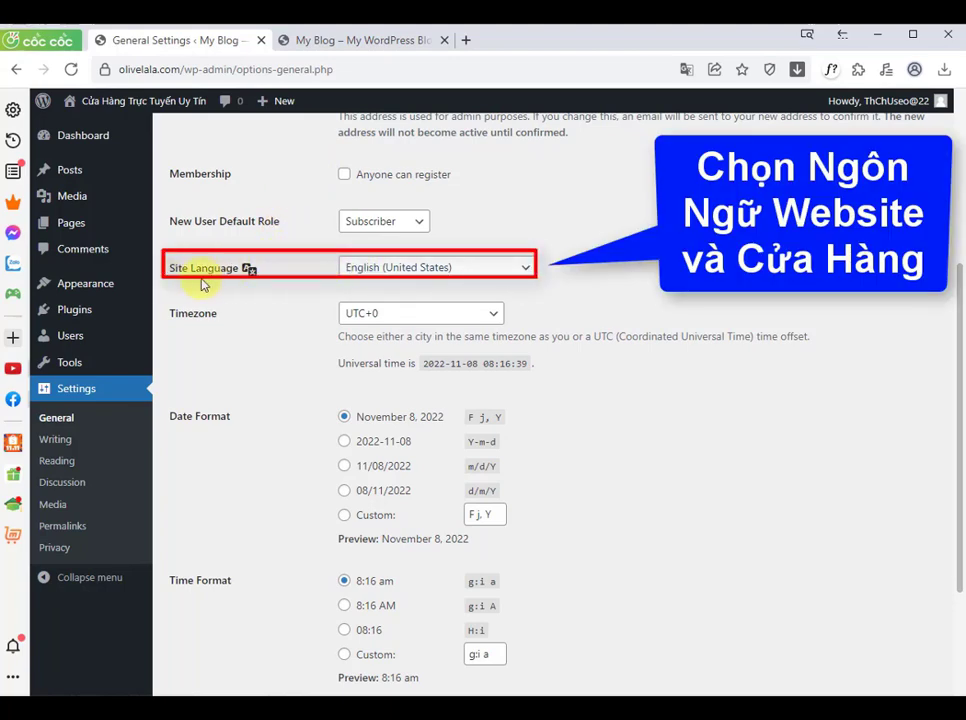
pyautogui.click(527, 270)
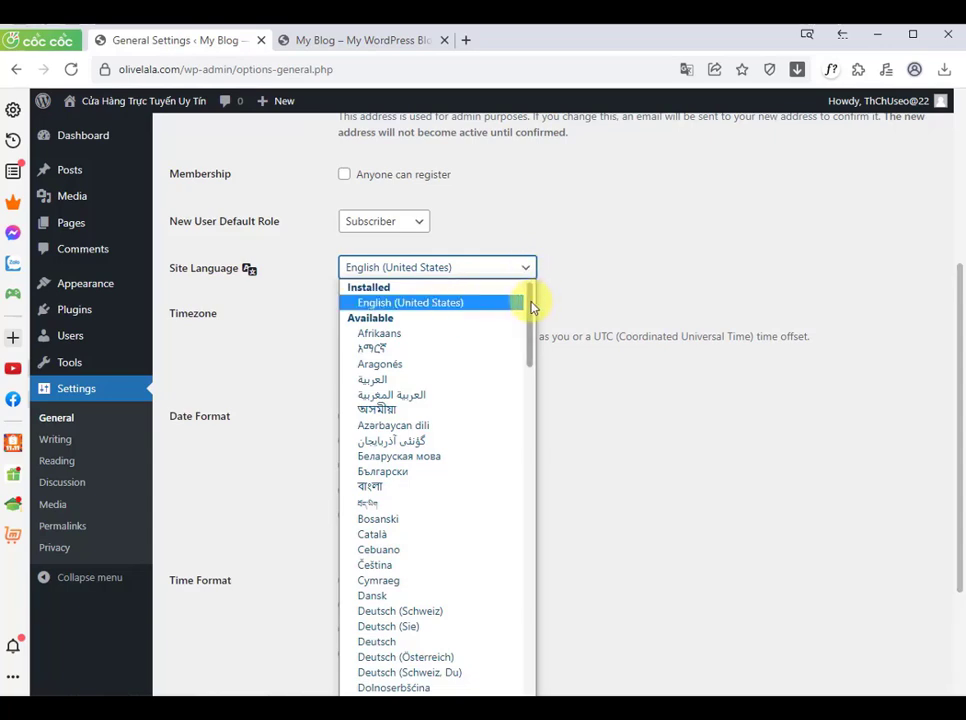
pyautogui.moveTo(535, 303); pyautogui.dragTo(535, 677)
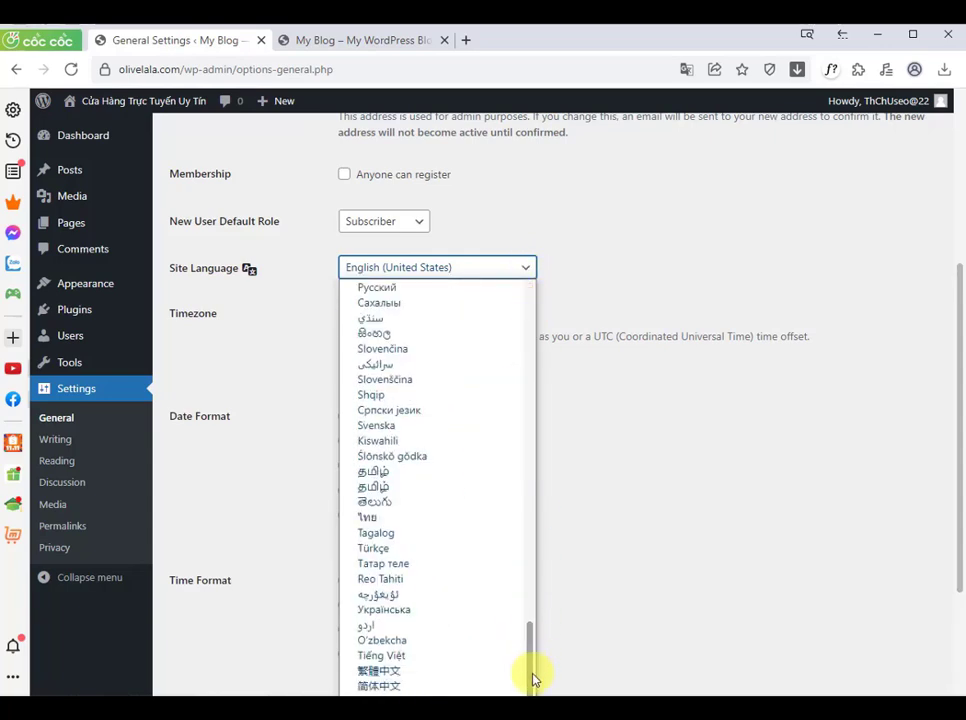
pyautogui.click(378, 656)
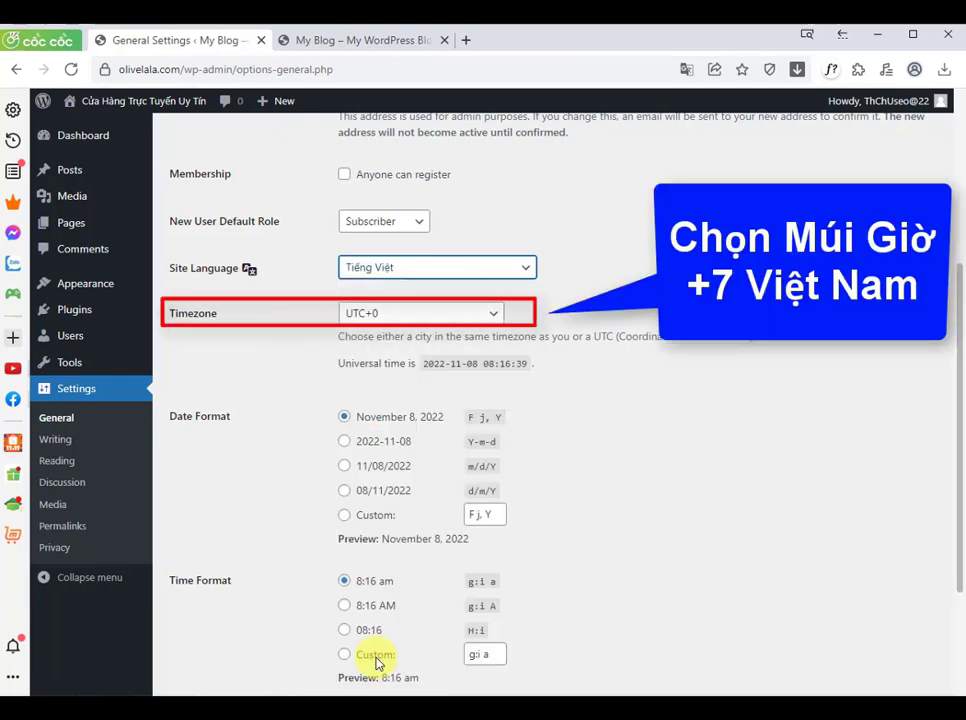
# Step: Set the Timezone to UTC+7
pyautogui.moveTo(224, 317); pyautogui.dragTo(162, 317)
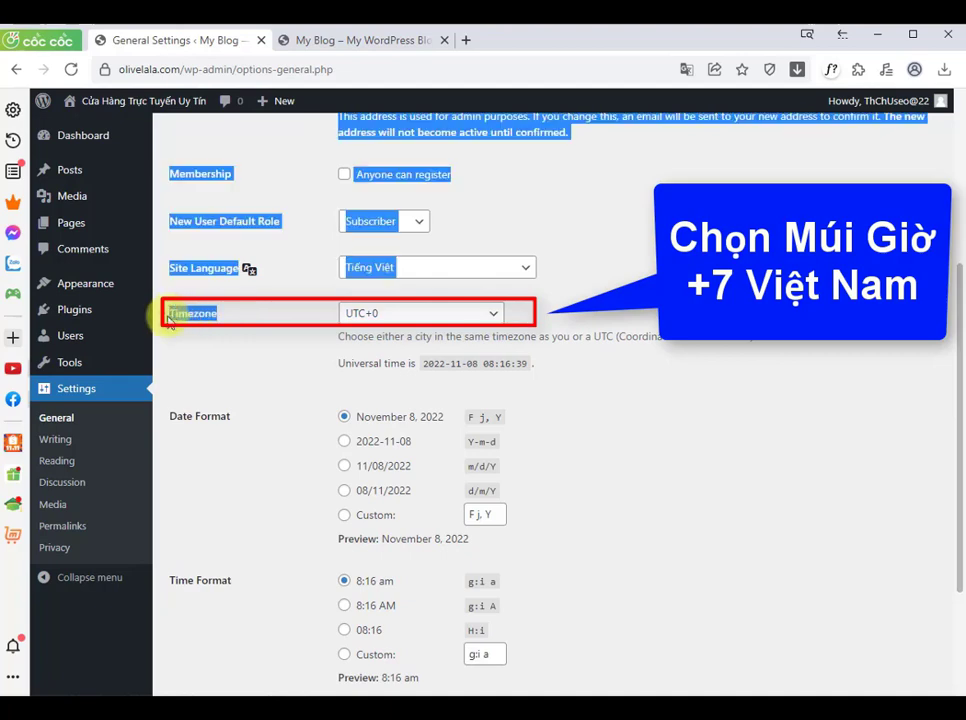
pyautogui.click(207, 346)
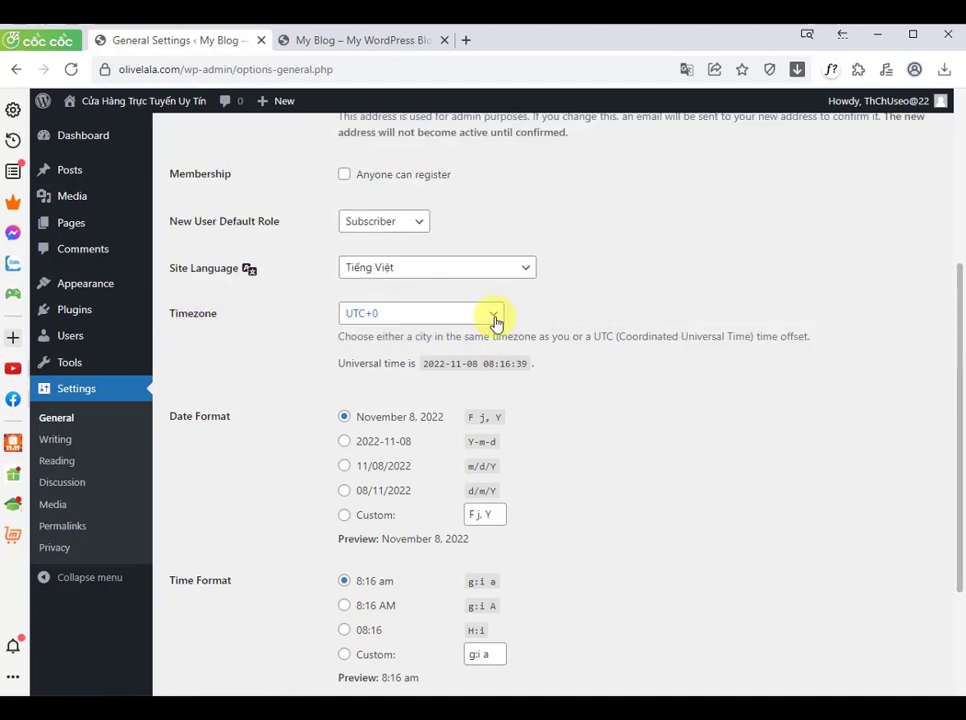
pyautogui.click(494, 318)
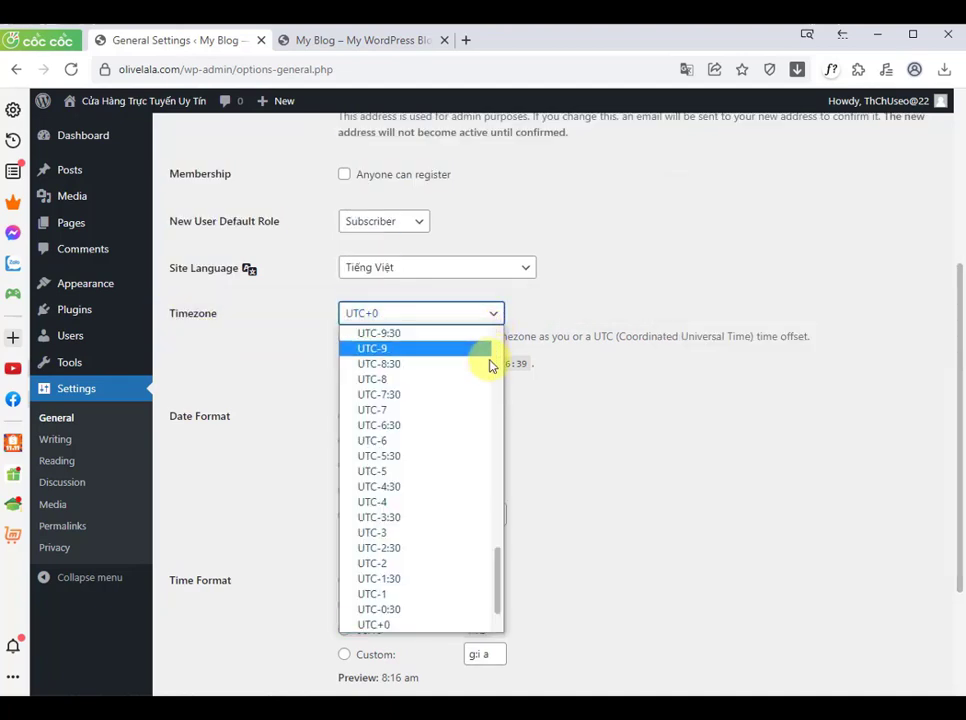
pyautogui.scroll(-3, 496, 585)
pyautogui.scroll(-2, 496, 590)
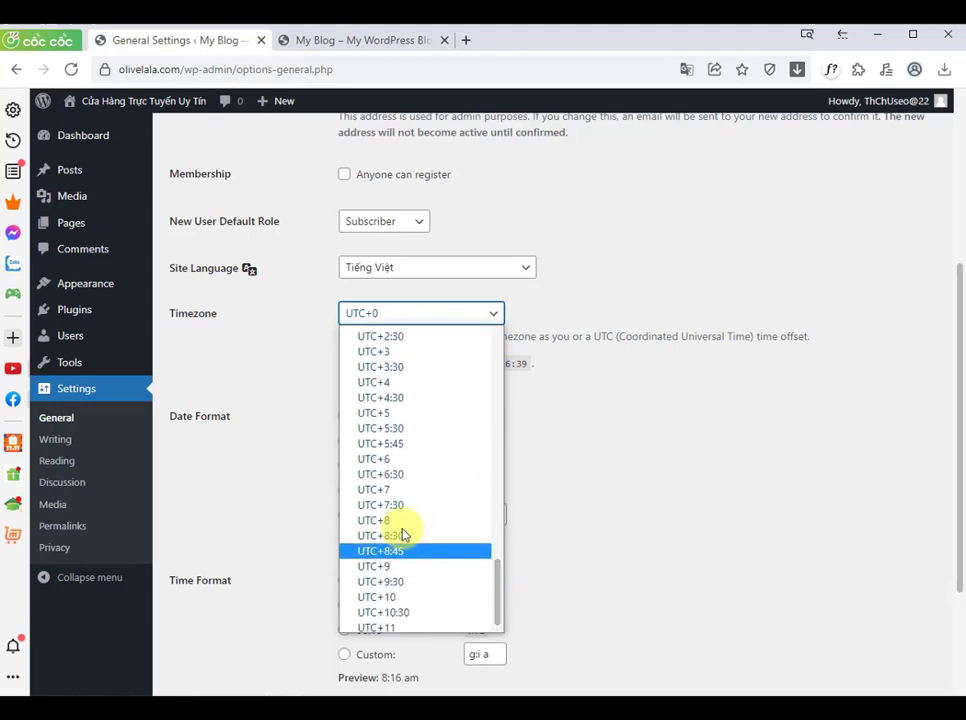
pyautogui.click(422, 490)
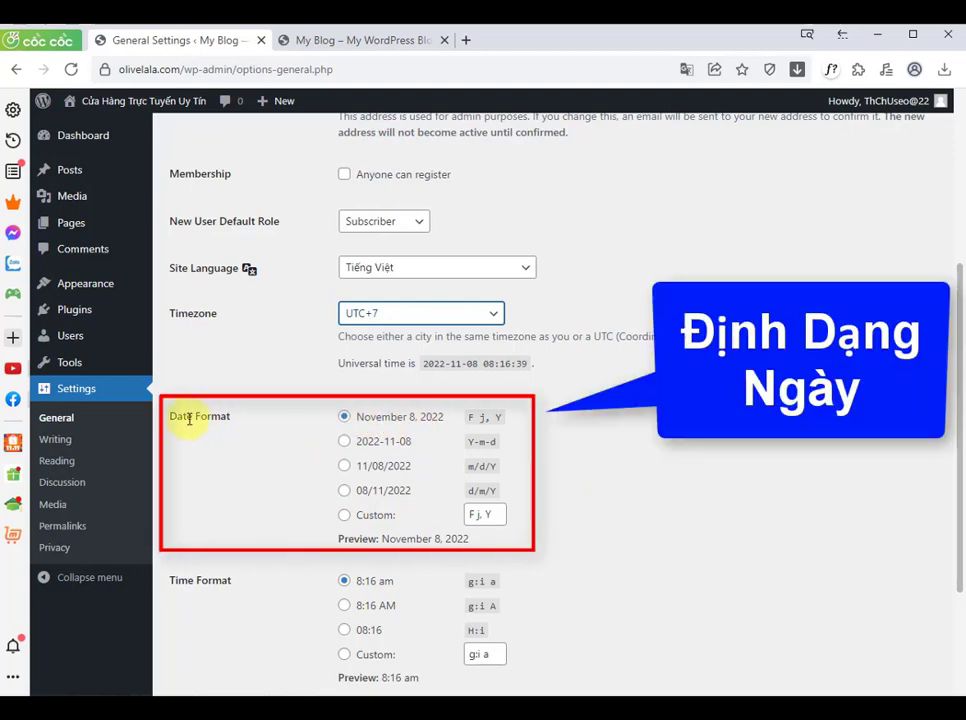
# Step: Choose the 08/11/2022 (d/m/Y) date format and save the general settings
pyautogui.click(346, 492)
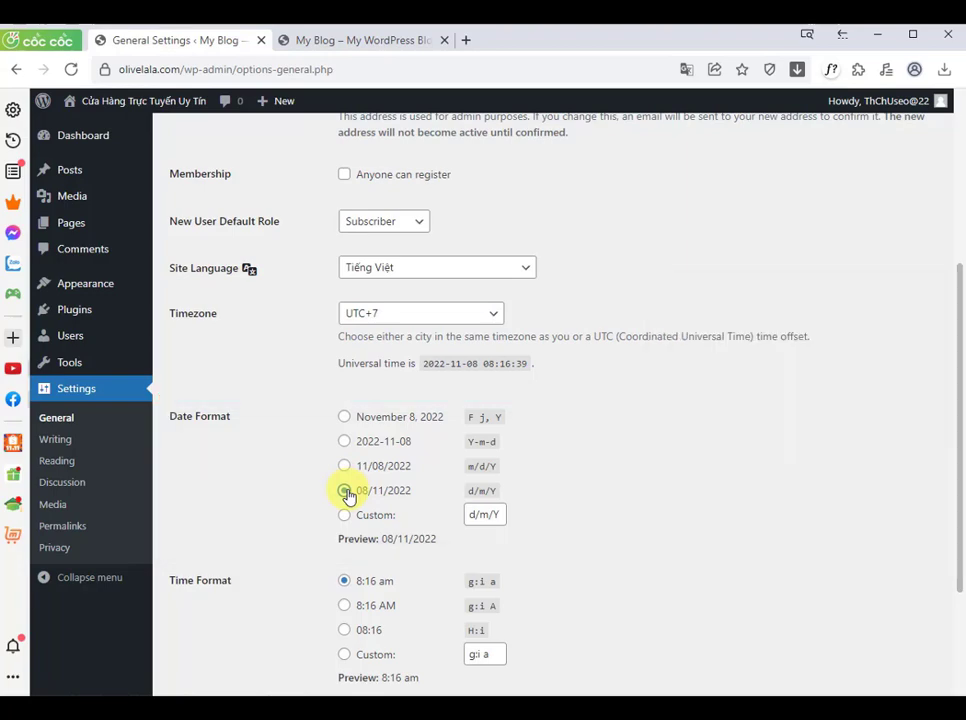
pyautogui.scroll(-2, 348, 498)
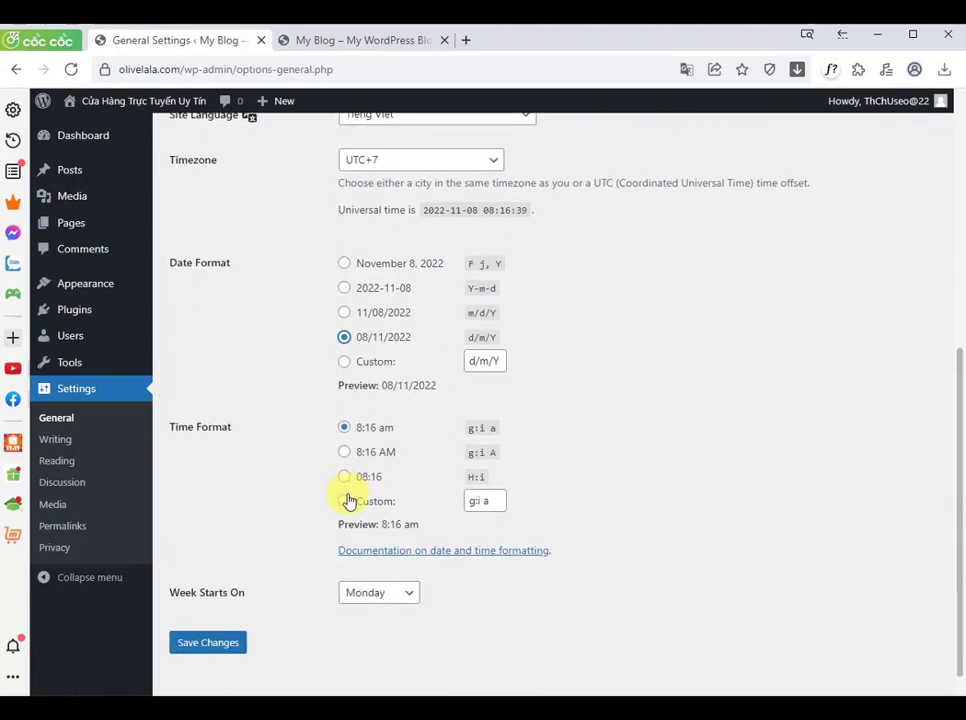
pyautogui.scroll(-1, 360, 490)
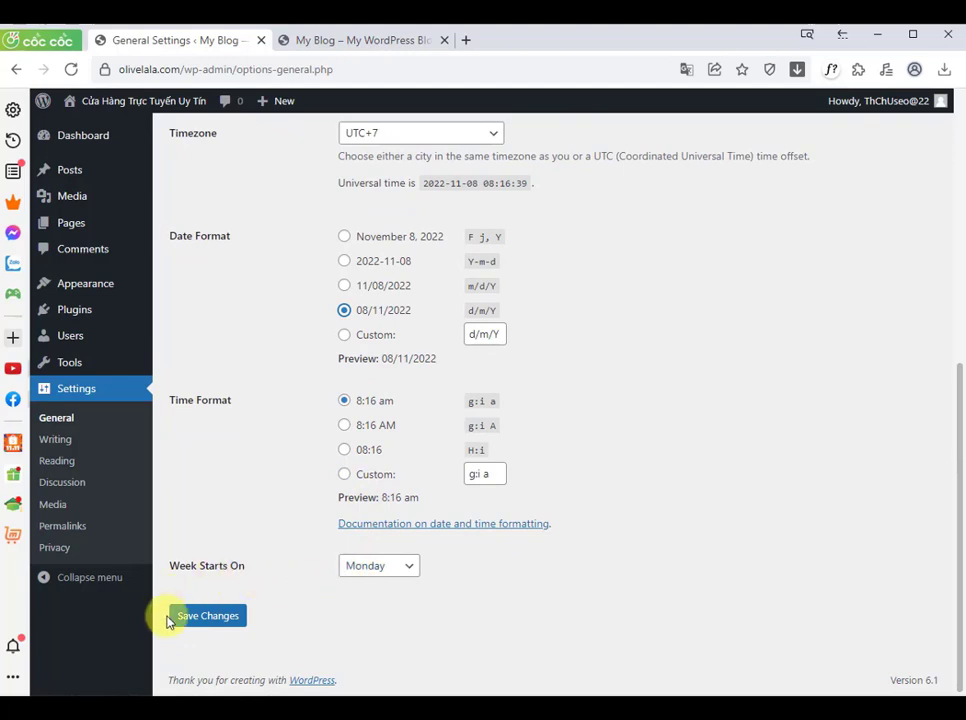
pyautogui.click(208, 619)
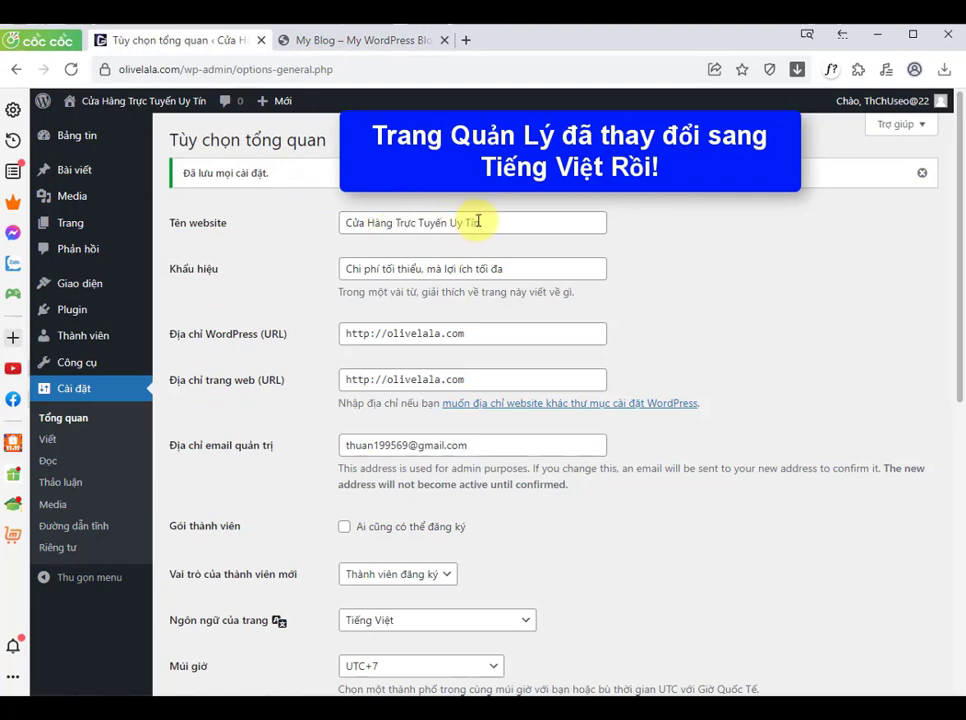
# Step: Reload the site's front page in the other tab to check the new site title, then return to the settings tab
pyautogui.moveTo(479, 221); pyautogui.dragTo(338, 222)
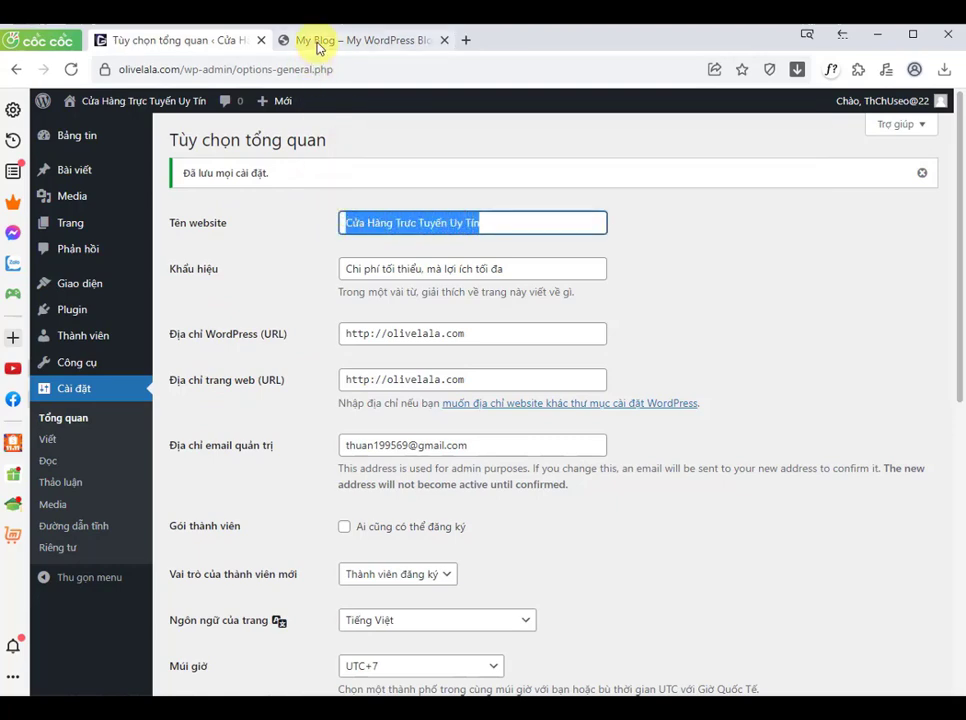
pyautogui.click(318, 45)
pyautogui.click(71, 69)
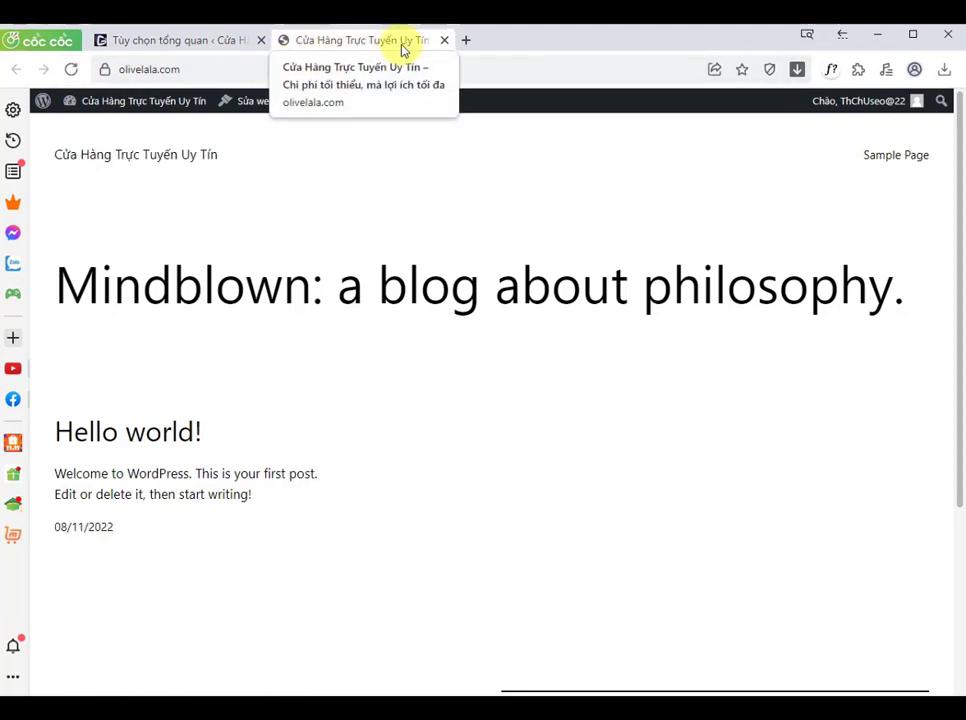
pyautogui.click(180, 44)
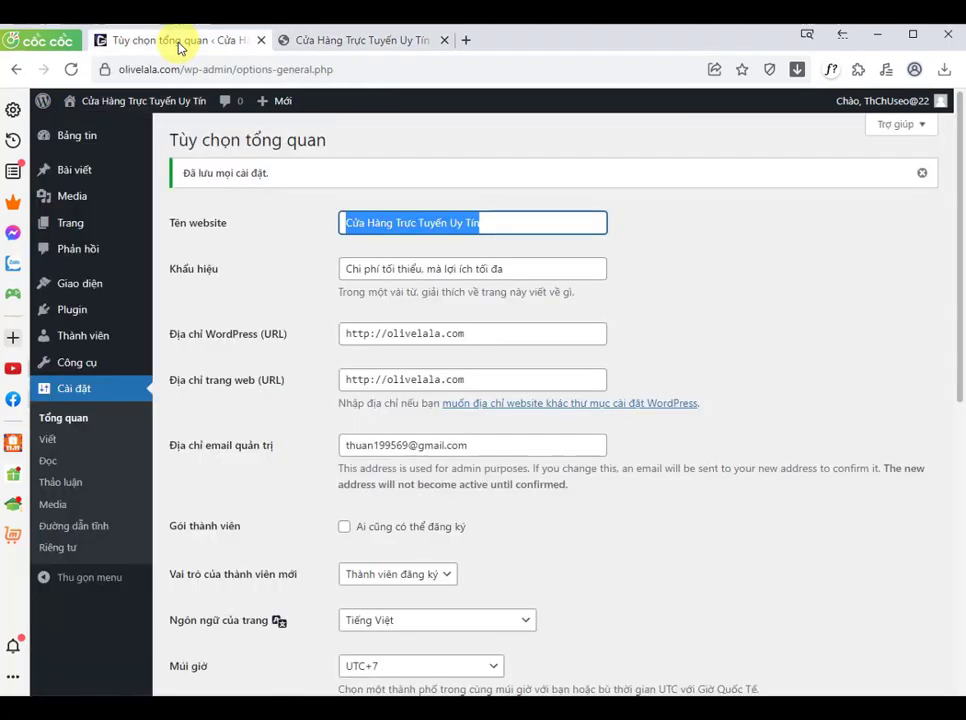
pyautogui.click(247, 225)
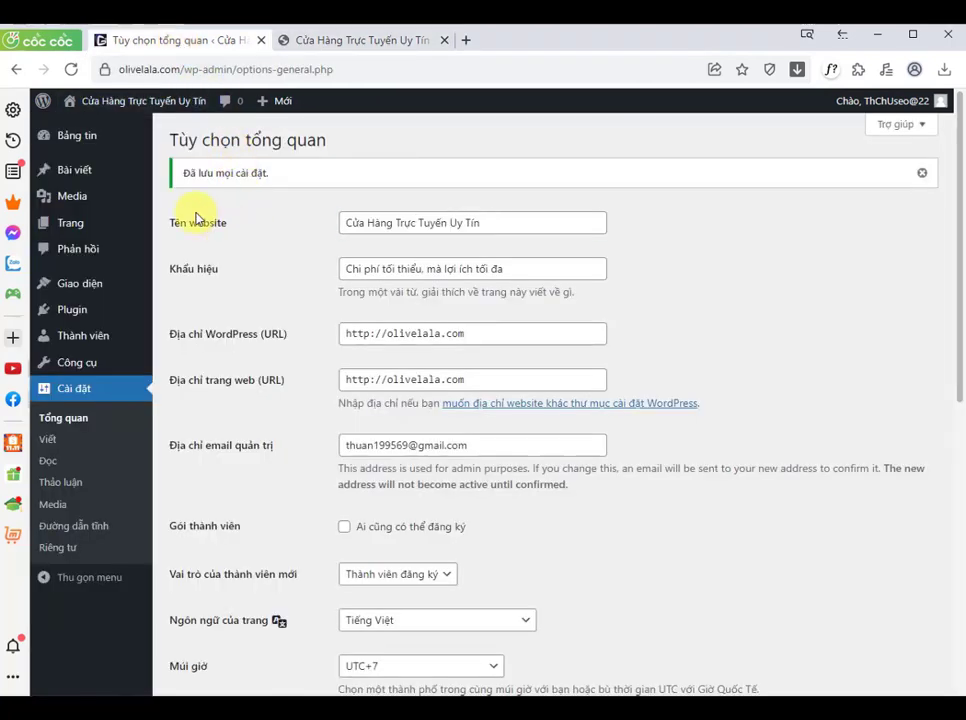
# Step: Open the Add New Theme page and search for the Astra theme
pyautogui.moveTo(97, 288)
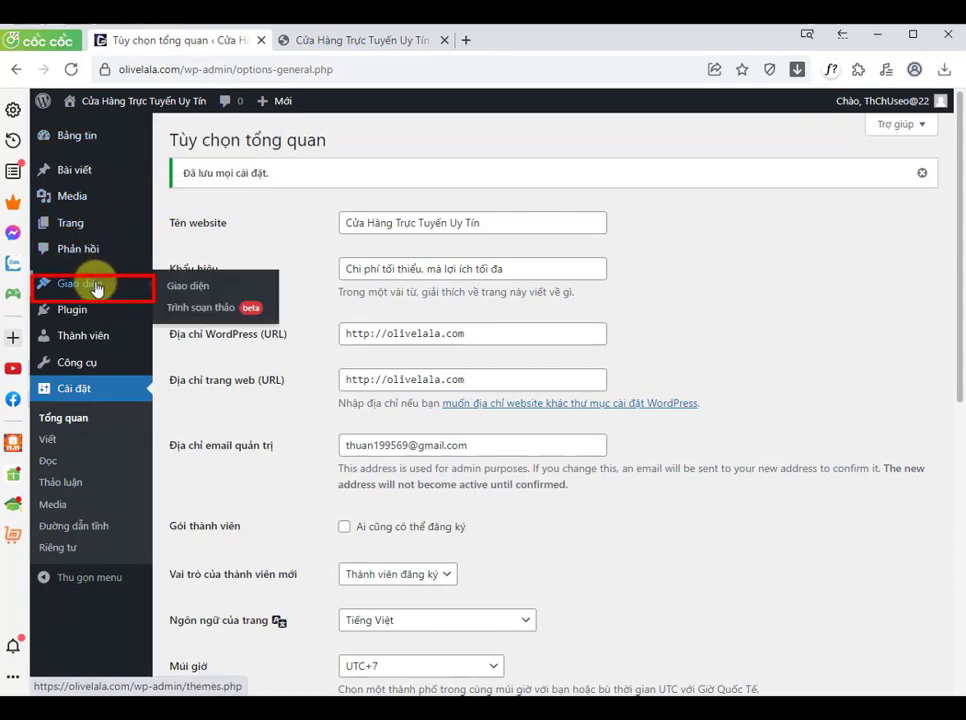
pyautogui.click(199, 288)
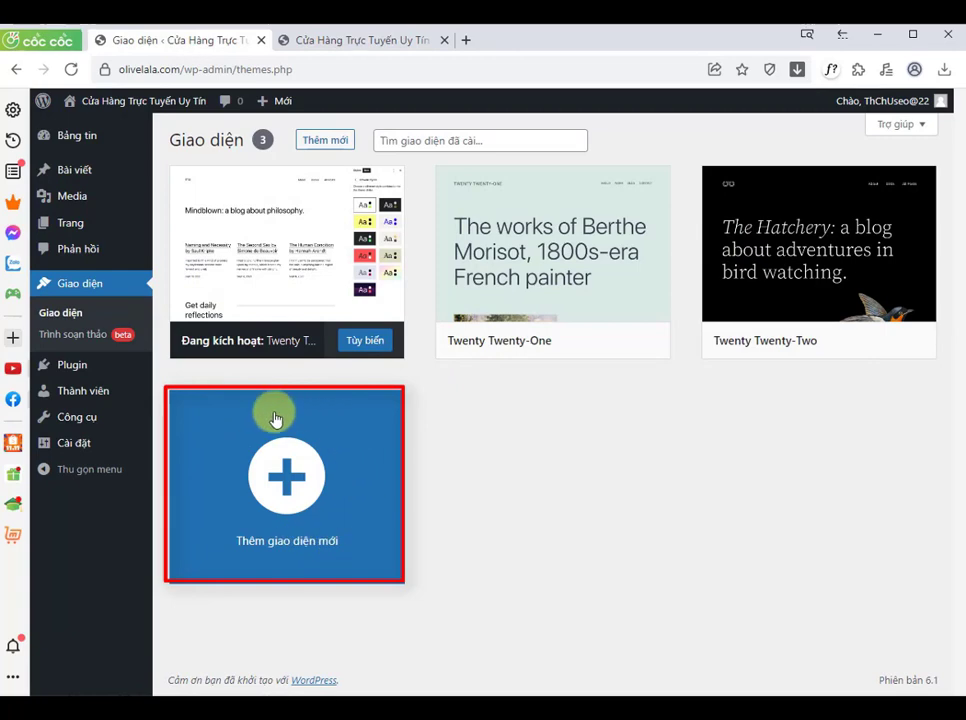
pyautogui.click(286, 479)
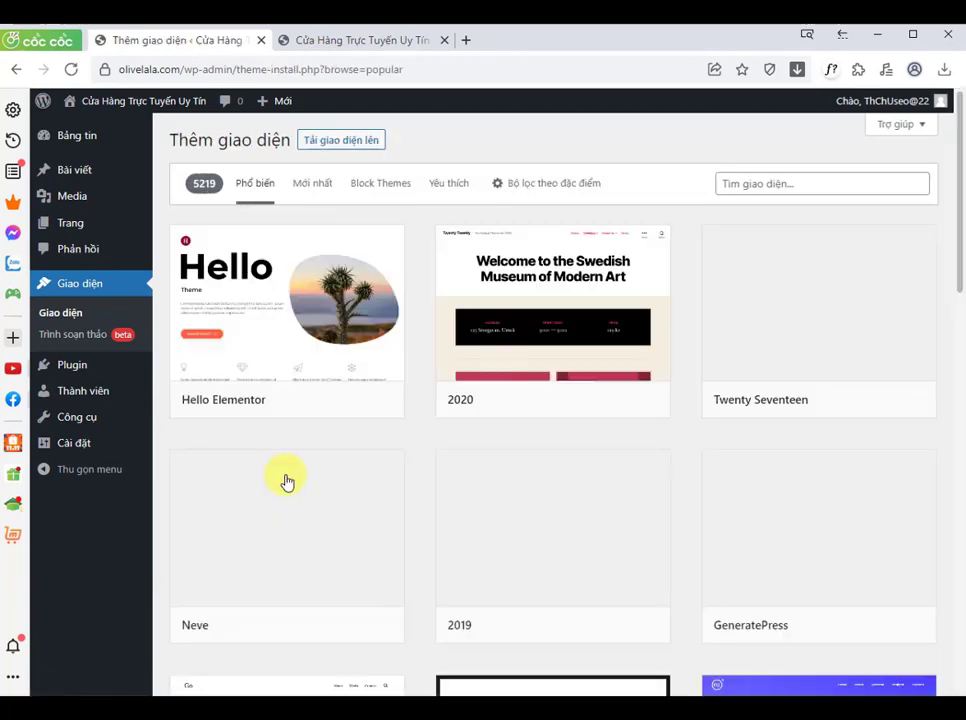
pyautogui.click(730, 187)
pyautogui.write('A')
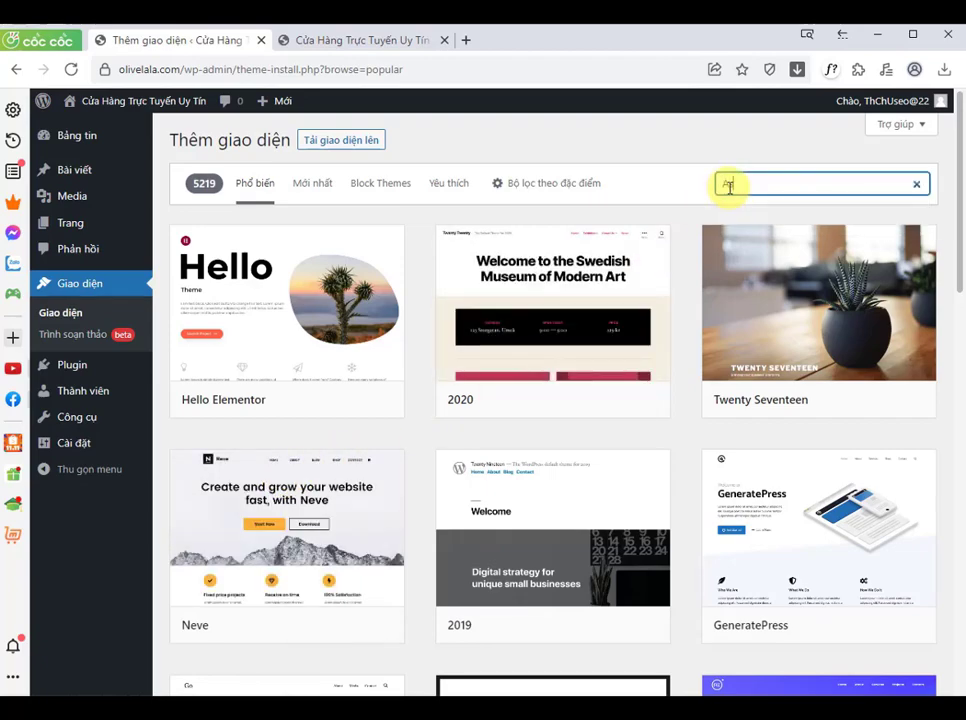
pyautogui.write('stra')
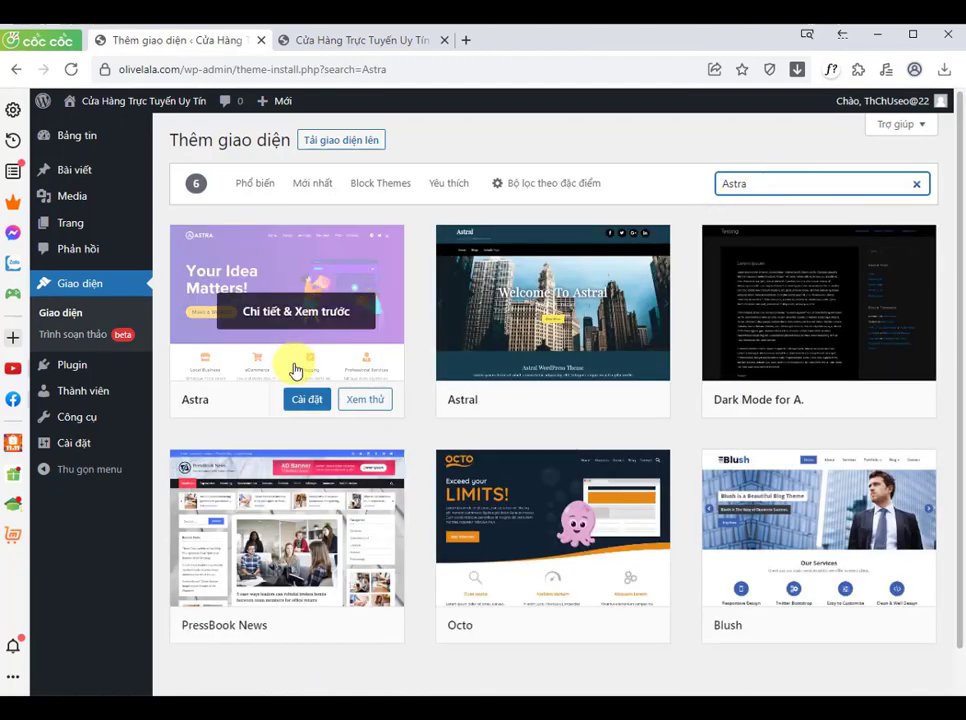
# Step: Install and activate the Astra theme
pyautogui.click(295, 402)
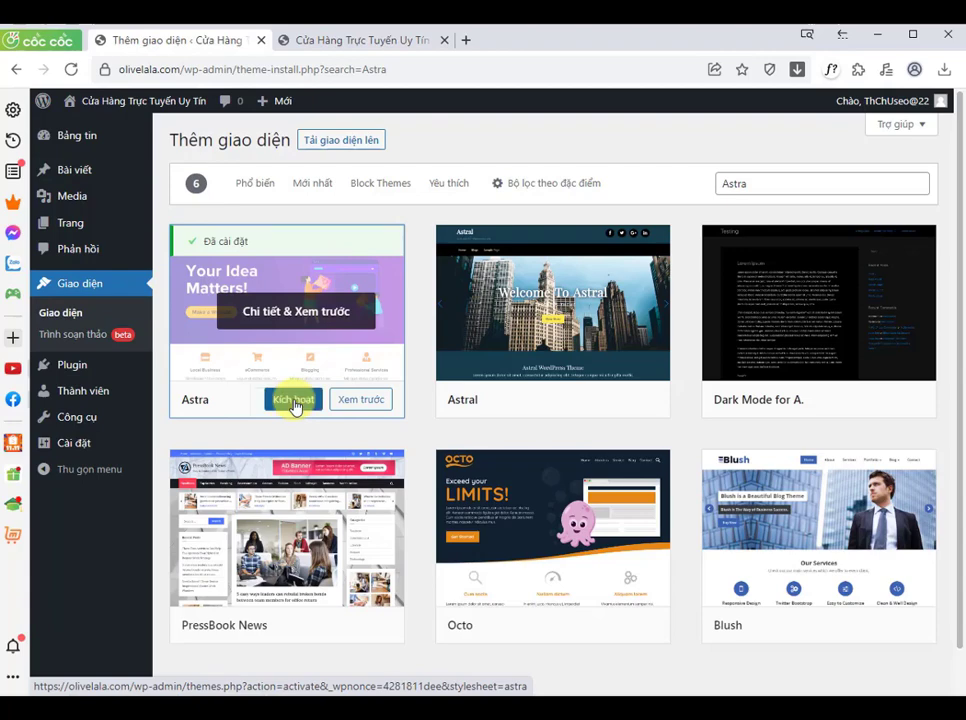
pyautogui.click(297, 403)
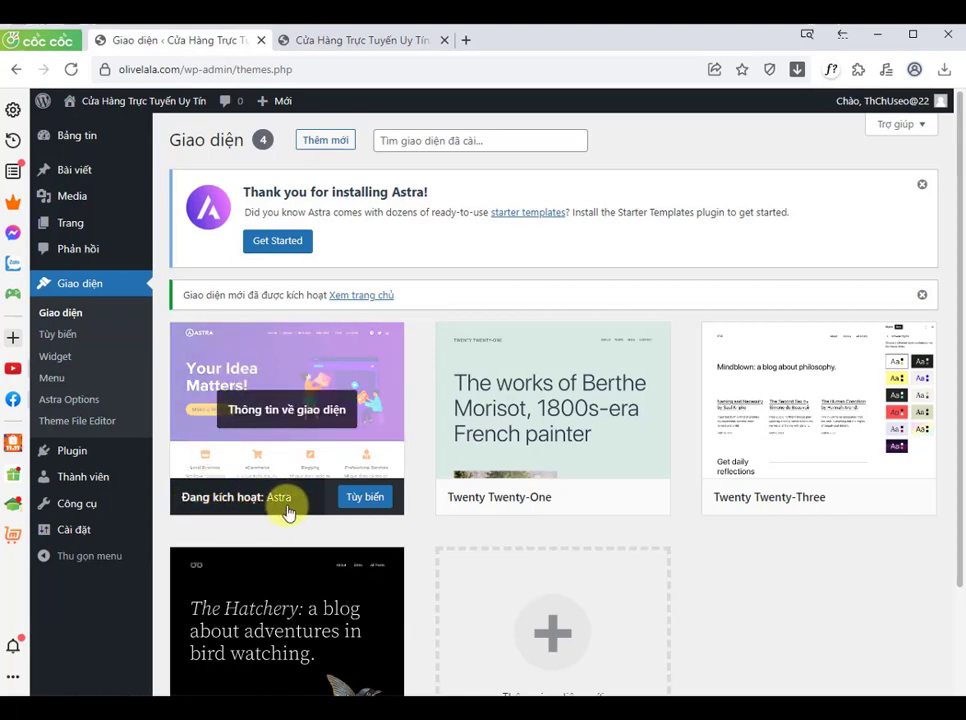
# Step: Start the Starter Templates setup and choose Elementor as the page builder
pyautogui.click(293, 252)
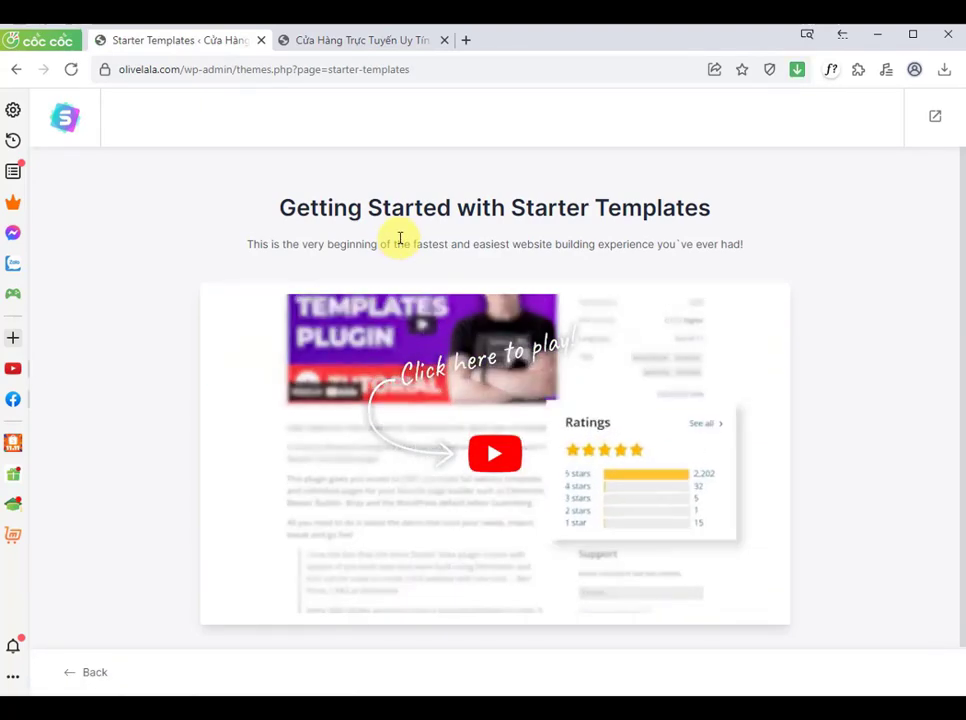
pyautogui.scroll(-1, 763, 224)
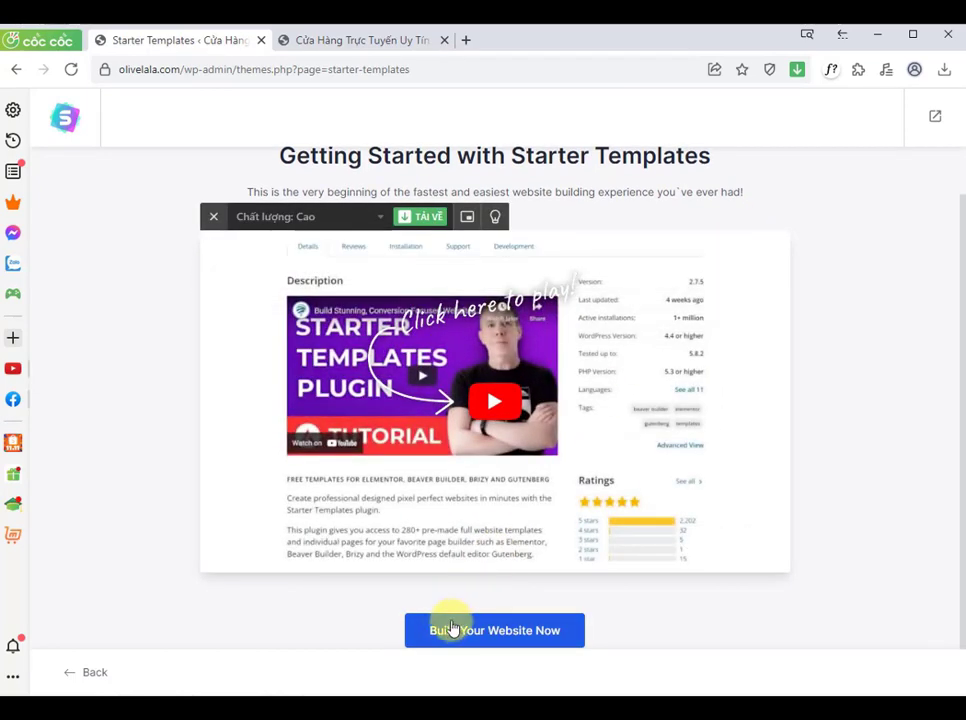
pyautogui.click(500, 628)
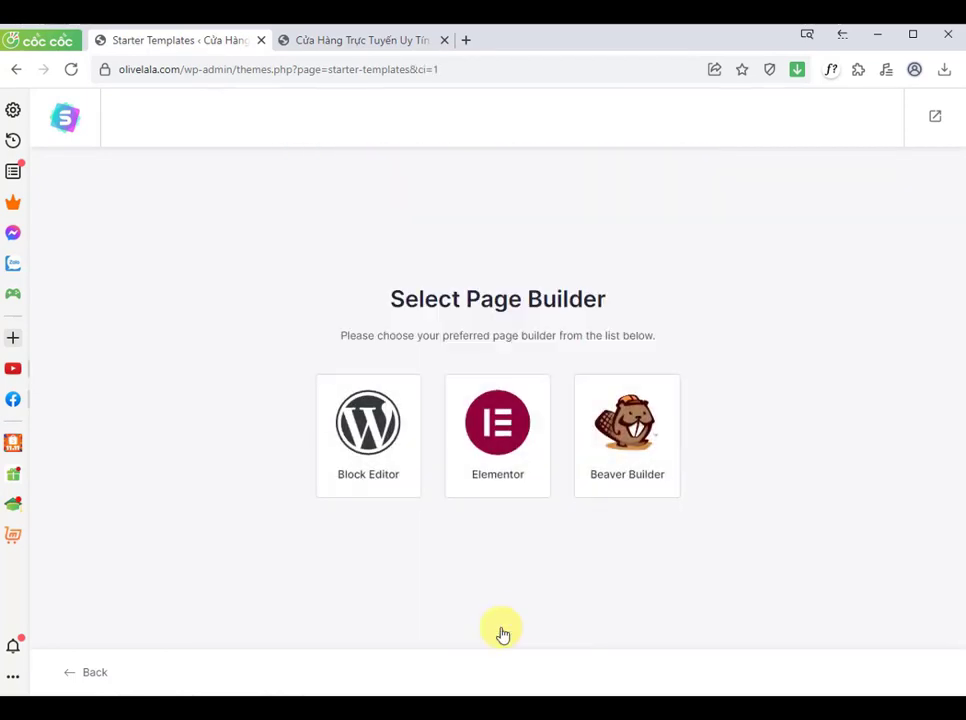
pyautogui.click(508, 477)
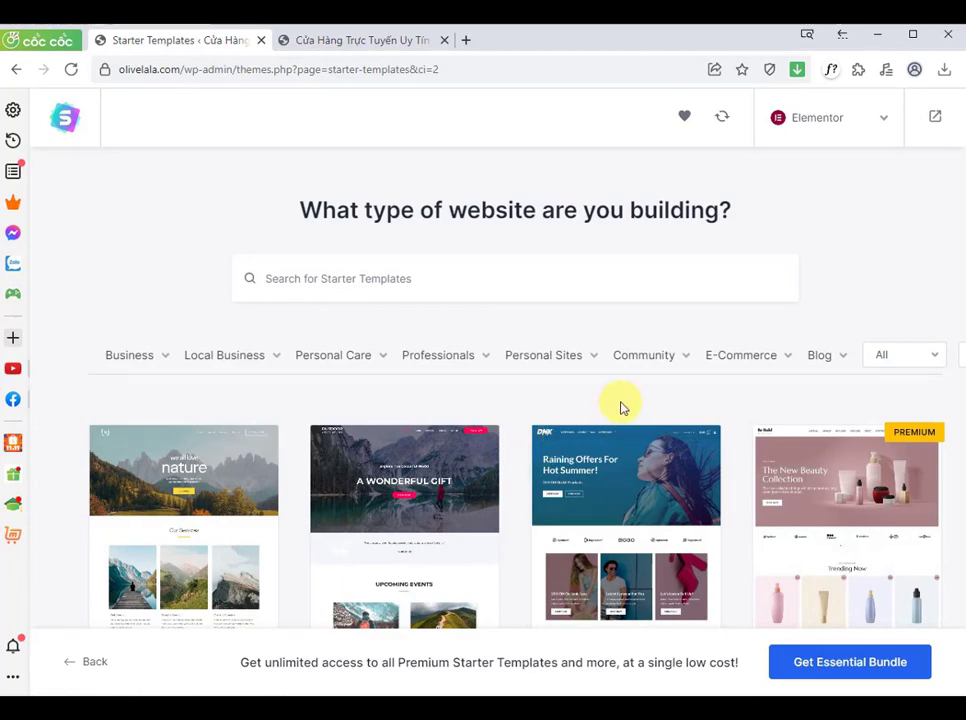
# Step: Filter the starter templates by the E-Commerce category
pyautogui.scroll(-1, 927, 262)
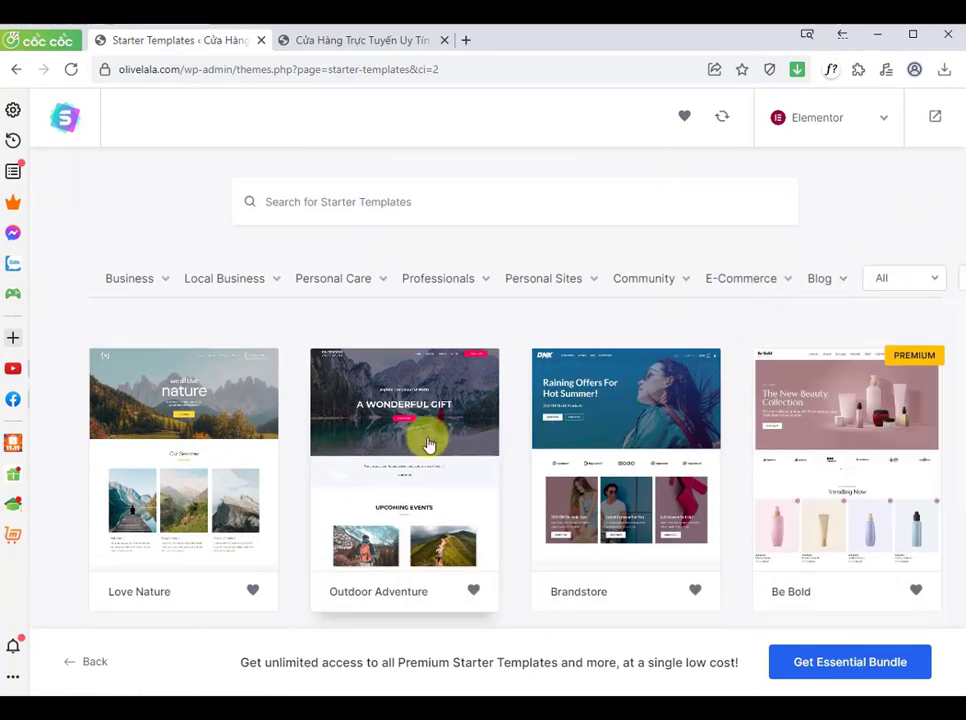
pyautogui.scroll(-4, 170, 465)
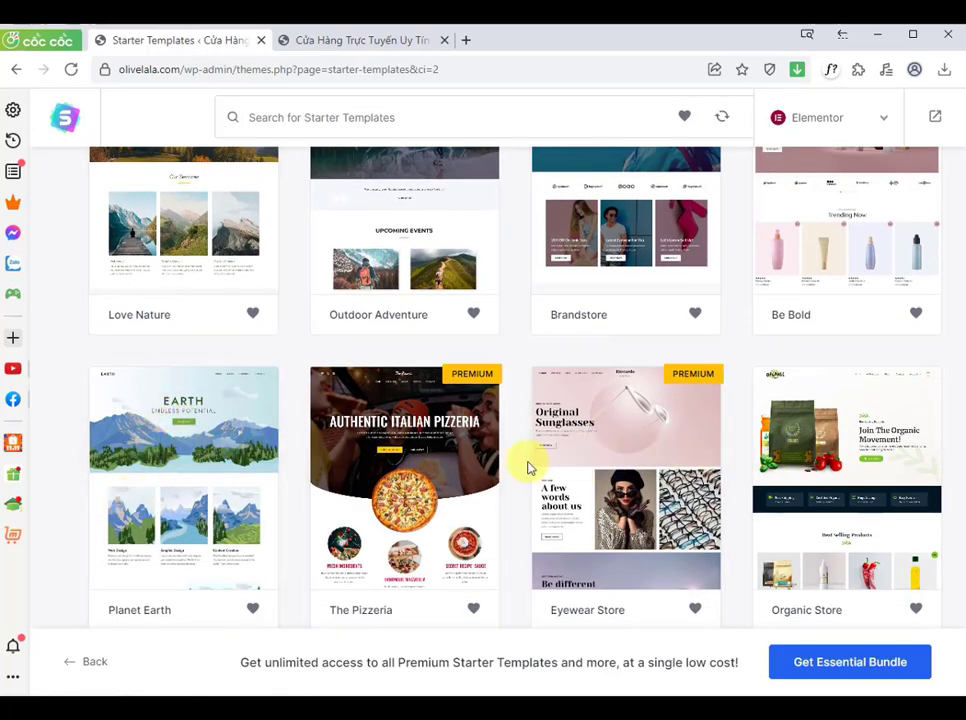
pyautogui.scroll(1, 531, 468)
pyautogui.scroll(-1, 531, 468)
pyautogui.scroll(5, 531, 468)
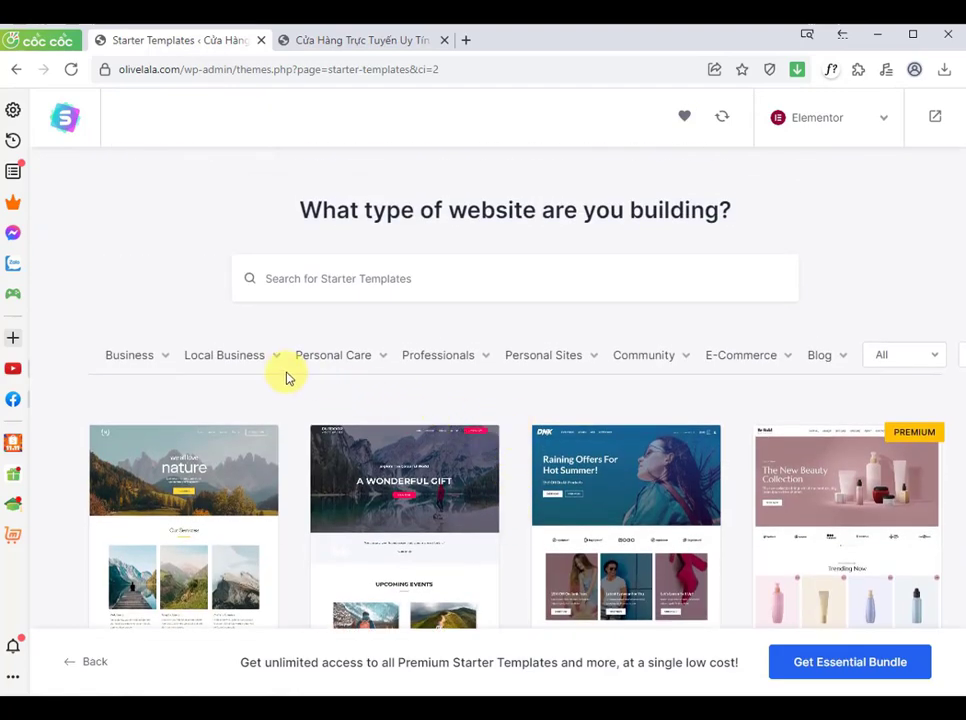
pyautogui.moveTo(730, 363)
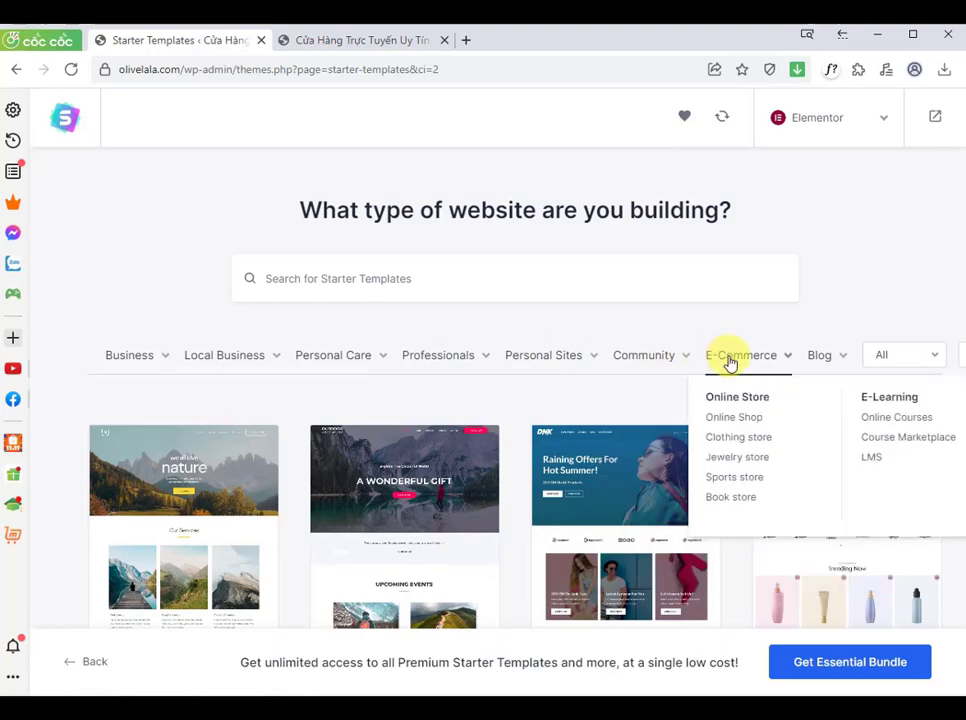
pyautogui.click(730, 363)
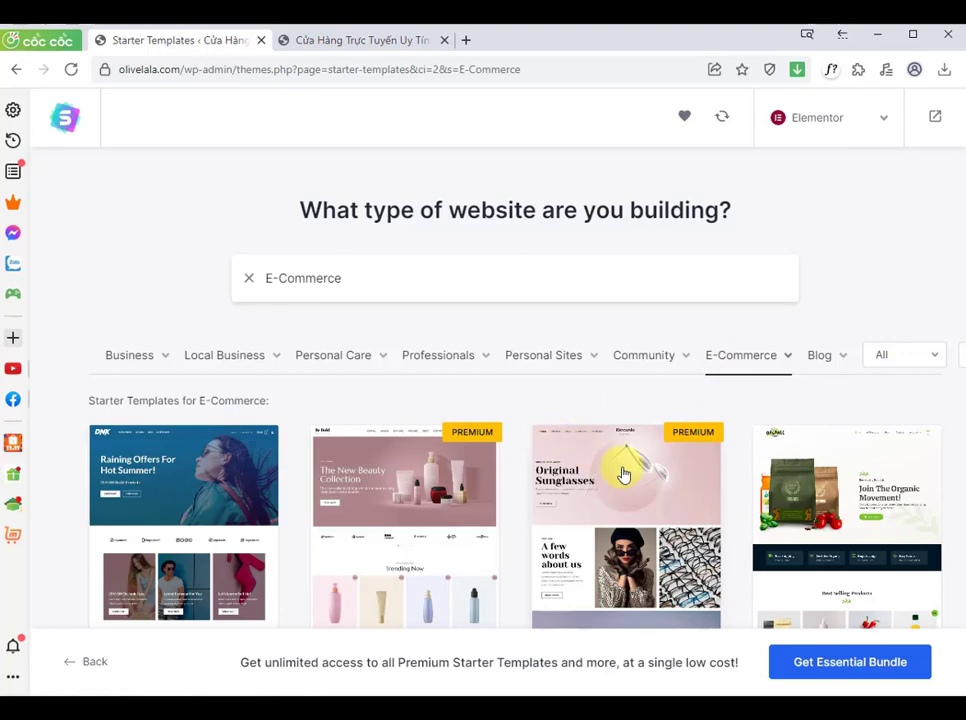
# Step: Browse the E-Commerce starter templates
pyautogui.scroll(-1, 626, 474)
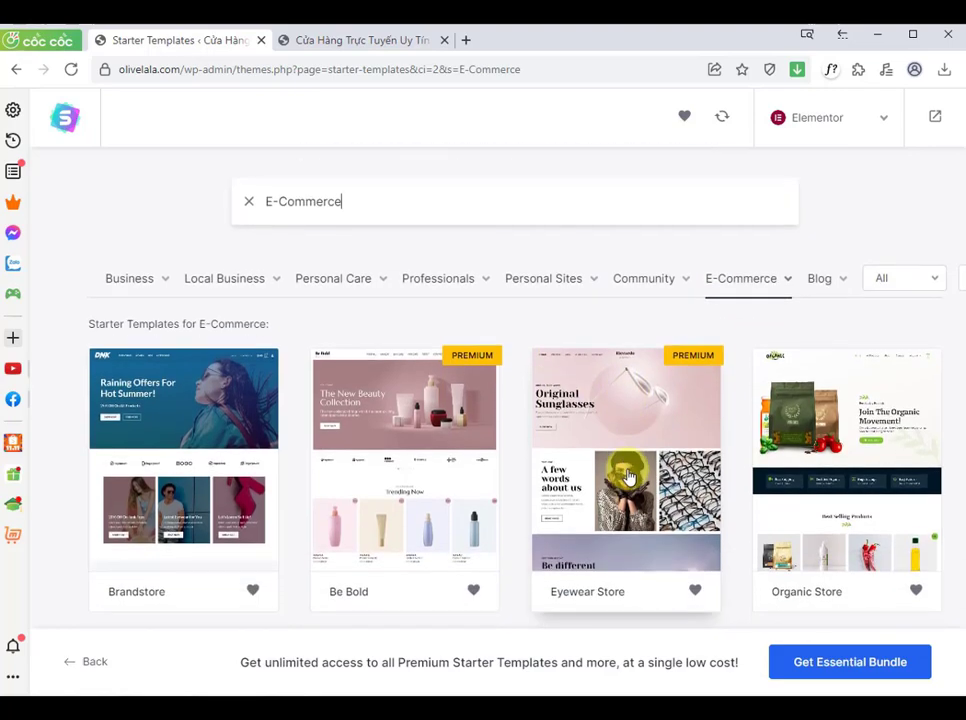
pyautogui.scroll(-3, 629, 477)
pyautogui.scroll(1, 629, 477)
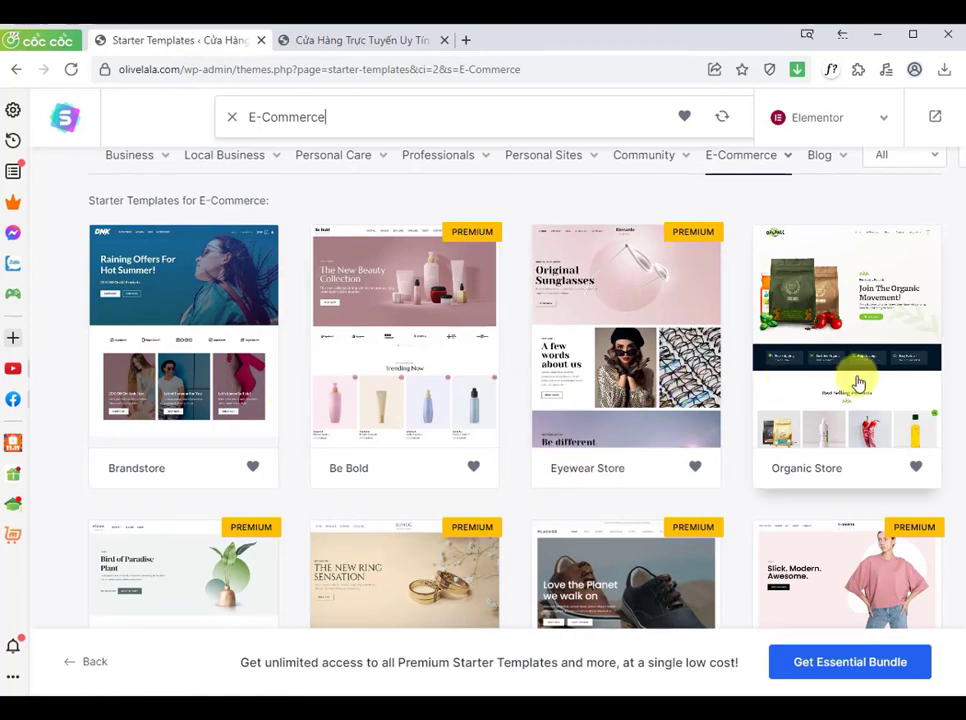
pyautogui.scroll(-4, 858, 383)
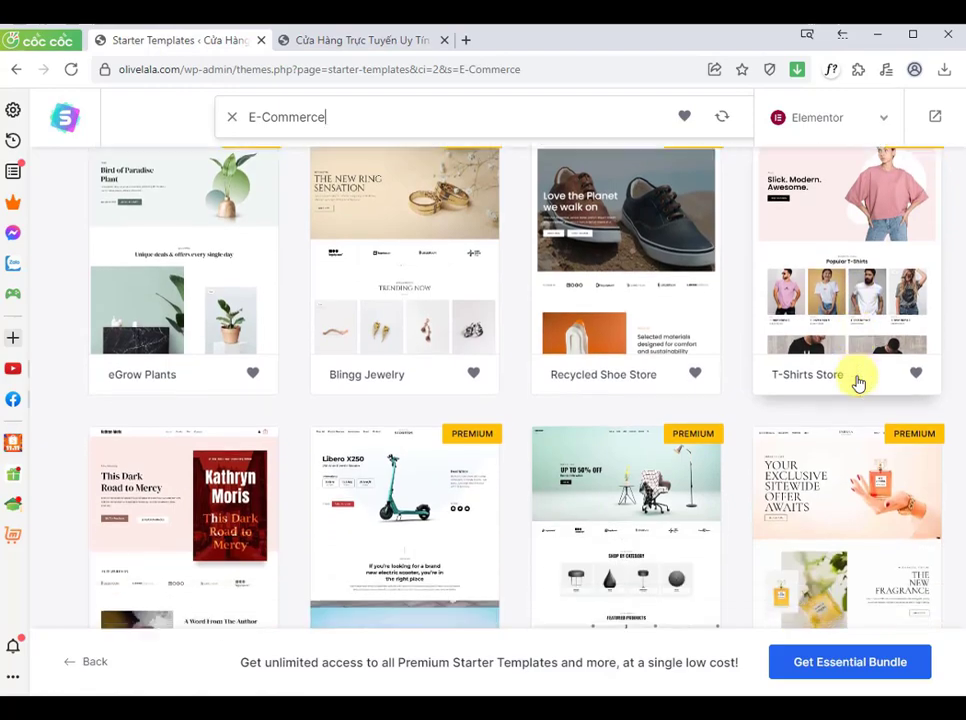
pyautogui.scroll(-3, 858, 383)
pyautogui.scroll(-1, 858, 383)
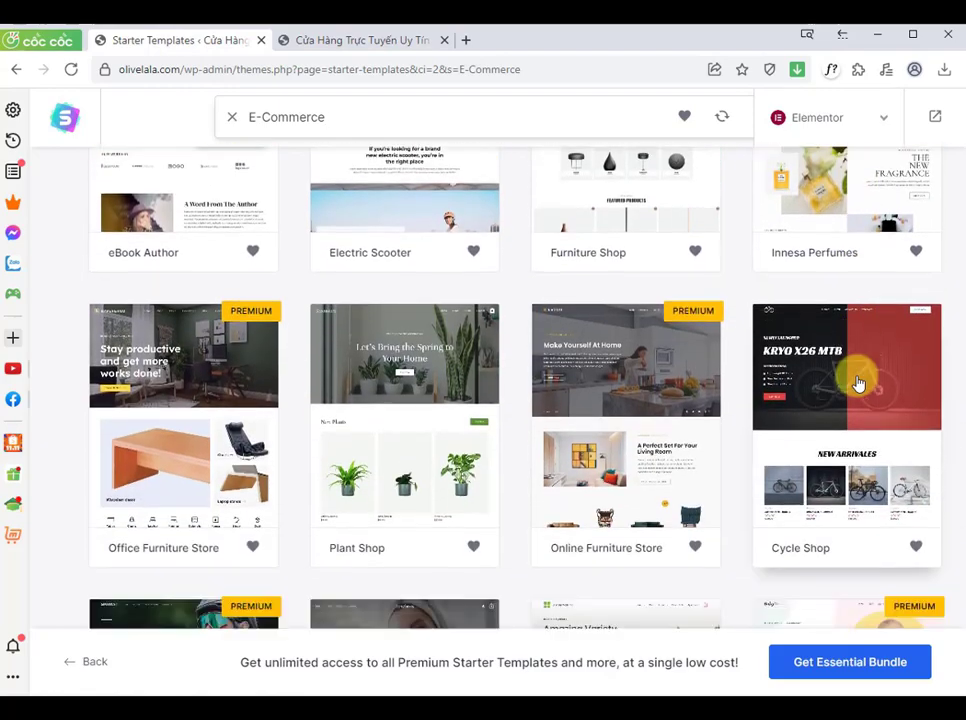
pyautogui.scroll(-2, 858, 383)
pyautogui.scroll(-3, 858, 383)
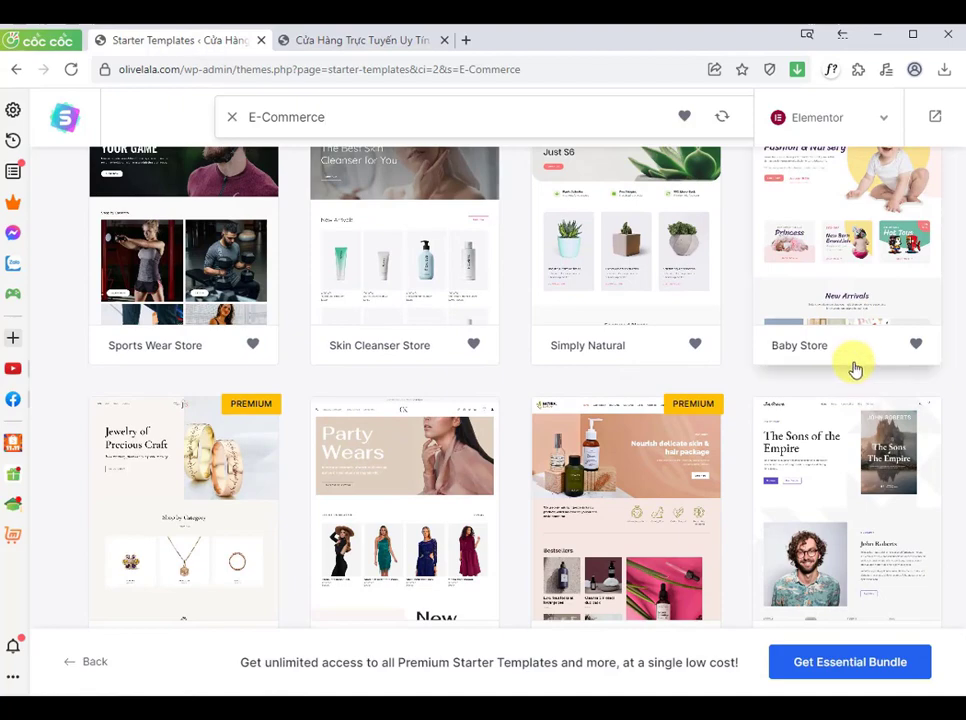
pyautogui.scroll(-1, 910, 360)
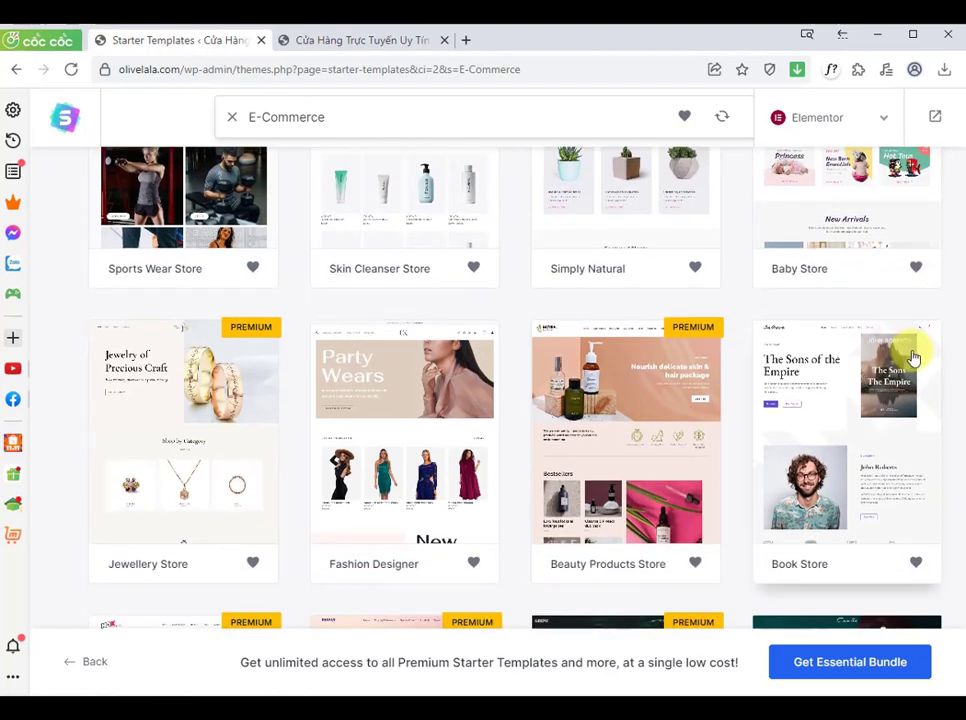
# Step: Select the Cosmetics Store template from the E-Commerce starter templates
pyautogui.scroll(1, 913, 360)
pyautogui.scroll(-2, 951, 433)
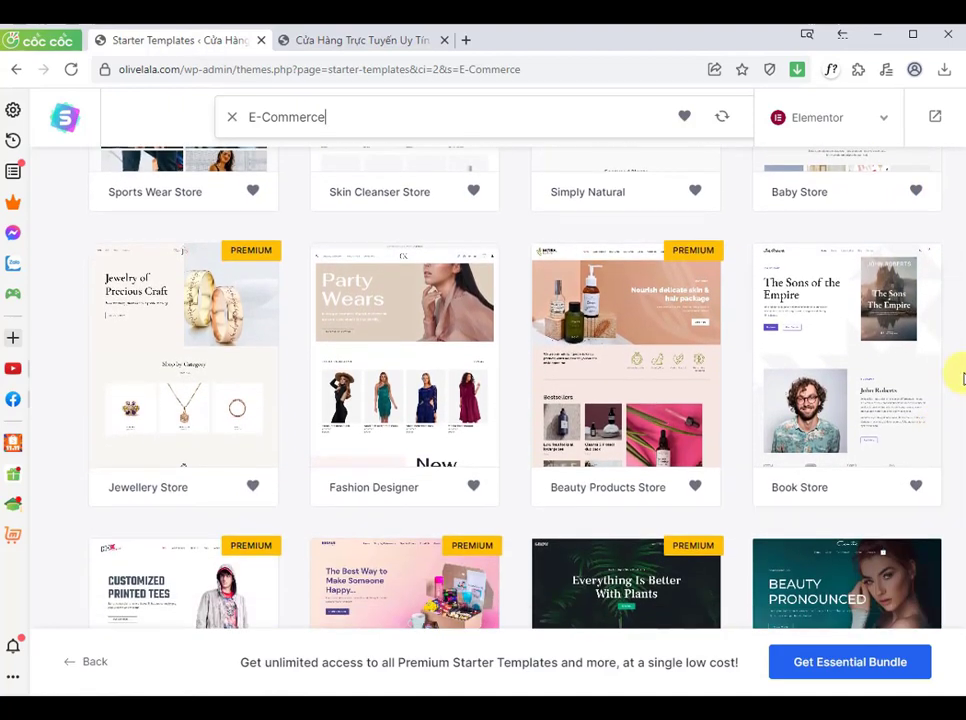
pyautogui.scroll(-1, 931, 349)
pyautogui.scroll(-1, 930, 352)
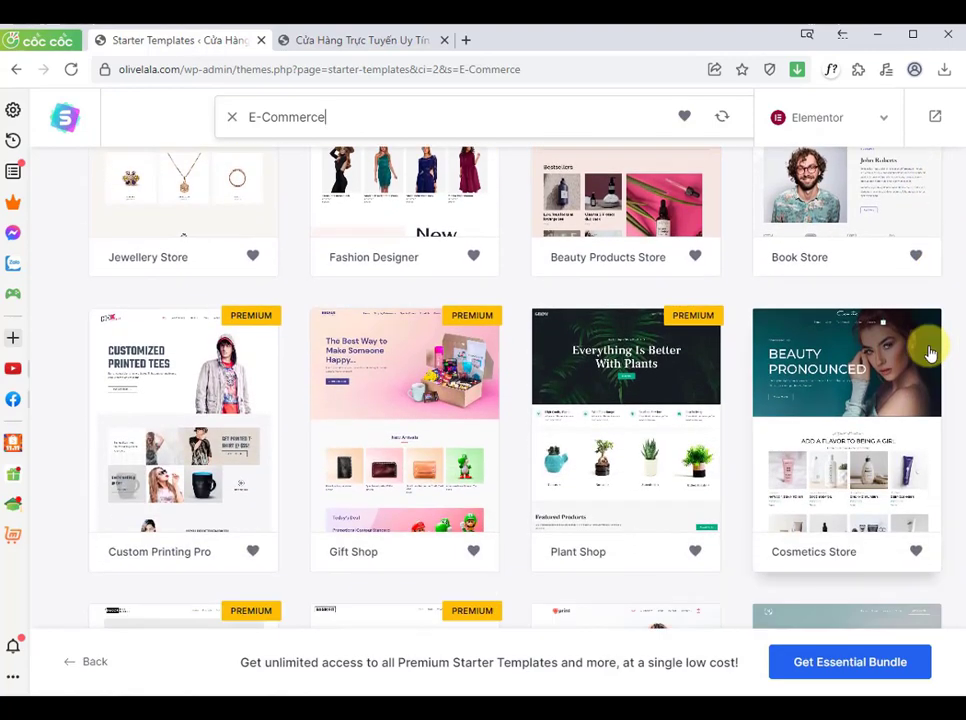
pyautogui.scroll(-1, 930, 352)
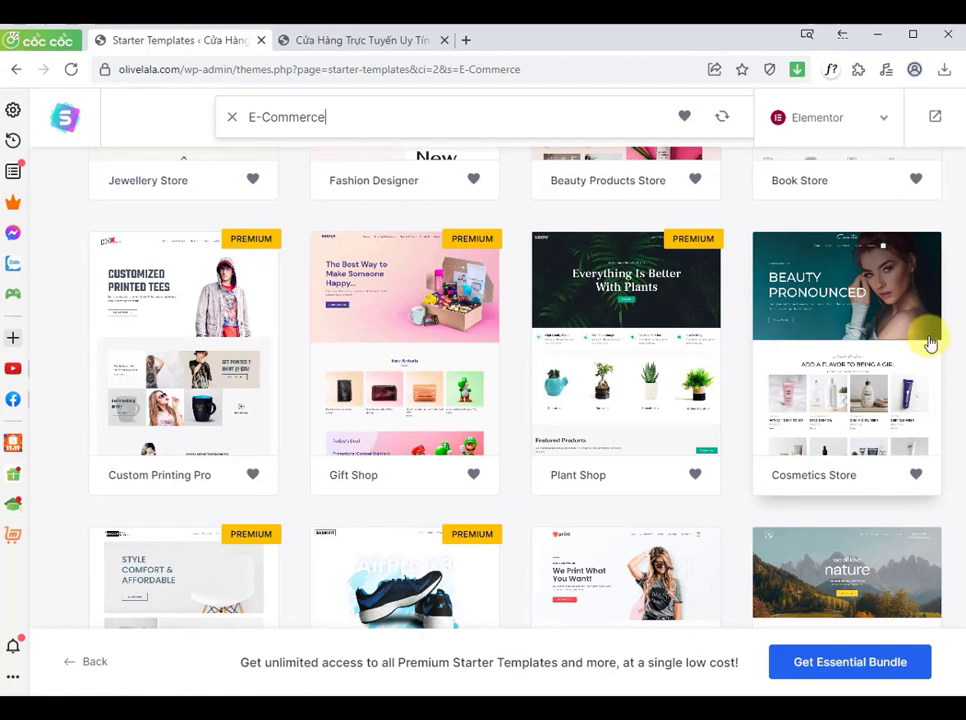
pyautogui.click(931, 342)
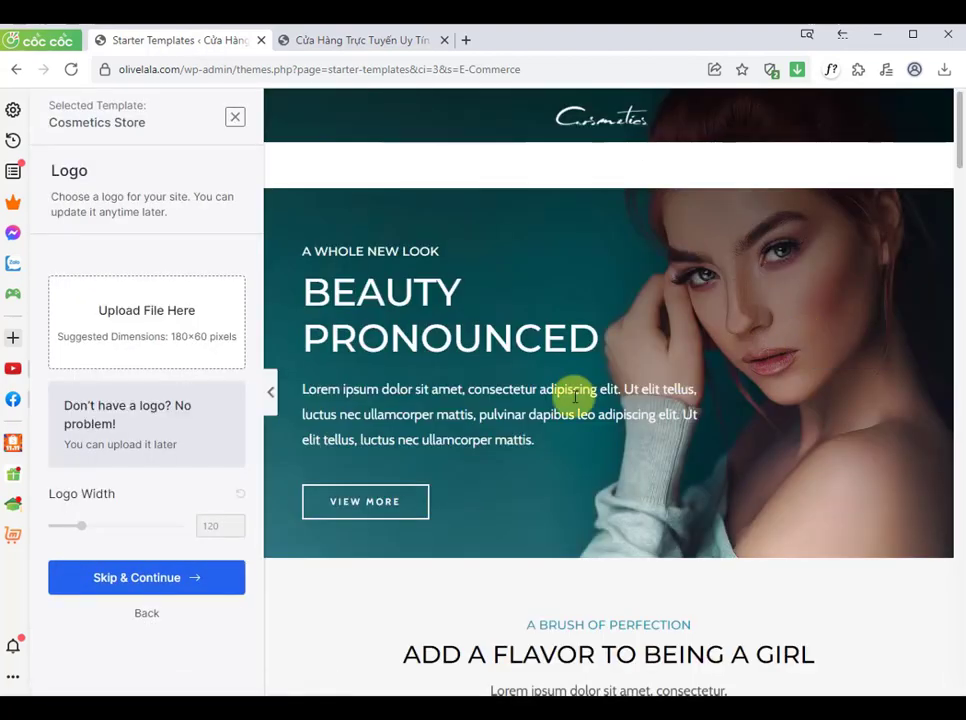
# Step: Skip the logo upload and continue with the default colors and fonts
pyautogui.click(109, 580)
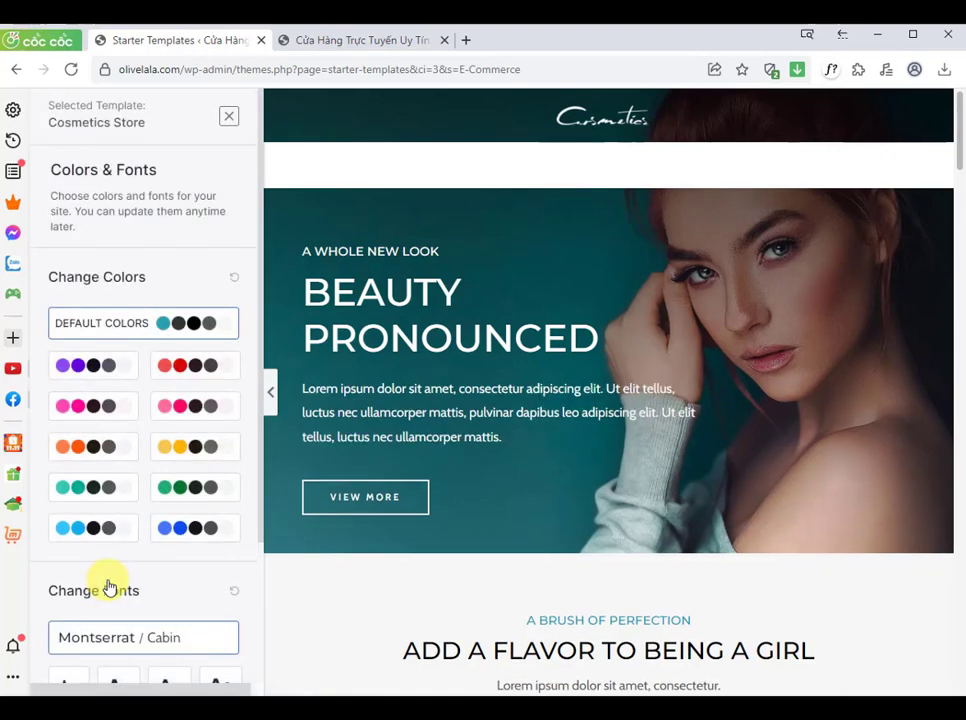
pyautogui.scroll(-2, 114, 571)
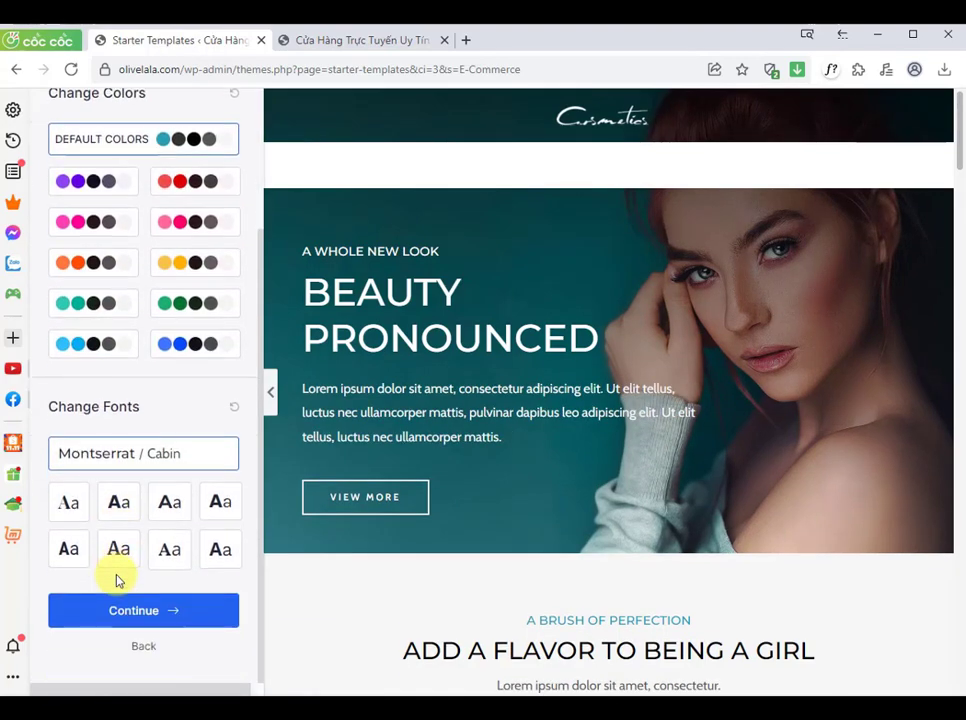
pyautogui.click(116, 610)
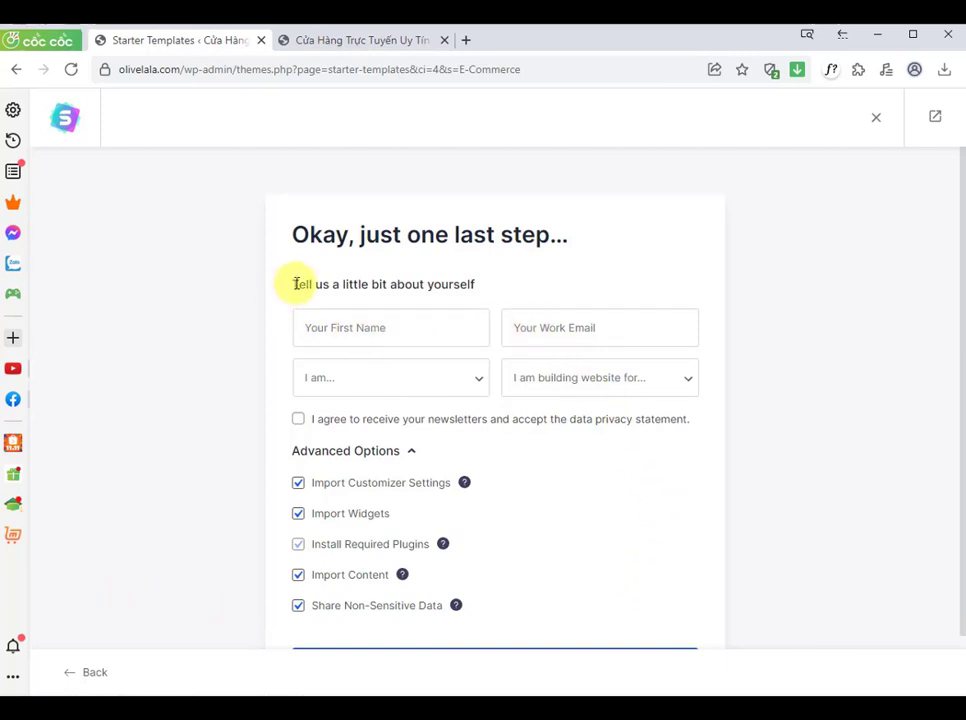
# Step: Agree to the newsletter and privacy statement and set the experience level to Beginner
pyautogui.moveTo(294, 284); pyautogui.dragTo(489, 287)
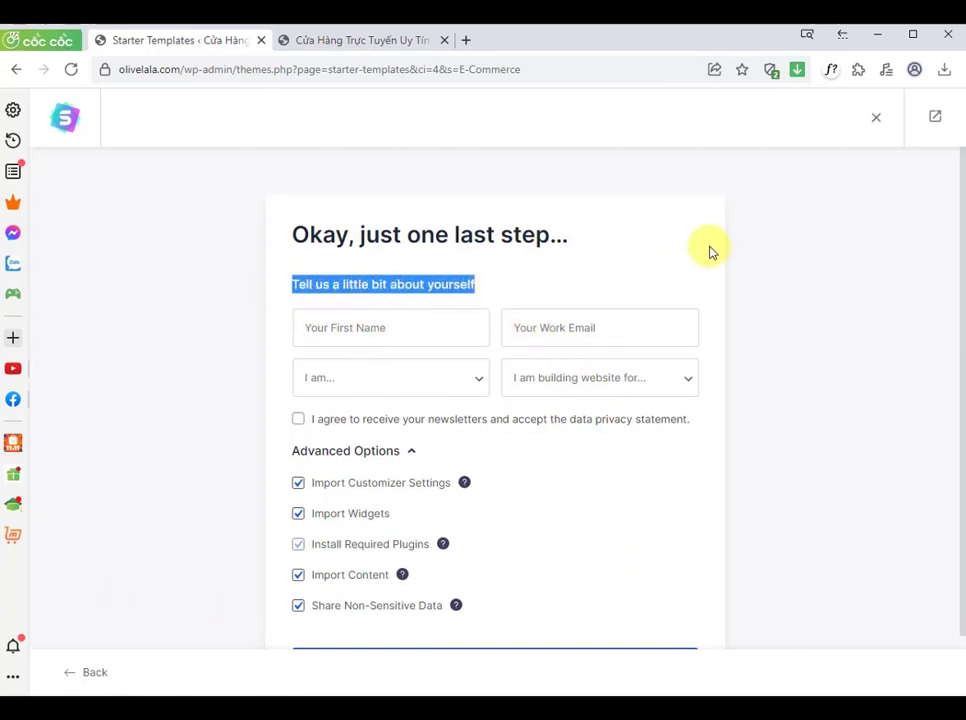
pyautogui.click(768, 315)
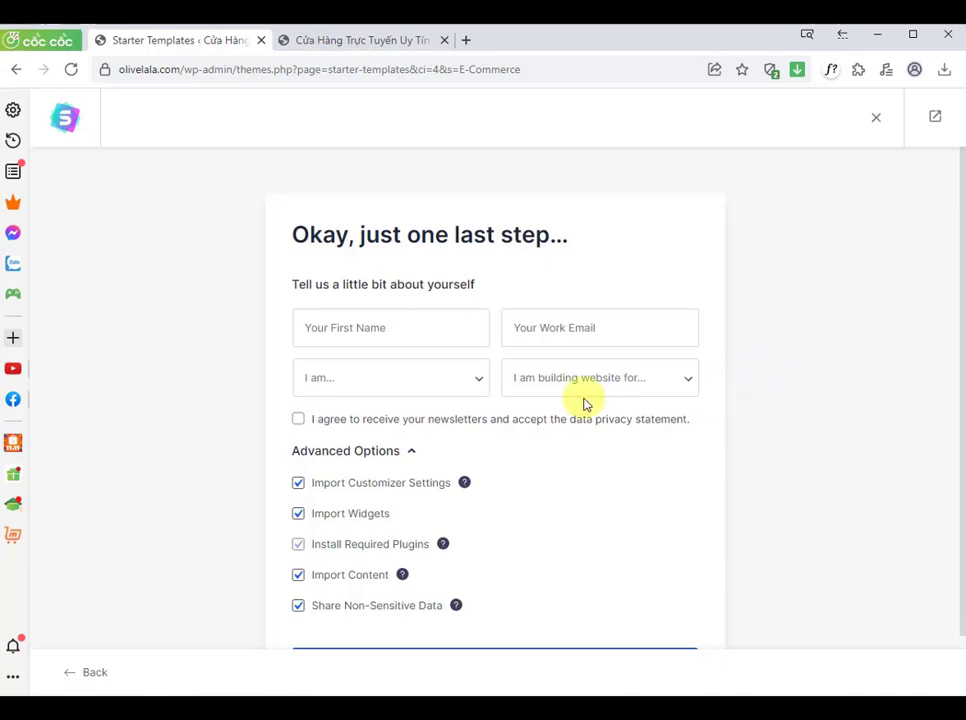
pyautogui.click(298, 419)
pyautogui.click(349, 389)
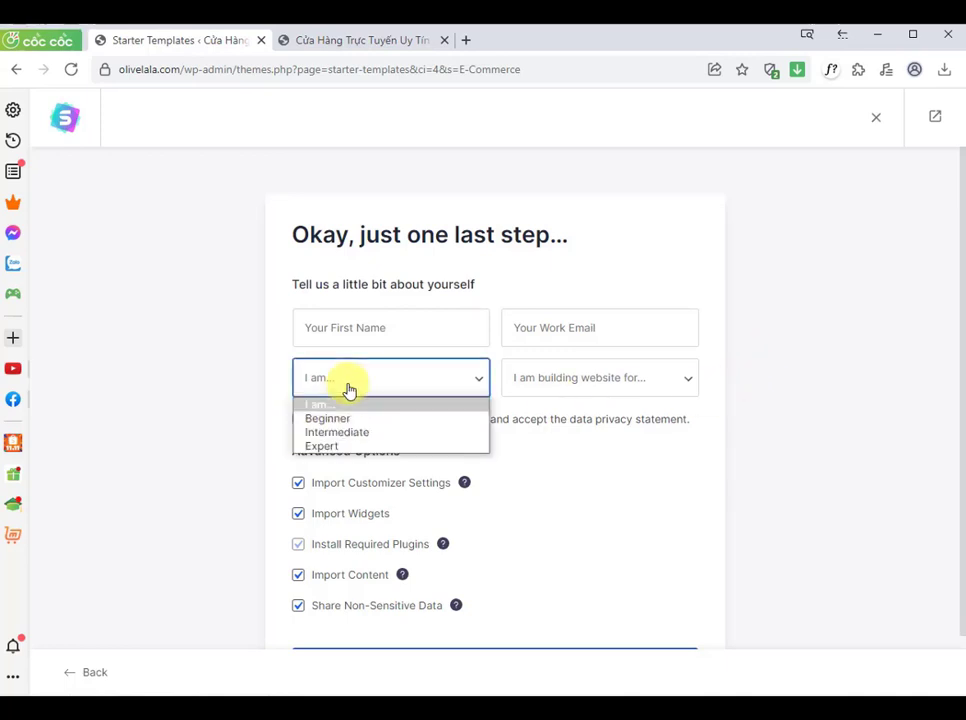
pyautogui.click(334, 418)
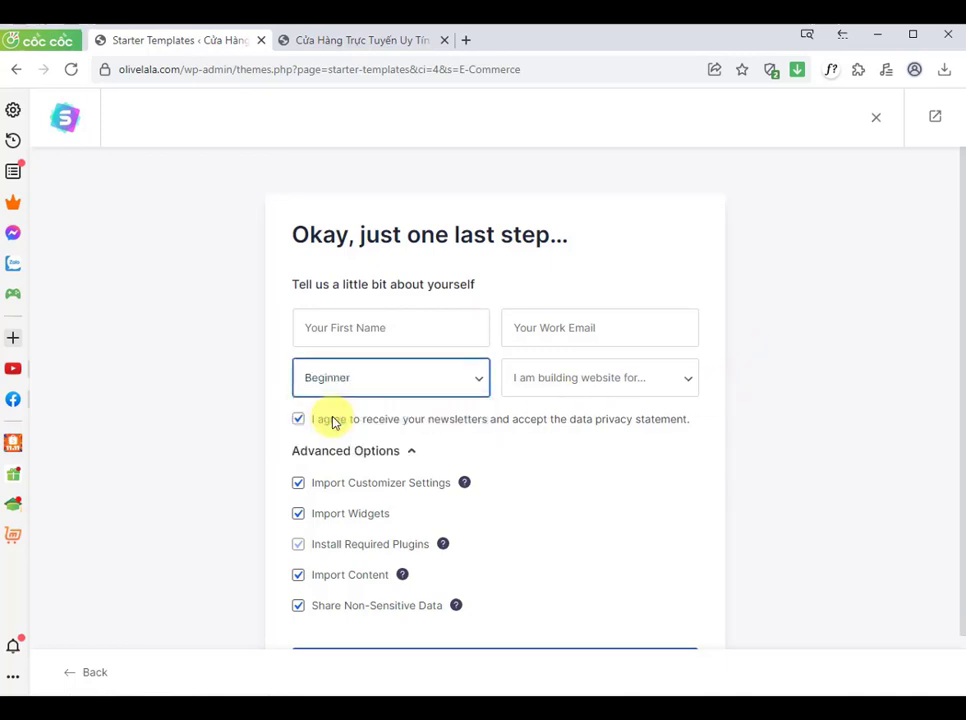
# Step: Fill in your first name and work email address in the final setup form
pyautogui.click(336, 336)
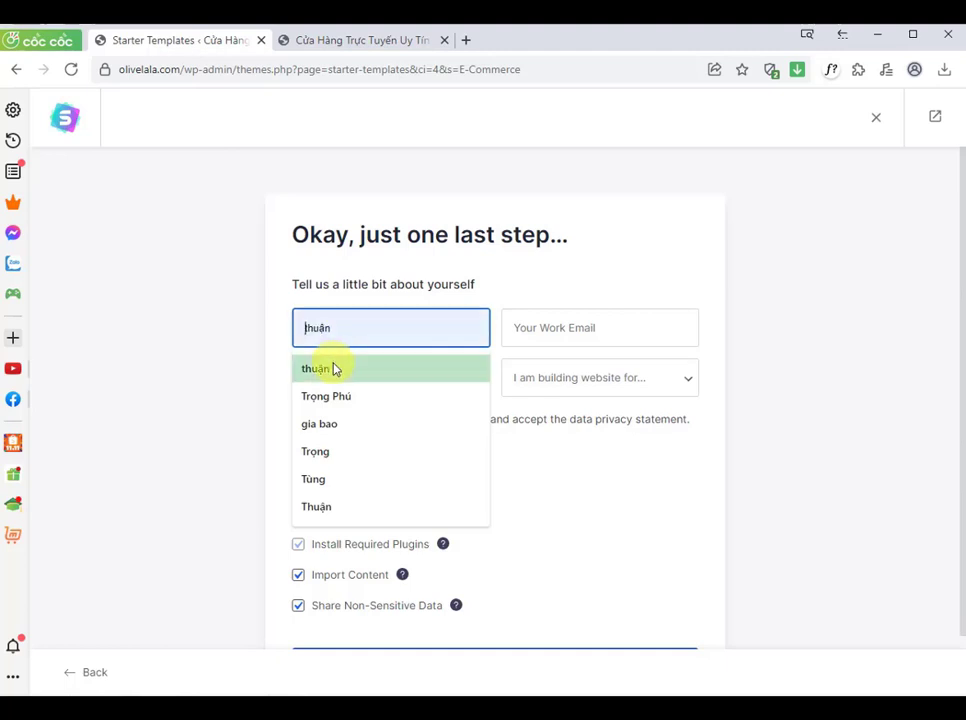
pyautogui.click(334, 369)
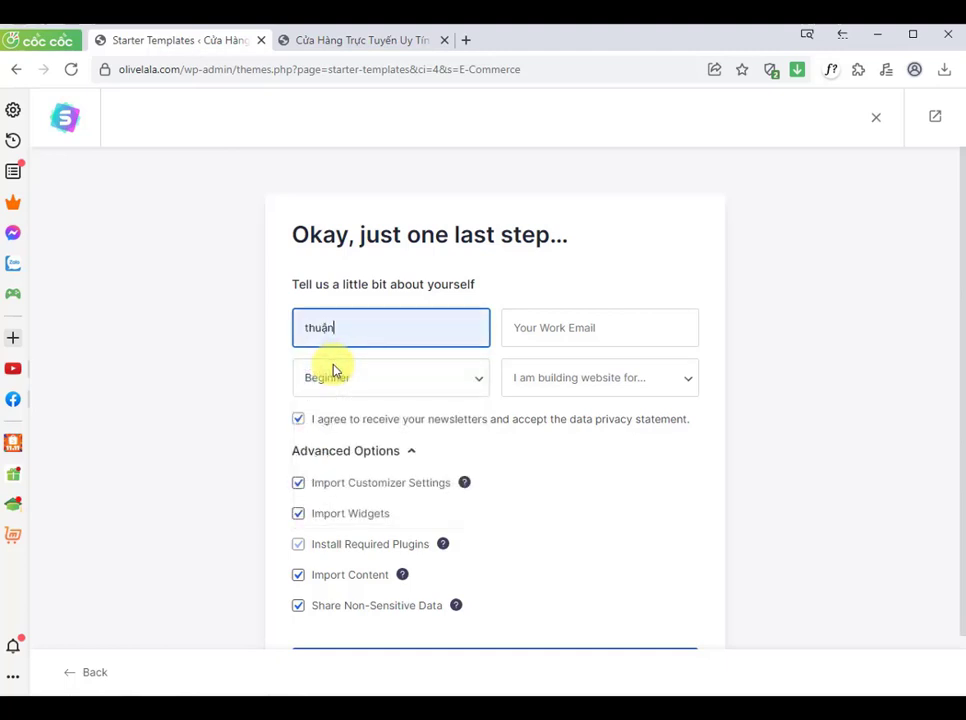
pyautogui.click(525, 337)
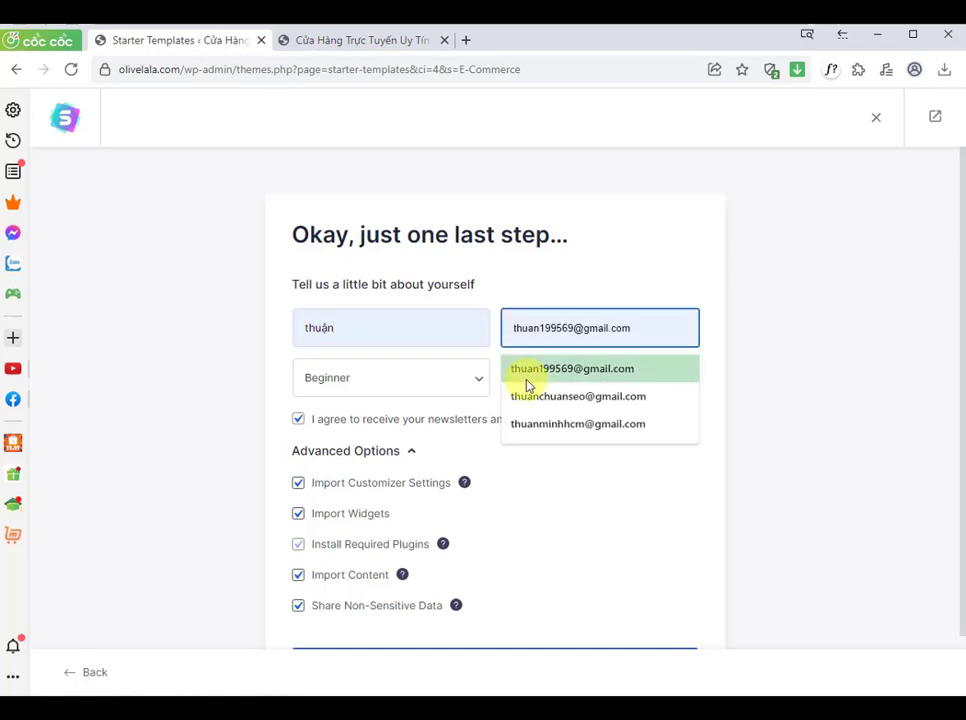
pyautogui.click(524, 370)
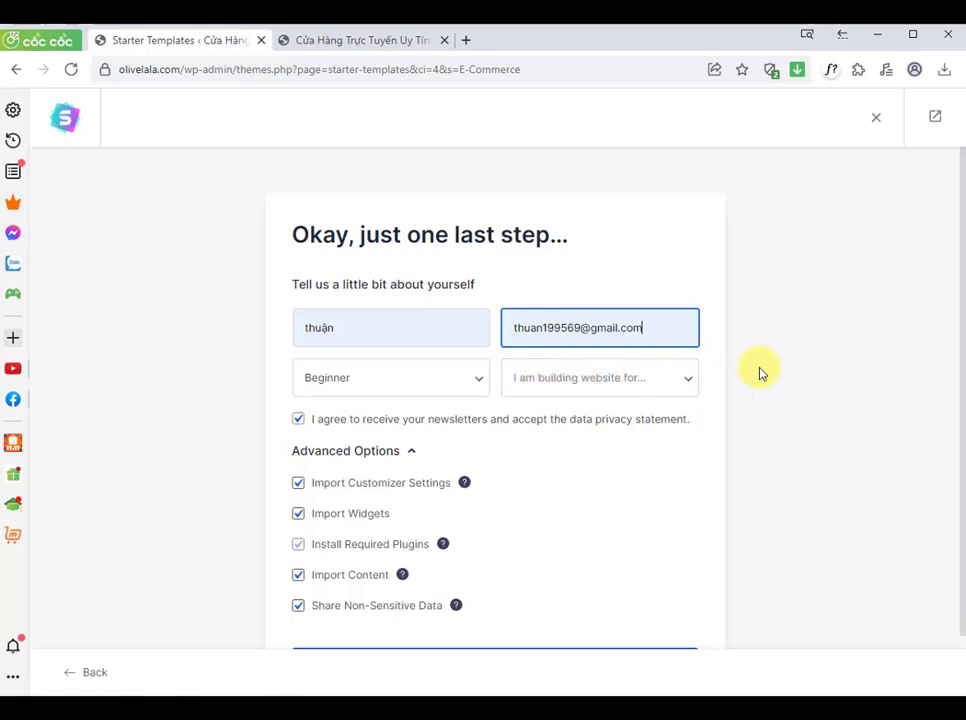
# Step: Choose Myself/My Company as who the website is for and submit to build the website
pyautogui.click(676, 387)
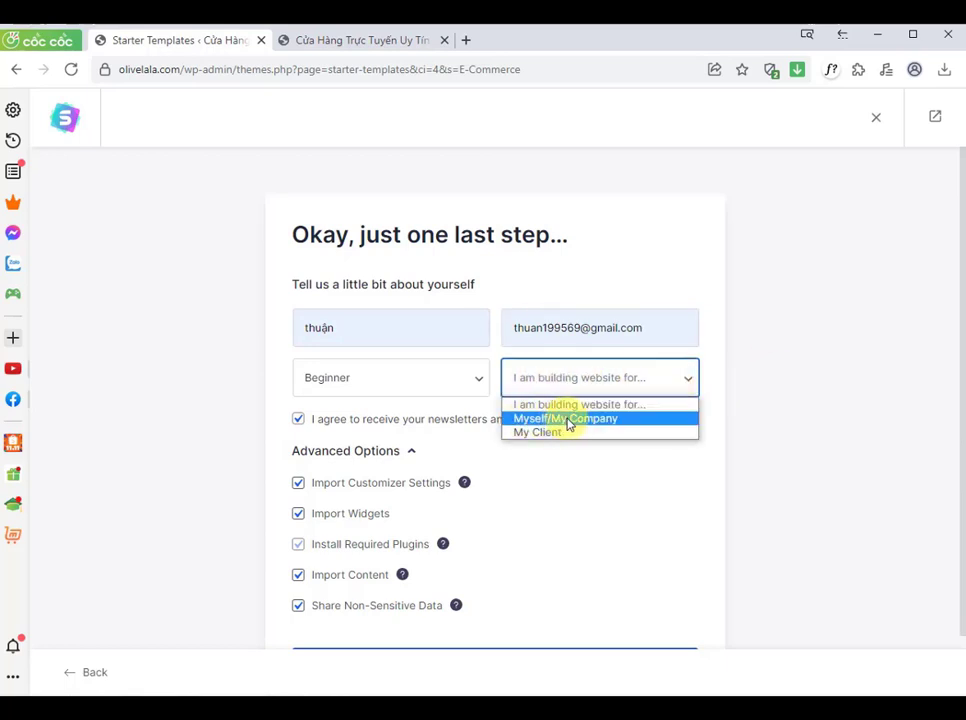
pyautogui.click(568, 424)
pyautogui.scroll(-1, 578, 450)
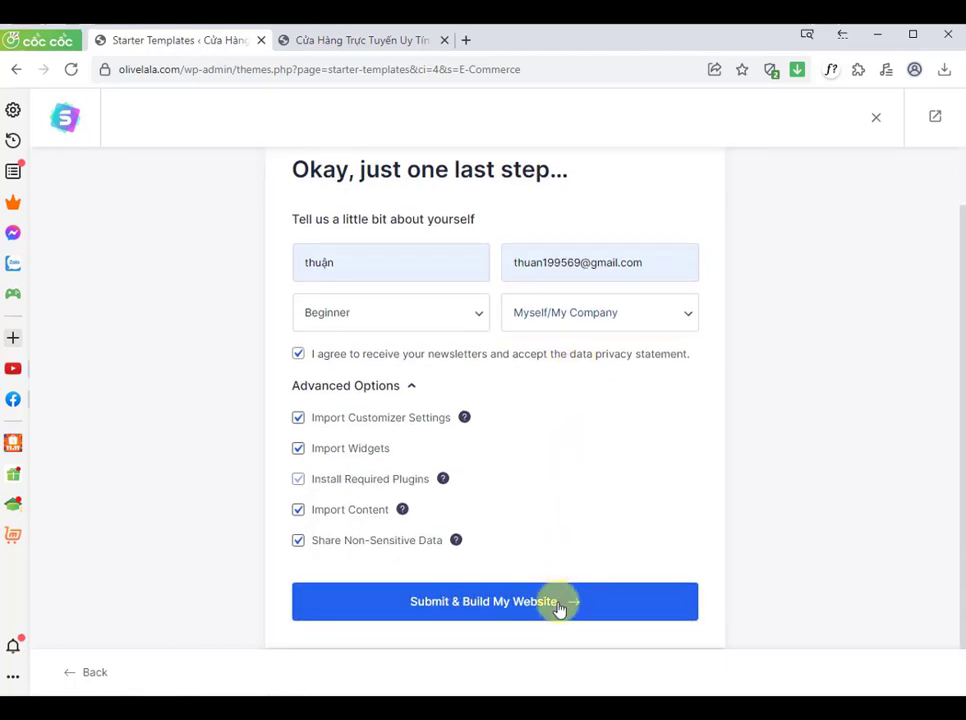
pyautogui.click(560, 606)
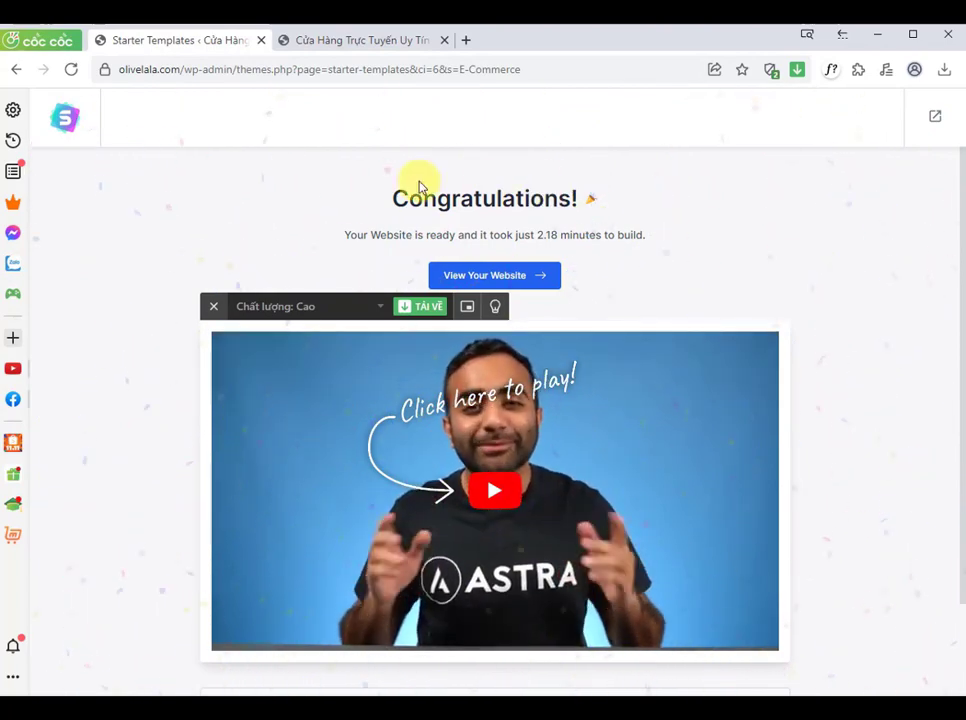
# Step: Open the newly built website from the completion page
pyautogui.scroll(-1, 848, 290)
pyautogui.scroll(-1, 848, 290)
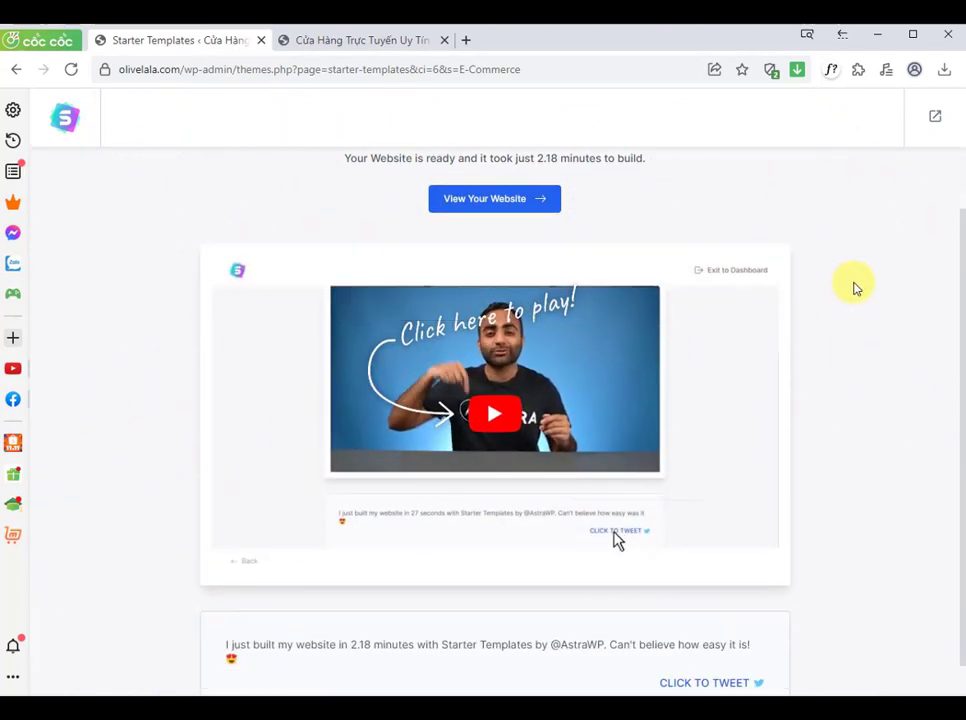
pyautogui.scroll(2, 856, 280)
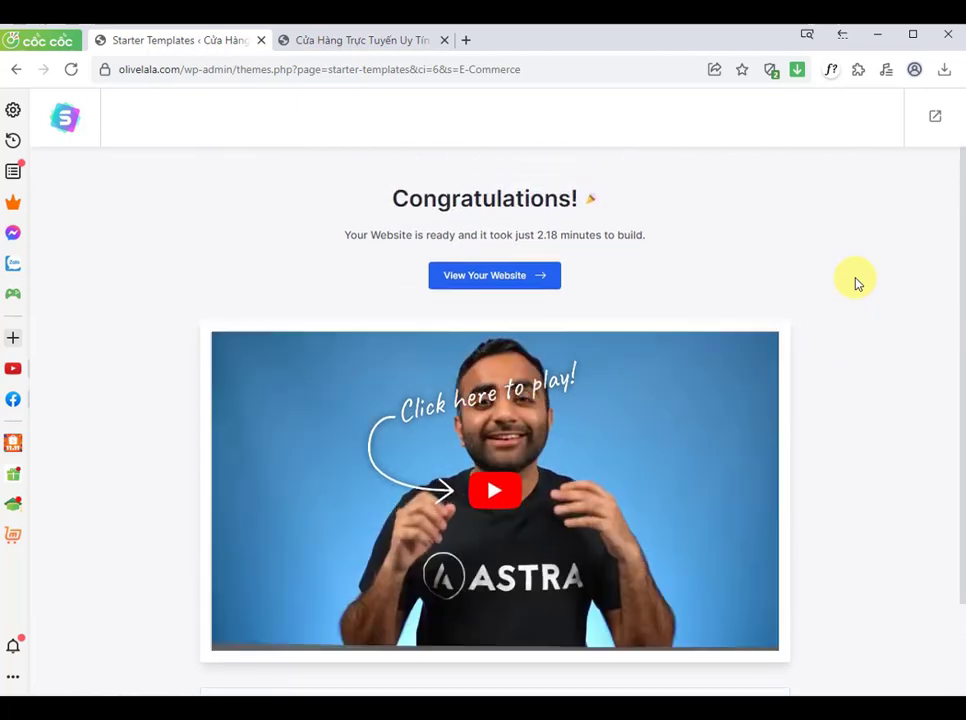
pyautogui.moveTo(388, 203); pyautogui.dragTo(557, 200)
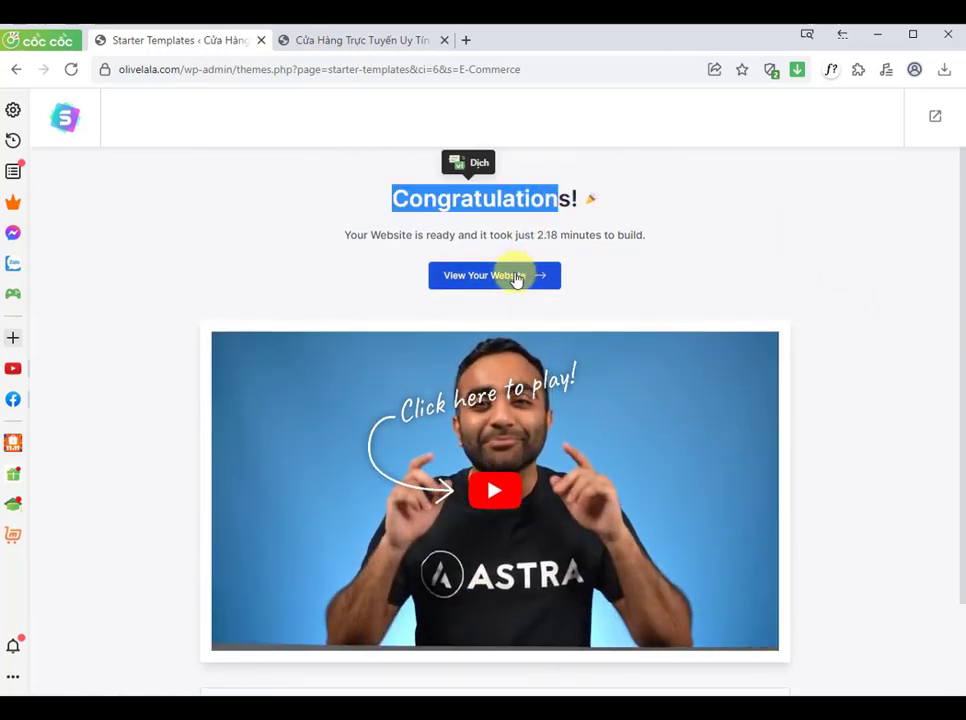
pyautogui.click(507, 282)
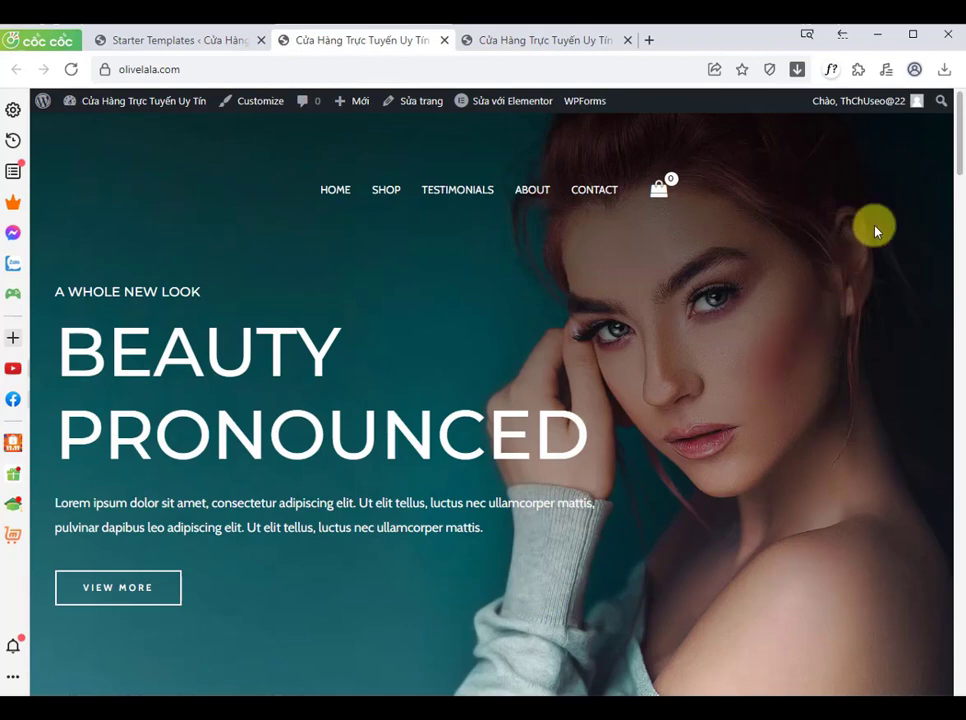
# Step: Open the Deep Cleanser product page from the site's product list
pyautogui.scroll(-1, 950, 140)
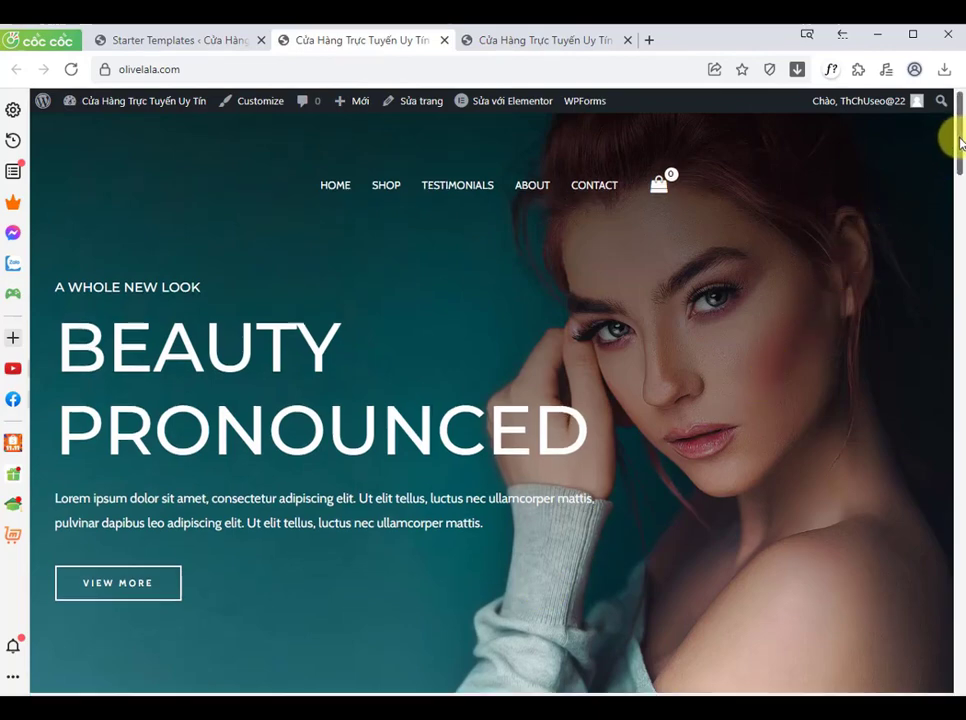
pyautogui.moveTo(955, 155)
pyautogui.mouseDown()
pyautogui.moveTo(949, 669)
pyautogui.moveTo(959, 134)
pyautogui.mouseUp()
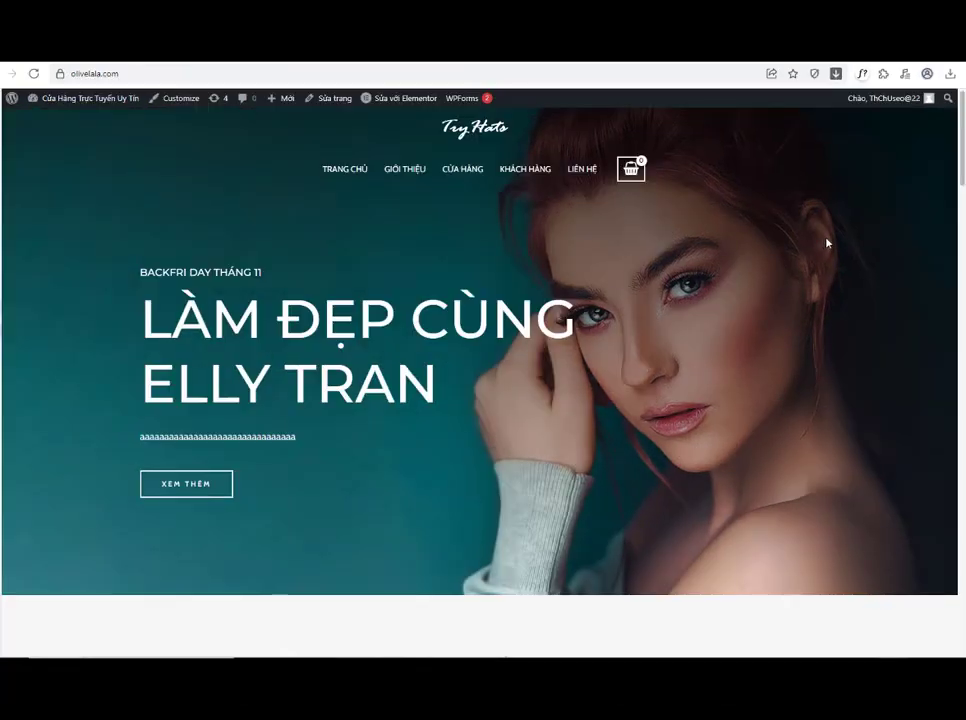
pyautogui.moveTo(949, 160)
pyautogui.mouseDown()
pyautogui.moveTo(963, 177)
pyautogui.moveTo(959, 253)
pyautogui.moveTo(957, 245)
pyautogui.moveTo(945, 260)
pyautogui.mouseUp()
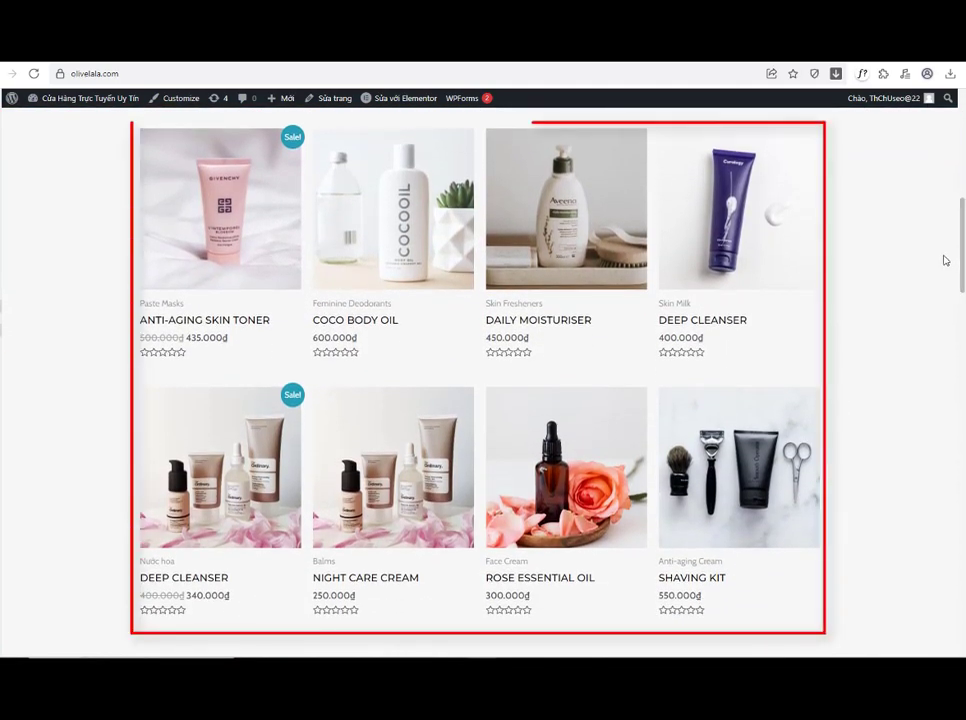
pyautogui.click(279, 468)
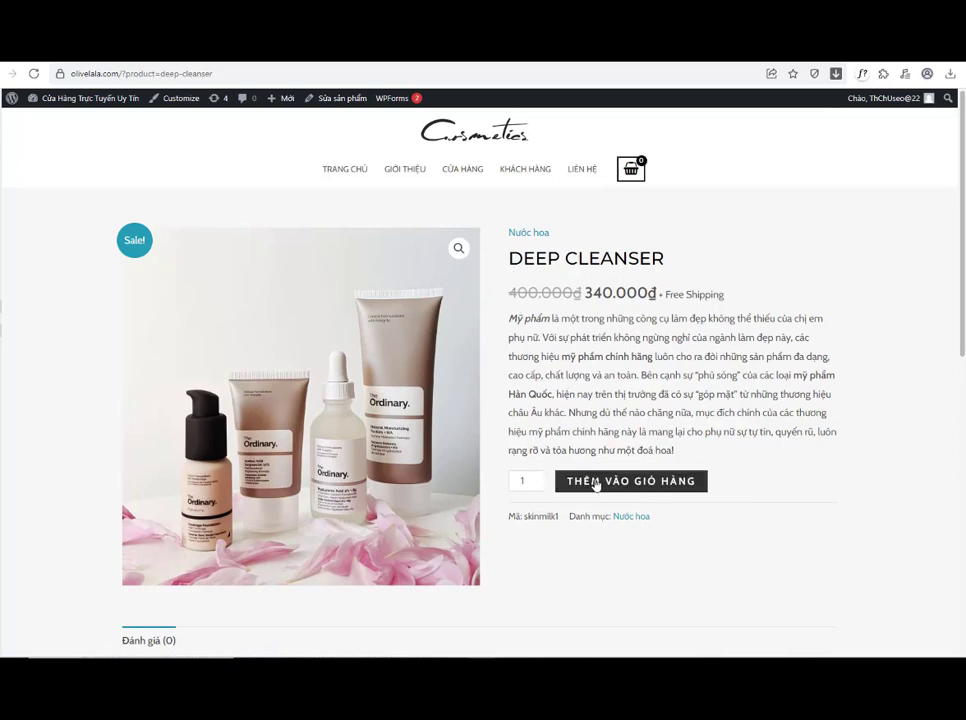
# Step: Add the Deep Cleanser to the cart, open the cart and proceed to checkout
pyautogui.click(596, 484)
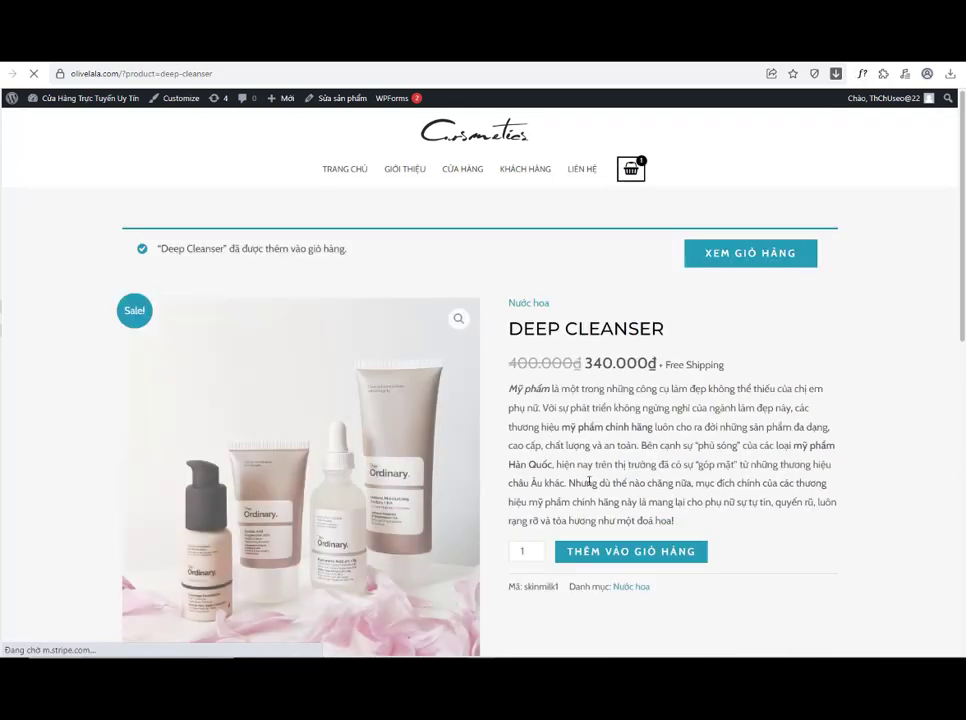
pyautogui.click(701, 250)
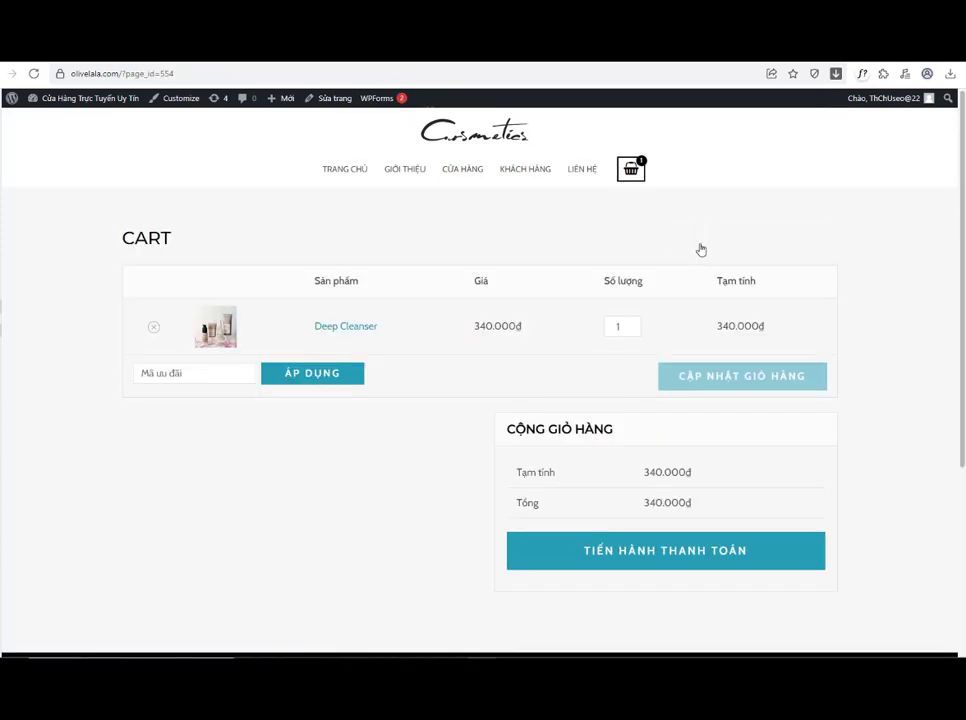
pyautogui.click(633, 324)
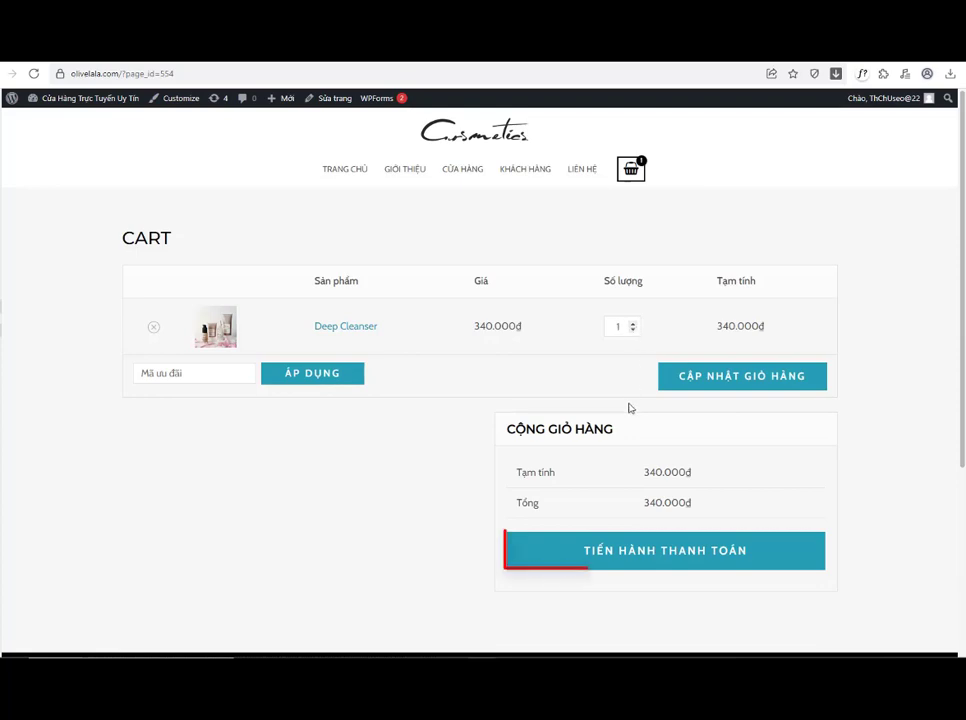
pyautogui.click(627, 552)
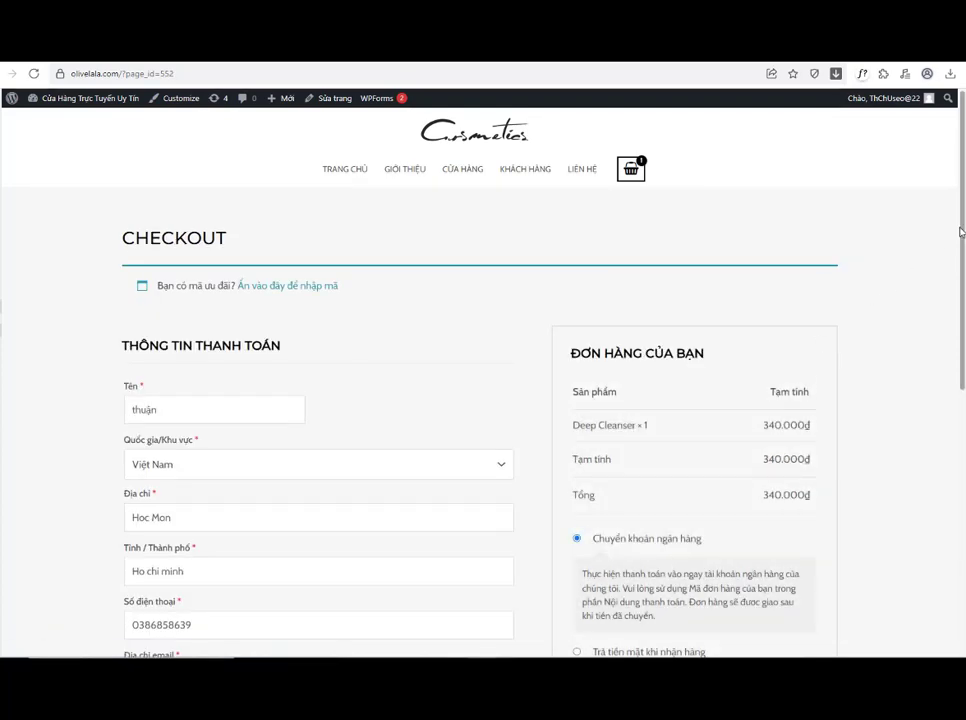
# Step: Place the test order using bank transfer as the payment method
pyautogui.moveTo(960, 232); pyautogui.dragTo(960, 338)
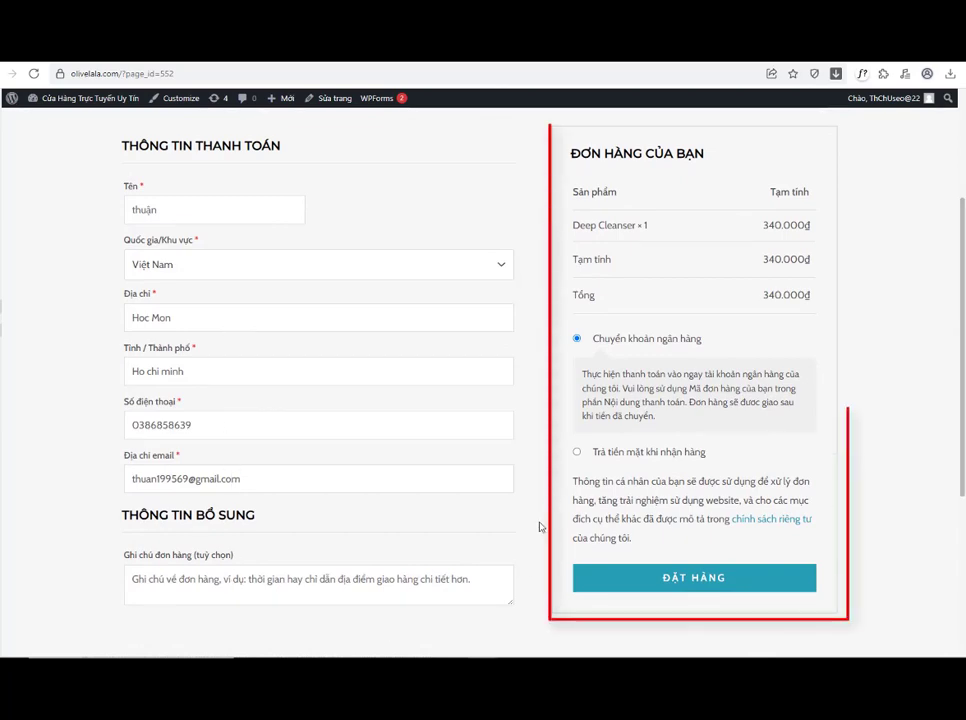
pyautogui.click(576, 453)
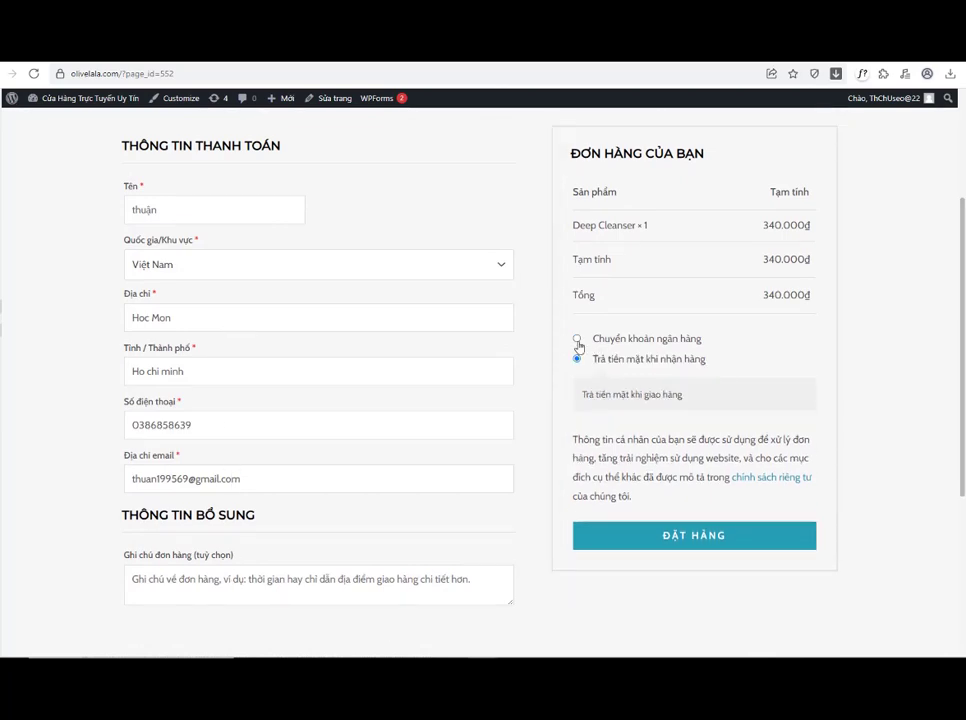
pyautogui.click(577, 340)
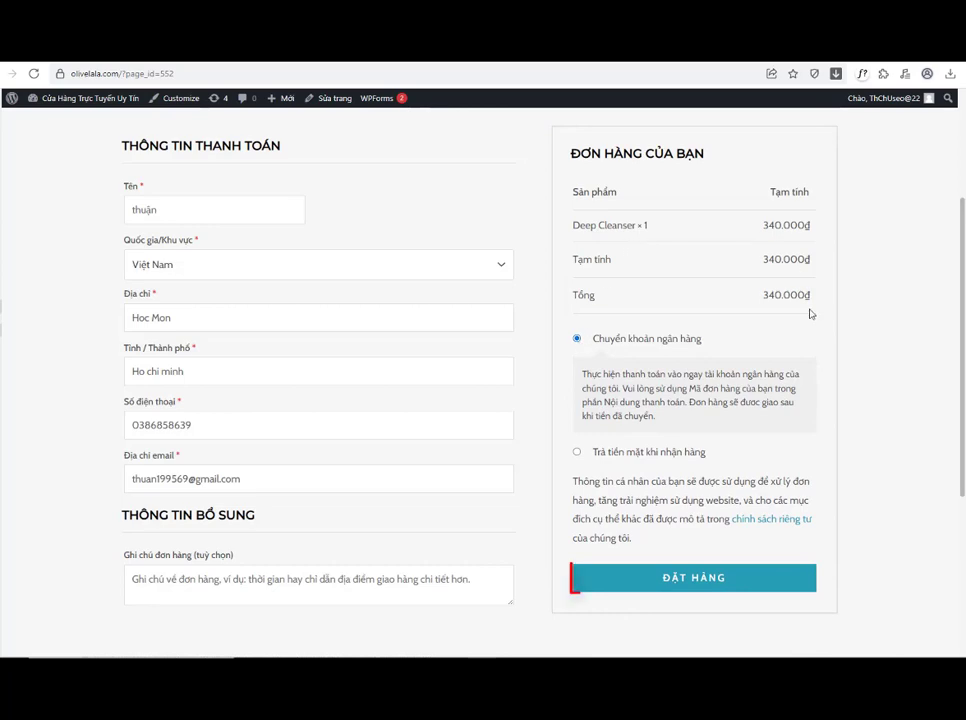
pyautogui.click(716, 579)
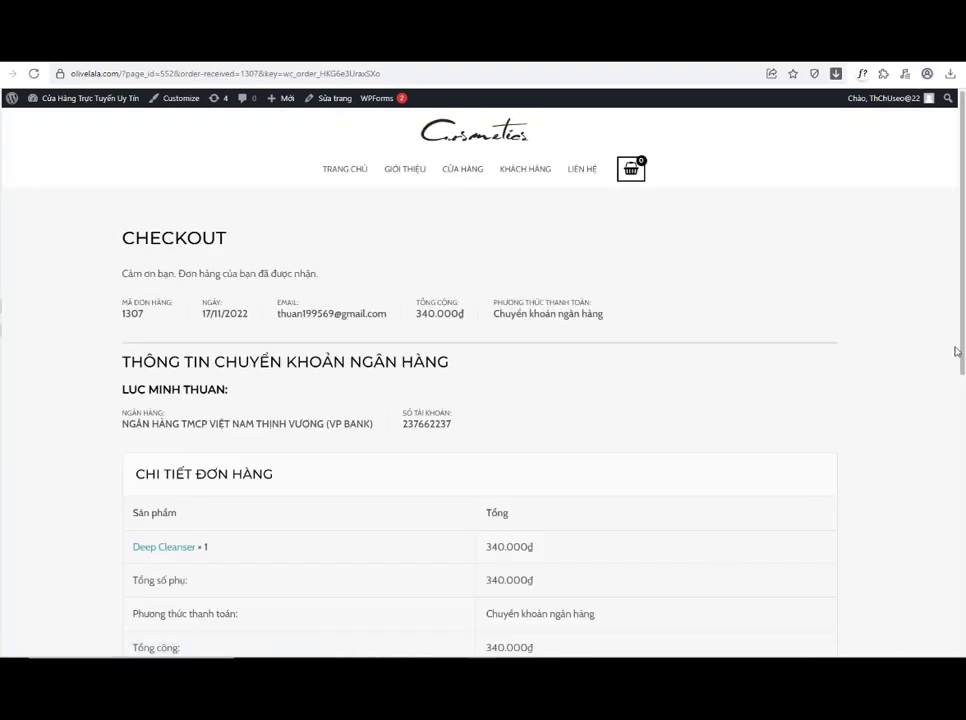
pyautogui.scroll(-2, 957, 351)
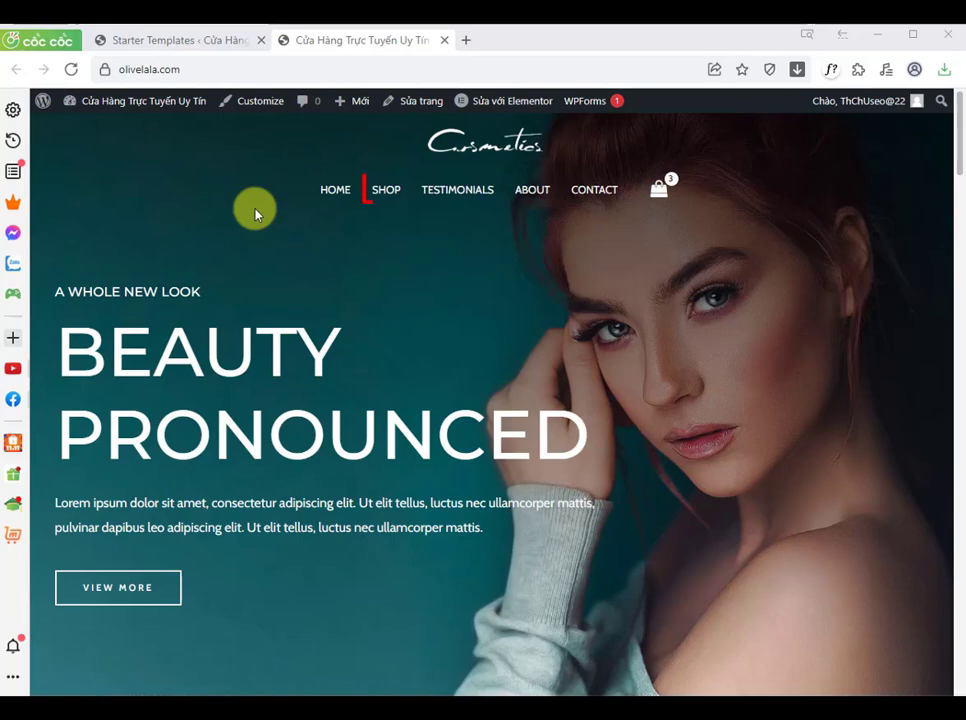
# Step: Open the Shop page and browse its product list
pyautogui.click(388, 191)
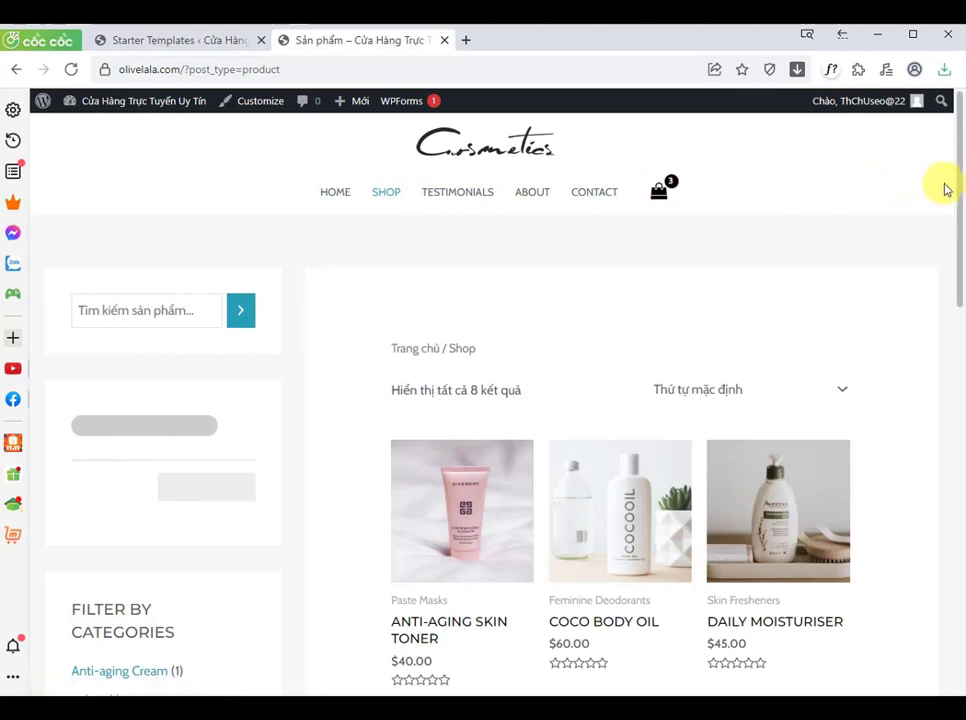
pyautogui.moveTo(956, 183); pyautogui.dragTo(956, 241)
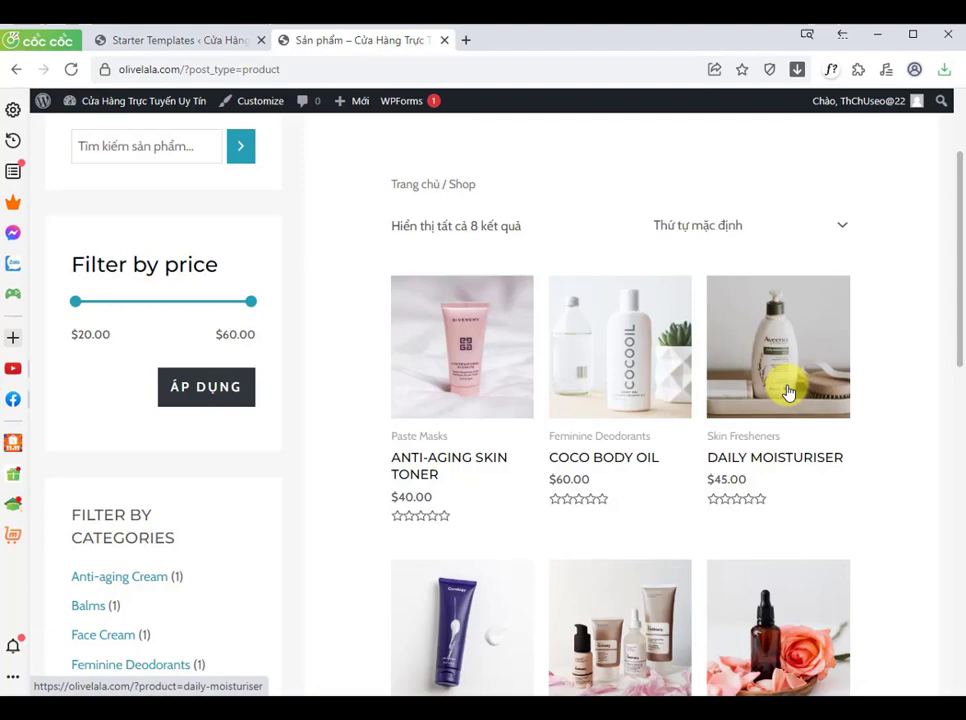
pyautogui.moveTo(957, 267)
pyautogui.mouseDown()
pyautogui.moveTo(959, 492)
pyautogui.moveTo(961, 282)
pyautogui.mouseUp()
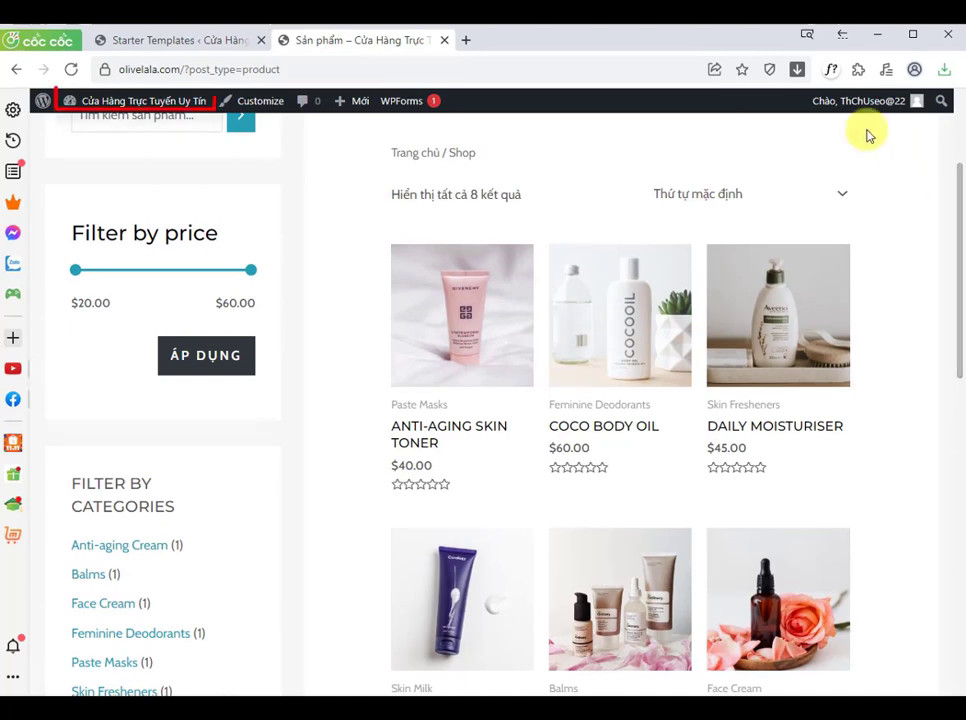
# Step: Open the WordPress dashboard from the site name in a new browser tab
pyautogui.rightClick(152, 100)
pyautogui.click(210, 114)
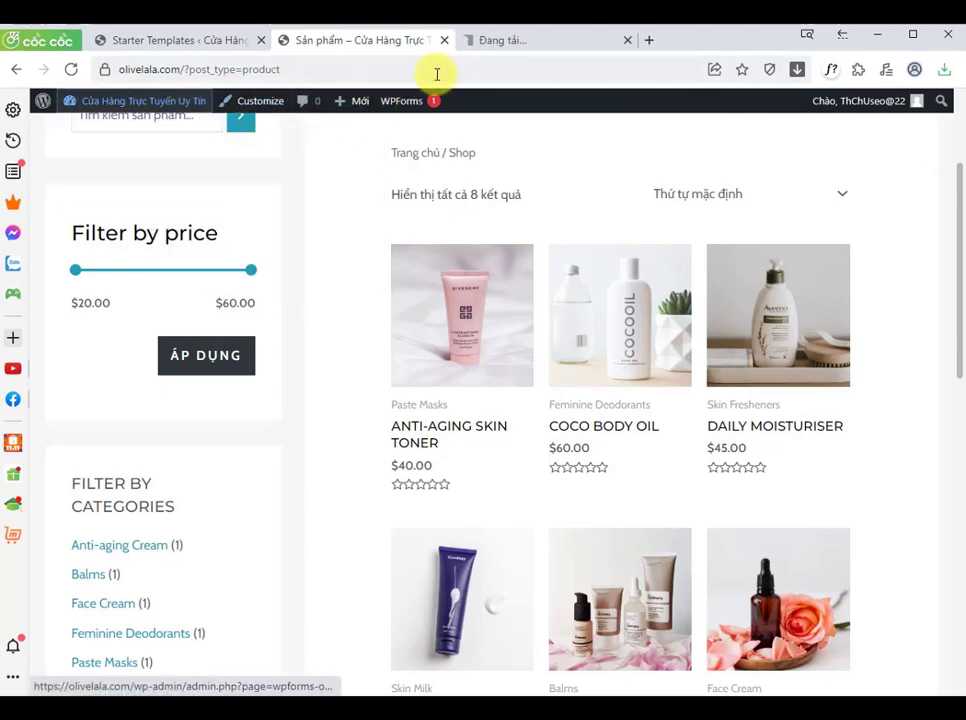
pyautogui.moveTo(553, 43); pyautogui.dragTo(372, 46)
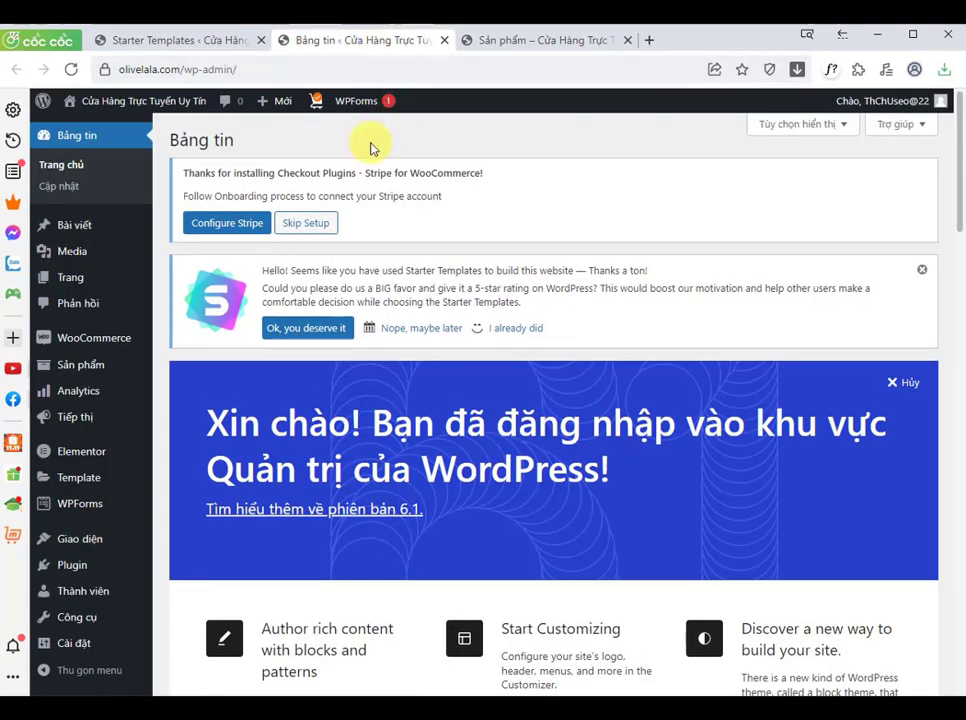
# Step: Open the all-products list, select every product and move them all to the trash
pyautogui.scroll(-3, 370, 148)
pyautogui.moveTo(108, 367)
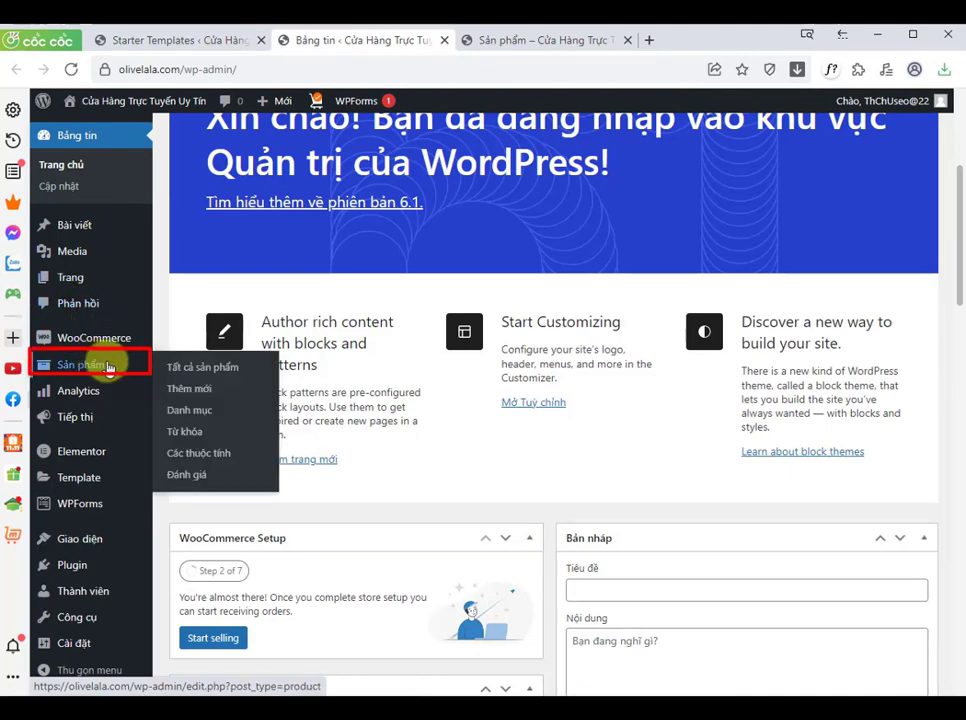
pyautogui.click(204, 368)
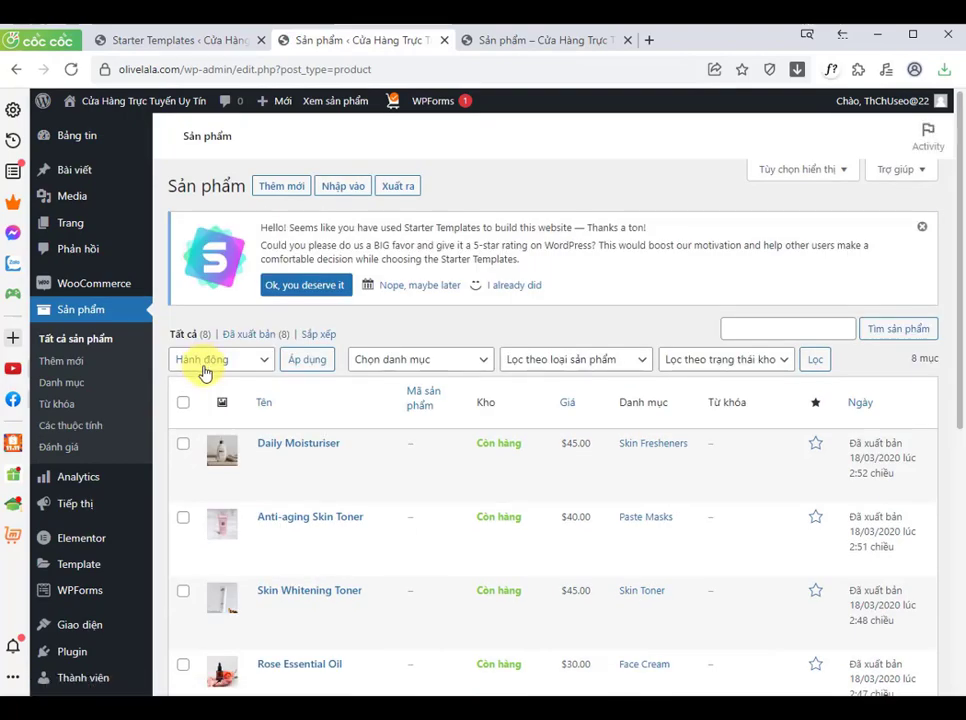
pyautogui.scroll(-1, 204, 370)
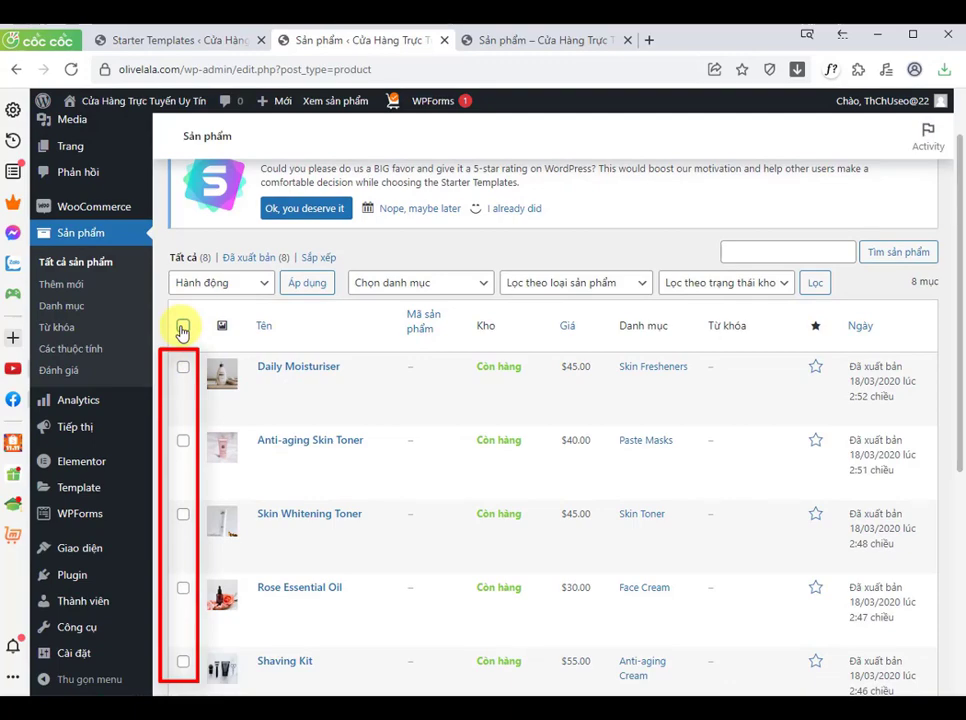
pyautogui.click(183, 328)
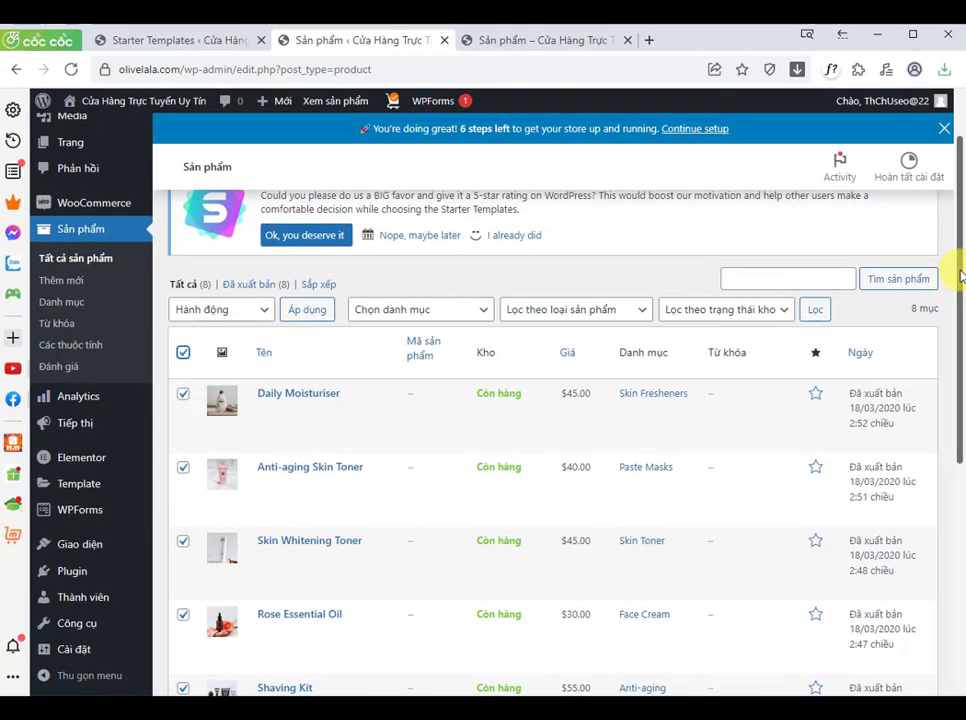
pyautogui.moveTo(958, 275)
pyautogui.mouseDown()
pyautogui.moveTo(960, 535)
pyautogui.moveTo(957, 293)
pyautogui.mouseUp()
pyautogui.moveTo(913, 257); pyautogui.dragTo(940, 261)
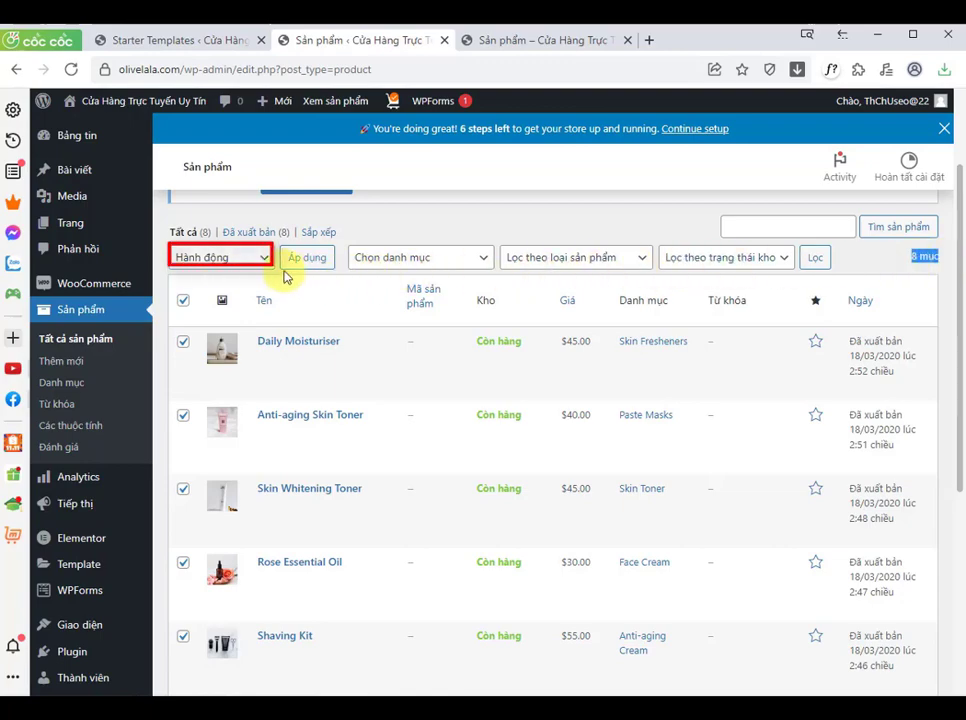
pyautogui.click(193, 262)
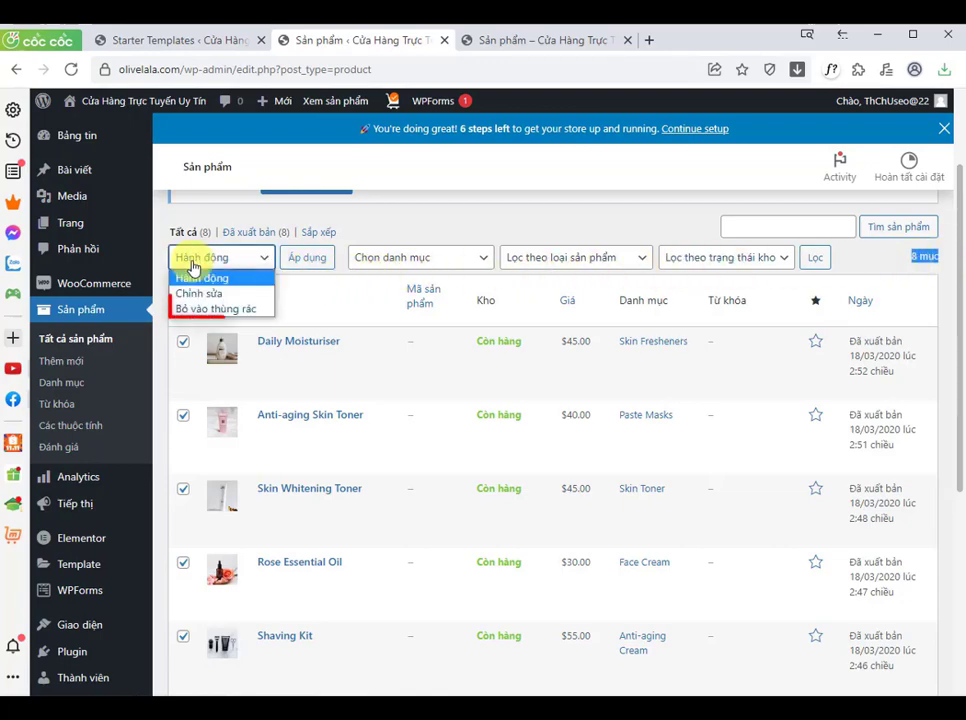
pyautogui.click(191, 306)
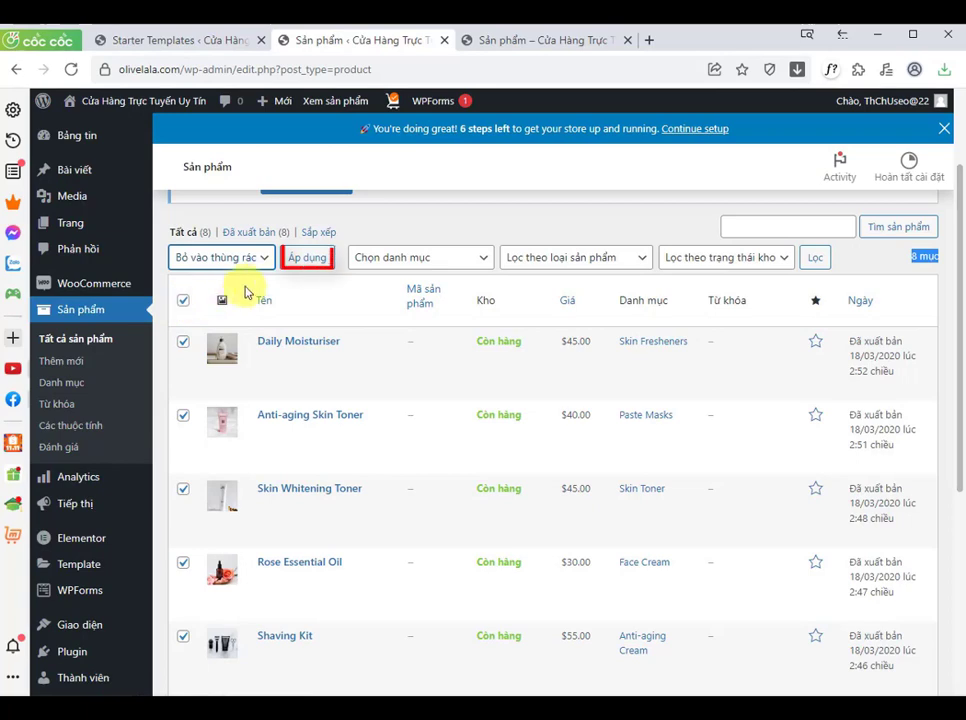
pyautogui.click(312, 261)
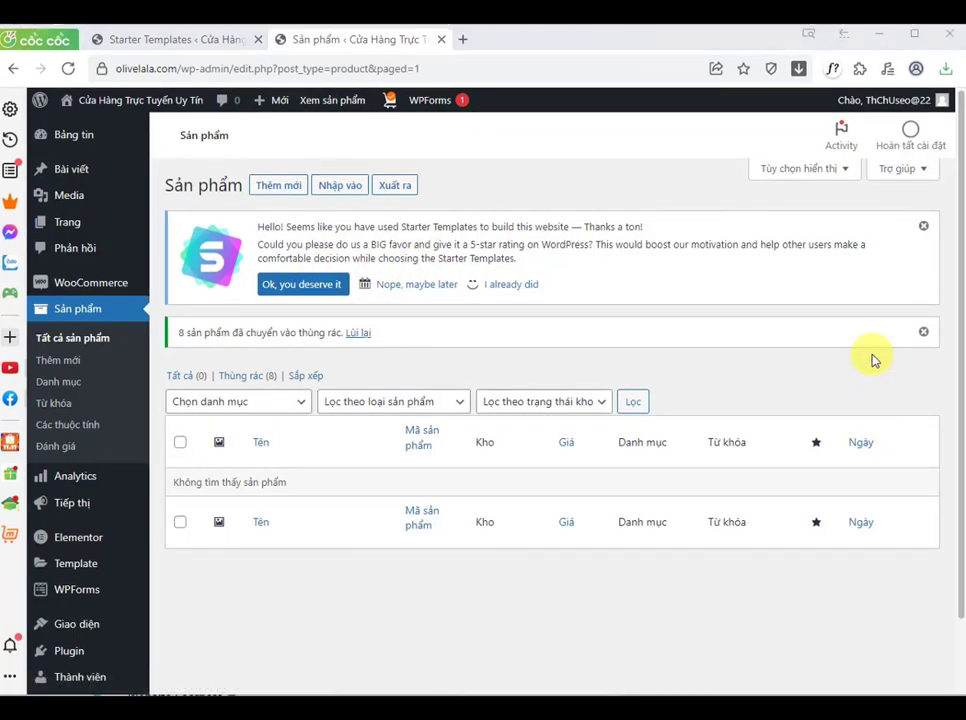
# Step: Start a new product and title it Deep Cleanser
pyautogui.click(52, 364)
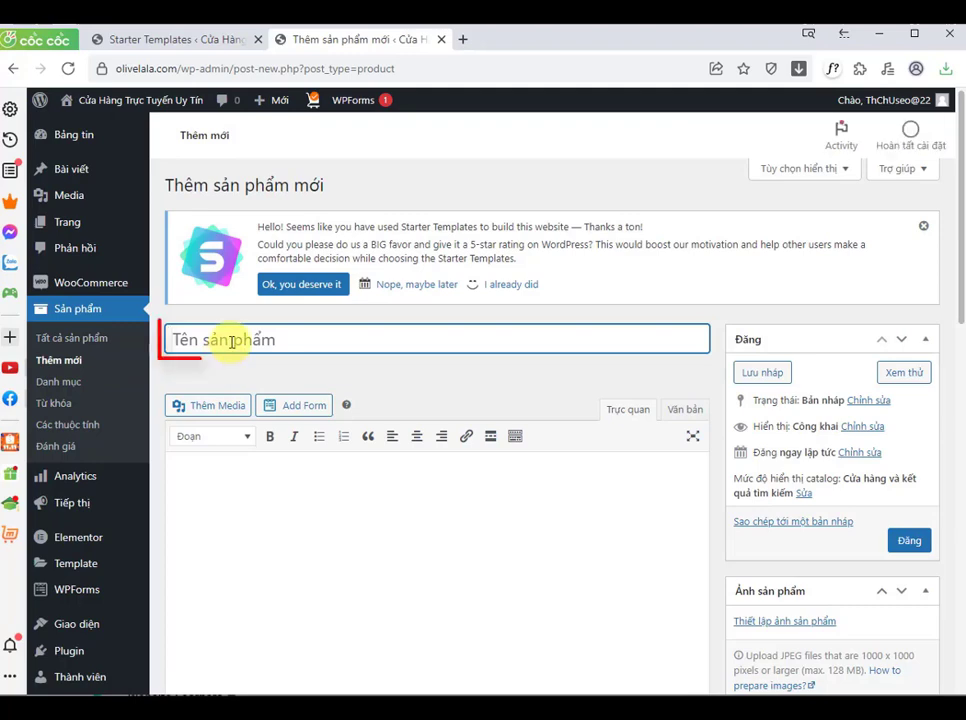
pyautogui.write('De')
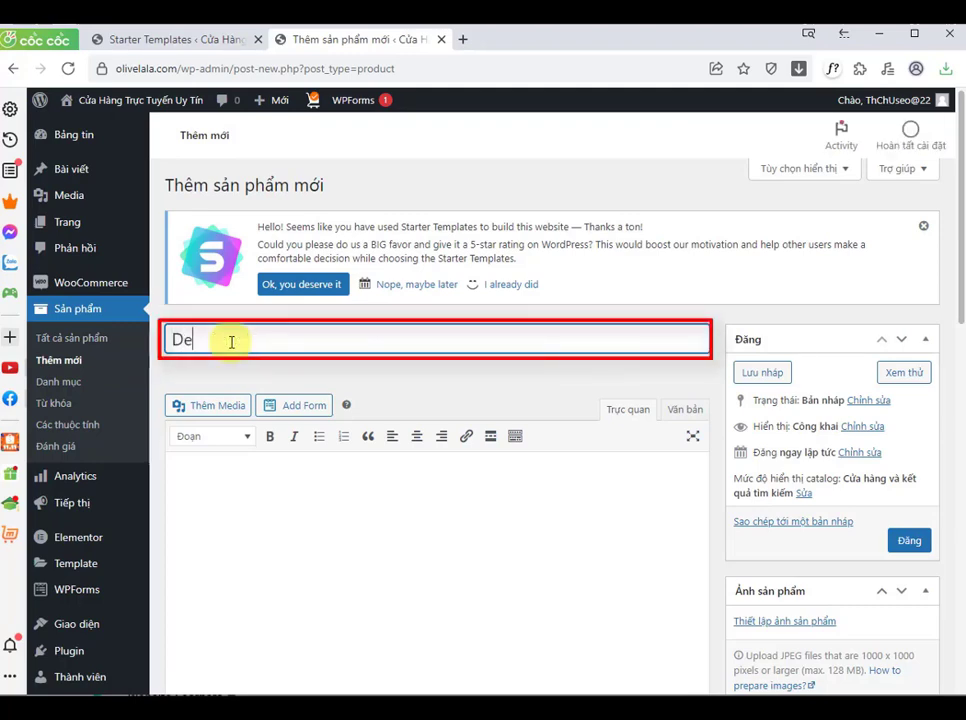
pyautogui.write('ep Cleand')
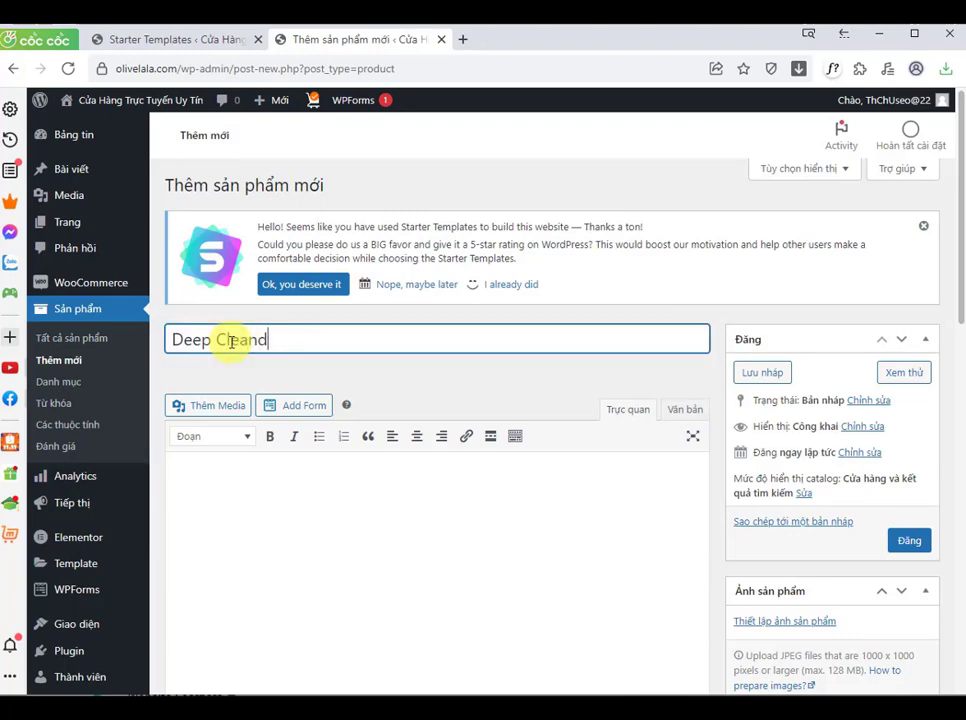
pyautogui.press('BackSpace')
pyautogui.write('ser')
pyautogui.click(474, 373)
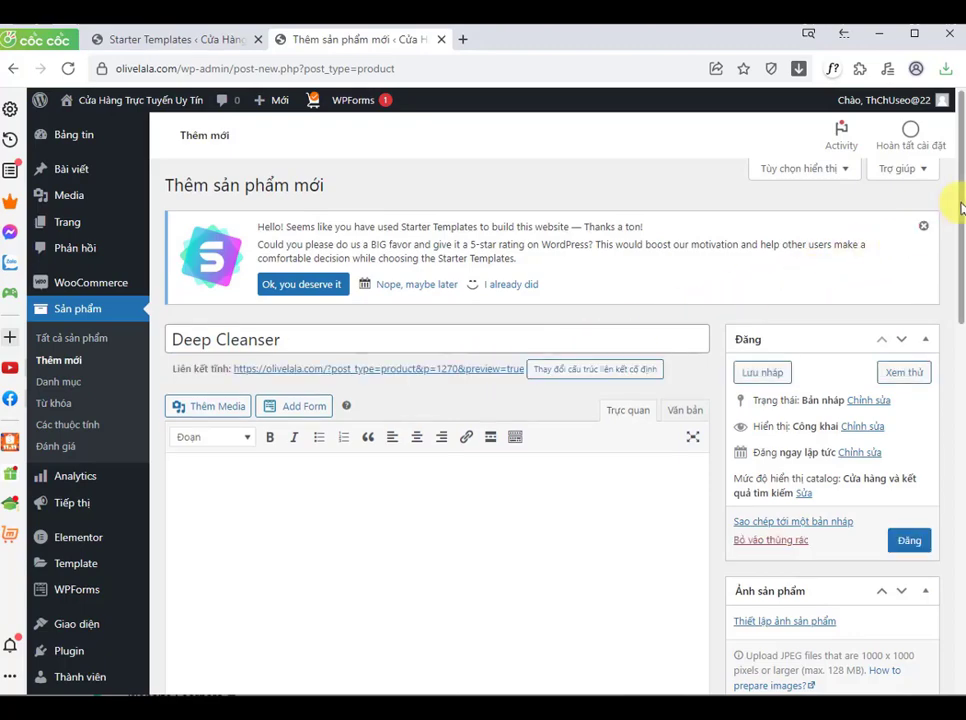
# Step: Set the product's regular price to 40 and sale price to 34
pyautogui.moveTo(952, 206); pyautogui.dragTo(958, 383)
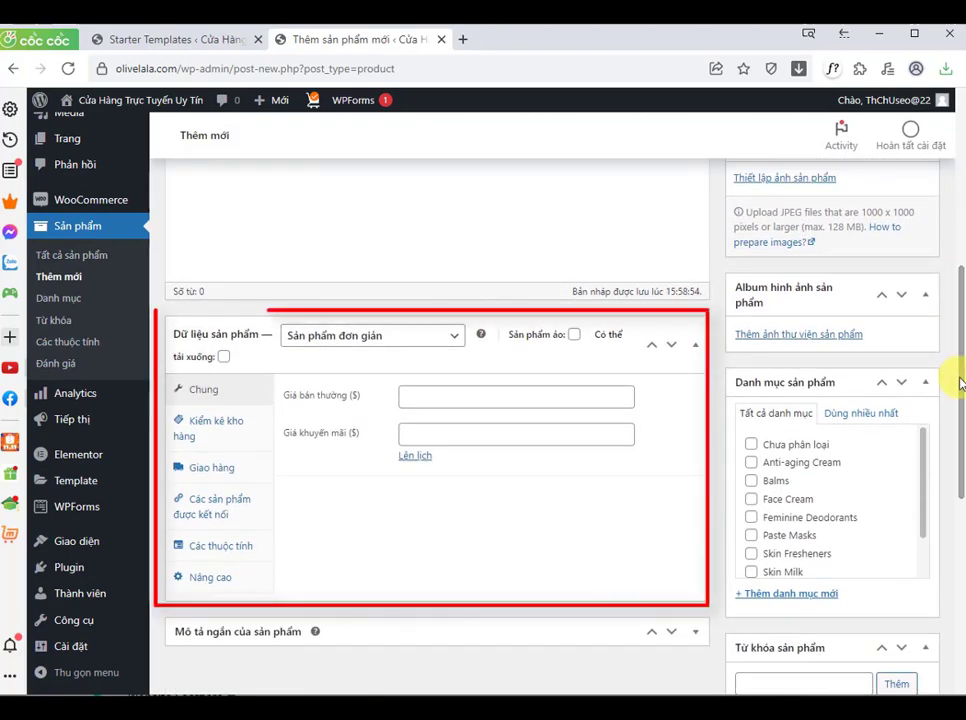
pyautogui.click(446, 402)
pyautogui.write('4')
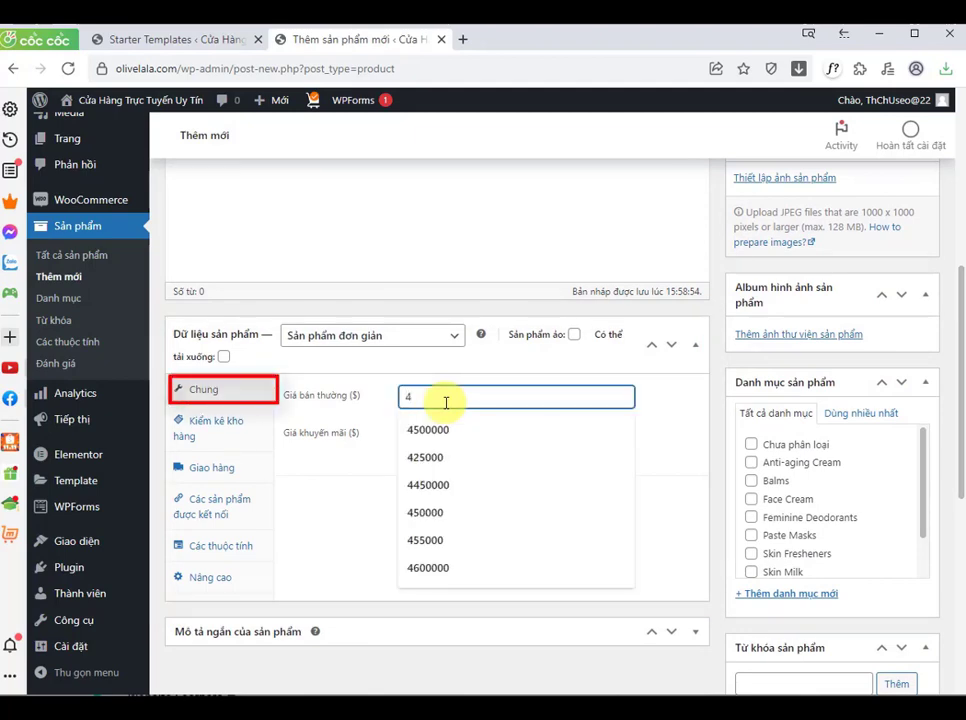
pyautogui.write('0')
pyautogui.click(330, 490)
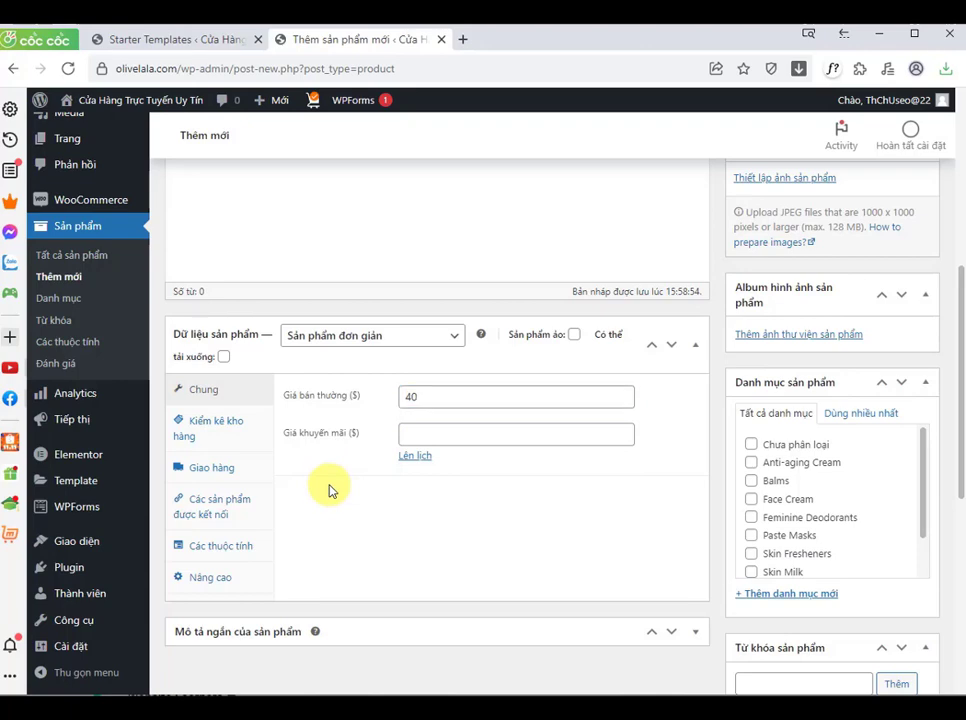
pyautogui.click(426, 433)
pyautogui.write('3')
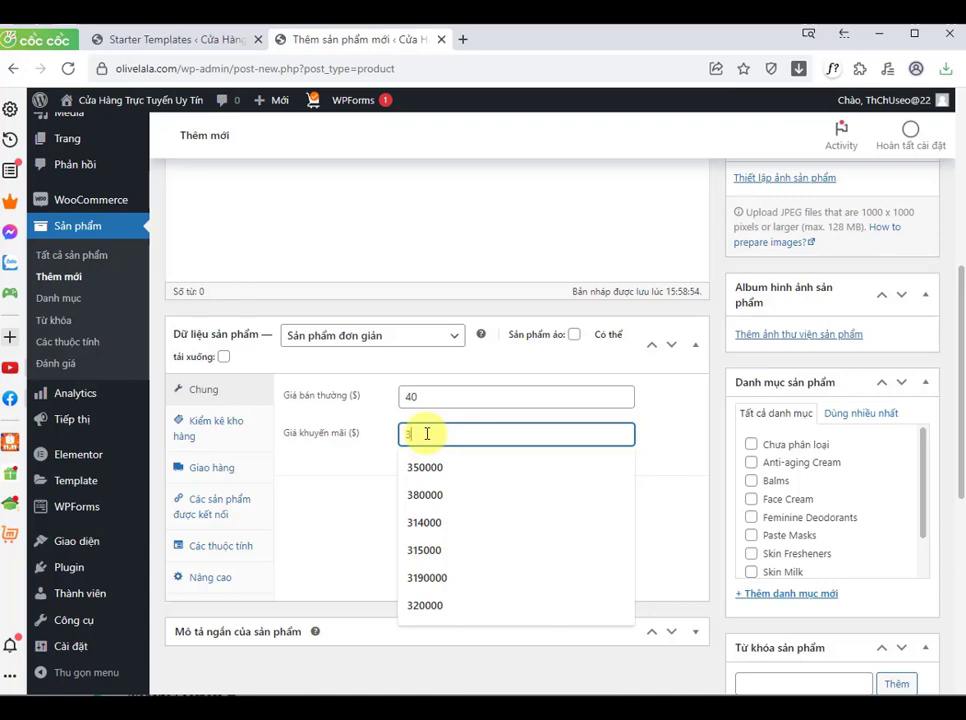
pyautogui.write('4')
pyautogui.click(362, 483)
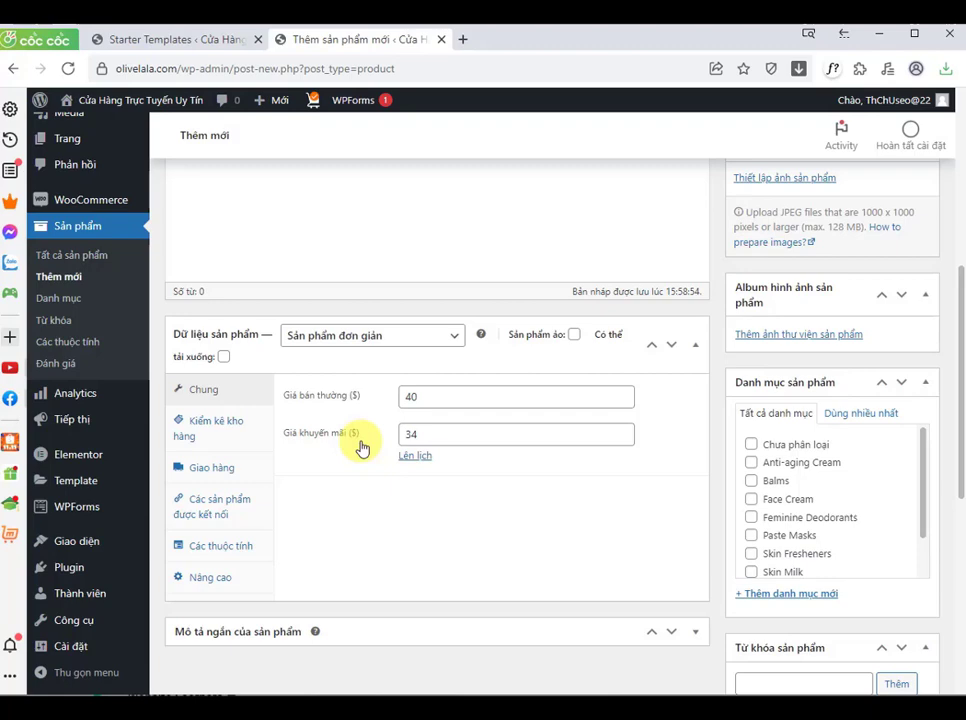
# Step: Enter skinmilk1 as the product SKU in the inventory section
pyautogui.click(219, 428)
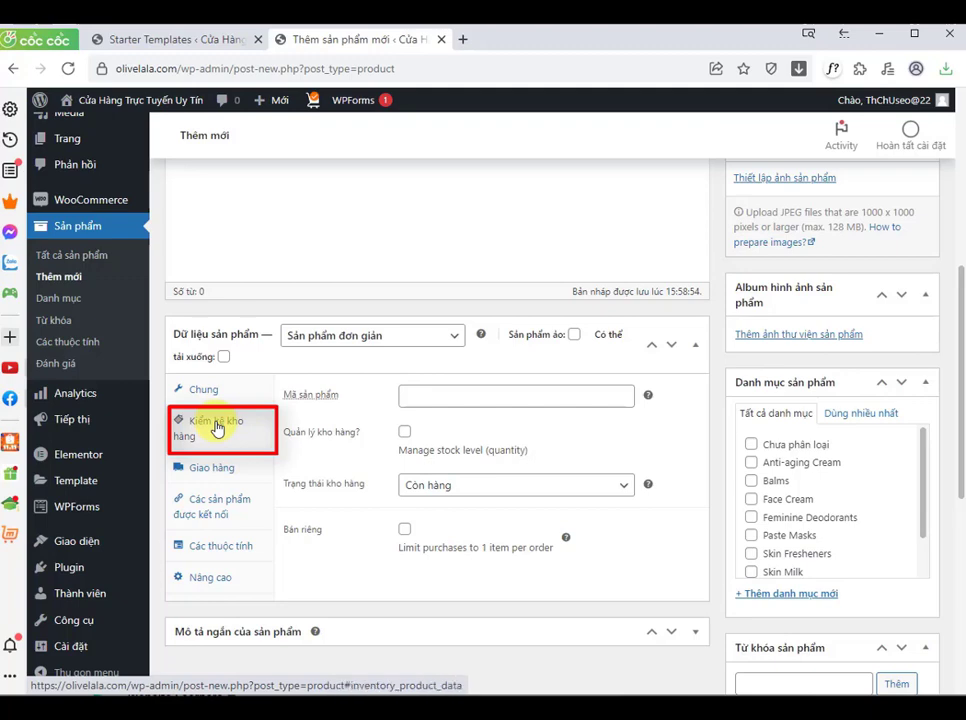
pyautogui.click(421, 398)
pyautogui.write('S')
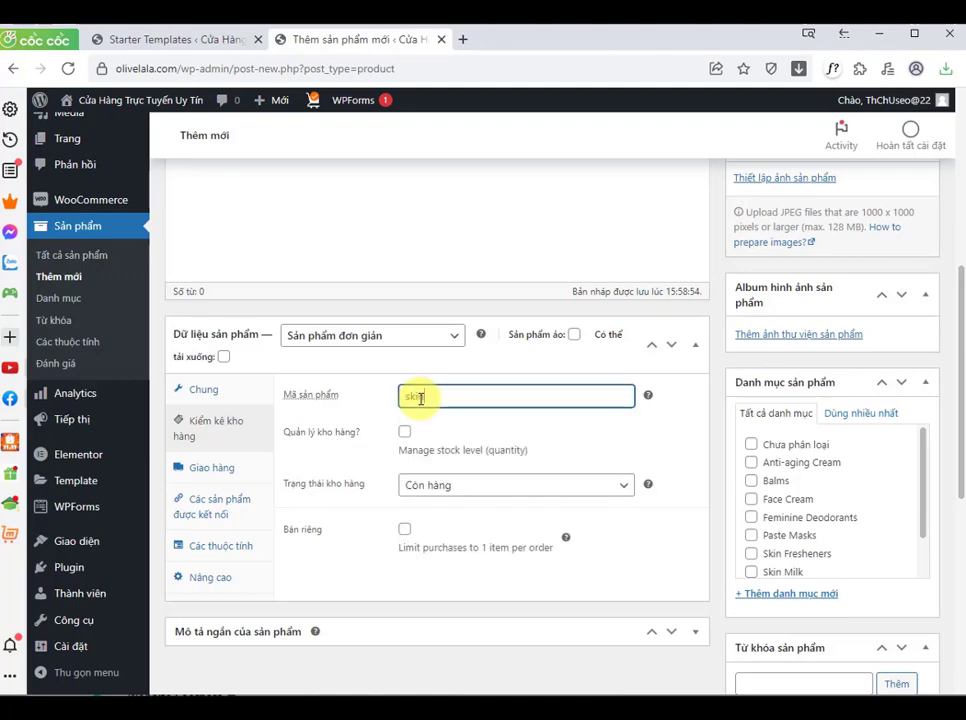
pyautogui.write('kinmilk1')
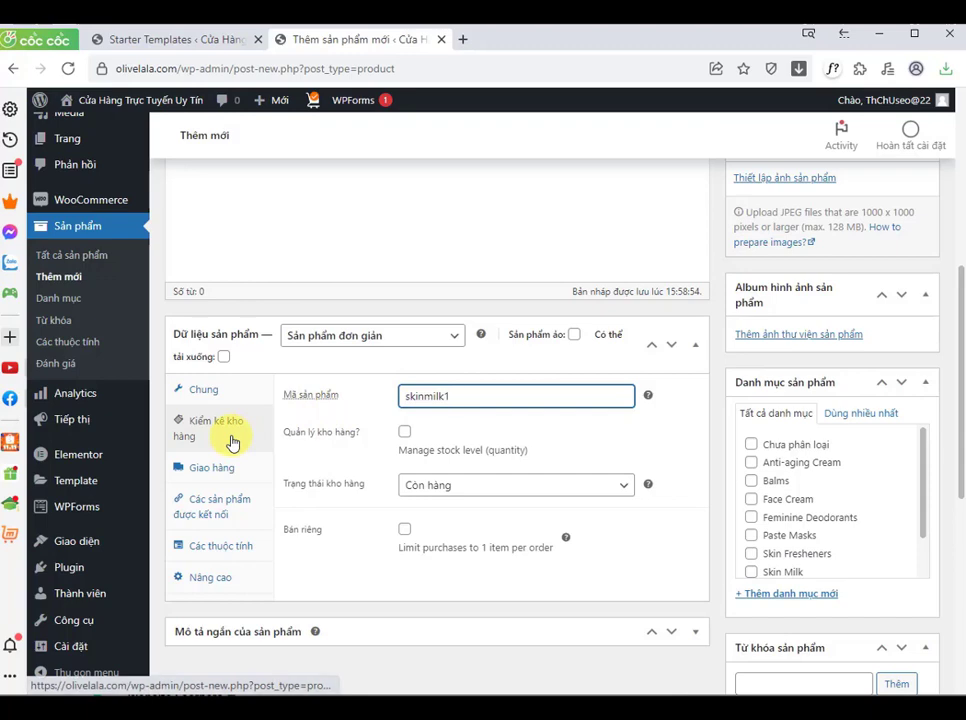
pyautogui.click(210, 396)
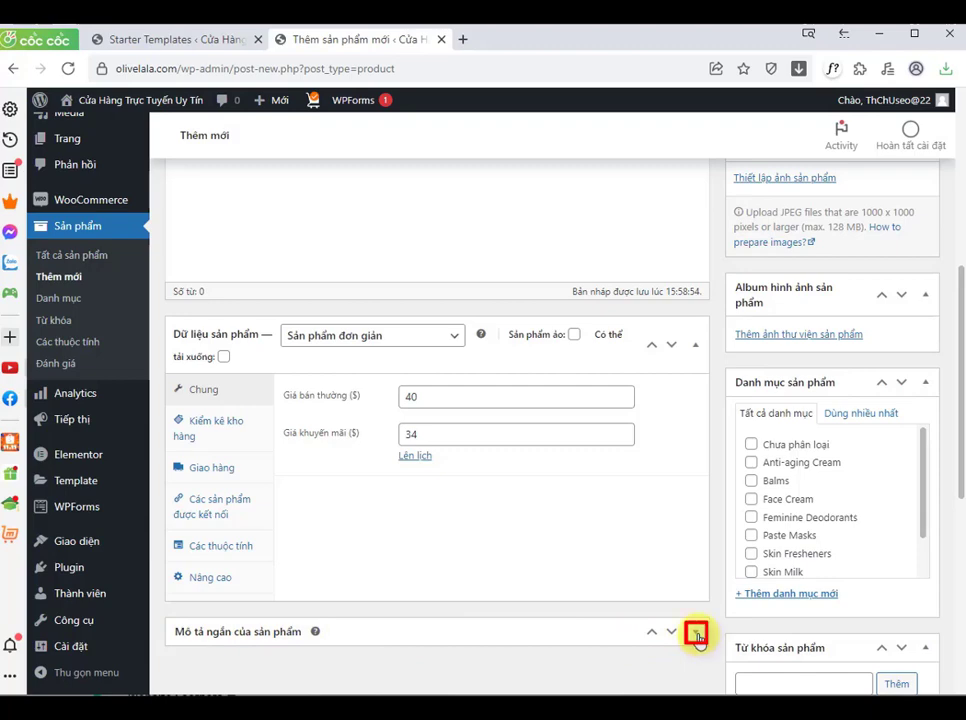
# Step: Paste a Vietnamese cosmetics paragraph into the product's short description and enlarge its editor
pyautogui.scroll(-3, 593, 578)
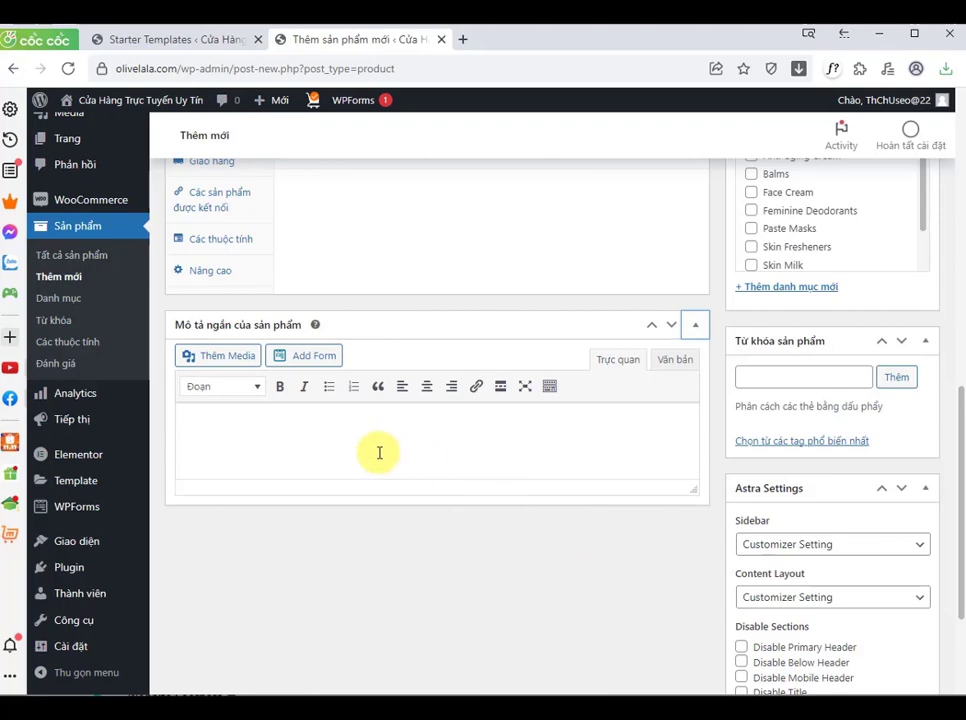
pyautogui.click(964, 460)
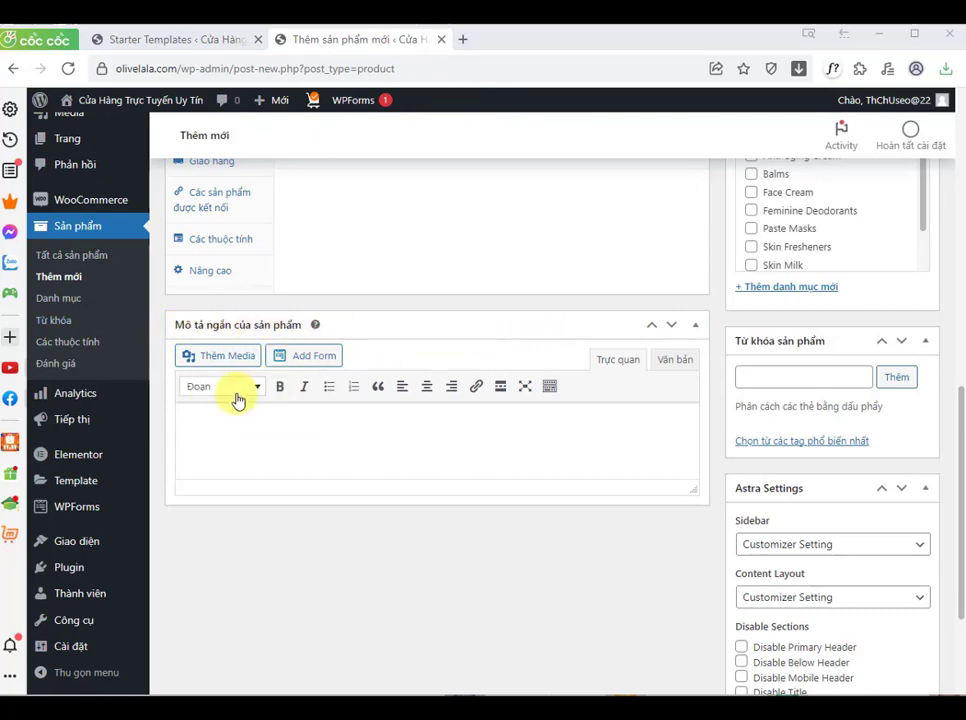
pyautogui.click(183, 423)
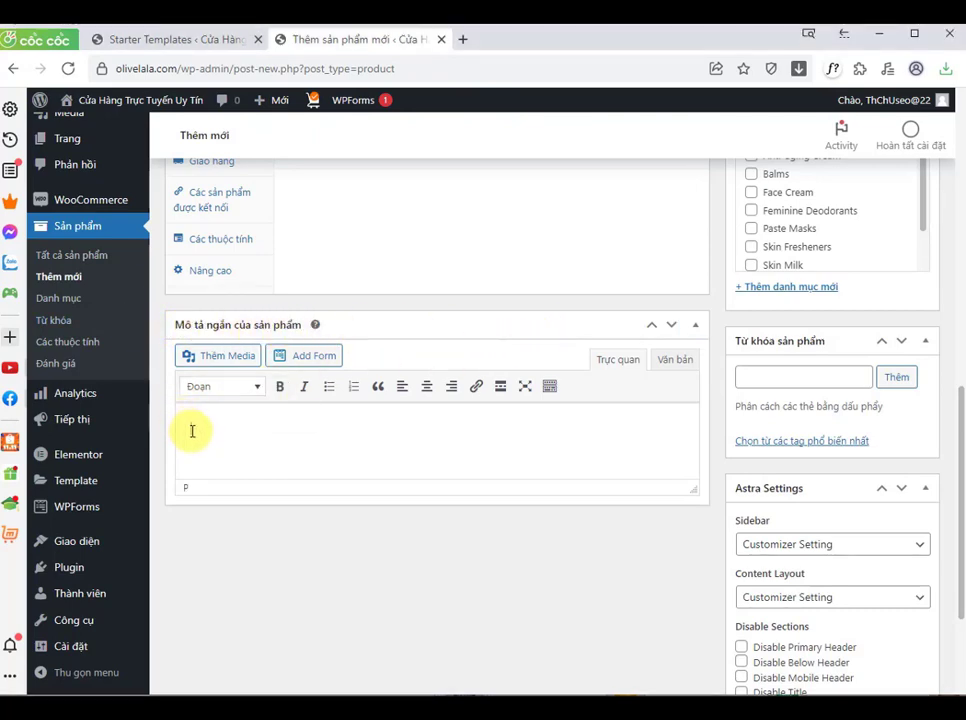
pyautogui.rightClick(192, 430)
pyautogui.click(243, 584)
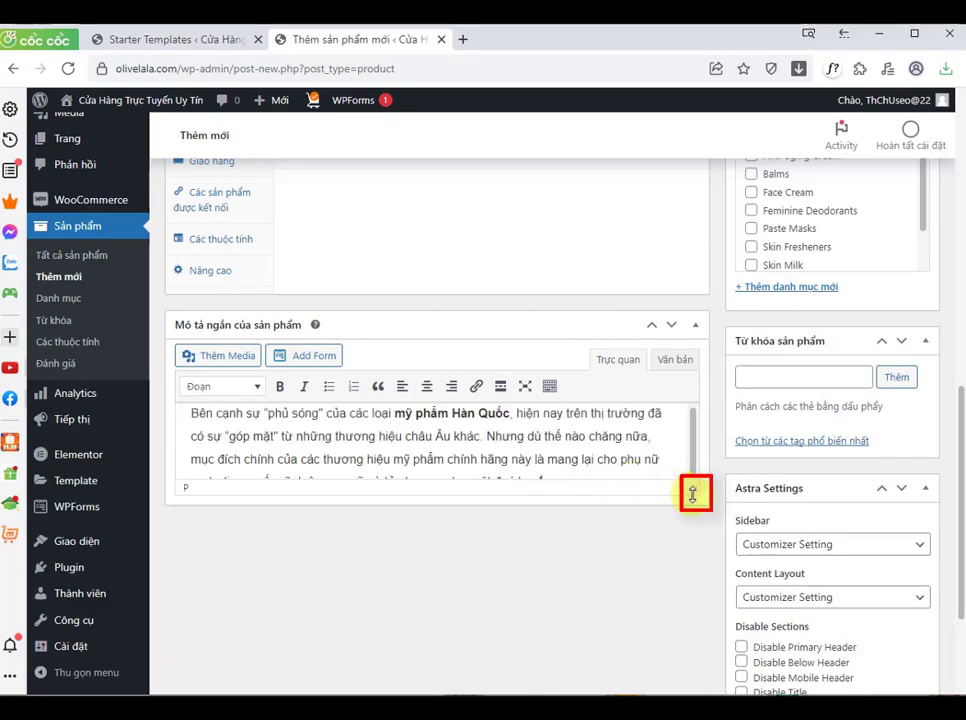
pyautogui.moveTo(693, 495); pyautogui.dragTo(693, 683)
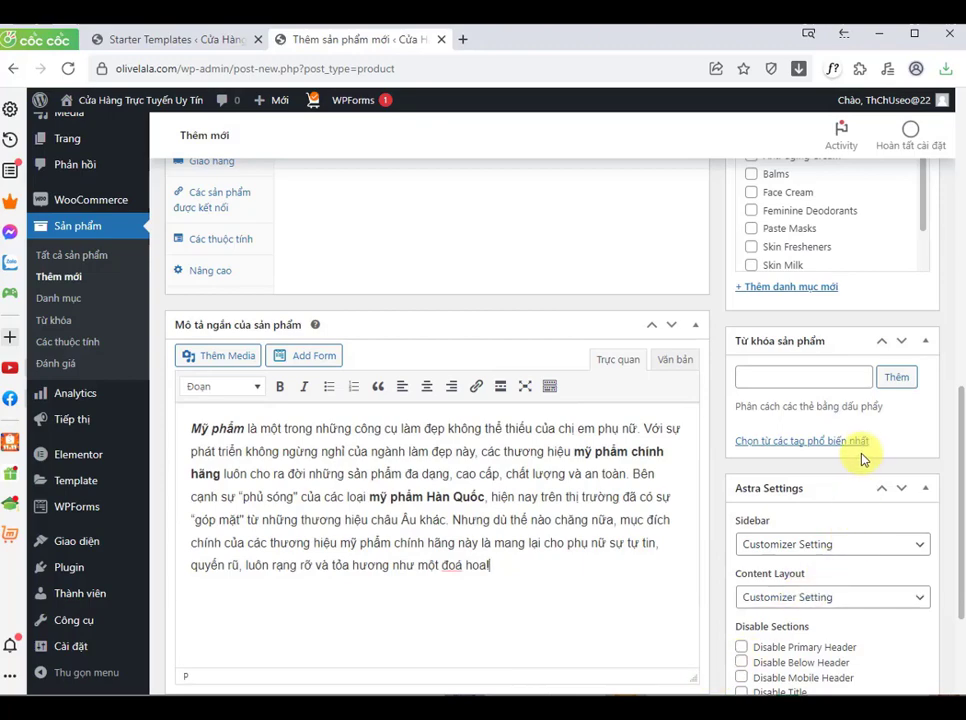
# Step: Upload the san-pham image from the computer and add it to the product gallery
pyautogui.scroll(3, 884, 316)
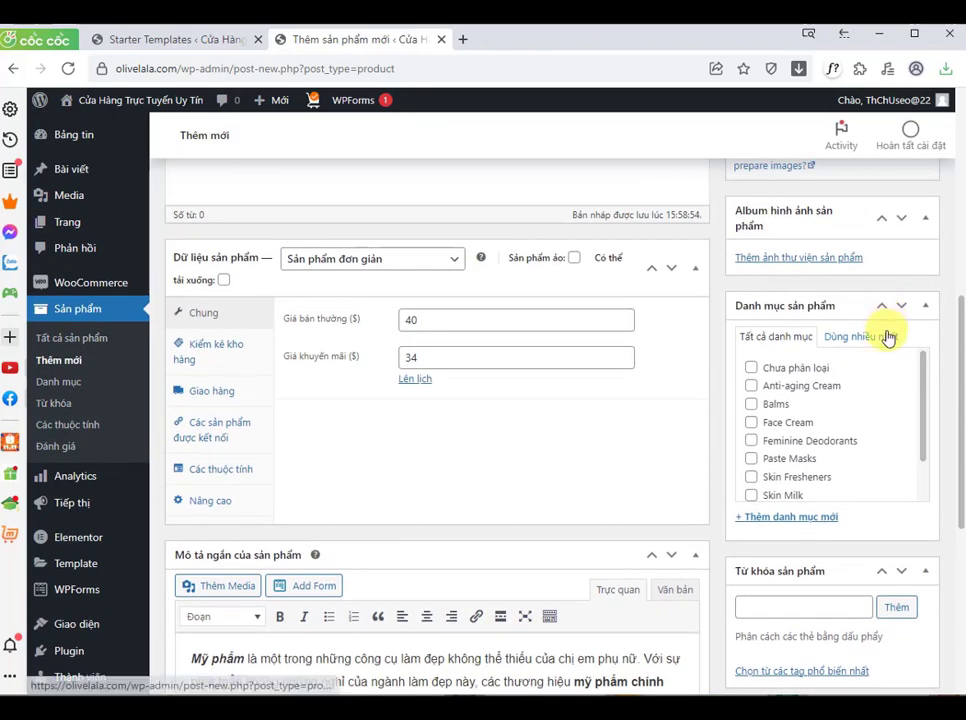
pyautogui.scroll(1, 888, 337)
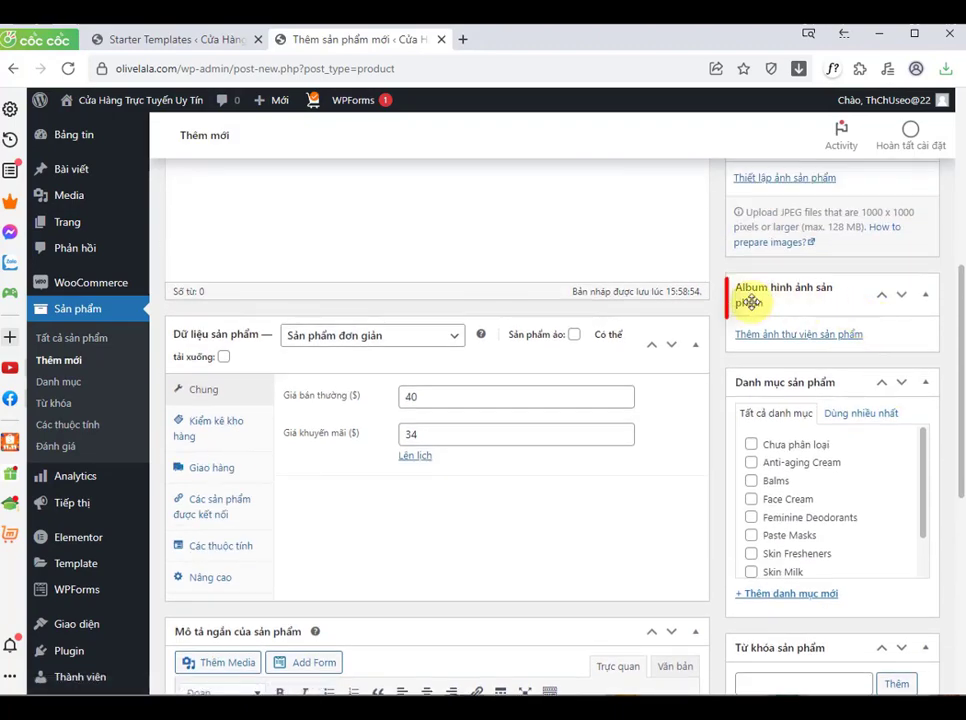
pyautogui.click(790, 335)
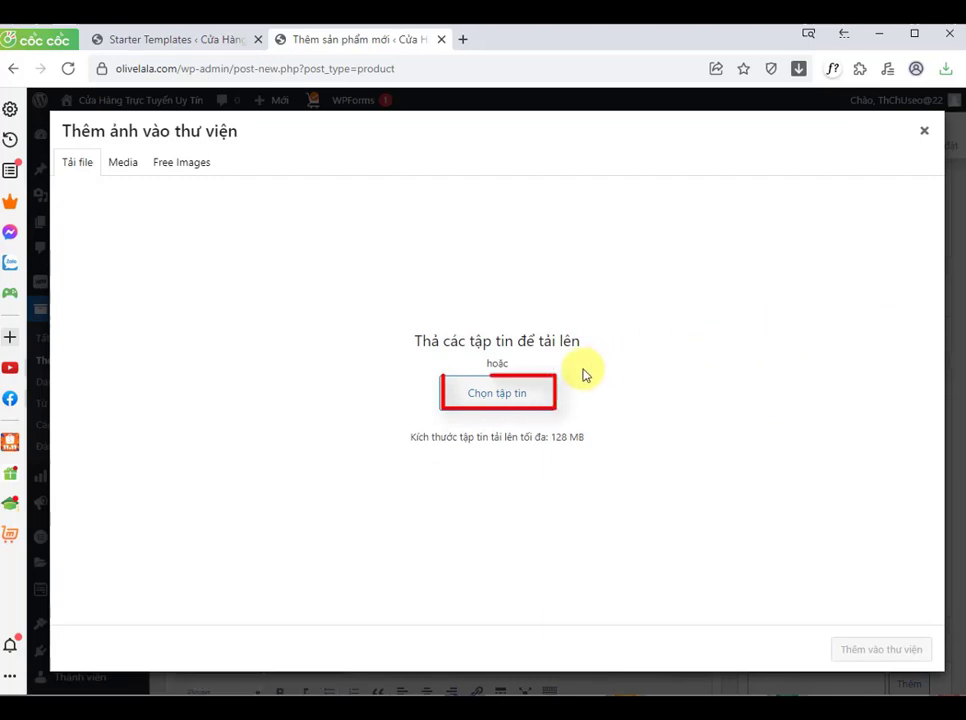
pyautogui.click(521, 395)
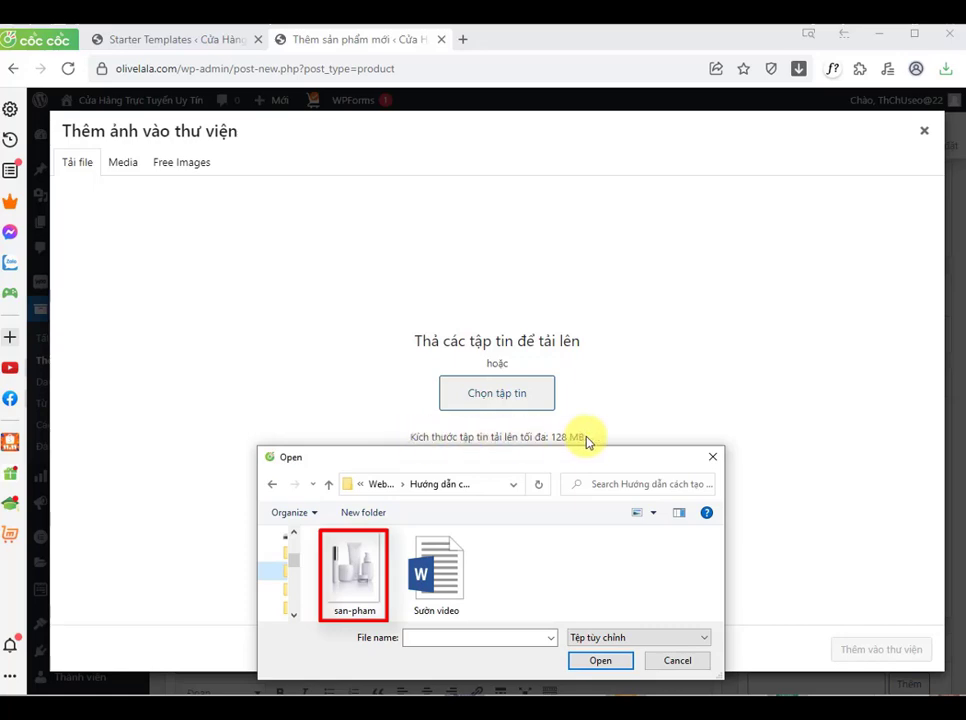
pyautogui.moveTo(347, 571); pyautogui.dragTo(495, 388)
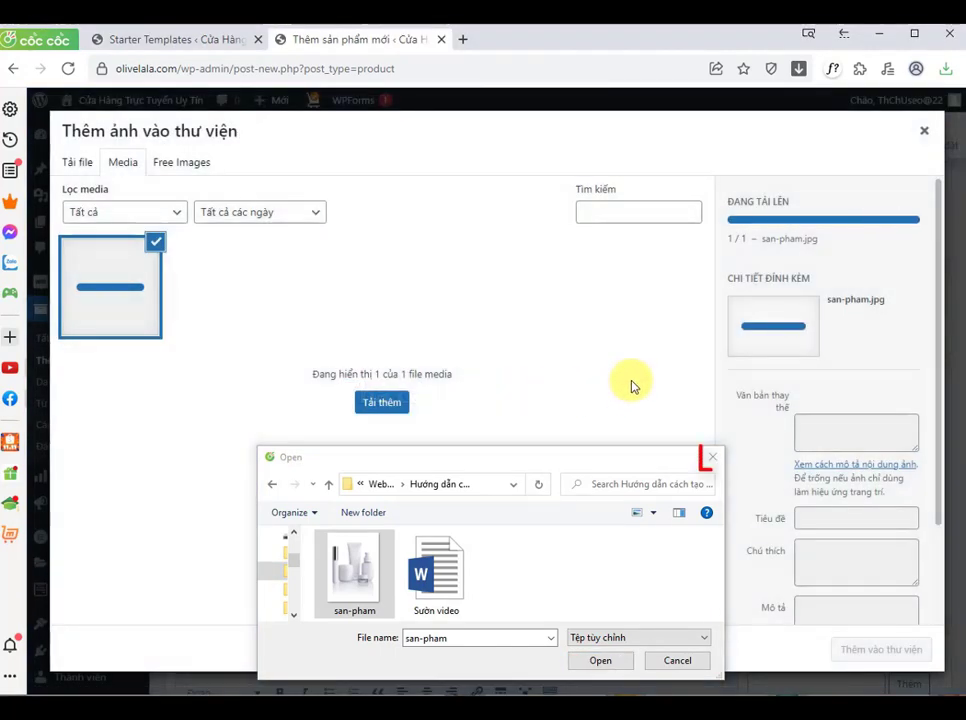
pyautogui.click(712, 456)
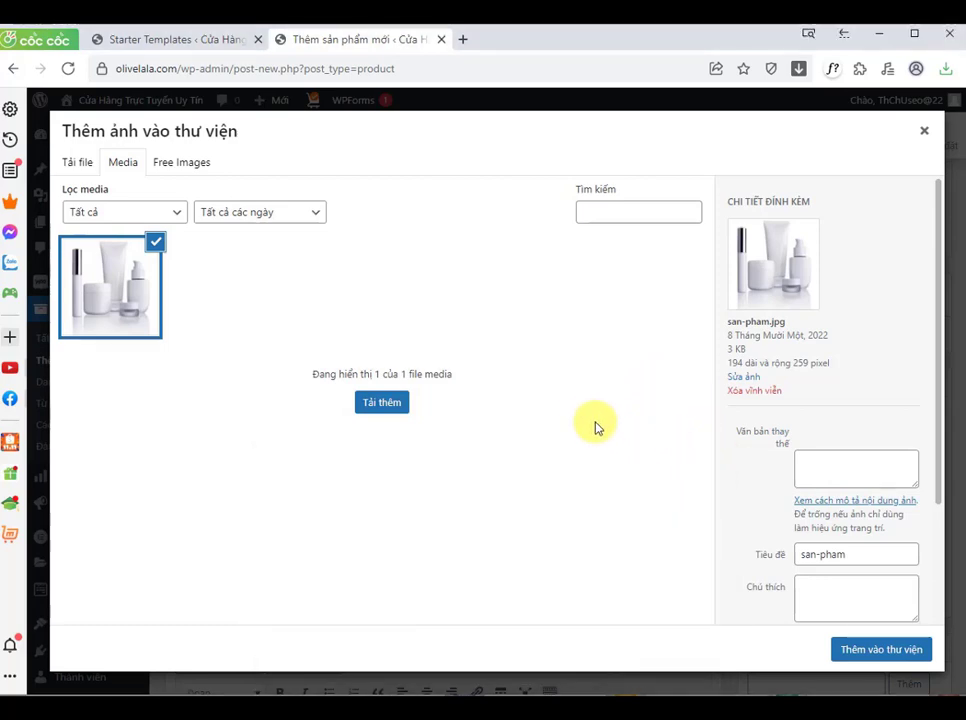
pyautogui.click(882, 655)
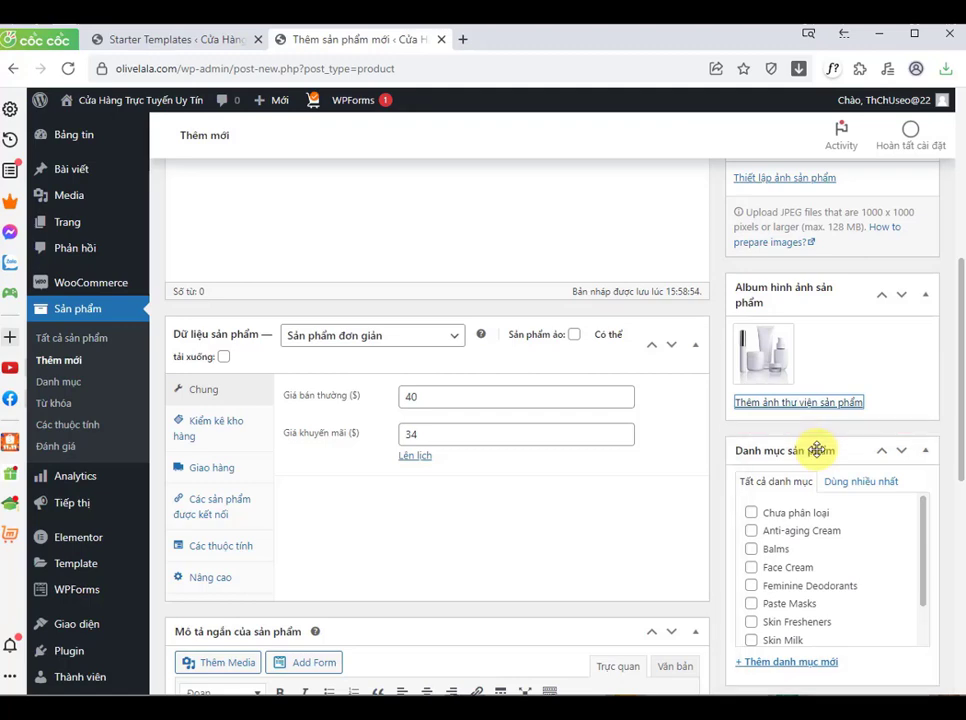
# Step: Create a new product category named Nước hoa and assign the product to it
pyautogui.scroll(-2, 766, 622)
pyautogui.click(752, 594)
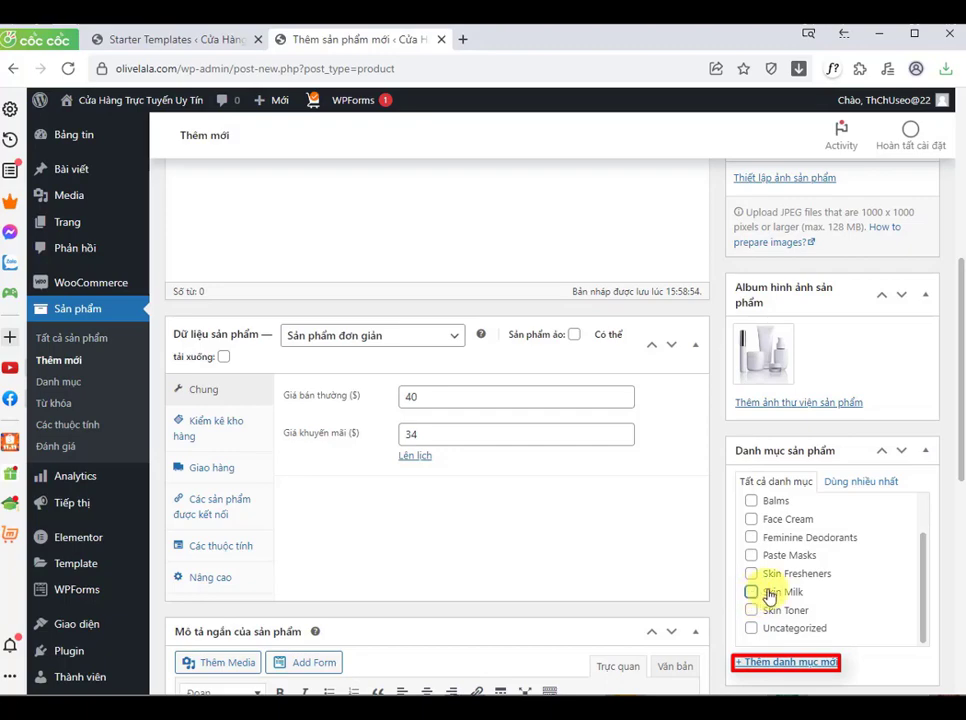
pyautogui.click(785, 662)
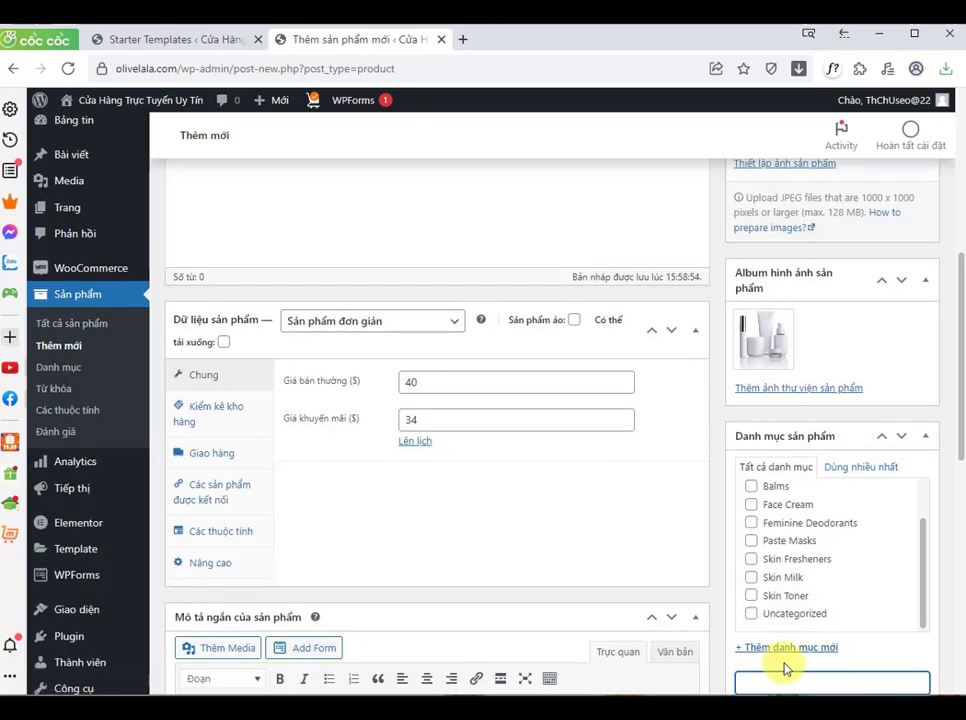
pyautogui.scroll(-1, 785, 669)
pyautogui.click(791, 610)
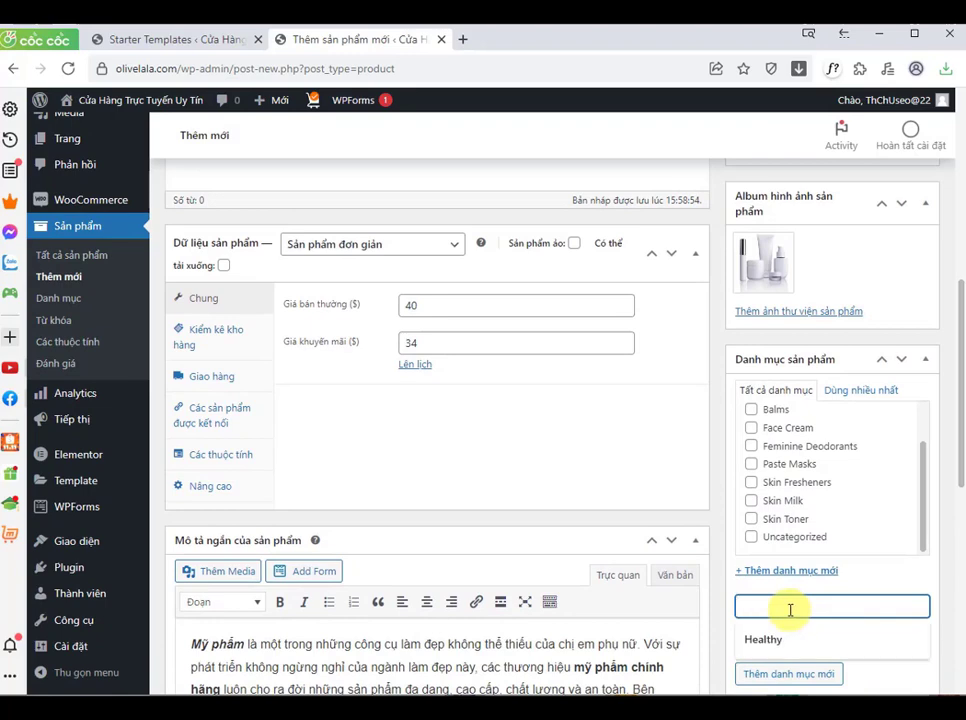
pyautogui.write('nước hoa')
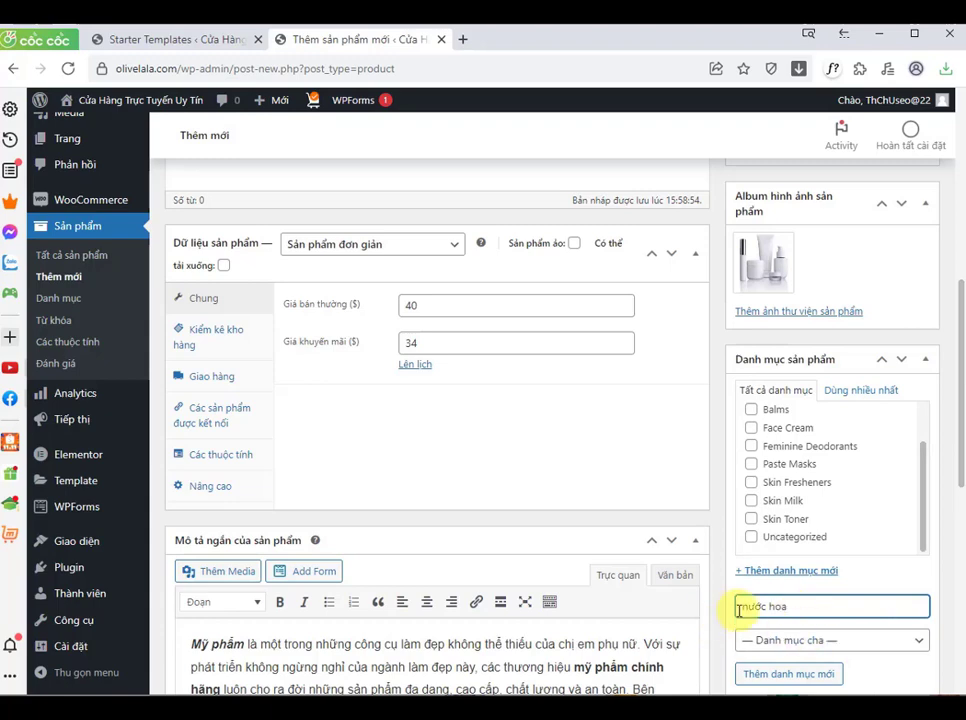
pyautogui.press('BackSpace')
pyautogui.write('N')
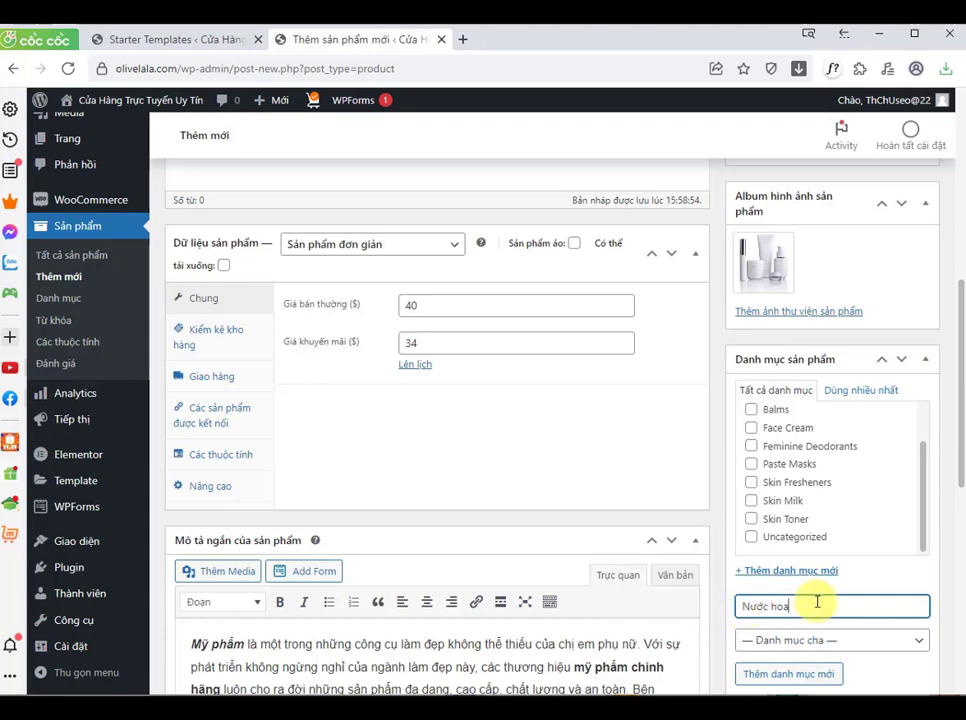
pyautogui.click(882, 670)
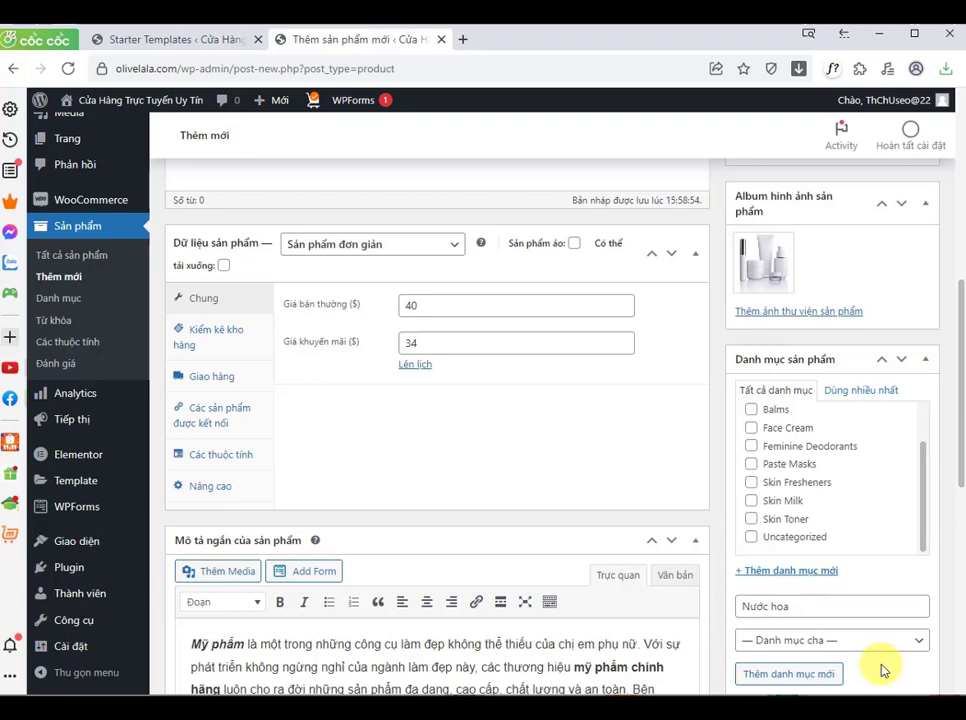
pyautogui.click(788, 676)
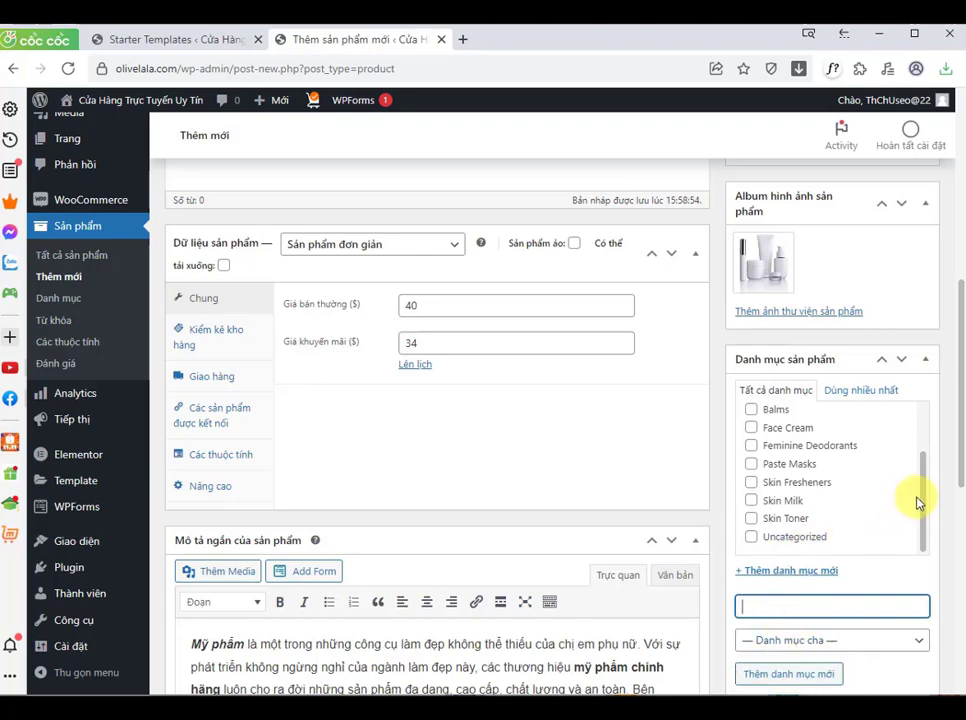
pyautogui.moveTo(923, 485); pyautogui.dragTo(923, 441)
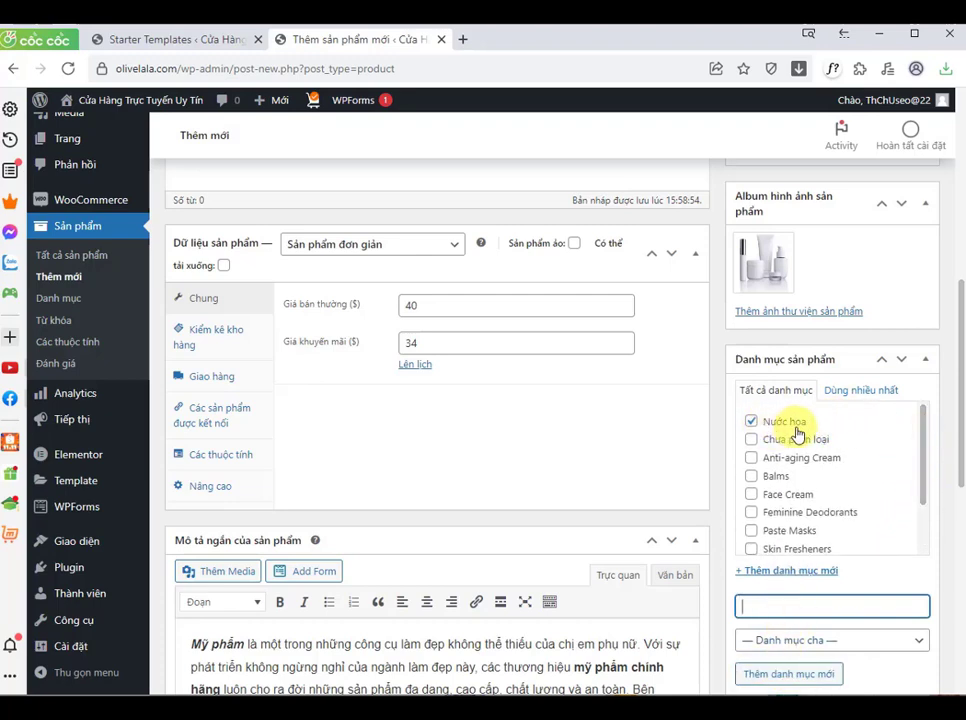
# Step: Remove the san-pham image from the product gallery
pyautogui.scroll(3, 873, 320)
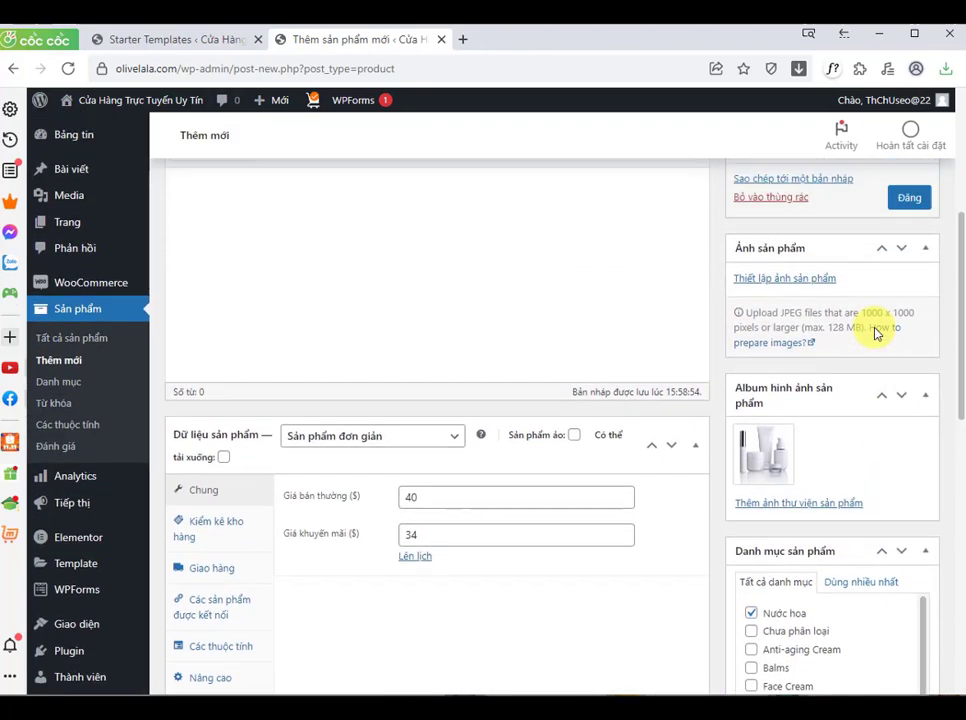
pyautogui.scroll(2, 873, 333)
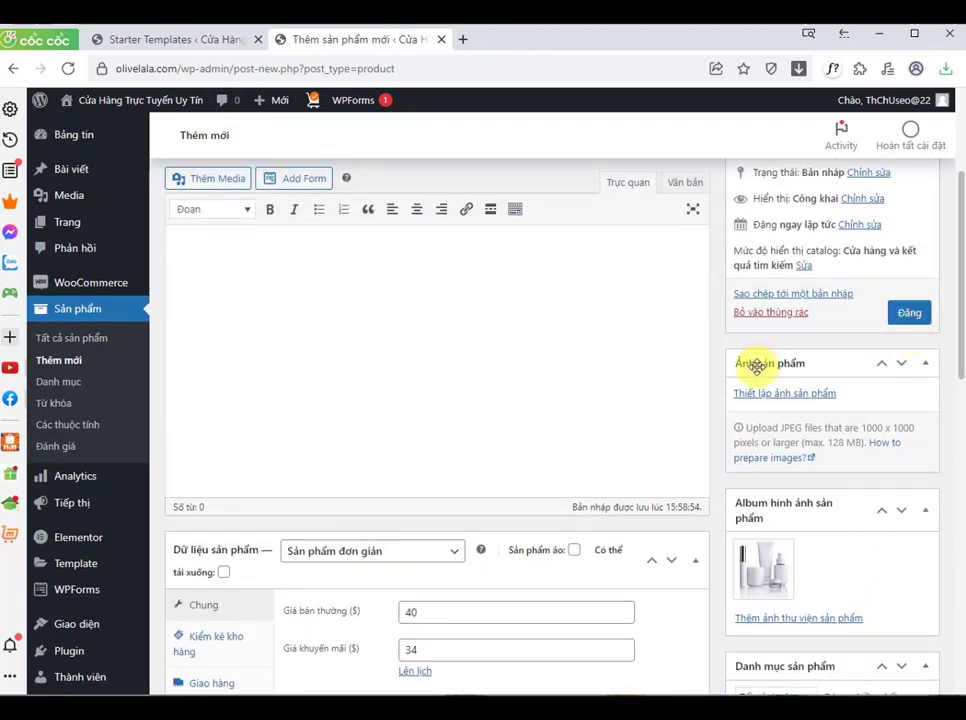
pyautogui.moveTo(791, 553)
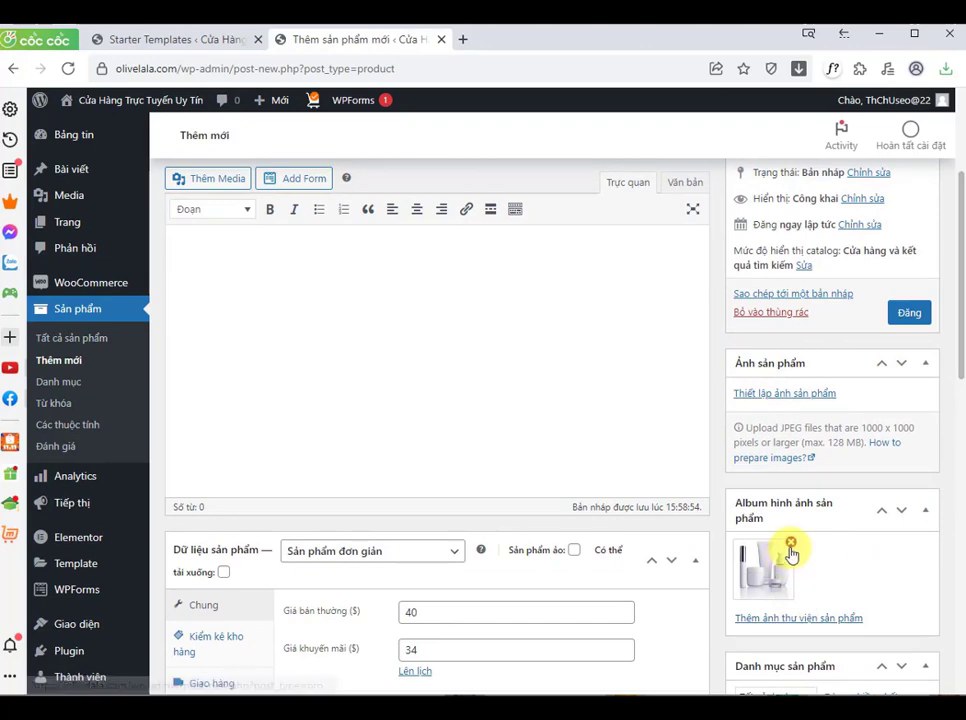
pyautogui.click(791, 546)
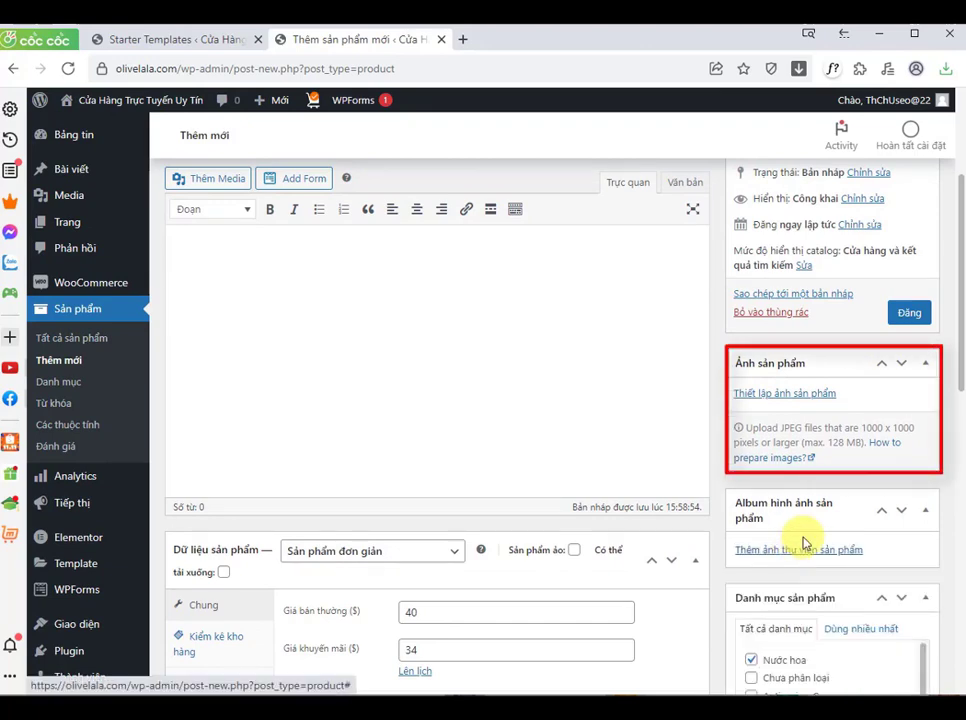
# Step: Set the san-pham image as the featured product image and publish the product
pyautogui.click(808, 395)
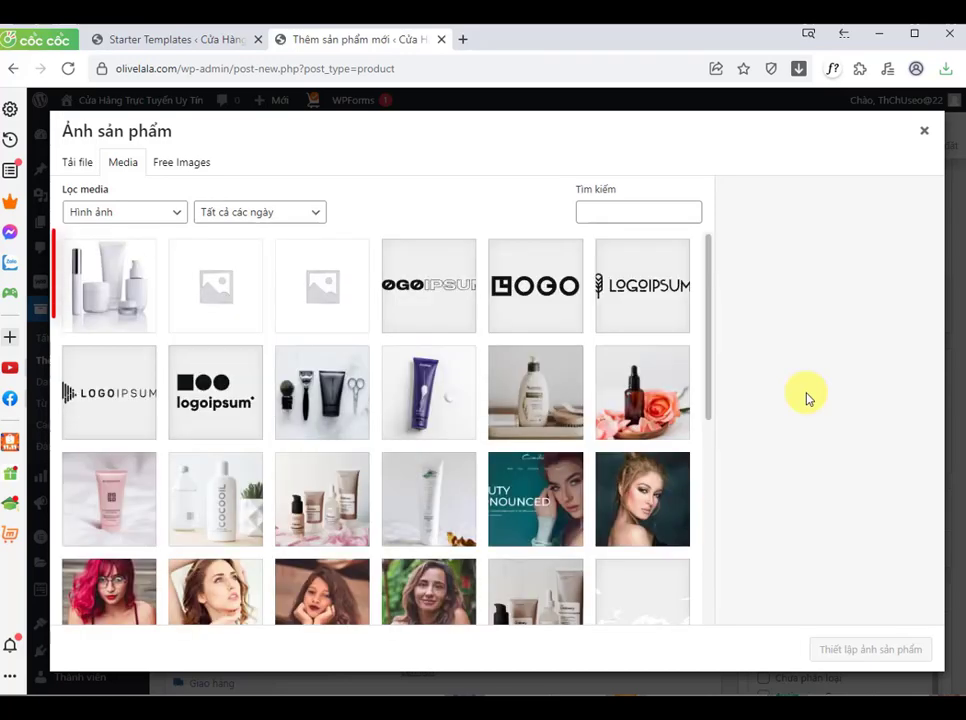
pyautogui.click(108, 306)
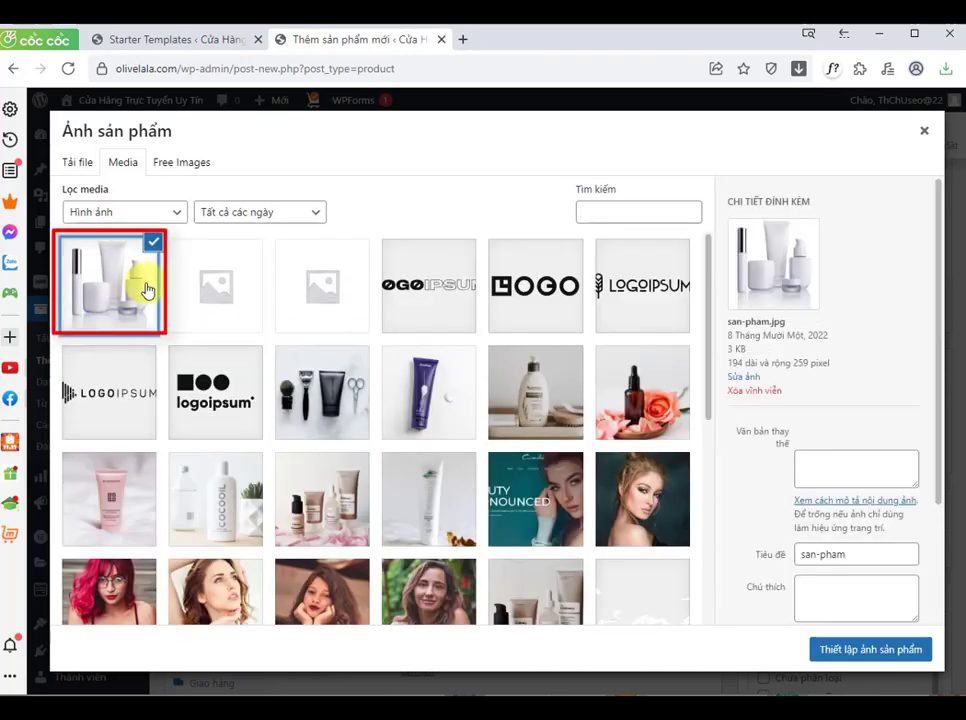
pyautogui.click(852, 650)
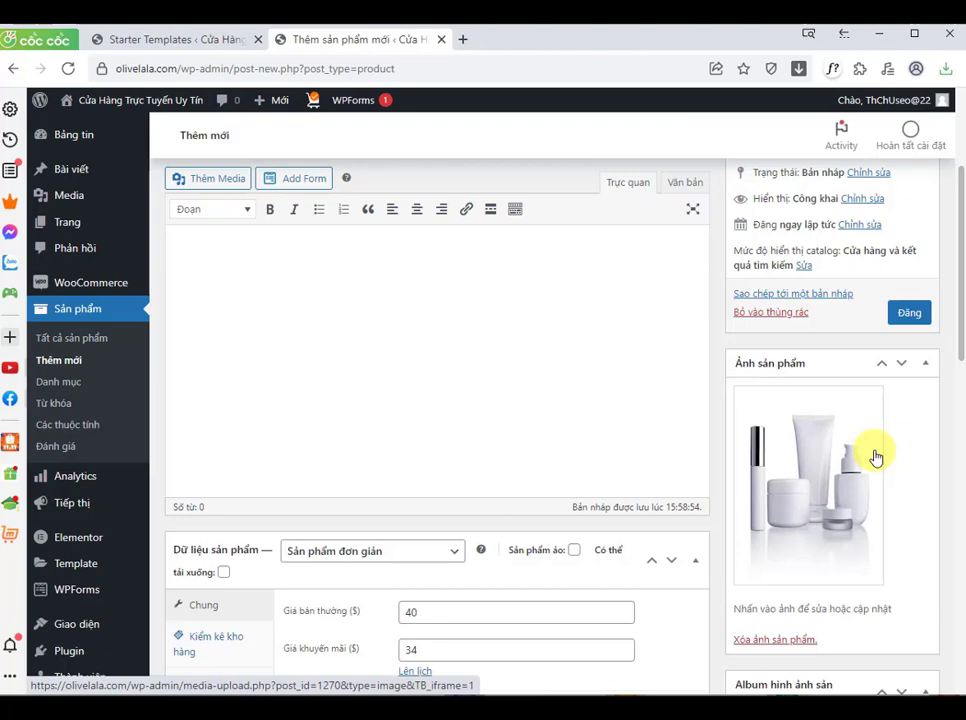
pyautogui.click(910, 322)
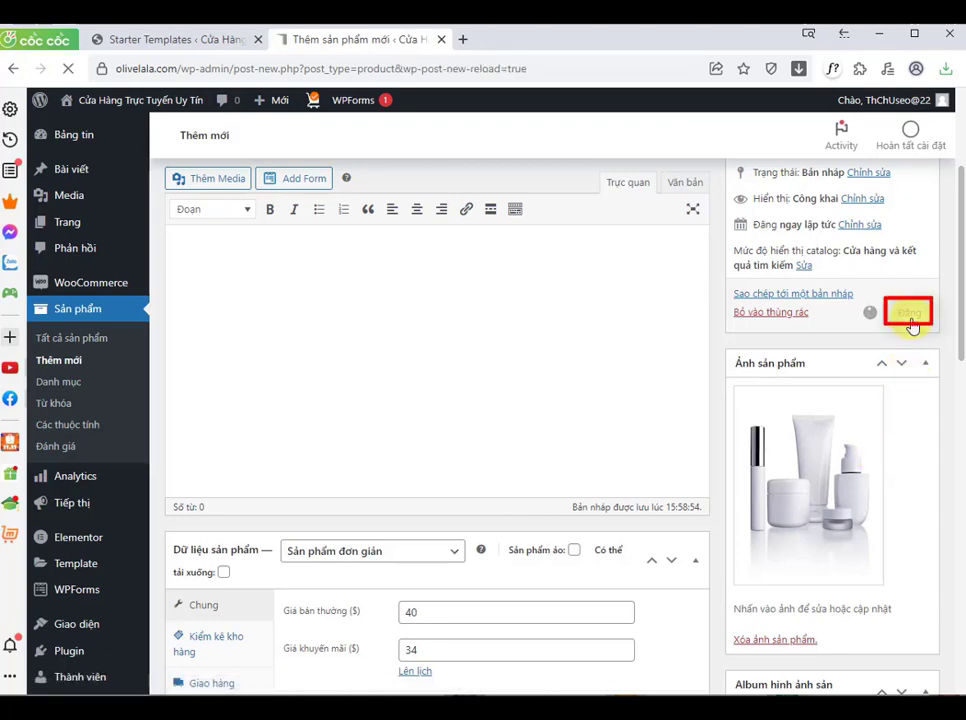
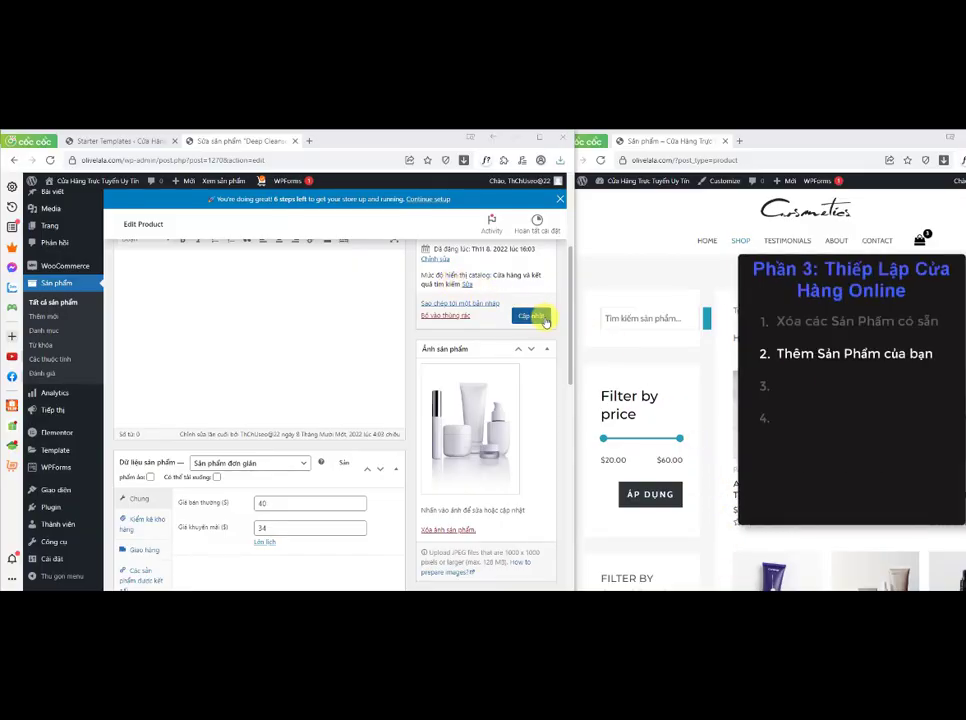
# Step: Open the Deep Cleanser product page from the shop and examine how its price currency is displayed
pyautogui.click(739, 242)
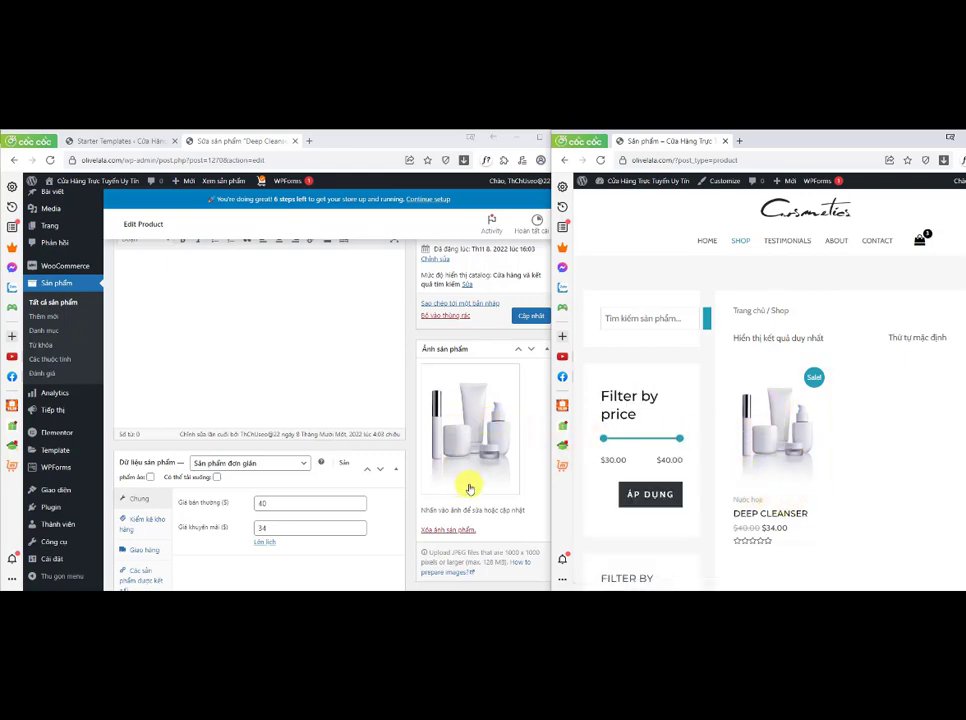
pyautogui.click(745, 476)
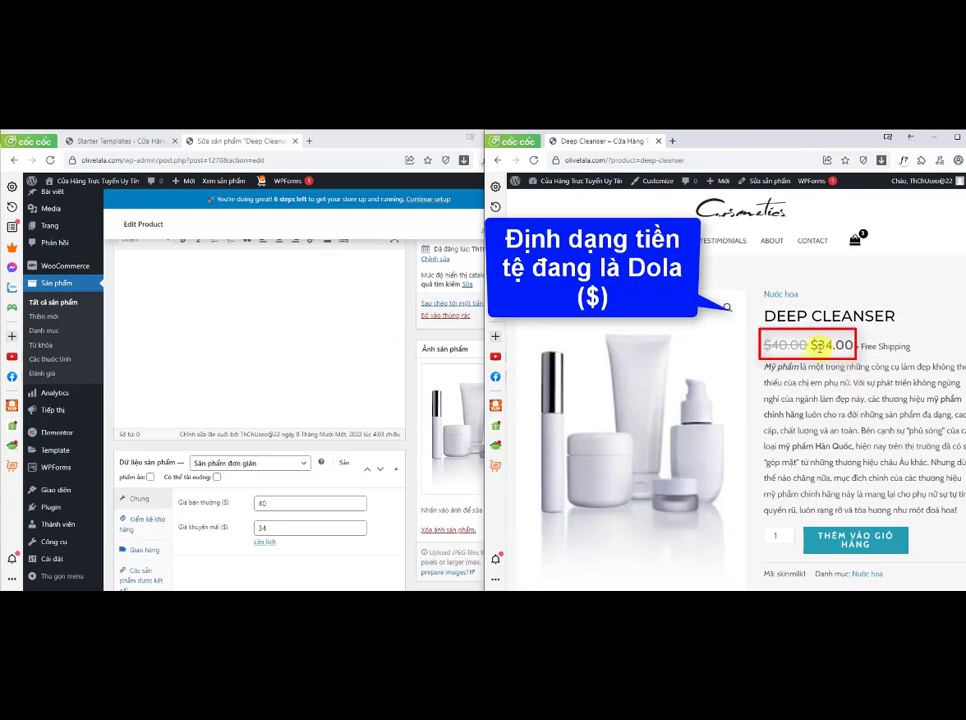
pyautogui.moveTo(828, 345); pyautogui.dragTo(857, 346)
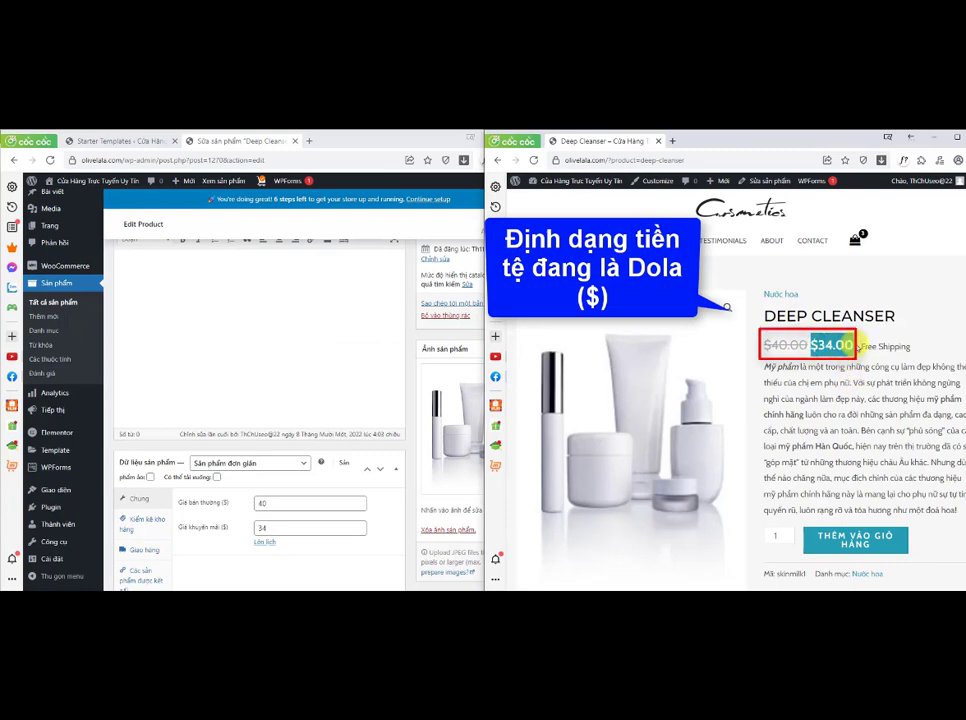
pyautogui.click(832, 415)
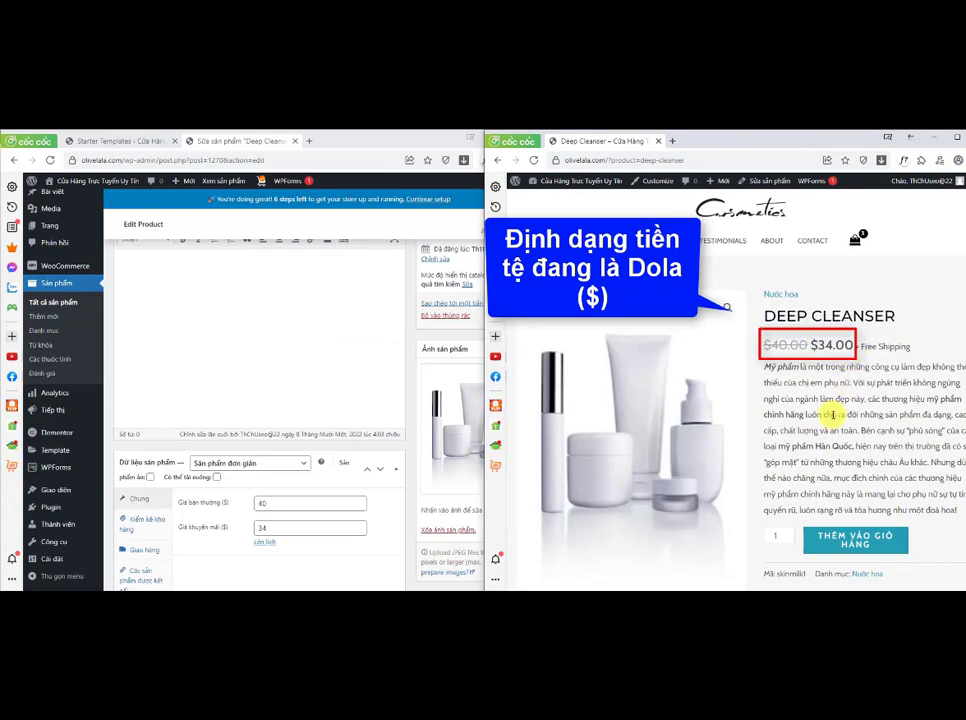
# Step: Open the WooCommerce general settings and set the currency to Đồng Việt Nam (₫) with currency position Phải
pyautogui.click(386, 142)
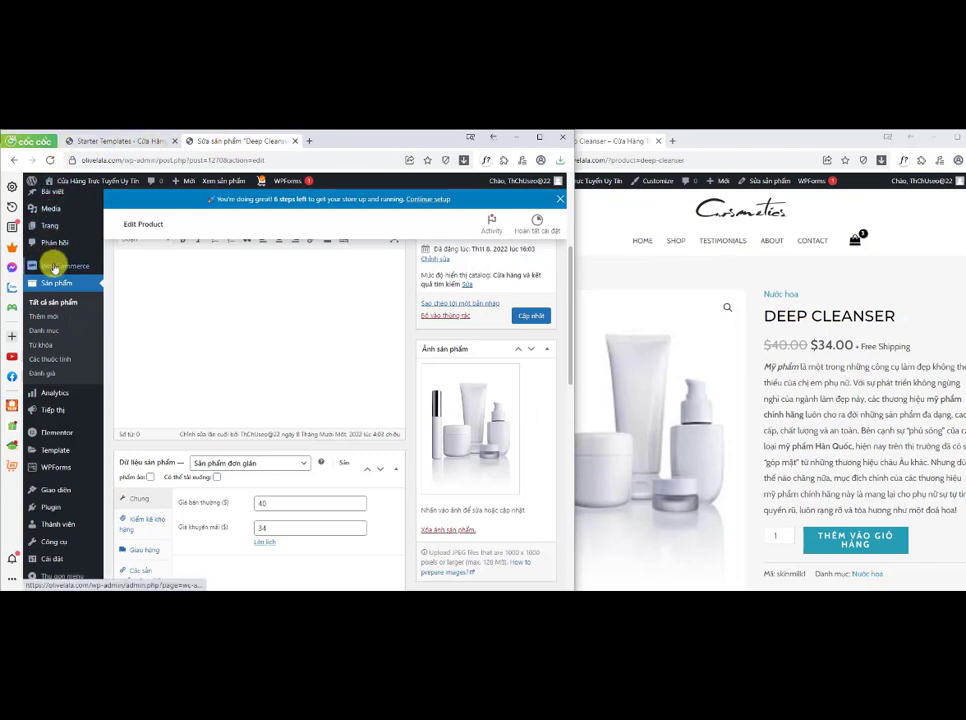
pyautogui.moveTo(86, 265)
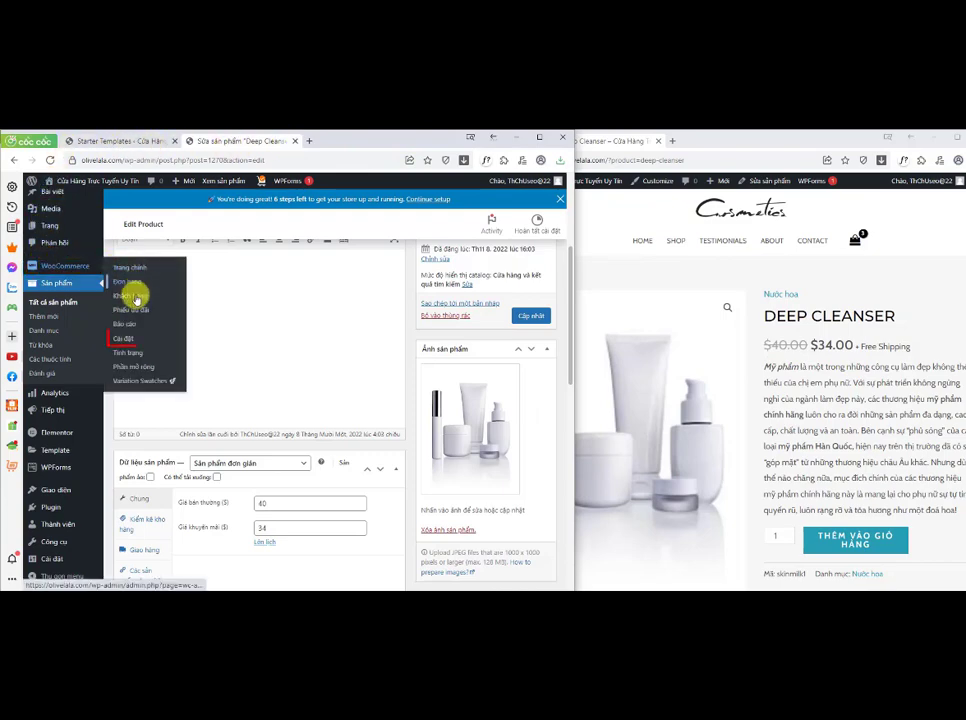
pyautogui.click(136, 339)
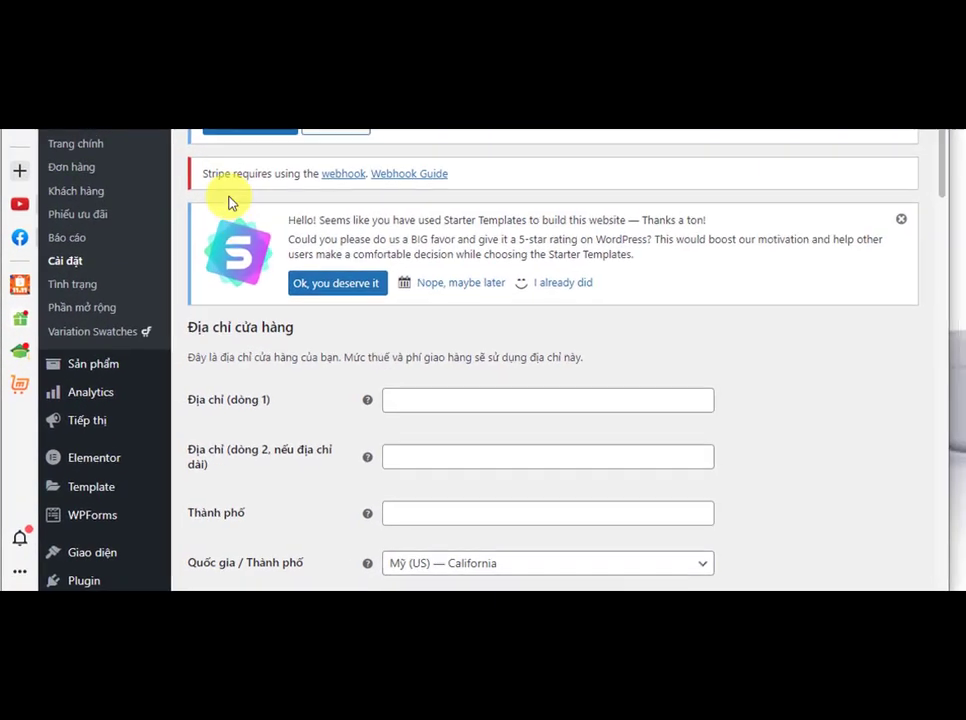
pyautogui.moveTo(961, 110); pyautogui.dragTo(951, 328)
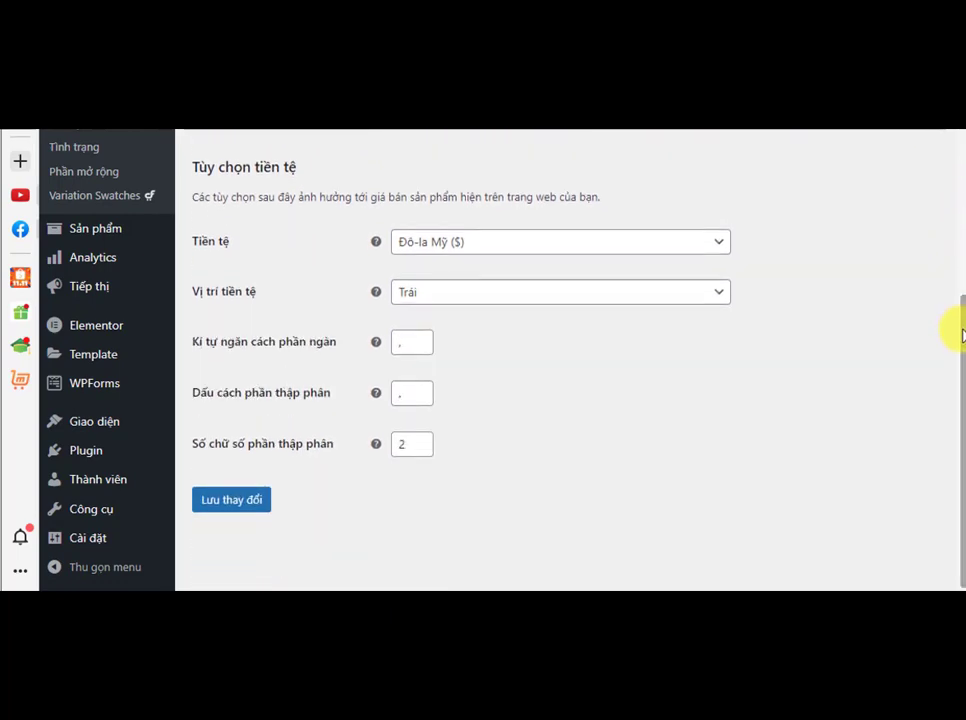
pyautogui.moveTo(298, 167); pyautogui.dragTo(185, 168)
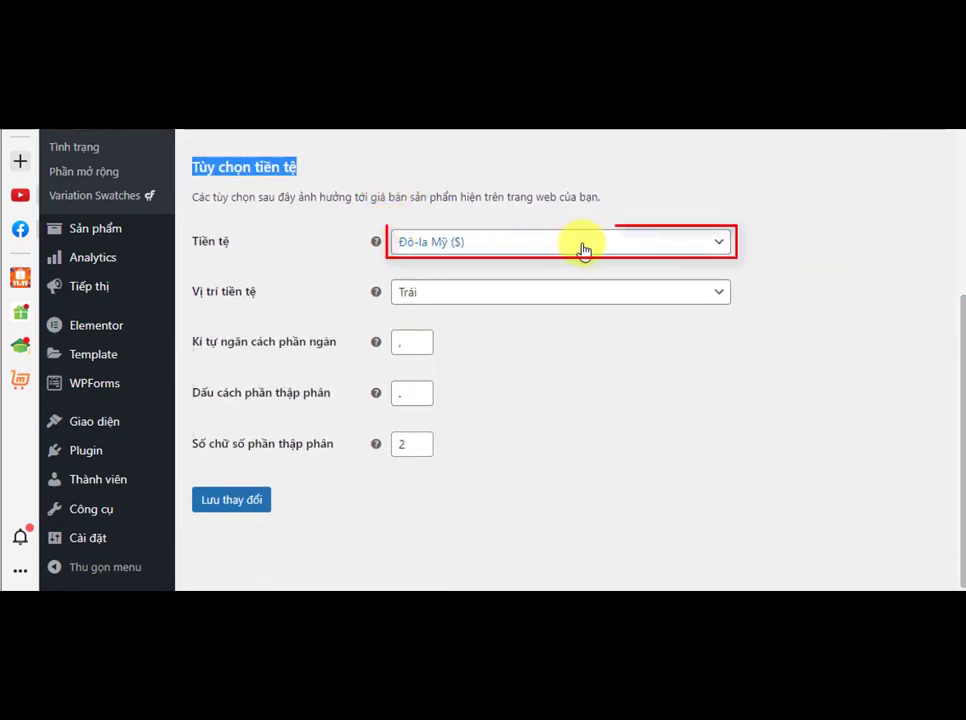
pyautogui.click(719, 248)
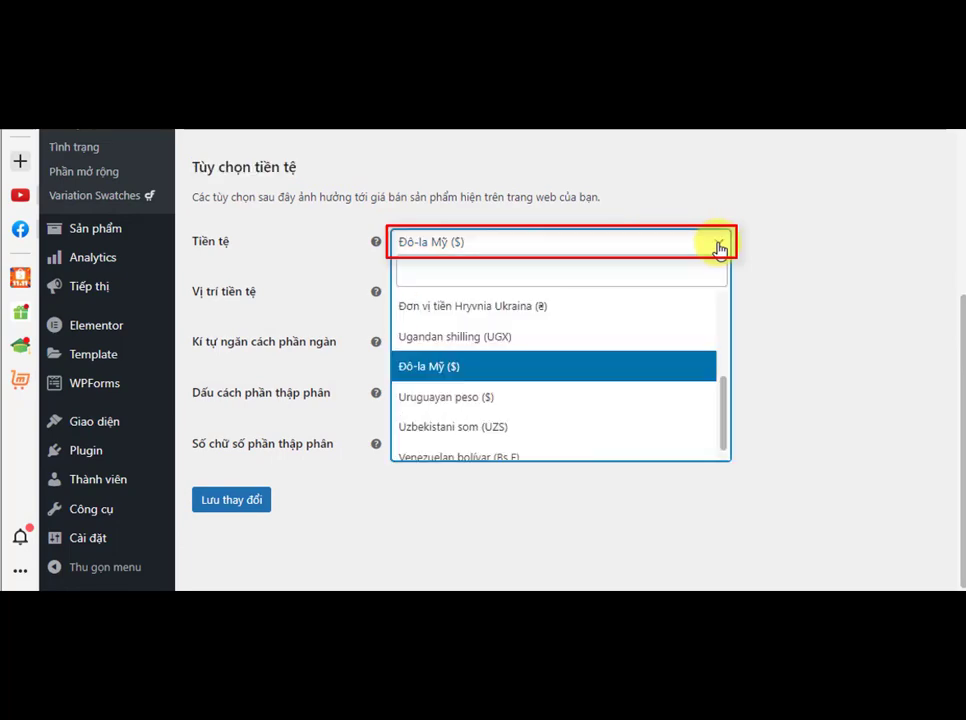
pyautogui.moveTo(723, 391); pyautogui.dragTo(723, 405)
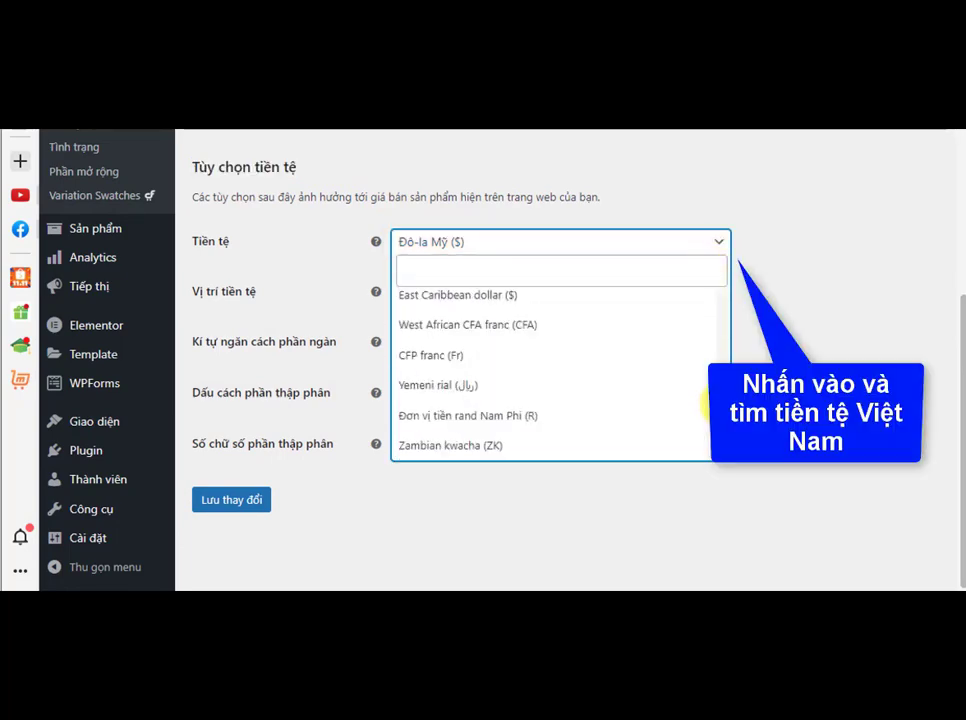
pyautogui.click(415, 273)
pyautogui.write('V')
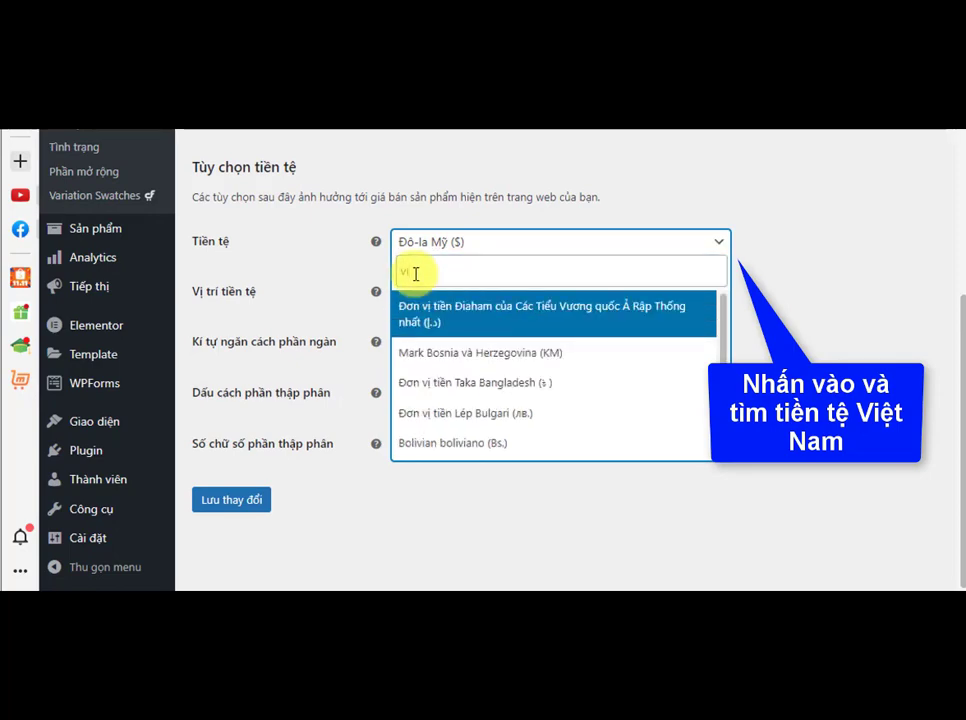
pyautogui.write('iệt')
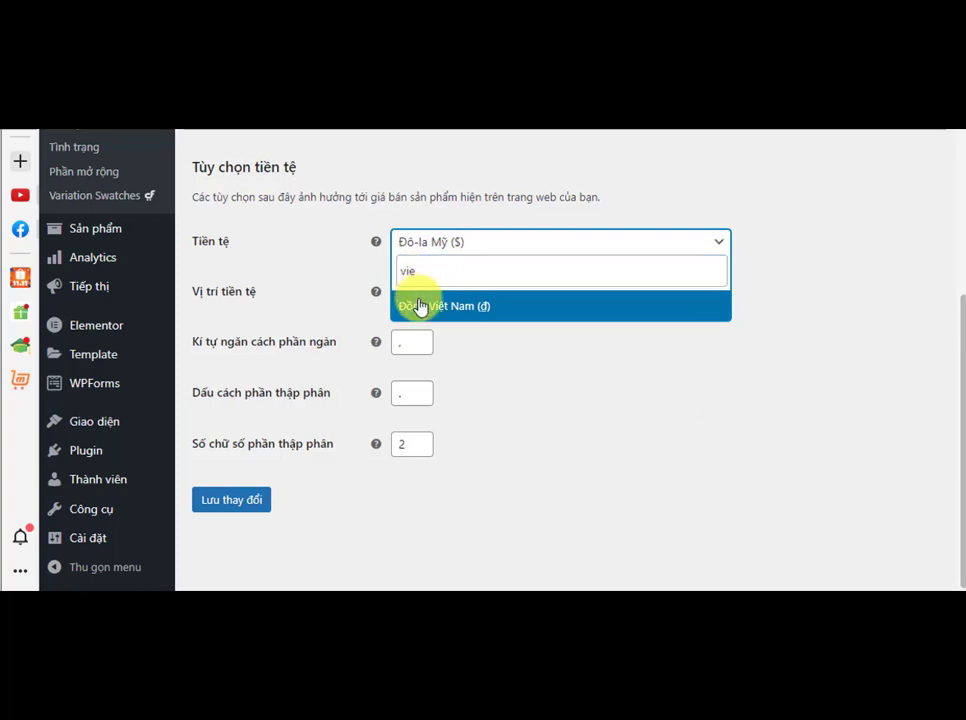
pyautogui.click(420, 305)
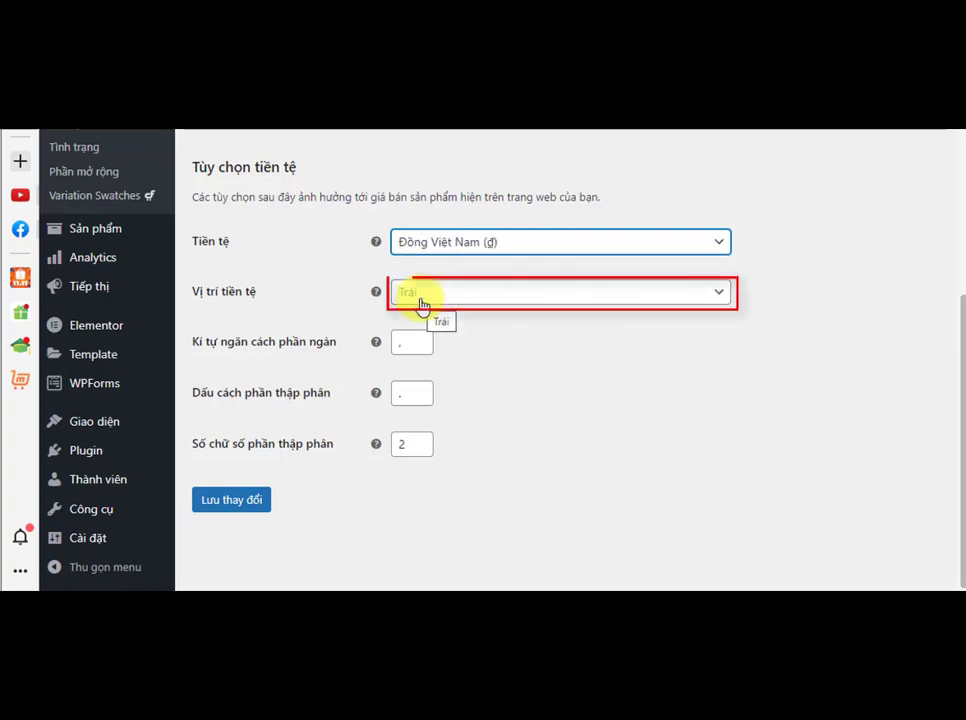
pyautogui.click(421, 304)
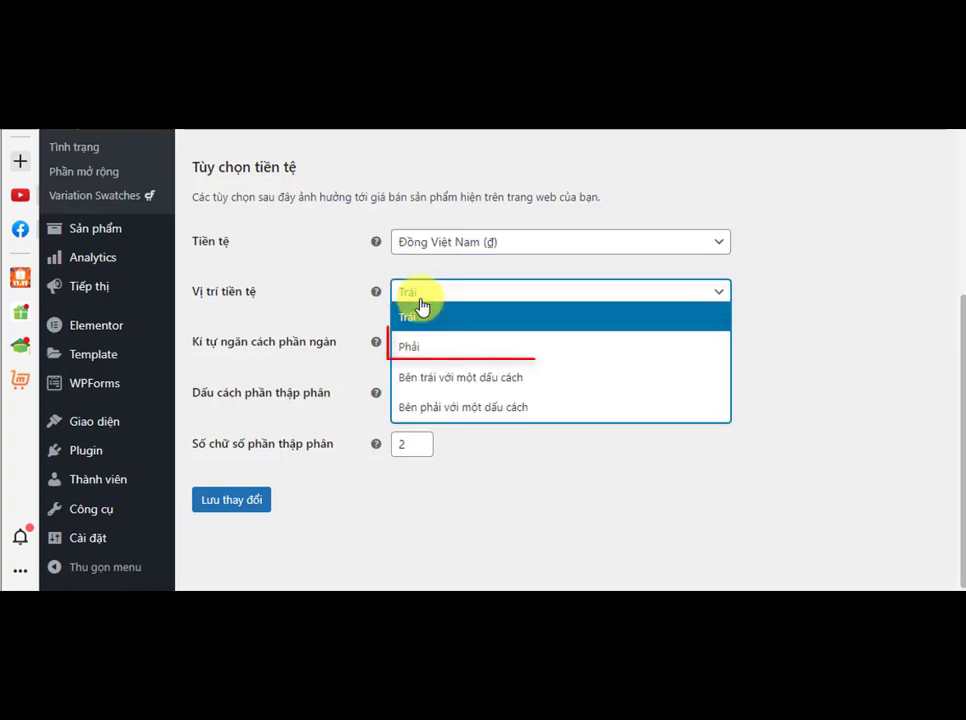
pyautogui.click(429, 341)
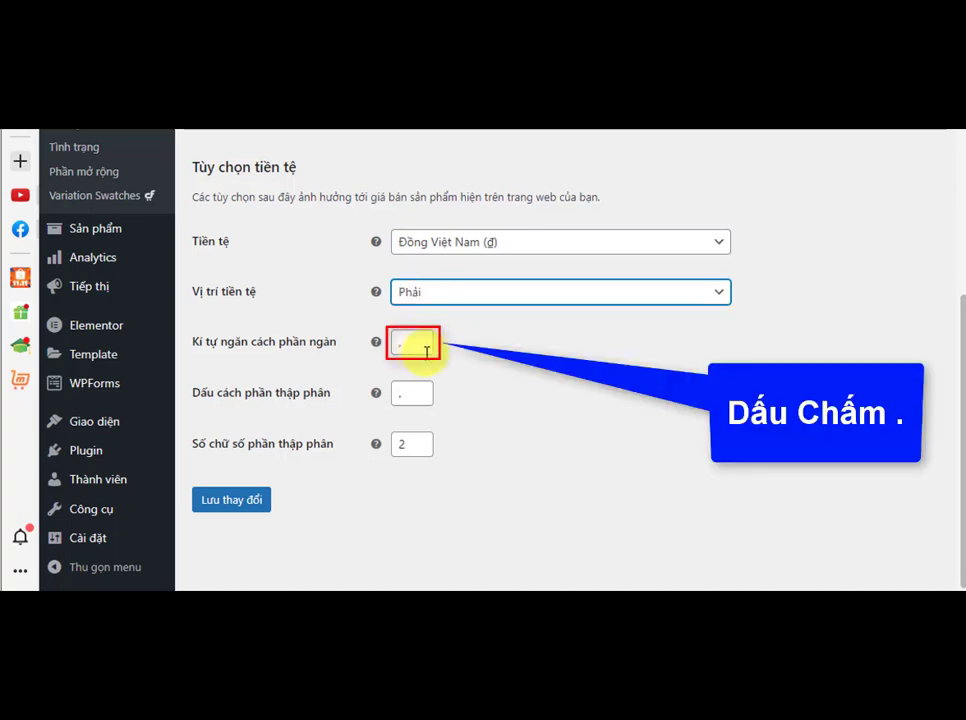
# Step: Set the thousand separator to ".", the decimal separator to ",", decimals to 0, and save the settings
pyautogui.click(403, 344)
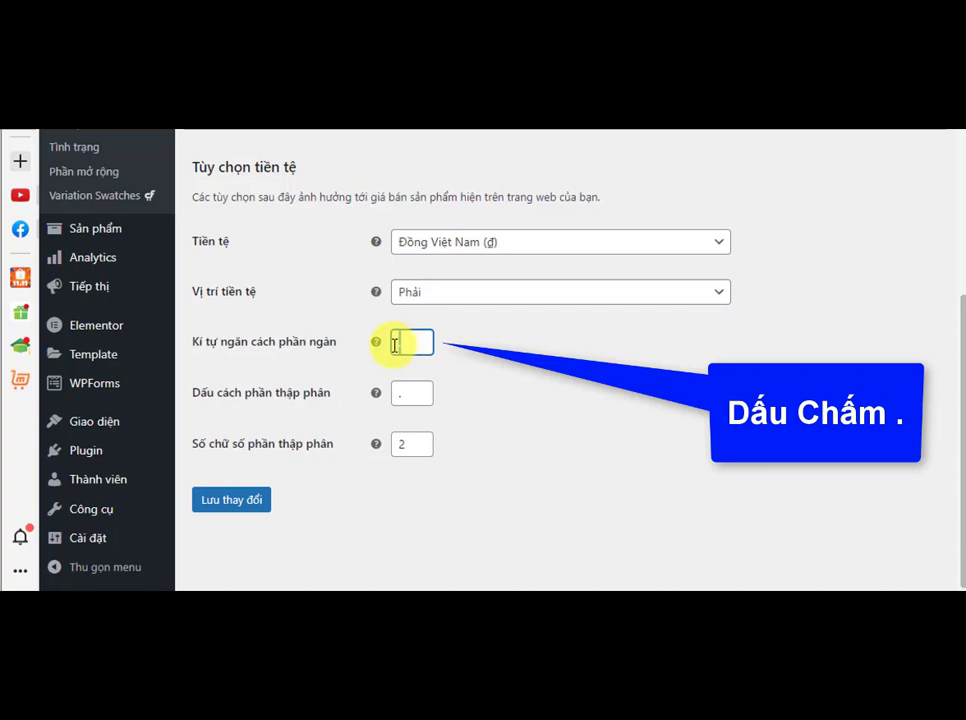
pyautogui.write('.')
pyautogui.click(401, 395)
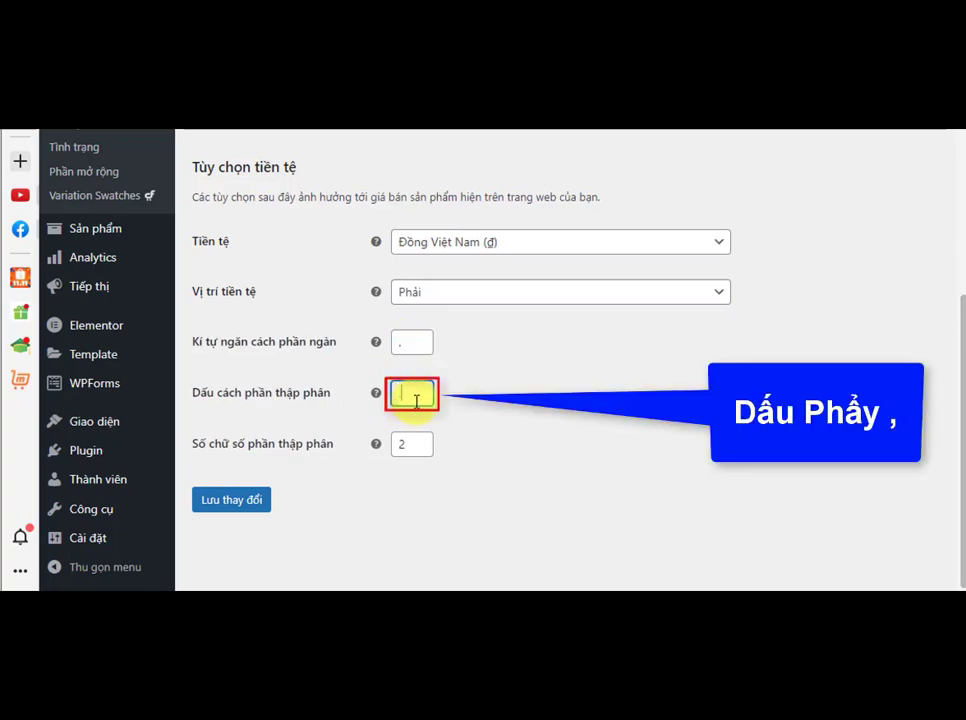
pyautogui.write(',')
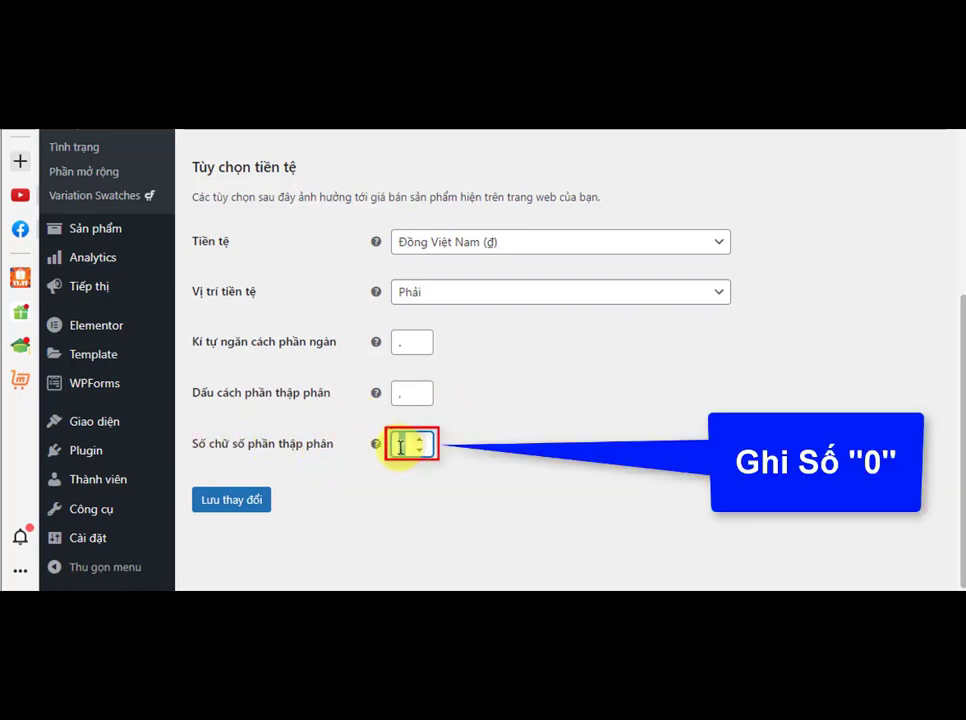
pyautogui.write('0')
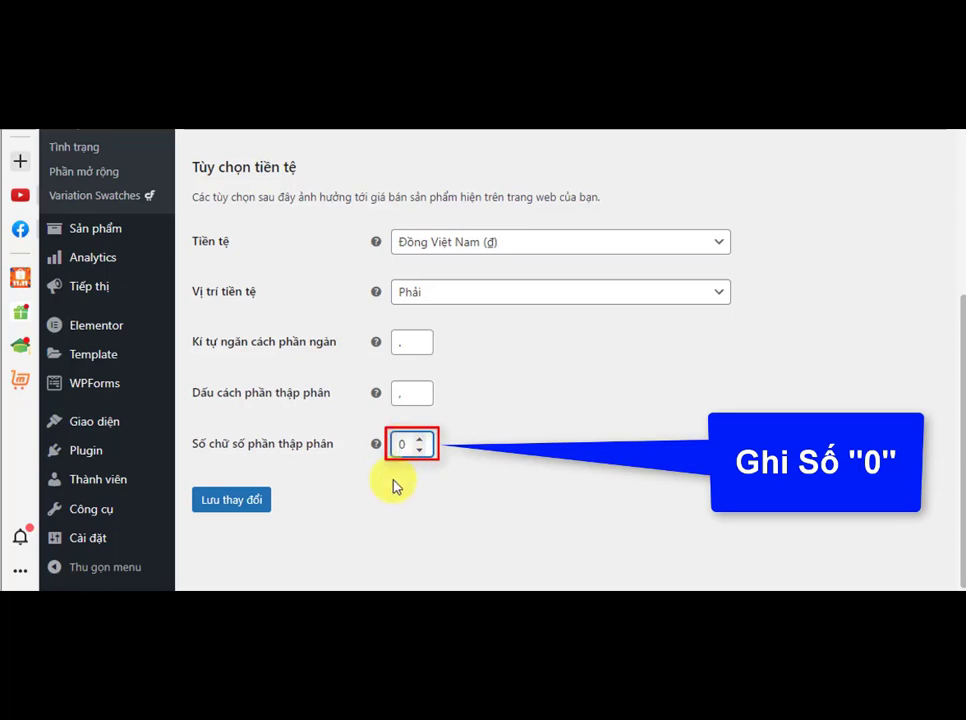
pyautogui.click(228, 500)
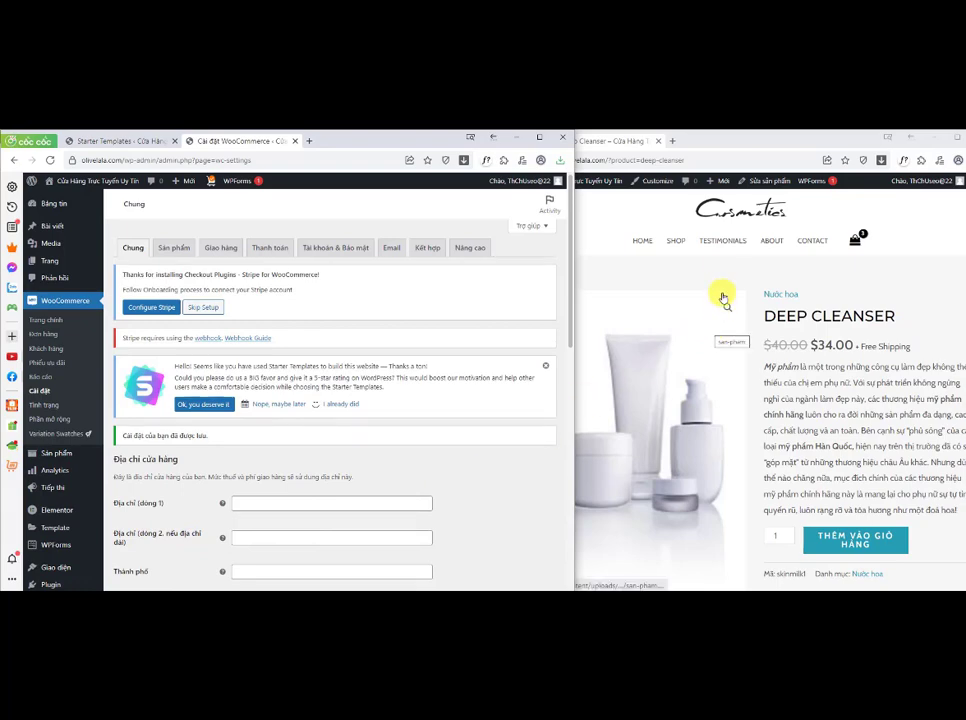
# Step: Reload the Deep Cleanser product page to check the price in the new currency
pyautogui.click(723, 147)
pyautogui.click(532, 159)
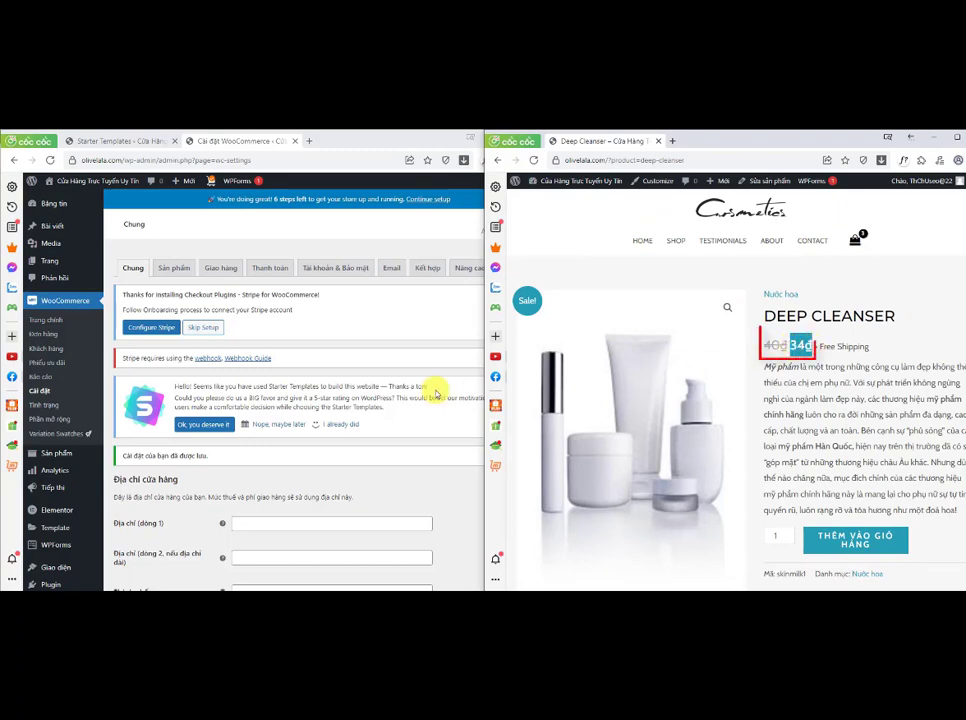
pyautogui.click(354, 477)
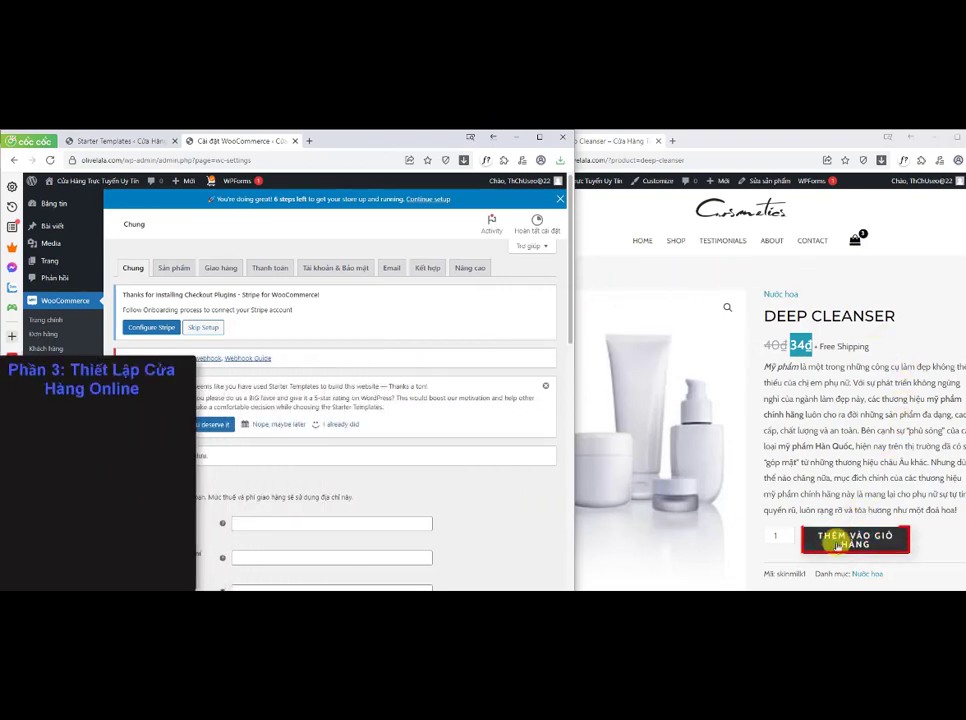
# Step: Add Deep Cleanser to the cart, open the cart, and proceed to checkout
pyautogui.click(838, 543)
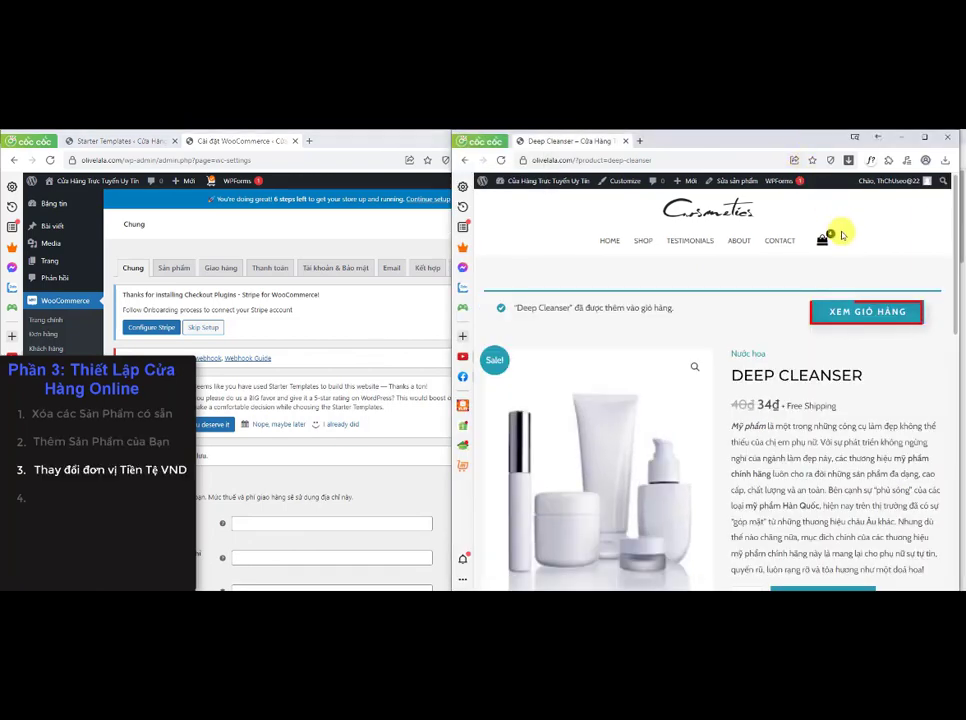
pyautogui.click(820, 302)
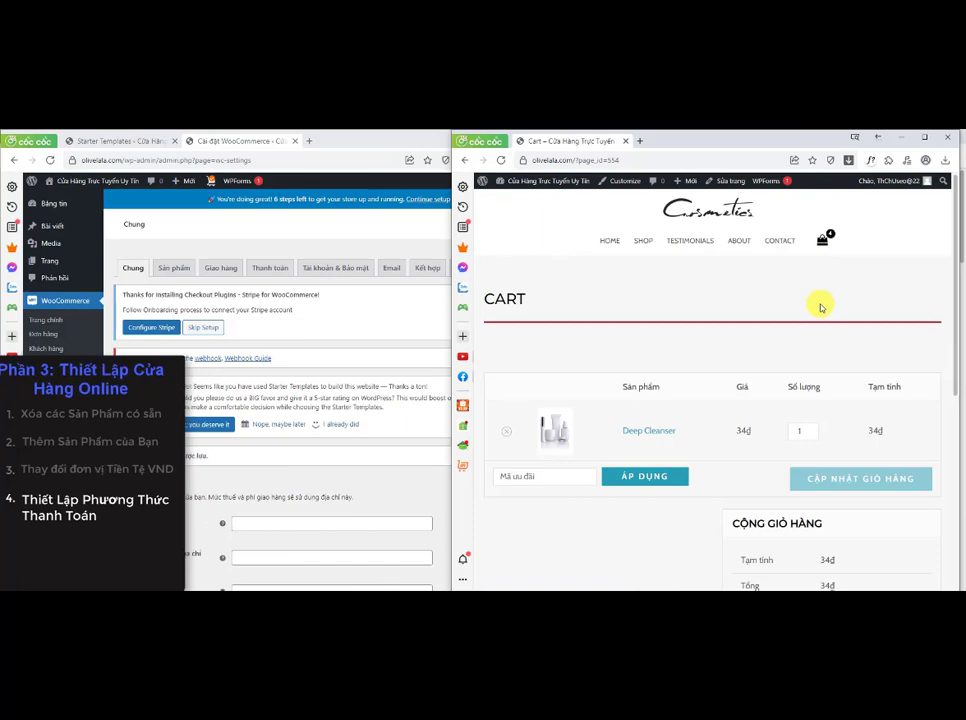
pyautogui.scroll(-1, 768, 376)
pyautogui.scroll(-1, 768, 376)
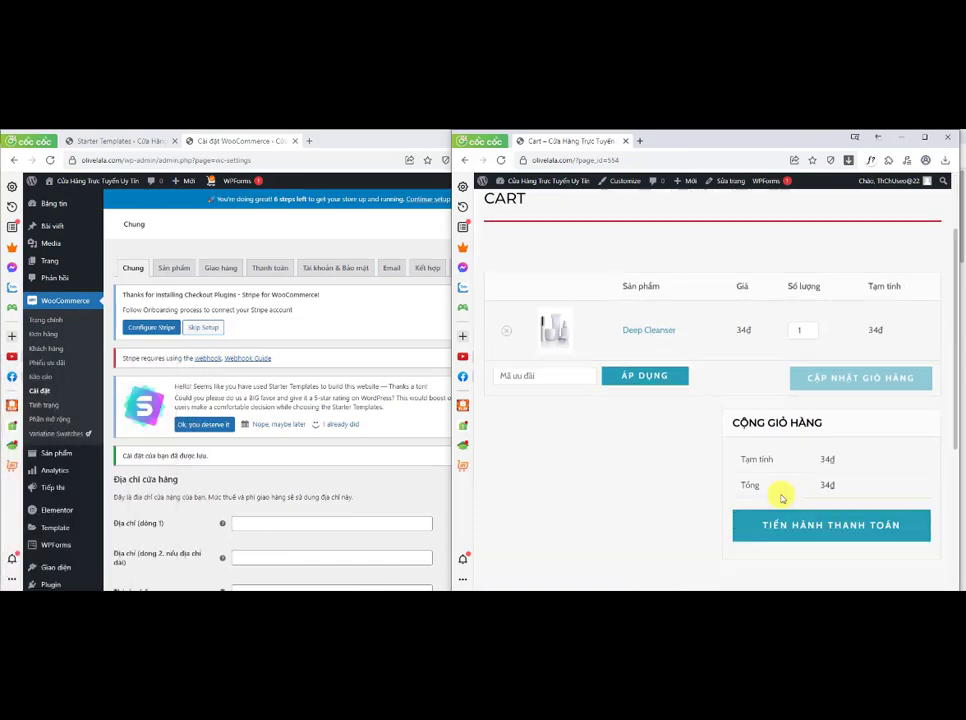
pyautogui.click(781, 523)
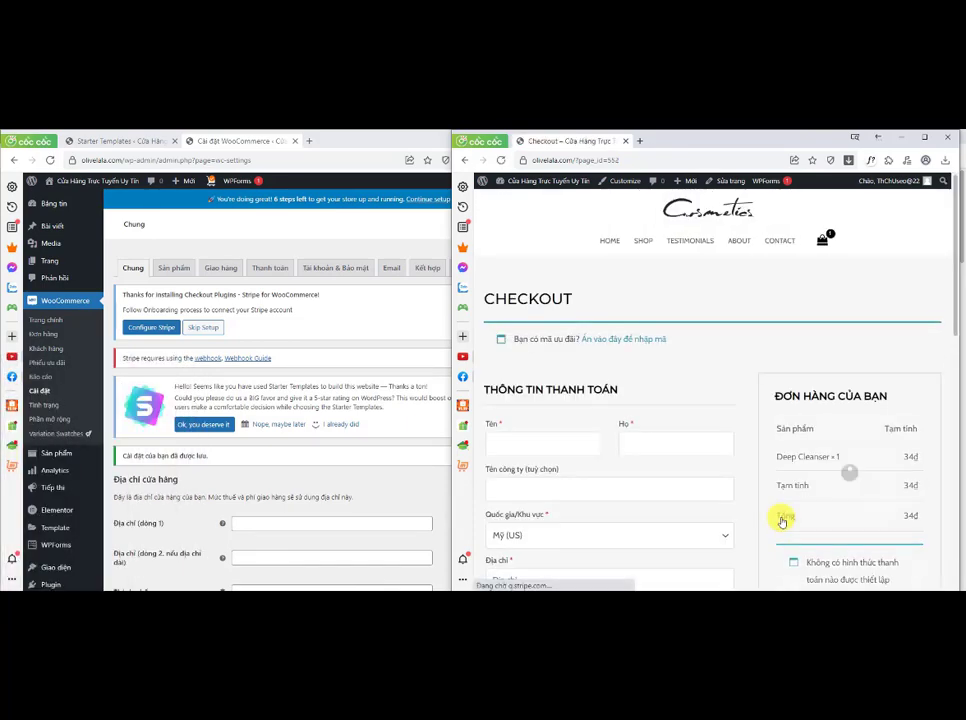
# Step: Examine the checkout order summary and its payment method notice
pyautogui.scroll(-2, 788, 515)
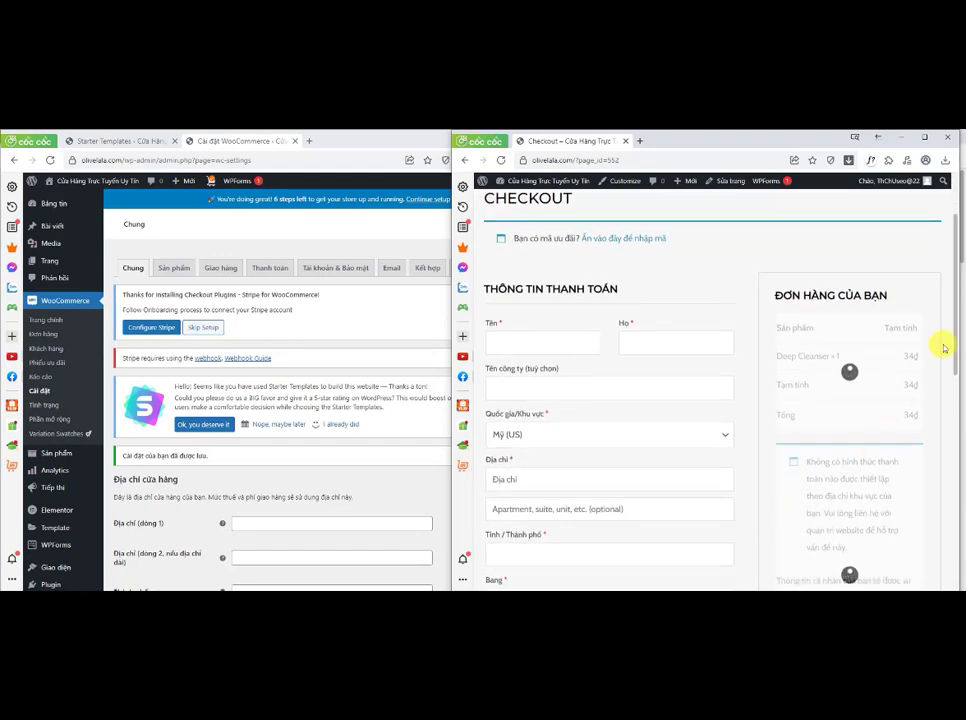
pyautogui.moveTo(956, 340); pyautogui.dragTo(955, 373)
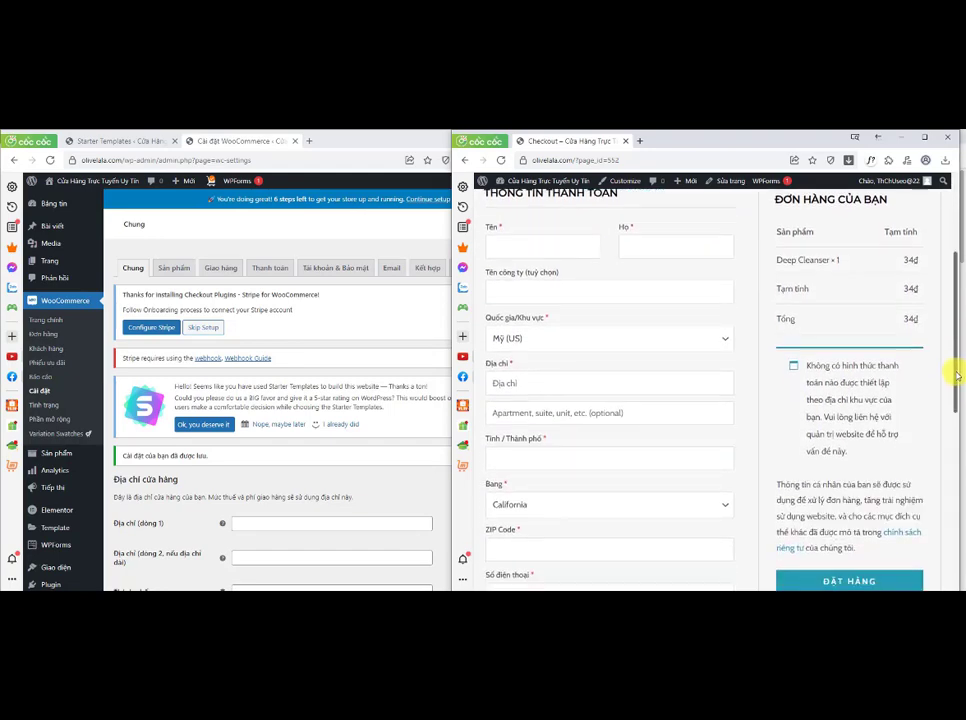
pyautogui.moveTo(806, 367); pyautogui.dragTo(852, 453)
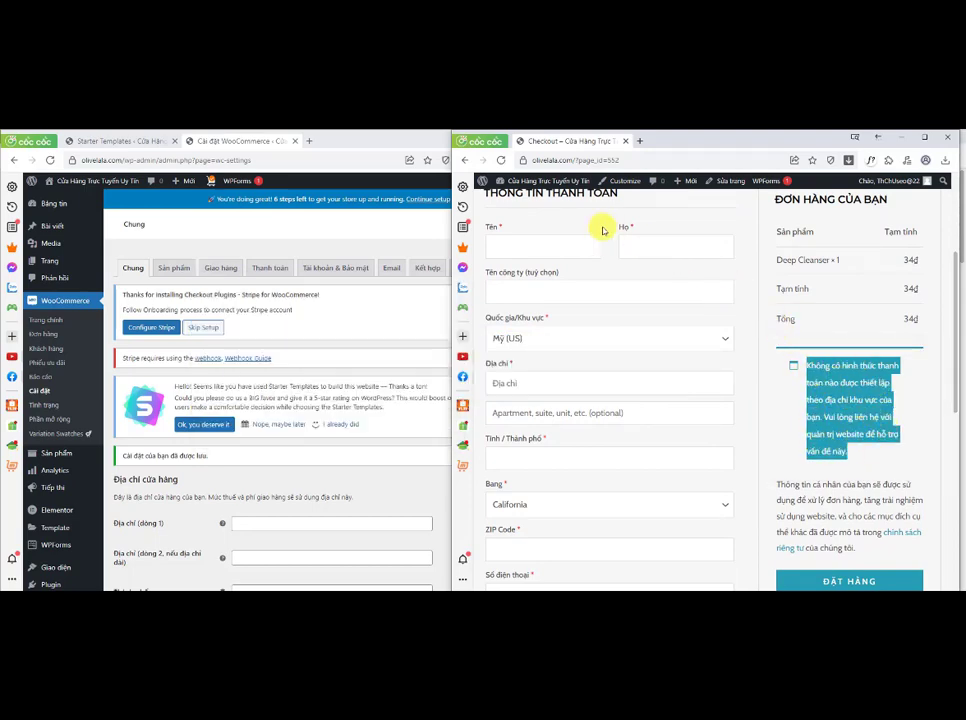
# Step: Open the WooCommerce payment settings and enable the Chuyển khoản ngân hàng payment method
pyautogui.click(324, 147)
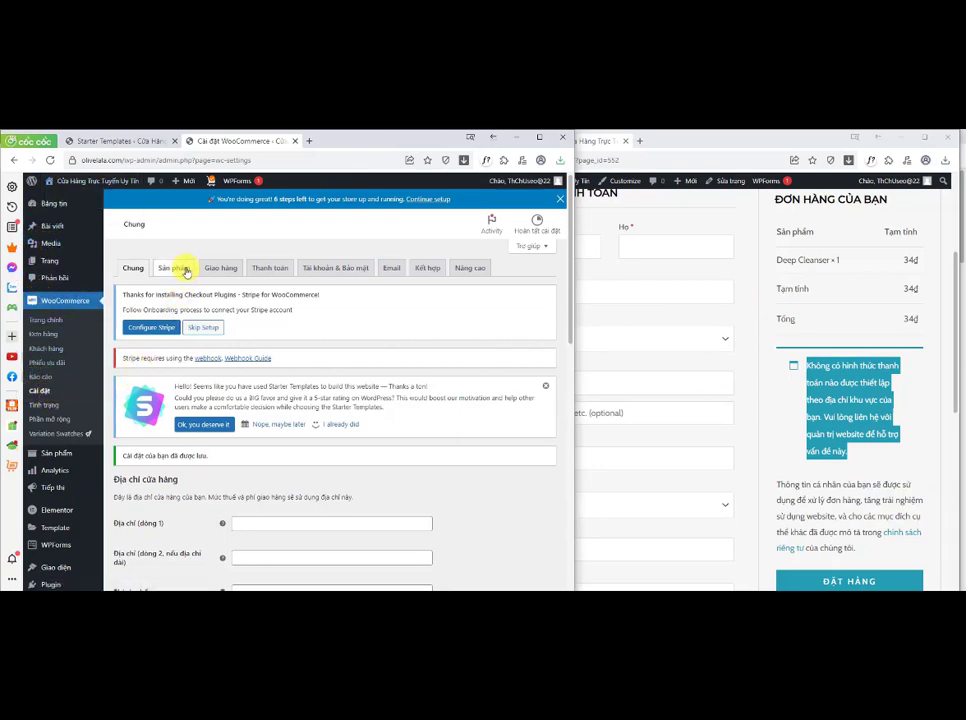
pyautogui.click(257, 269)
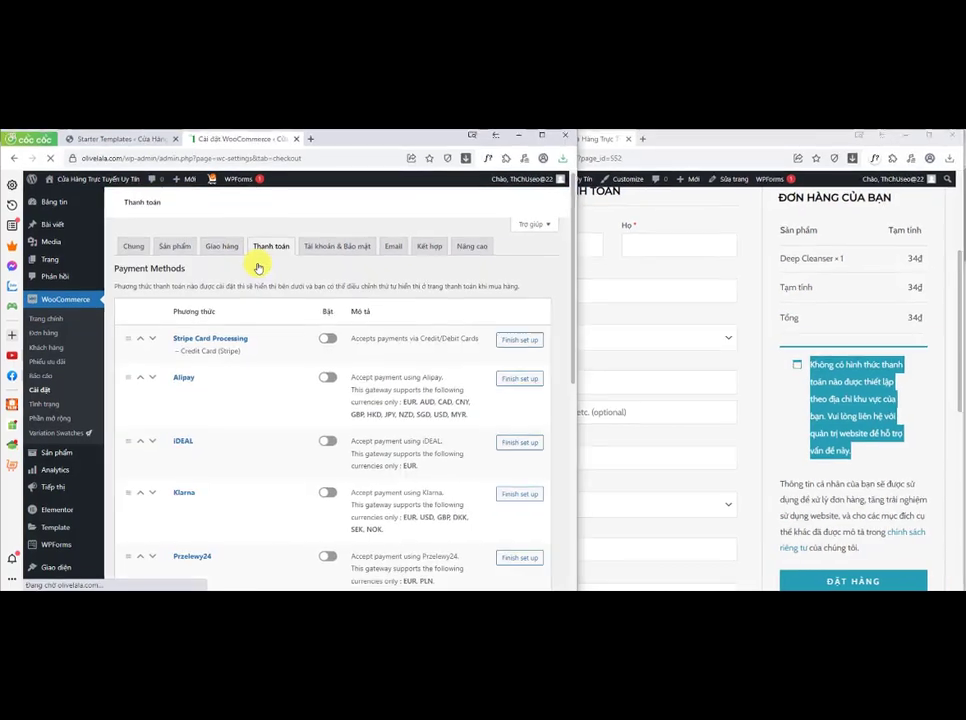
pyautogui.scroll(-5, 578, 284)
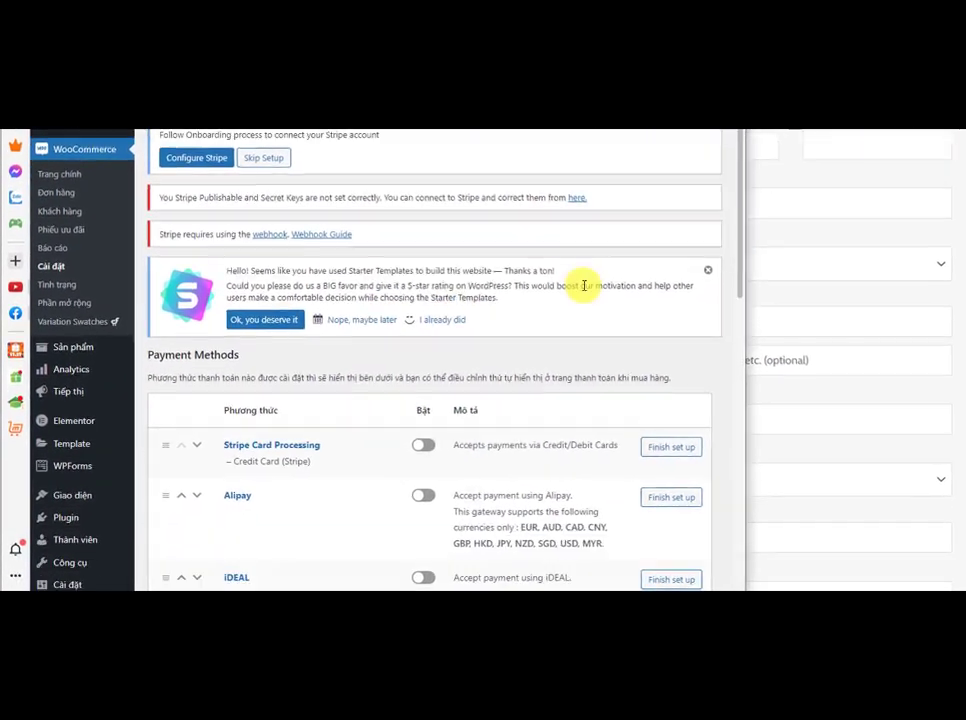
pyautogui.scroll(-5, 585, 287)
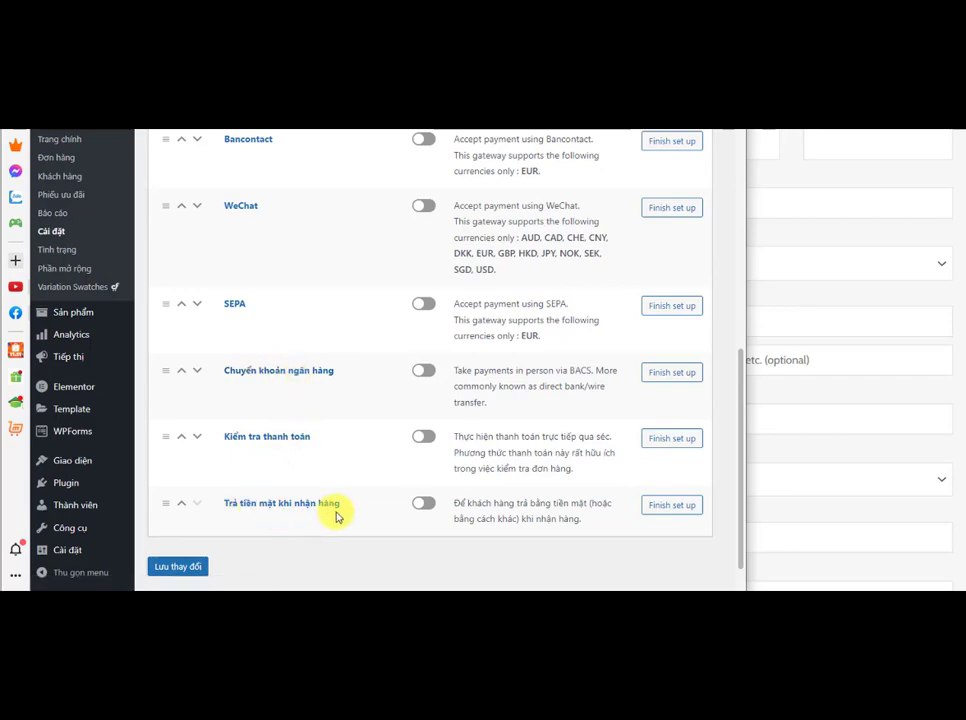
pyautogui.click(422, 376)
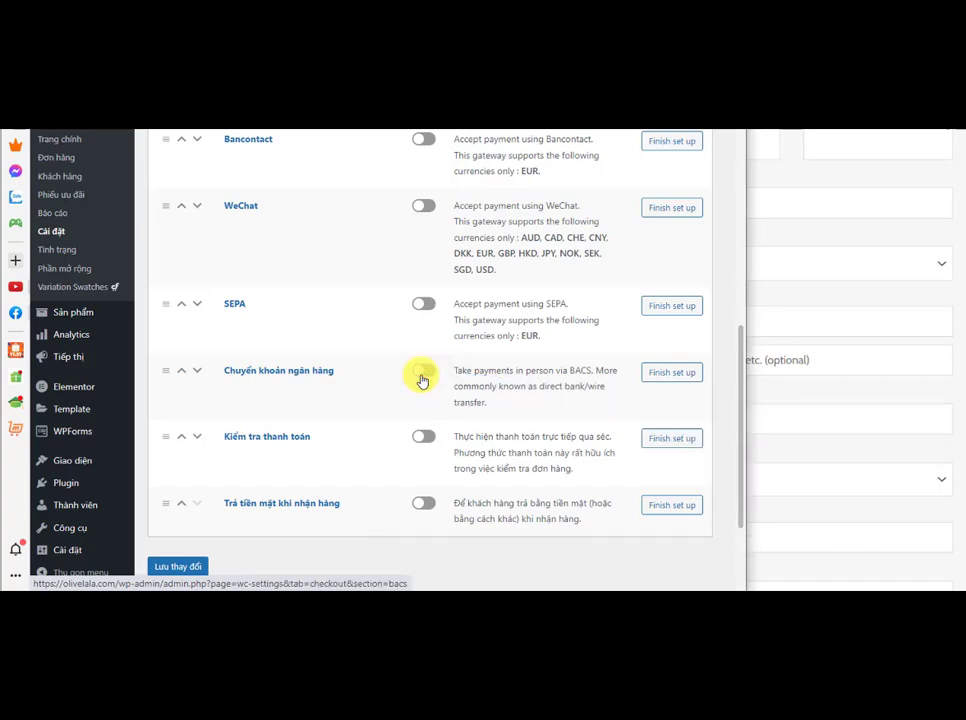
# Step: Switch on the Chuyển khoản ngân hàng and Trả tiền mặt khi nhận hàng payment methods
pyautogui.click(421, 376)
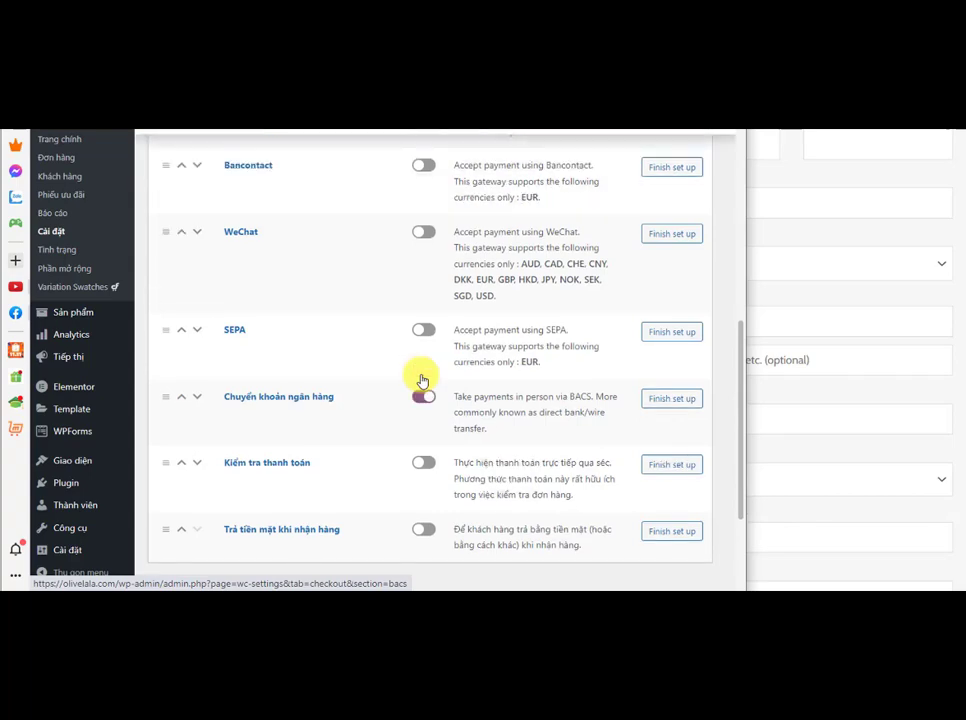
pyautogui.scroll(-1, 421, 380)
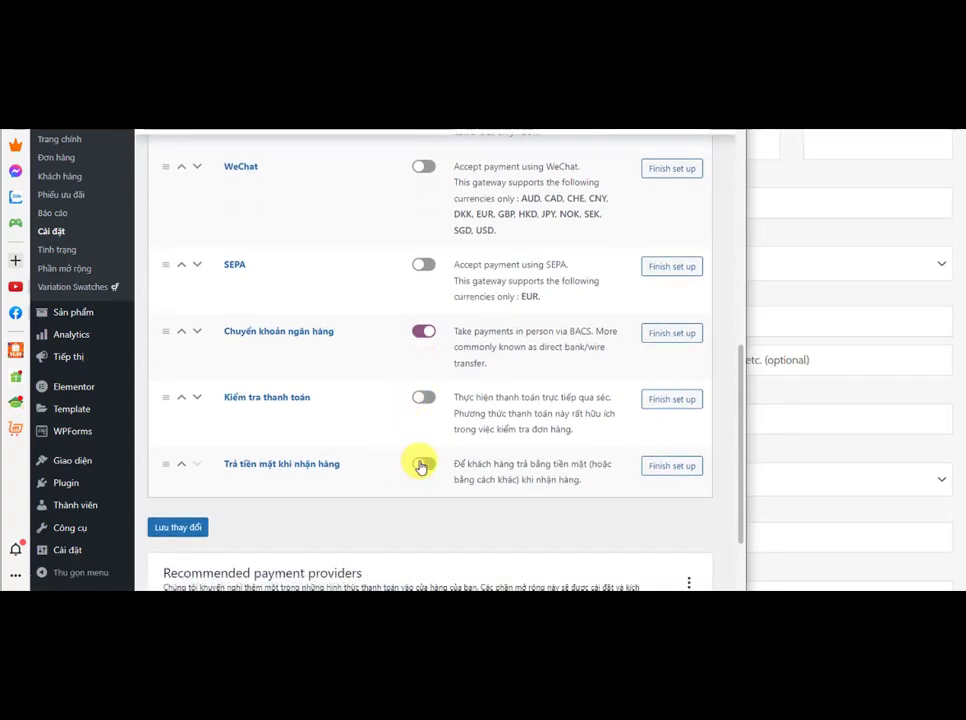
pyautogui.click(421, 466)
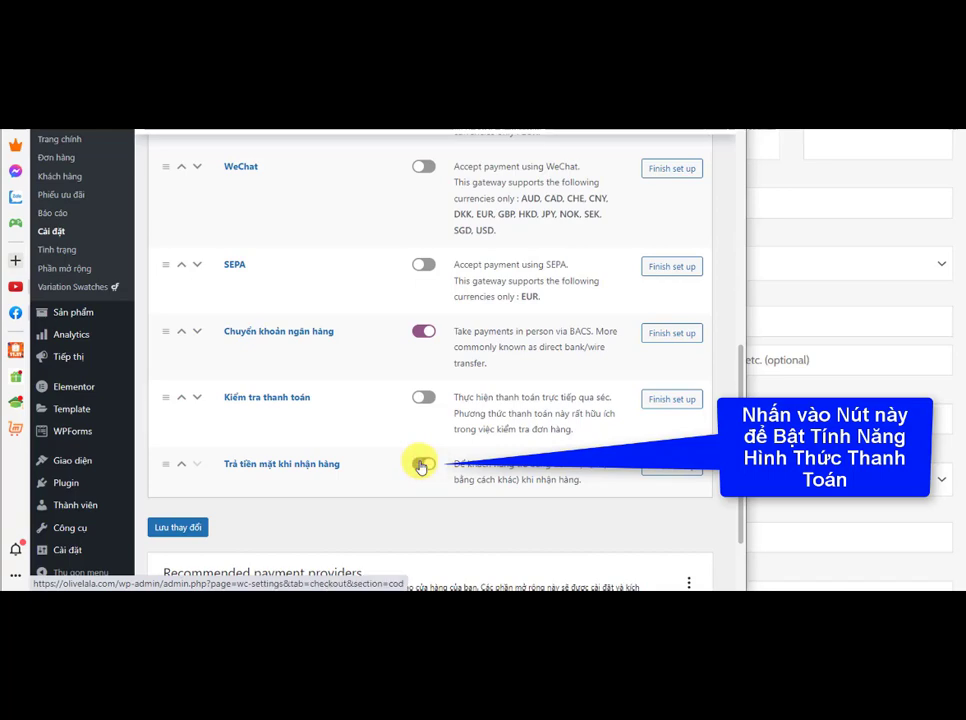
pyautogui.click(421, 466)
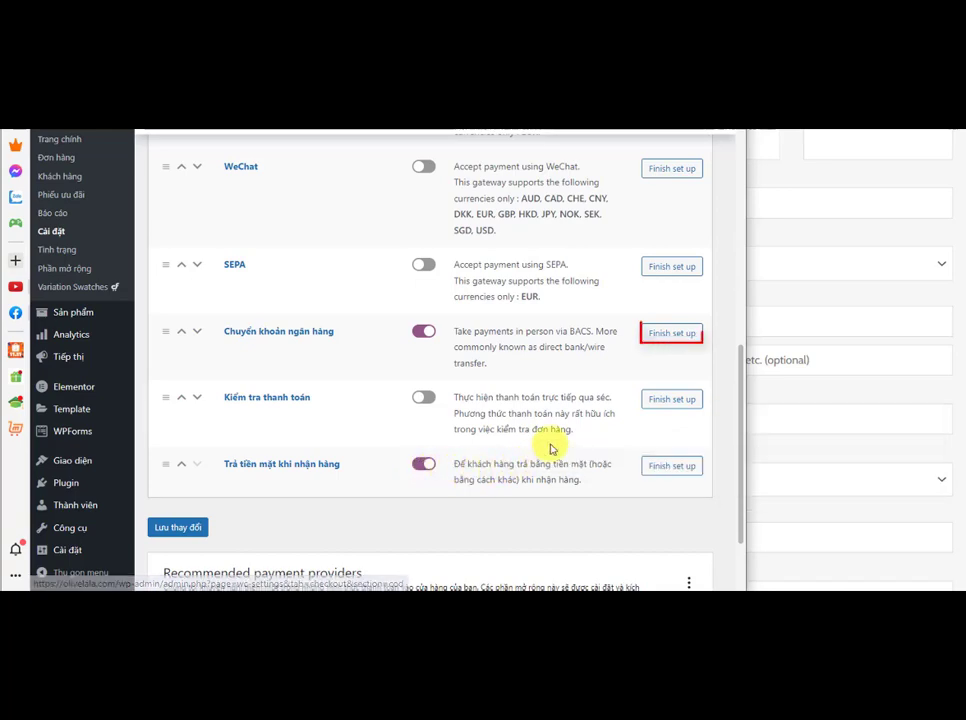
# Step: Finish setting up bank transfer with the account holder's name, account number and VP Bank as bank name, and save
pyautogui.click(667, 340)
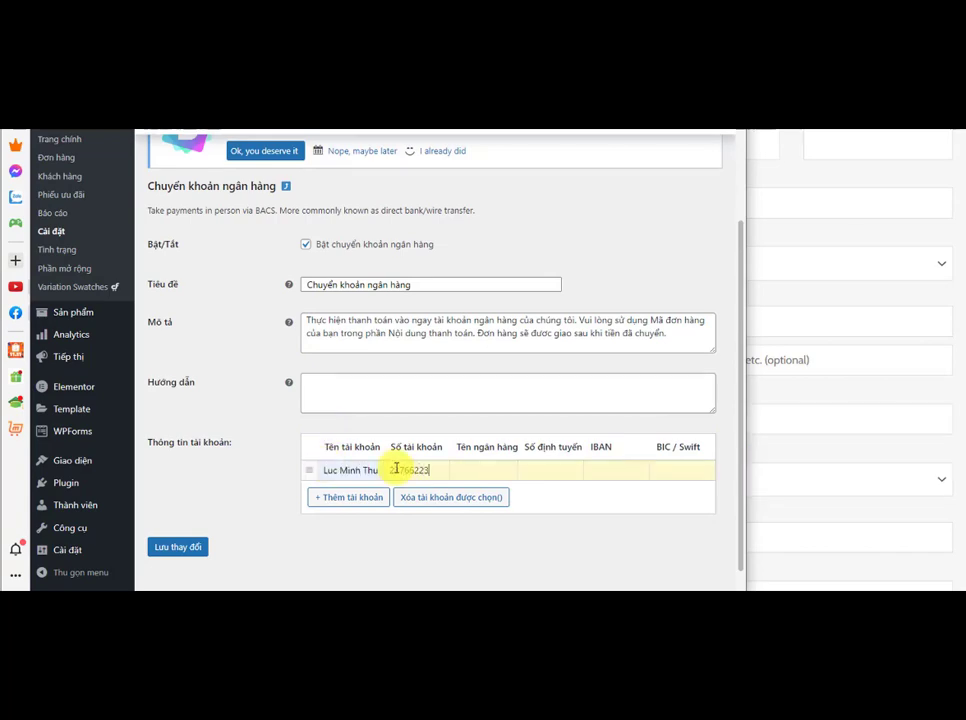
pyautogui.click(473, 468)
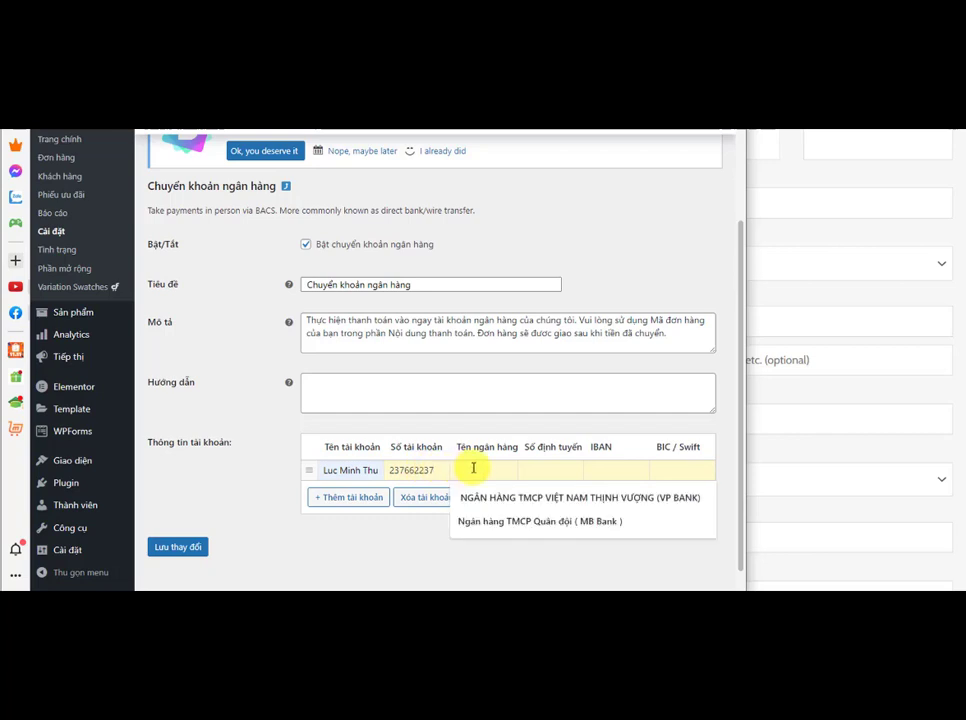
pyautogui.click(504, 498)
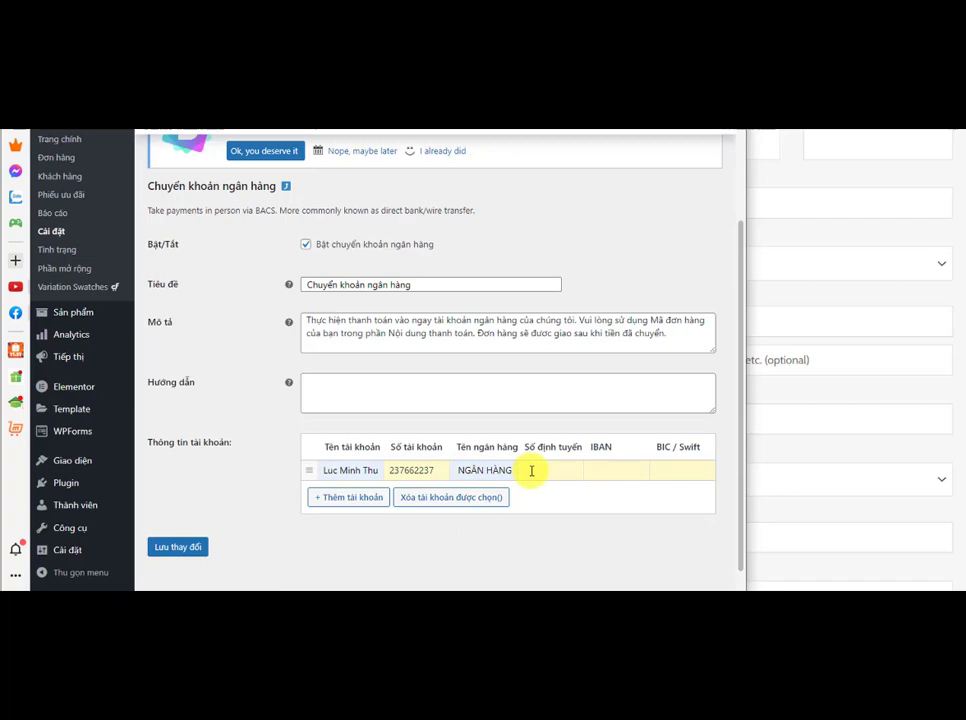
pyautogui.click(174, 546)
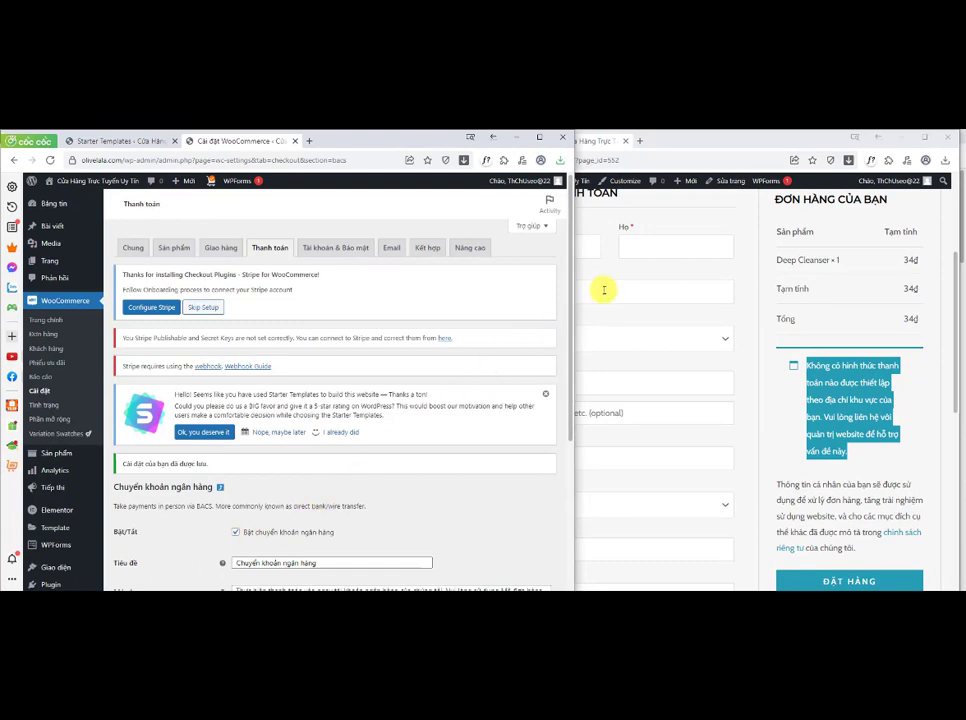
# Step: Reload the checkout page and review its payment options and billing information fields
pyautogui.click(709, 143)
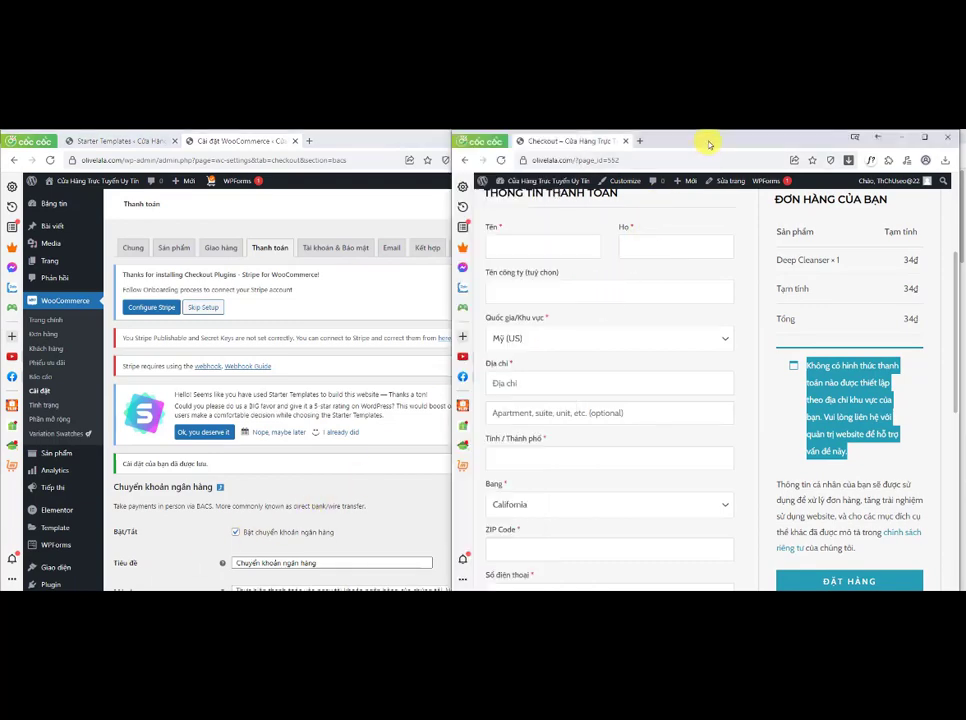
pyautogui.click(501, 160)
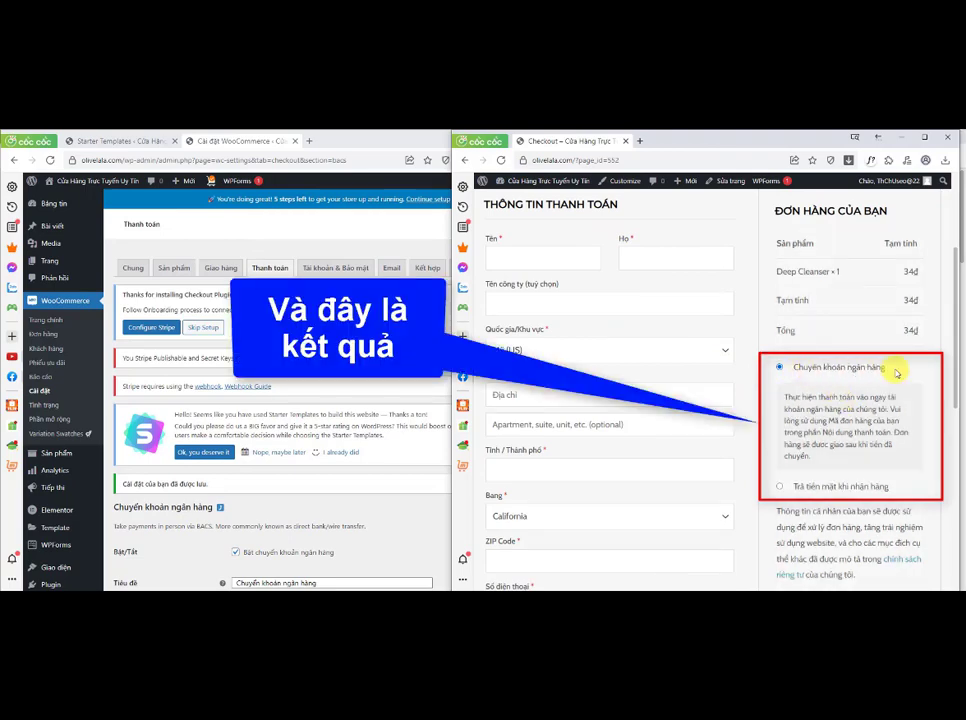
pyautogui.scroll(-3, 835, 411)
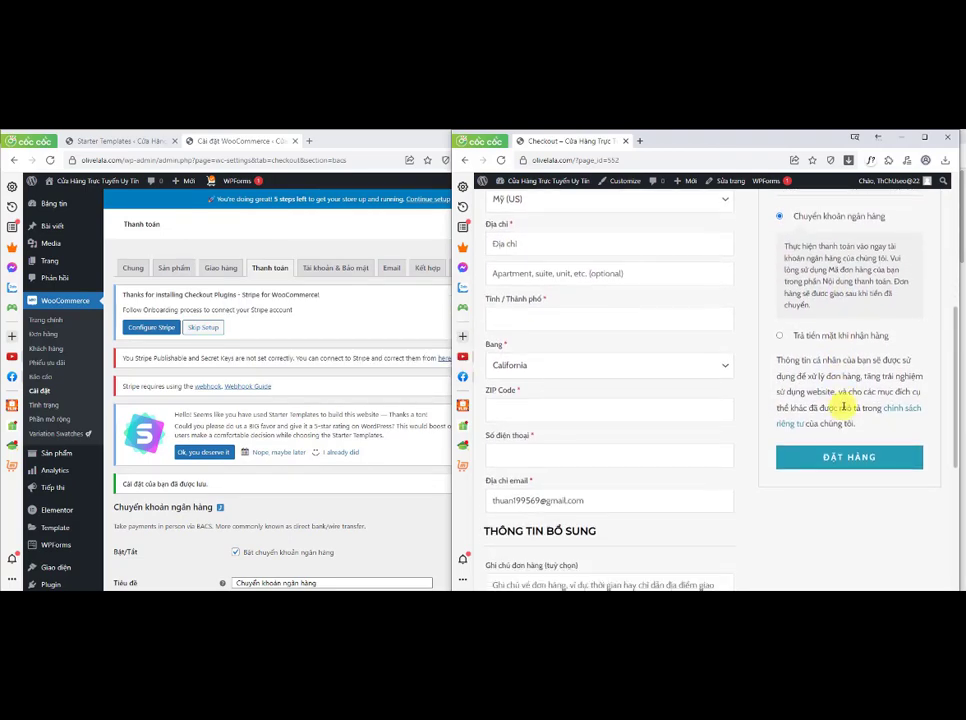
pyautogui.moveTo(894, 340); pyautogui.dragTo(795, 336)
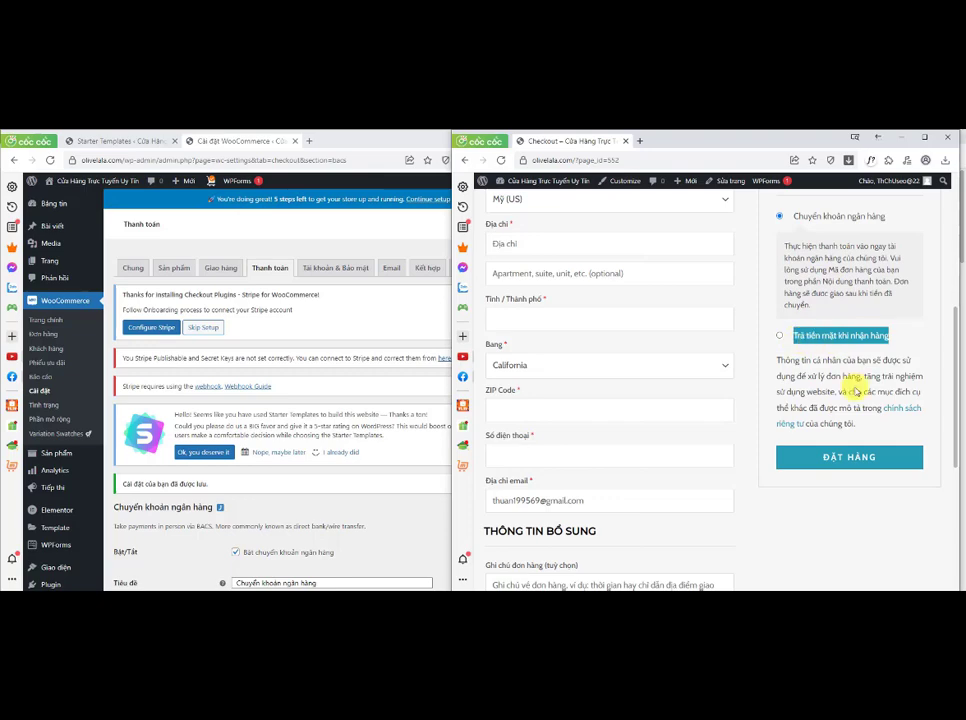
pyautogui.scroll(1, 854, 390)
pyautogui.scroll(1, 853, 381)
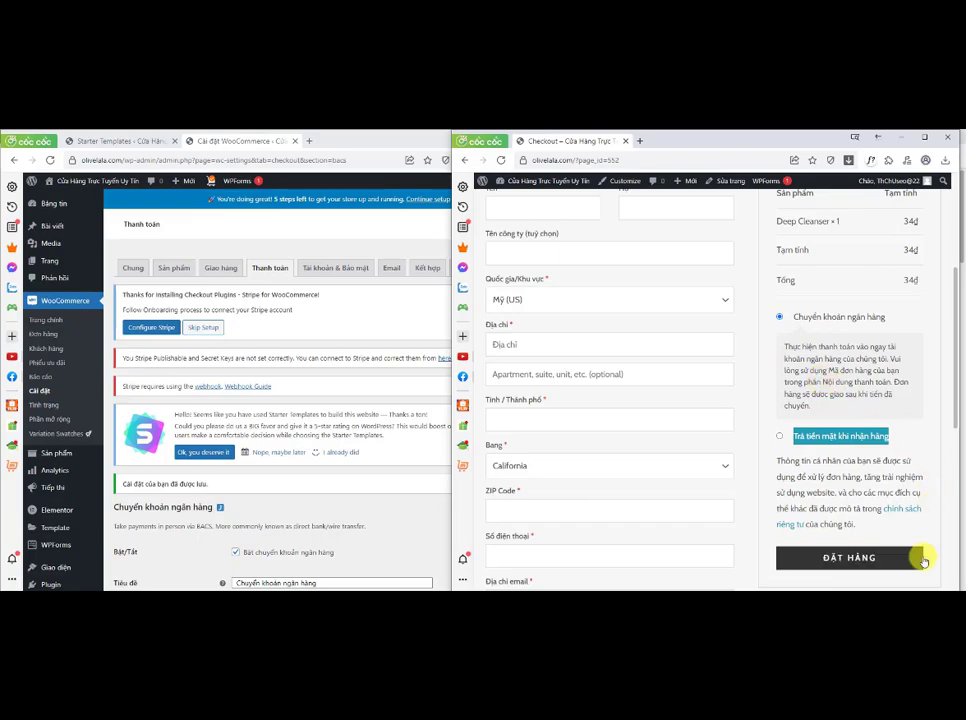
pyautogui.scroll(3, 670, 393)
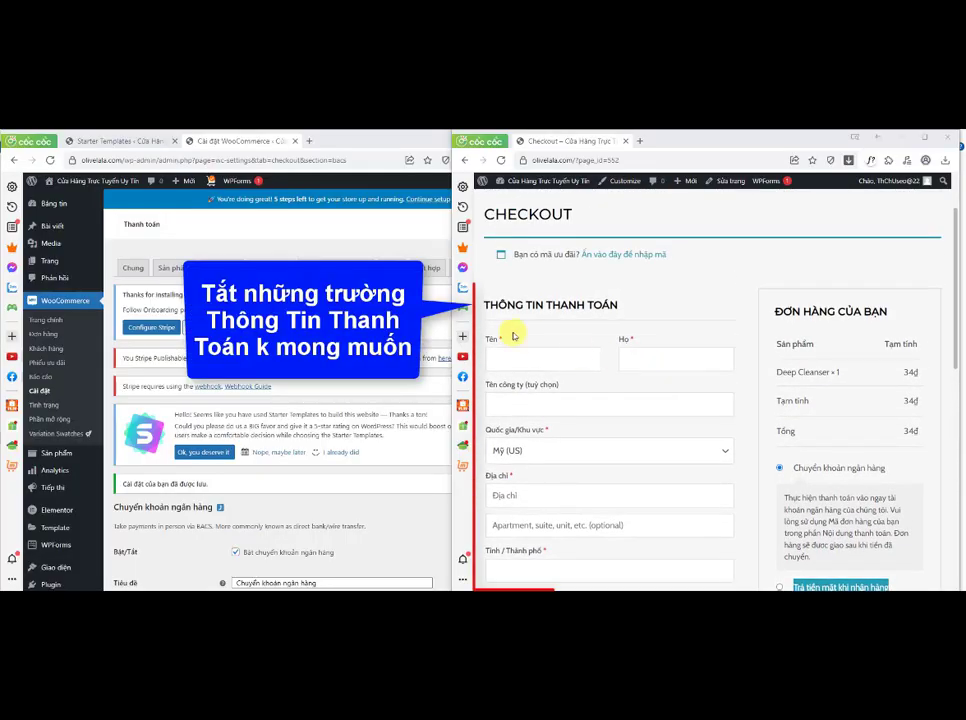
pyautogui.moveTo(486, 304); pyautogui.dragTo(618, 305)
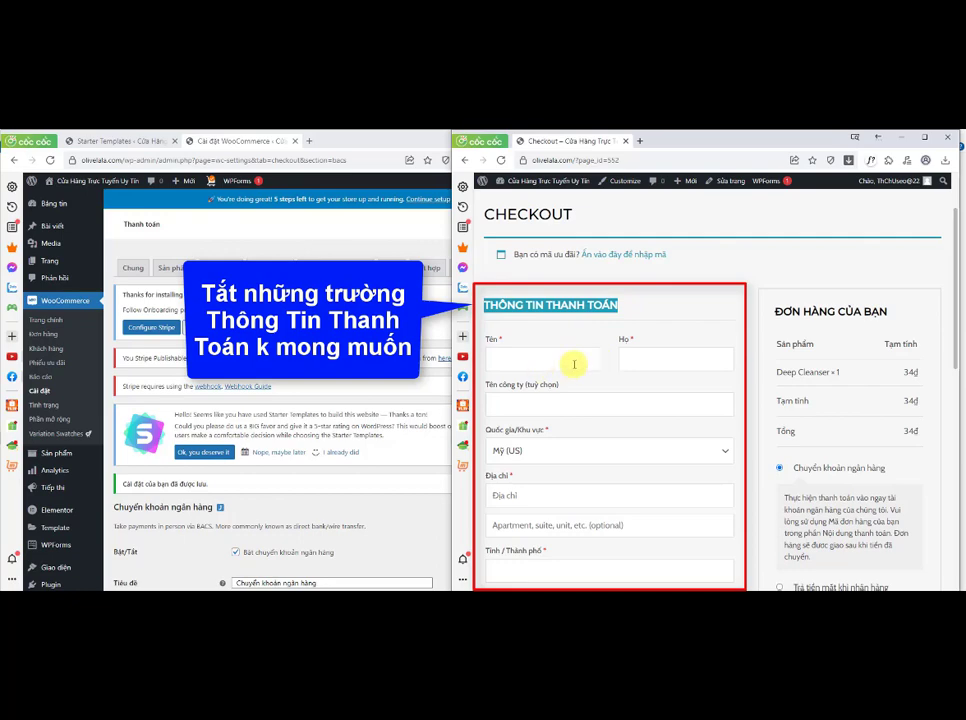
pyautogui.moveTo(953, 289); pyautogui.dragTo(955, 323)
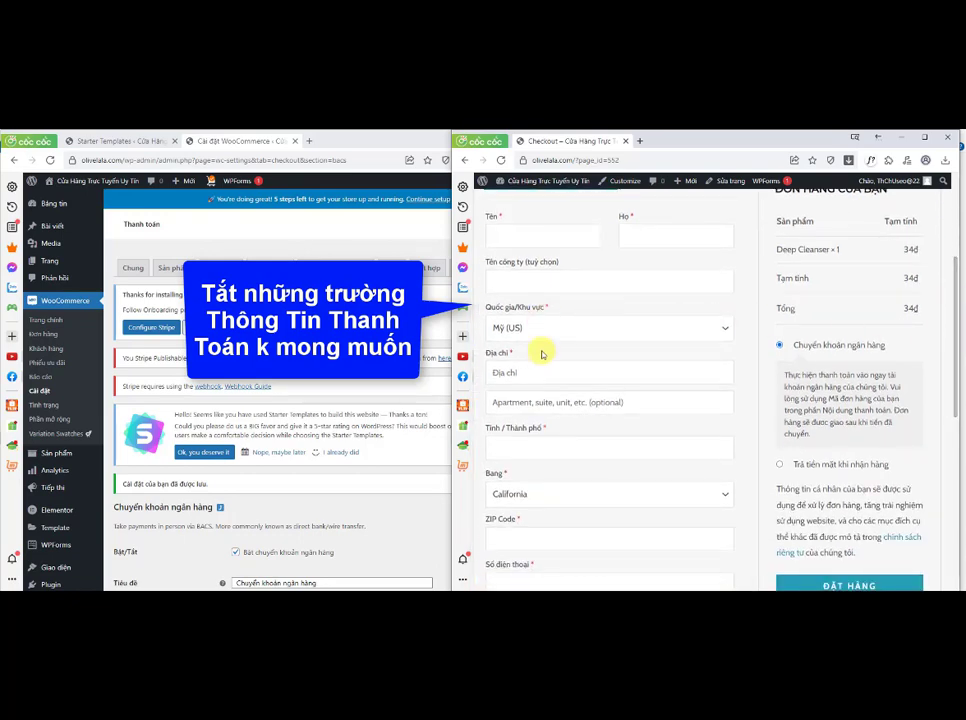
pyautogui.scroll(1, 541, 495)
pyautogui.scroll(-3, 541, 495)
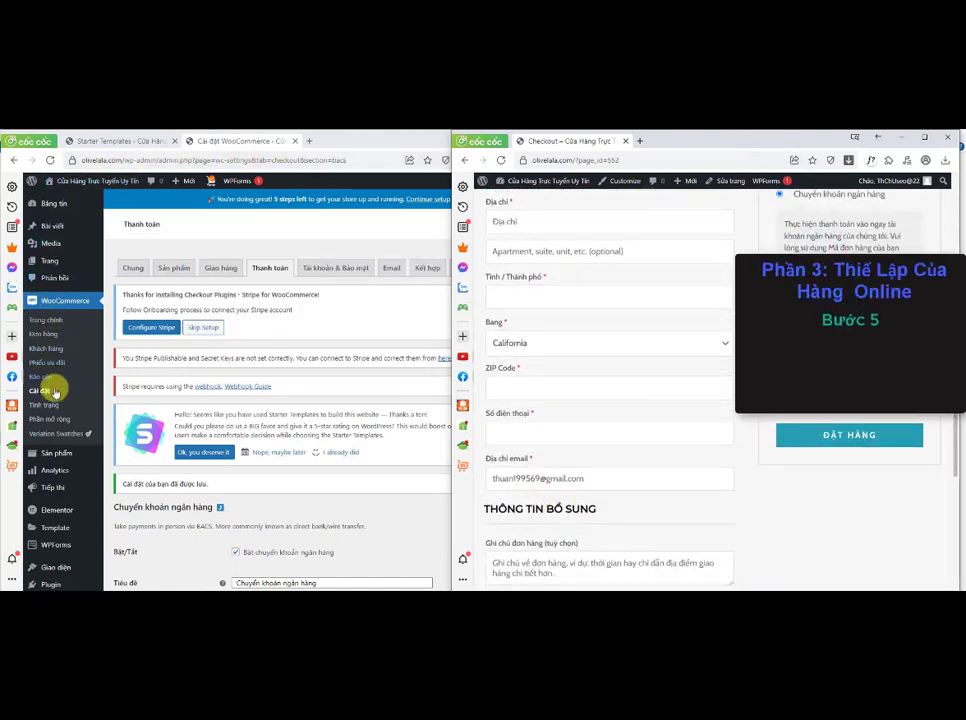
# Step: Upload, install and activate the plugin woocommerce-checkout-field-editor_1.7.7.zip
pyautogui.moveTo(66, 510)
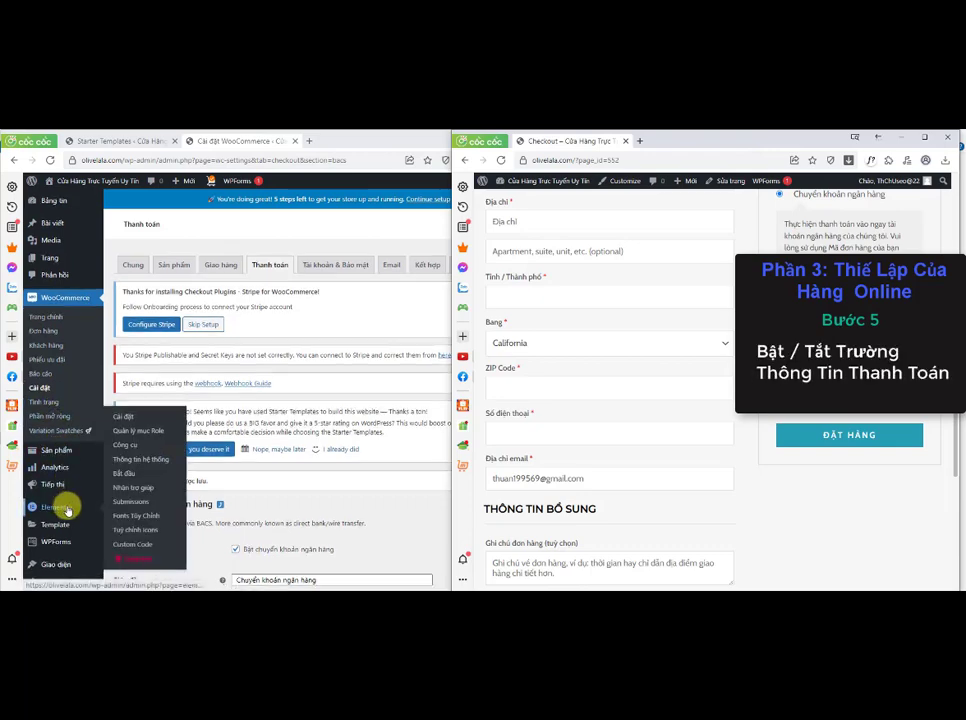
pyautogui.scroll(-1, 62, 515)
pyautogui.moveTo(56, 535)
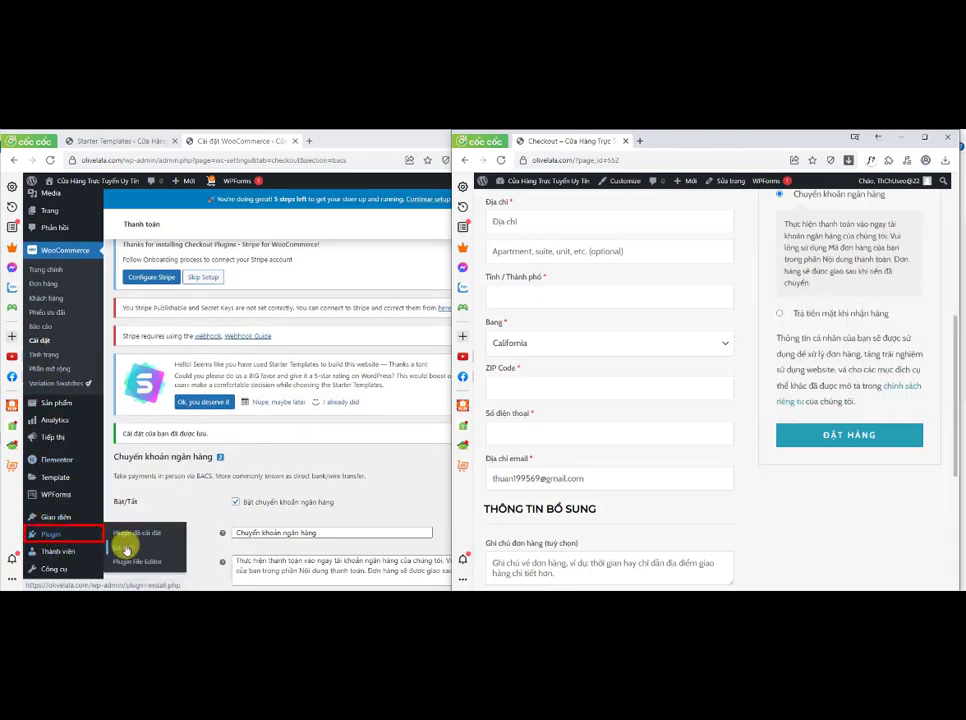
pyautogui.click(126, 550)
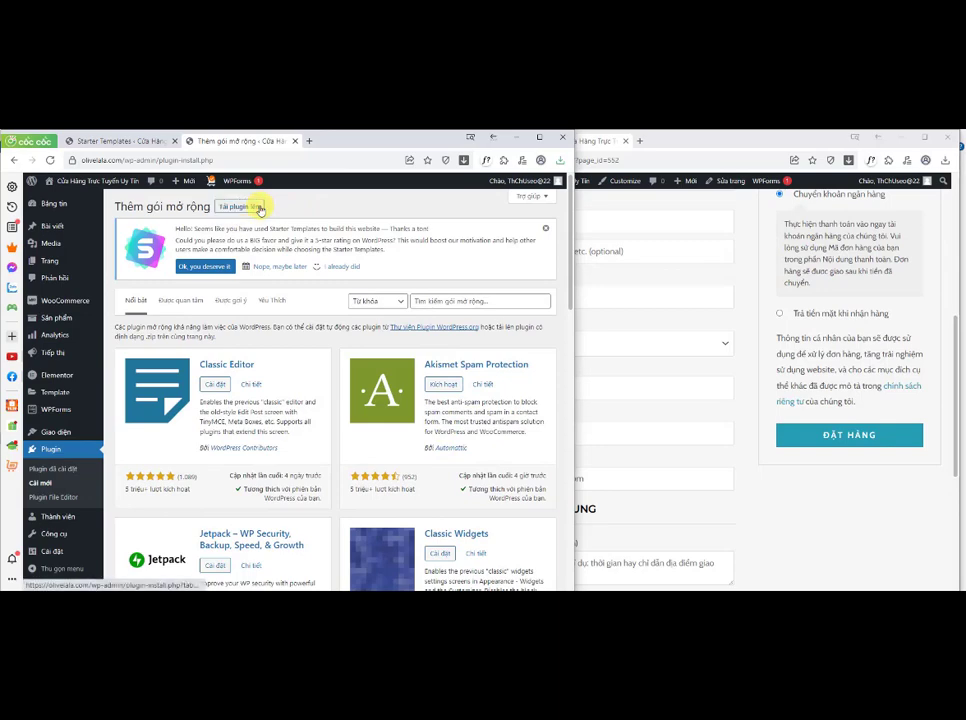
pyautogui.click(259, 208)
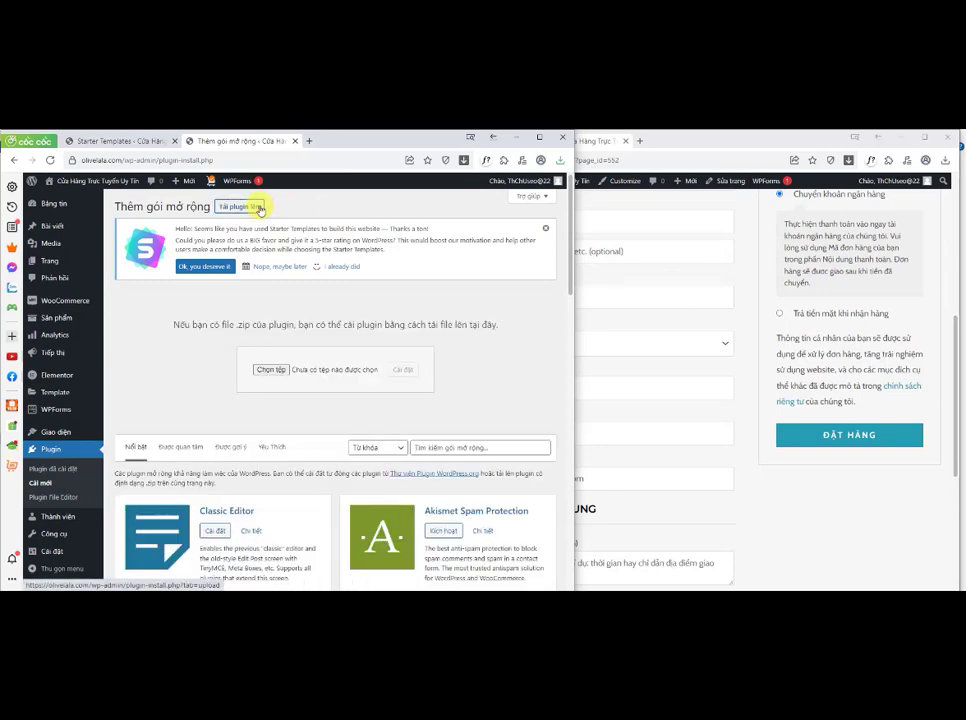
pyautogui.click(270, 369)
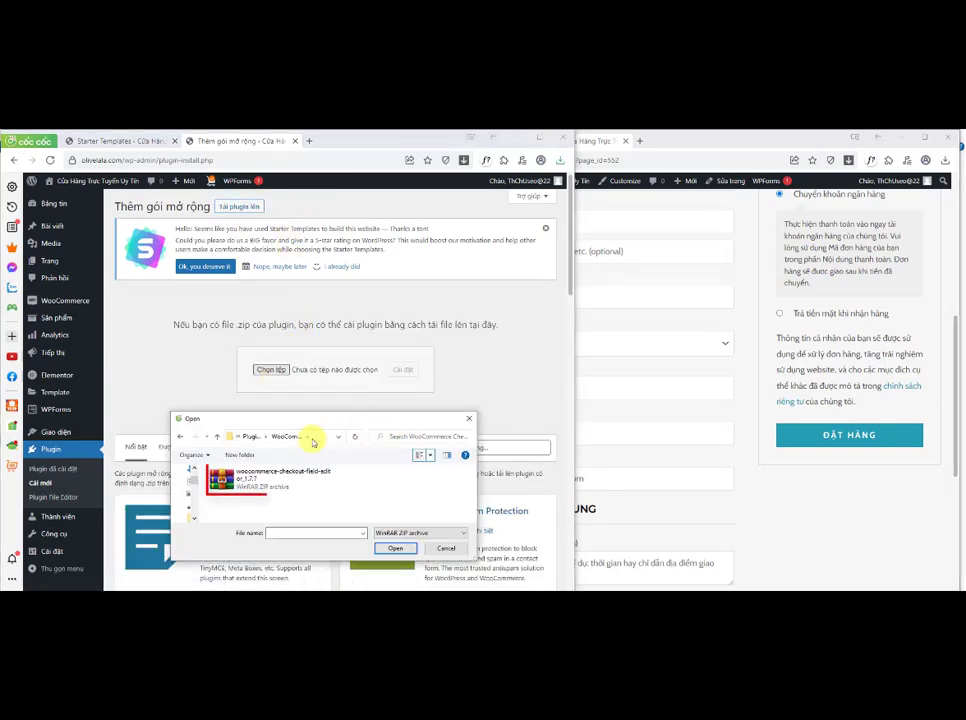
pyautogui.click(267, 486)
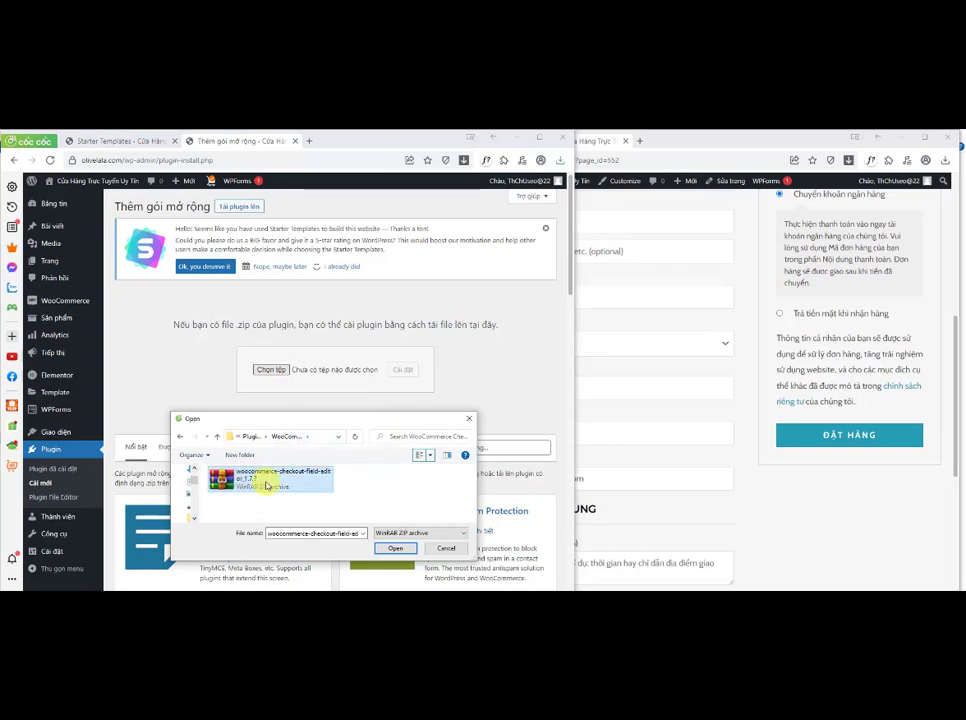
pyautogui.click(393, 549)
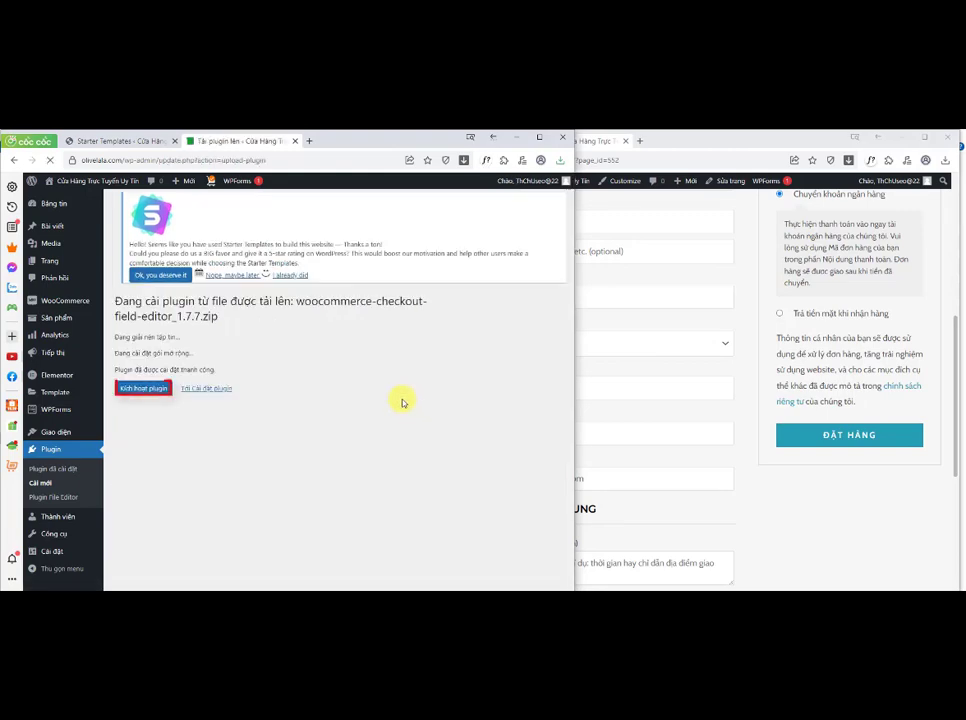
pyautogui.click(140, 378)
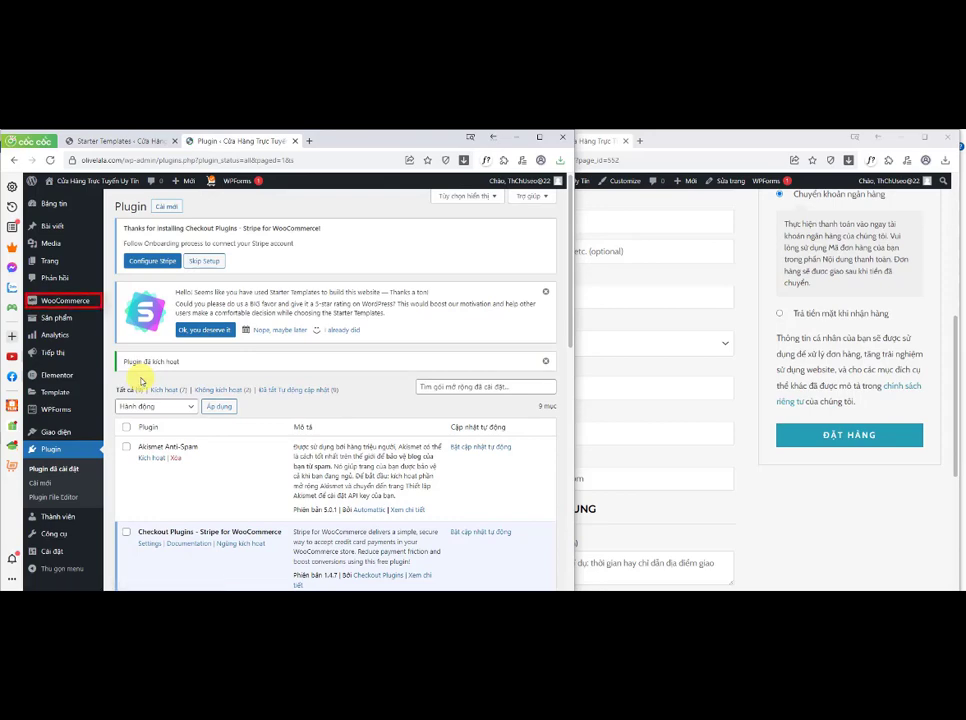
# Step: In Checkout Fields, disable billing_last_name, billing_company, billing_address_2 and billing_postcode, and save the changes
pyautogui.moveTo(75, 301)
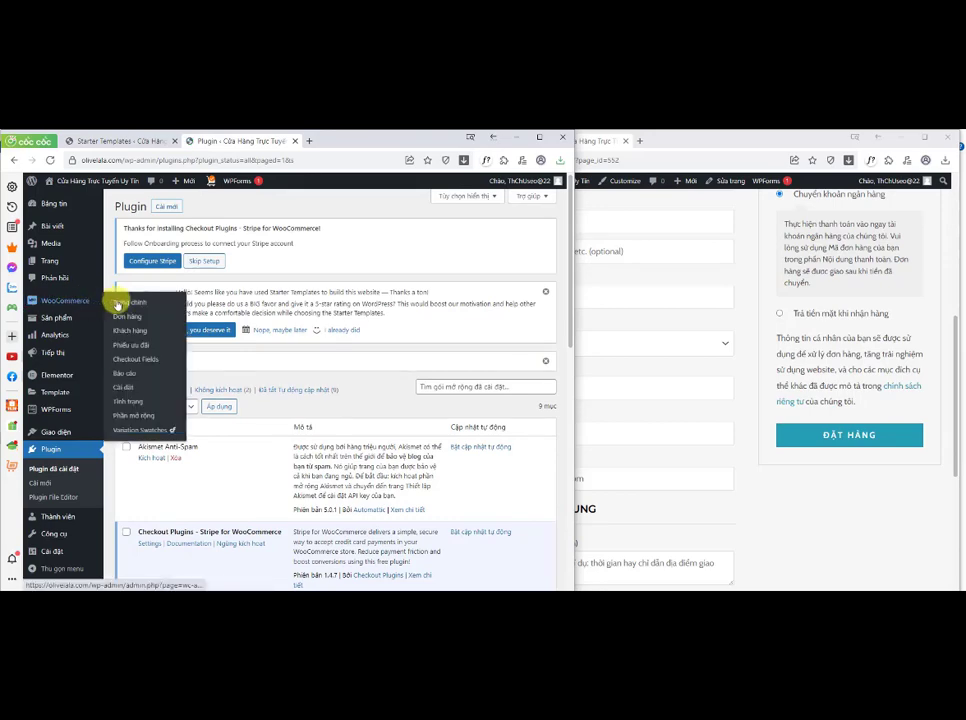
pyautogui.click(122, 360)
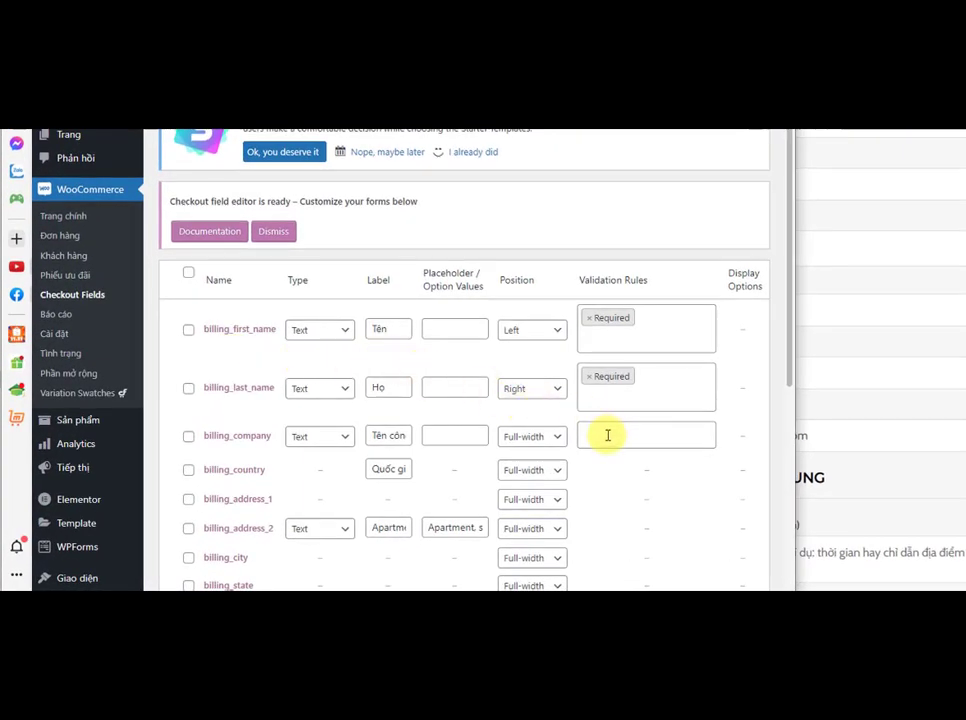
pyautogui.scroll(-3, 608, 440)
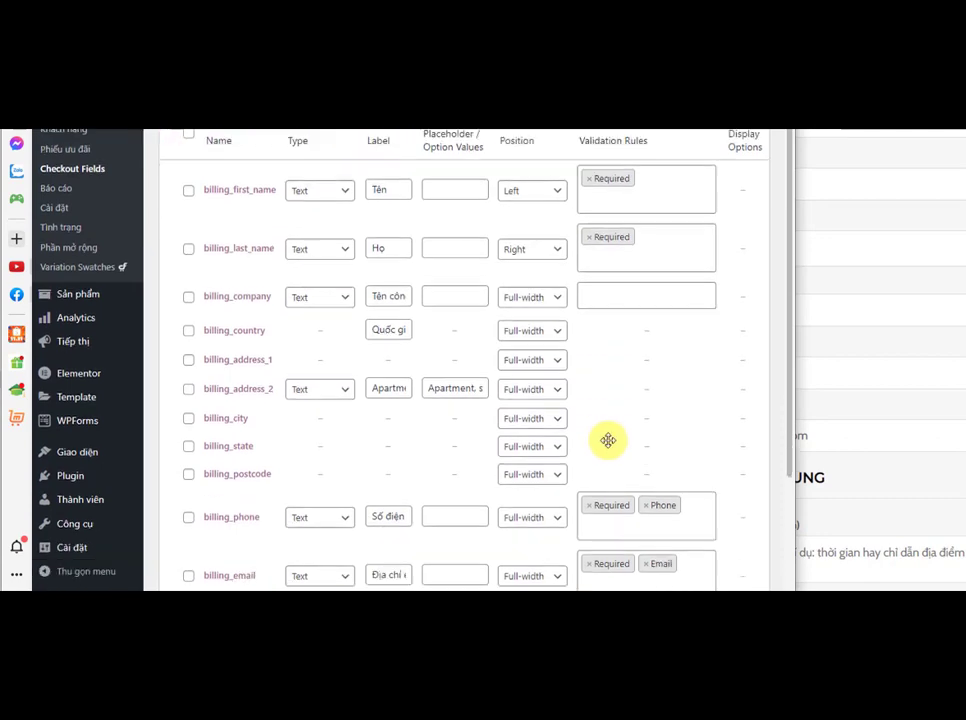
pyautogui.moveTo(791, 295); pyautogui.dragTo(790, 345)
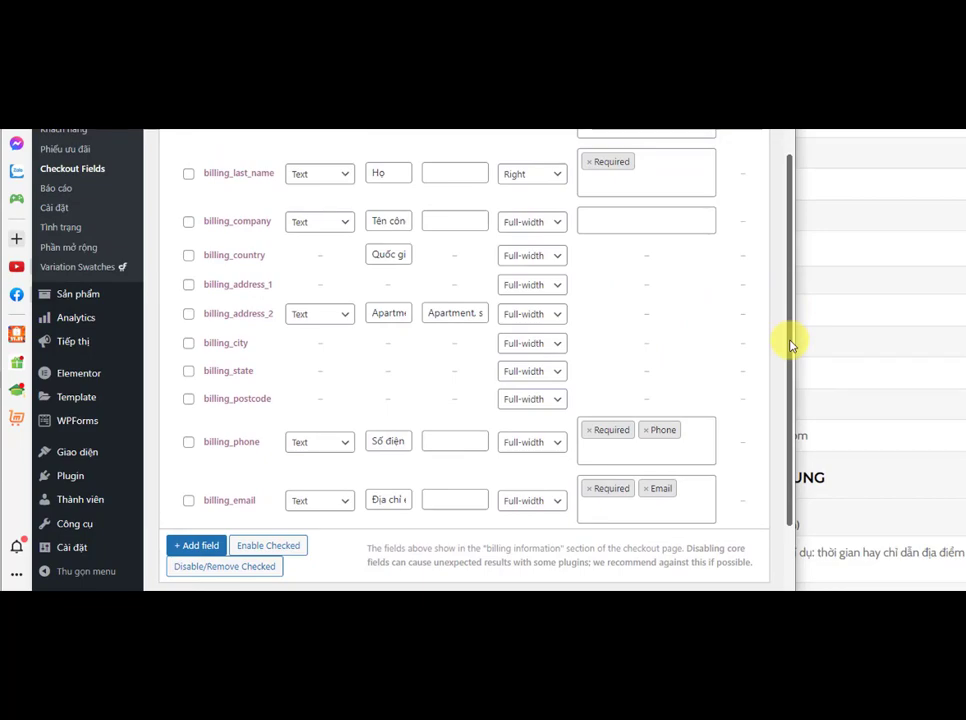
pyautogui.moveTo(790, 345); pyautogui.dragTo(821, 300)
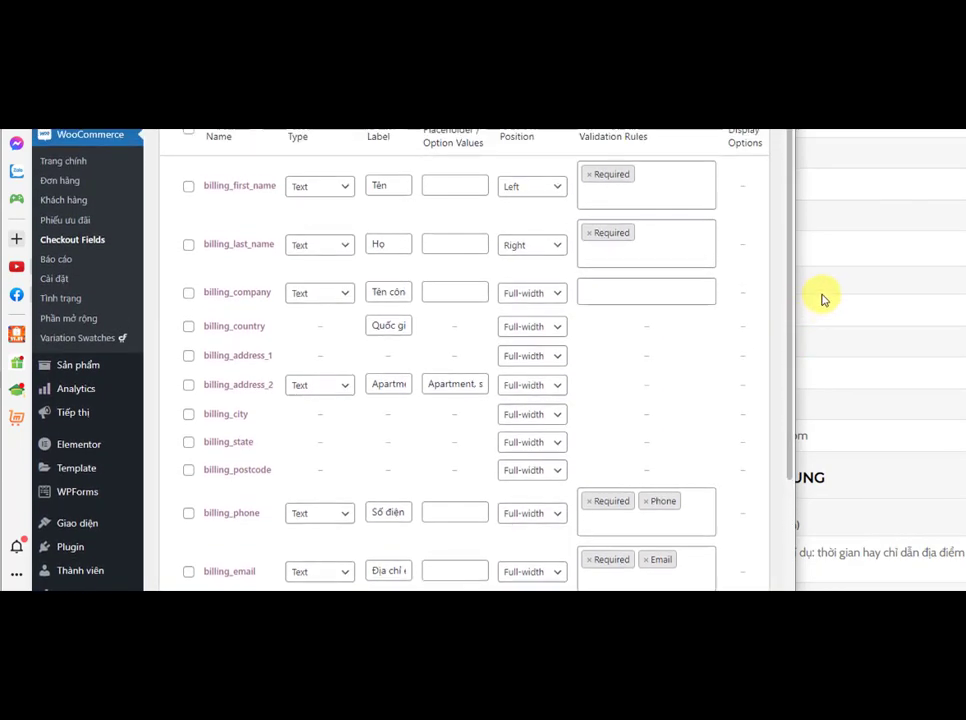
pyautogui.click(189, 249)
pyautogui.scroll(-3, 341, 293)
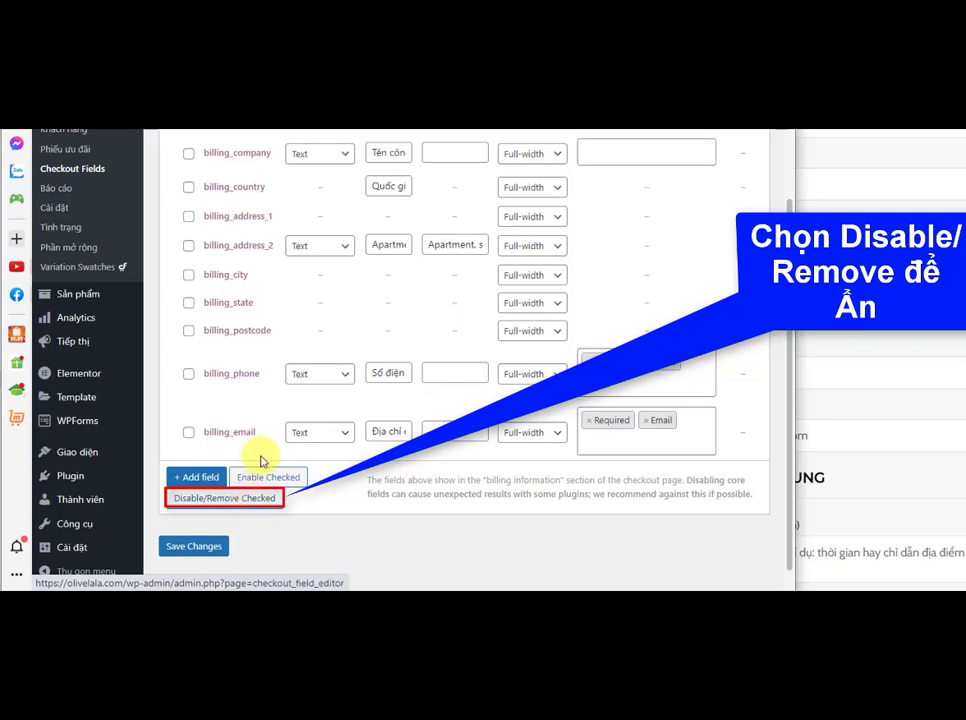
pyautogui.click(189, 155)
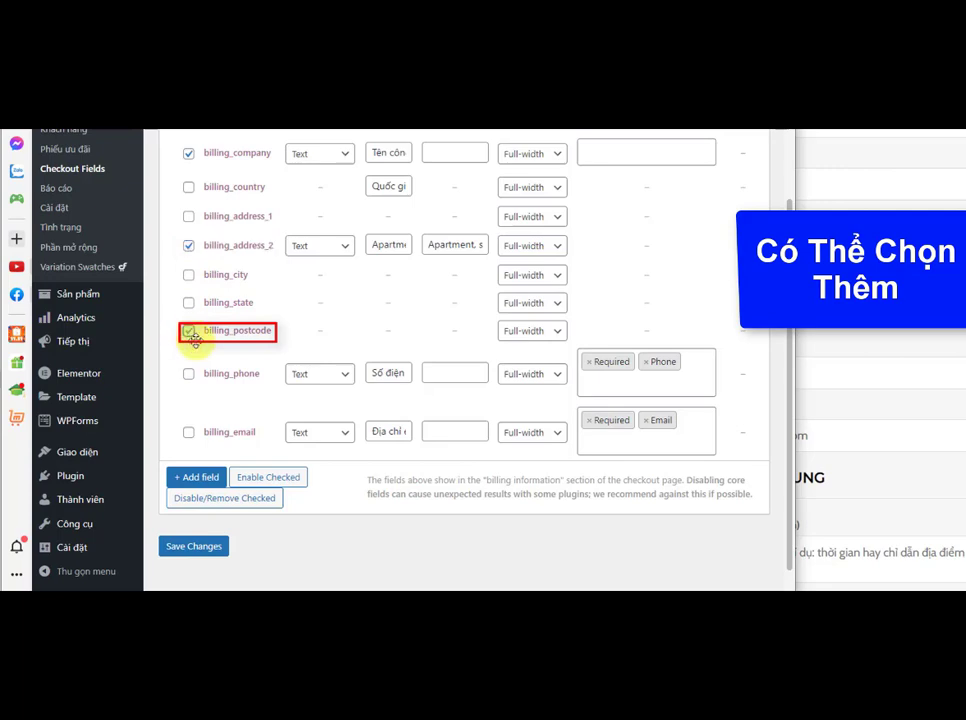
pyautogui.click(188, 332)
pyautogui.click(252, 499)
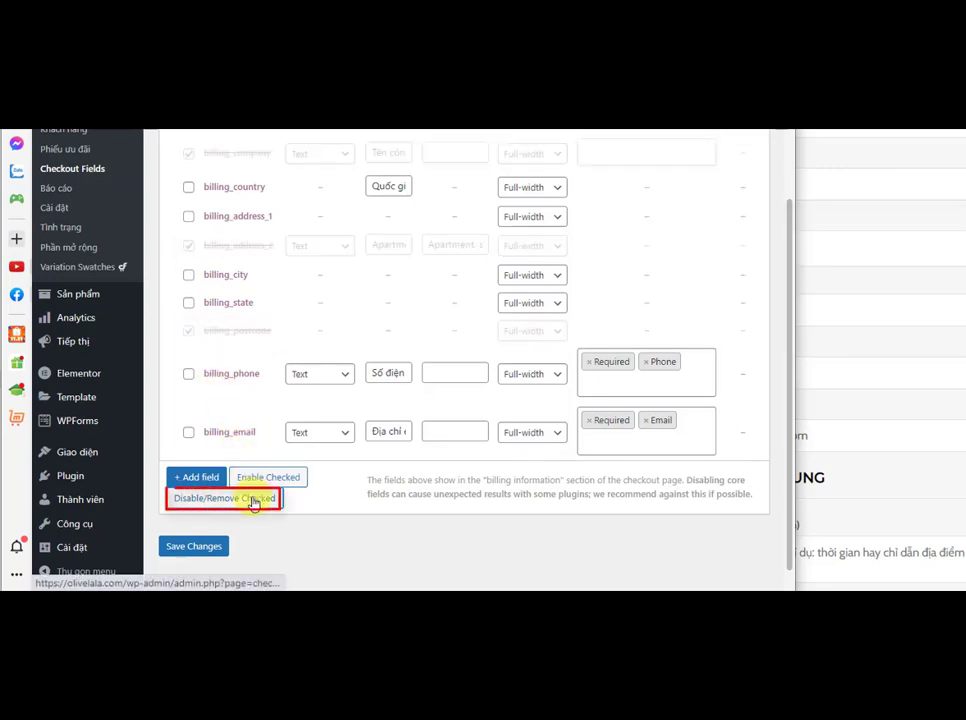
pyautogui.click(195, 546)
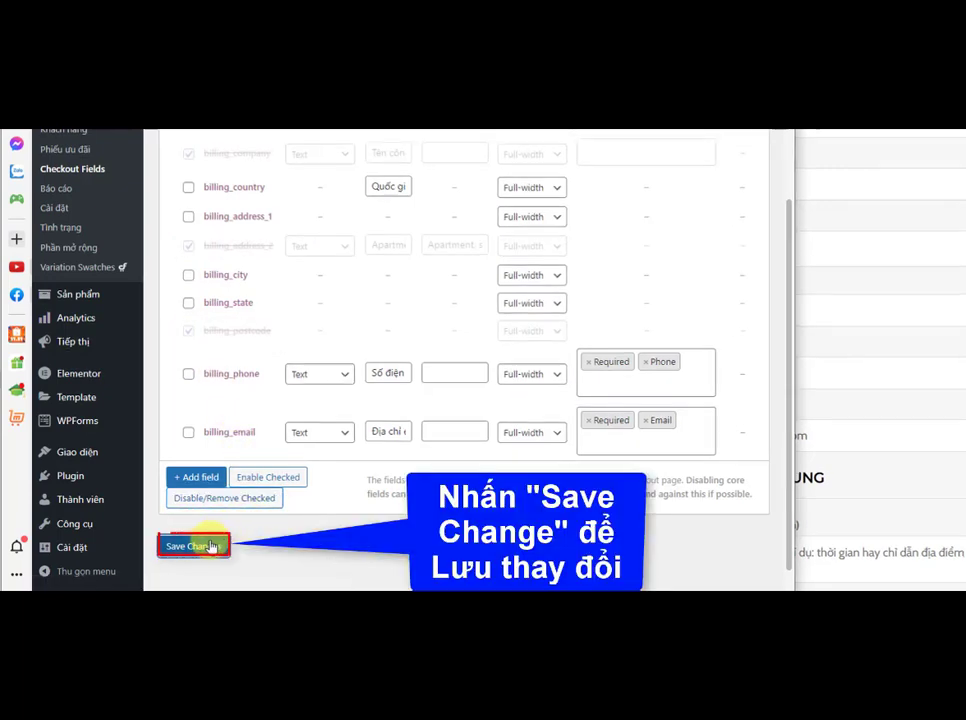
pyautogui.scroll(1, 224, 463)
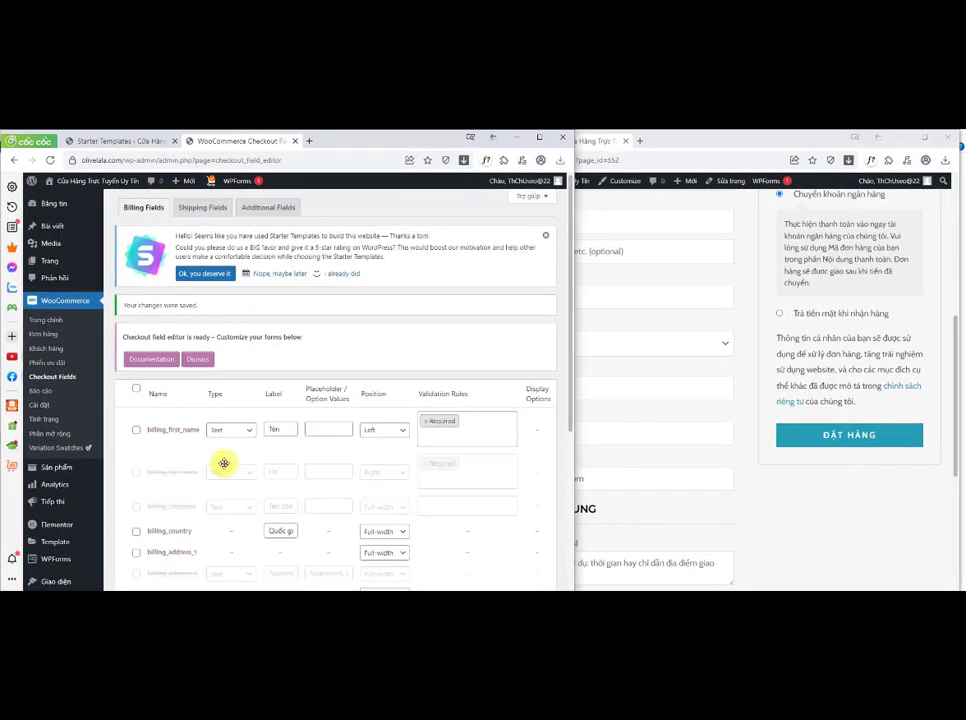
# Step: Reload the checkout page to review the simplified billing form
pyautogui.scroll(-1, 224, 463)
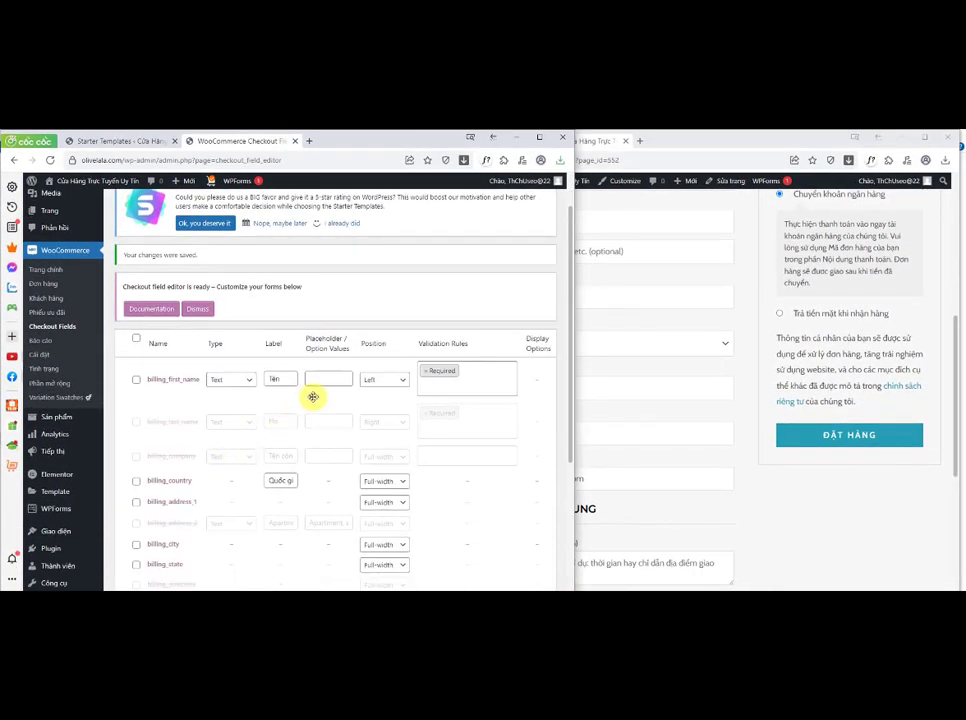
pyautogui.click(696, 138)
pyautogui.click(502, 161)
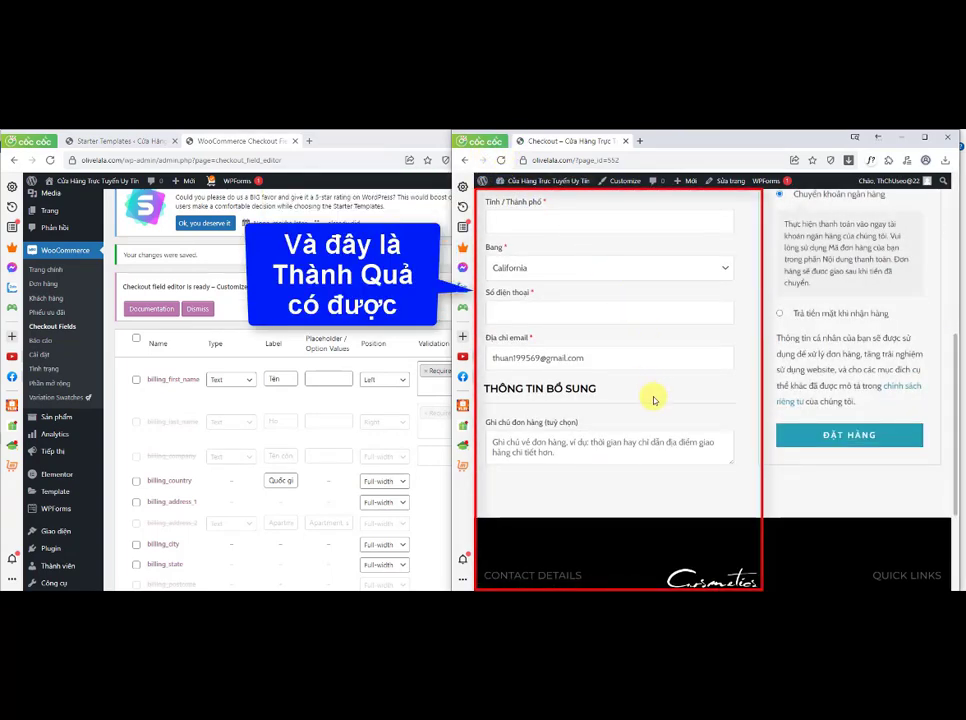
pyautogui.scroll(3, 654, 400)
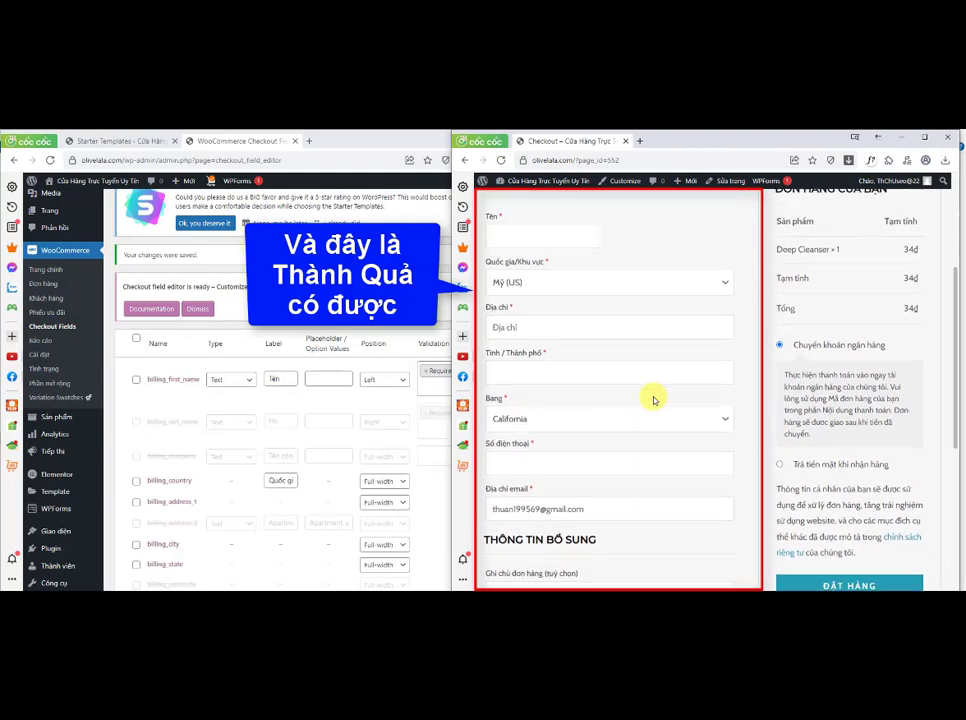
# Step: Set the checkout billing country to Việt Nam
pyautogui.click(507, 289)
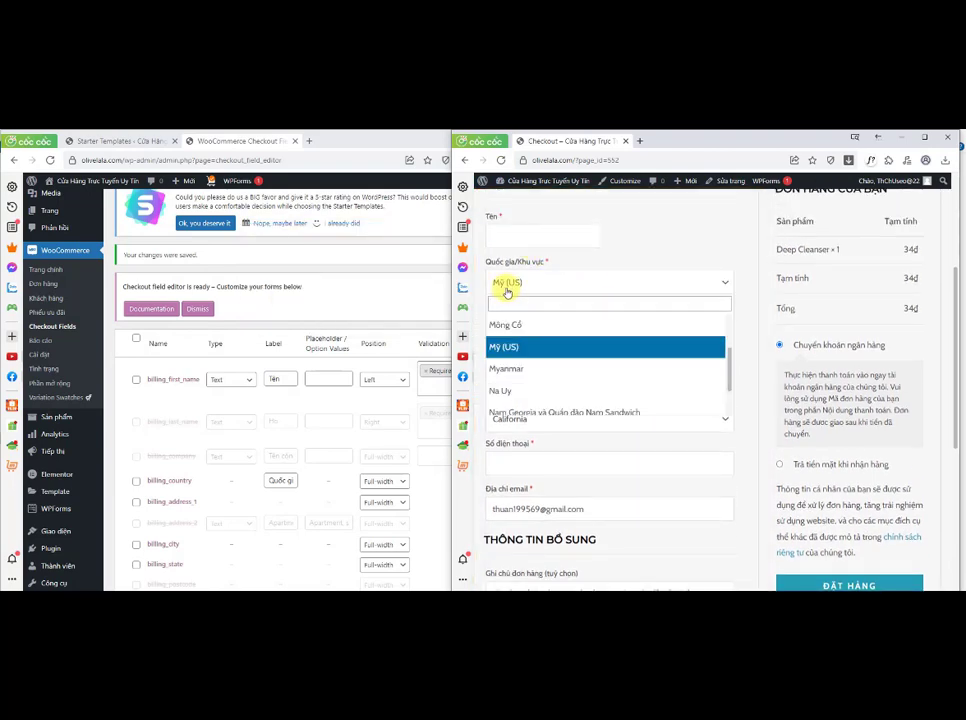
pyautogui.click(512, 302)
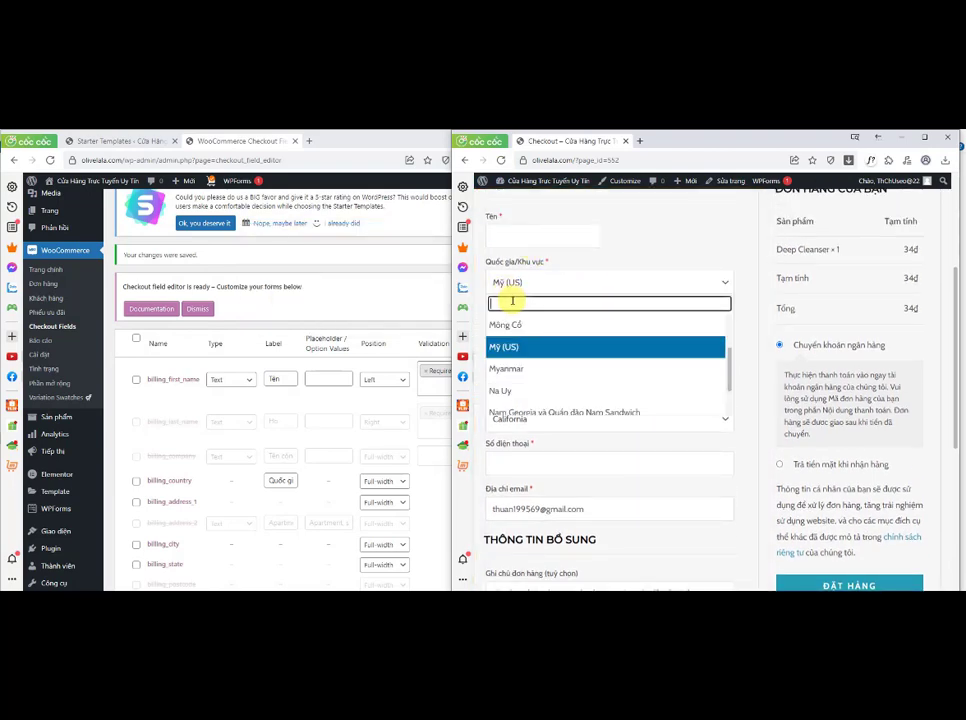
pyautogui.write('vie')
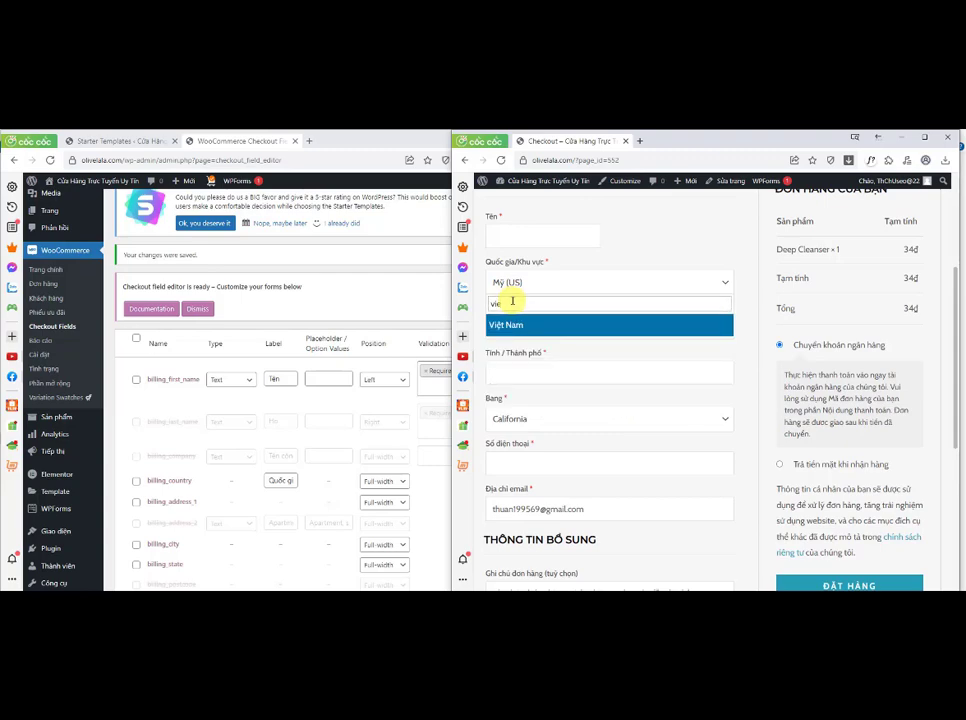
pyautogui.click(510, 323)
# Step: Enter the customer's first name and autofill the address, city and phone number fields
pyautogui.click(507, 232)
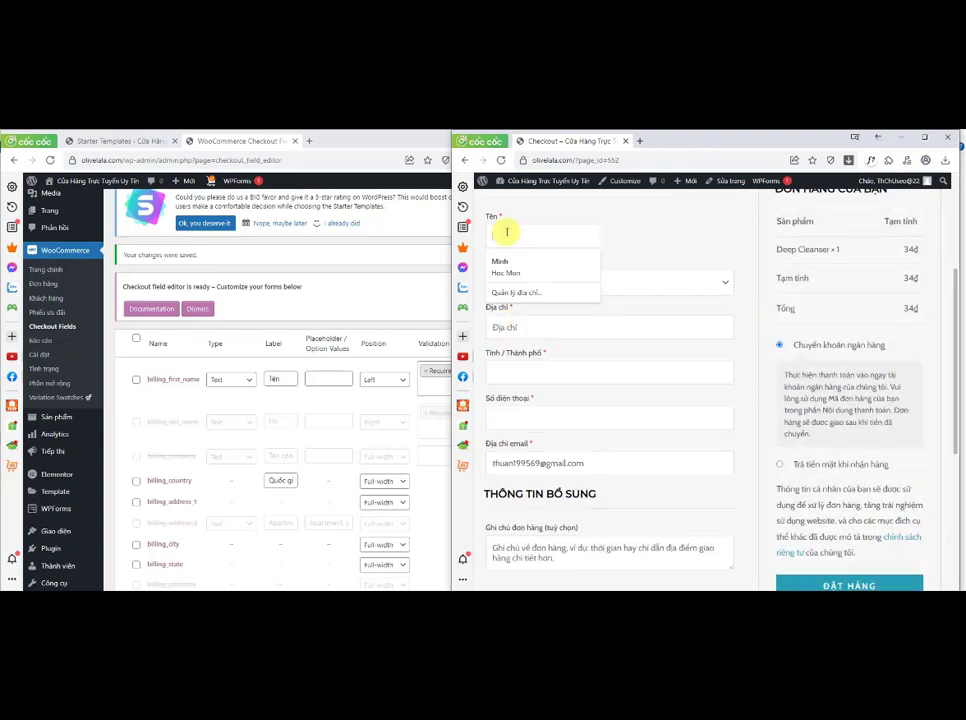
pyautogui.write('thuan')
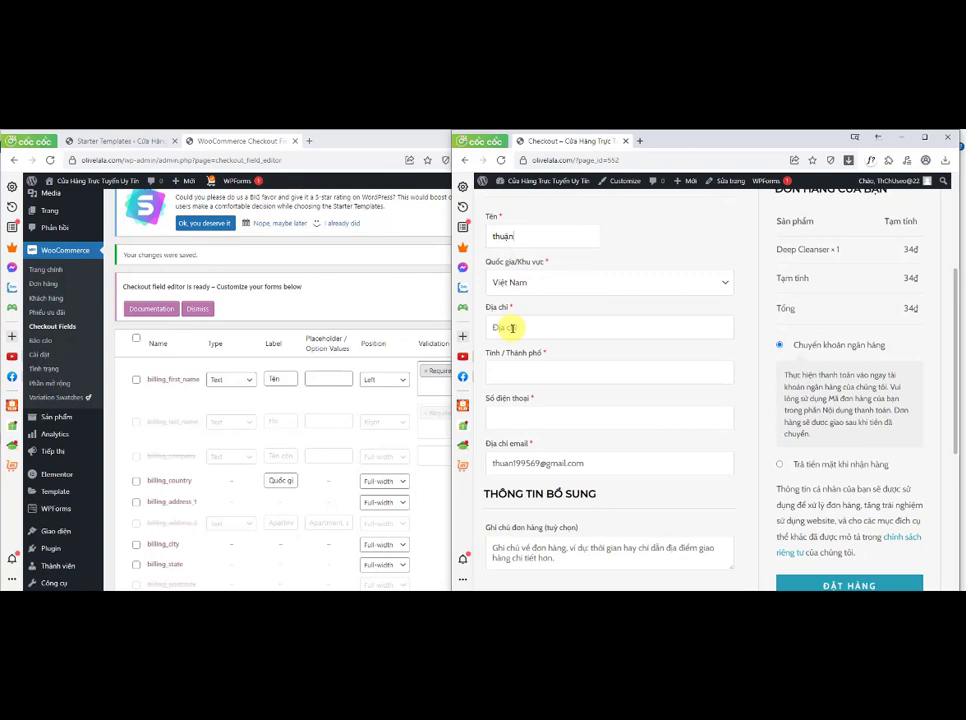
pyautogui.click(512, 327)
pyautogui.click(515, 350)
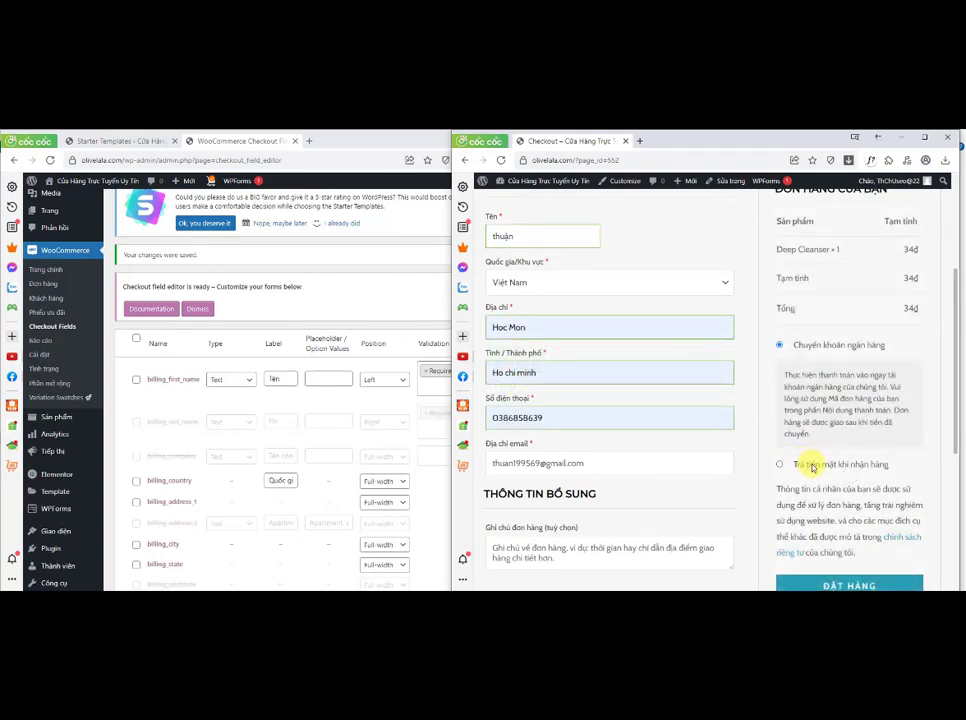
# Step: Place the test order and scroll through the order confirmation page
pyautogui.click(833, 581)
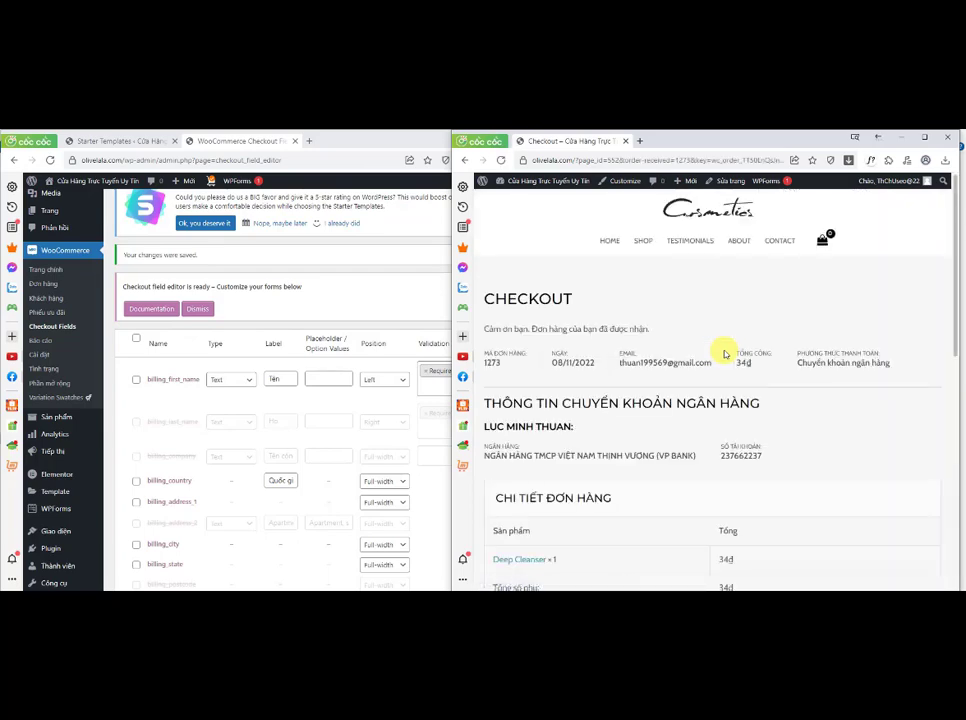
pyautogui.moveTo(955, 323); pyautogui.dragTo(955, 377)
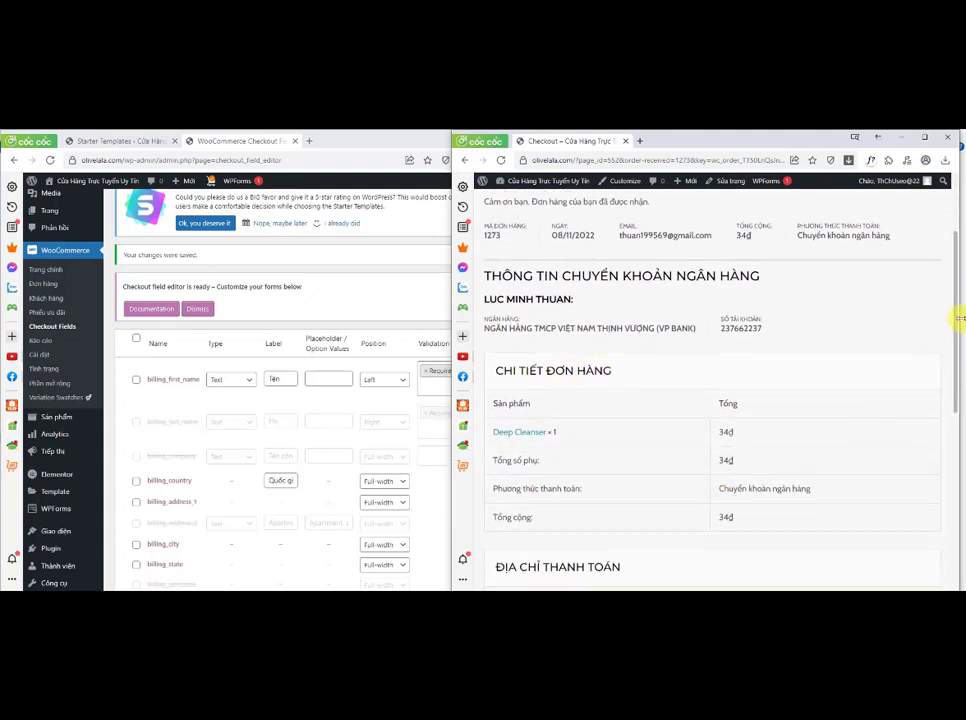
pyautogui.moveTo(957, 318); pyautogui.dragTo(959, 291)
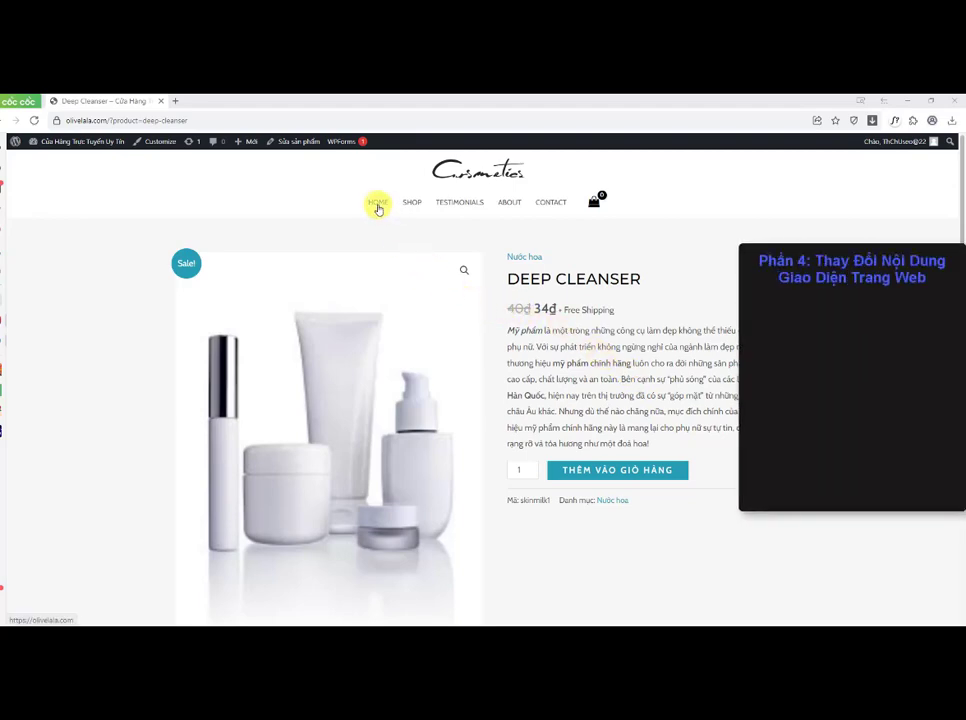
# Step: Open the home page and start editing it with Elementor
pyautogui.click(378, 205)
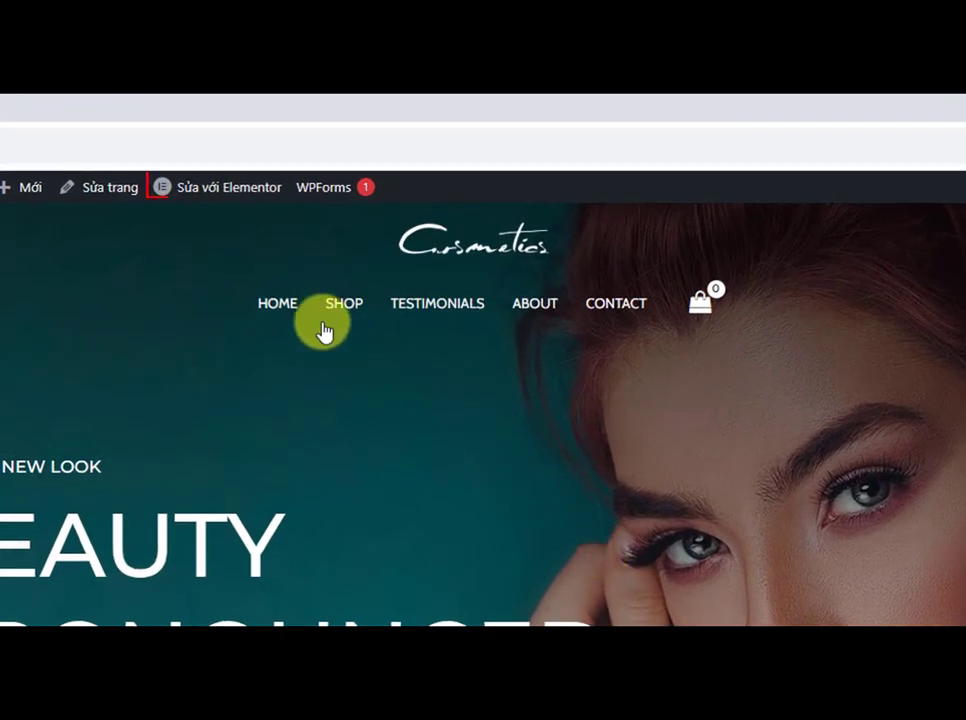
pyautogui.moveTo(231, 203)
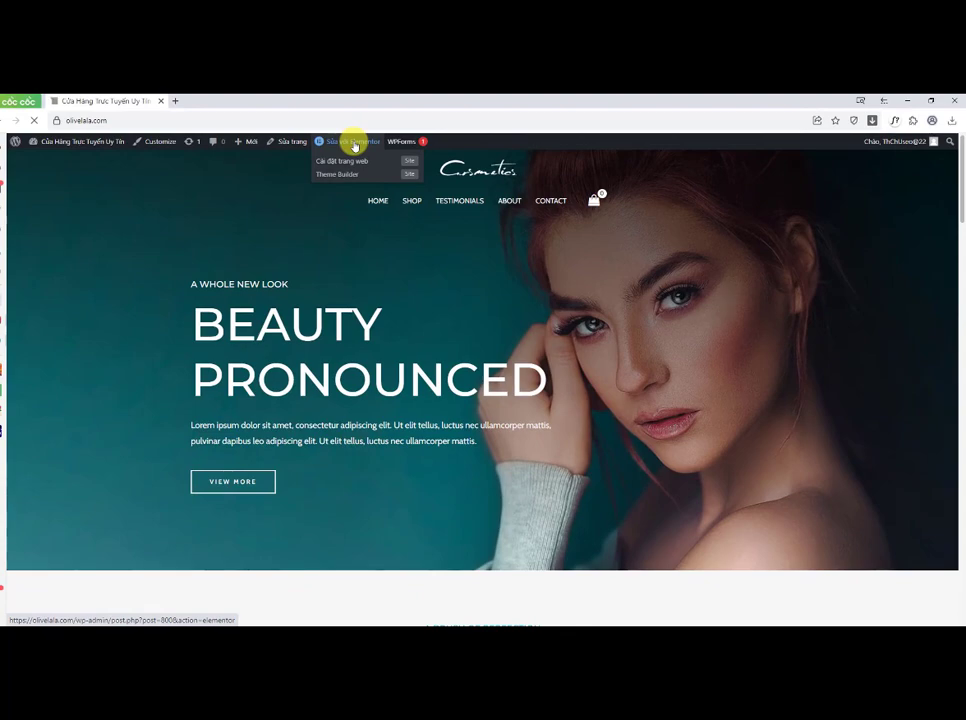
pyautogui.click(355, 146)
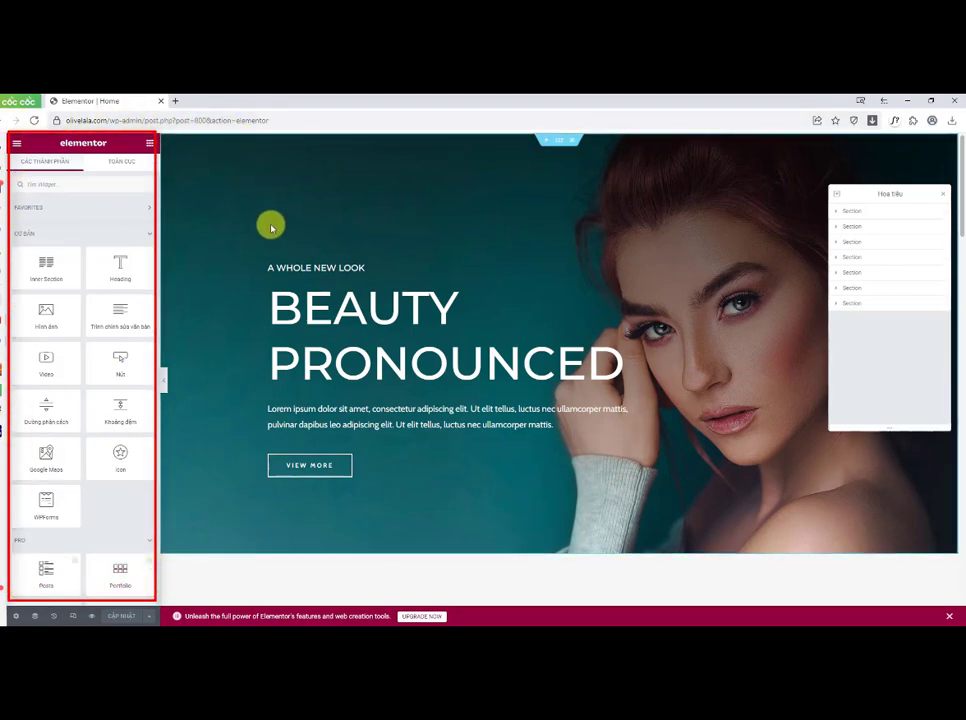
# Step: Change the hero's small heading text to BACKFRI DAY THÁNG 11
pyautogui.click(362, 265)
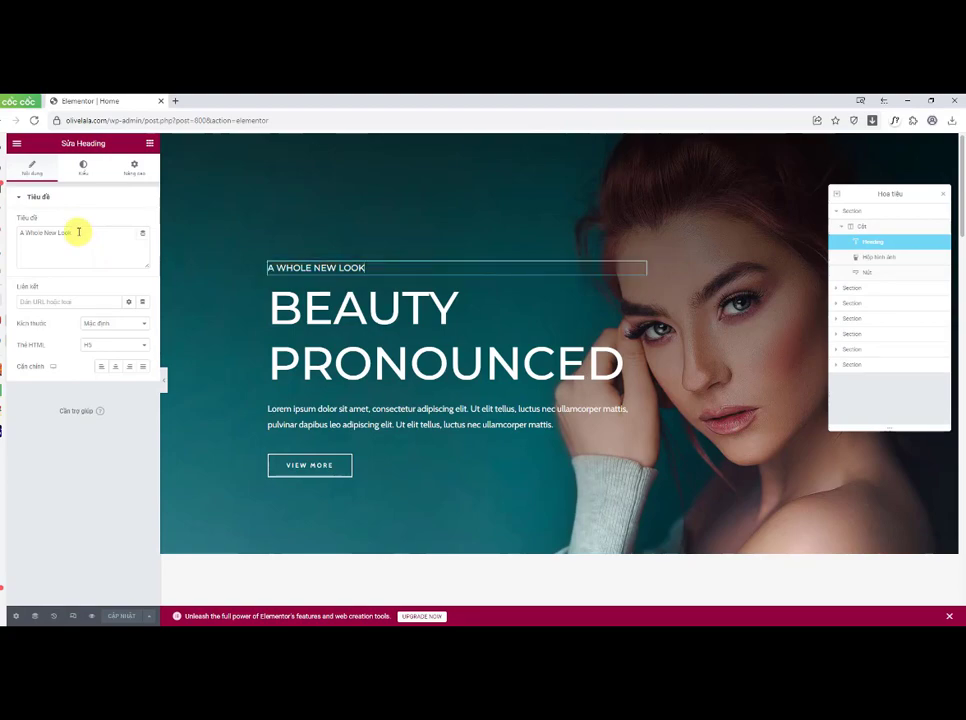
pyautogui.moveTo(78, 232); pyautogui.dragTo(48, 232)
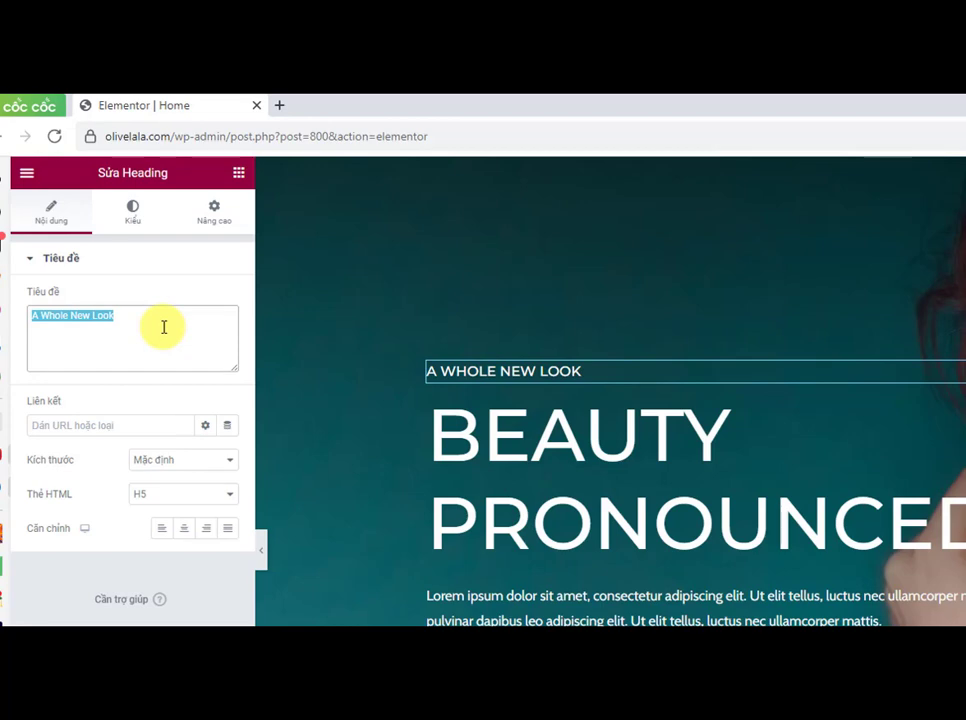
pyautogui.write('Bac')
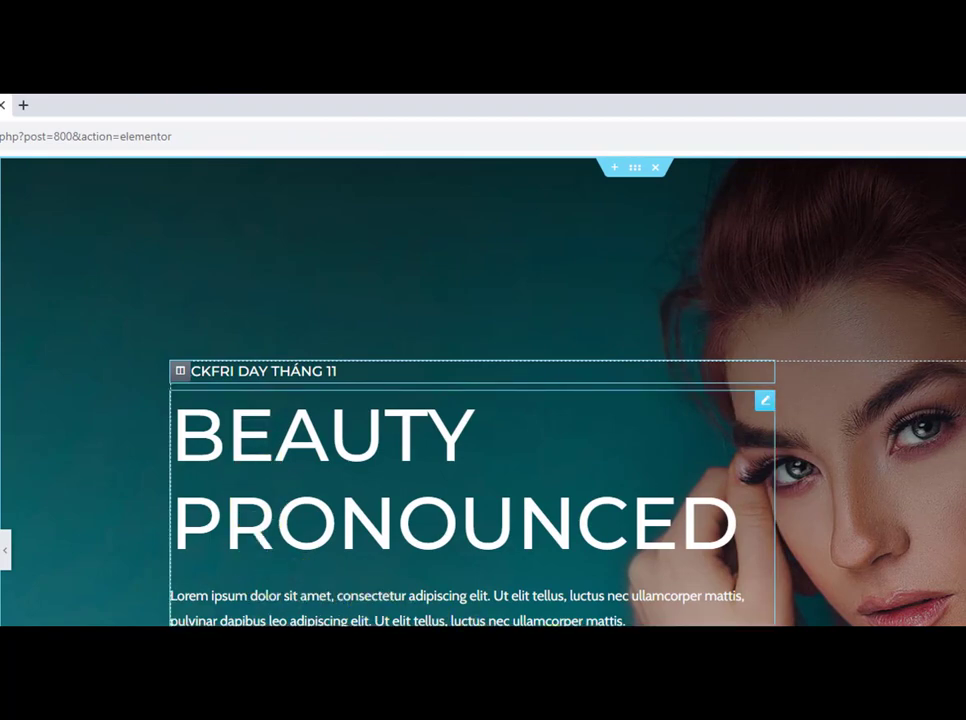
# Step: Change the hero image box title to LÀM ĐẸP CÙNG ELLY TRAN
pyautogui.click(762, 408)
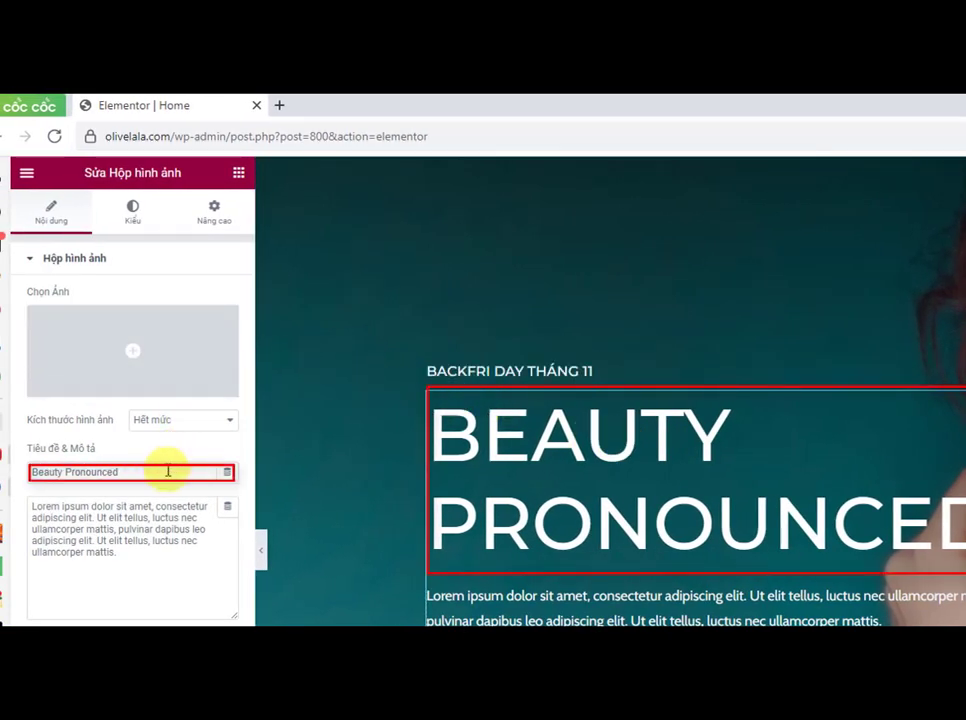
pyautogui.moveTo(168, 470); pyautogui.dragTo(30, 465)
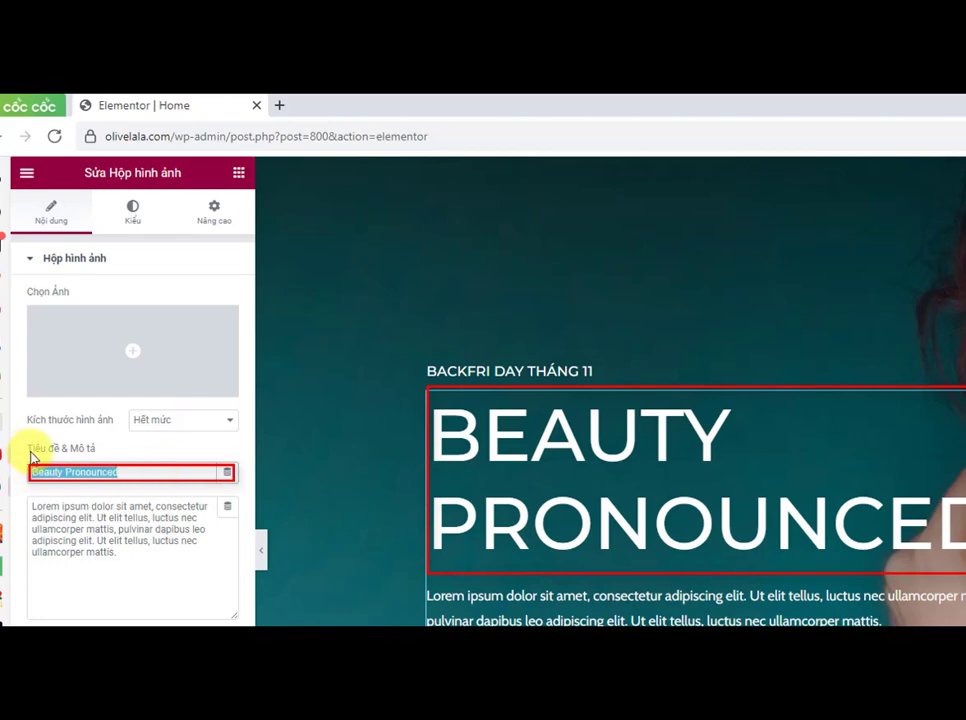
pyautogui.click(129, 470)
pyautogui.moveTo(129, 470); pyautogui.dragTo(31, 465)
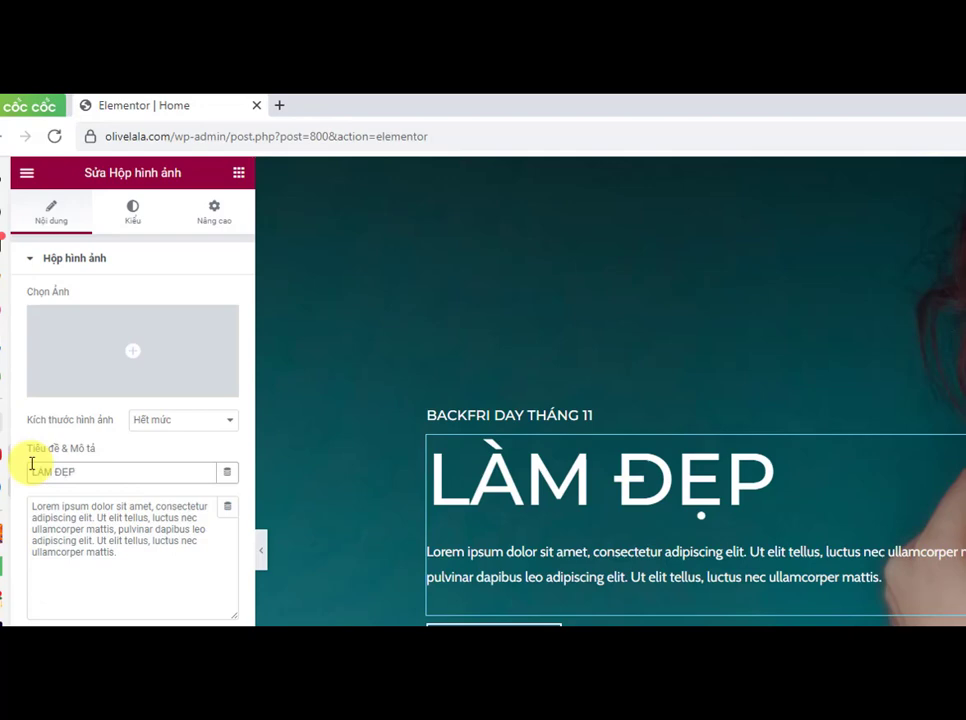
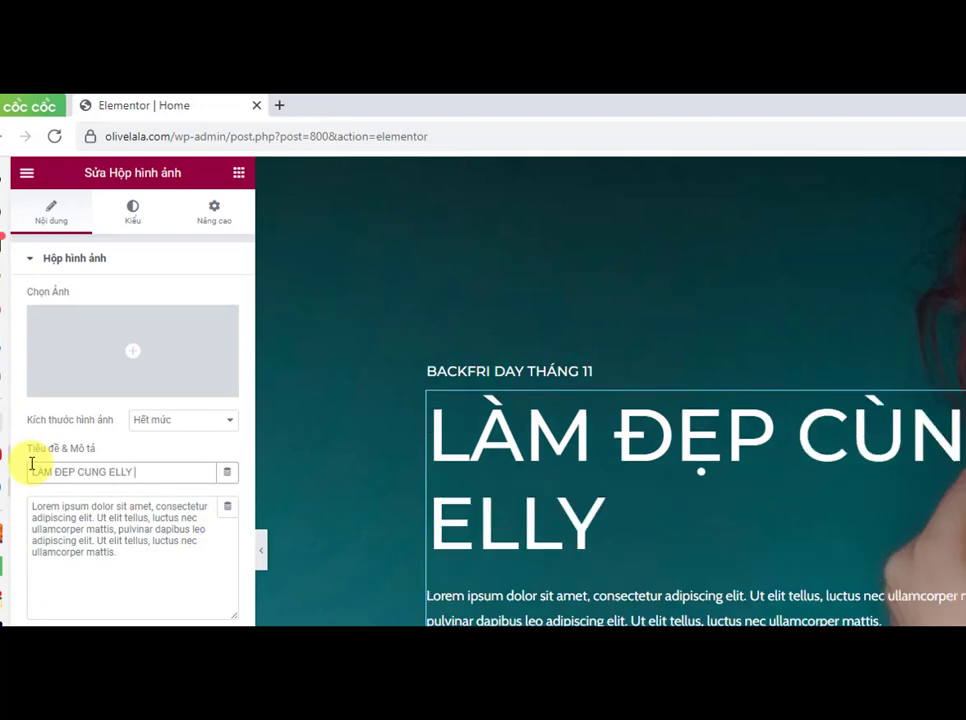
# Step: Replace the image box description with a placeholder line of a's
pyautogui.click(143, 568)
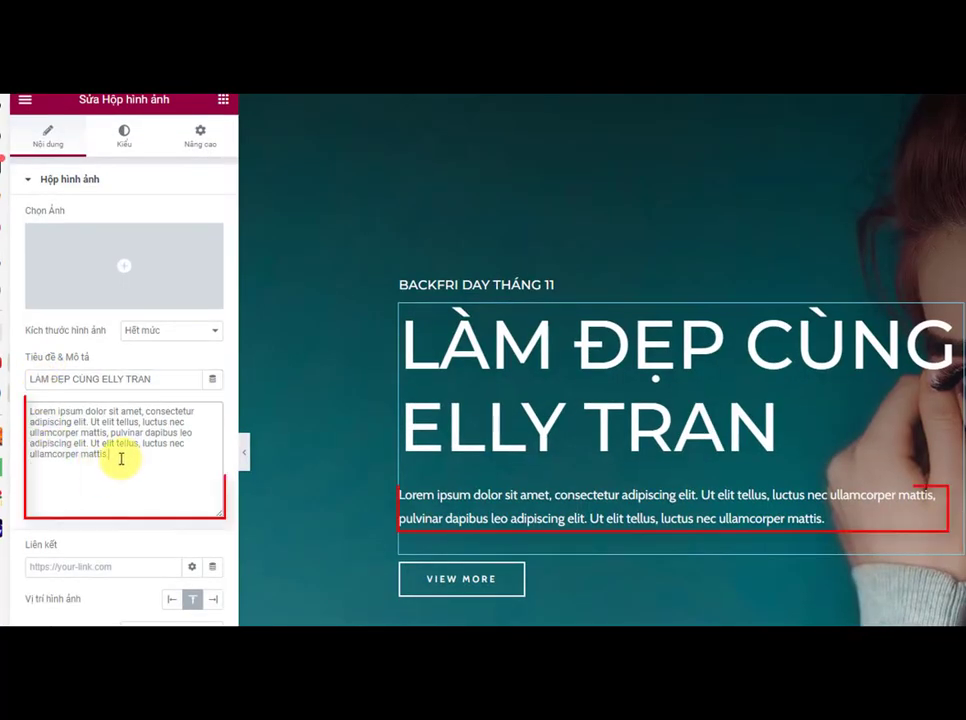
pyautogui.moveTo(121, 458); pyautogui.dragTo(41, 410)
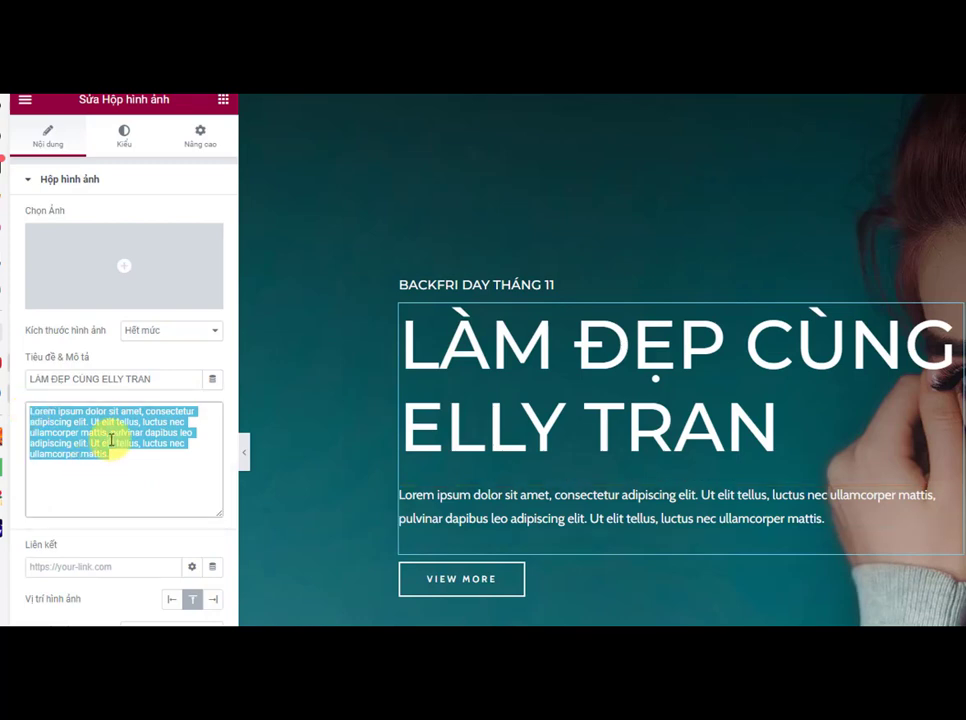
pyautogui.write('a')
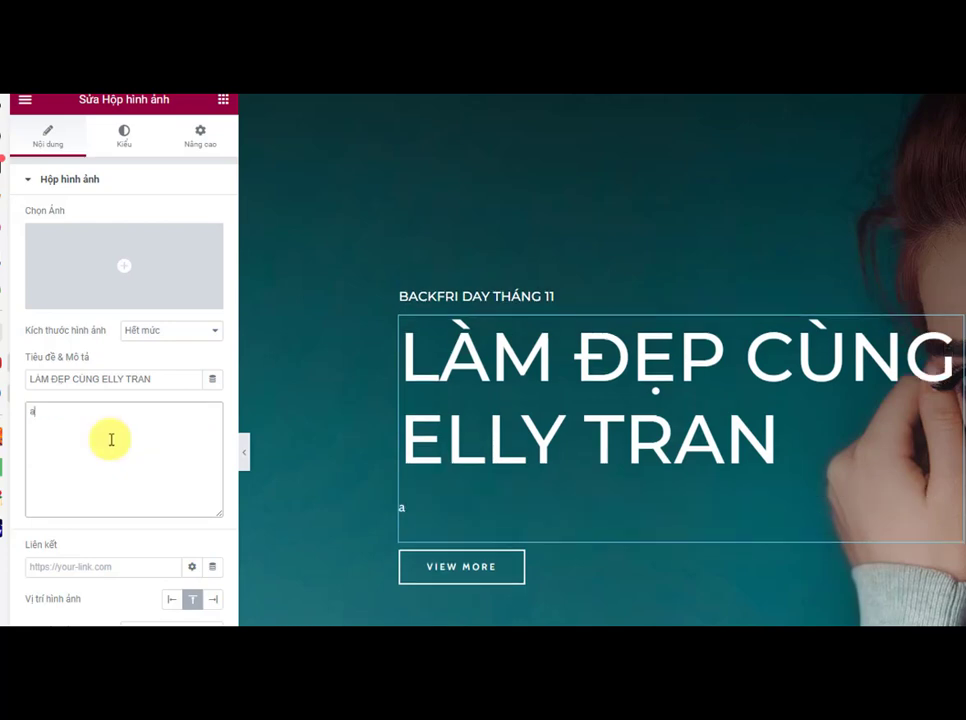
pyautogui.write('aaaaaaaaaaaaaaaaaaaaaaaaaaaaaa')
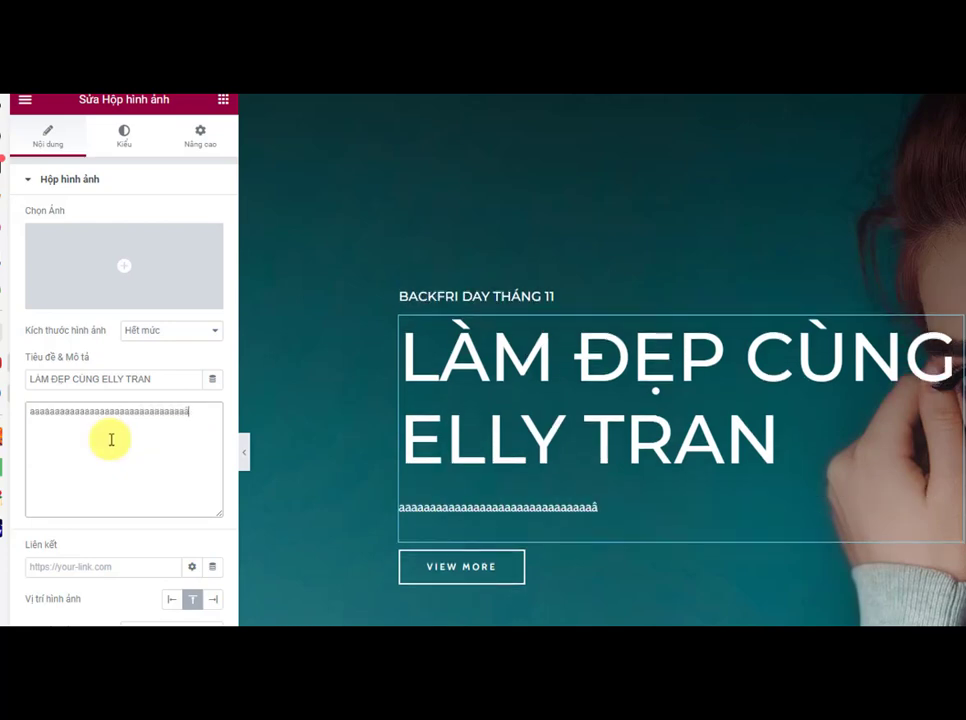
pyautogui.write('A')
pyautogui.press('BackSpace')
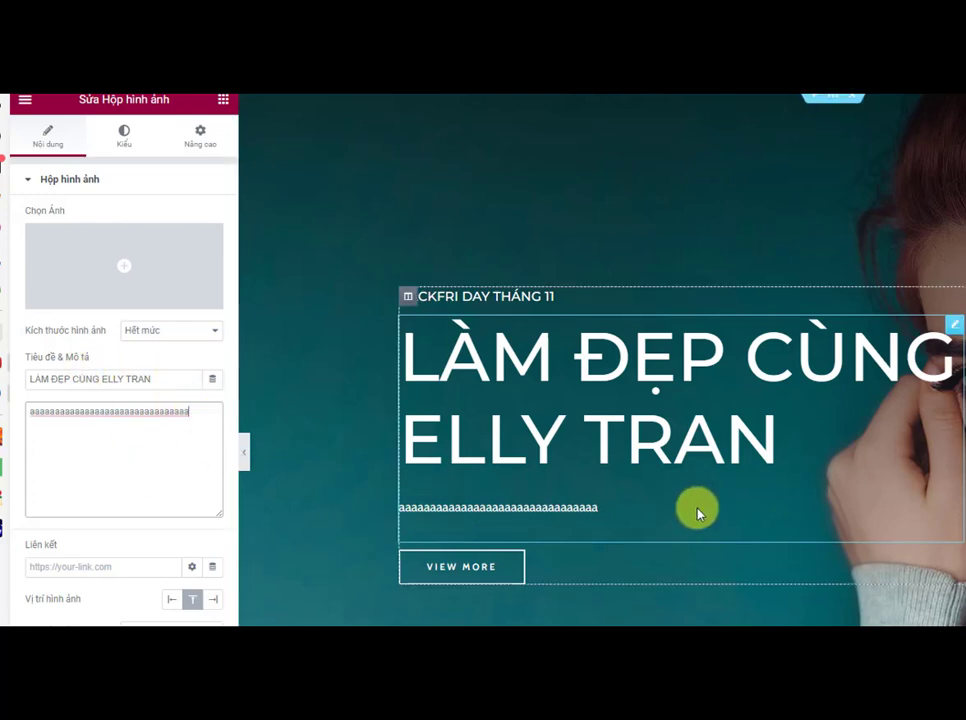
# Step: Change the hero button text to Xem Thêm
pyautogui.click(491, 580)
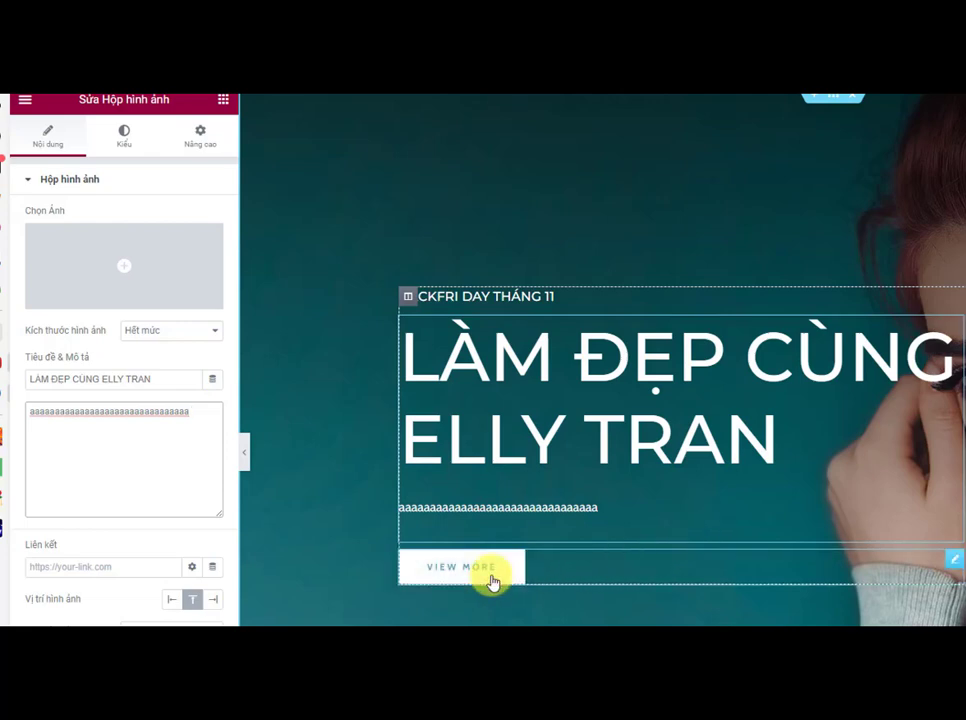
pyautogui.click(955, 560)
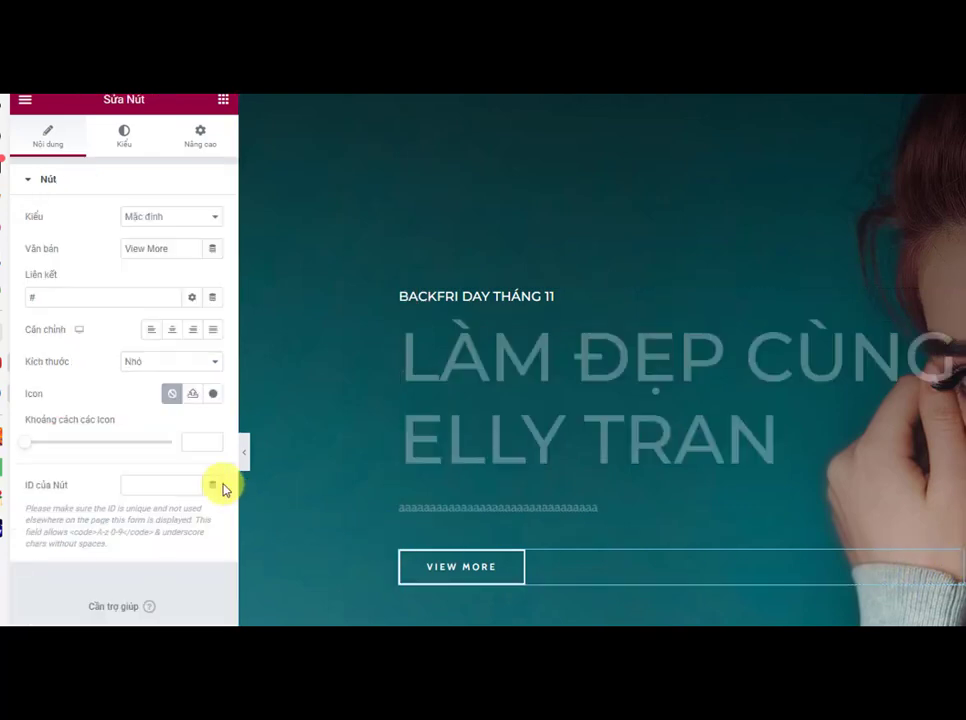
pyautogui.moveTo(170, 247); pyautogui.dragTo(120, 246)
pyautogui.press('BackSpace')
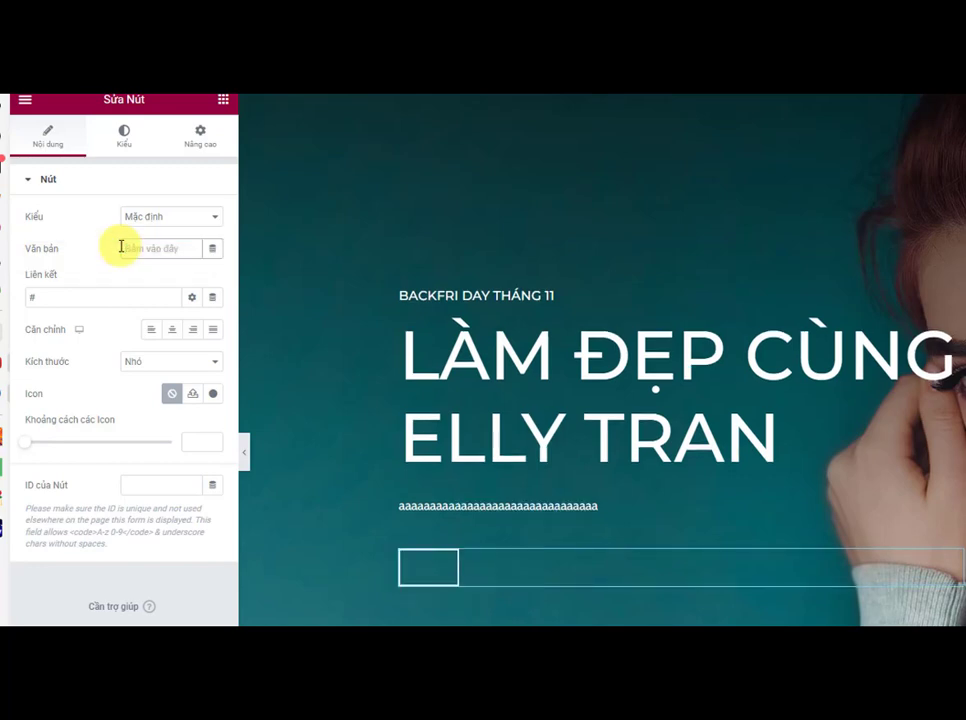
pyautogui.write('Xem Thêm')
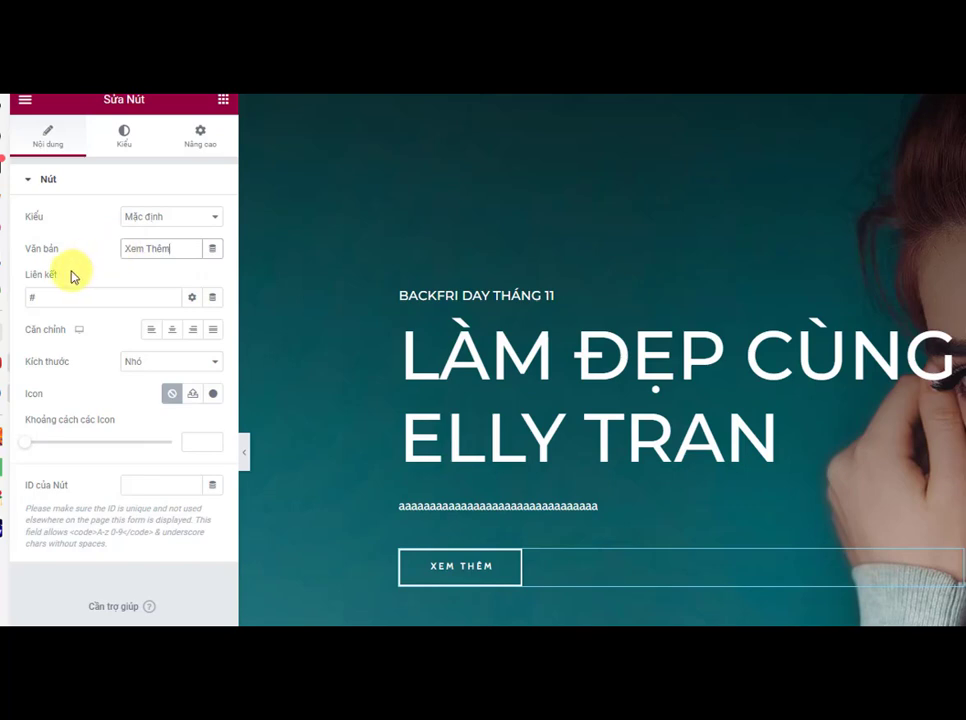
# Step: Clear the hero button's link field
pyautogui.moveTo(35, 276); pyautogui.dragTo(25, 275)
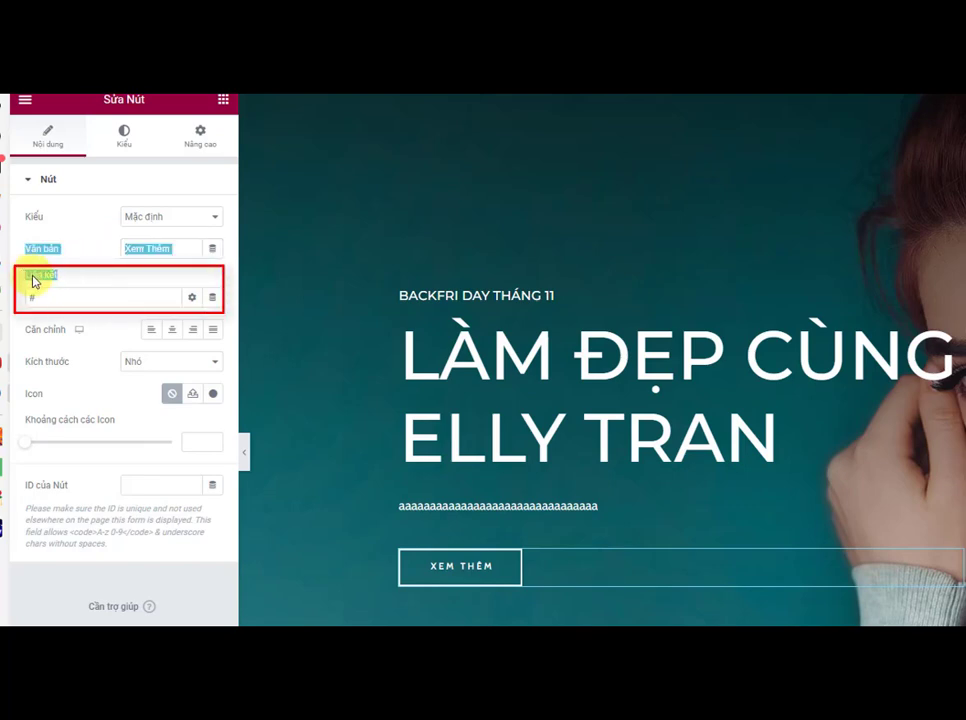
pyautogui.click(68, 292)
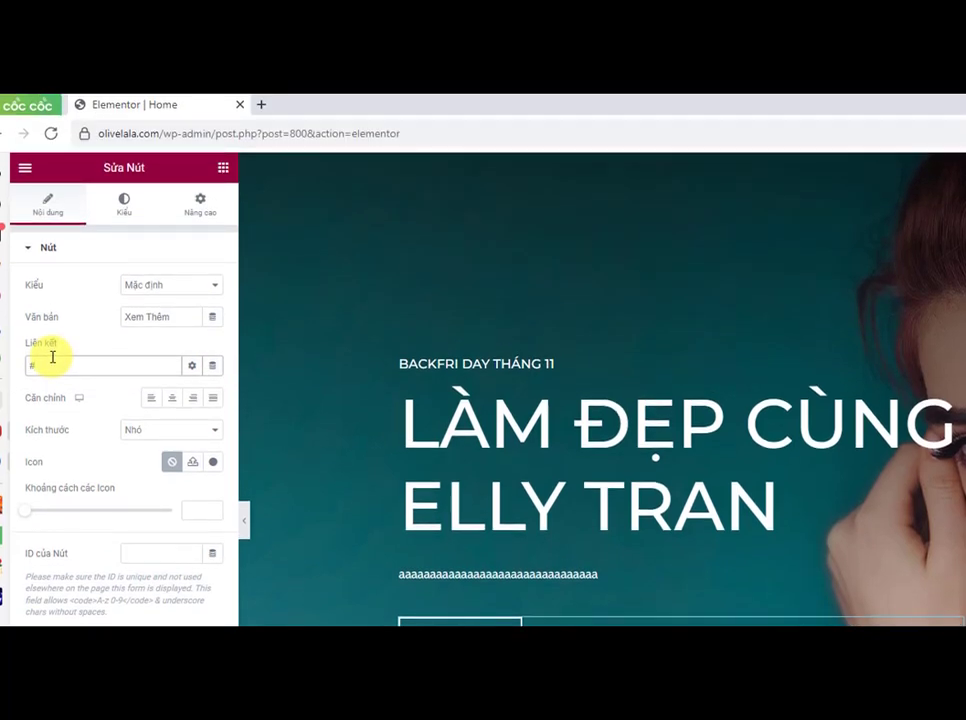
pyautogui.press('BackSpace')
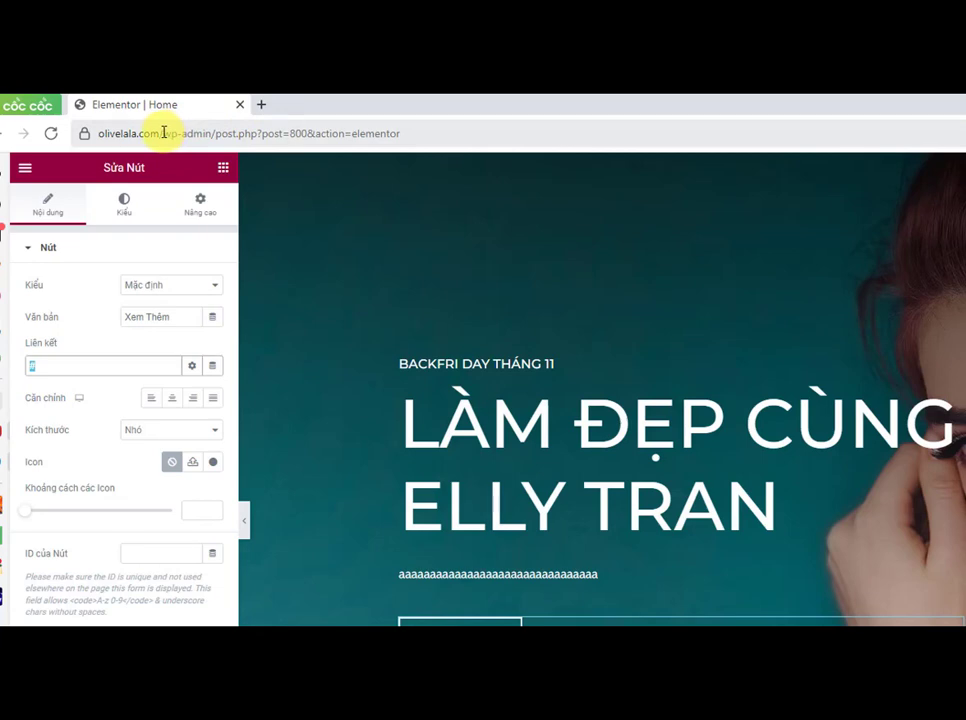
# Step: Open the site olivelala.com in a new browser tab and go to its Shop page
pyautogui.moveTo(163, 132); pyautogui.dragTo(90, 133)
pyautogui.rightClick(119, 140)
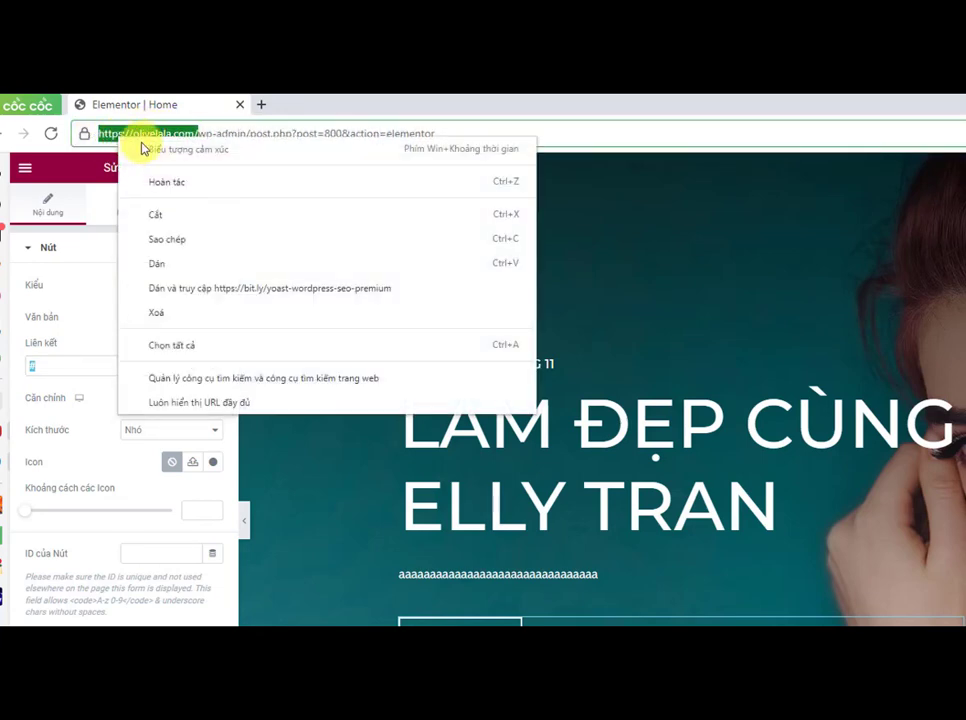
pyautogui.click(157, 239)
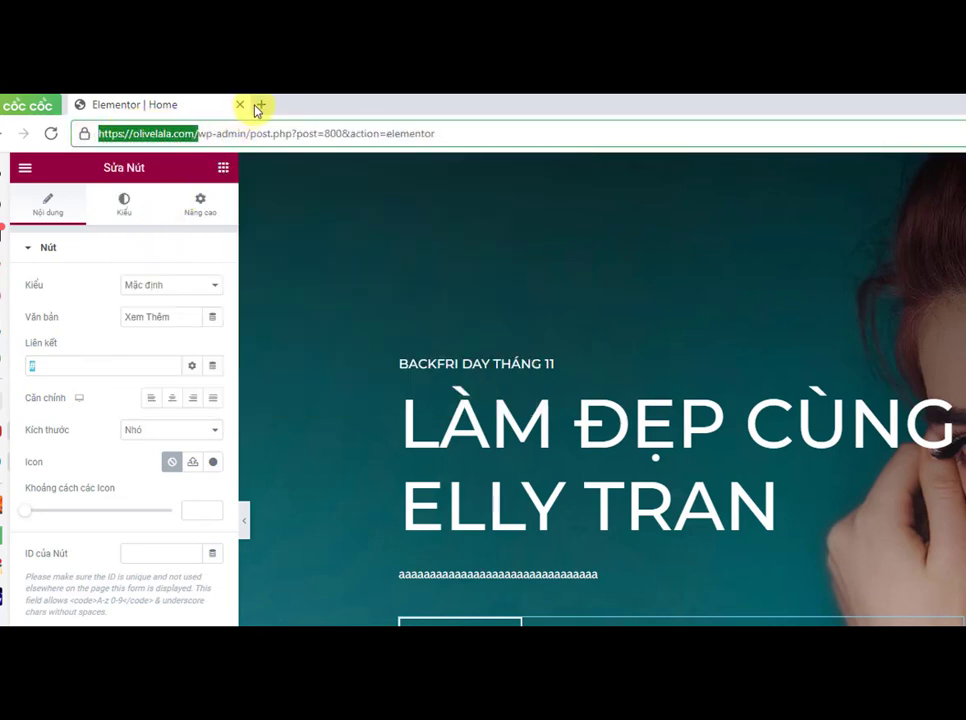
pyautogui.click(258, 105)
pyautogui.hotkey('ctrl', 'v')
pyautogui.press('Return')
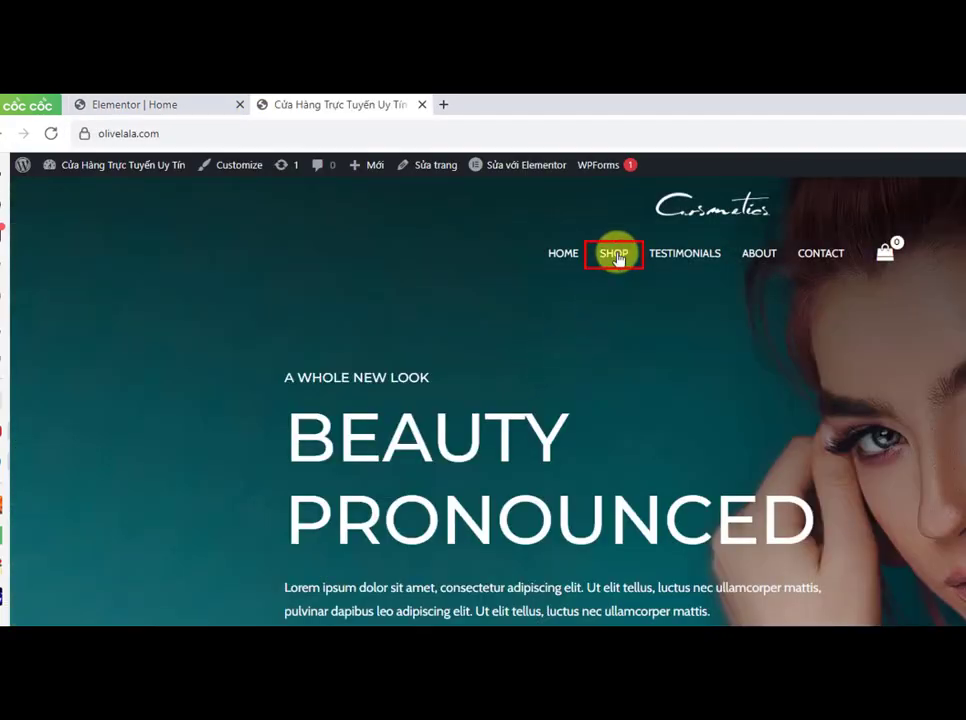
pyautogui.click(617, 256)
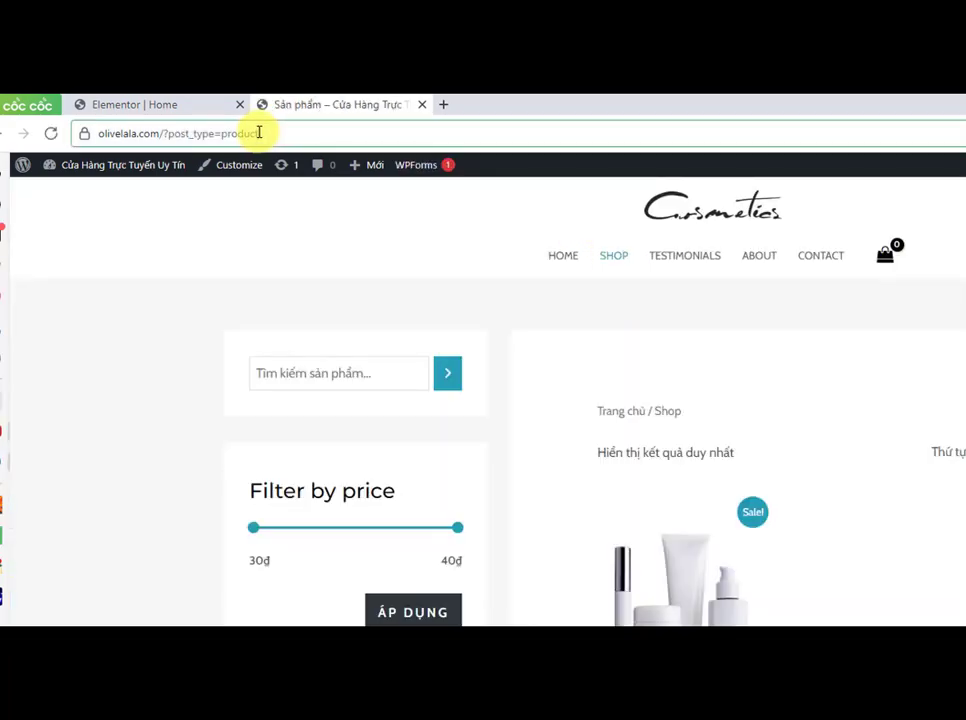
# Step: Set the hero button's link to the Shop page URL and update the page
pyautogui.moveTo(259, 132); pyautogui.dragTo(90, 134)
pyautogui.rightClick(123, 135)
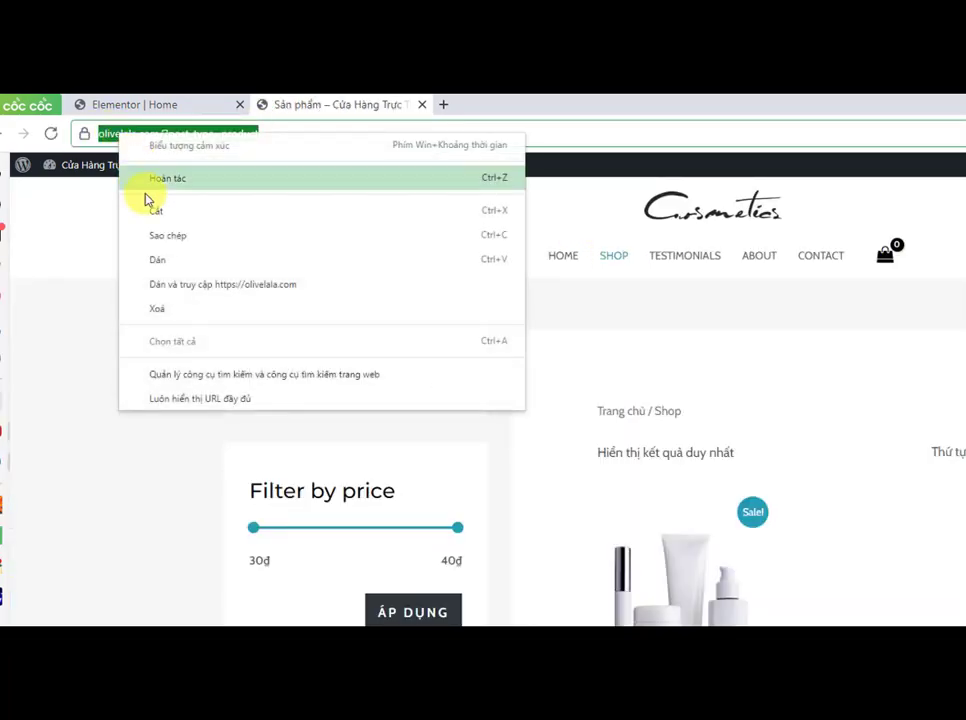
pyautogui.click(157, 235)
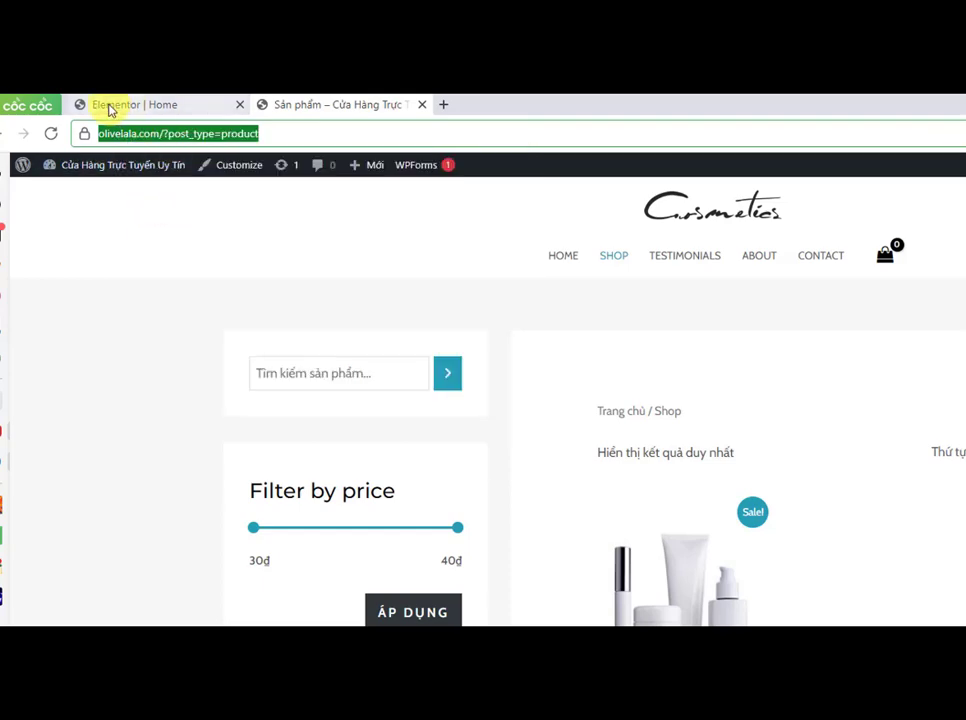
pyautogui.click(112, 106)
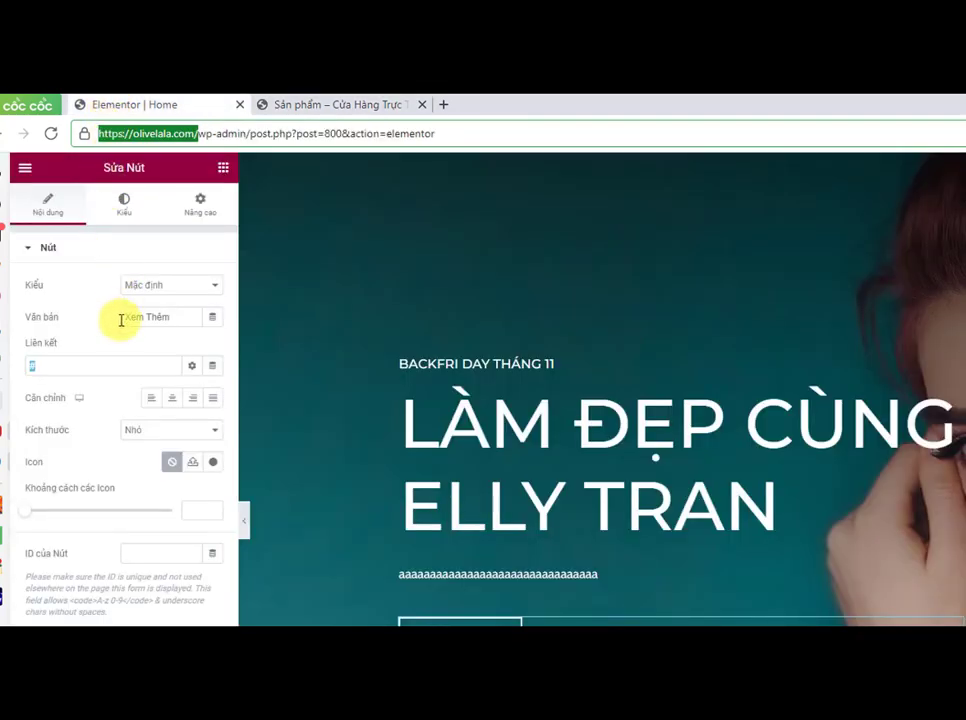
pyautogui.click(47, 364)
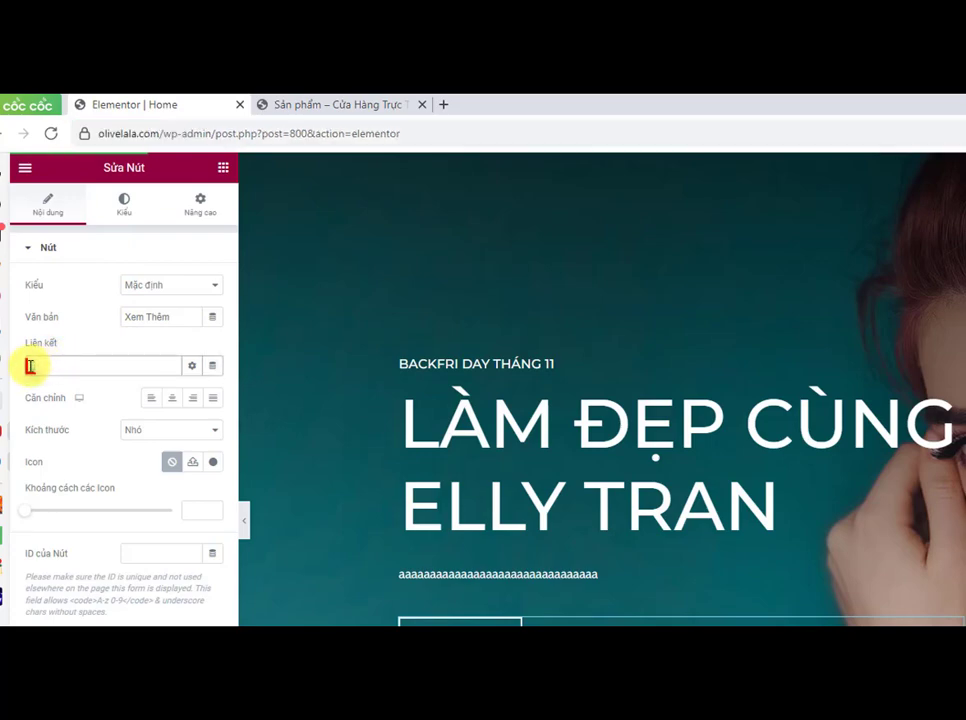
pyautogui.rightClick(30, 364)
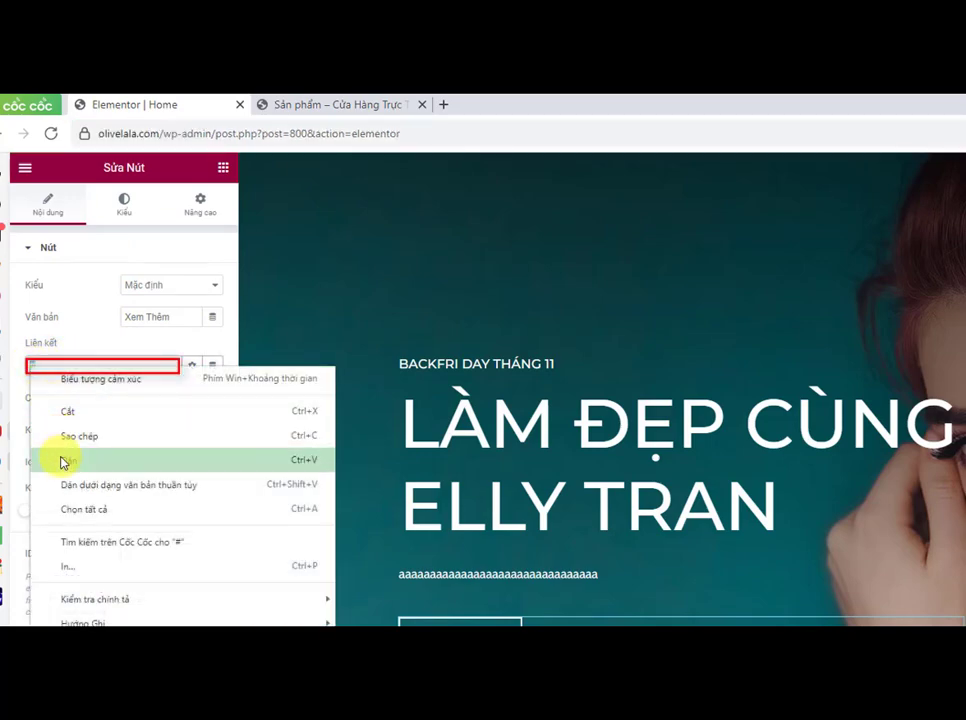
pyautogui.click(63, 462)
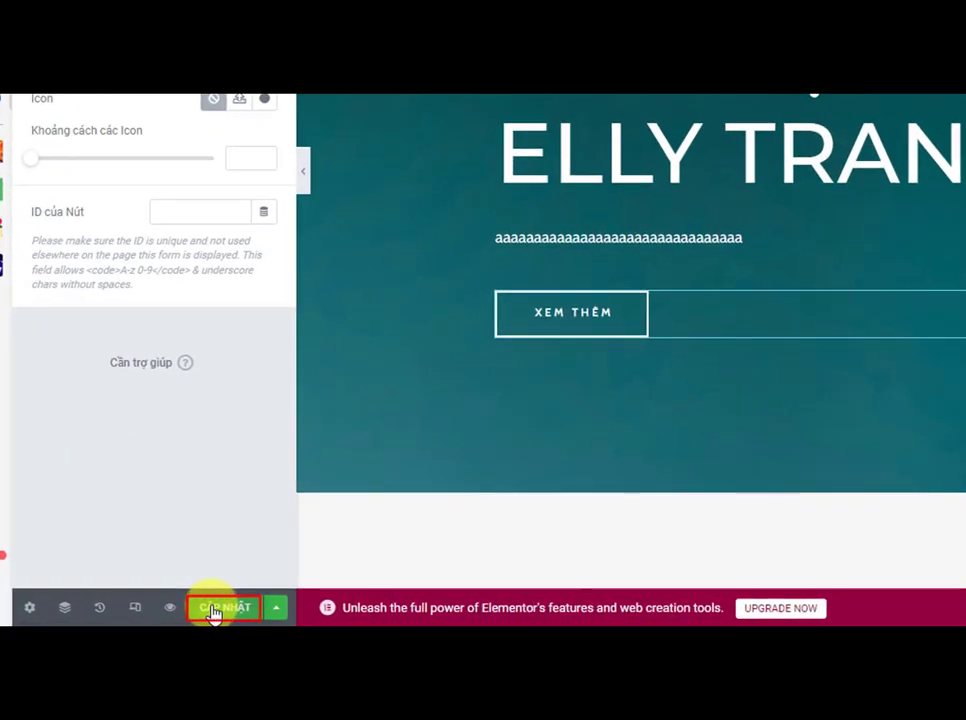
pyautogui.click(213, 609)
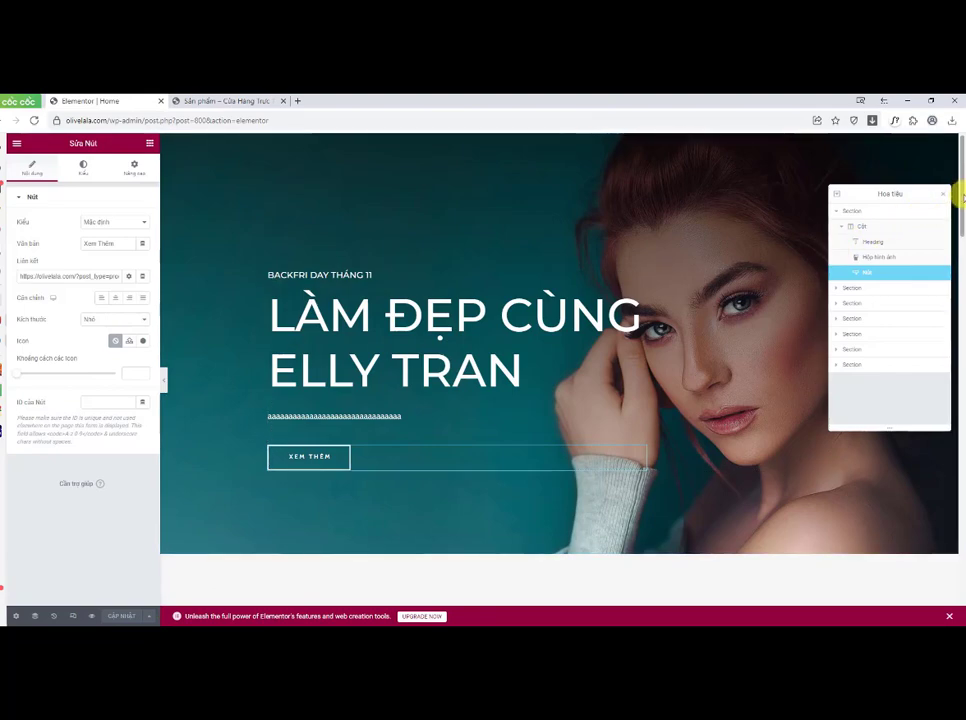
# Step: Change the testimonials section's small heading to Khách hàng hài lòng
pyautogui.moveTo(958, 188); pyautogui.dragTo(956, 287)
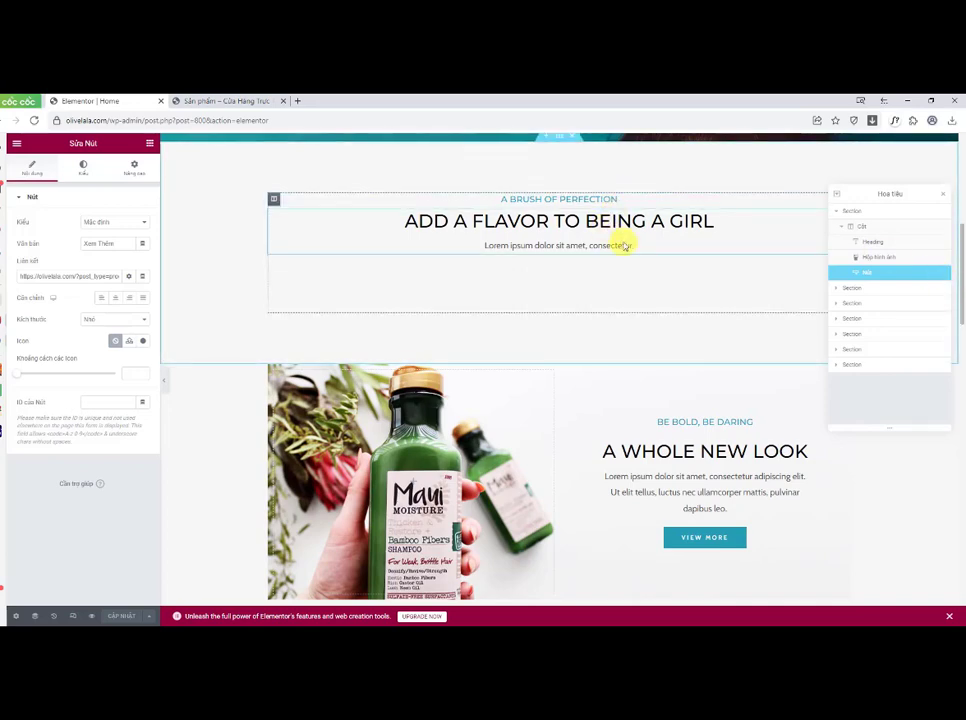
pyautogui.moveTo(957, 267); pyautogui.dragTo(962, 350)
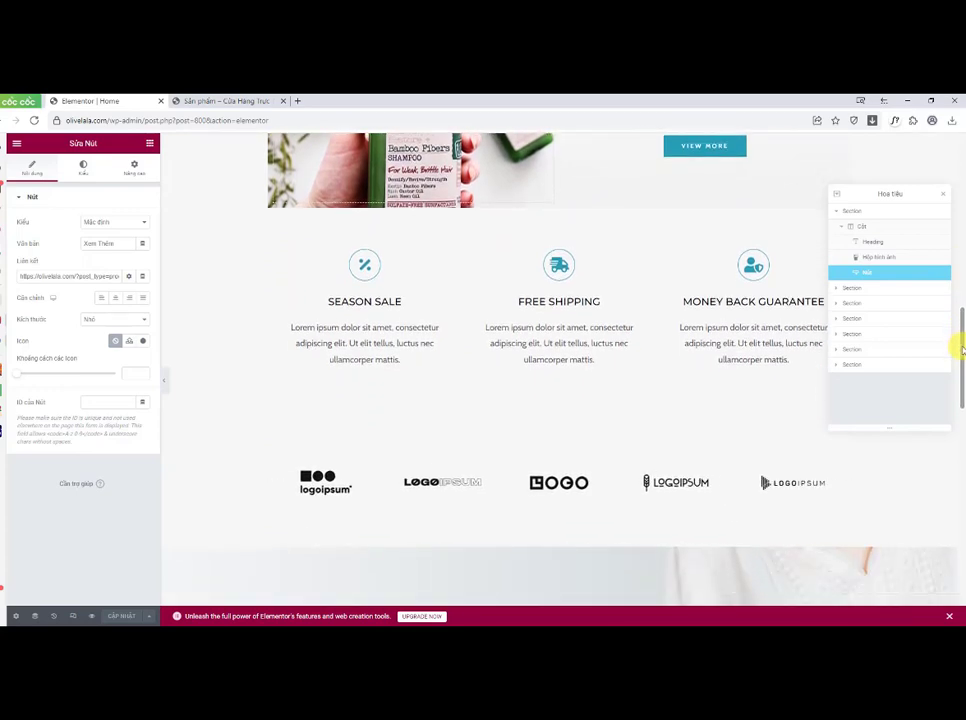
pyautogui.moveTo(962, 348); pyautogui.dragTo(957, 428)
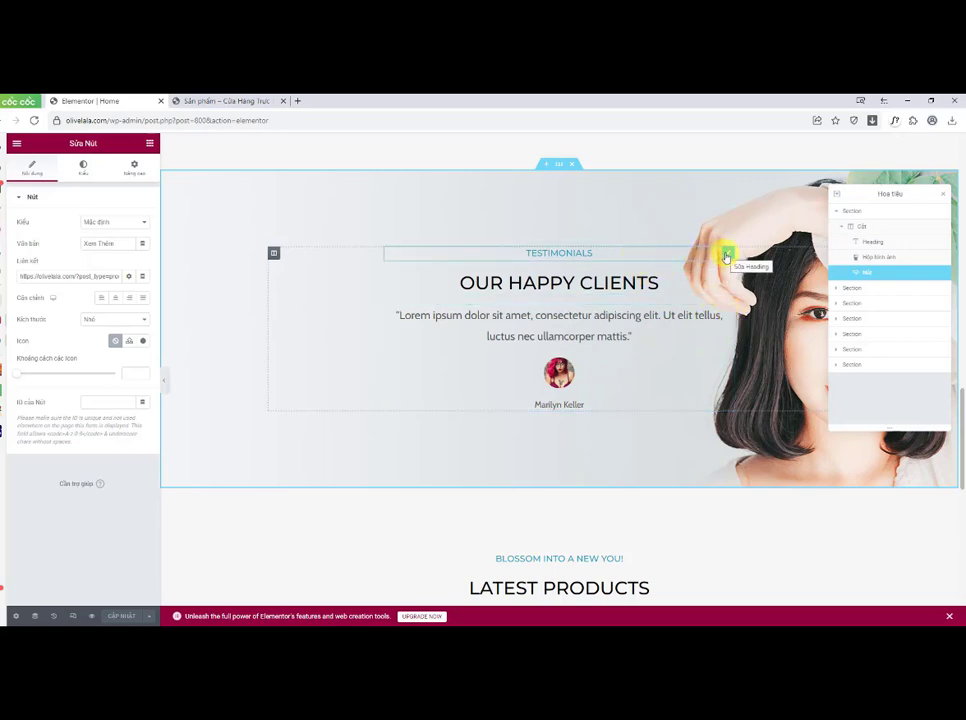
pyautogui.click(727, 256)
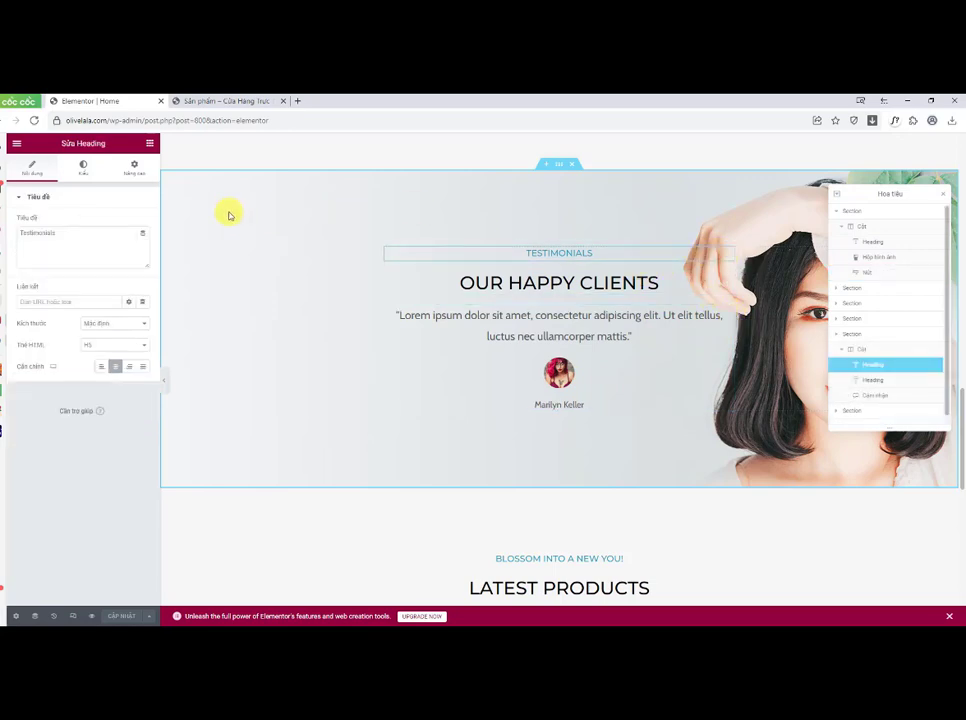
pyautogui.moveTo(70, 232); pyautogui.dragTo(22, 236)
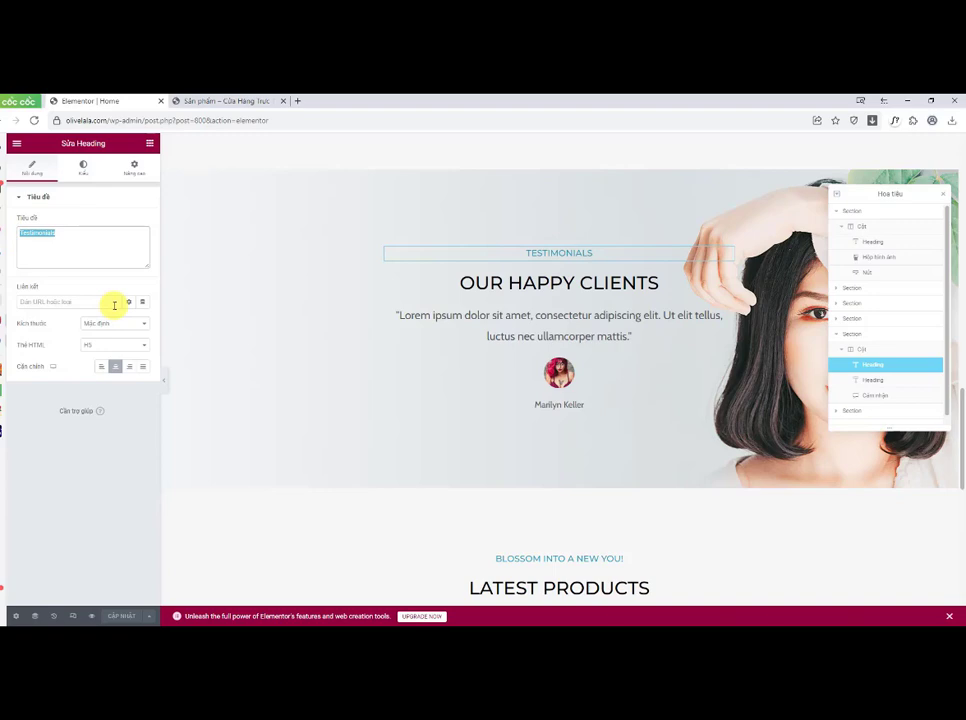
pyautogui.write('Khác')
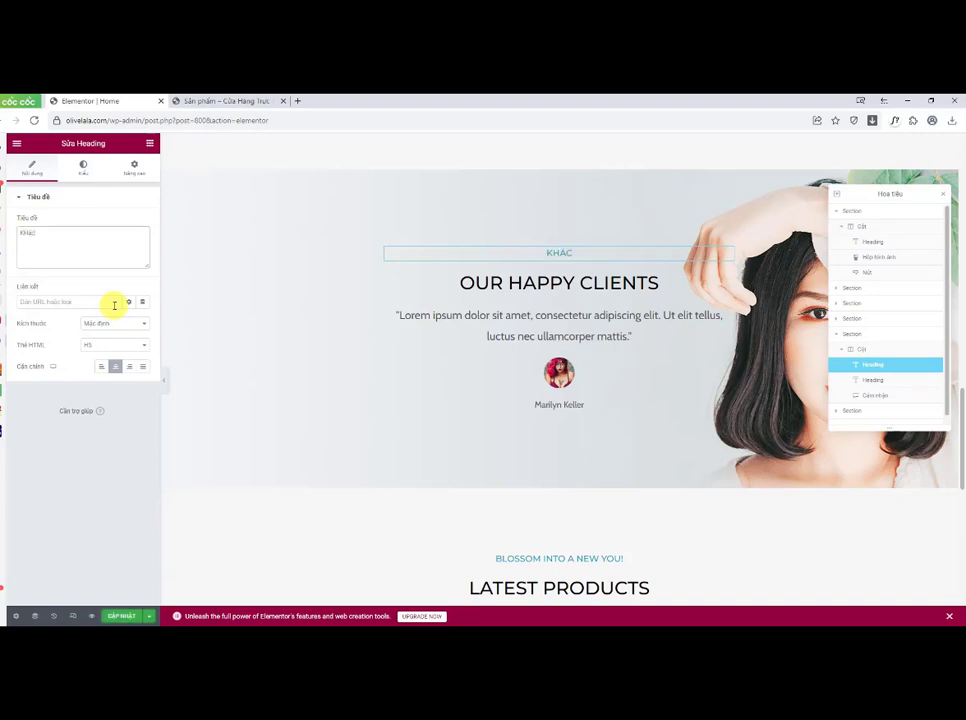
pyautogui.write('h hàng hài lòng')
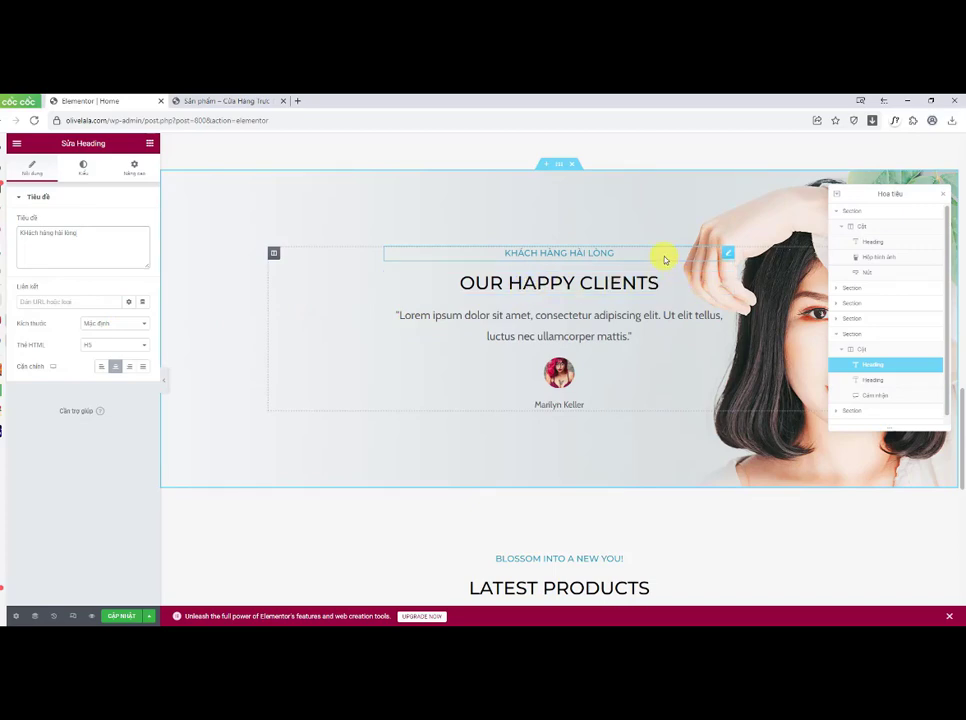
pyautogui.moveTo(86, 237); pyautogui.dragTo(19, 232)
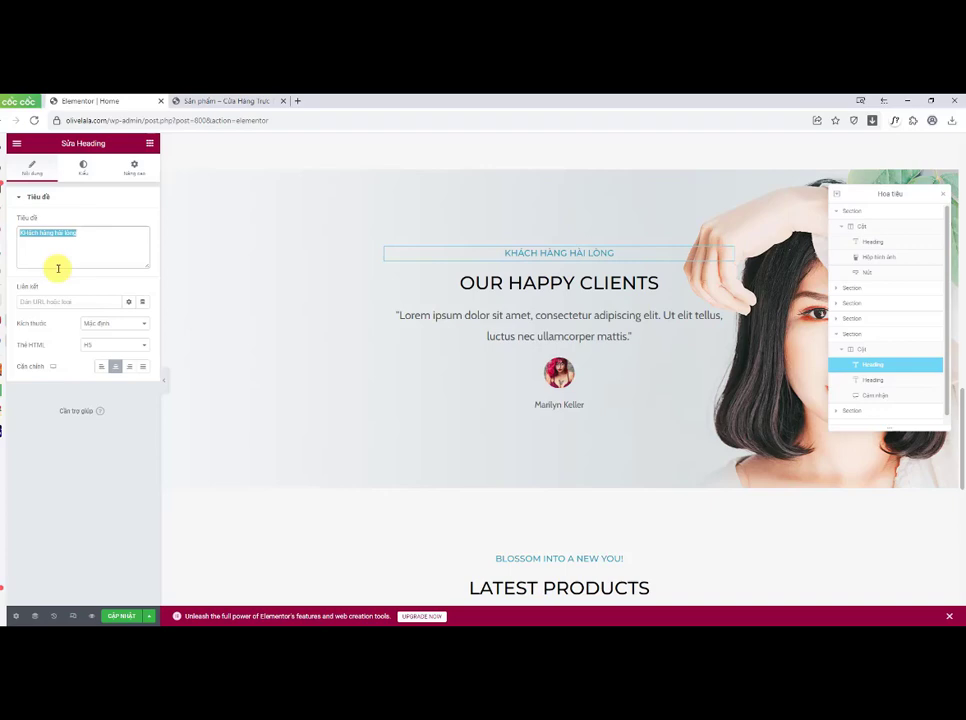
pyautogui.write('Phan')
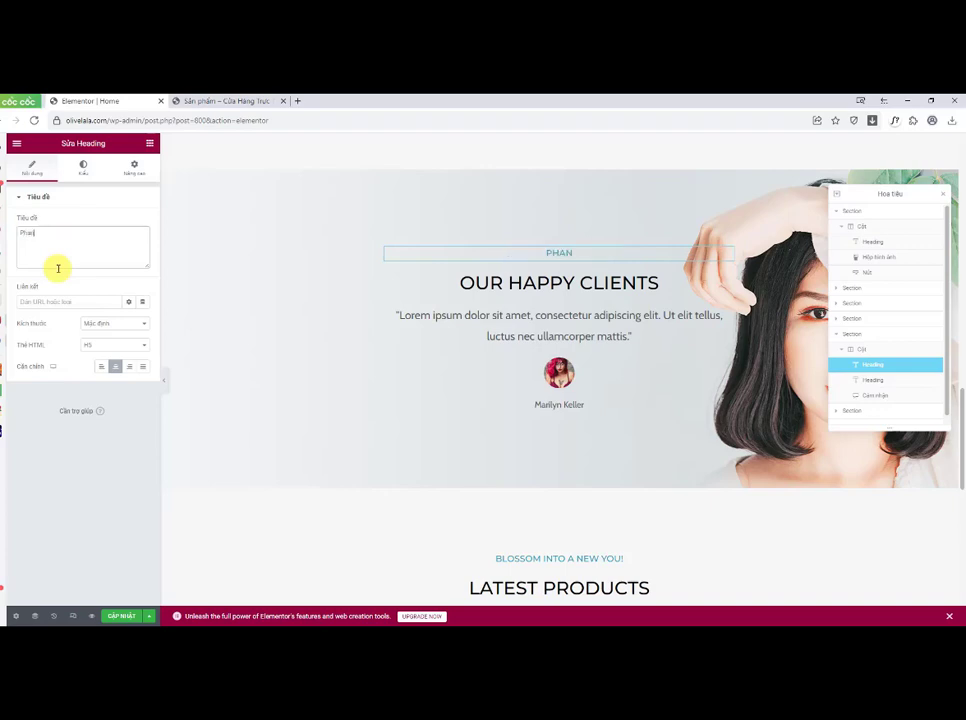
pyautogui.write('r Hooif')
pyautogui.hotkey('ctrl', 'a')
pyautogui.press('BackSpace')
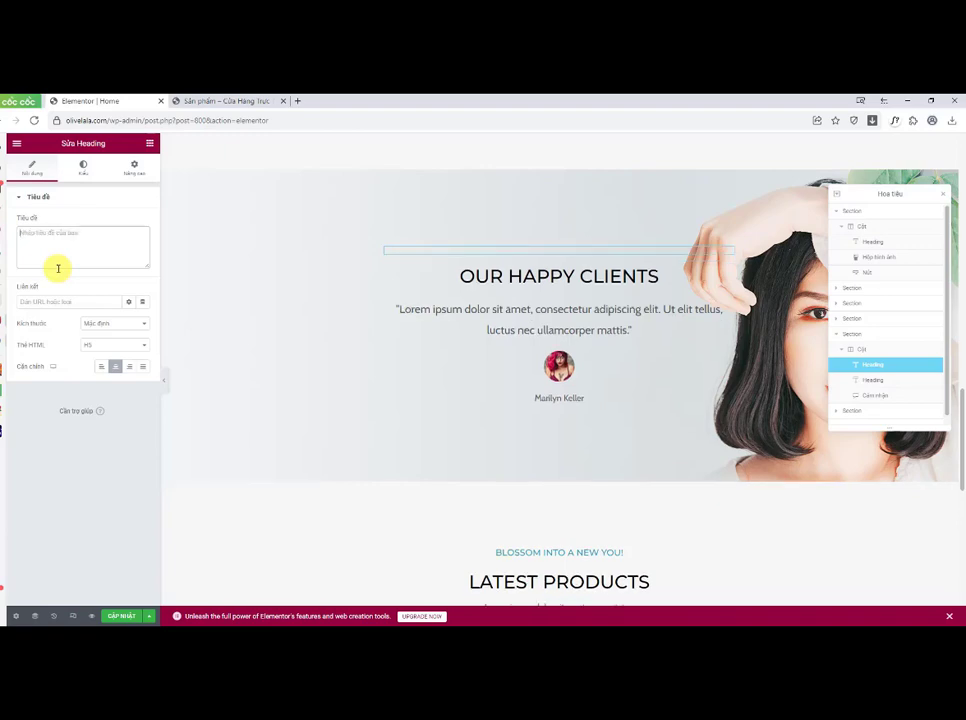
pyautogui.write('Ys Kie')
pyautogui.write('n')
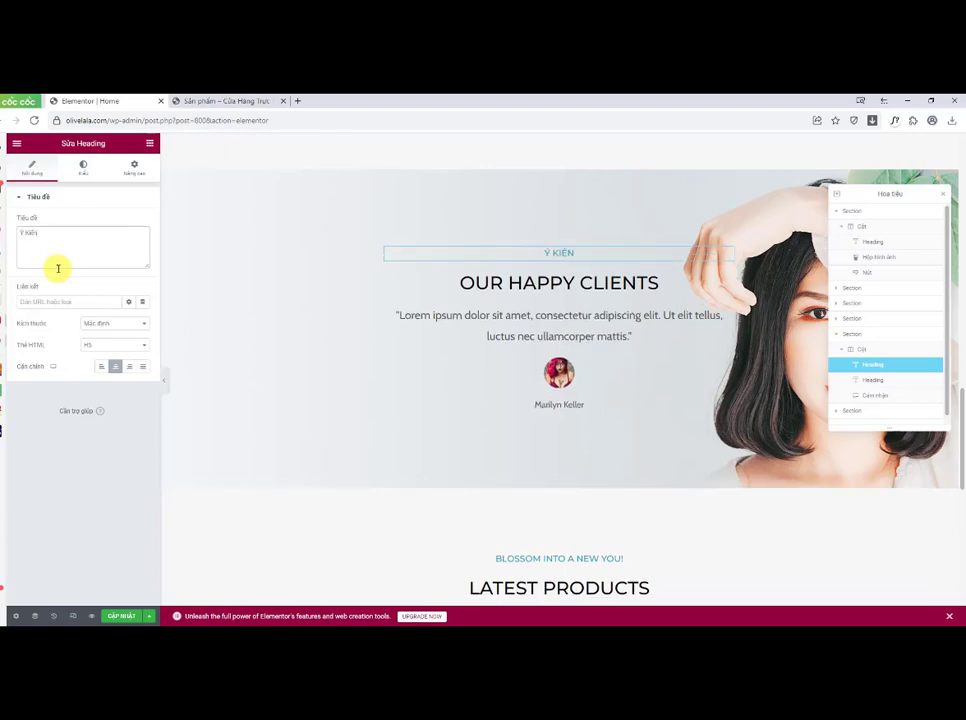
pyautogui.write(' Khác')
pyautogui.press('BackSpace')
pyautogui.press('BackSpace')
pyautogui.press('BackSpace')
pyautogui.press('BackSpace')
pyautogui.press('BackSpace')
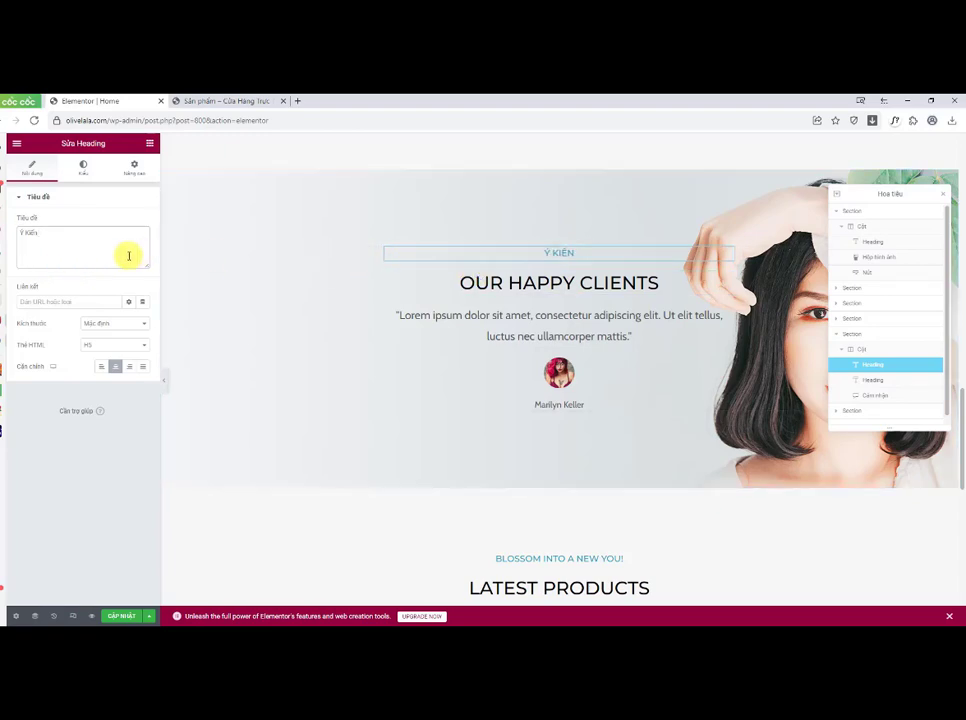
pyautogui.moveTo(39, 231); pyautogui.dragTo(20, 232)
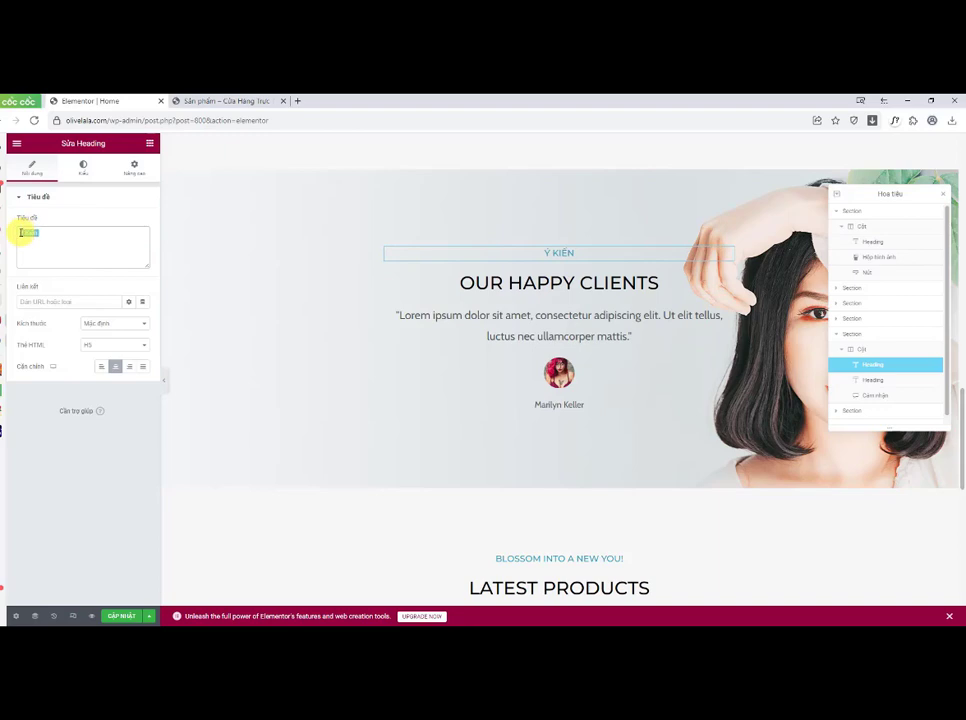
pyautogui.press('BackSpace')
pyautogui.write('Gop ý')
pyautogui.press('BackSpace')
pyautogui.press('BackSpace')
pyautogui.press('BackSpace')
pyautogui.press('BackSpace')
pyautogui.press('BackSpace')
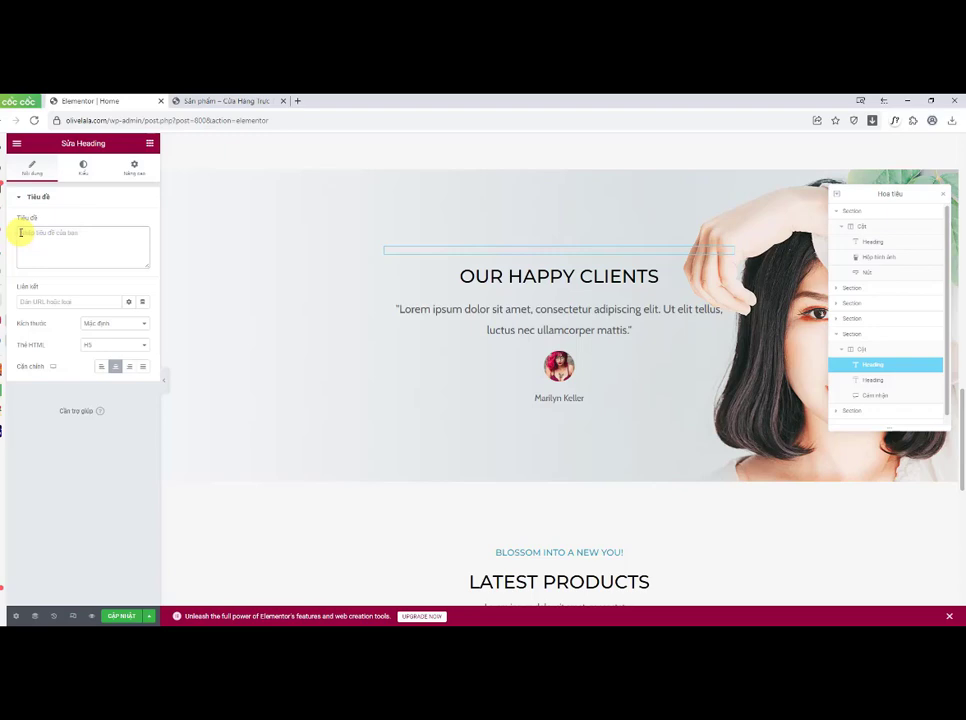
# Step: Set the testimonials small heading to Hàng Ngàn KHách hàng hài lòng
pyautogui.write('Hàng')
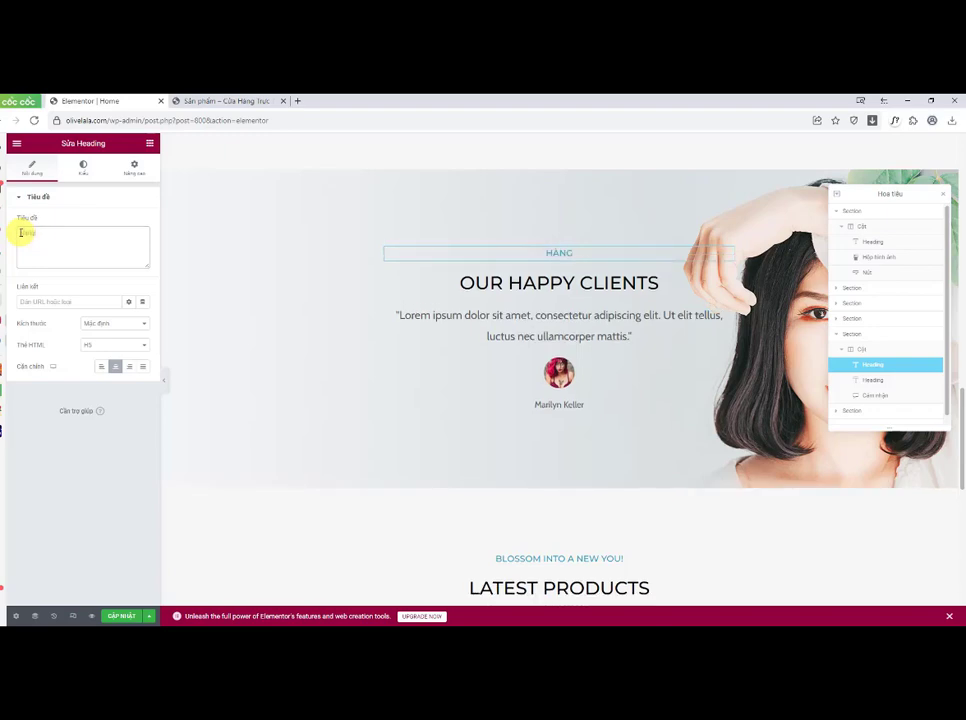
pyautogui.write(' Ngàn')
pyautogui.write(' Khách')
pyautogui.write('hải')
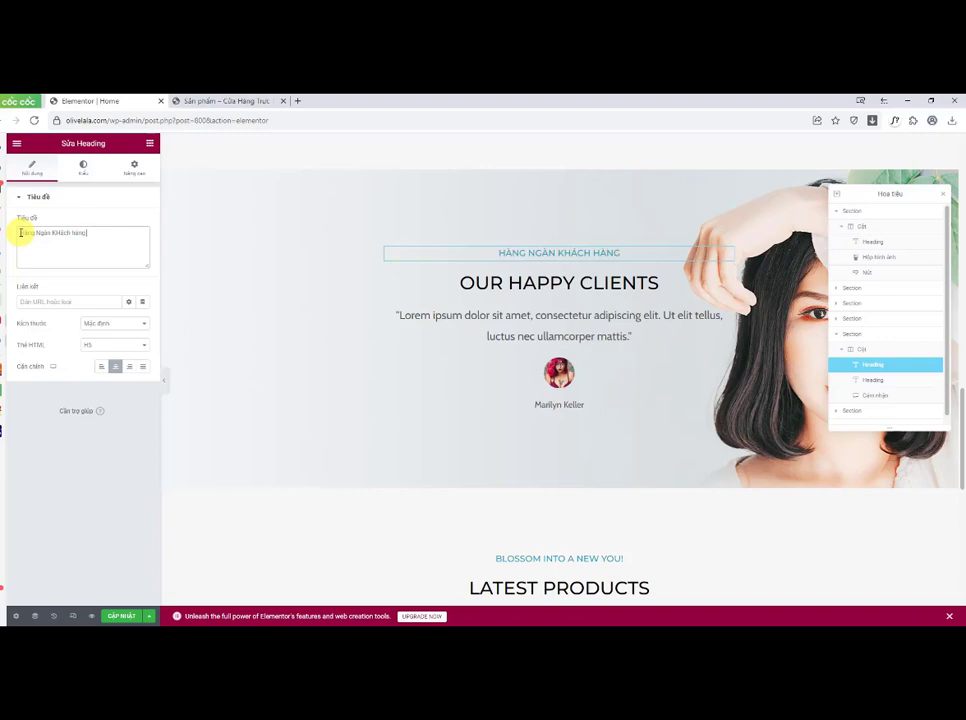
pyautogui.write(' lòng')
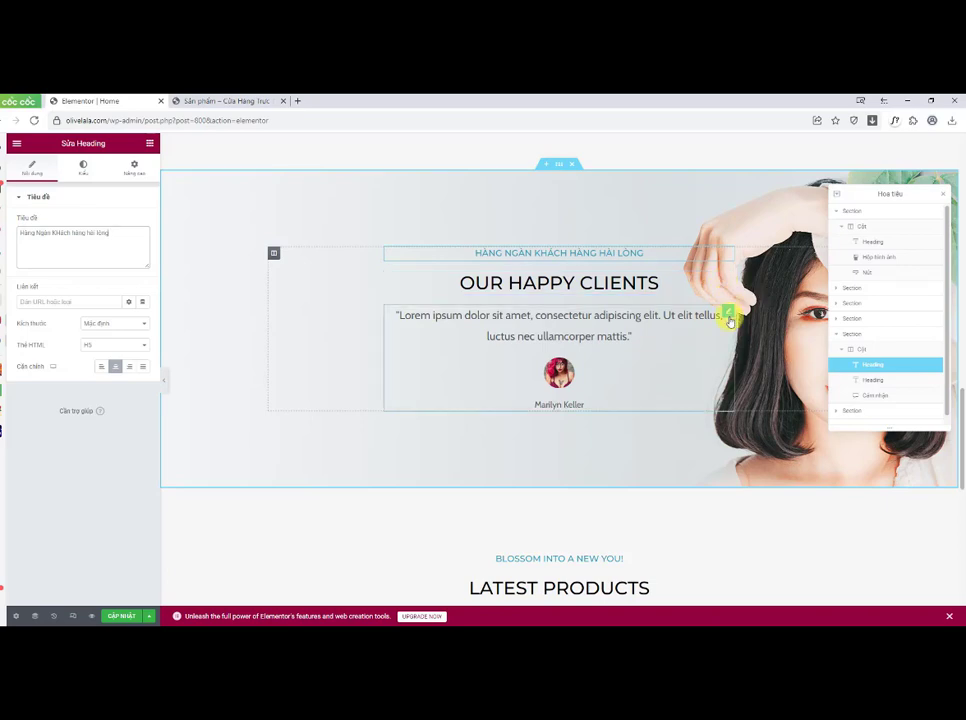
# Step: Replace the testimonial quote with Nhân viên tư vấn rất nhiệt tình
pyautogui.click(730, 316)
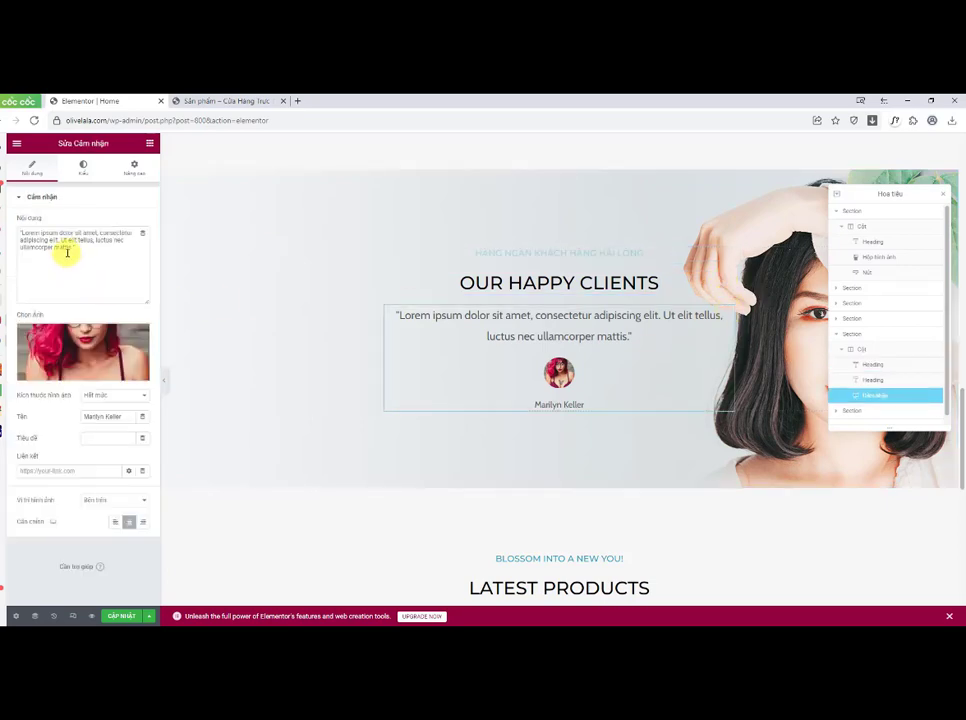
pyautogui.moveTo(73, 247); pyautogui.dragTo(25, 232)
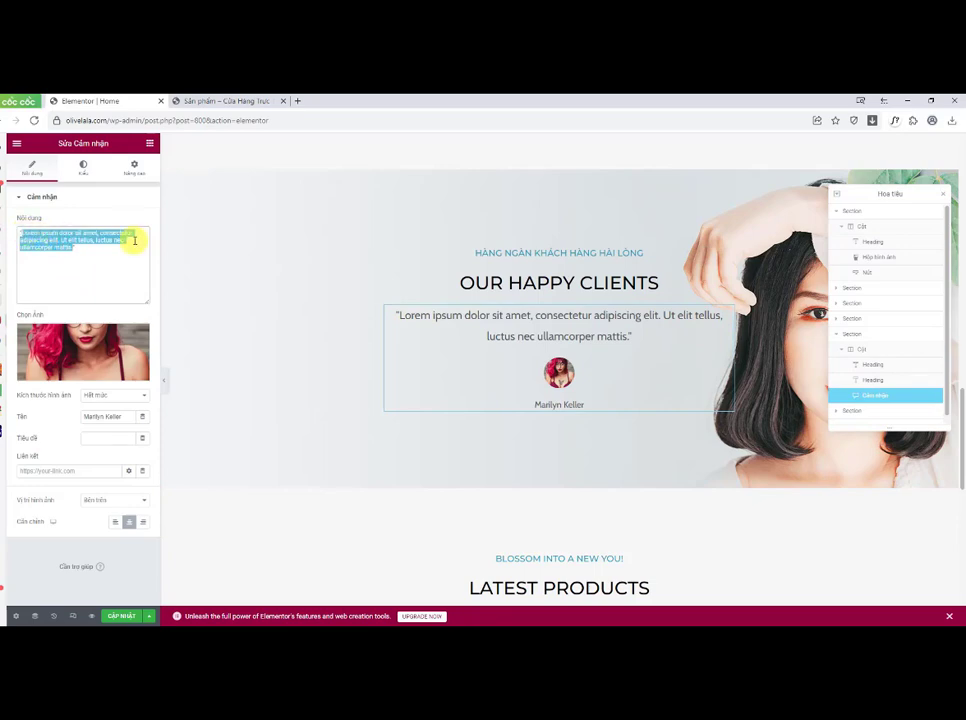
pyautogui.write('Nha')
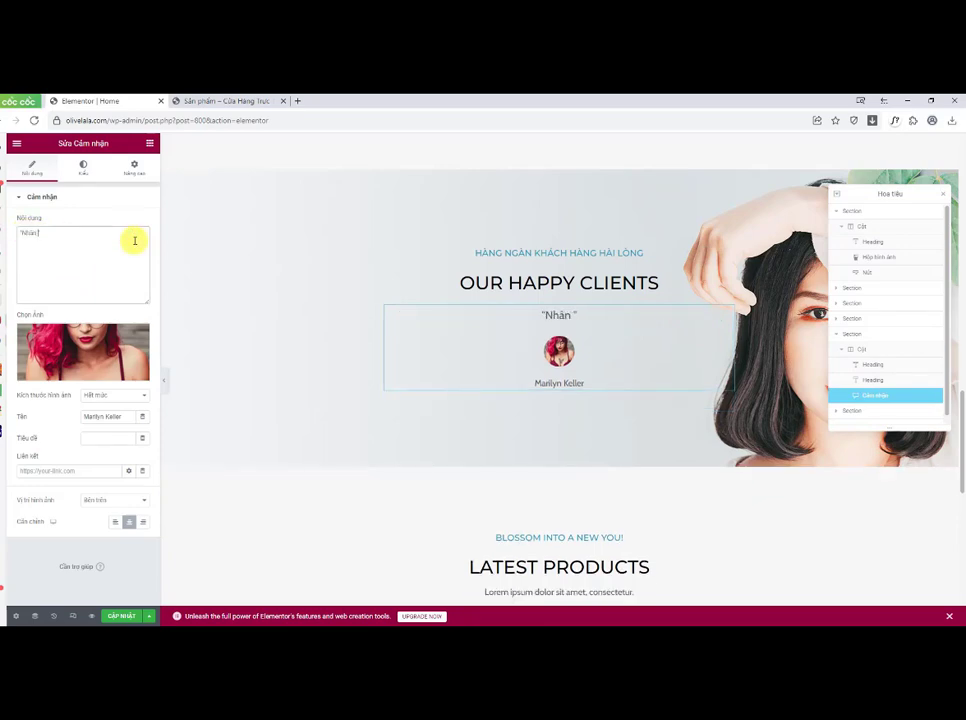
pyautogui.write('n viên tư vấn rất nhiệt tình')
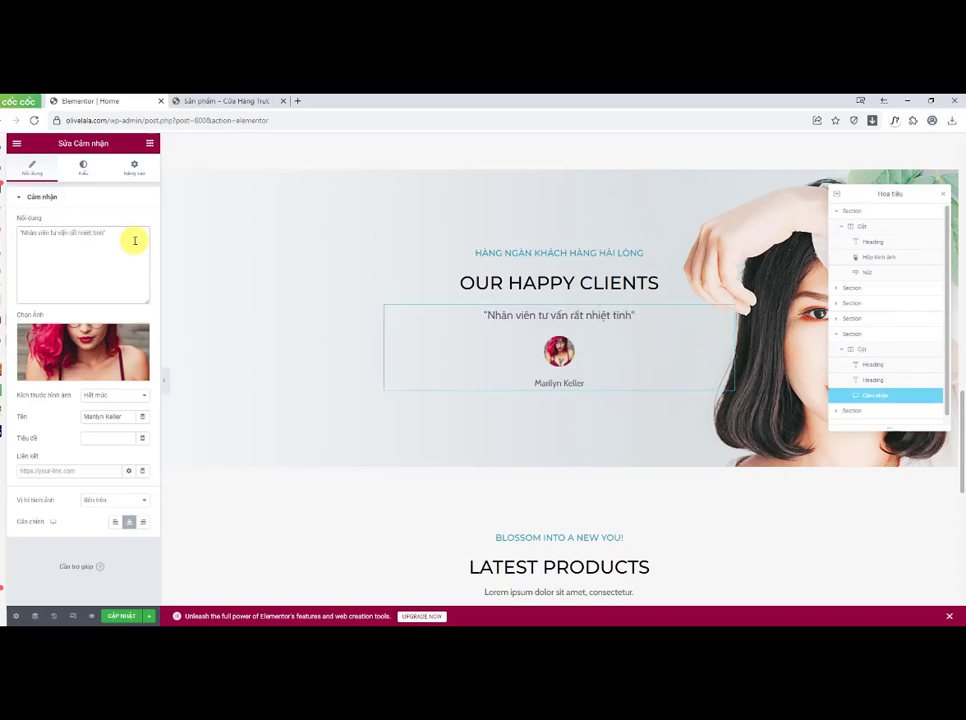
pyautogui.write('.')
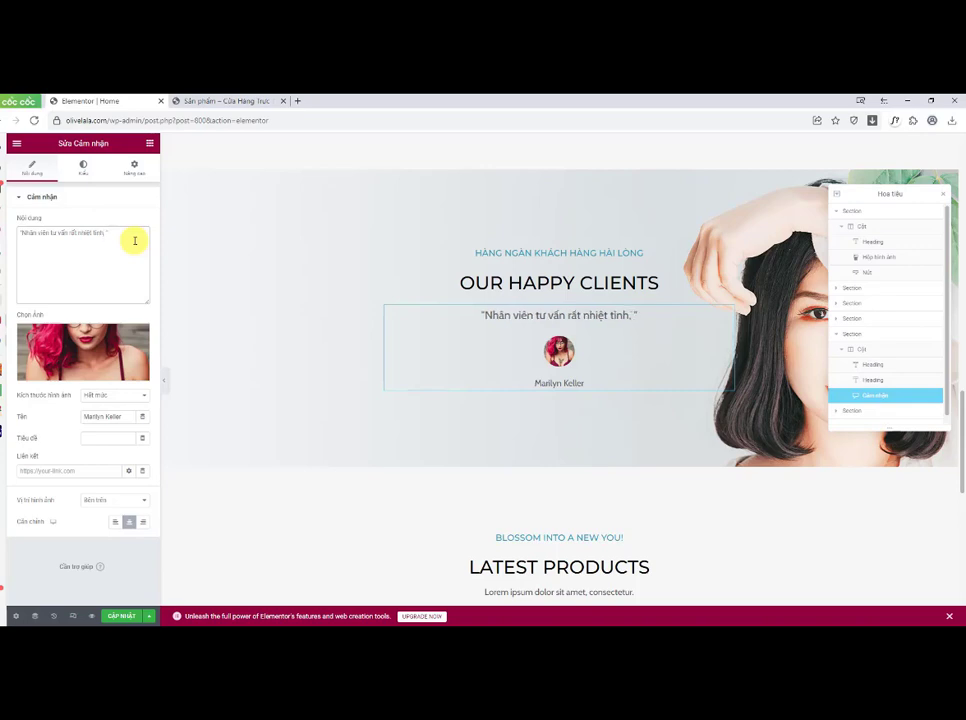
pyautogui.write(' sản phẩm')
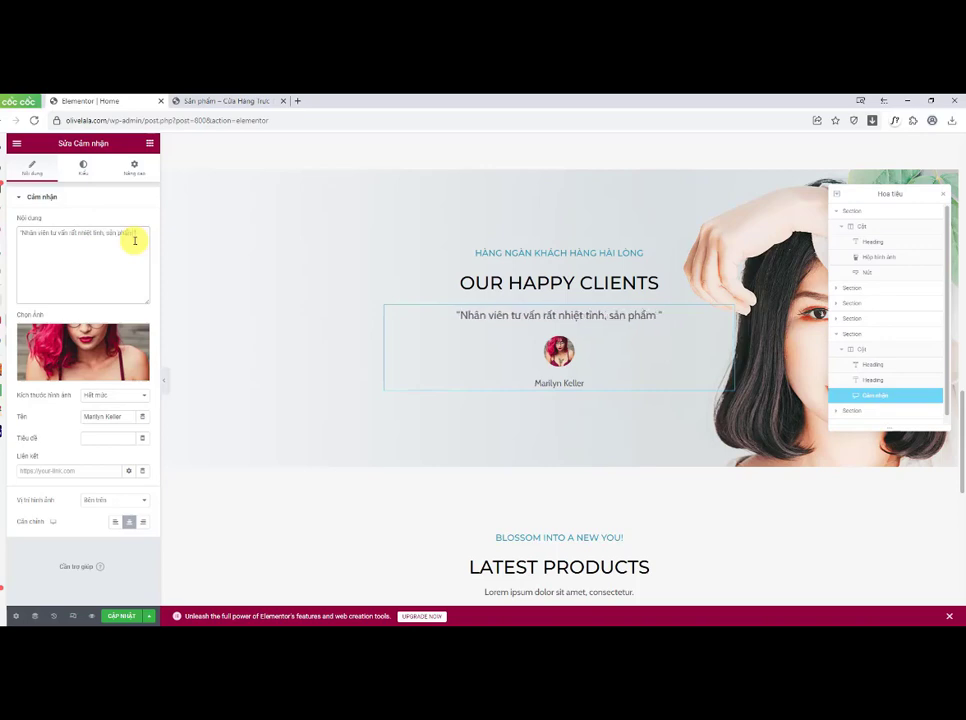
pyautogui.write(' su')
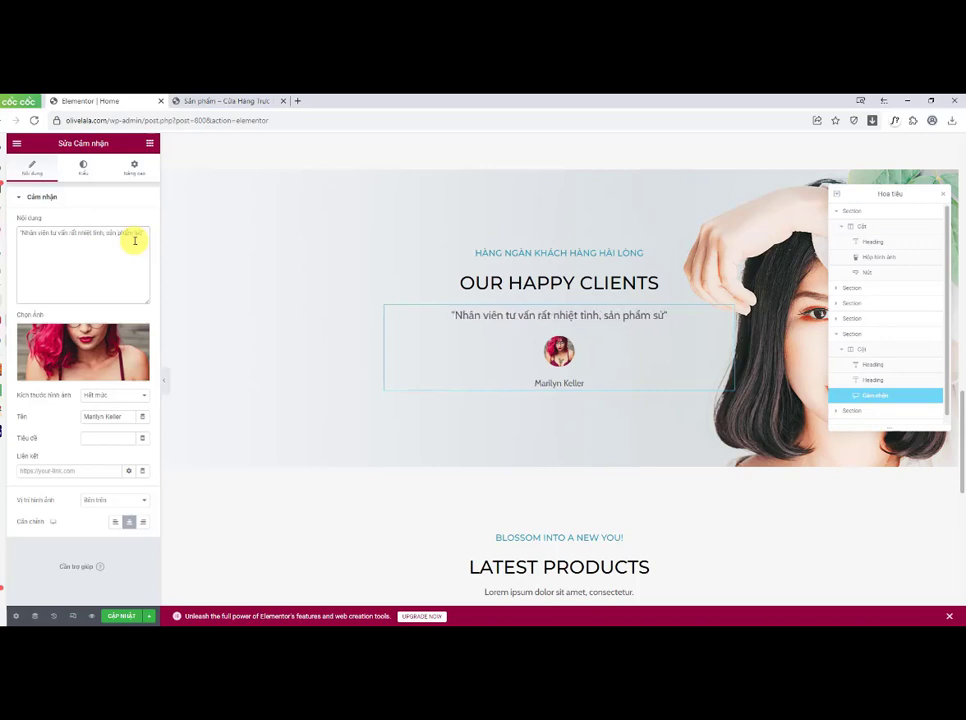
pyautogui.write('dụng')
# Step: Extend the testimonial quote to read "Nhân viên tư vấn rất nhiệt tình, sản phẩm sử dụng rất thích. Đánh giá 5 sao cho Shop"
pyautogui.press('BackSpace')
pyautogui.press('BackSpace')
pyautogui.press('BackSpace')
pyautogui.press('BackSpace')
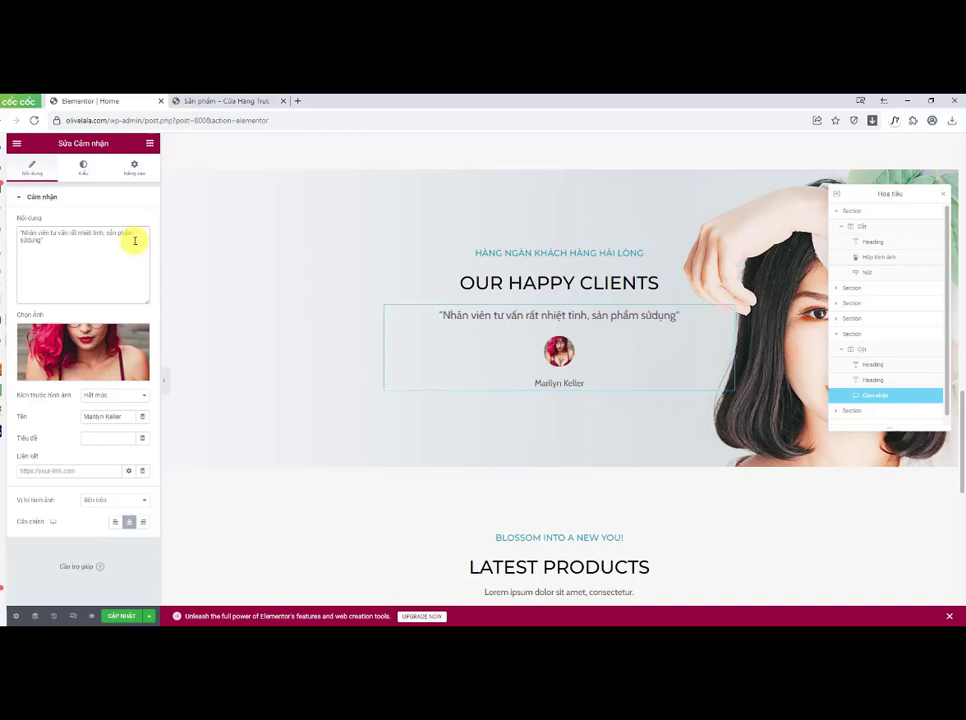
pyautogui.press('BackSpace')
pyautogui.write('dụng ')
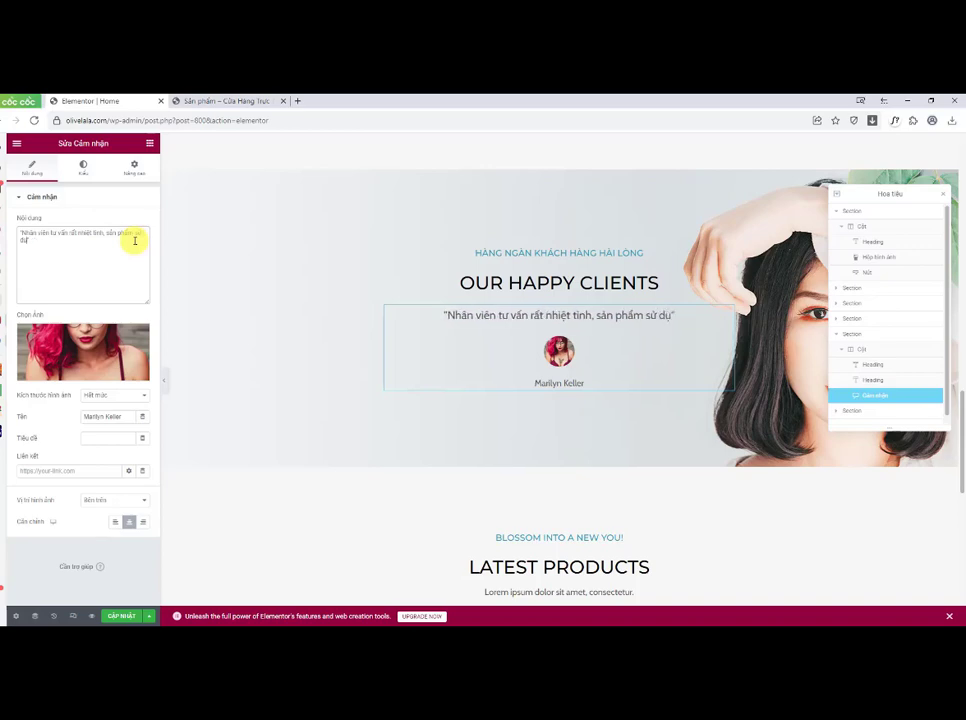
pyautogui.write('rất thích')
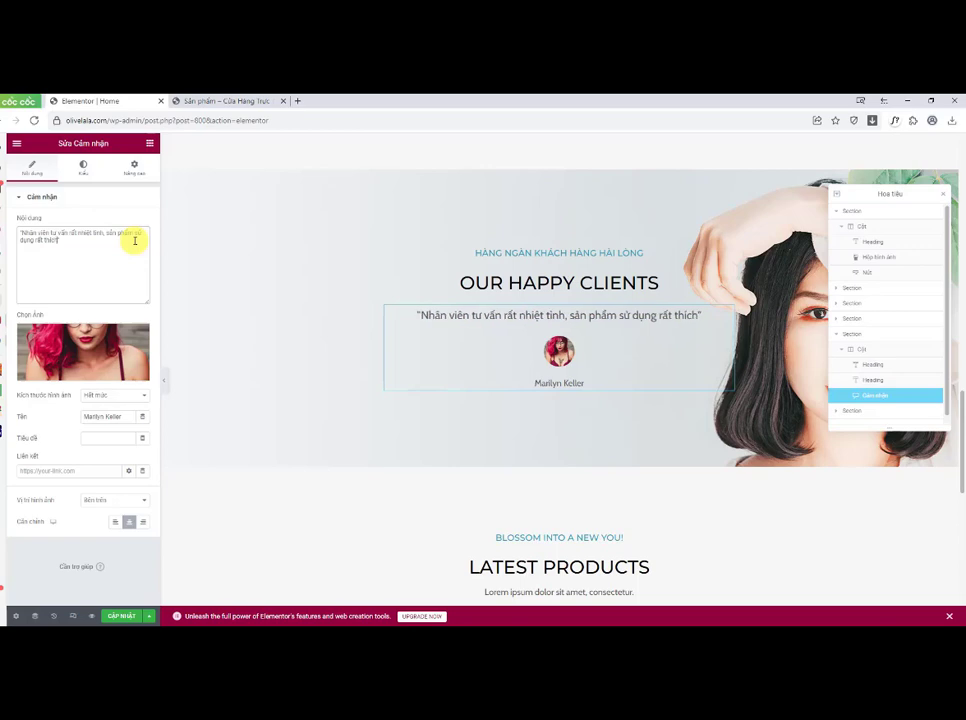
pyautogui.write('.')
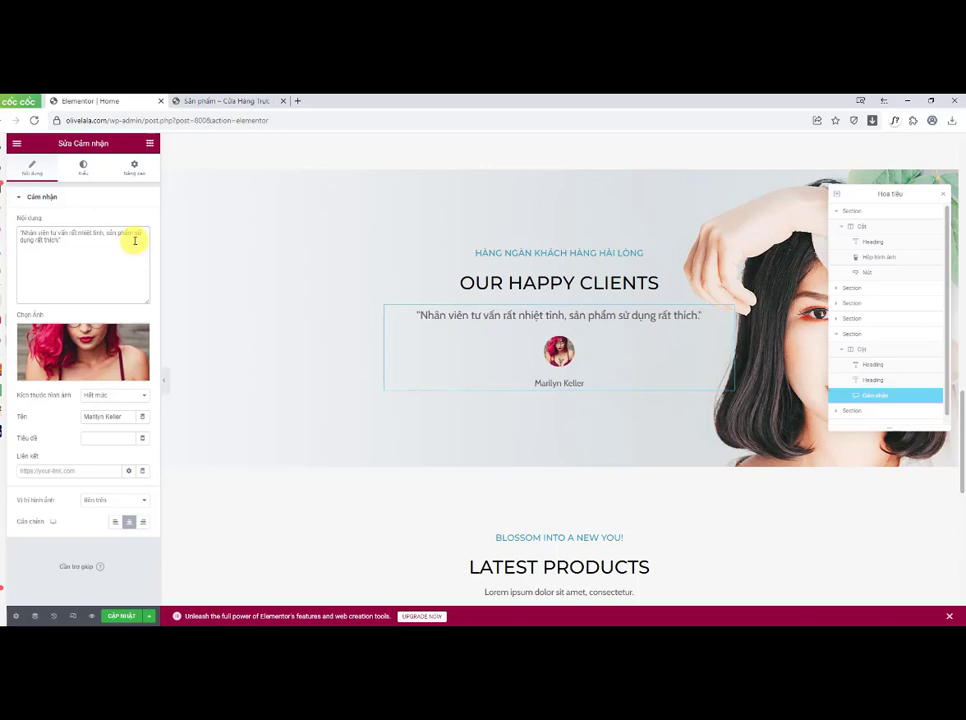
pyautogui.write(' Đánh gai')
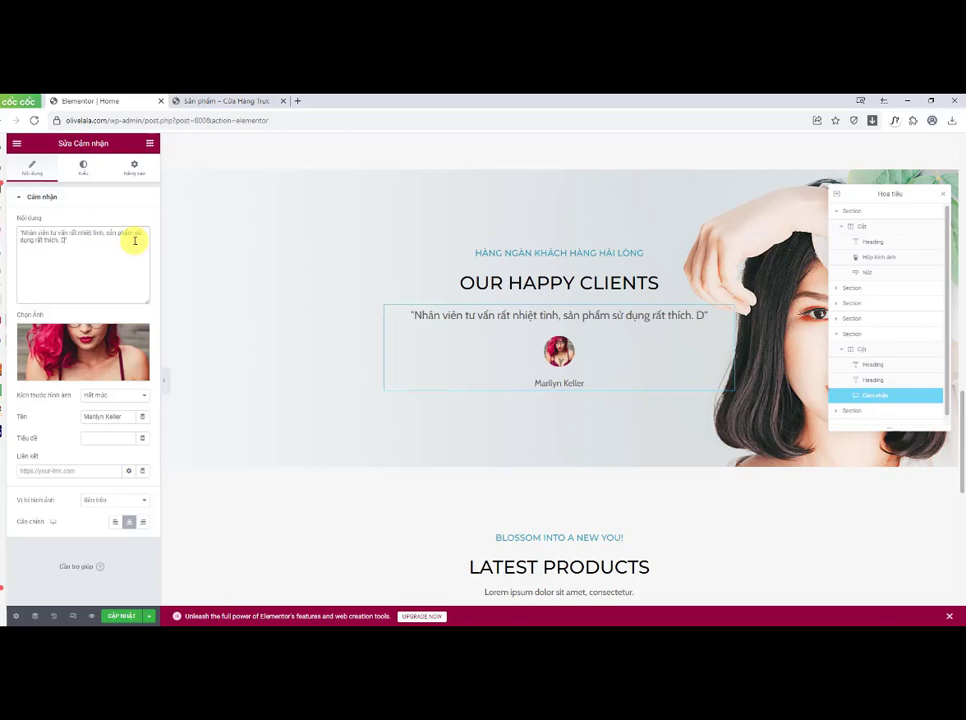
pyautogui.press('BackSpace')
pyautogui.press('BackSpace')
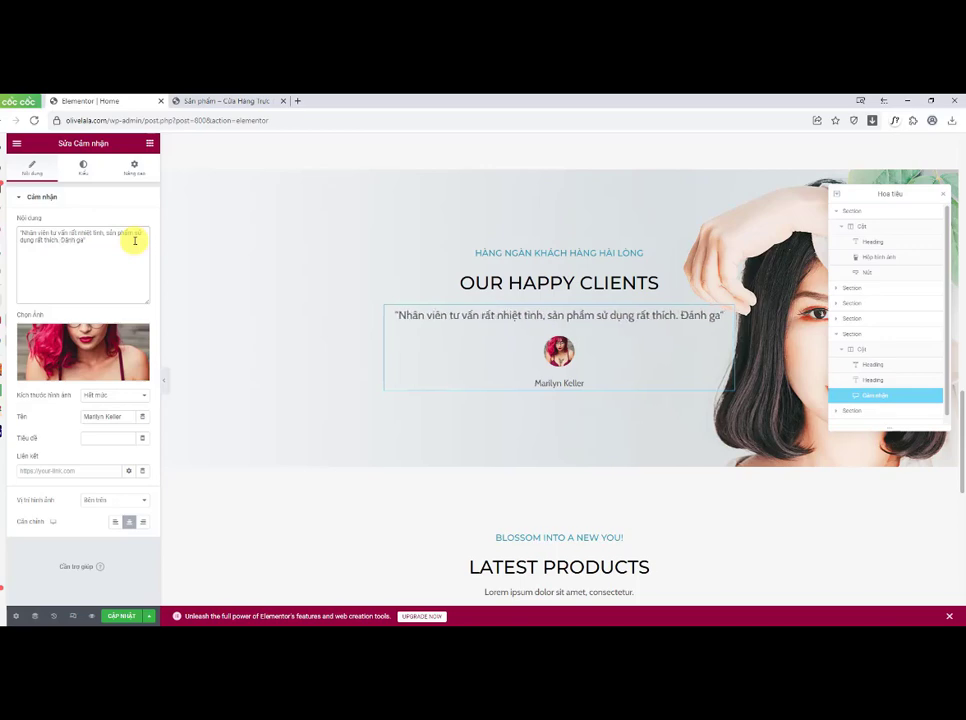
pyautogui.write('iá ')
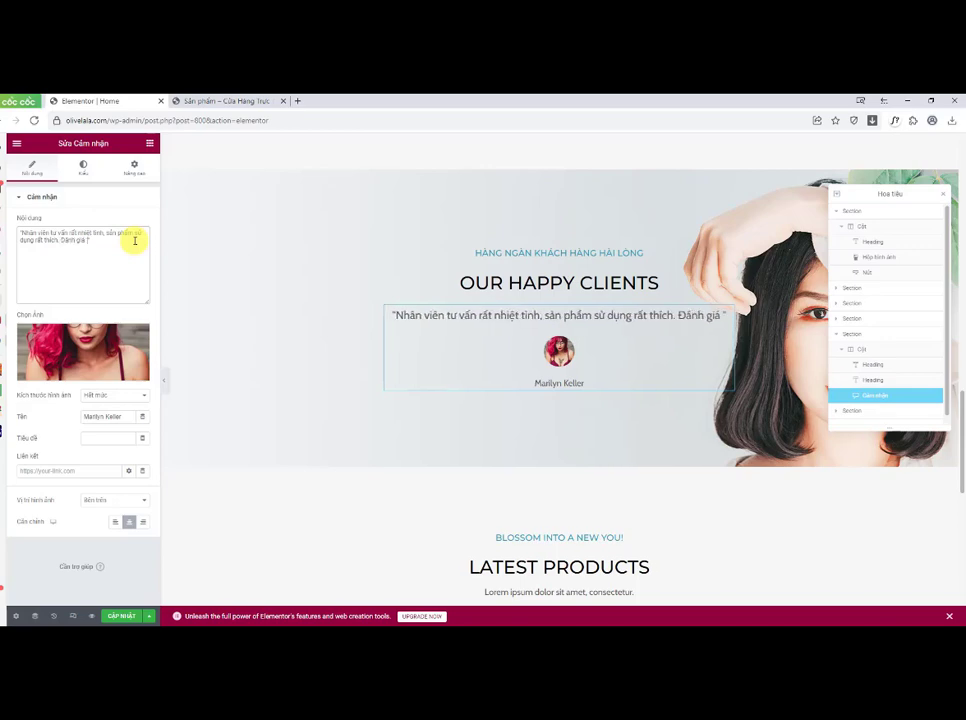
pyautogui.write('5a')
pyautogui.press('BackSpace')
pyautogui.press('BackSpace')
pyautogui.write('5 sao cho Shop')
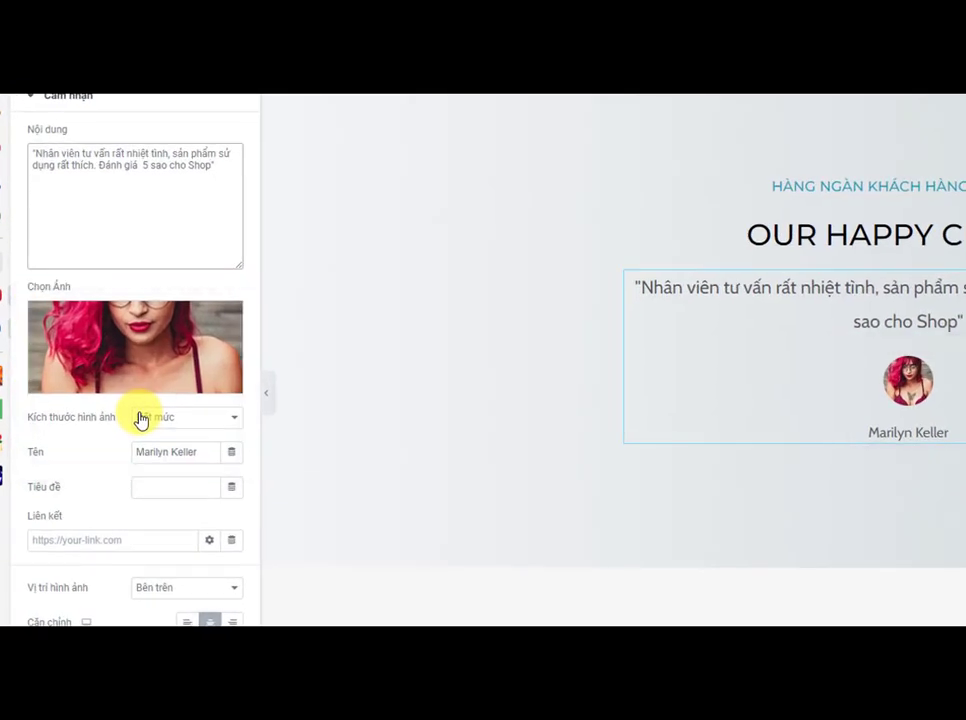
# Step: Reinsert customer4.jpg from the media library as the testimonial image
pyautogui.moveTo(175, 355)
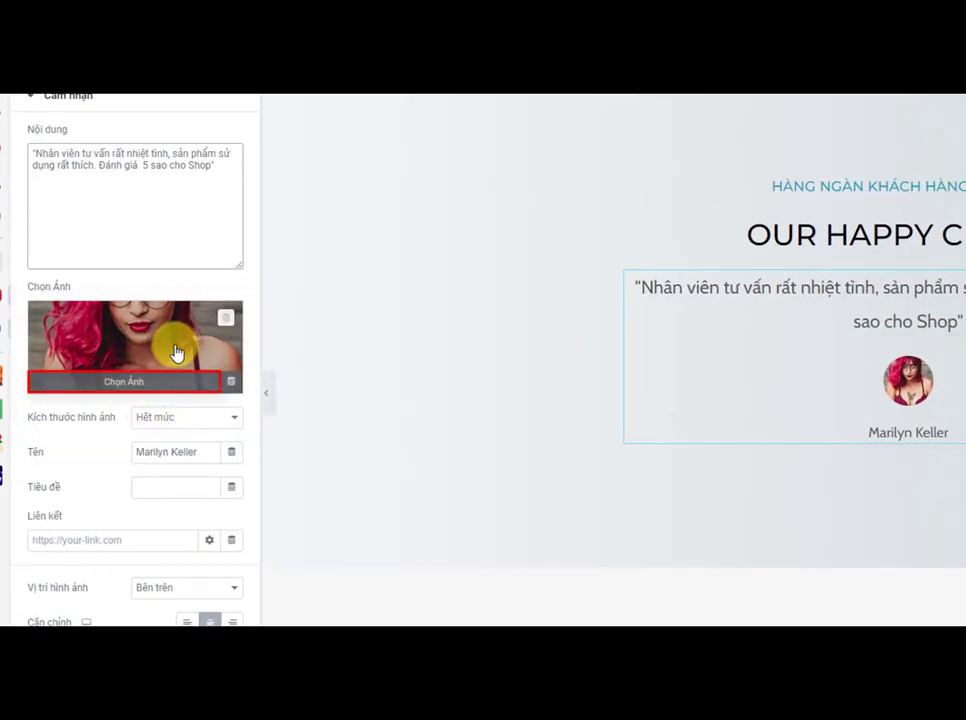
pyautogui.click(121, 390)
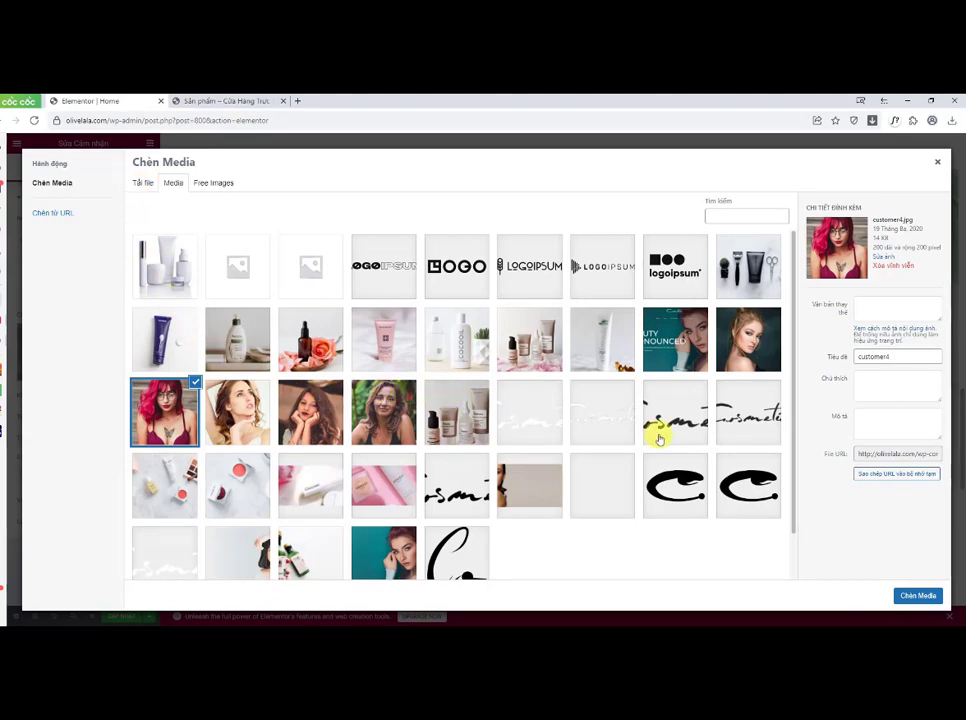
pyautogui.click(905, 595)
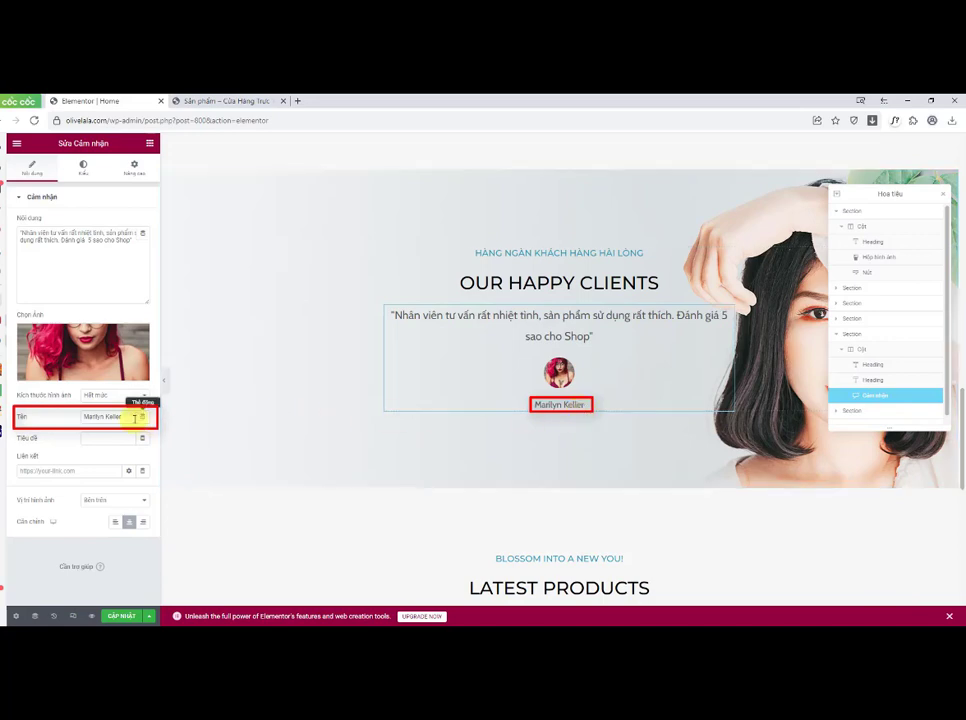
# Step: Replace the testimonial author's name with a customer's full name and update the page
pyautogui.moveTo(128, 418); pyautogui.dragTo(71, 420)
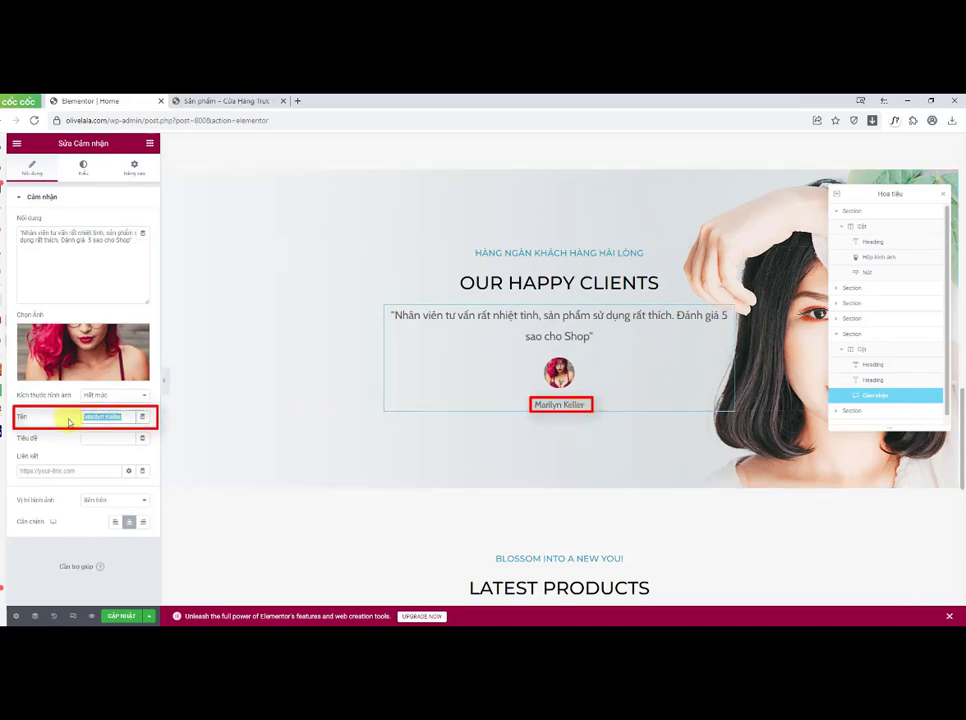
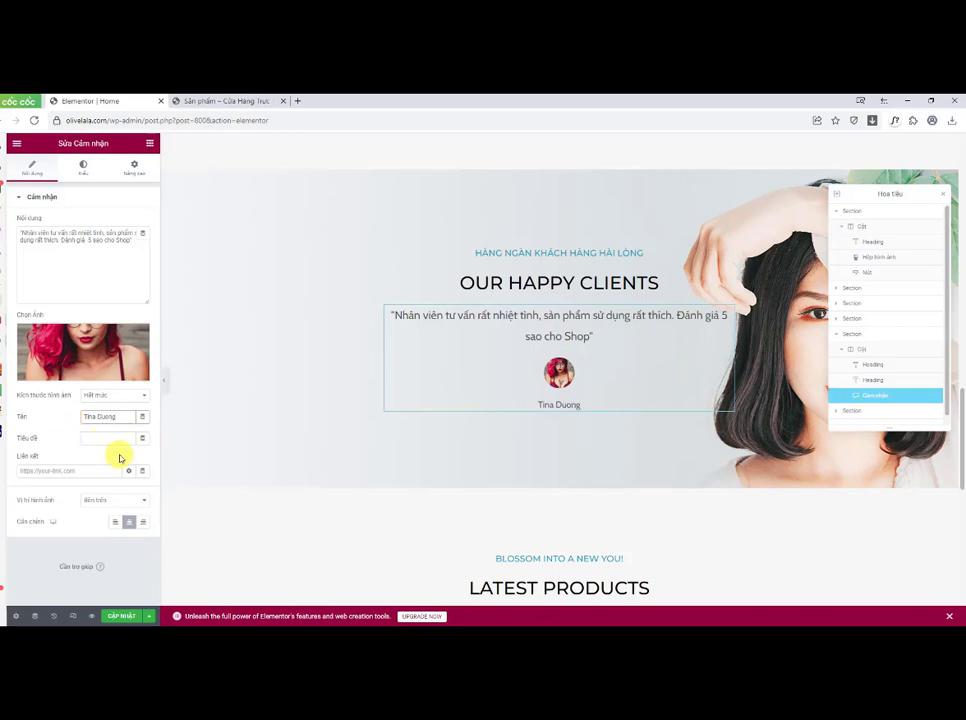
pyautogui.click(125, 617)
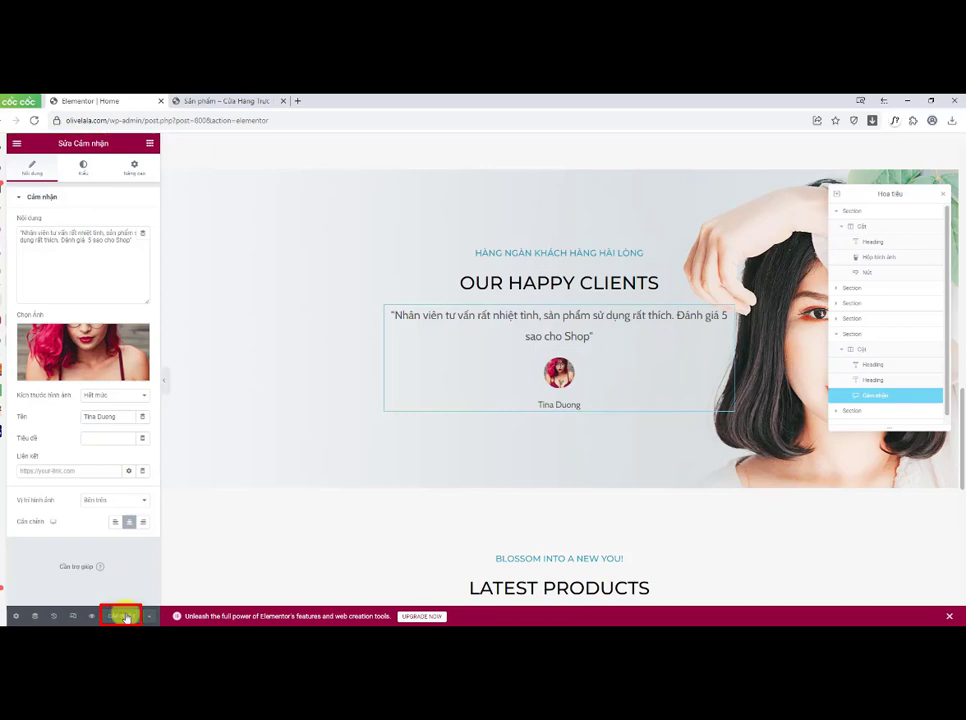
# Step: Review the updated hero and testimonials sections on the live home page
pyautogui.click(222, 100)
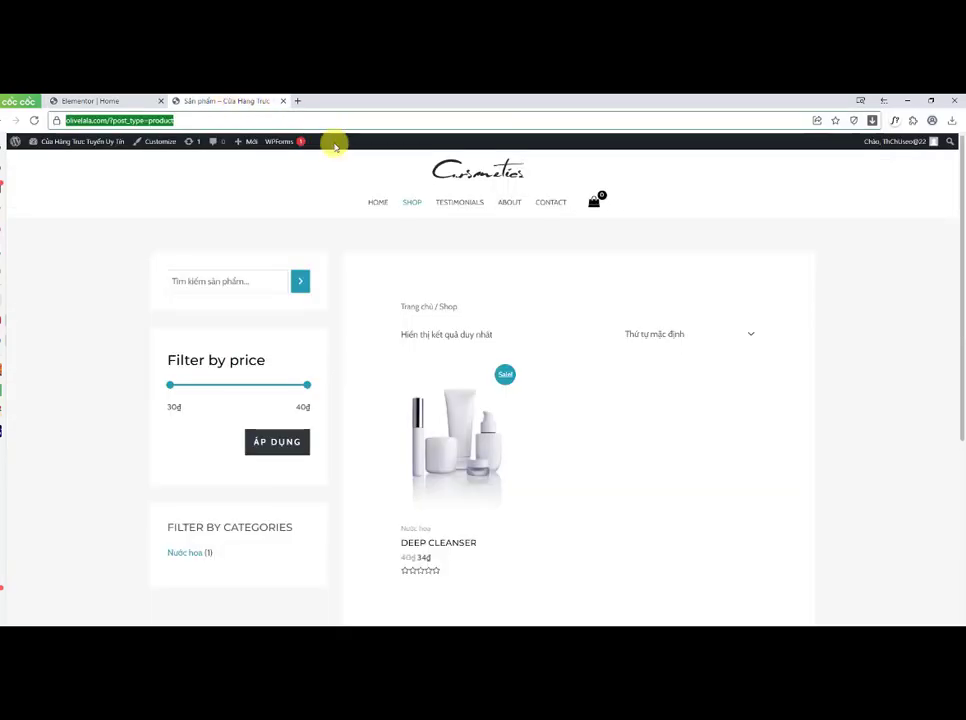
pyautogui.click(374, 202)
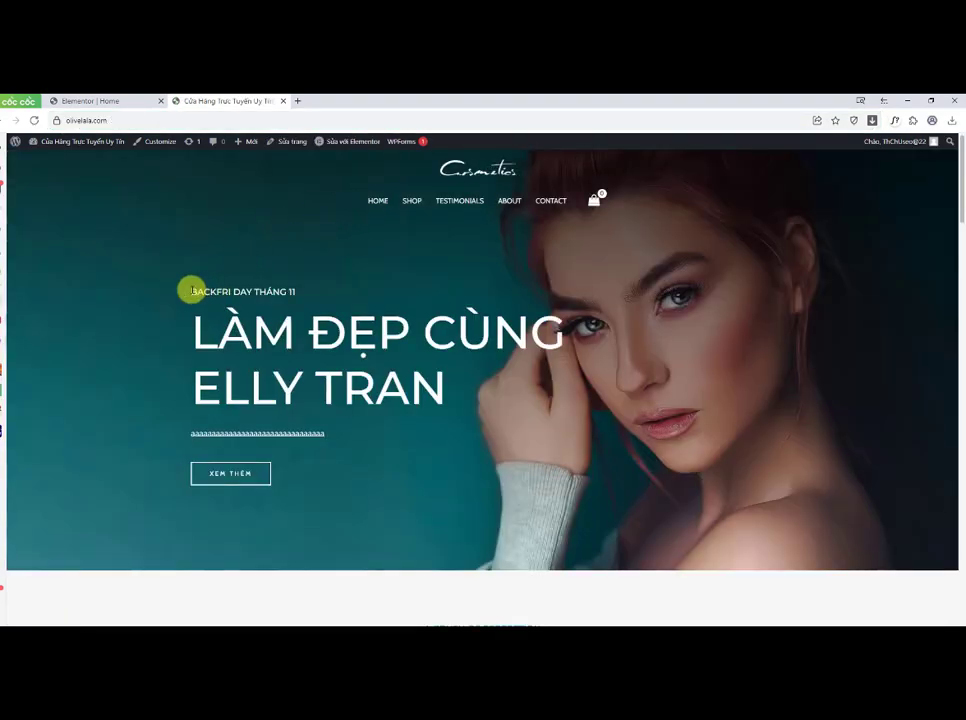
pyautogui.moveTo(190, 290); pyautogui.dragTo(325, 296)
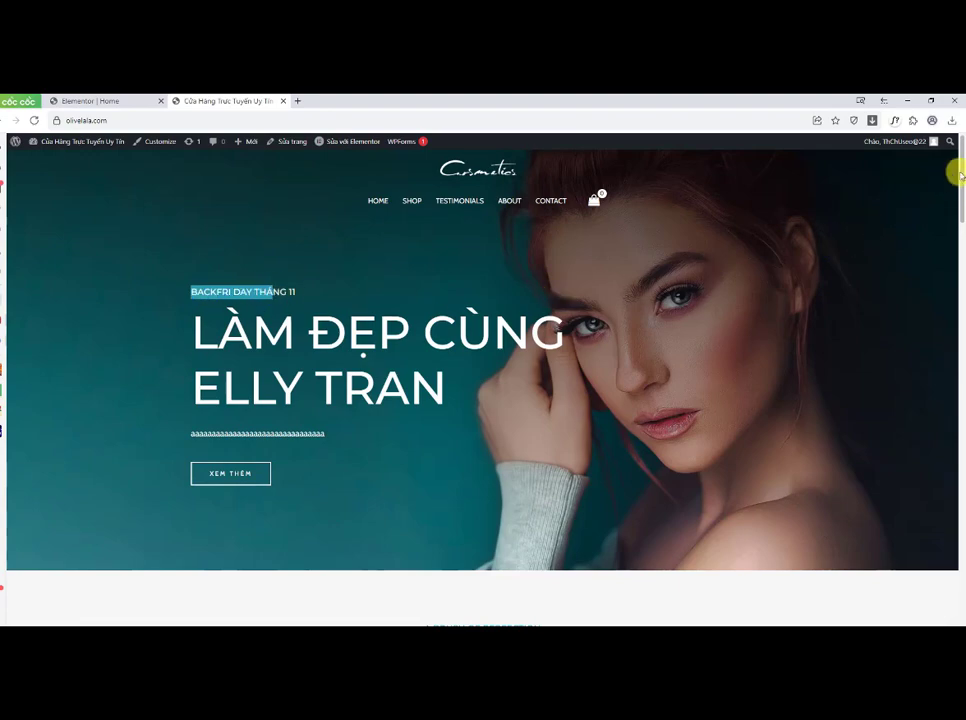
pyautogui.moveTo(955, 172); pyautogui.dragTo(961, 430)
pyautogui.moveTo(390, 304); pyautogui.dragTo(570, 302)
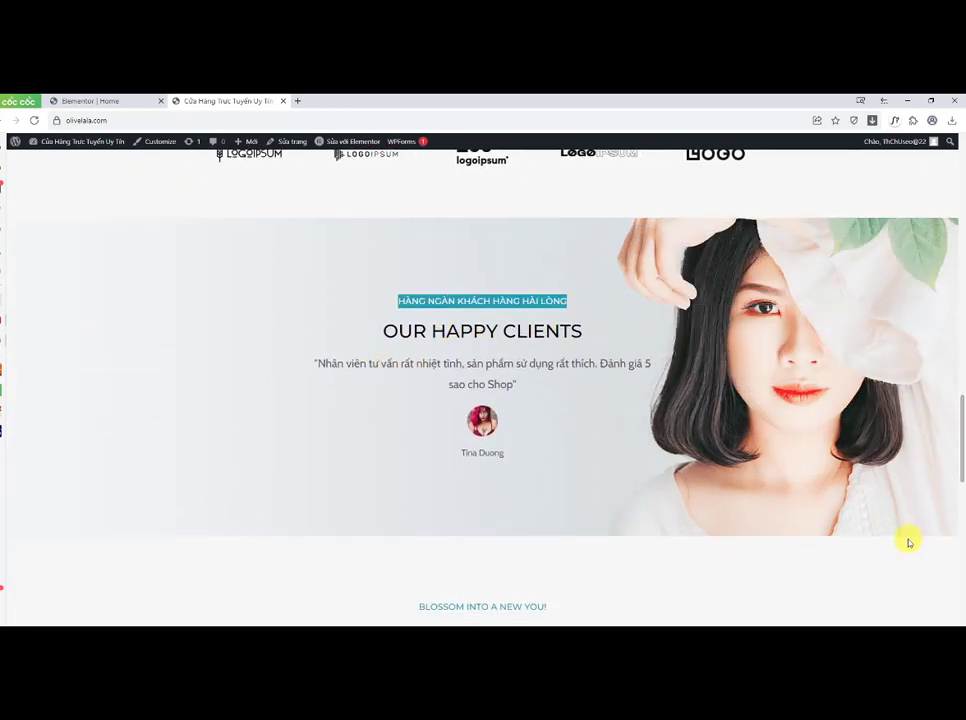
pyautogui.click(892, 567)
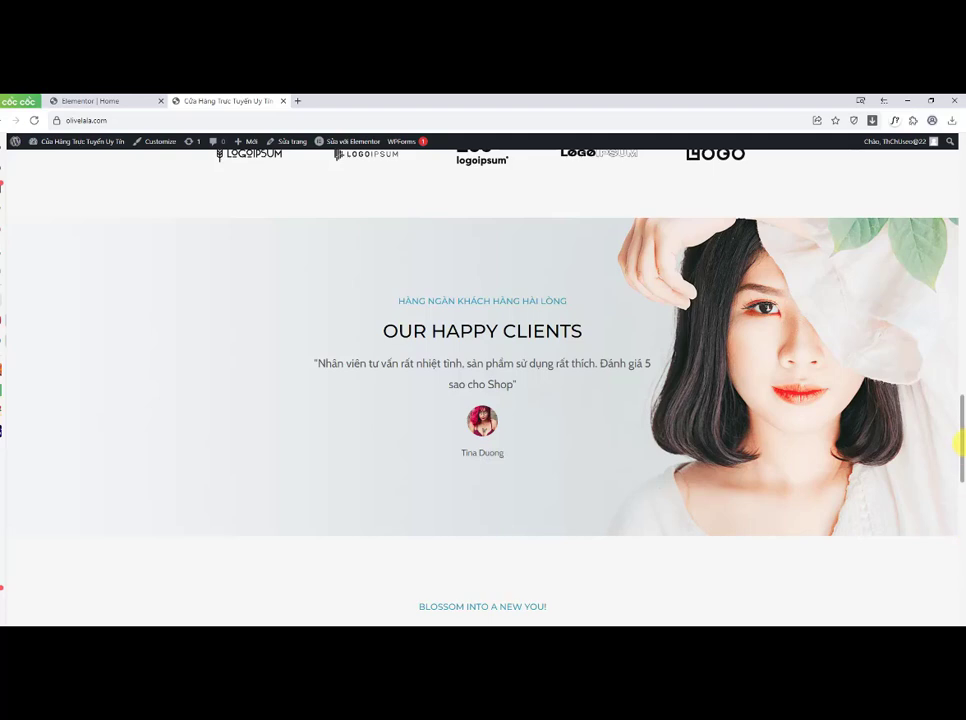
pyautogui.moveTo(958, 442); pyautogui.dragTo(960, 509)
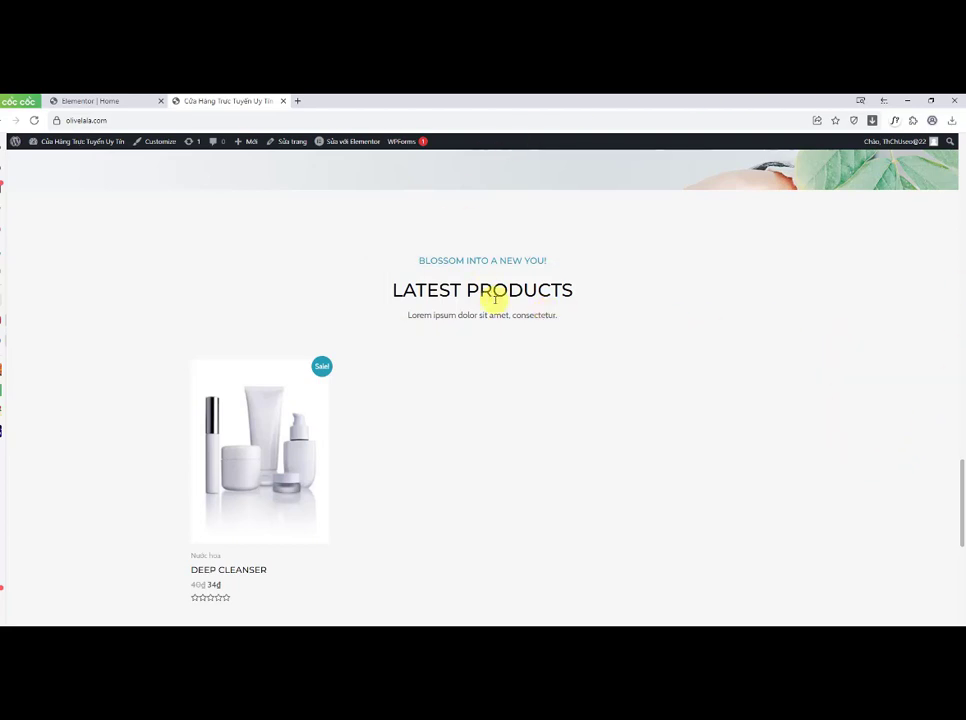
# Step: Open Google Translate in a new browser tab
pyautogui.click(299, 101)
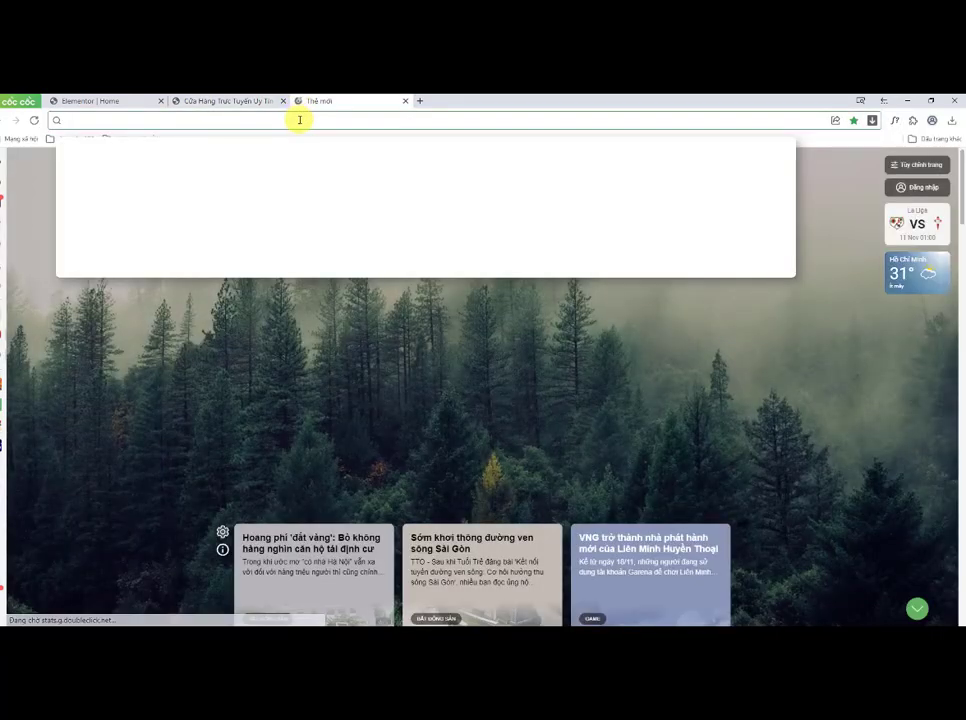
pyautogui.write('translate.google.com')
pyautogui.press('Return')
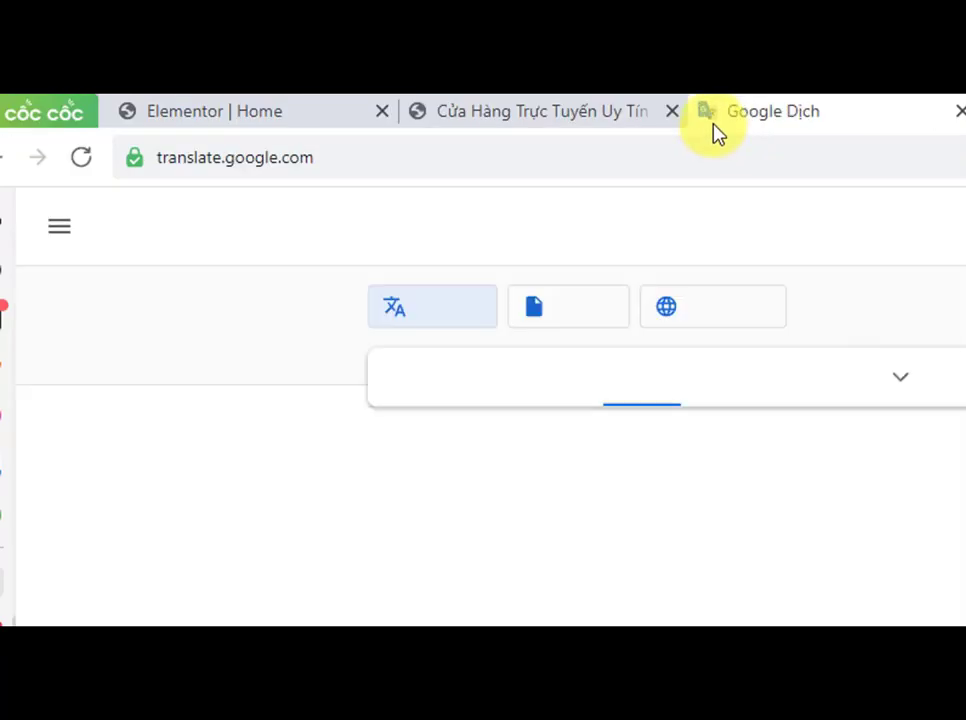
pyautogui.moveTo(334, 157); pyautogui.dragTo(157, 157)
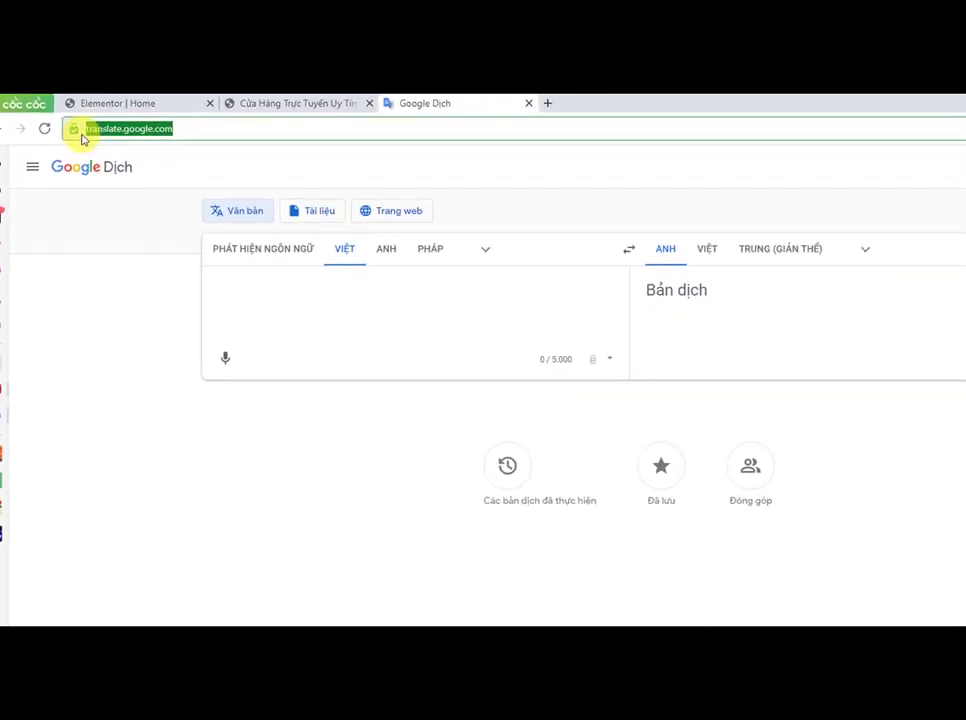
# Step: Copy the BLOSSOM INTO A NEW YOU! heading text from the live home page
pyautogui.click(250, 102)
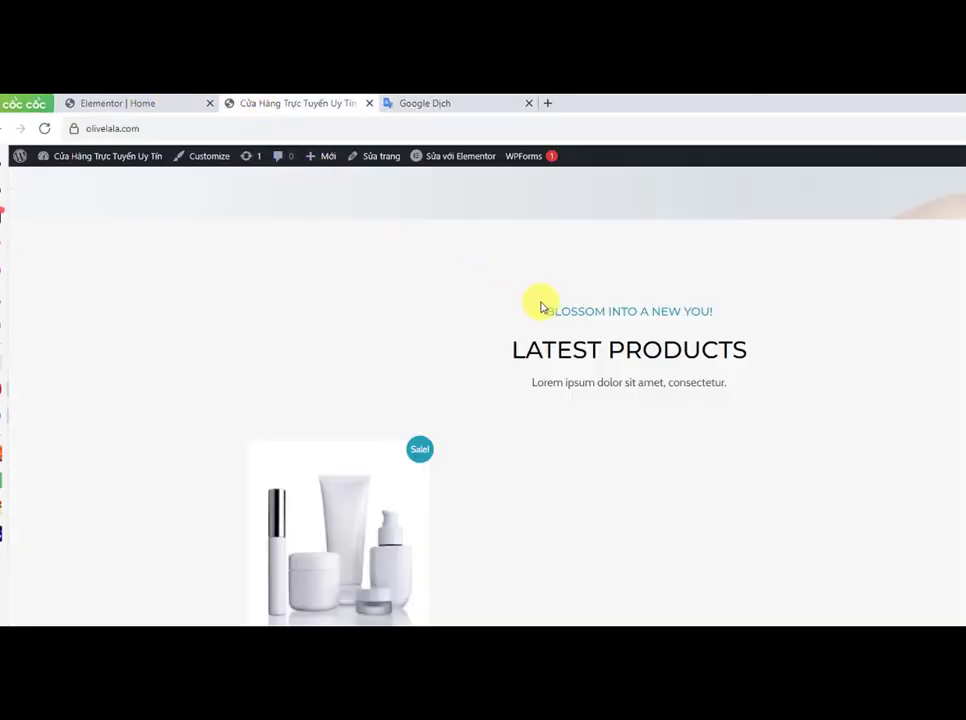
pyautogui.moveTo(546, 313); pyautogui.dragTo(718, 315)
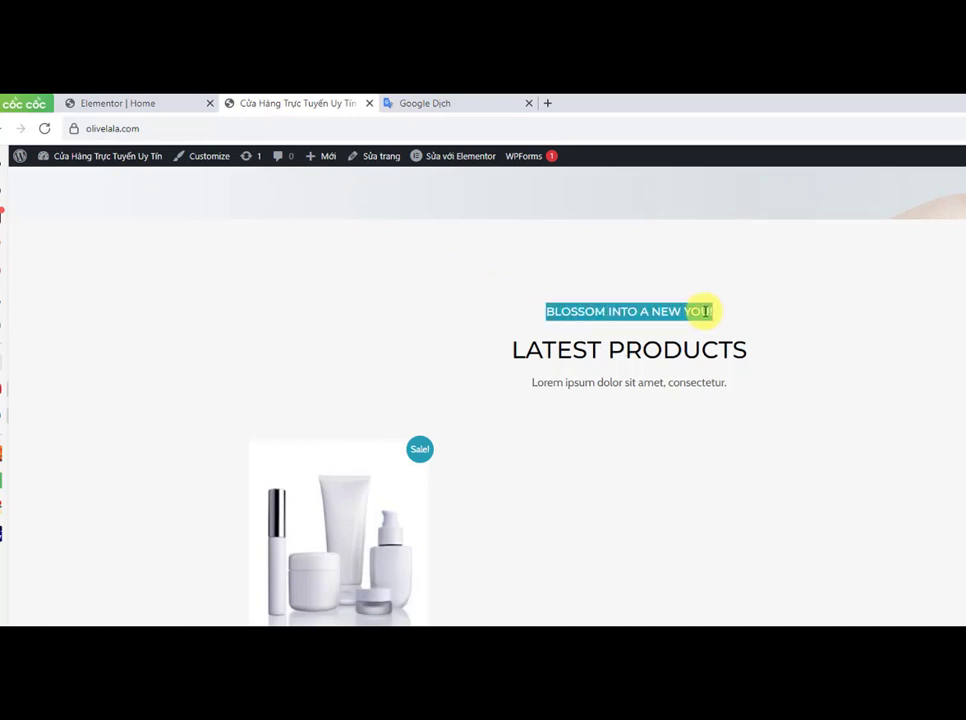
pyautogui.rightClick(704, 312)
pyautogui.click(740, 321)
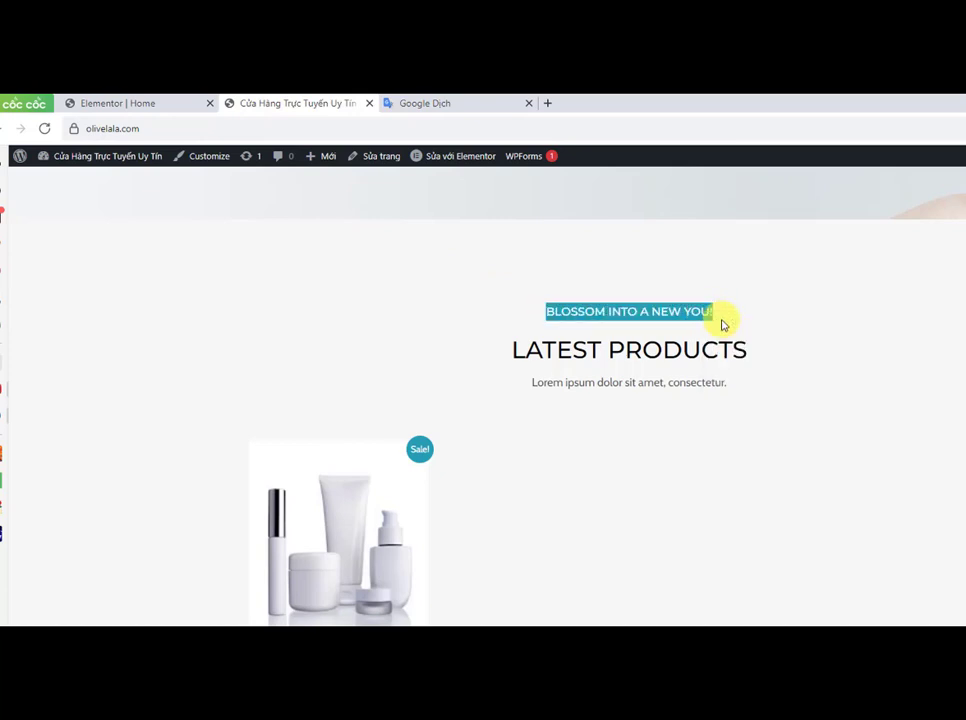
# Step: Paste the heading into Google Translate with English as the source language
pyautogui.click(443, 106)
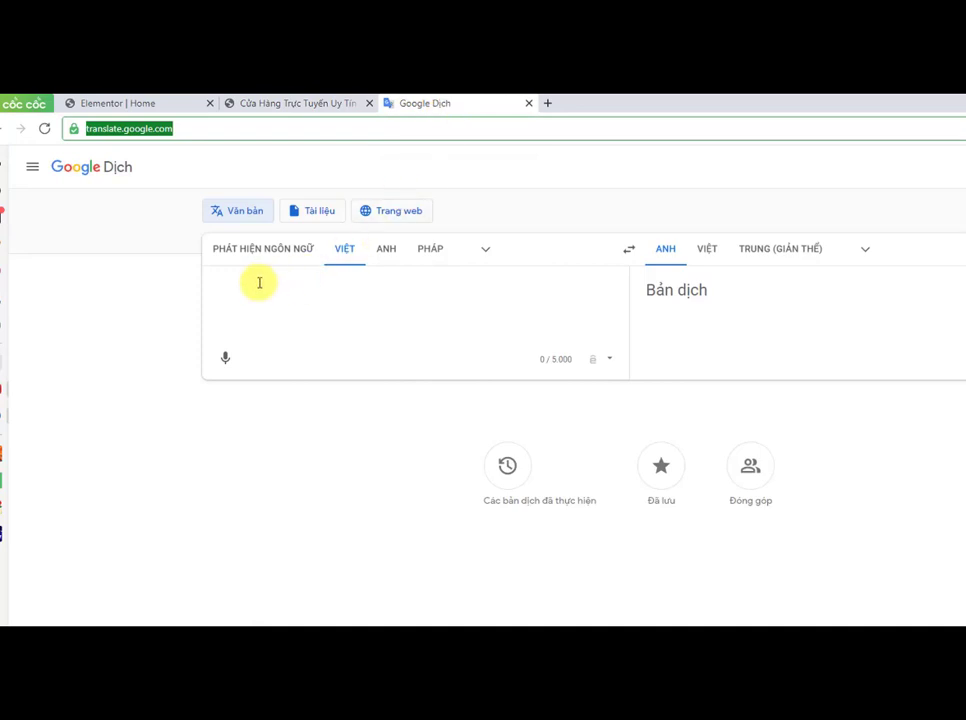
pyautogui.click(394, 250)
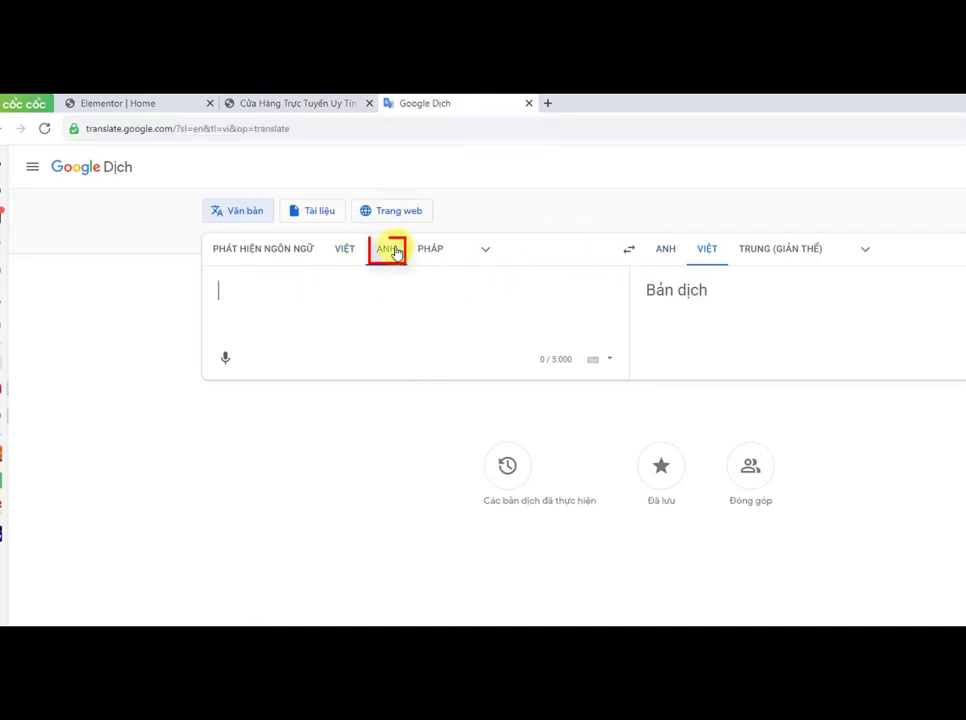
pyautogui.rightClick(222, 288)
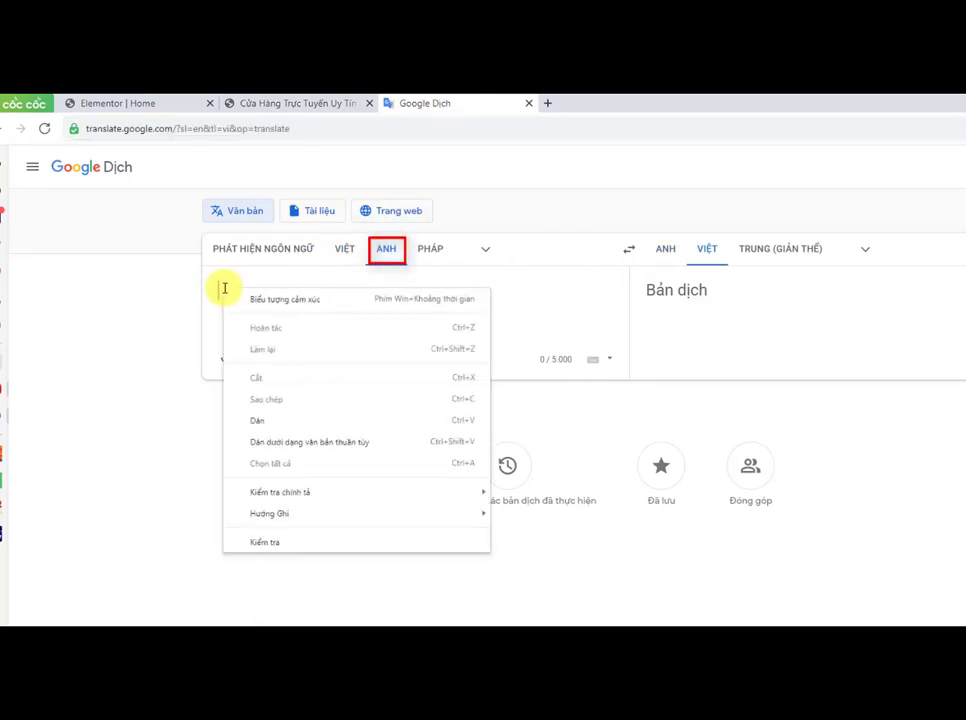
pyautogui.click(302, 419)
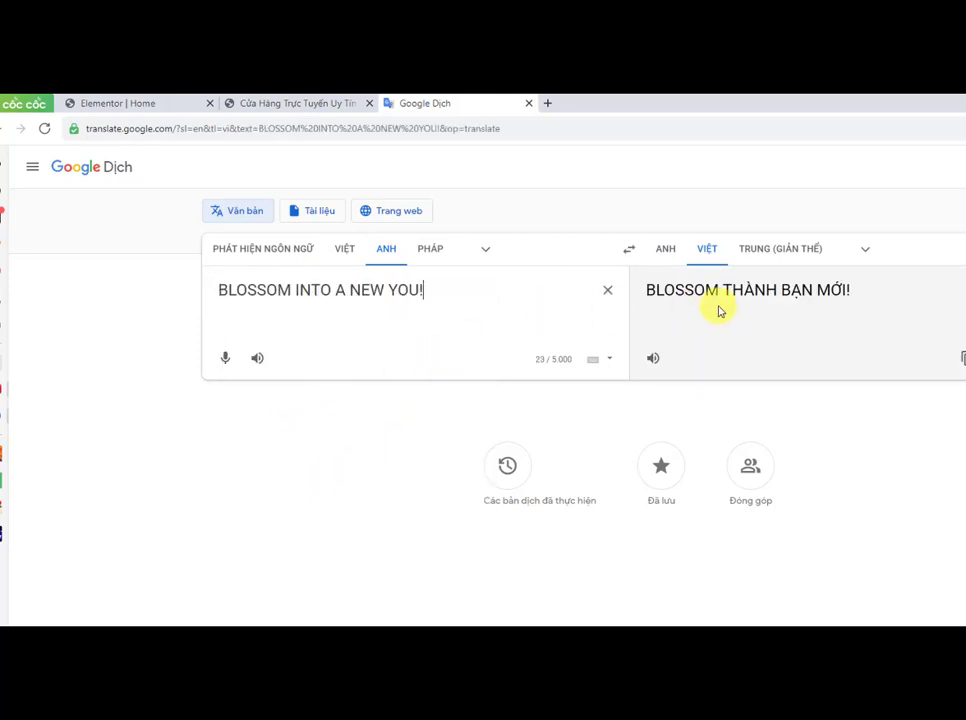
# Step: Copy the LATEST PRODUCTS heading text from the live home page
pyautogui.click(298, 103)
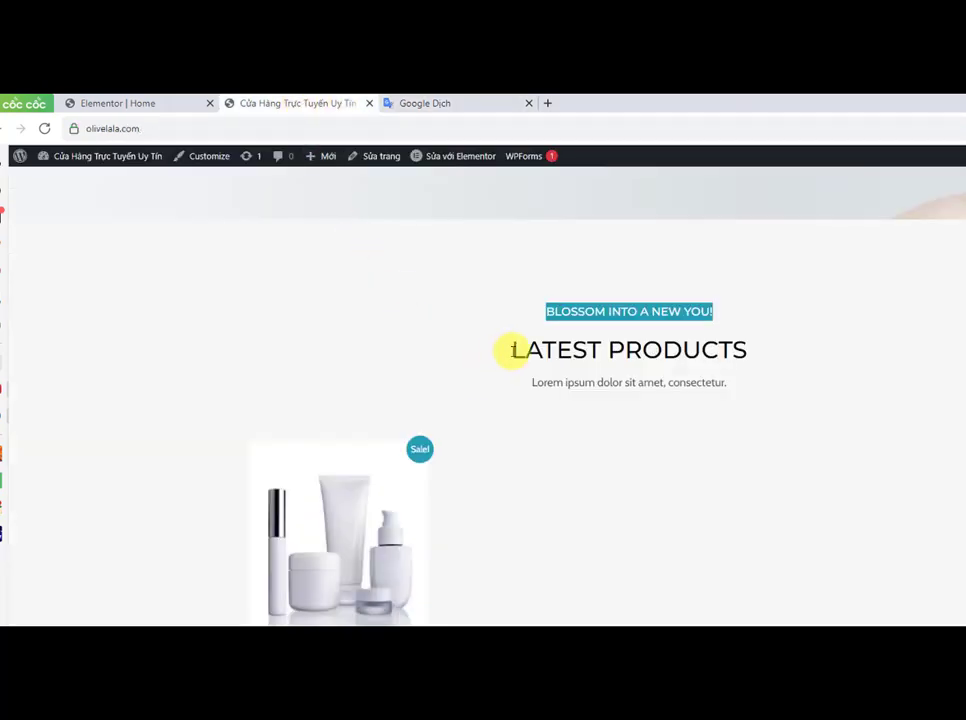
pyautogui.moveTo(511, 349); pyautogui.dragTo(733, 347)
pyautogui.rightClick(733, 348)
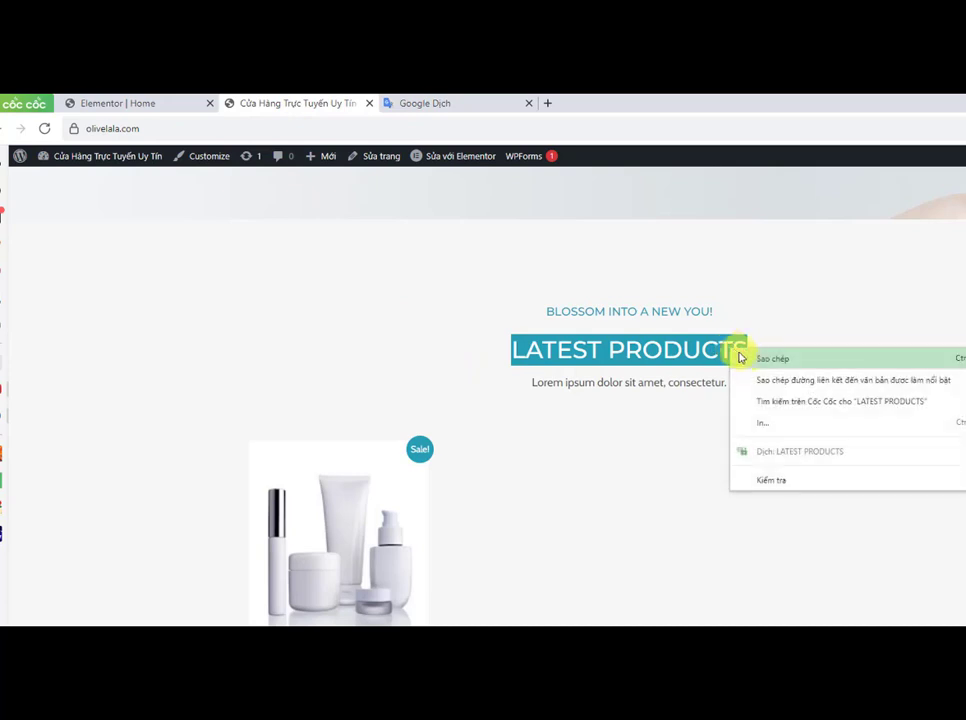
pyautogui.click(760, 360)
# Step: Replace the text in Google Translate with the pasted LATEST PRODUCTS heading
pyautogui.click(442, 102)
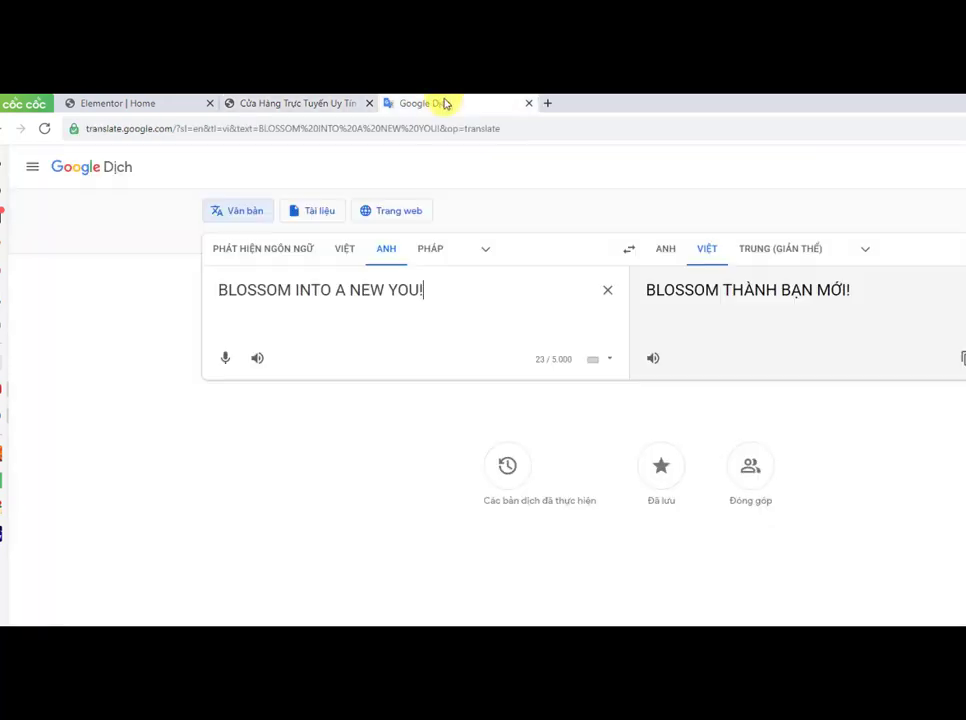
pyautogui.moveTo(440, 286); pyautogui.dragTo(205, 293)
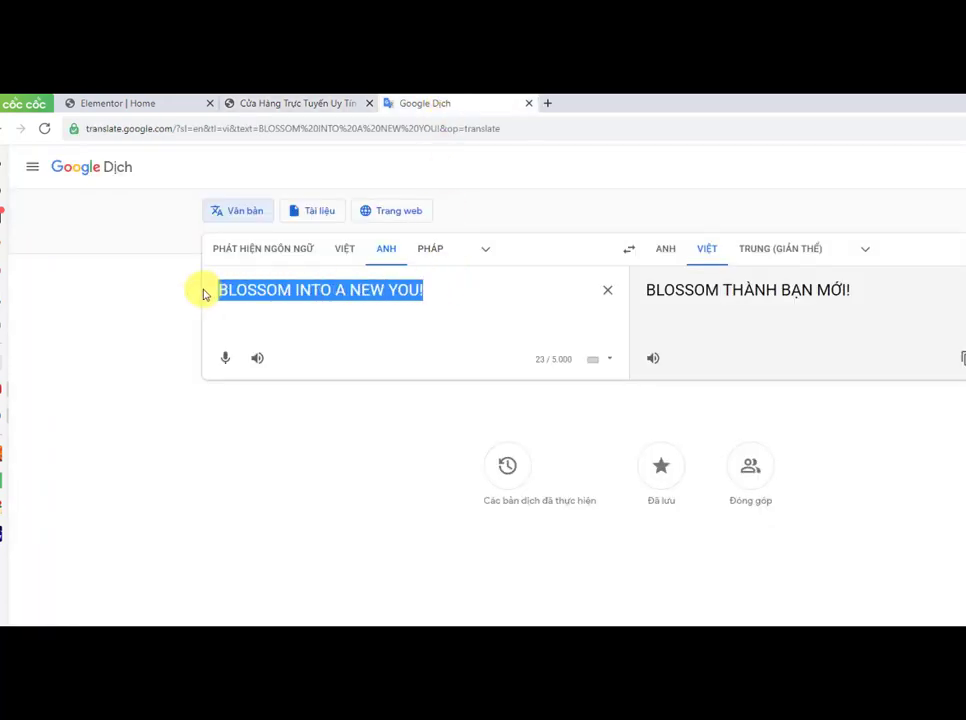
pyautogui.rightClick(260, 295)
pyautogui.click(295, 370)
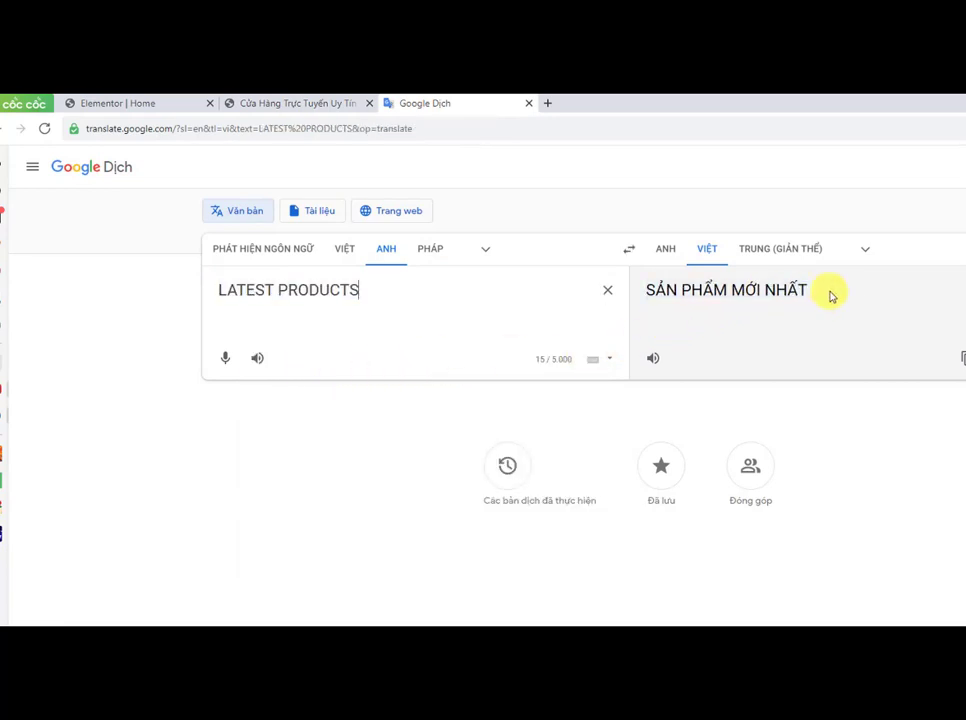
# Step: Copy the Vietnamese translation SẢN PHẨM MỚI NHẤT and return to the Elementor editor
pyautogui.moveTo(830, 295); pyautogui.dragTo(655, 298)
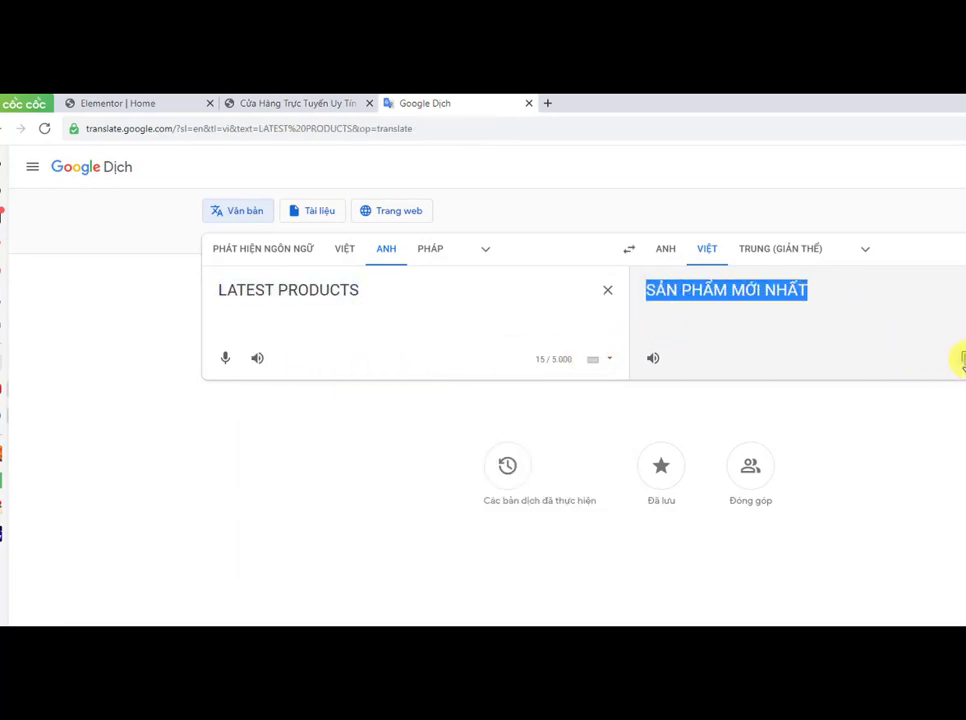
pyautogui.click(355, 102)
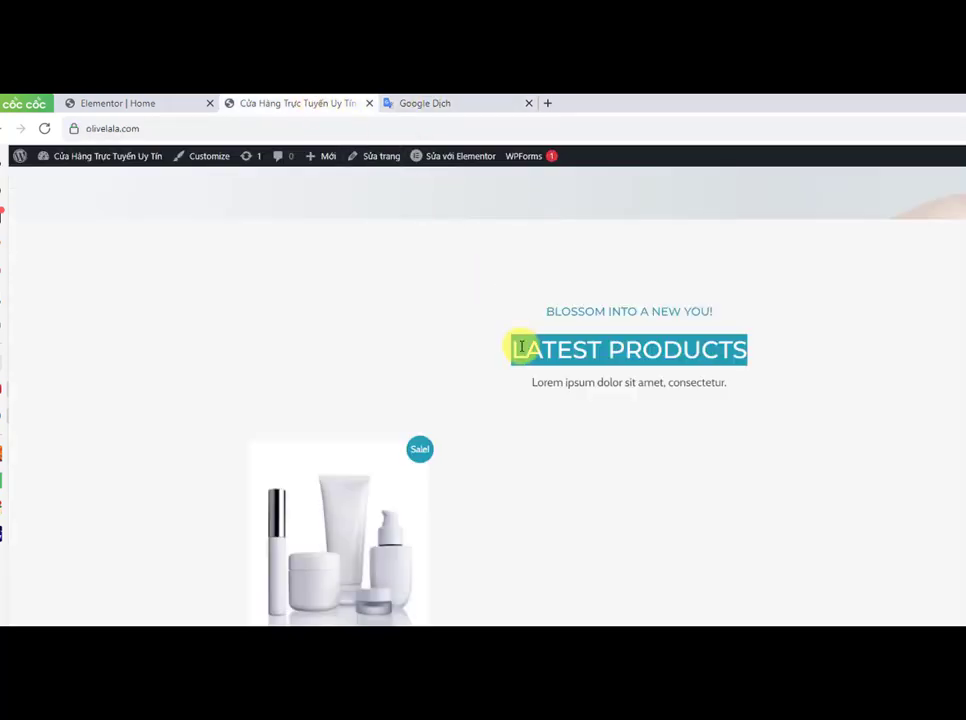
pyautogui.click(86, 102)
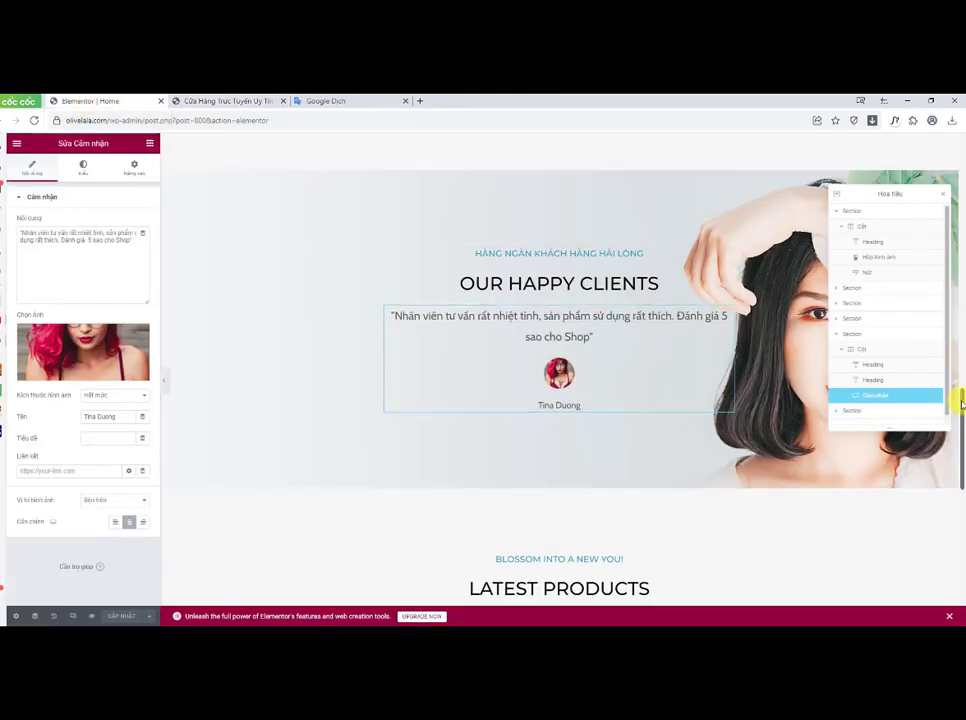
# Step: Replace the Latest Products image box title with SẢN PHẨM MỚI NHẤT and clear its Lorem ipsum description
pyautogui.moveTo(962, 382); pyautogui.dragTo(962, 472)
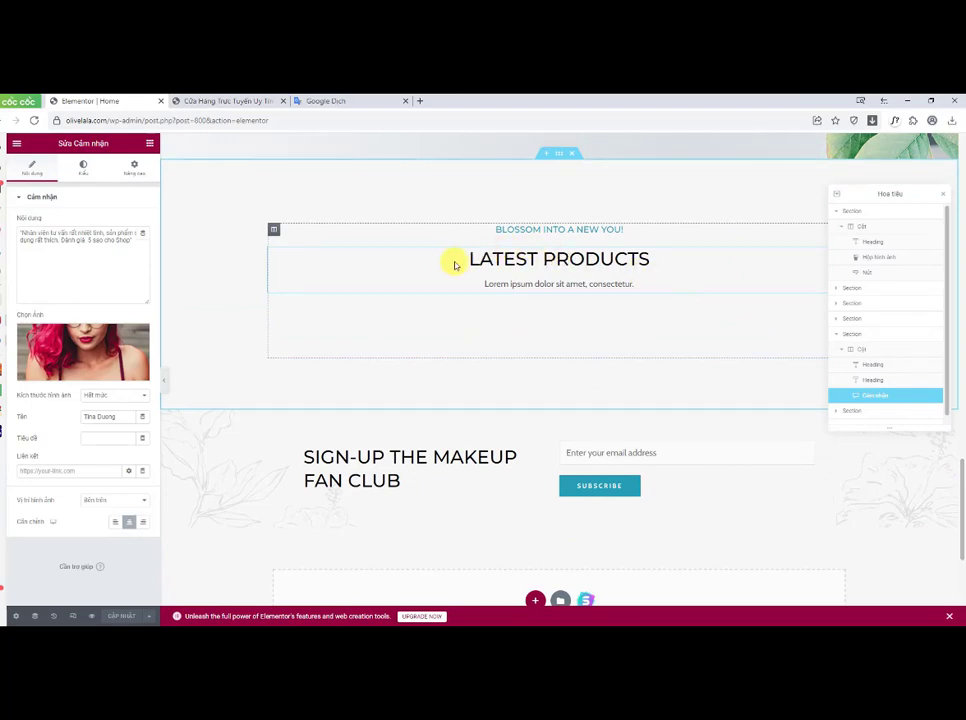
pyautogui.click(944, 197)
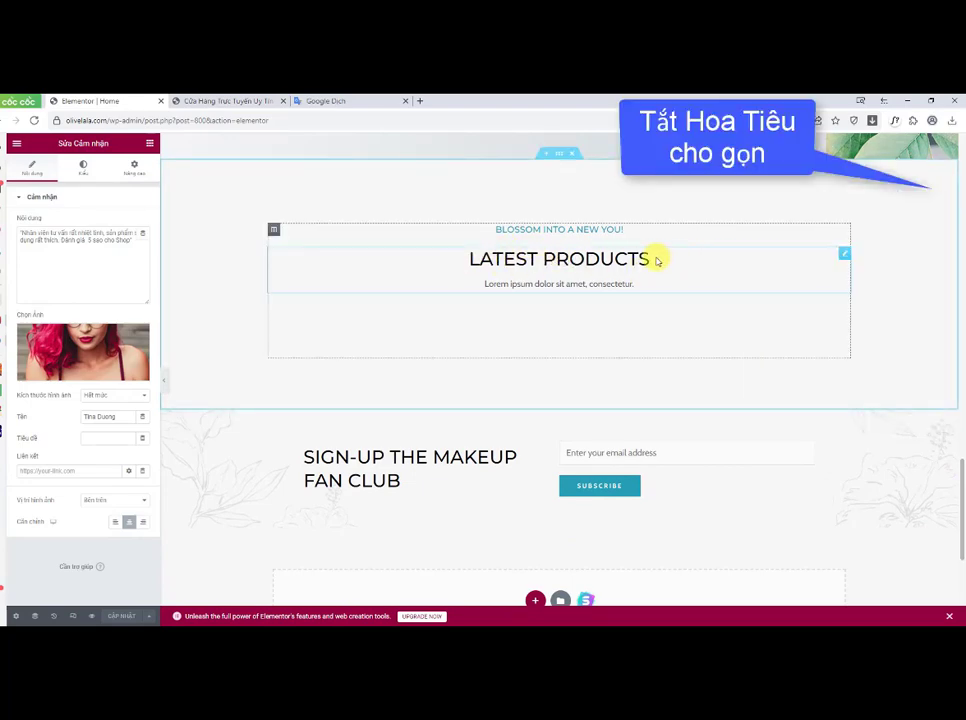
pyautogui.click(844, 255)
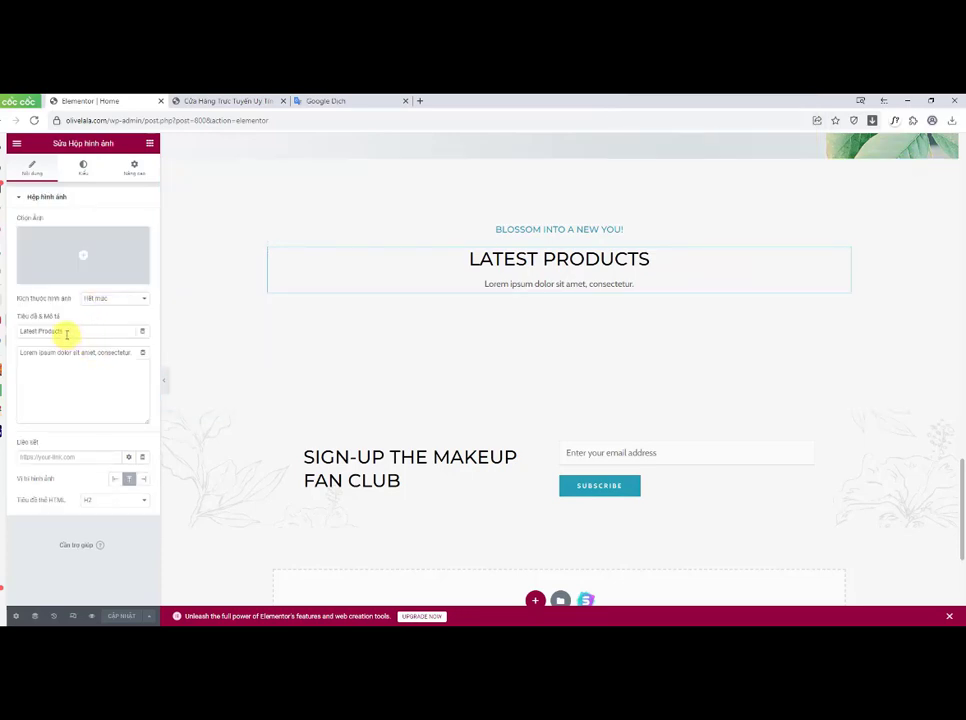
pyautogui.moveTo(66, 333); pyautogui.dragTo(22, 332)
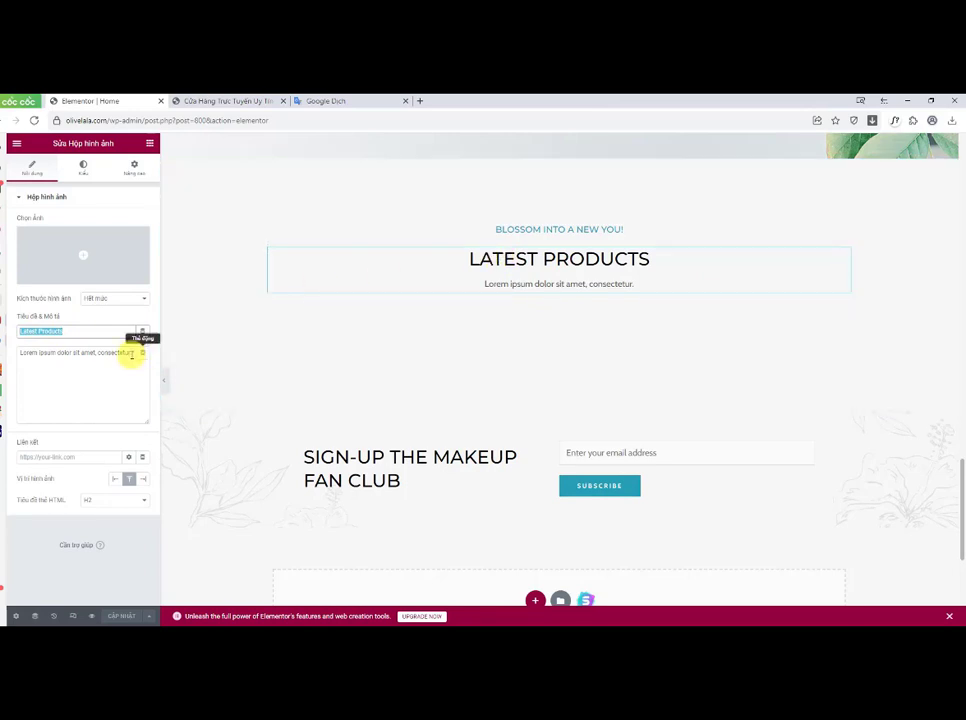
pyautogui.rightClick(37, 331)
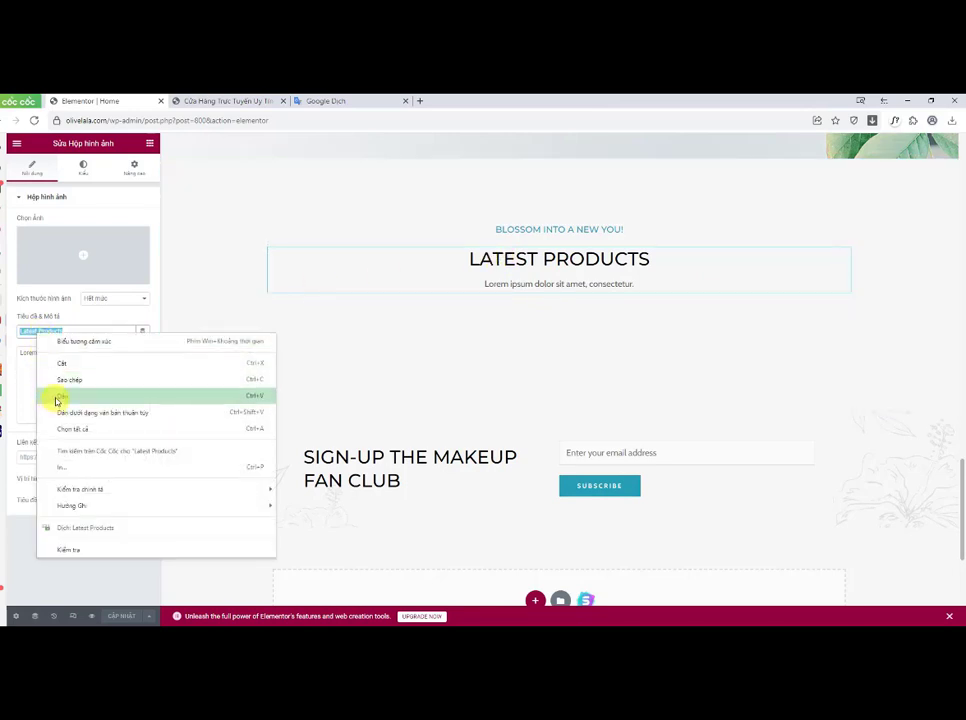
pyautogui.click(57, 399)
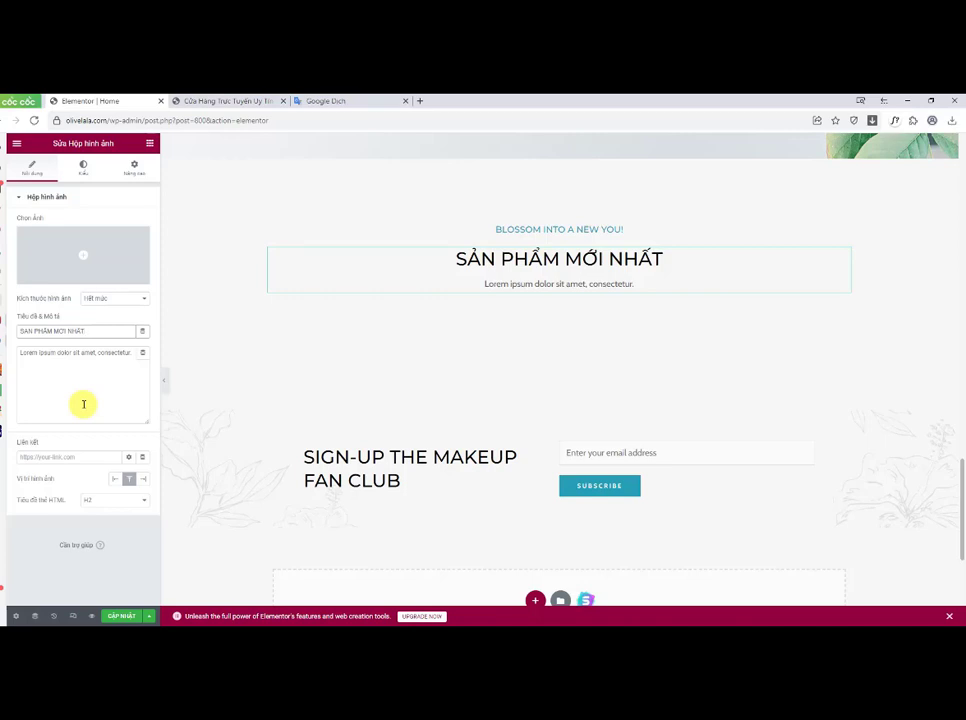
pyautogui.moveTo(21, 352); pyautogui.dragTo(151, 362)
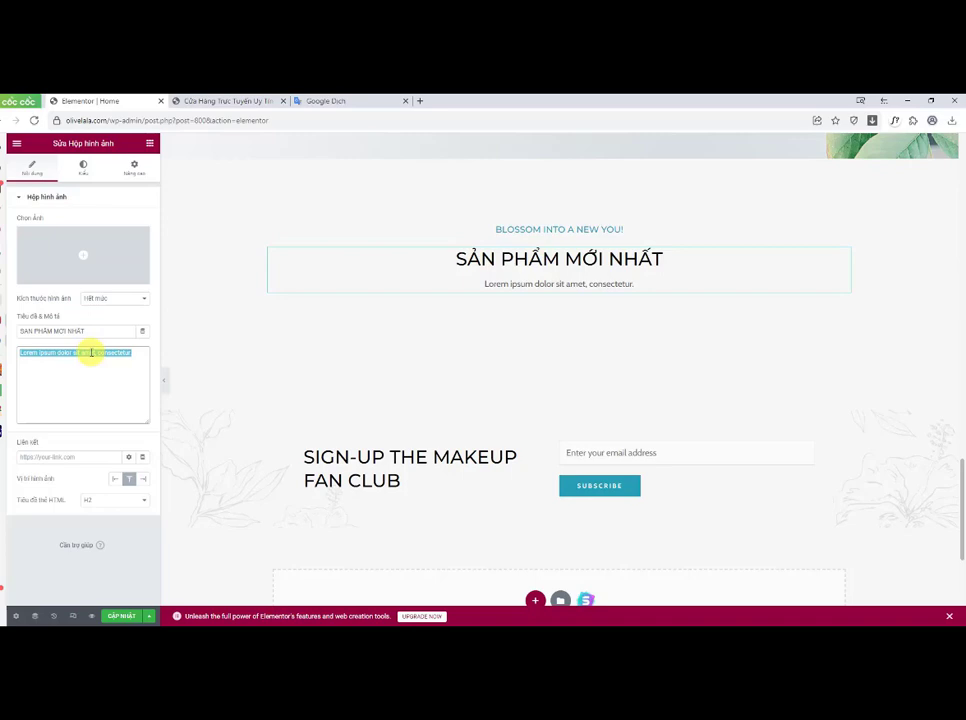
pyautogui.press('BackSpace')
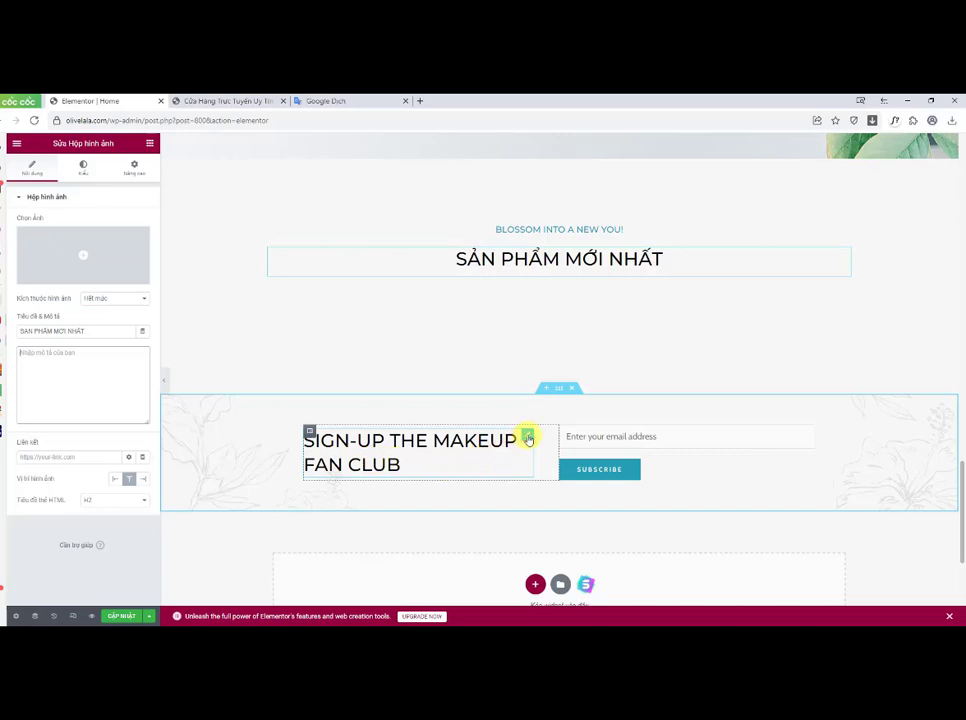
# Step: Rename the SIGN-UP THE MAKEUP FAN CLUB heading to Đăng ký tham gia câu lạc bộ Makeup cùng chúng tôi and update the page
pyautogui.click(527, 439)
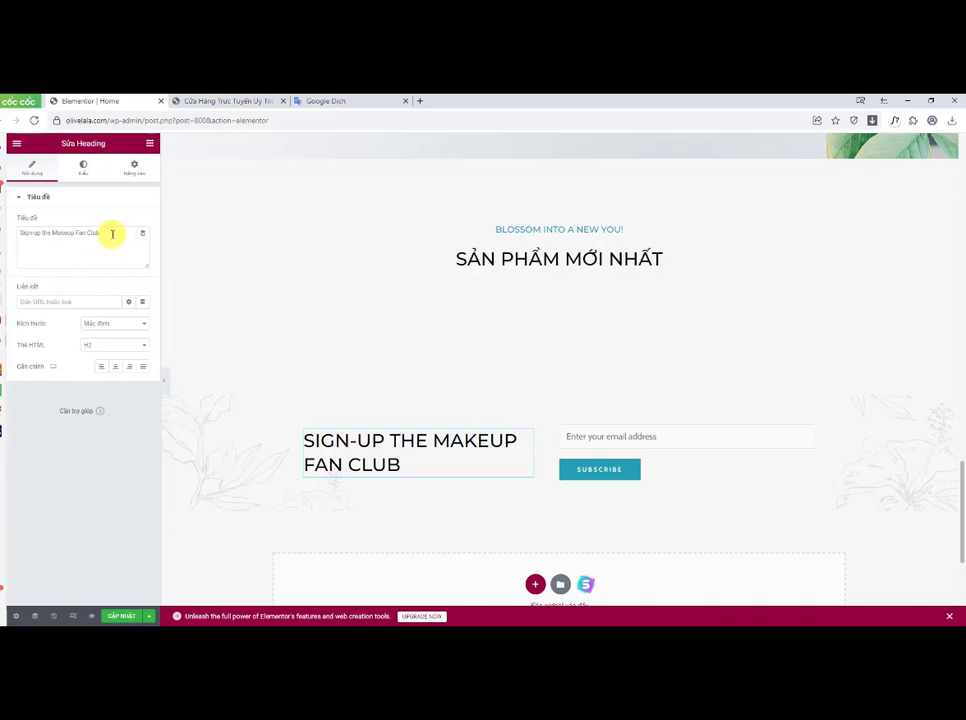
pyautogui.moveTo(110, 233); pyautogui.dragTo(24, 235)
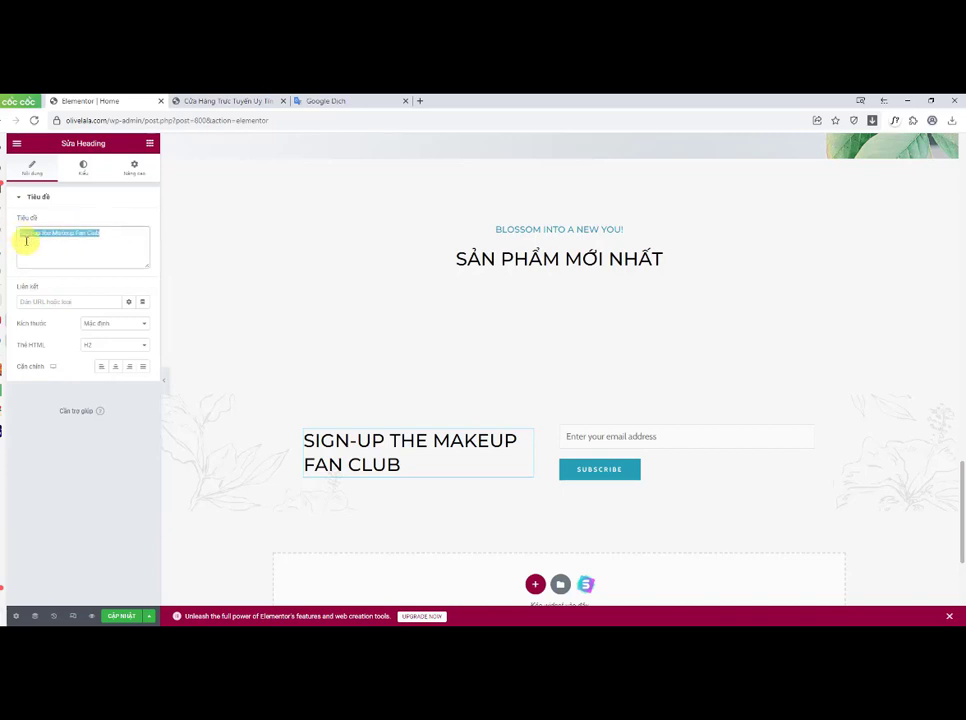
pyautogui.write('Đăng ký tham gia c')
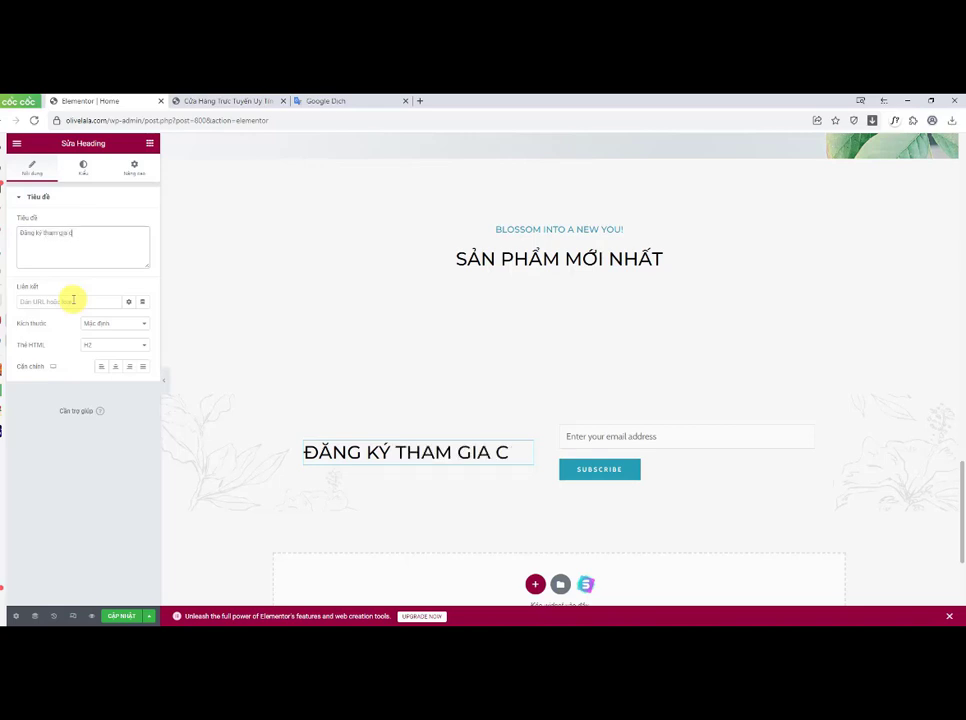
pyautogui.write('aâu lạc bộ Makup')
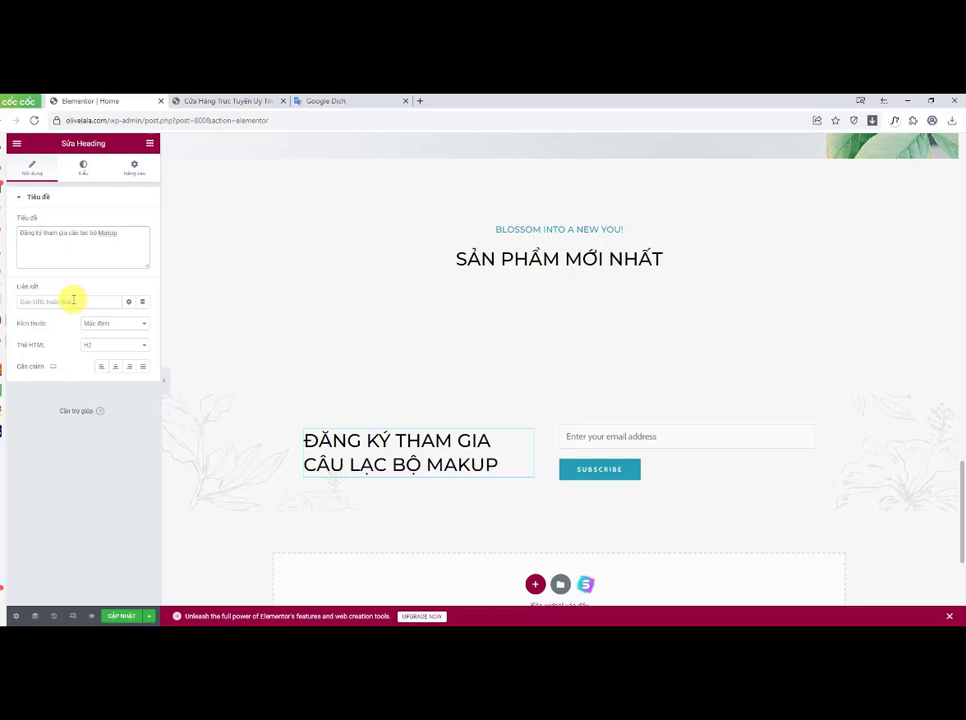
pyautogui.write('e')
pyautogui.click(138, 237)
pyautogui.write('cung')
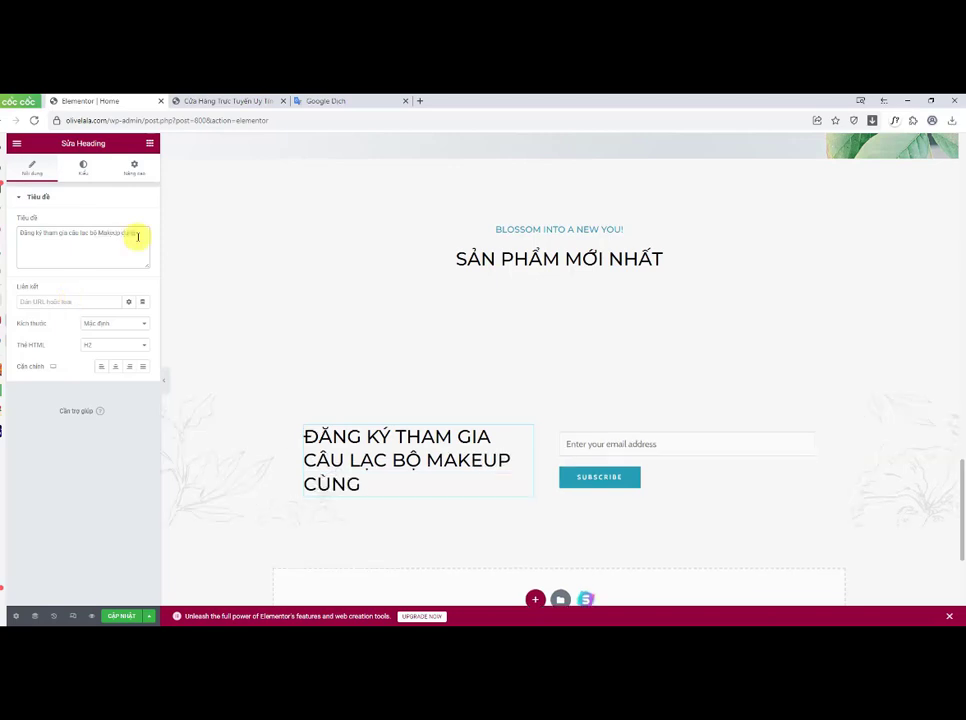
pyautogui.write(' chúng tôi')
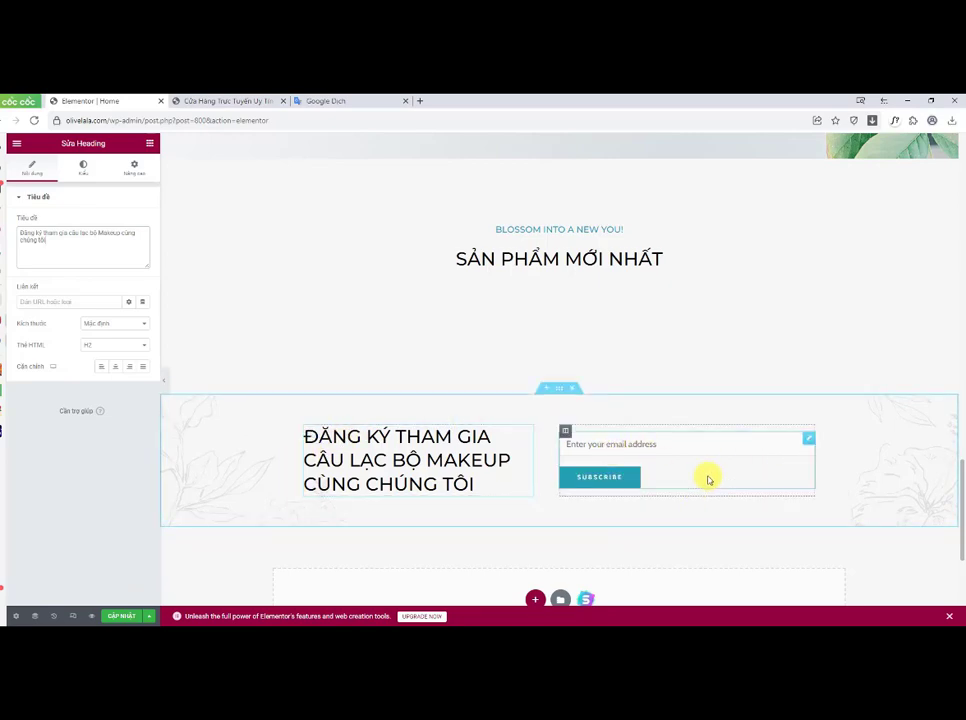
pyautogui.click(112, 615)
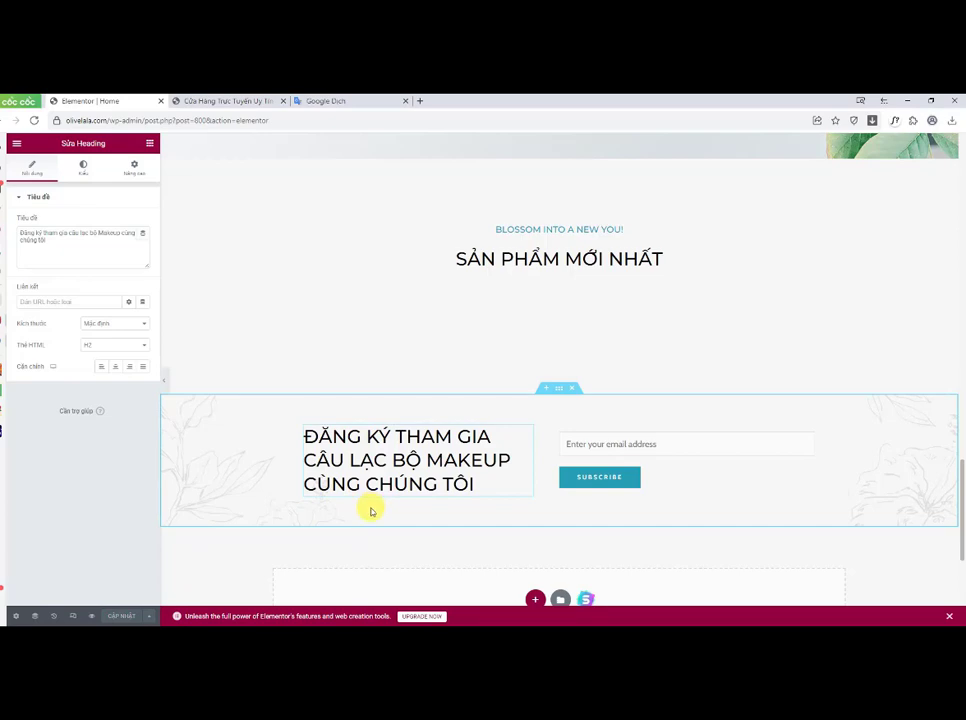
# Step: Review the translated product and sign-up headings on the live home page
pyautogui.click(230, 100)
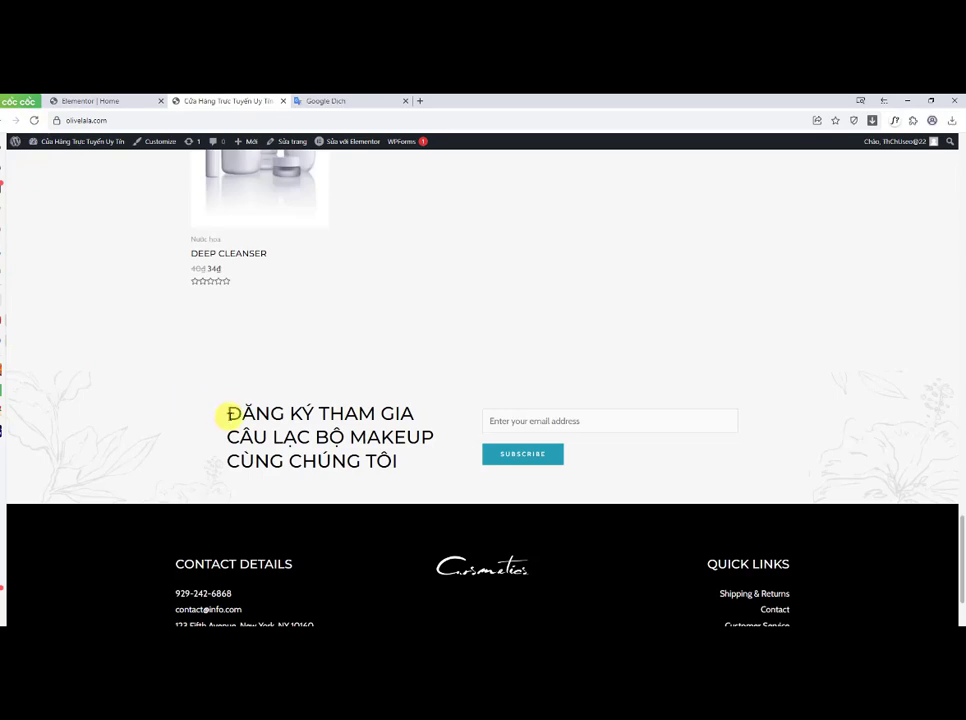
pyautogui.moveTo(229, 413); pyautogui.dragTo(413, 470)
pyautogui.scroll(-1, 655, 539)
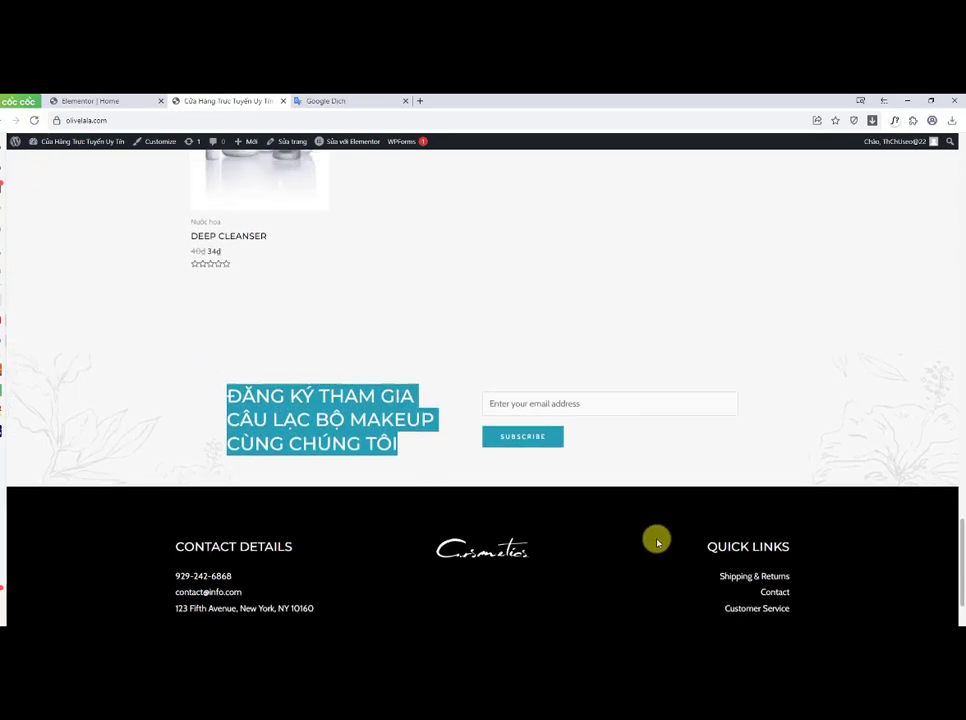
pyautogui.scroll(3, 655, 541)
pyautogui.scroll(2, 660, 543)
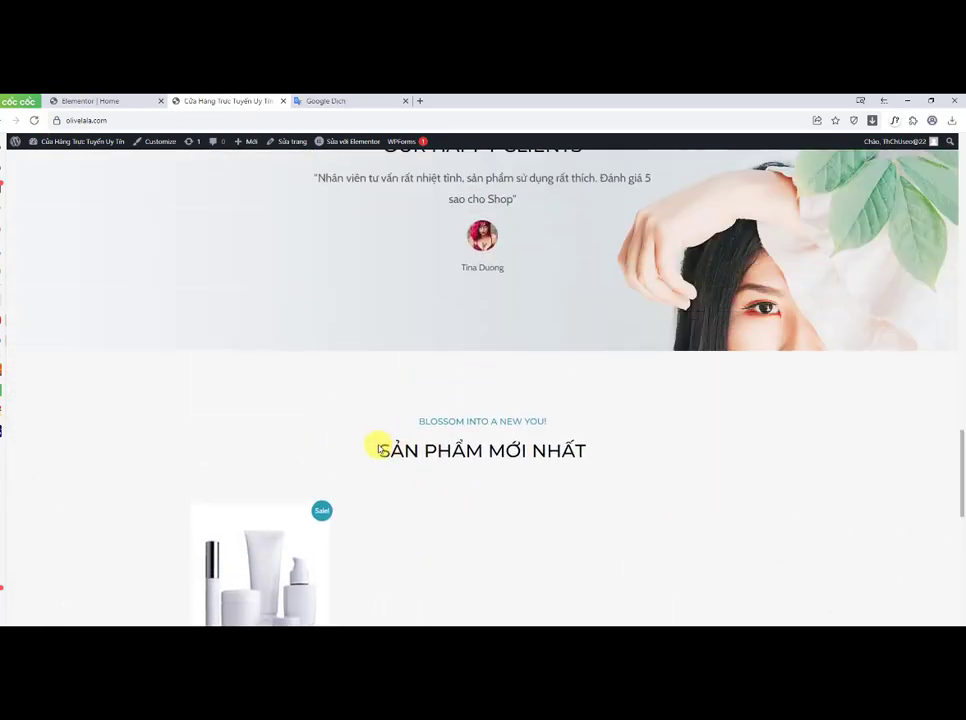
pyautogui.moveTo(379, 448); pyautogui.dragTo(593, 453)
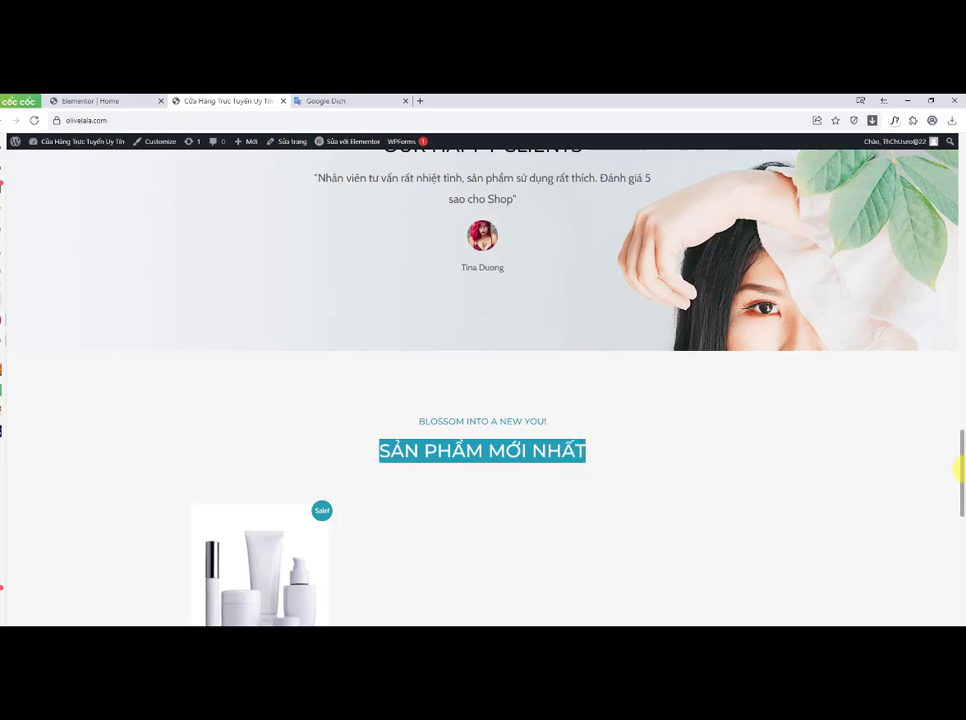
pyautogui.moveTo(961, 462); pyautogui.dragTo(958, 365)
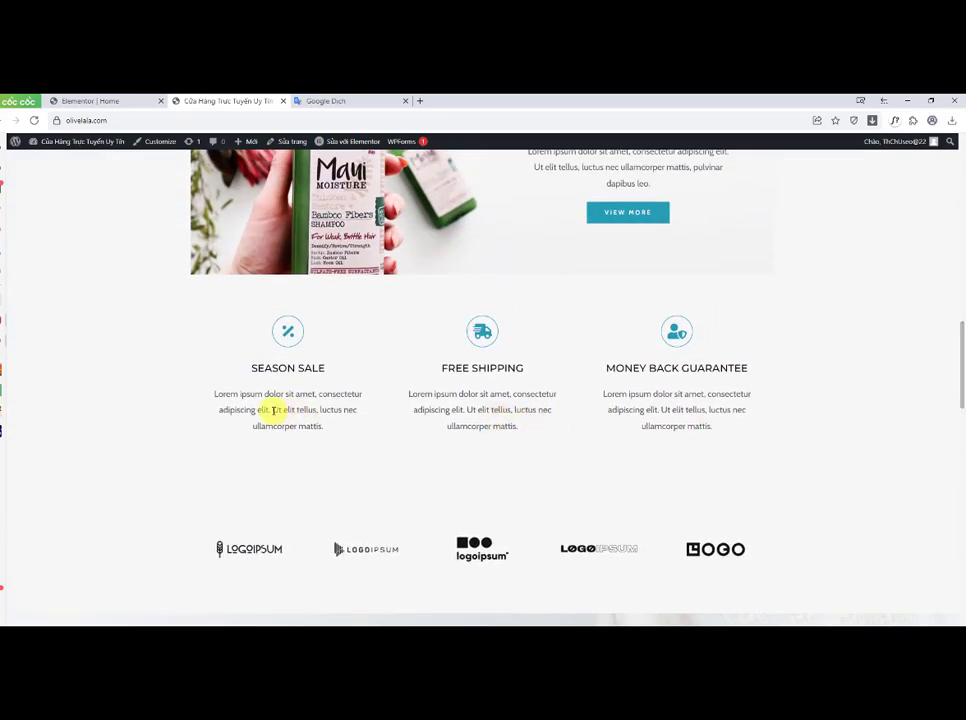
# Step: Replace the A WHOLE NEW LOOK image box title with Một cái nhìn hoàn toàn mới
pyautogui.click(110, 101)
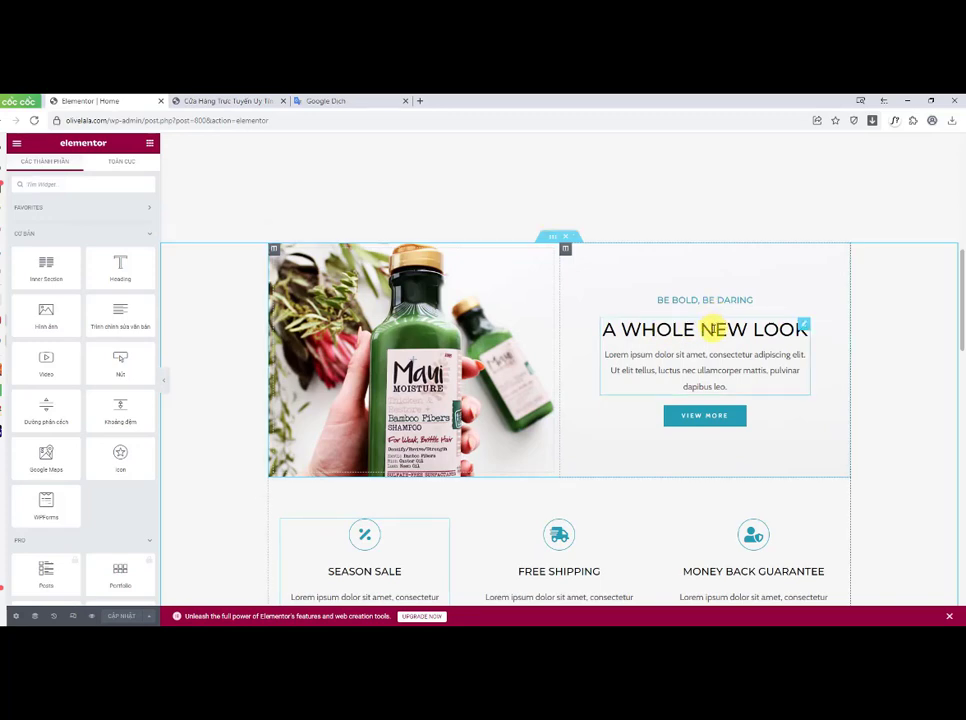
pyautogui.click(804, 326)
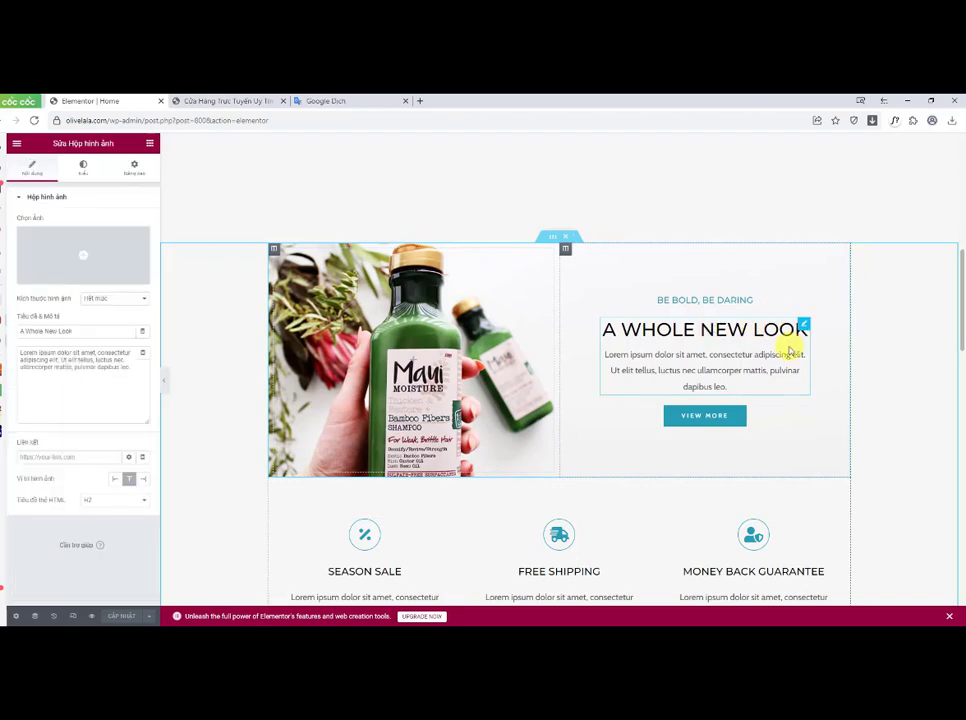
pyautogui.moveTo(80, 331); pyautogui.dragTo(27, 334)
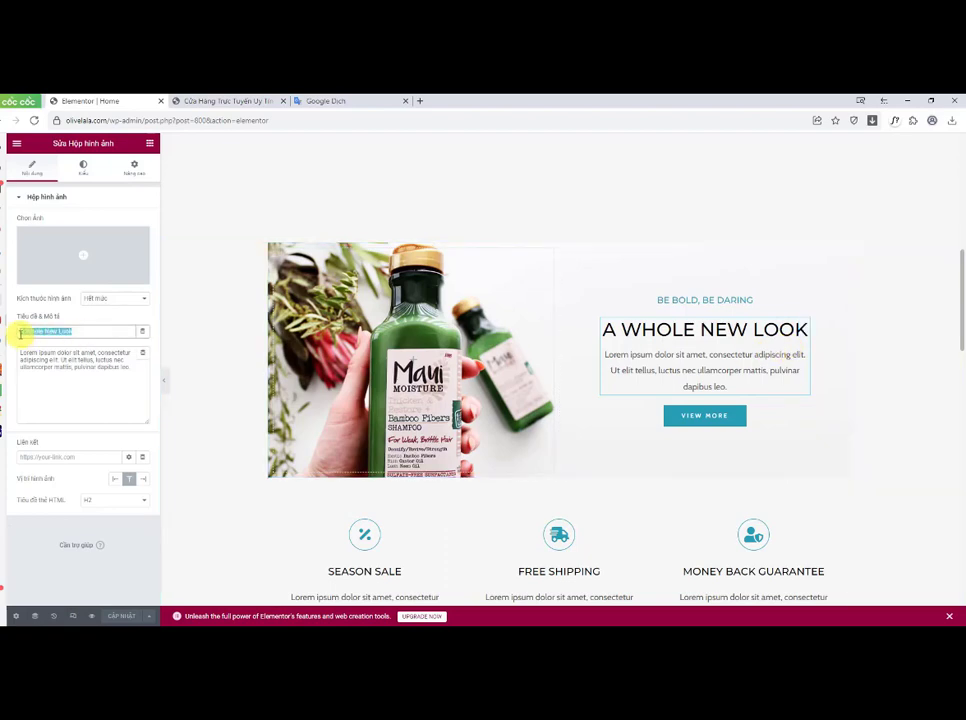
pyautogui.write('Một cái nhìn hoàn toàn mới')
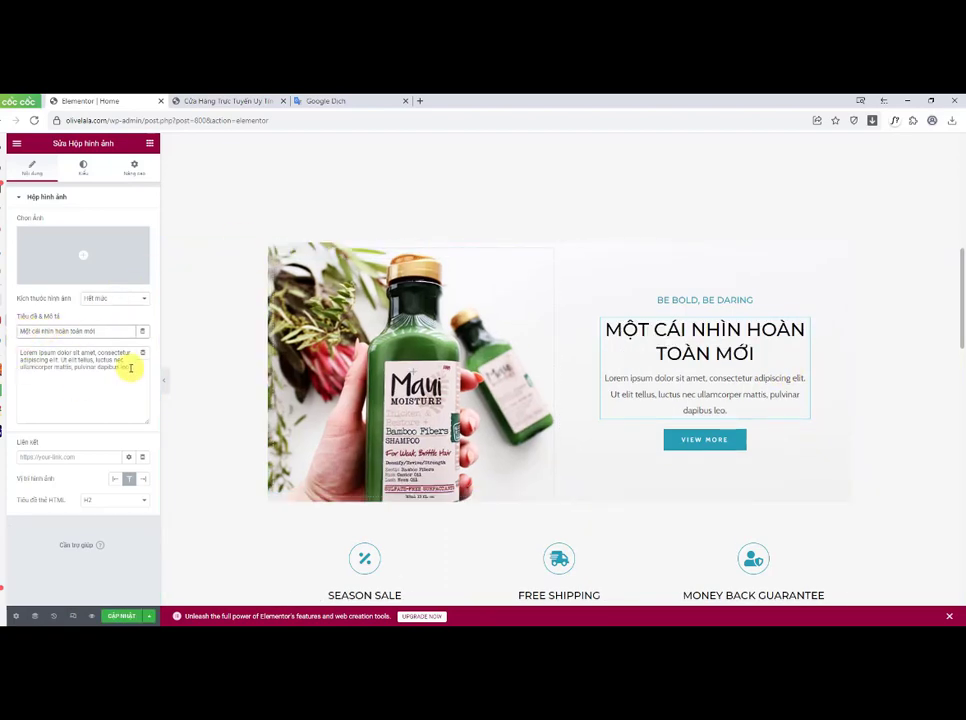
# Step: Replace that image box's description with Sản phẩm mang lại sự trải nghiệm tuyệt vời
pyautogui.moveTo(130, 368); pyautogui.dragTo(23, 349)
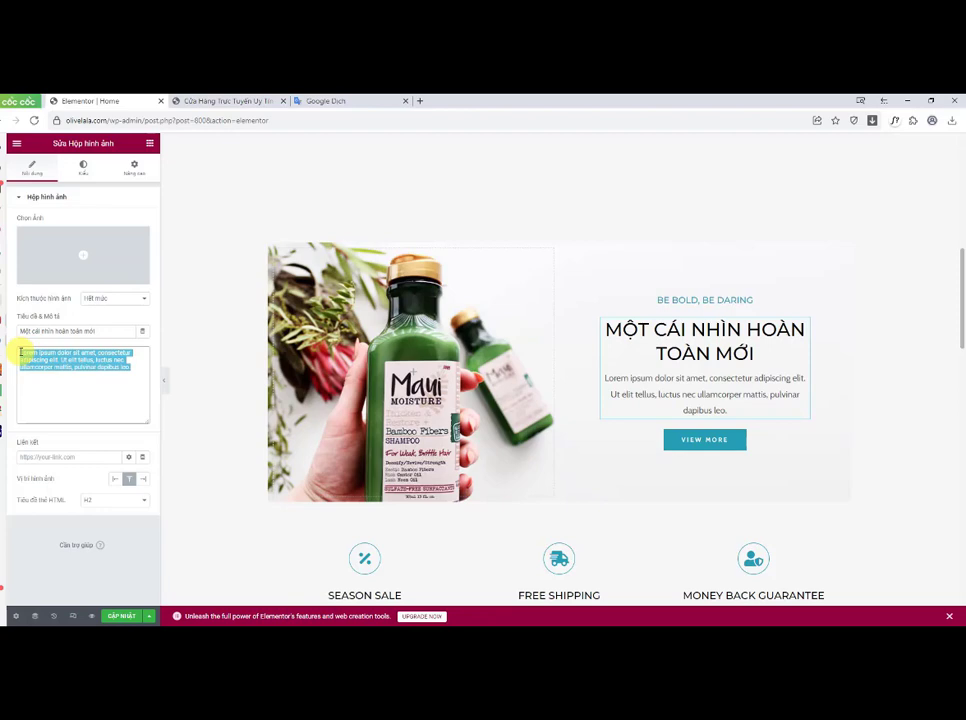
pyautogui.write('s')
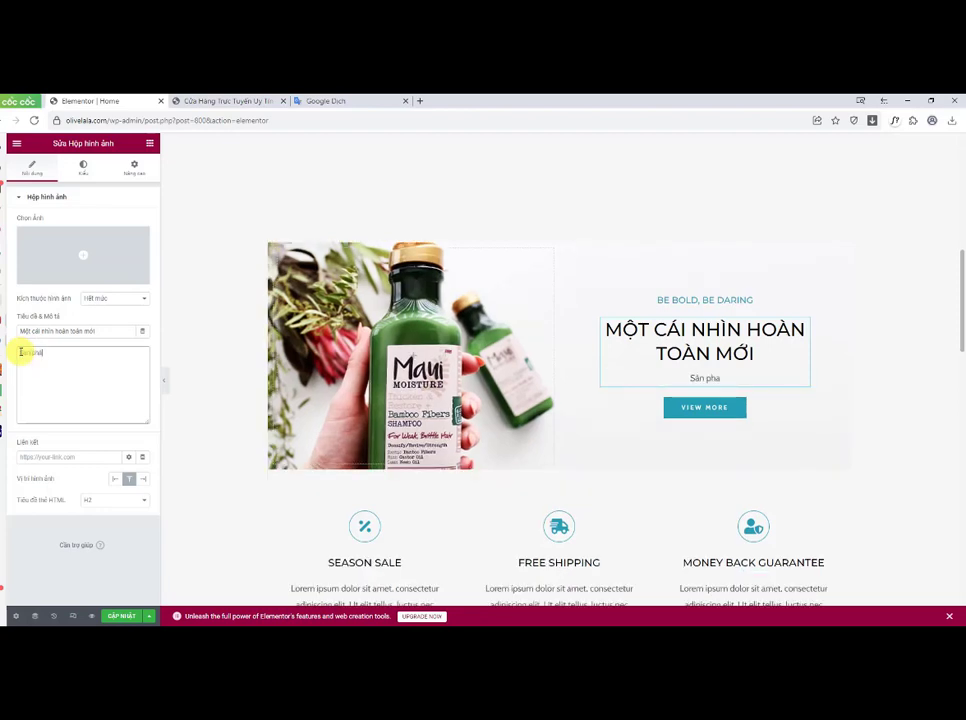
pyautogui.write('ản phẩm mang lại sự trải nghiệm tu')
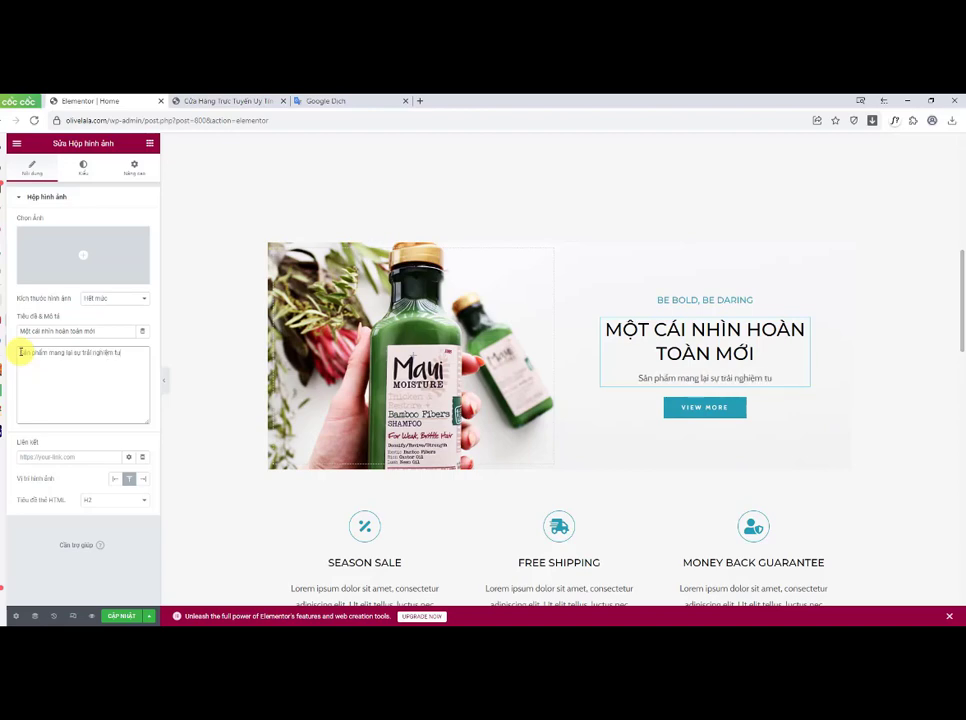
pyautogui.write('yệt vời đối với nhiều người...')
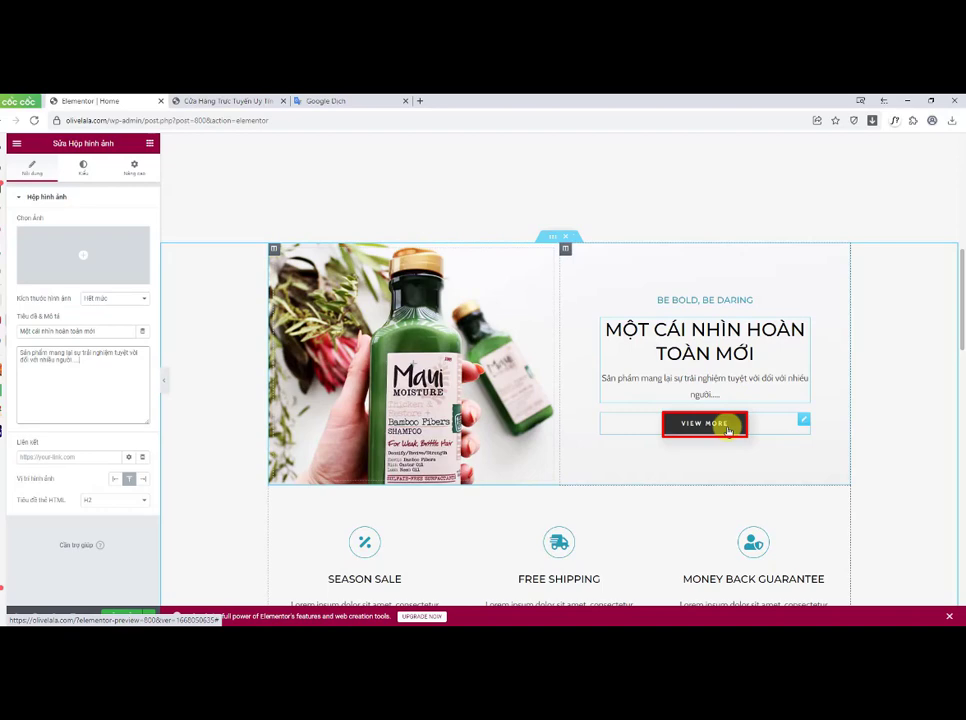
# Step: Complete the image box description as Sản phẩm mang lại sự trải nghiệm tuyệt vời đối với nhiều người.... and select the section's button
pyautogui.click(803, 421)
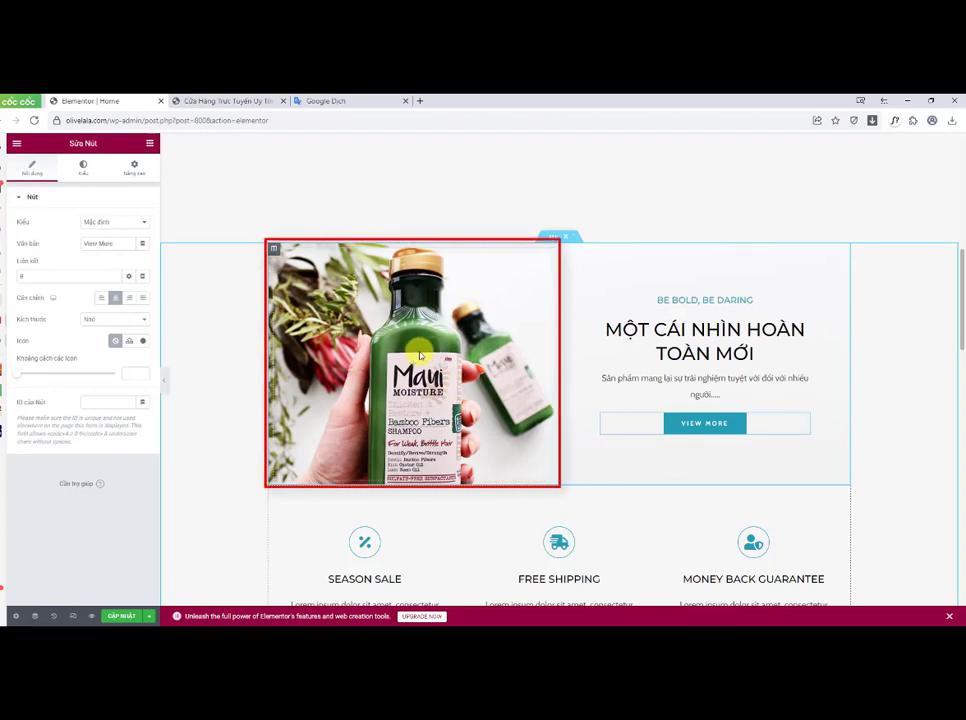
# Step: Copy the link address of the DEEP CLEANSER product from the live home page
pyautogui.click(256, 102)
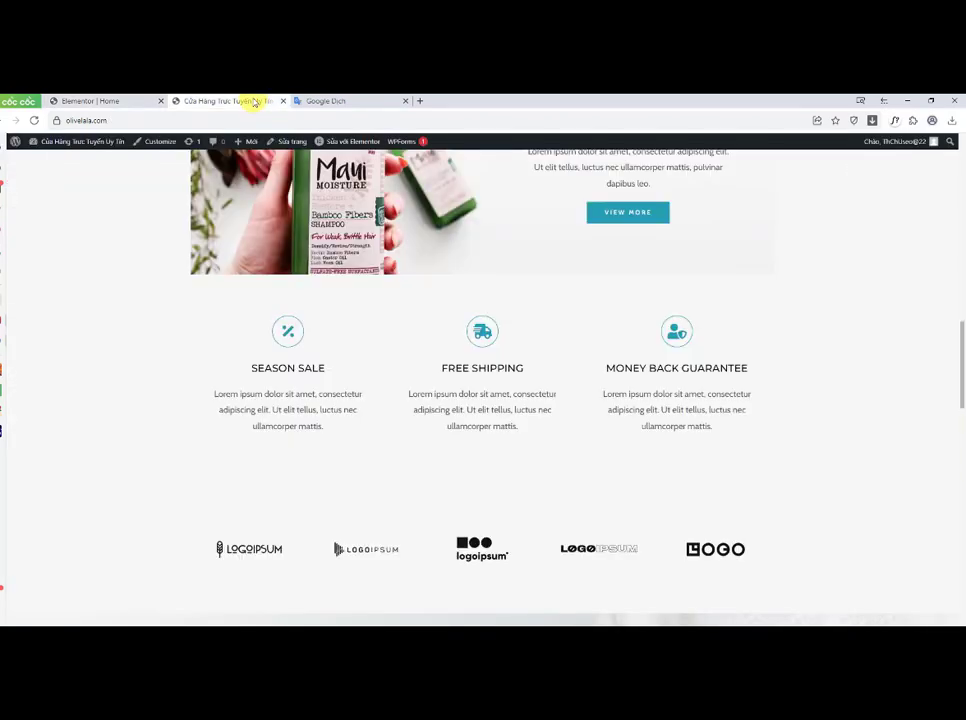
pyautogui.scroll(3, 431, 287)
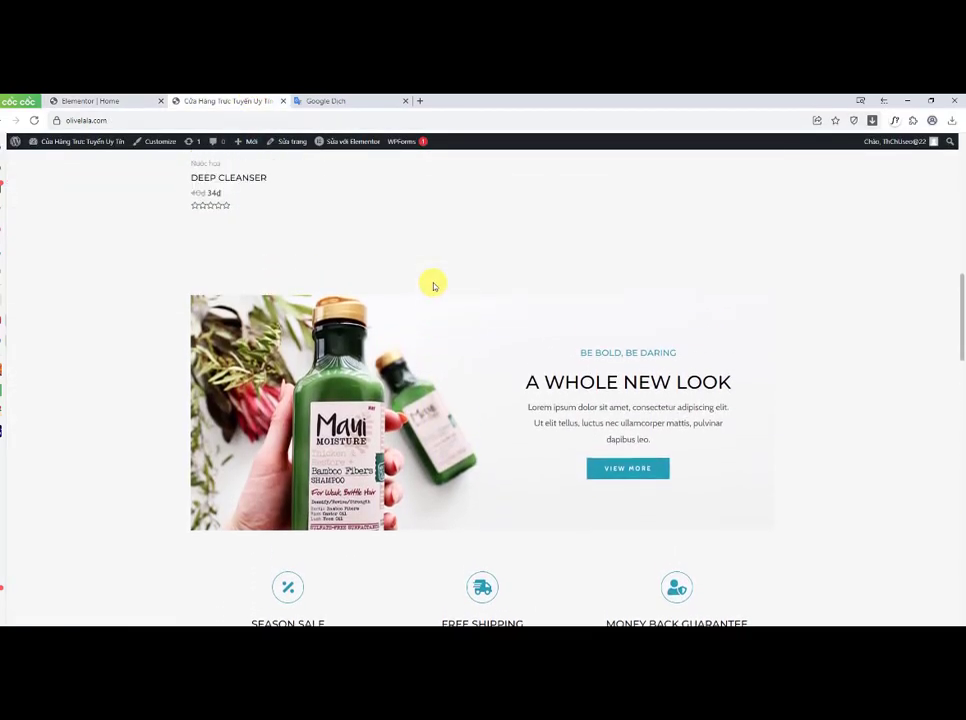
pyautogui.scroll(3, 433, 287)
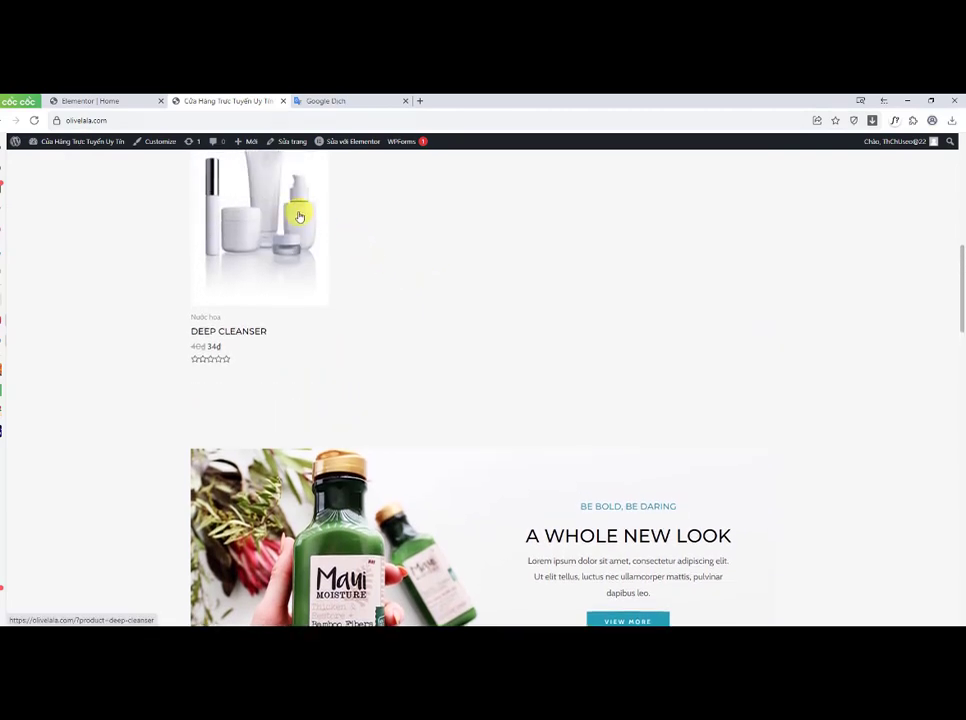
pyautogui.scroll(3, 299, 216)
pyautogui.rightClick(276, 356)
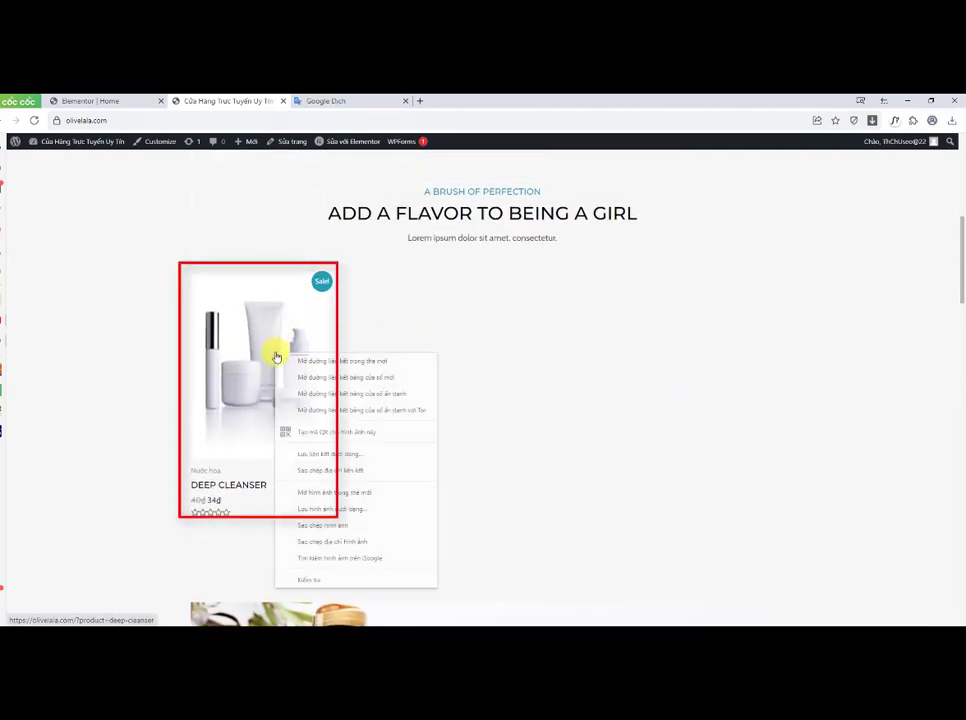
pyautogui.click(334, 470)
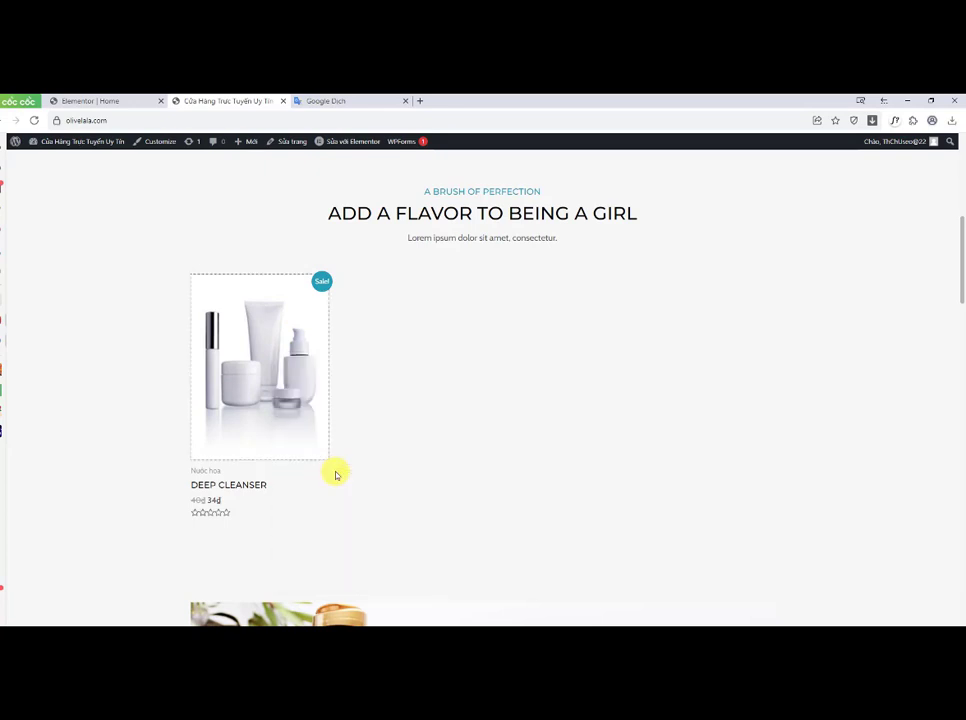
# Step: Change the VIEW MORE button text to Xem Thêm
pyautogui.click(95, 101)
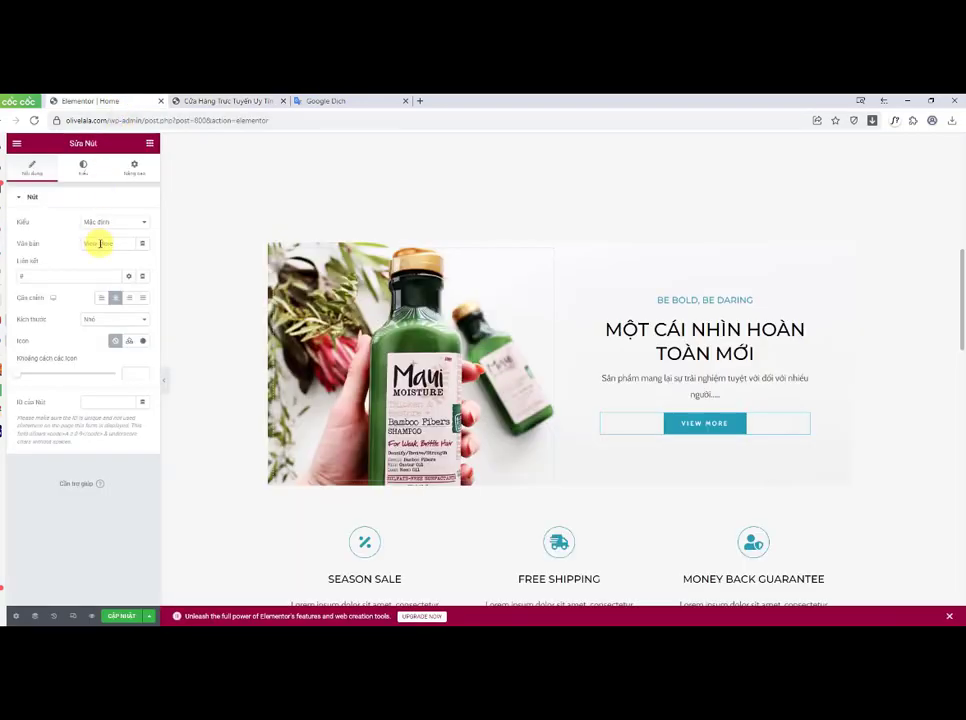
pyautogui.moveTo(117, 245); pyautogui.dragTo(70, 235)
pyautogui.write('Xe')
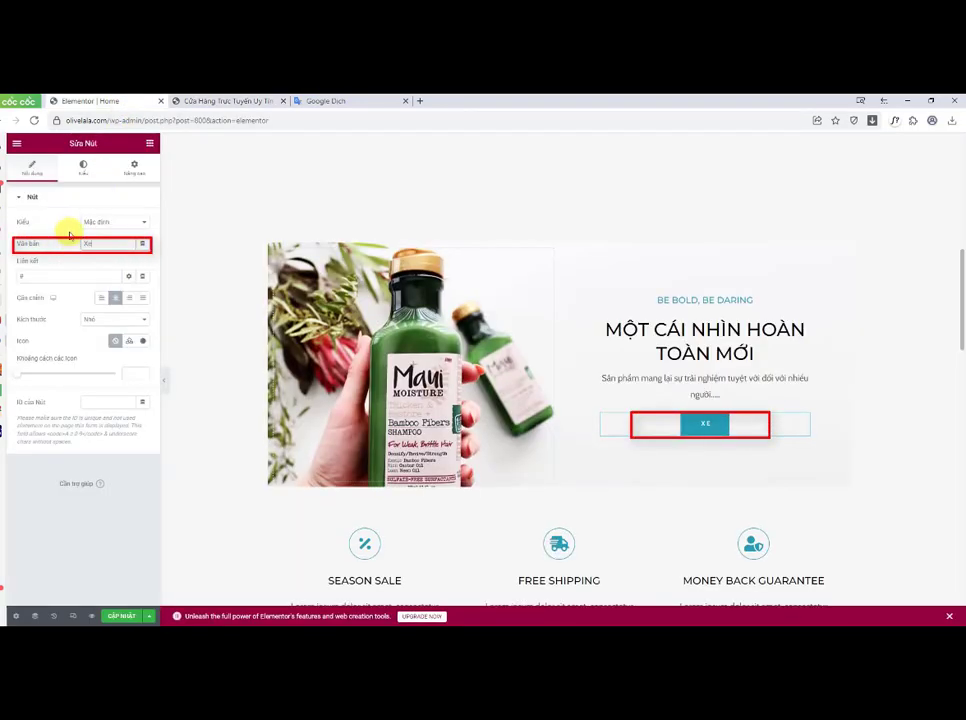
pyautogui.write('m Thêm')
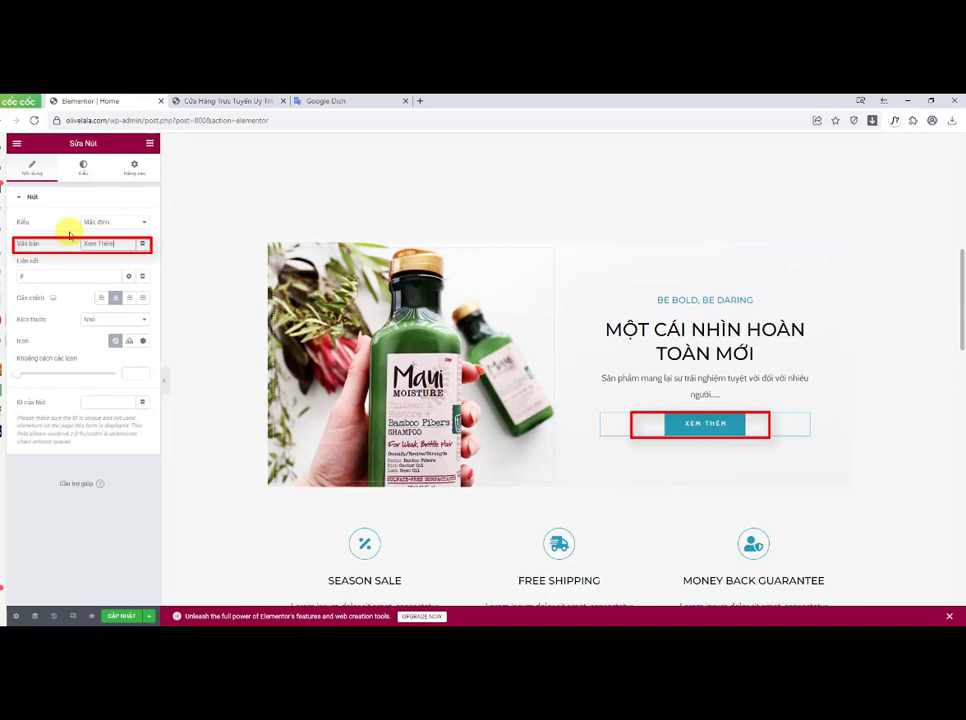
# Step: Paste the copied DEEP CLEANSER product URL as the button's link and update the page
pyautogui.moveTo(28, 276); pyautogui.dragTo(18, 276)
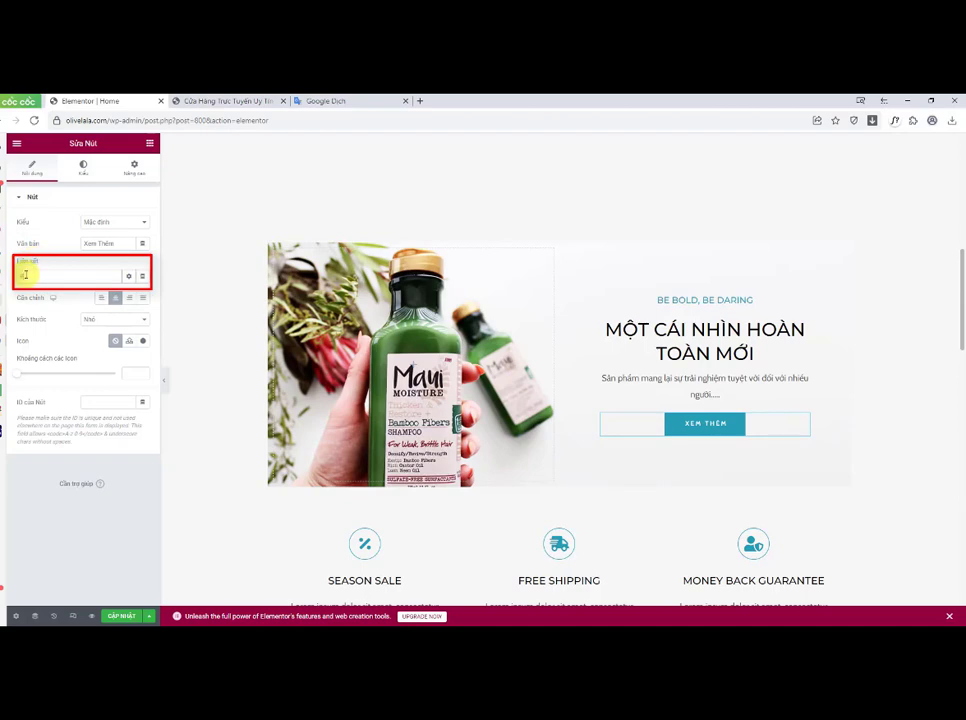
pyautogui.hotkey('ctrl', 'v')
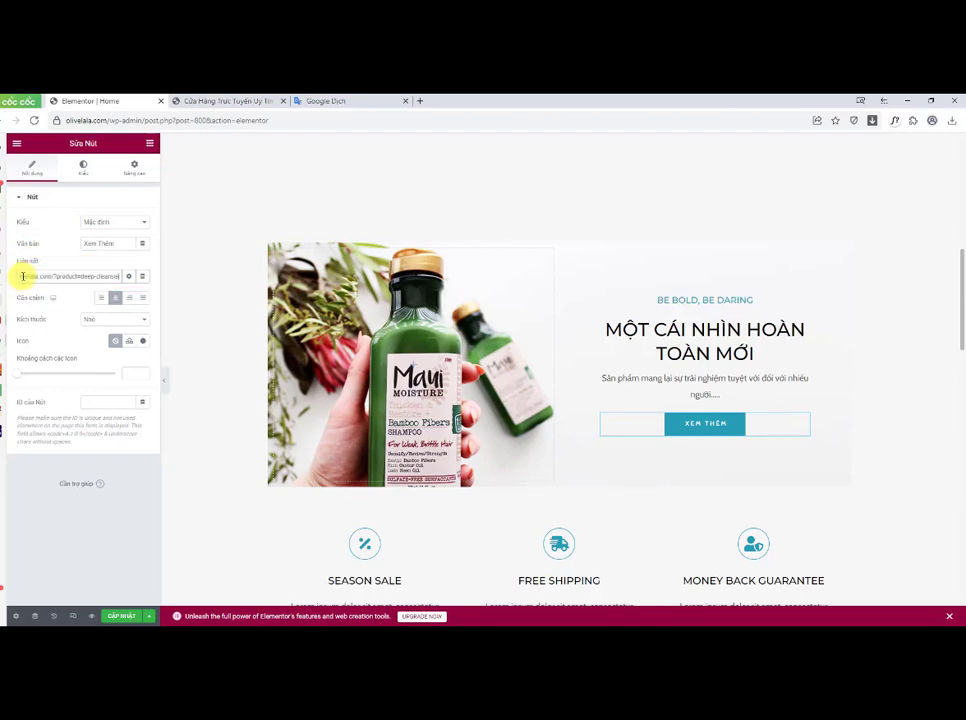
pyautogui.click(122, 615)
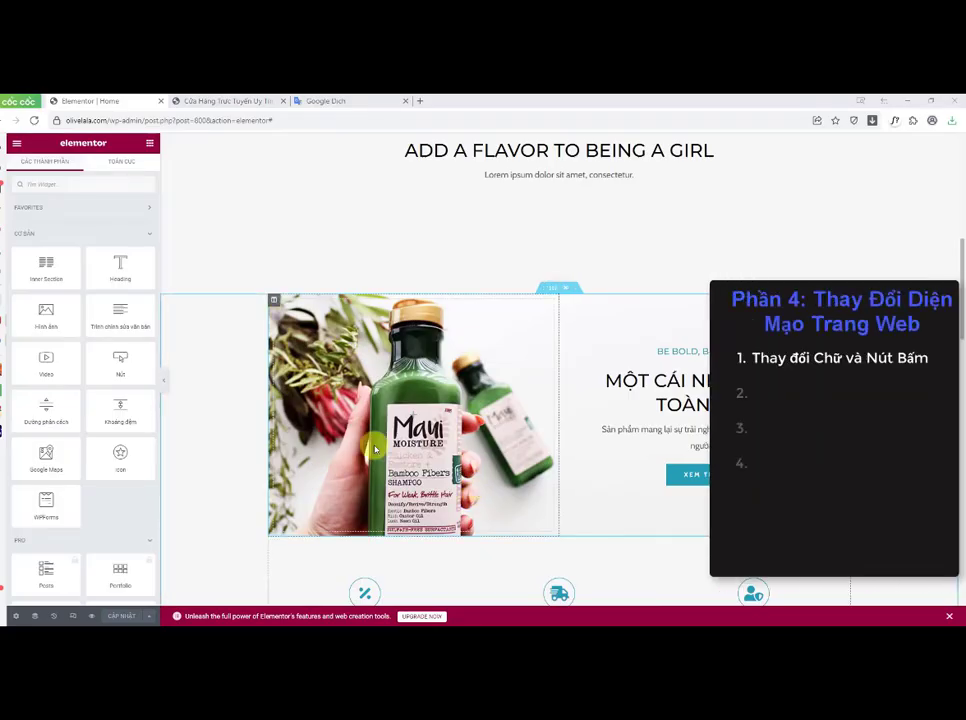
# Step: Upload the kiotviet razor image and insert it as the inner section's background image
pyautogui.click(547, 290)
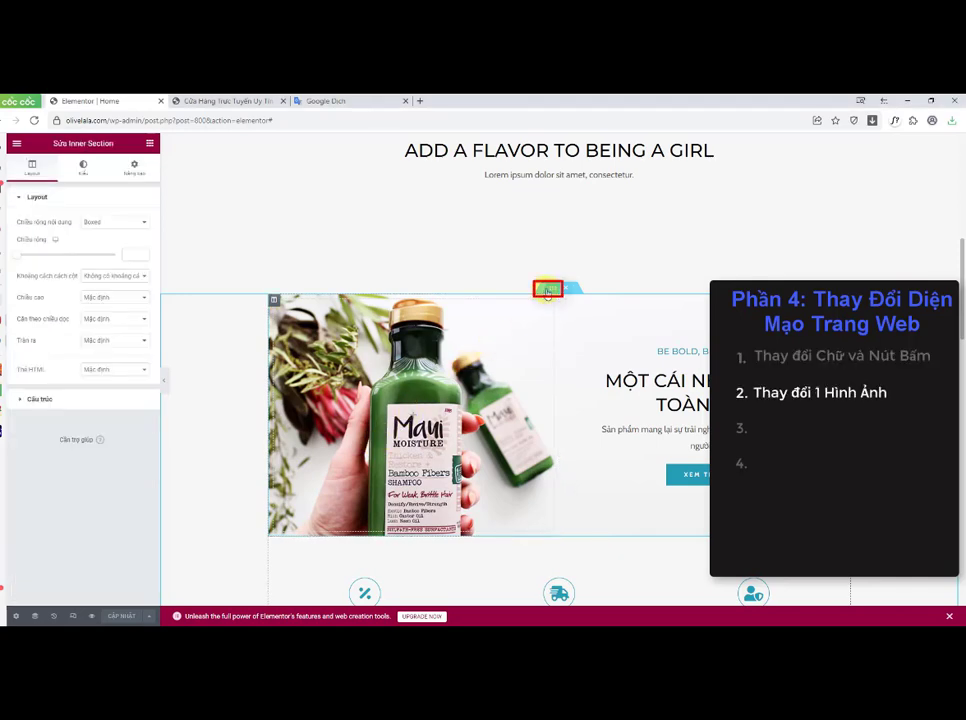
pyautogui.click(80, 170)
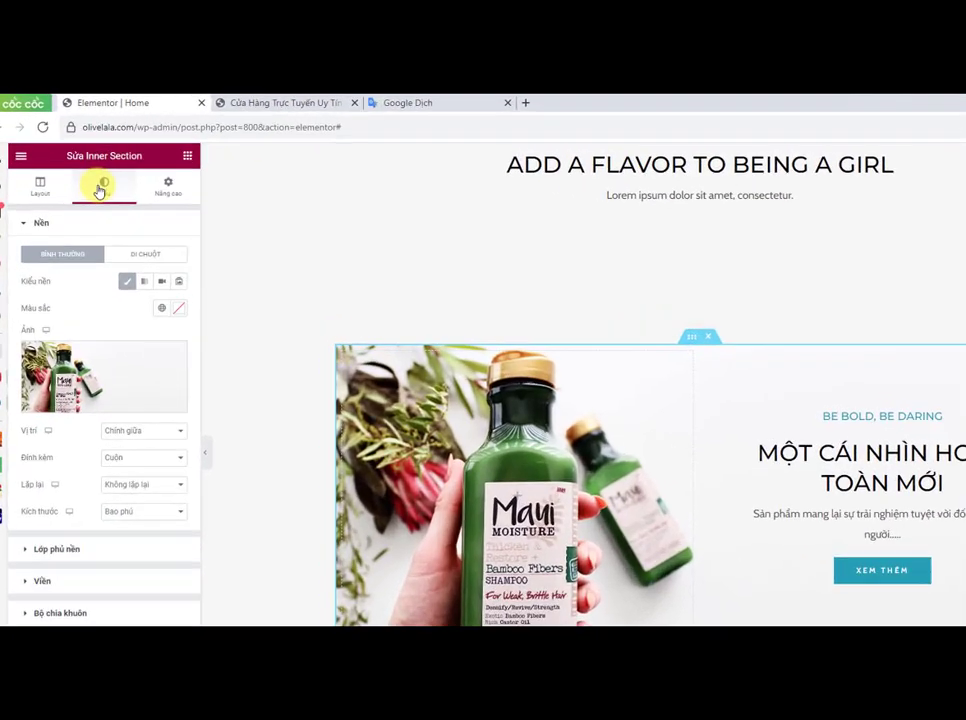
pyautogui.moveTo(112, 384)
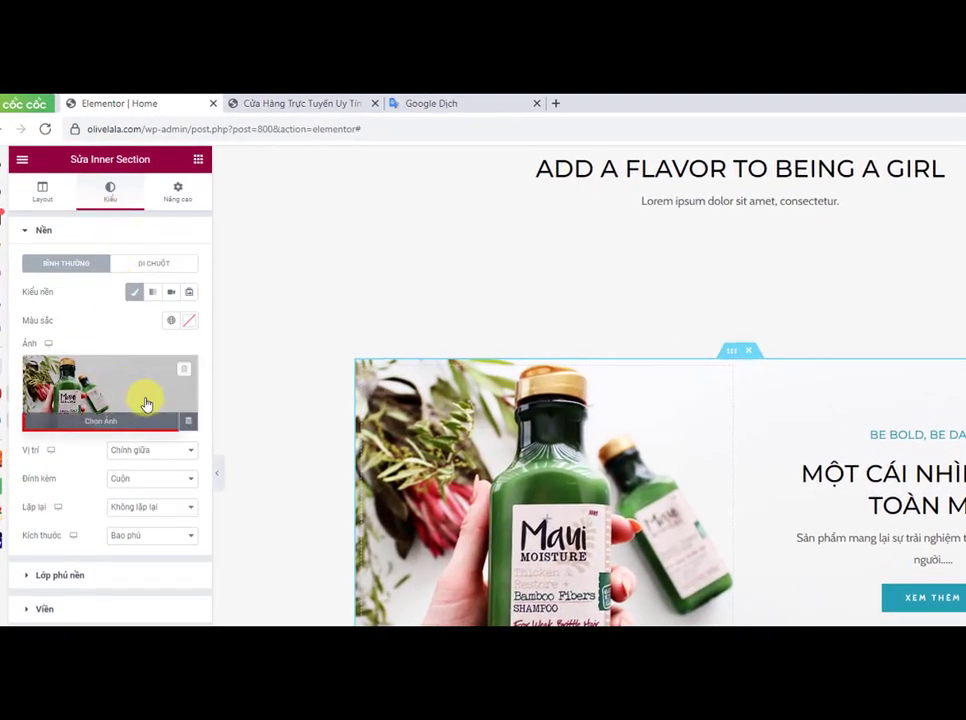
pyautogui.click(143, 421)
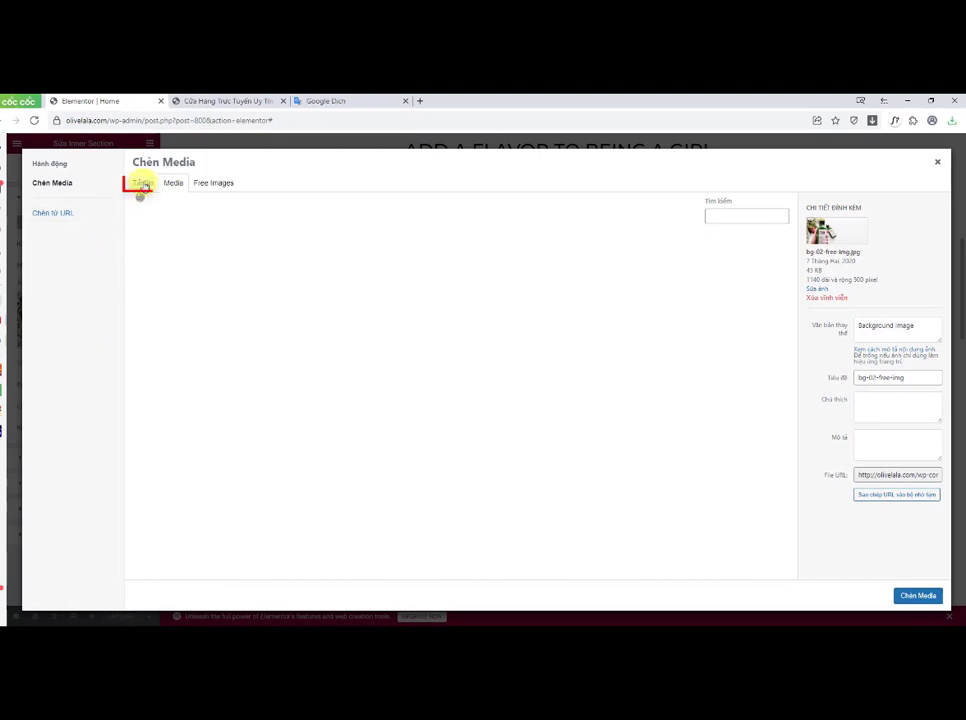
pyautogui.click(143, 185)
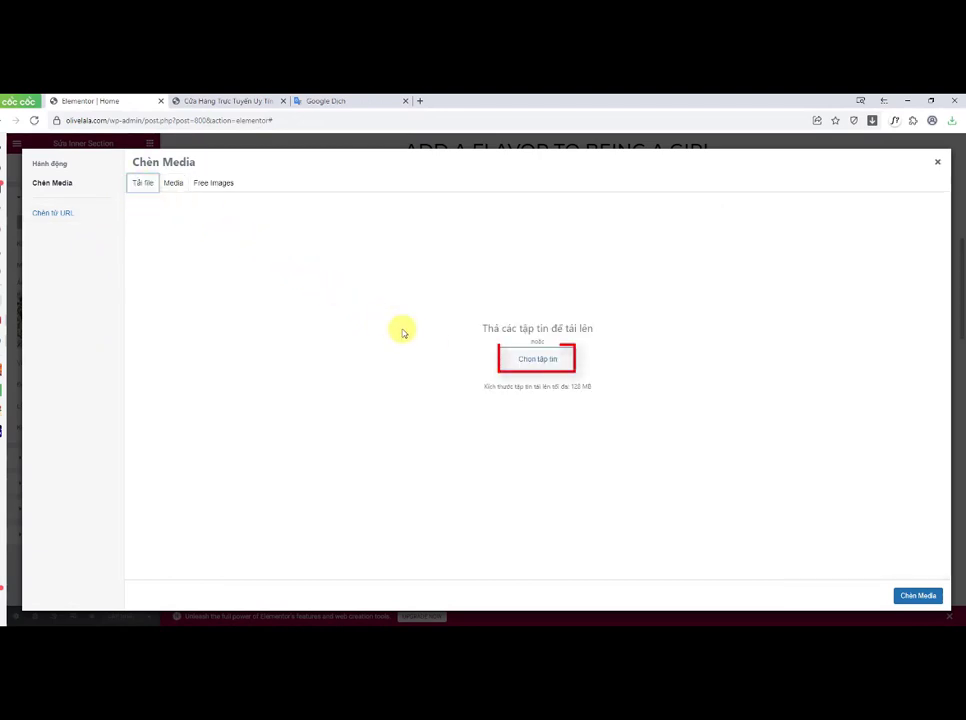
pyautogui.click(533, 361)
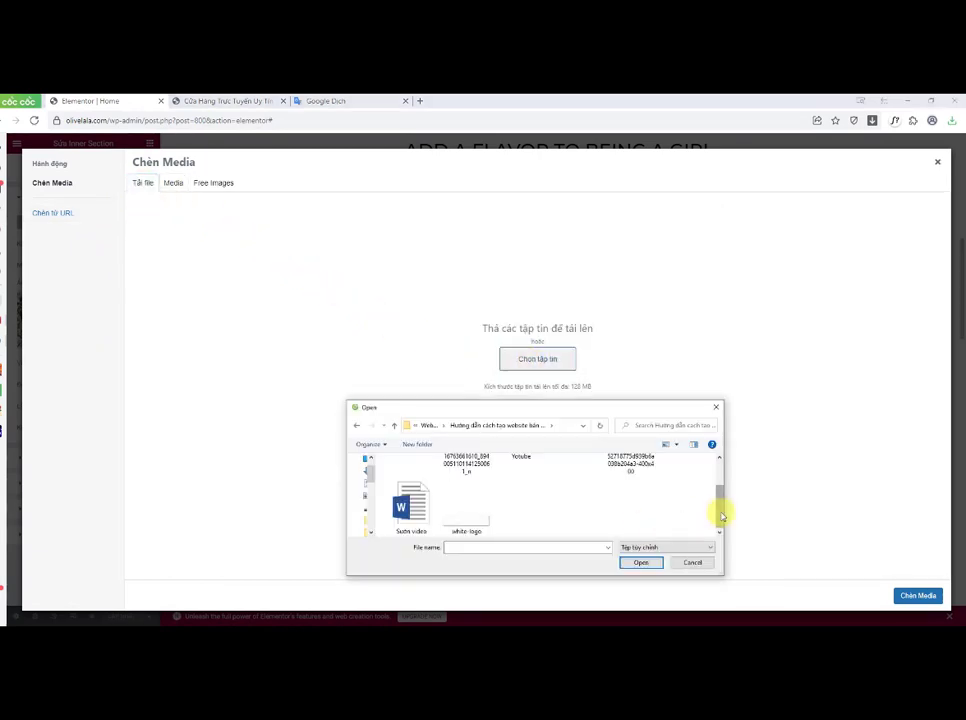
pyautogui.moveTo(722, 515); pyautogui.dragTo(731, 493)
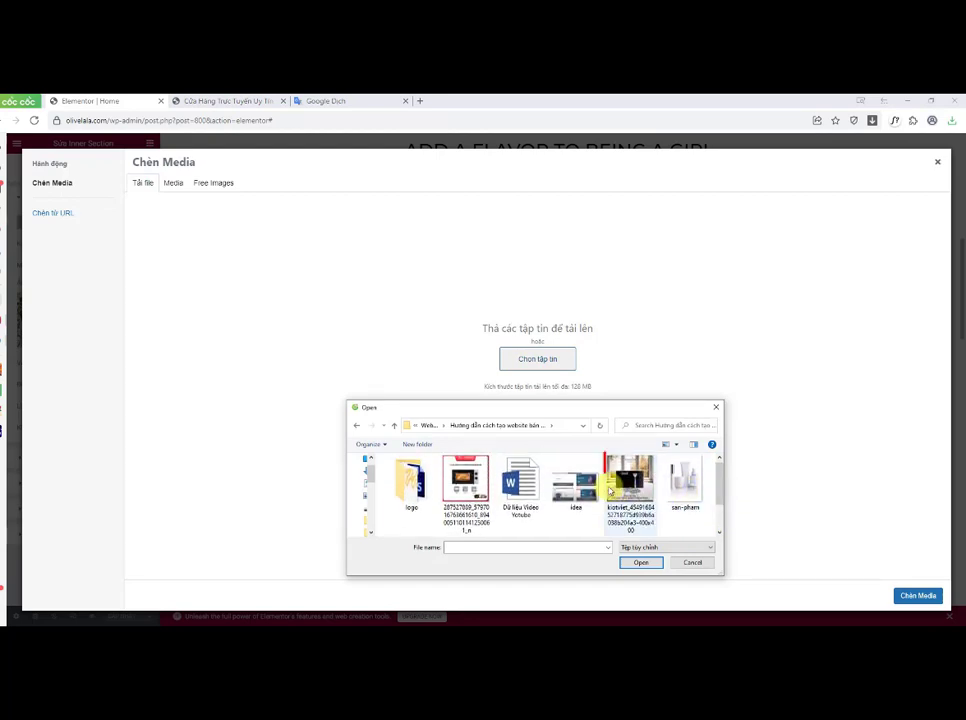
pyautogui.click(610, 490)
pyautogui.moveTo(610, 490); pyautogui.dragTo(562, 372)
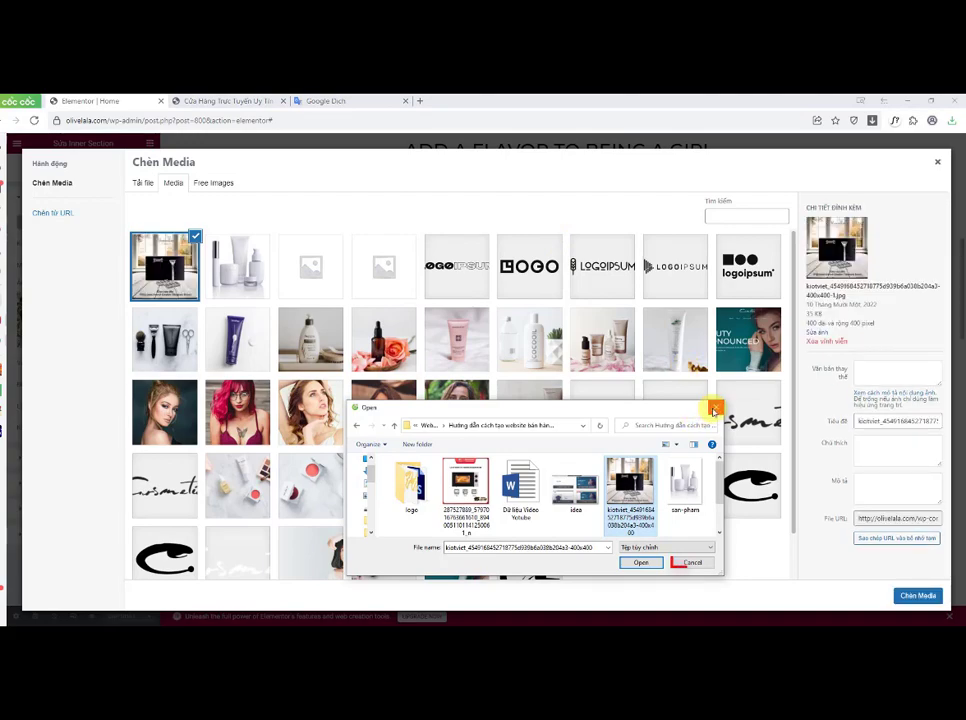
pyautogui.click(692, 562)
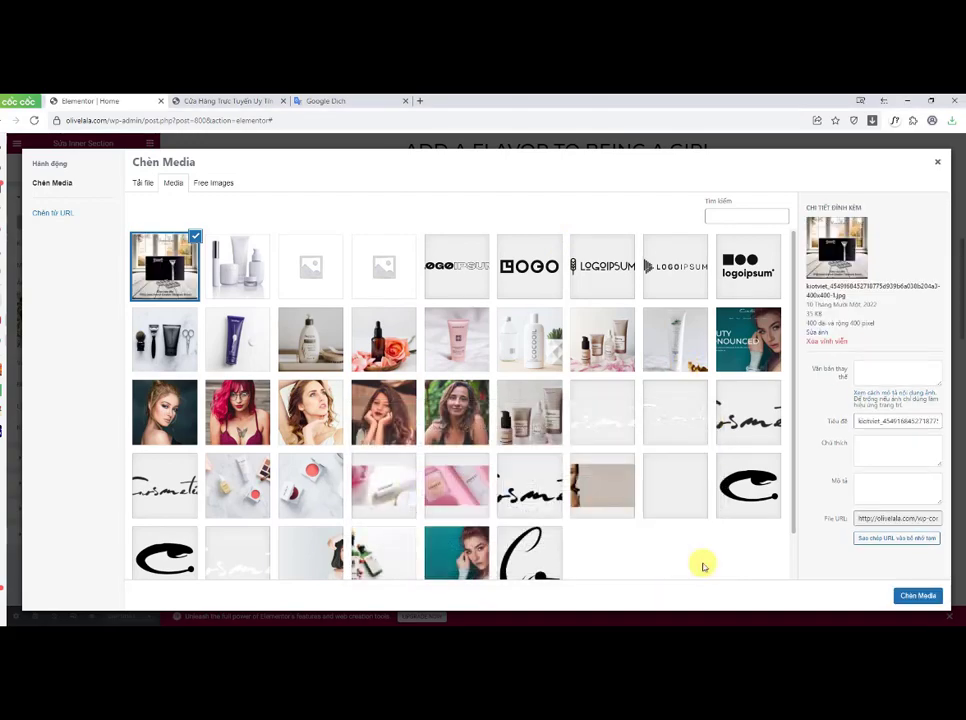
pyautogui.click(930, 596)
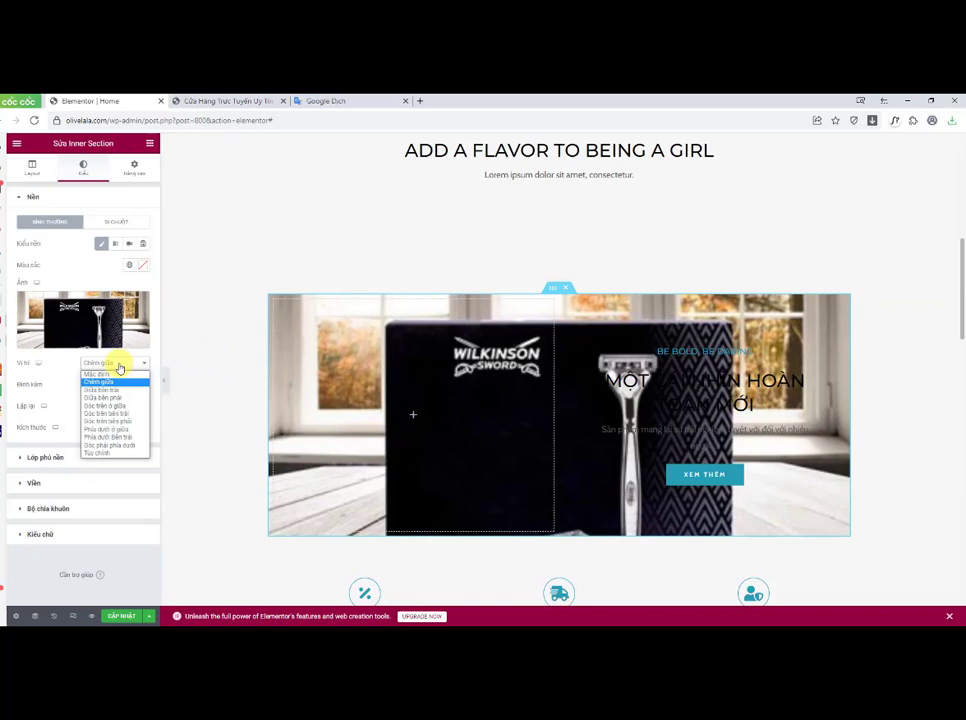
# Step: Set the background position to Mặc định and the size to Chứa, then update the page
pyautogui.click(99, 374)
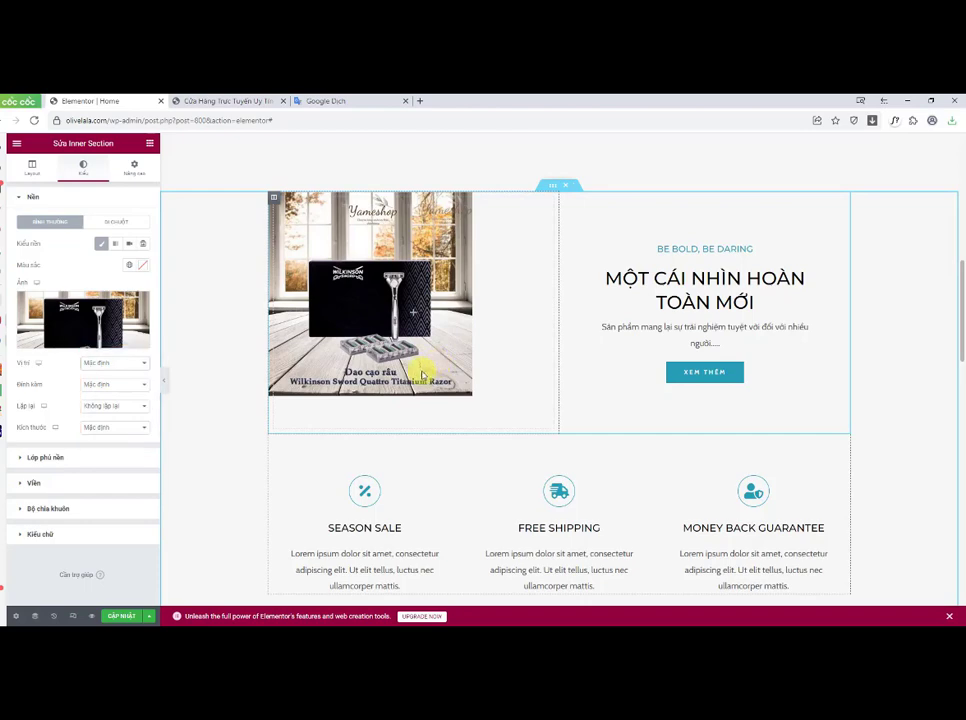
pyautogui.click(102, 428)
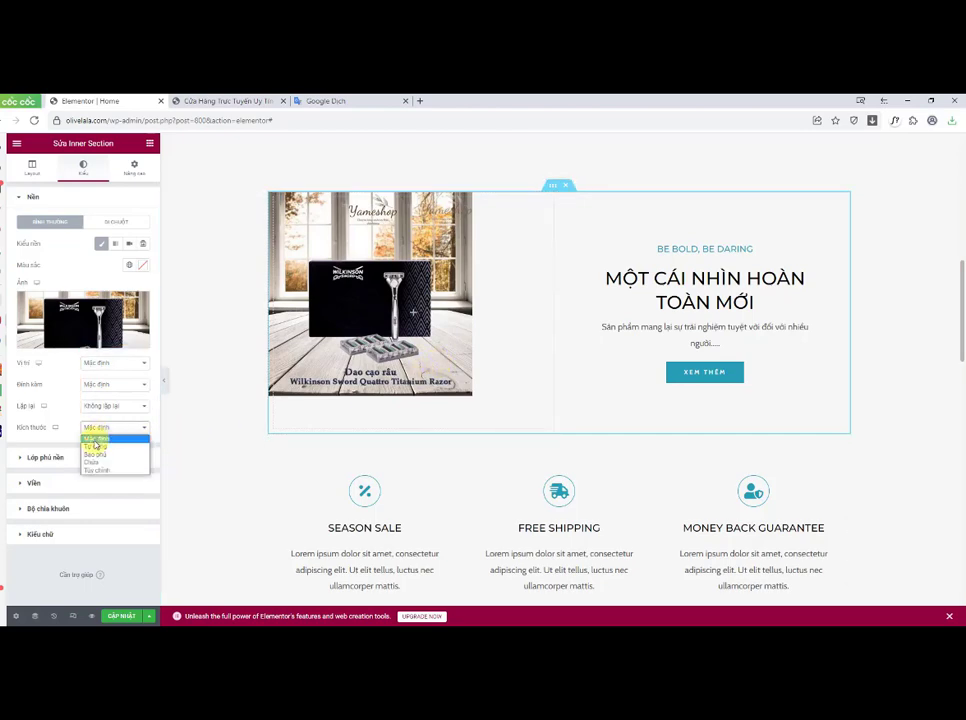
pyautogui.click(95, 446)
pyautogui.click(98, 430)
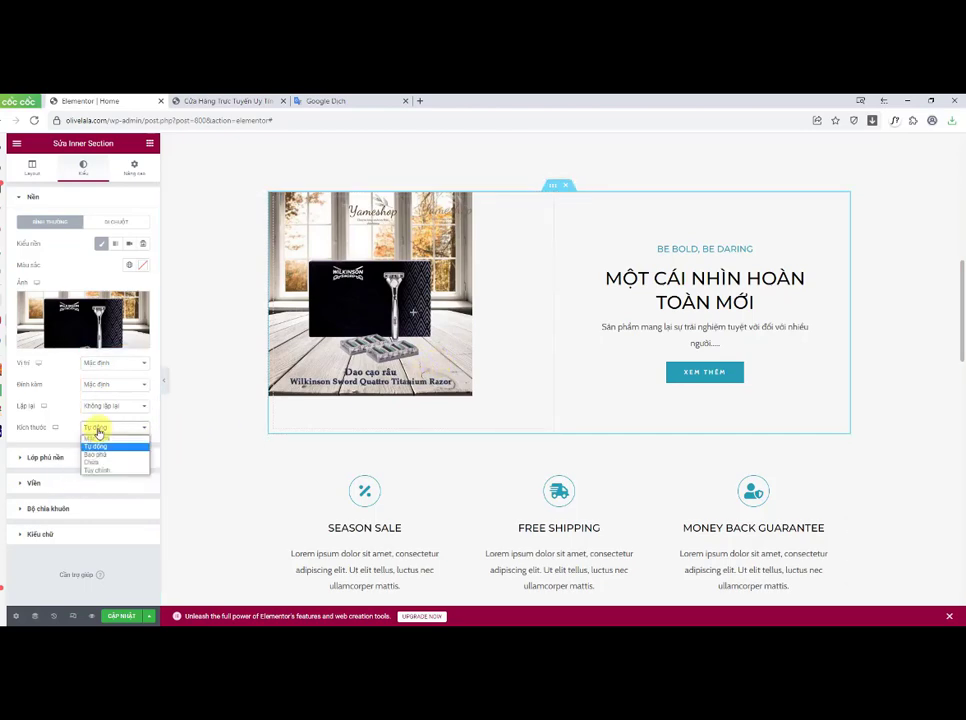
pyautogui.click(93, 461)
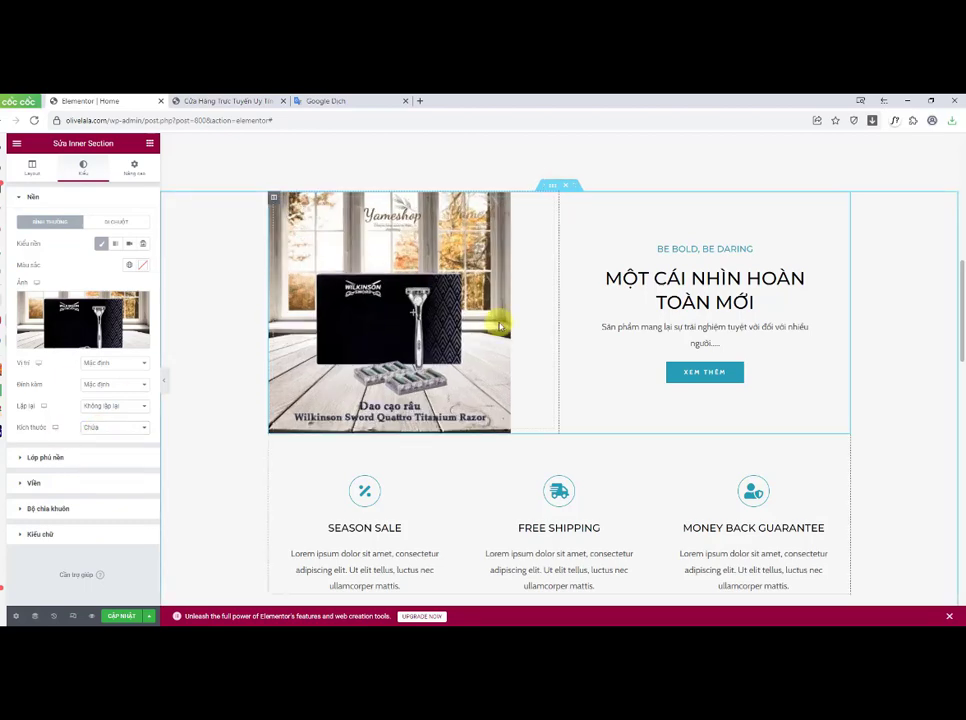
pyautogui.click(125, 617)
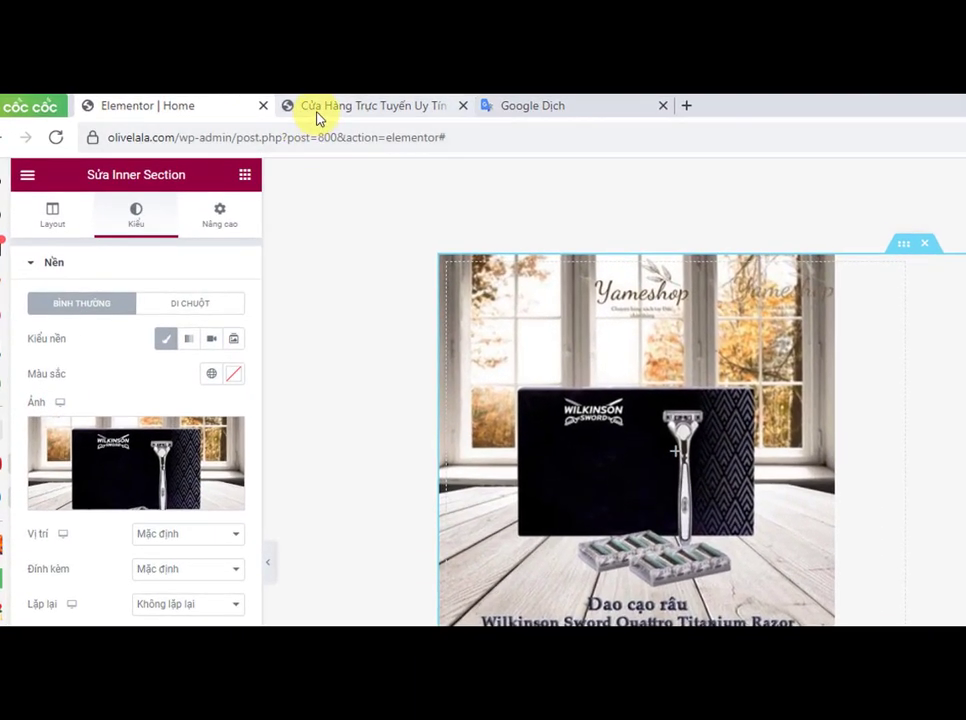
# Step: Reload the live home page and review the section with the new background image
pyautogui.click(318, 106)
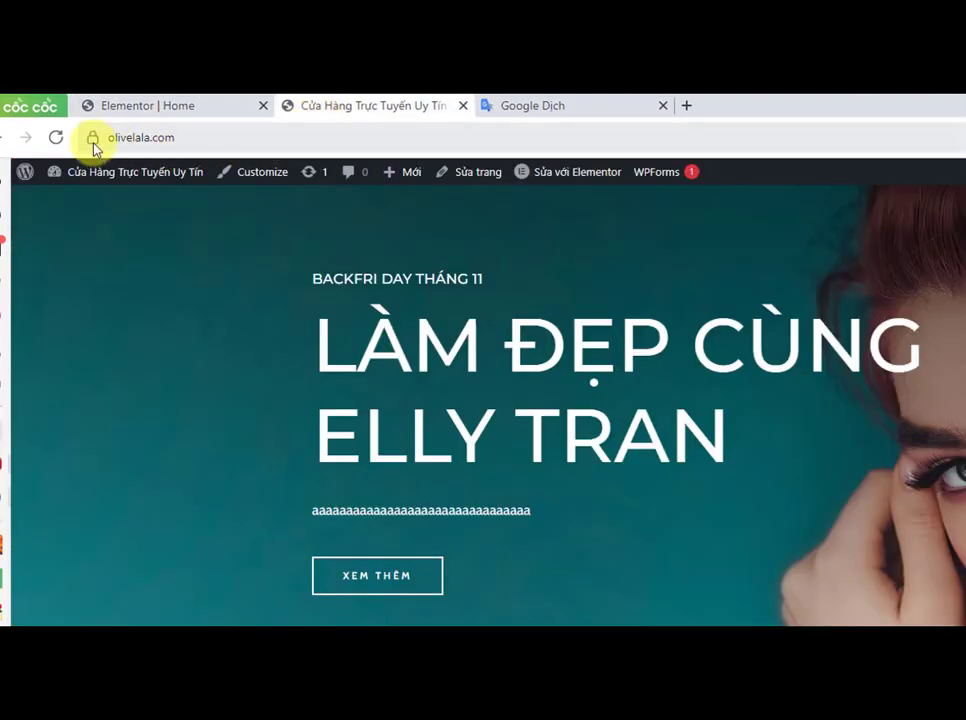
pyautogui.click(56, 137)
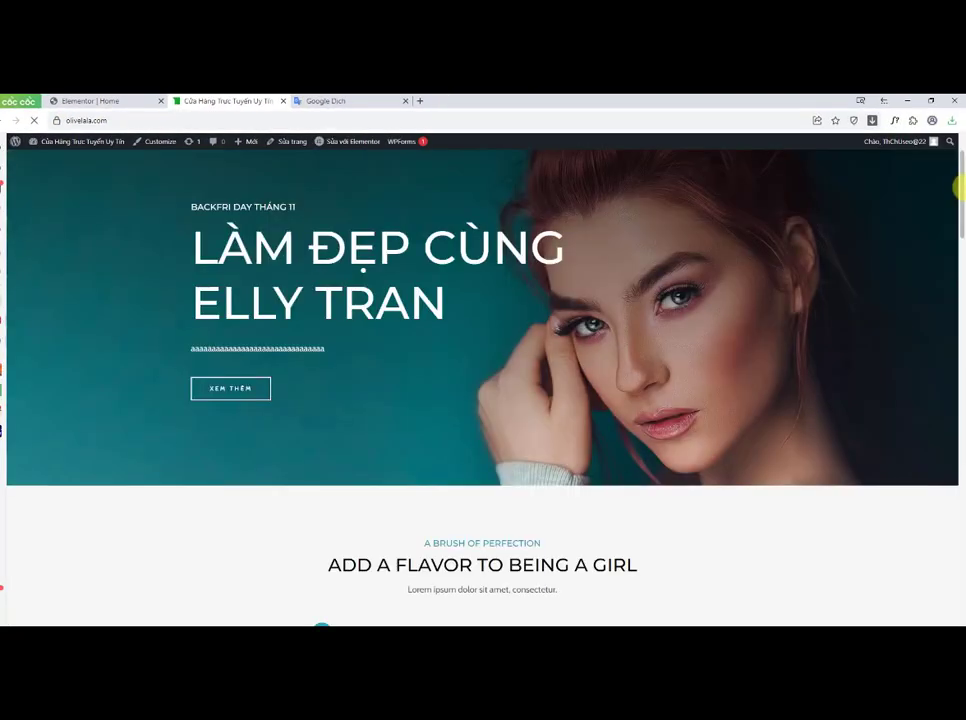
pyautogui.moveTo(958, 186); pyautogui.dragTo(958, 312)
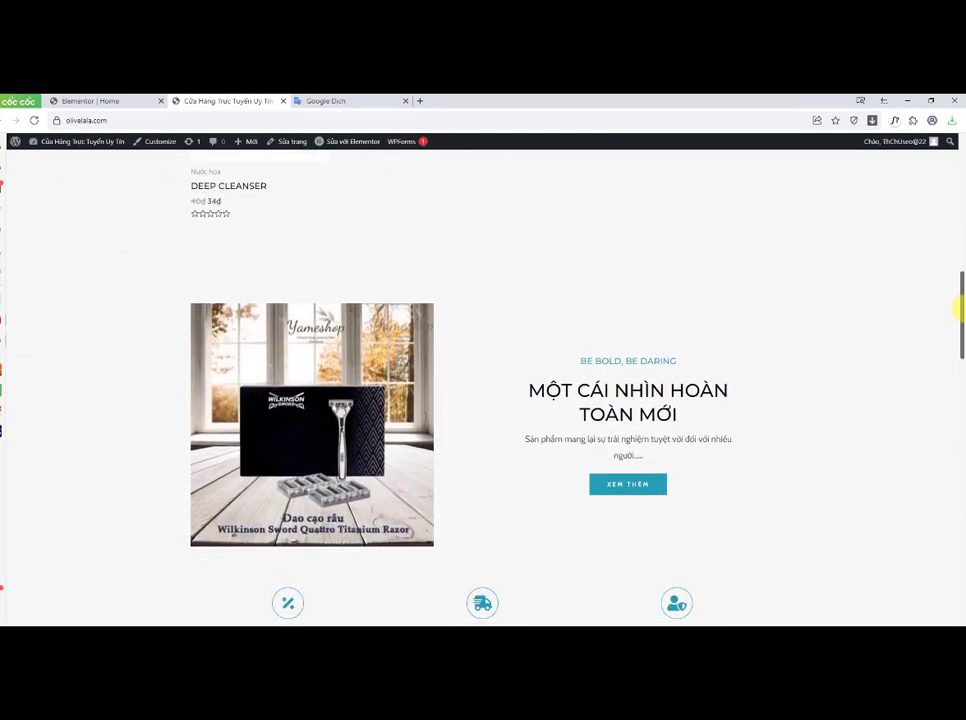
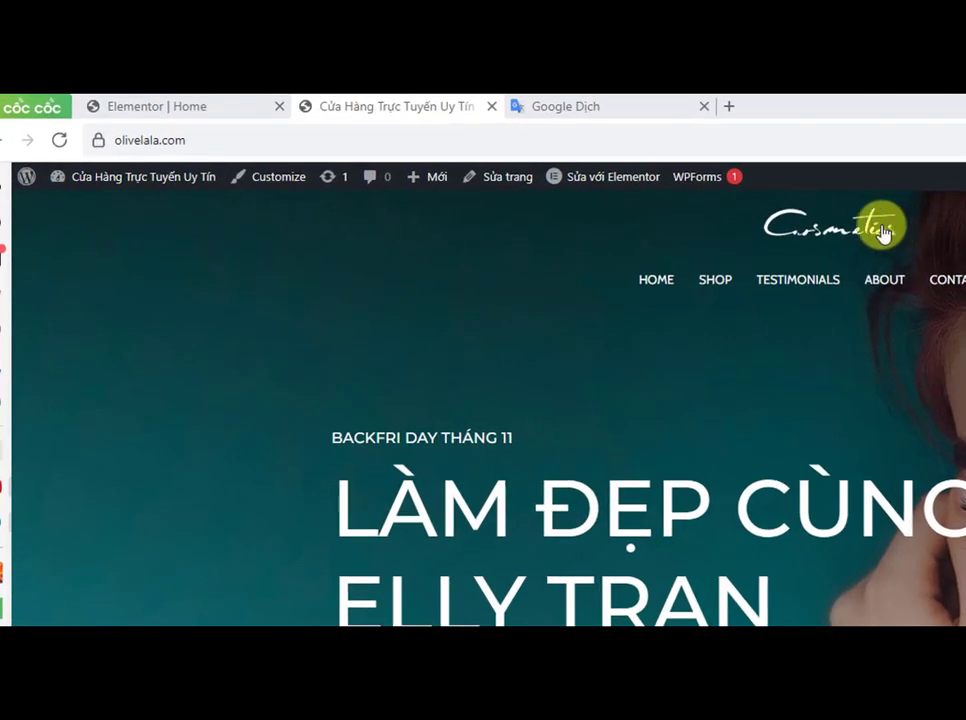
# Step: Open the site Customizer, dismiss the autosave notice, and open the Transparent Header settings for the logo
pyautogui.click(266, 180)
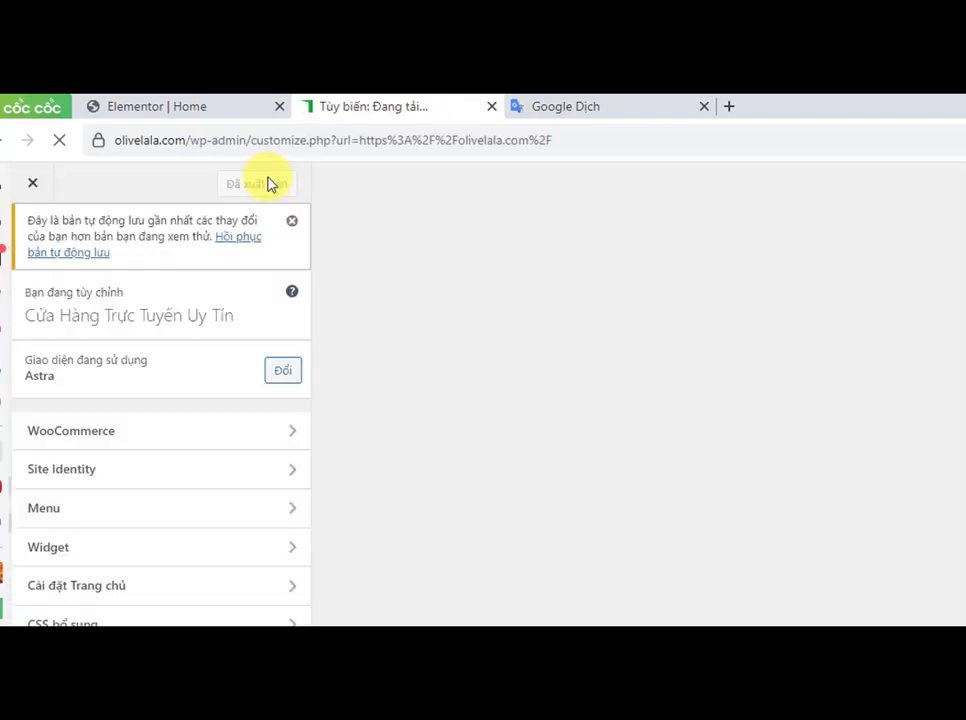
pyautogui.click(292, 220)
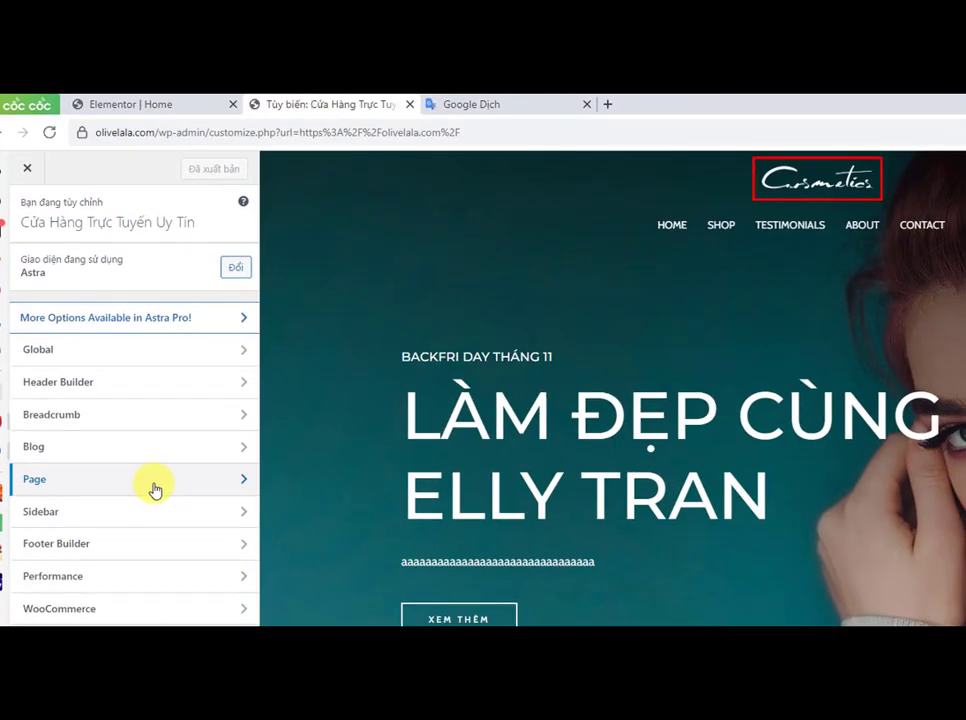
pyautogui.click(770, 183)
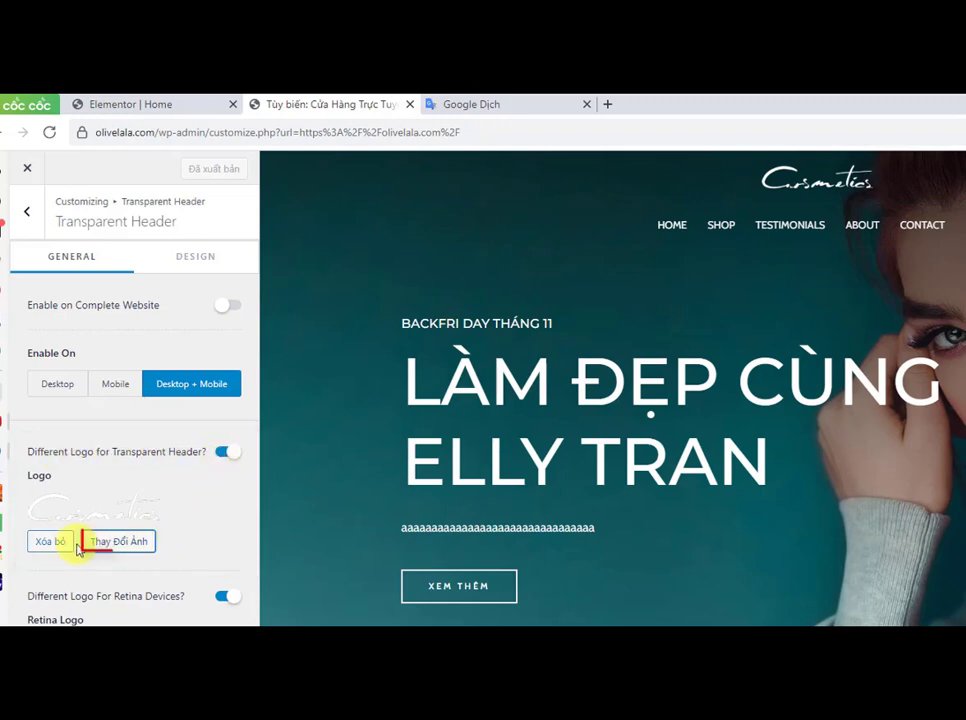
# Step: Upload the white-logo-1 image and set it as the transparent header logo
pyautogui.click(117, 541)
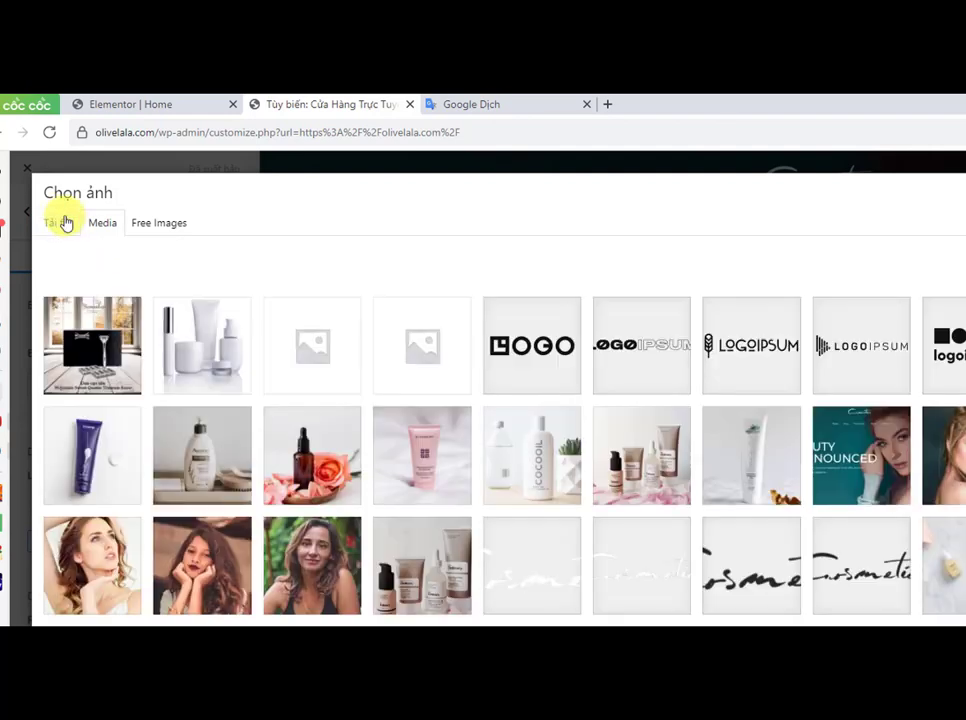
pyautogui.click(66, 222)
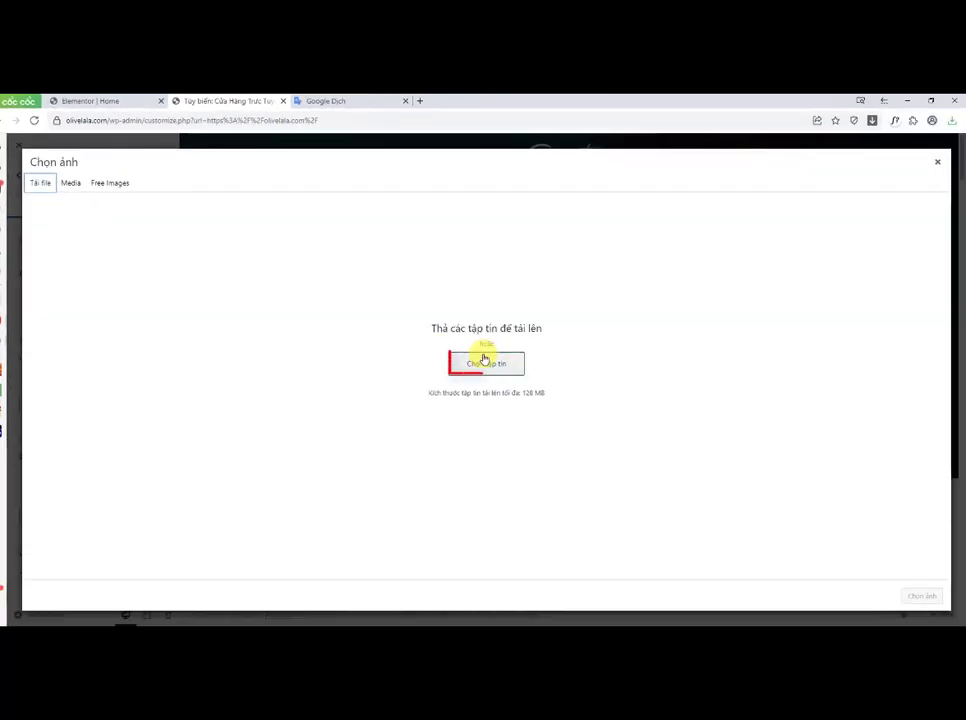
pyautogui.click(484, 360)
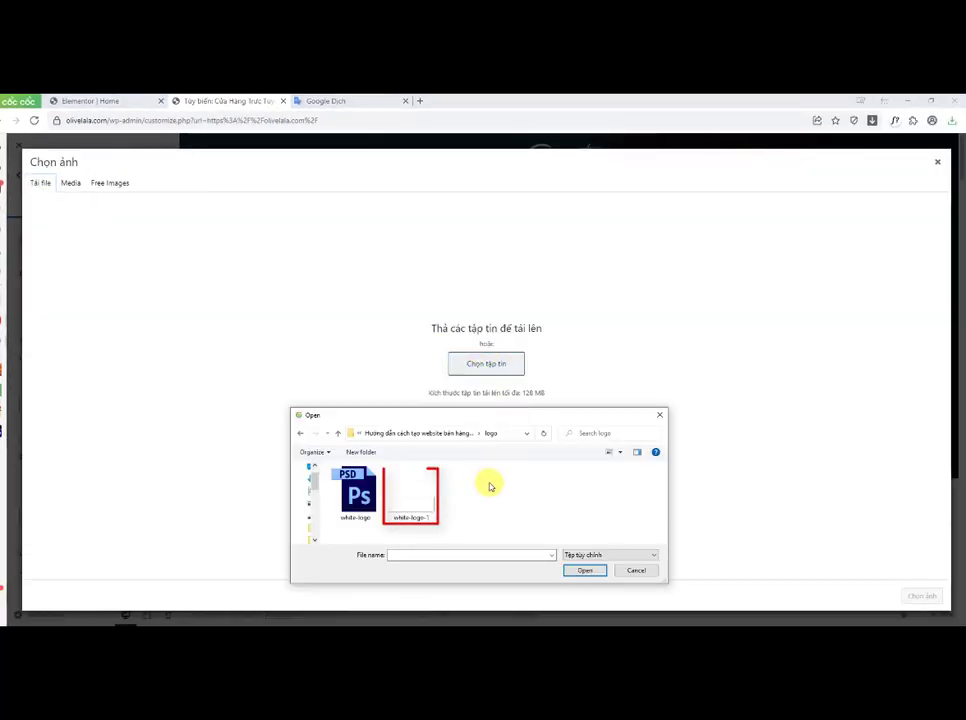
pyautogui.click(417, 497)
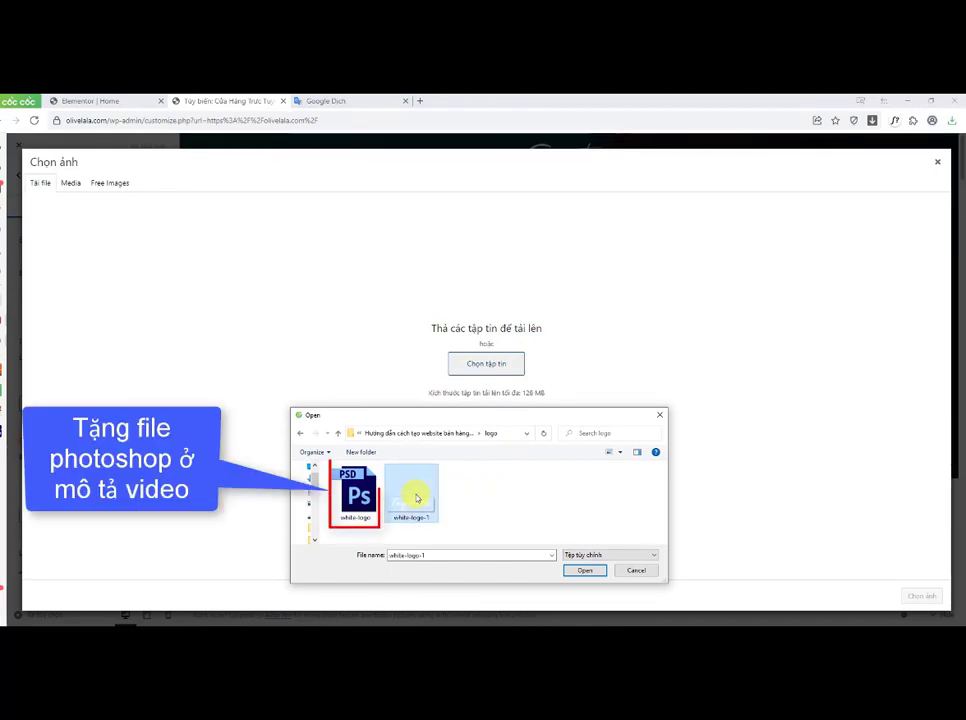
pyautogui.moveTo(417, 497); pyautogui.dragTo(492, 362)
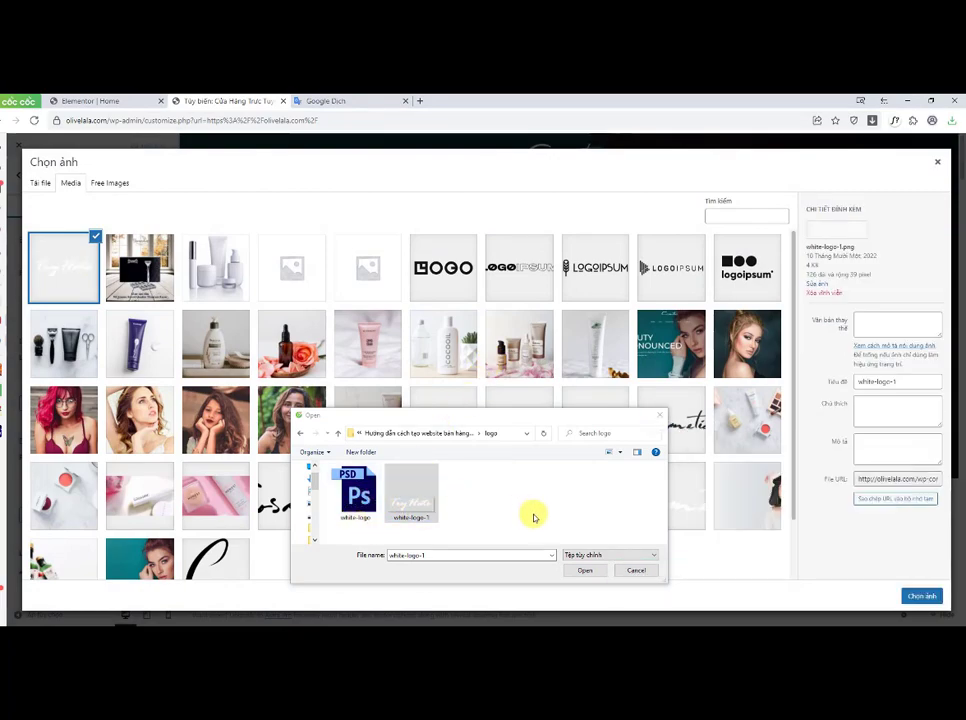
pyautogui.click(636, 570)
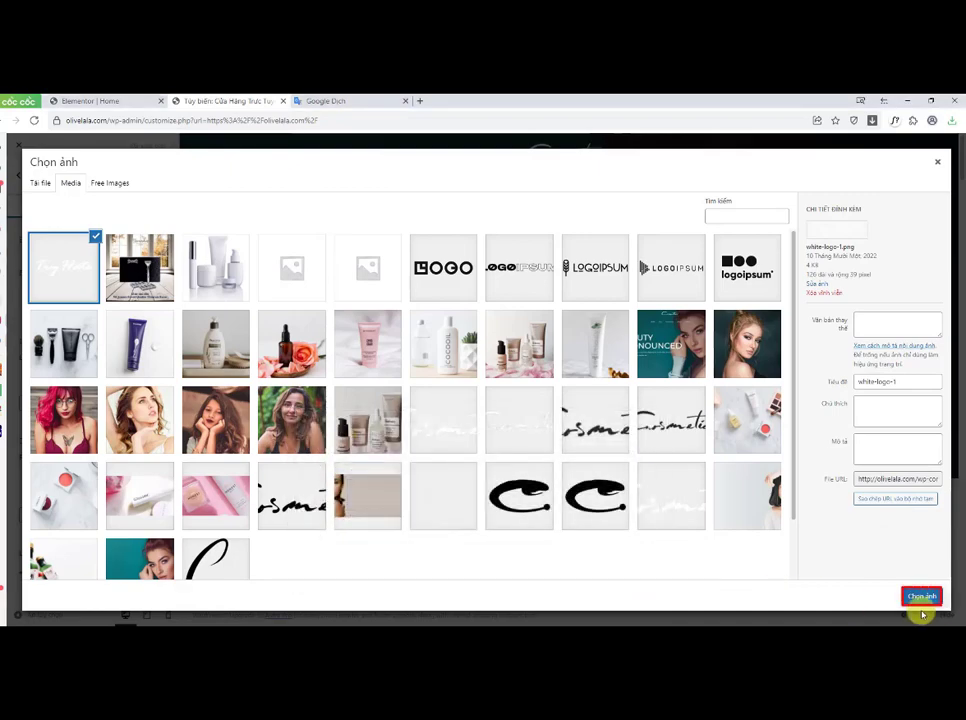
pyautogui.click(922, 597)
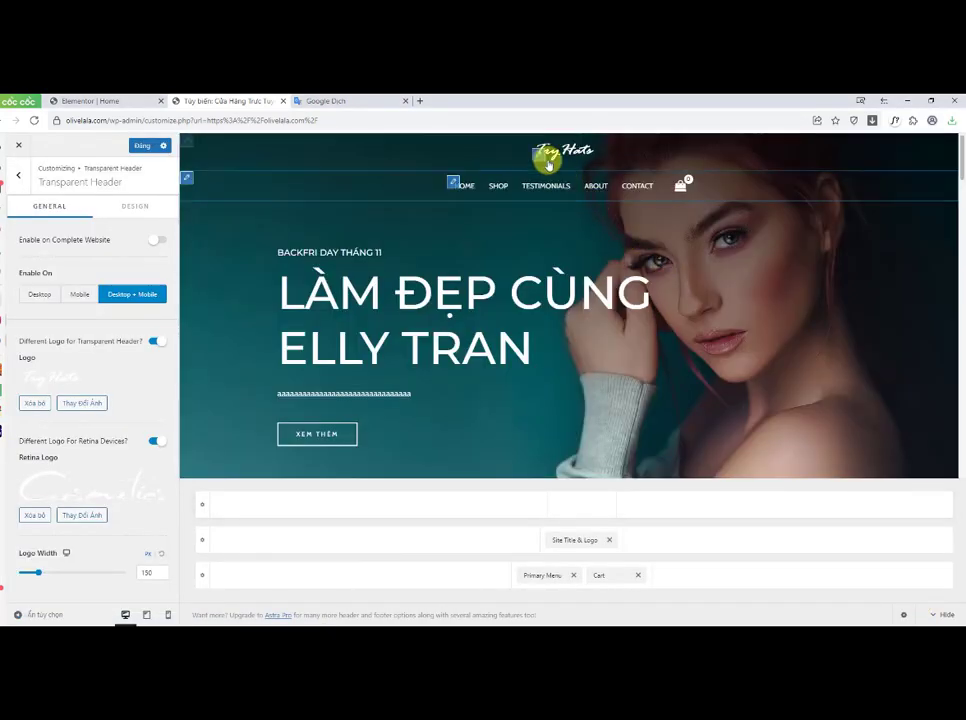
# Step: Switch to Photoshop, zoom into the white-logo document, and retype the logo text as Bé Na
pyautogui.click(283, 636)
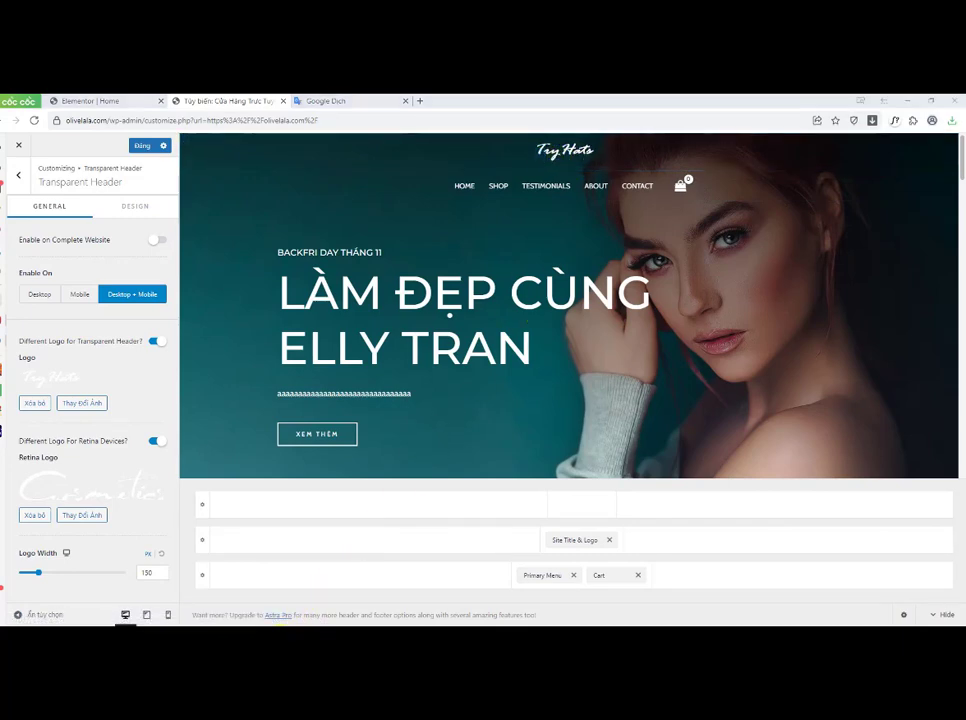
pyautogui.click(106, 184)
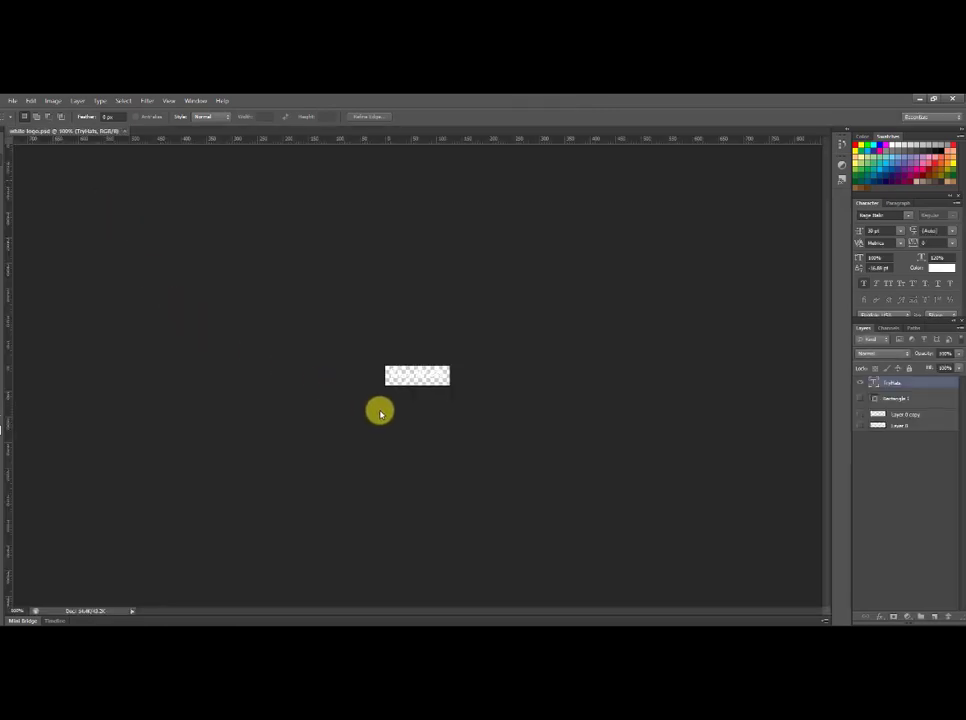
pyautogui.scroll(7, 432, 384)
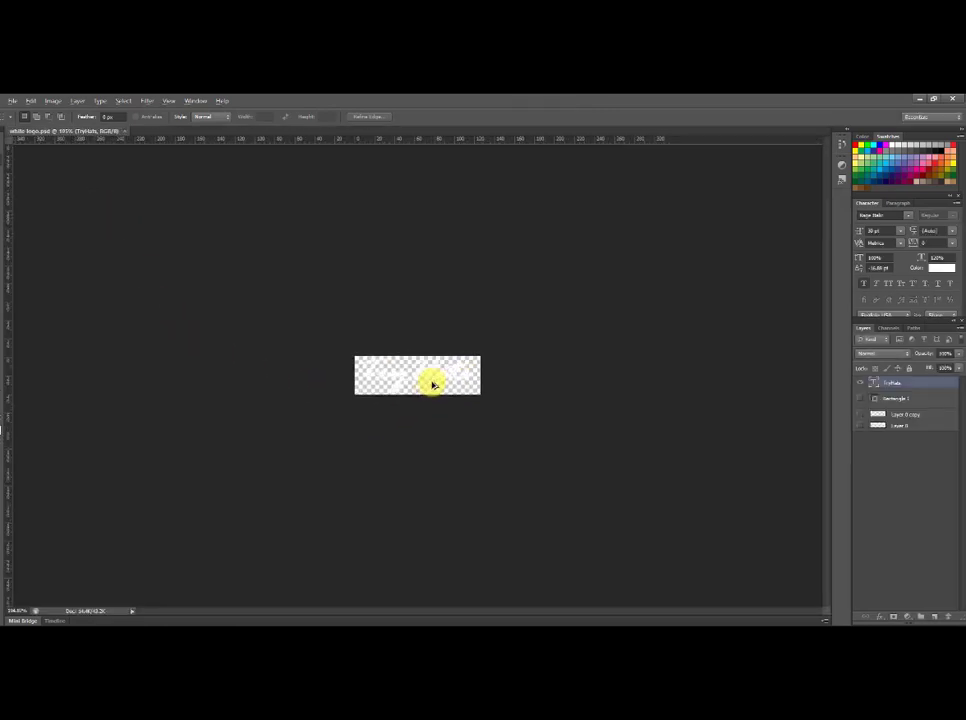
pyautogui.scroll(2, 432, 384)
pyautogui.press('t')
pyautogui.click(360, 371)
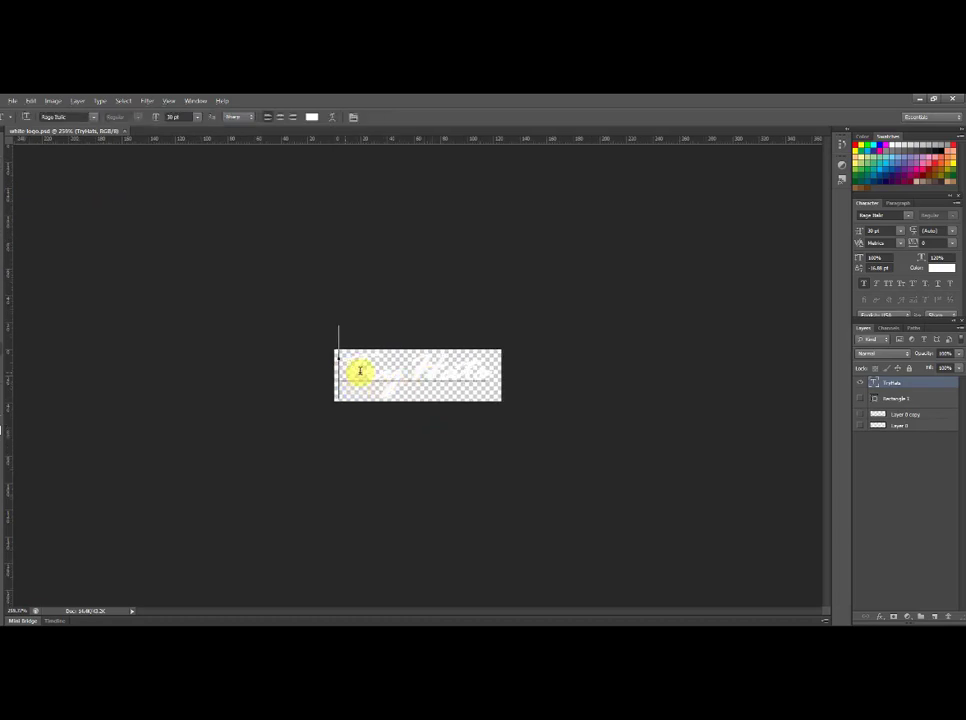
pyautogui.moveTo(360, 371); pyautogui.dragTo(520, 371)
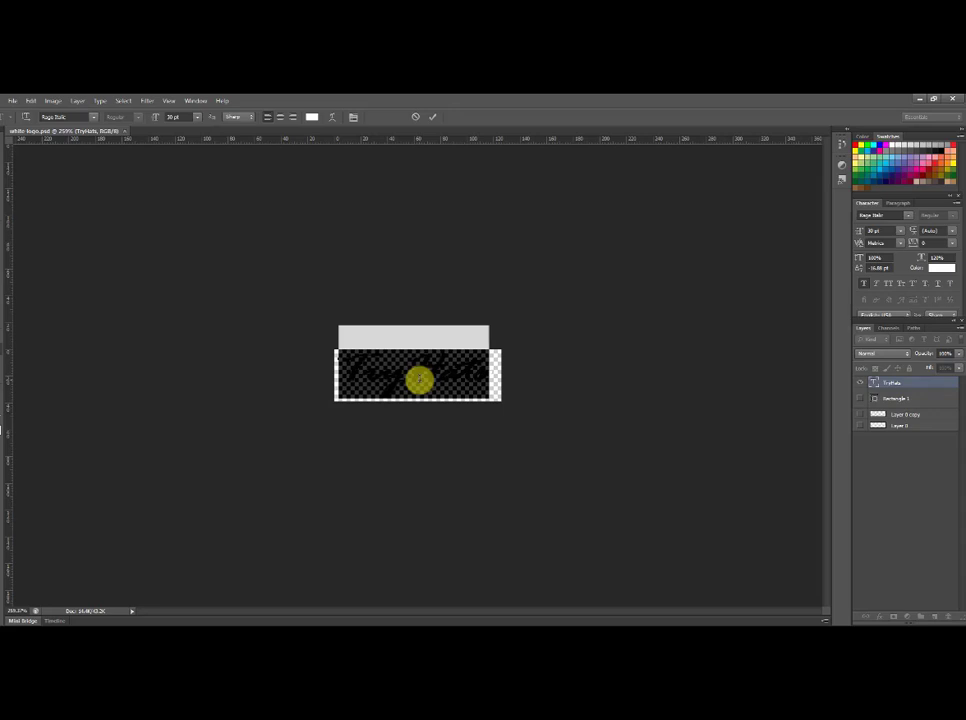
pyautogui.write('M')
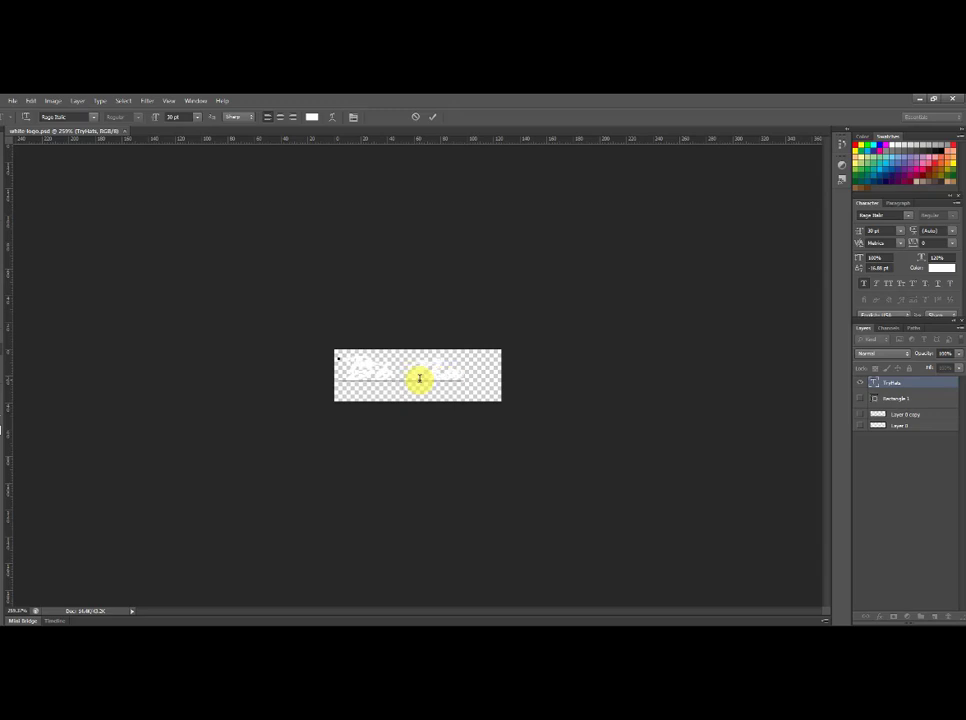
pyautogui.moveTo(395, 408); pyautogui.dragTo(414, 415)
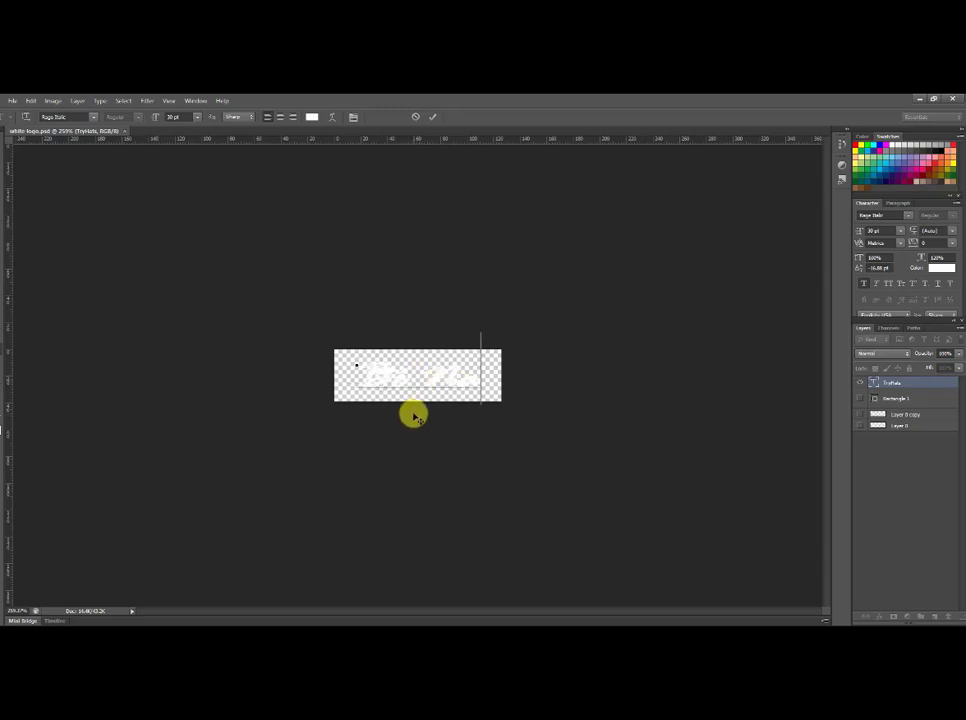
pyautogui.click(431, 117)
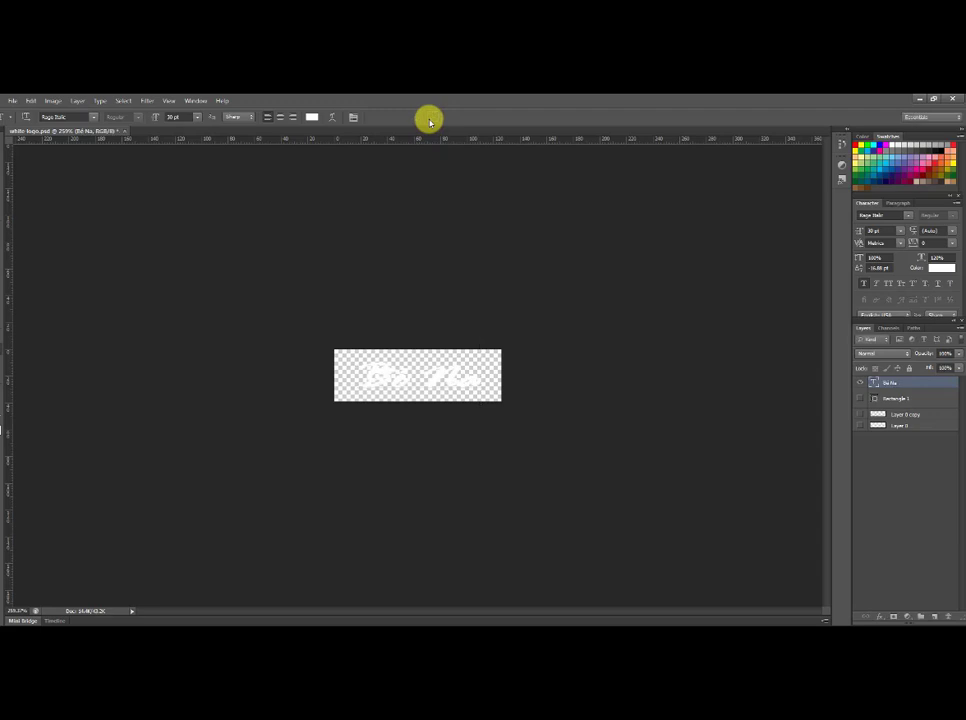
# Step: Select the logo text, open its text colour picker, and commit the text layer
pyautogui.moveTo(366, 377); pyautogui.dragTo(492, 377)
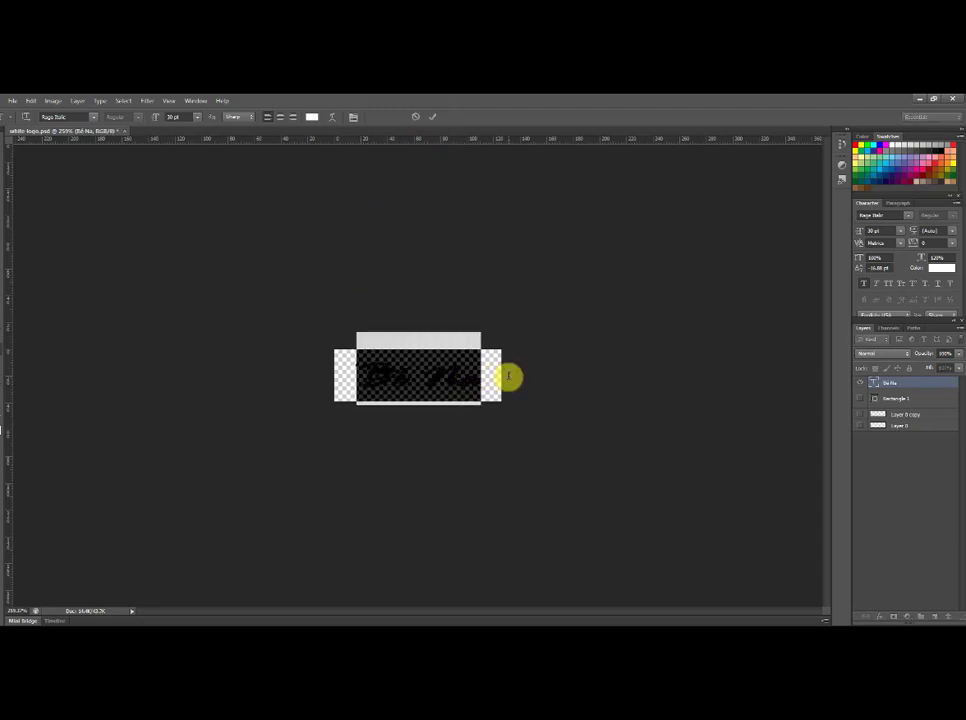
pyautogui.click(940, 268)
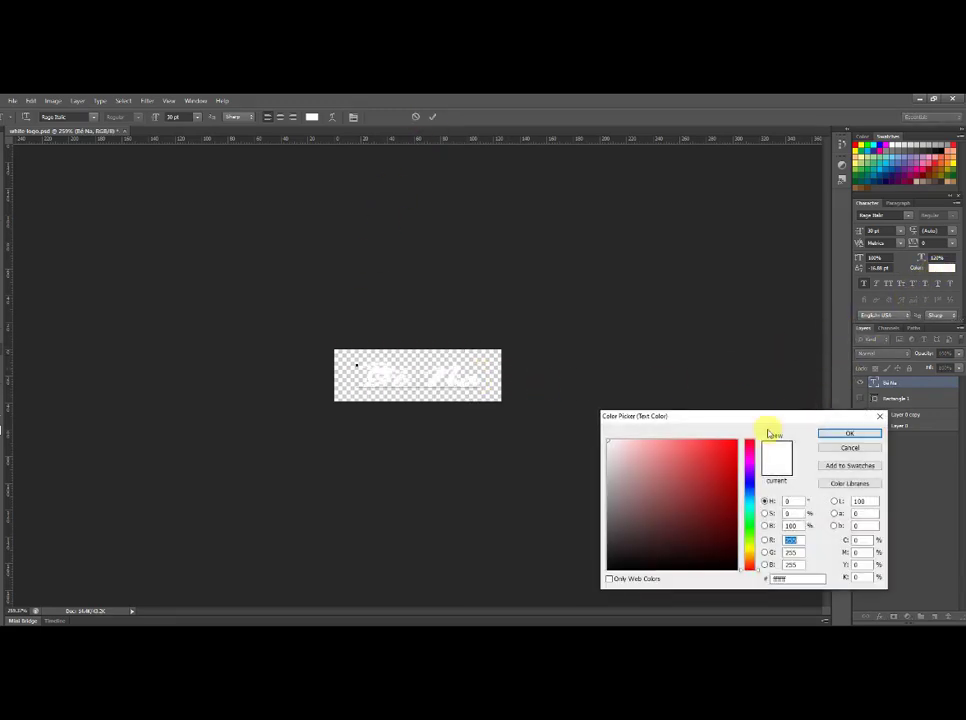
pyautogui.click(733, 446)
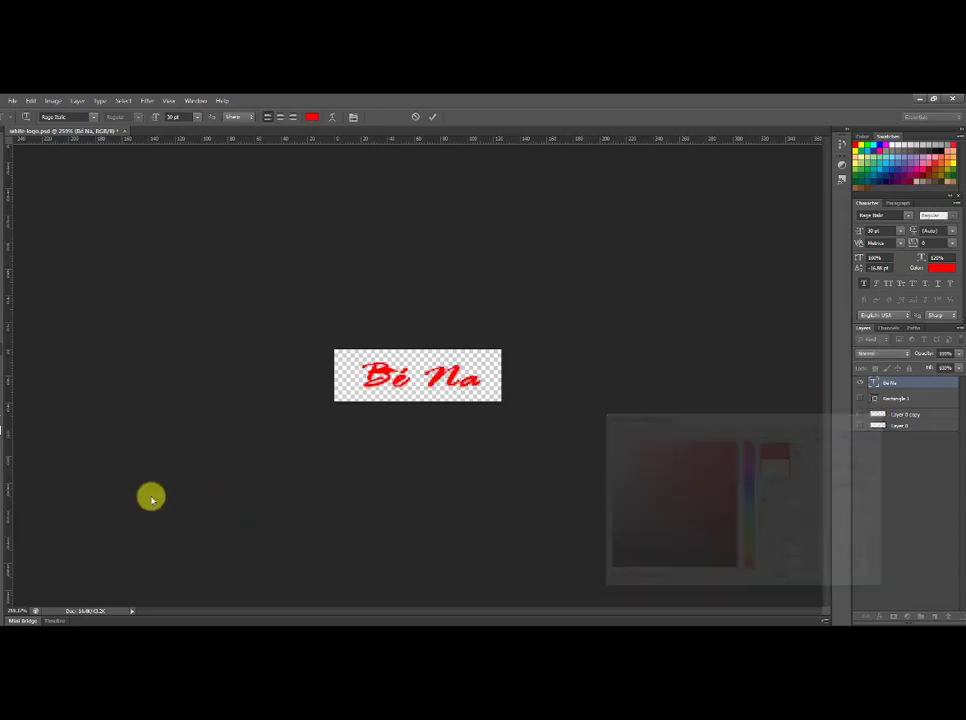
pyautogui.click(432, 117)
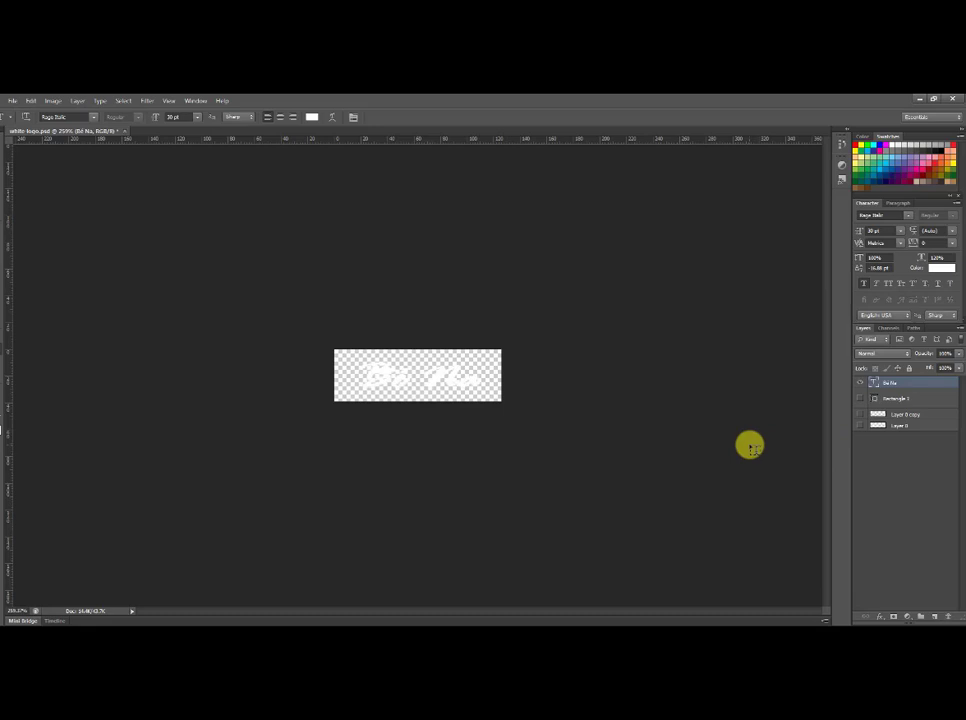
# Step: Save the logo as white-logo-2.png in PNG format with default PNG options
pyautogui.click(13, 104)
pyautogui.click(14, 224)
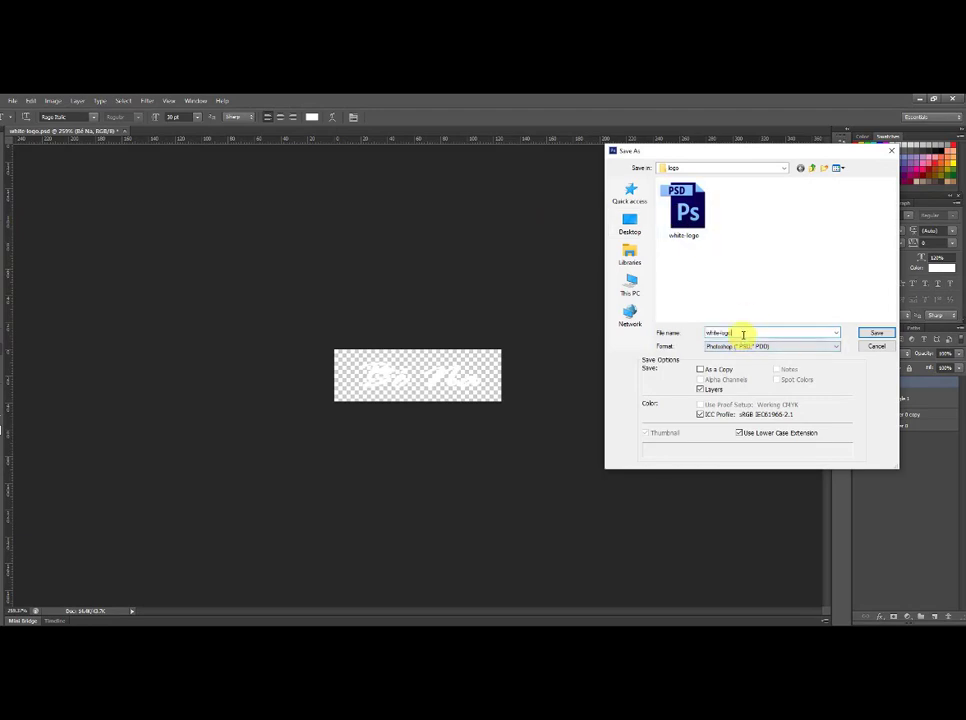
pyautogui.write('2')
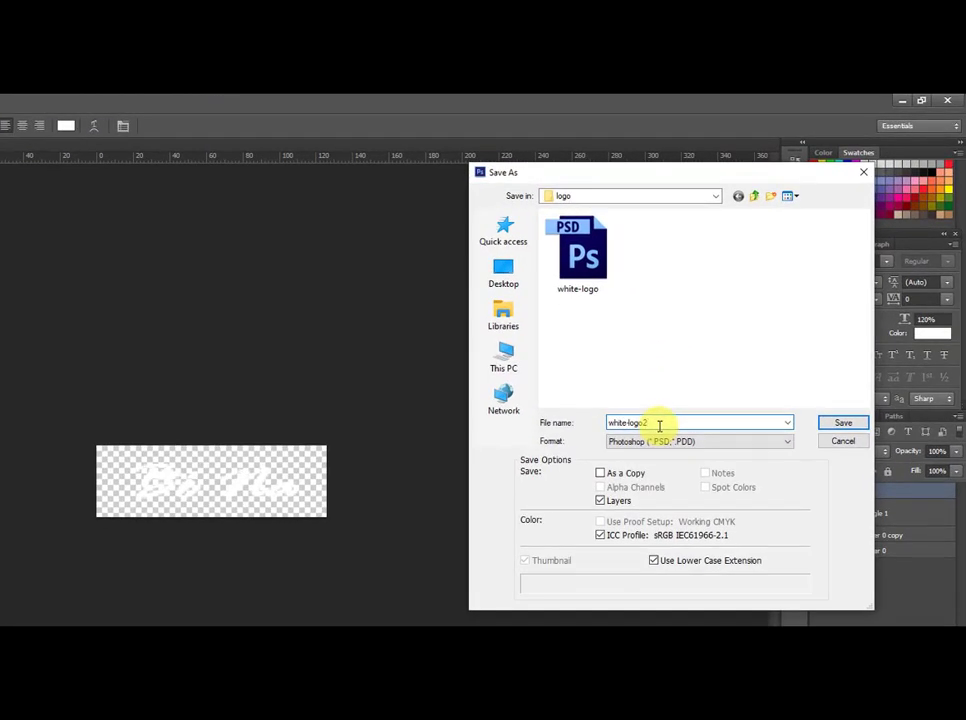
pyautogui.press('BackSpace')
pyautogui.write('-2')
pyautogui.click(667, 442)
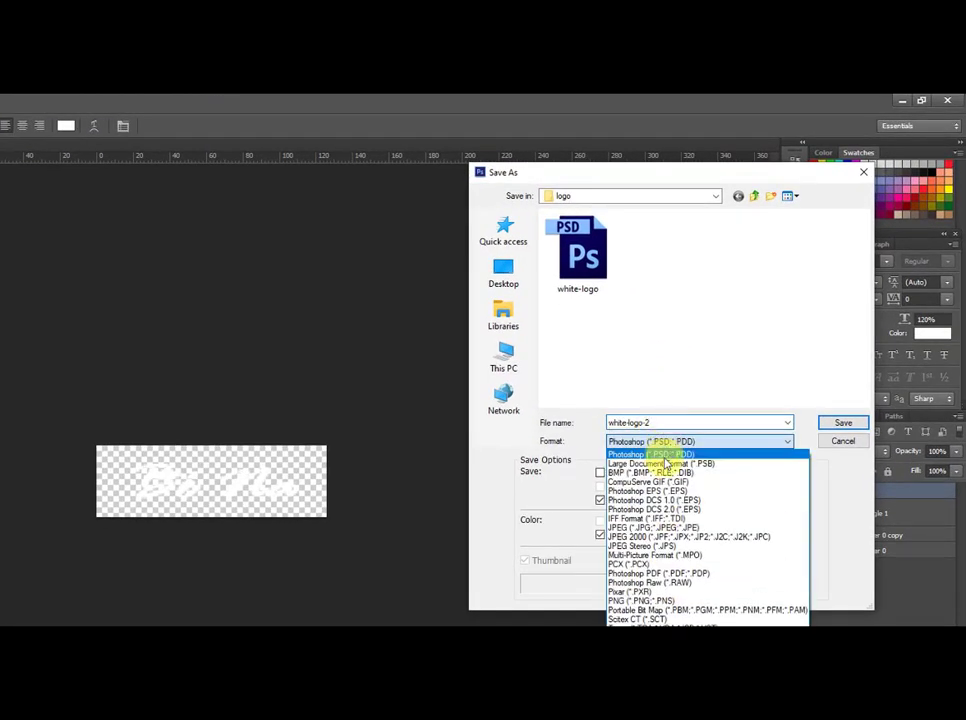
pyautogui.click(660, 600)
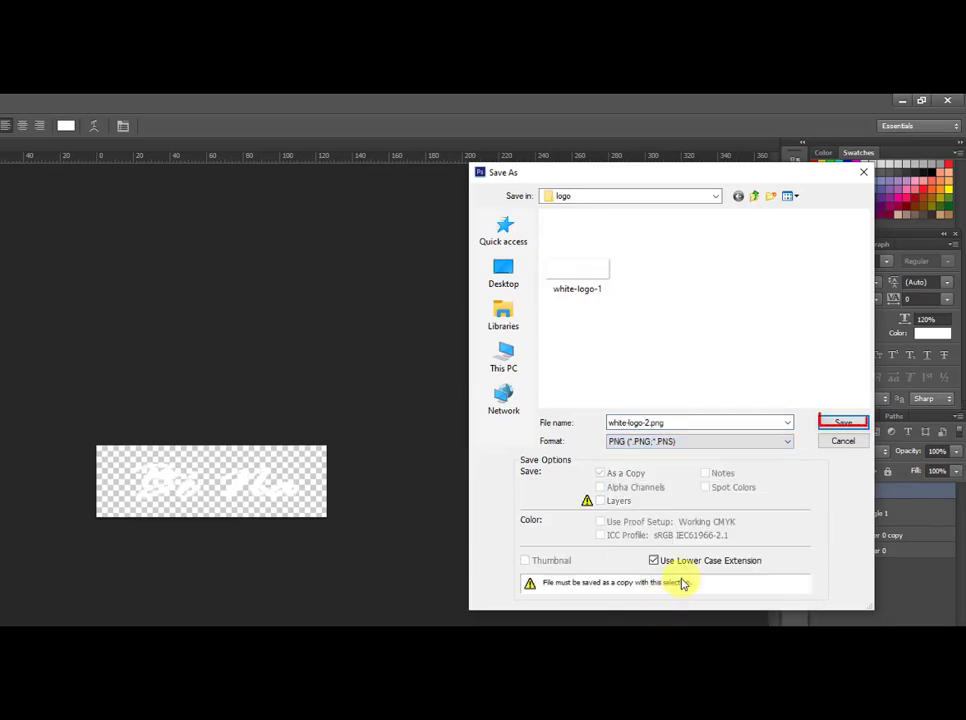
pyautogui.click(830, 424)
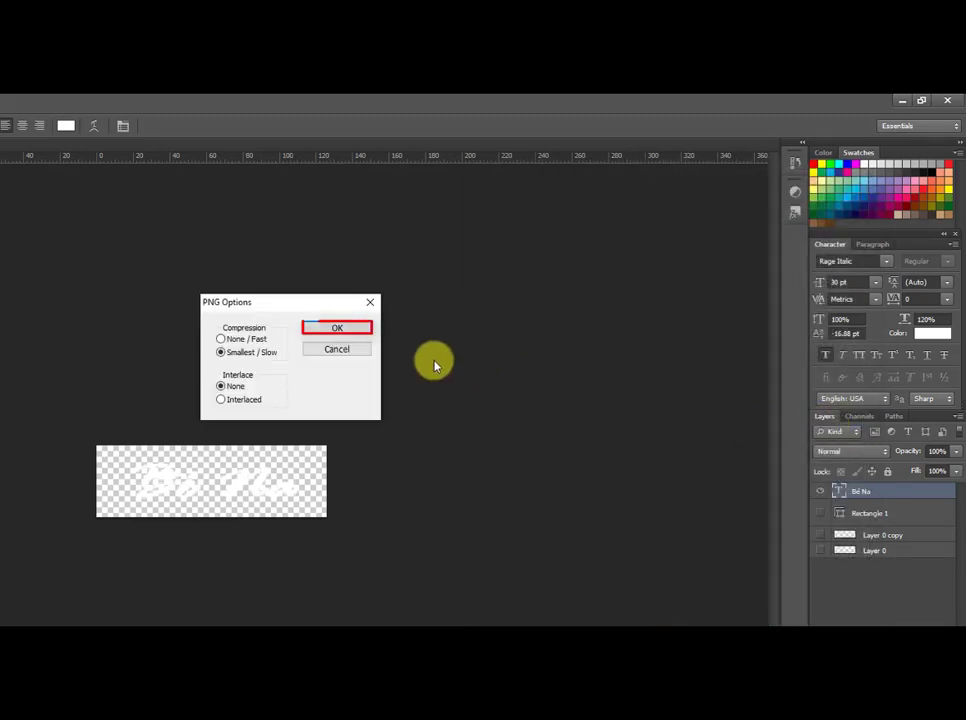
pyautogui.click(345, 328)
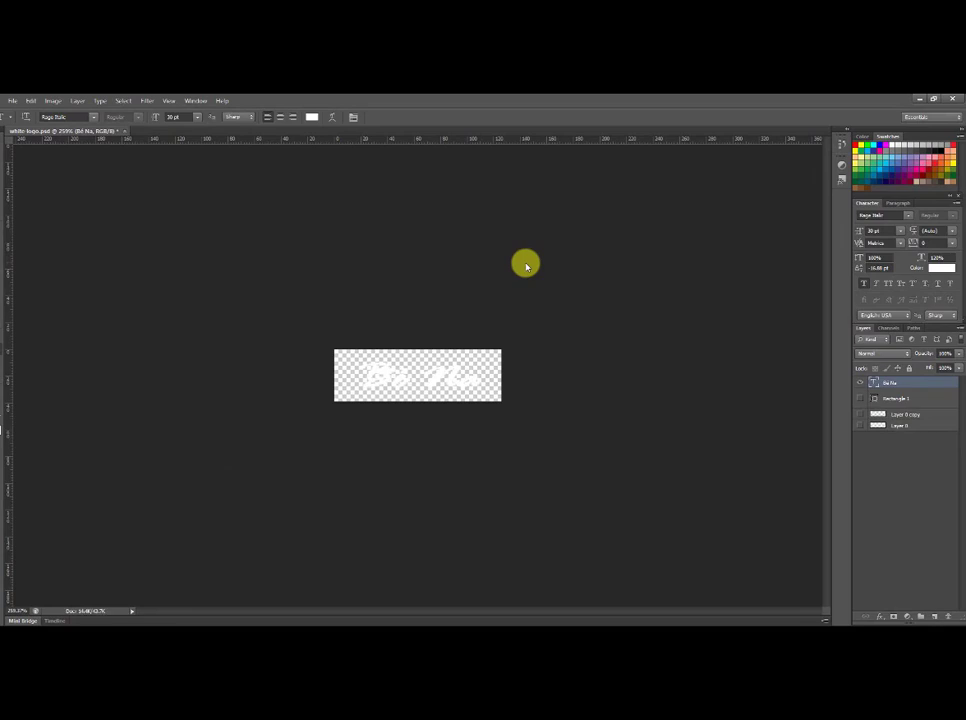
# Step: Return to the Customizer, publish the changes, and set the header cart icon to the basket style
pyautogui.click(276, 627)
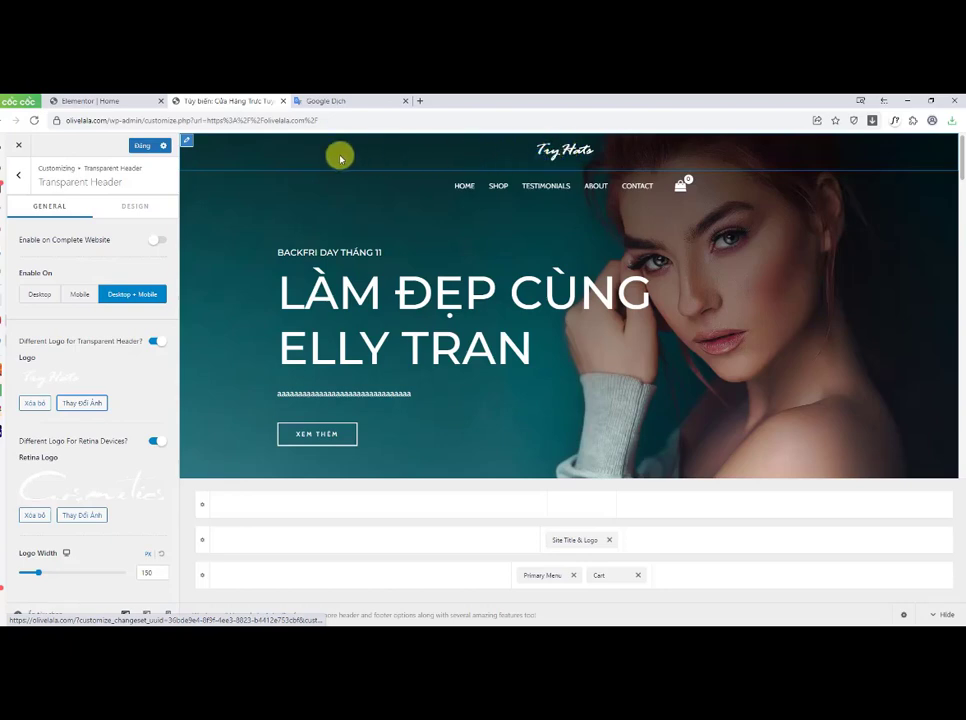
pyautogui.click(148, 146)
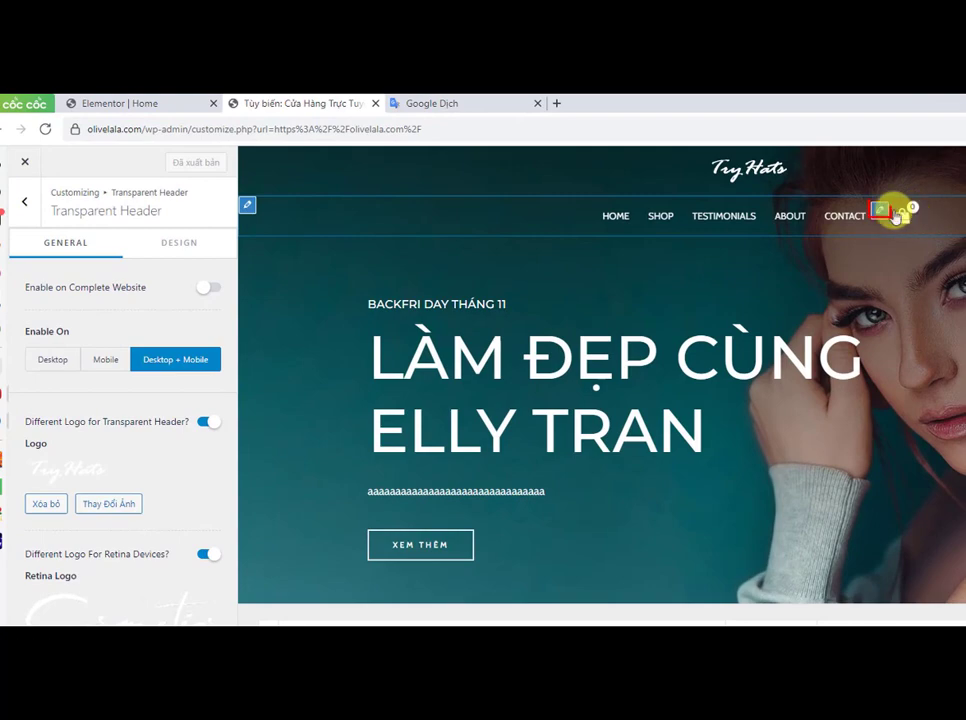
pyautogui.click(877, 210)
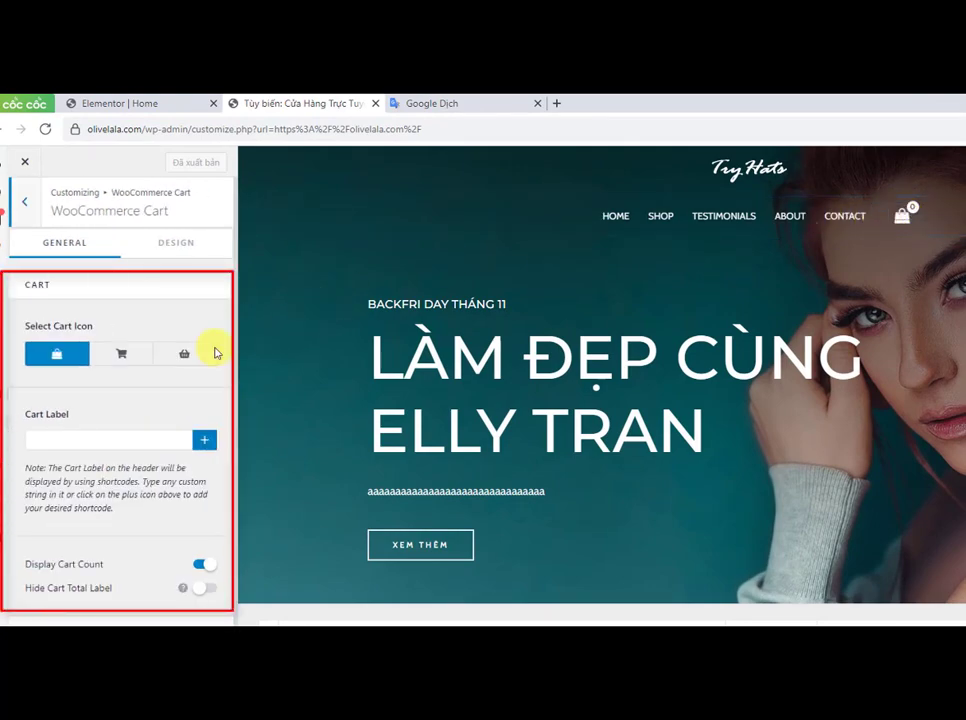
pyautogui.click(121, 356)
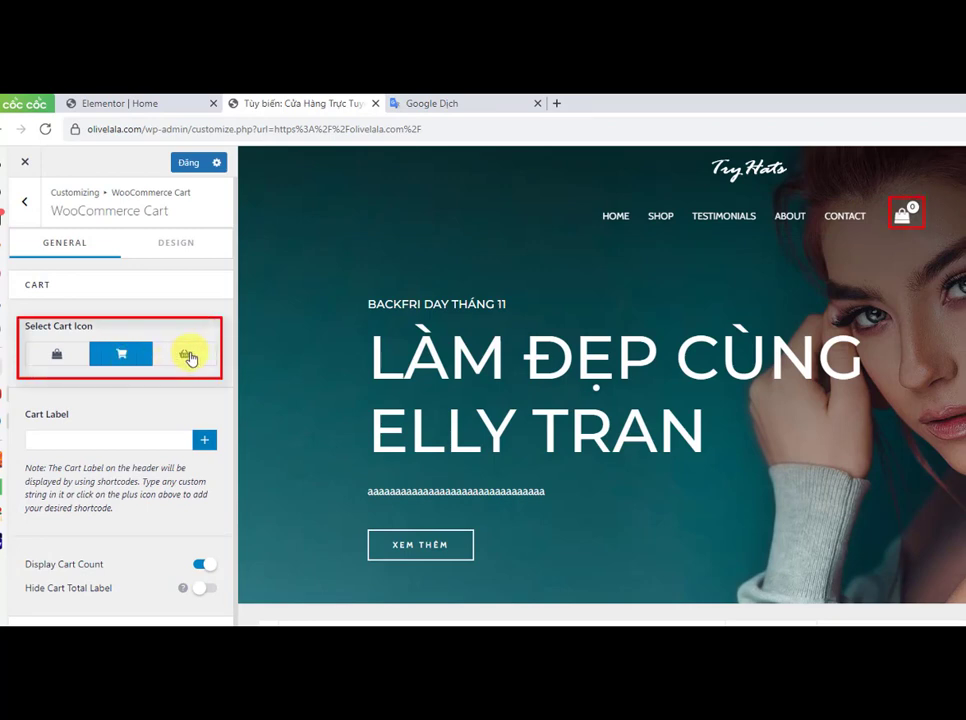
pyautogui.click(189, 357)
pyautogui.click(135, 357)
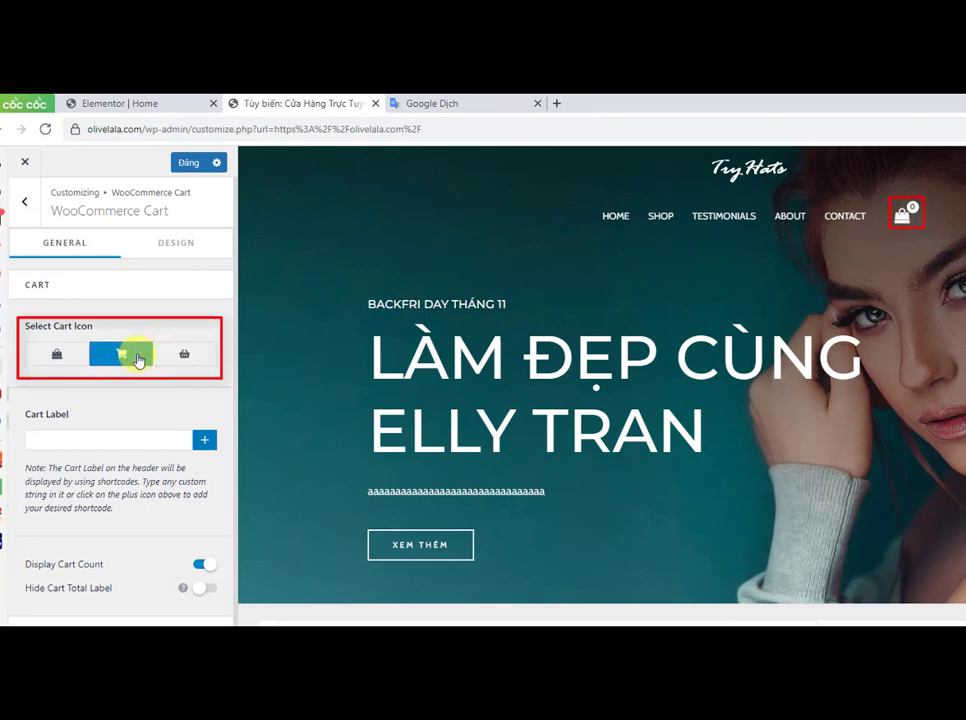
pyautogui.click(177, 357)
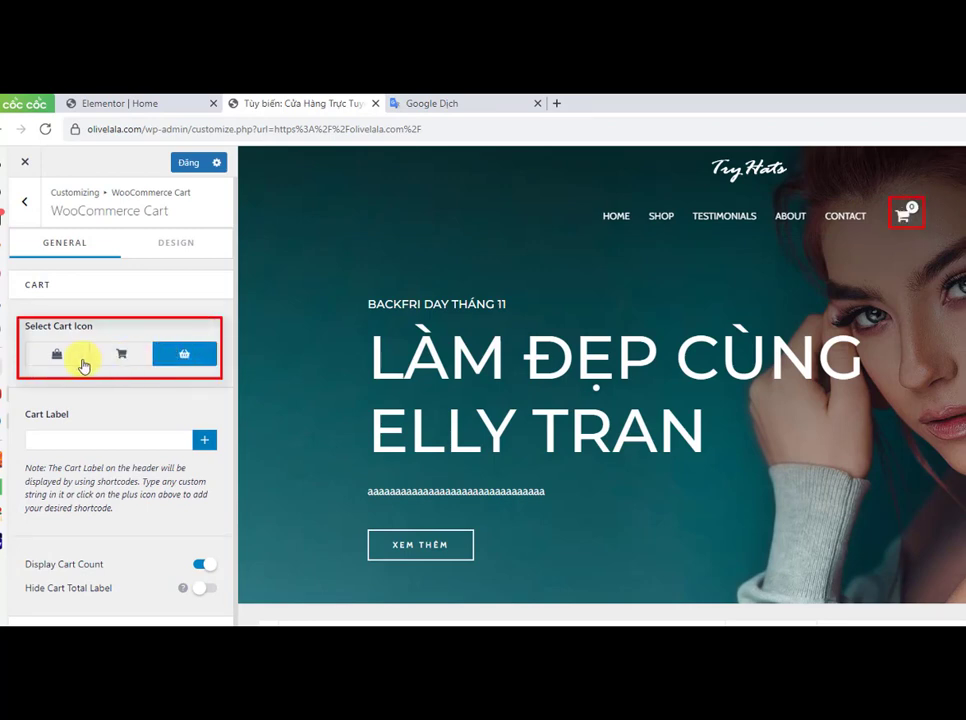
pyautogui.click(59, 360)
pyautogui.click(188, 356)
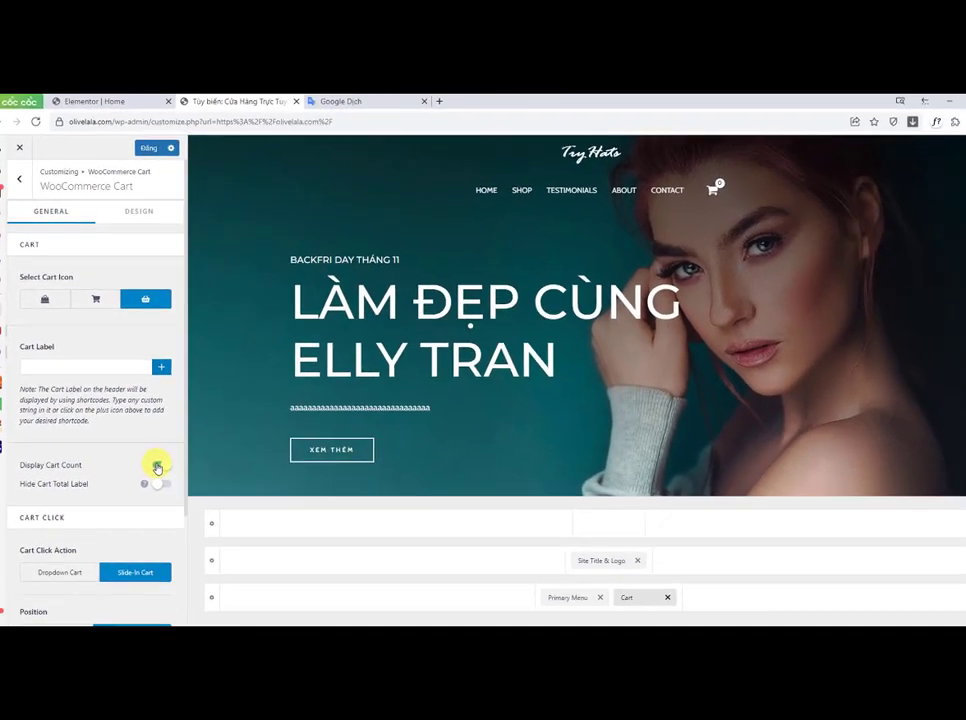
# Step: Turn on the cart count display and the option to hide the cart total label for the header cart
pyautogui.click(204, 564)
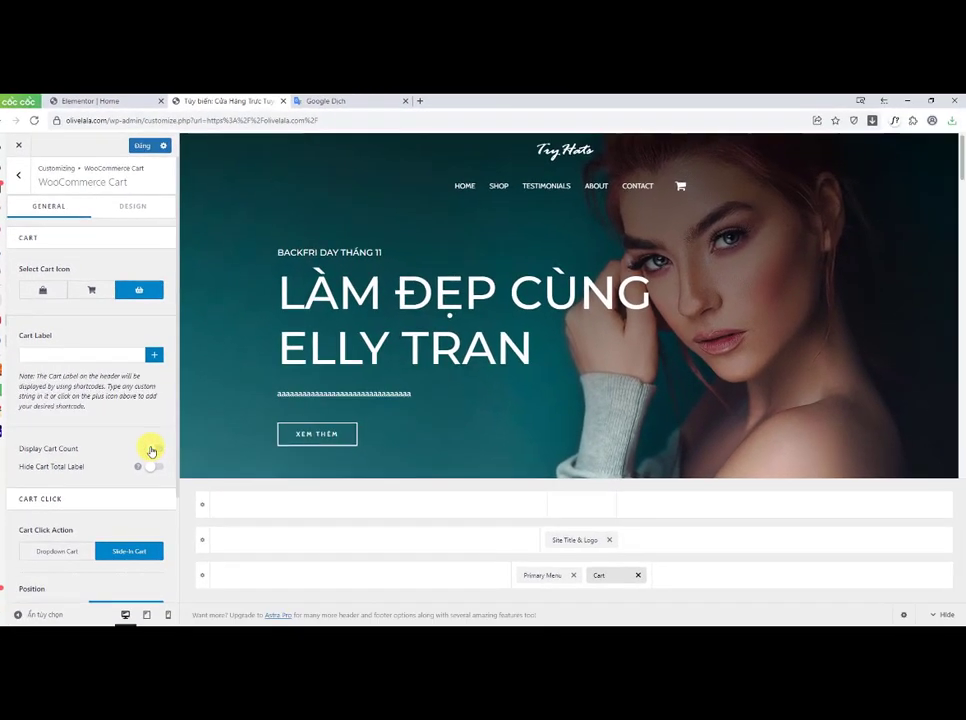
pyautogui.click(150, 449)
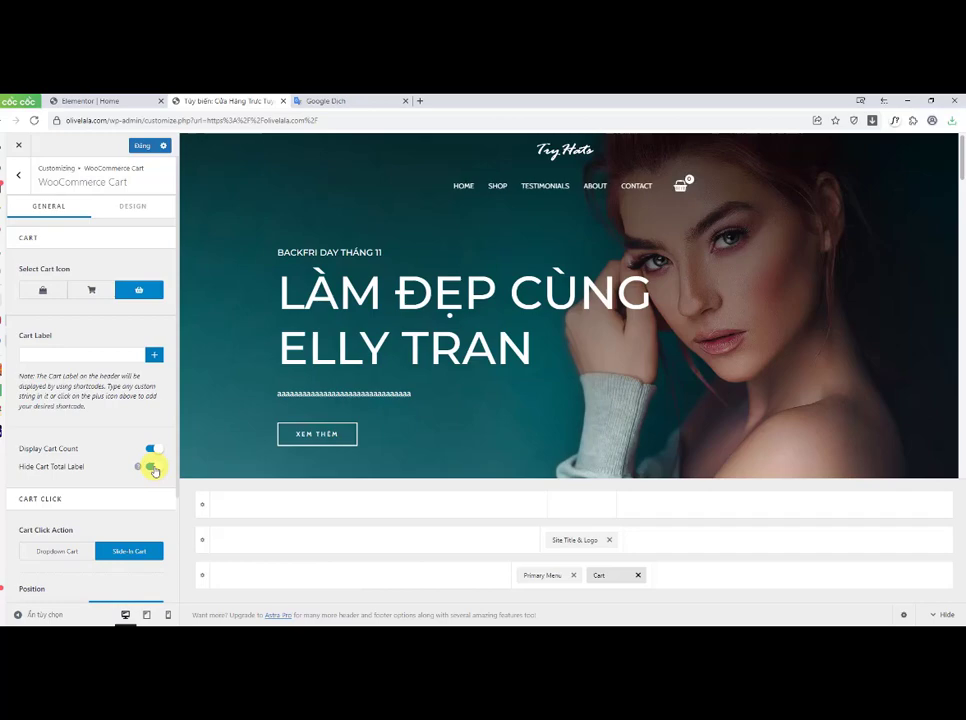
# Step: Preview the header cart, try the Dropdown Cart click action, and switch back to Slide-In Cart
pyautogui.click(681, 184)
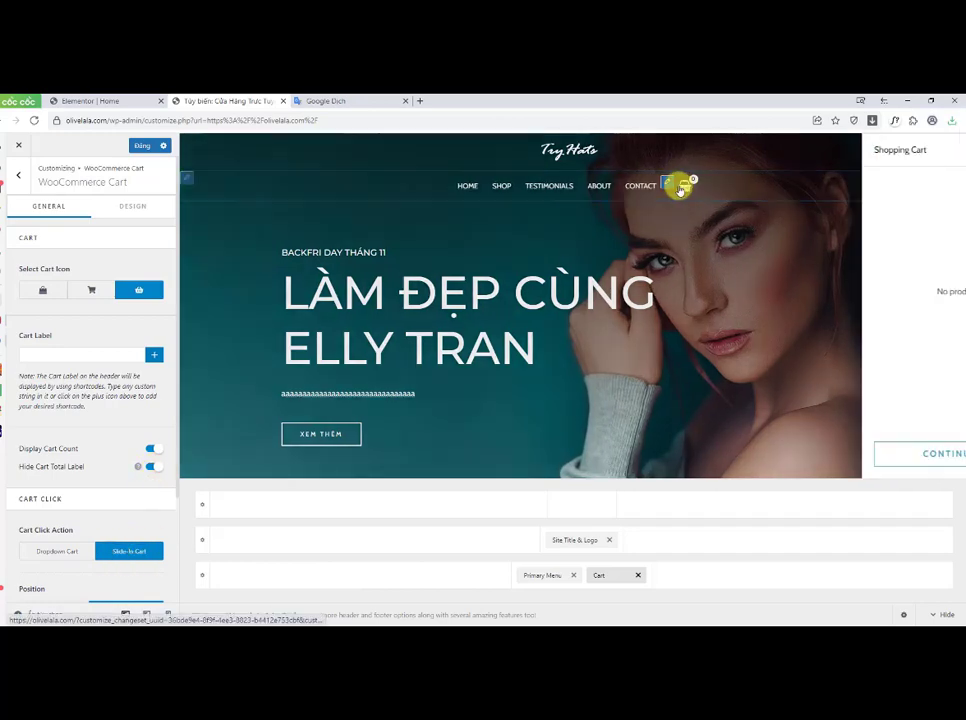
pyautogui.click(942, 151)
pyautogui.click(60, 550)
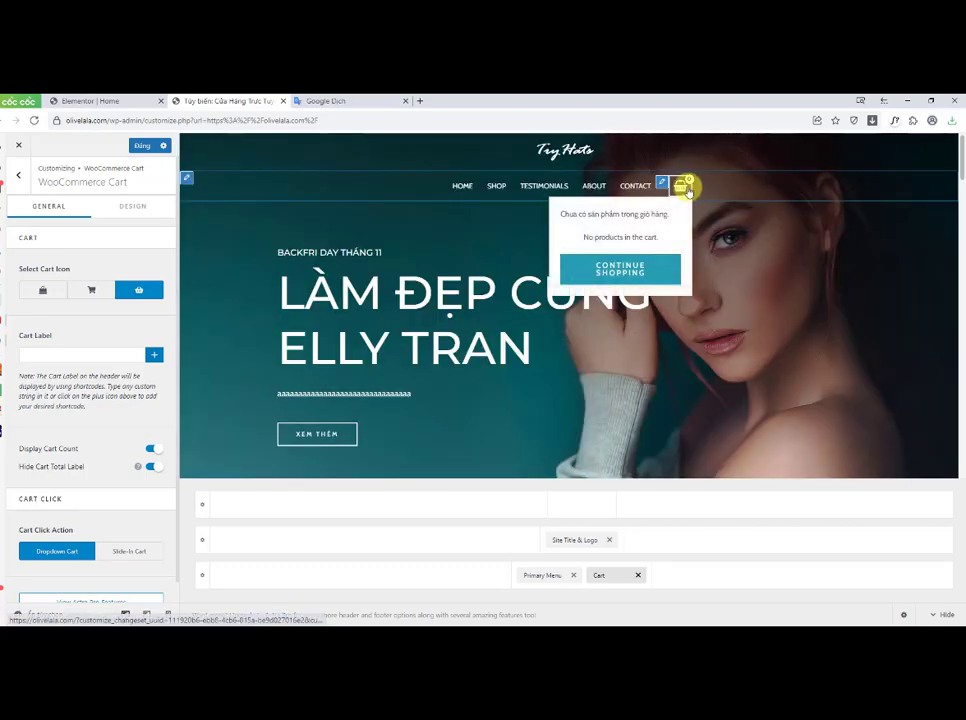
pyautogui.click(136, 552)
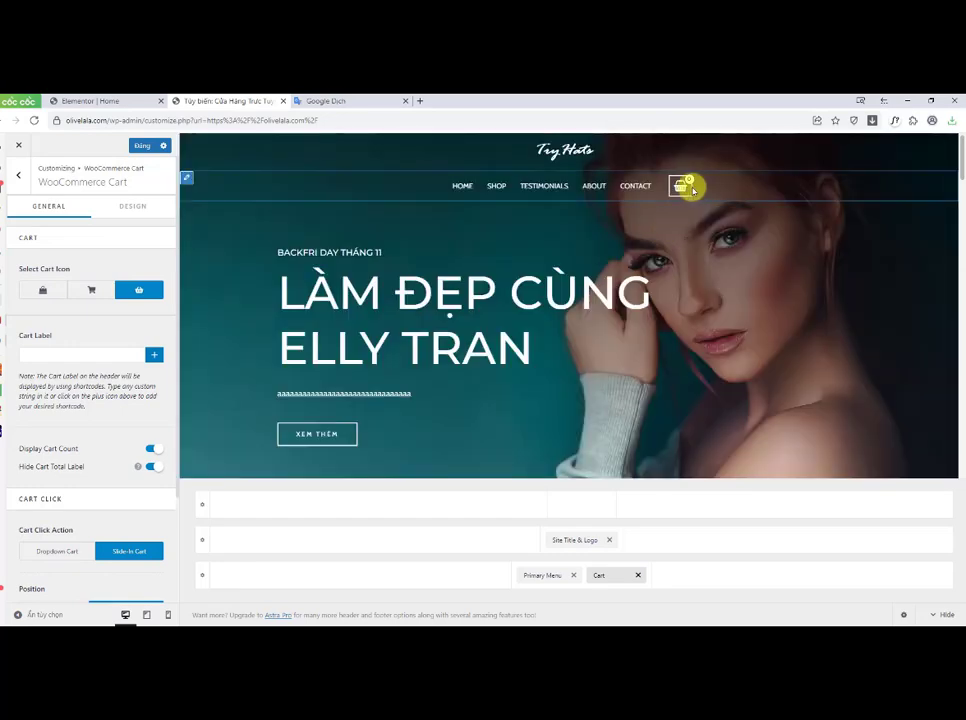
pyautogui.click(682, 186)
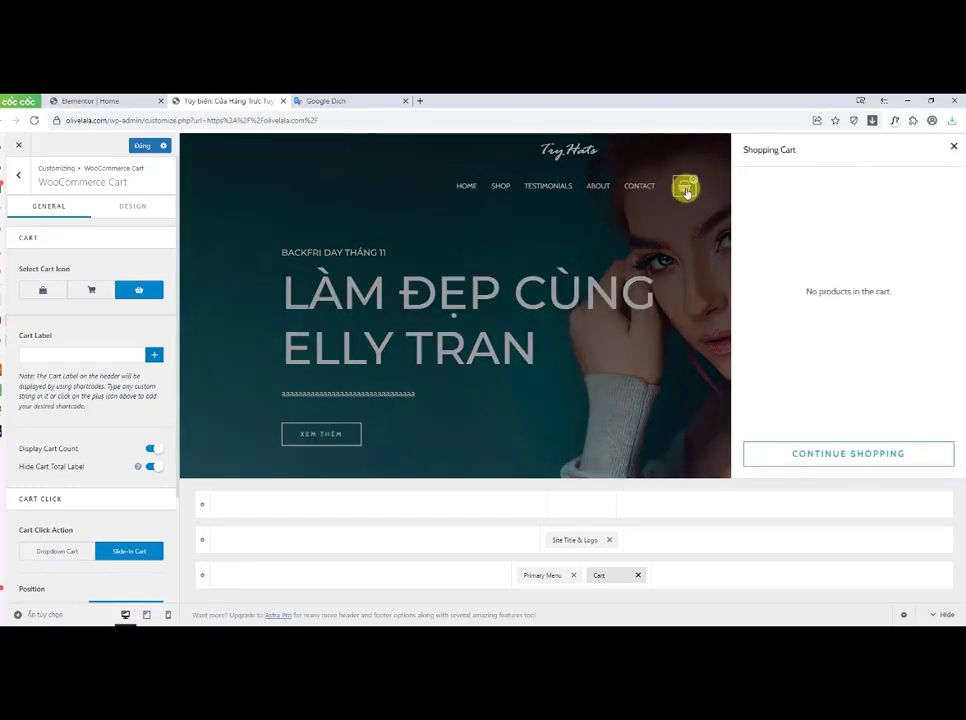
pyautogui.click(953, 147)
# Step: Publish the Customizer changes and open the olivelala.com/wp-admin dashboard in a new tab
pyautogui.click(143, 147)
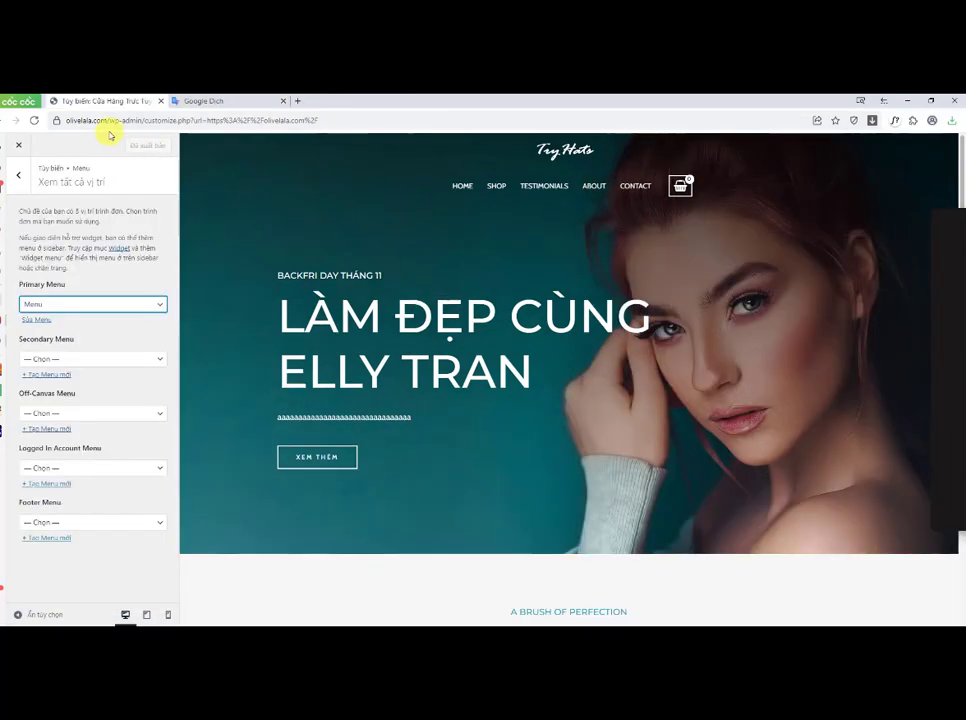
pyautogui.moveTo(153, 141); pyautogui.dragTo(101, 144)
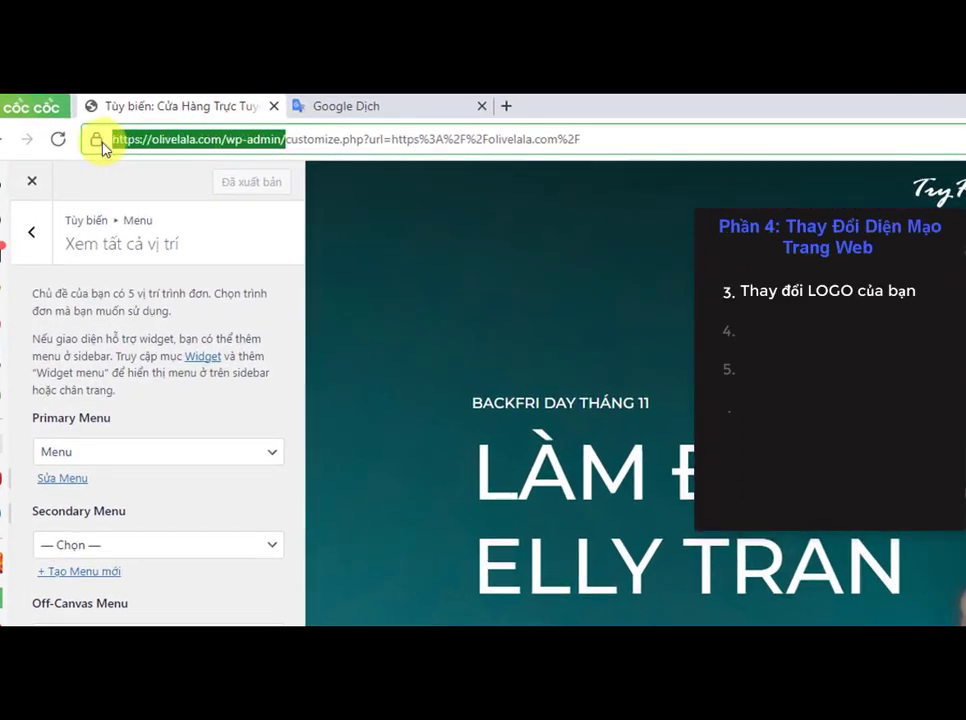
pyautogui.rightClick(178, 148)
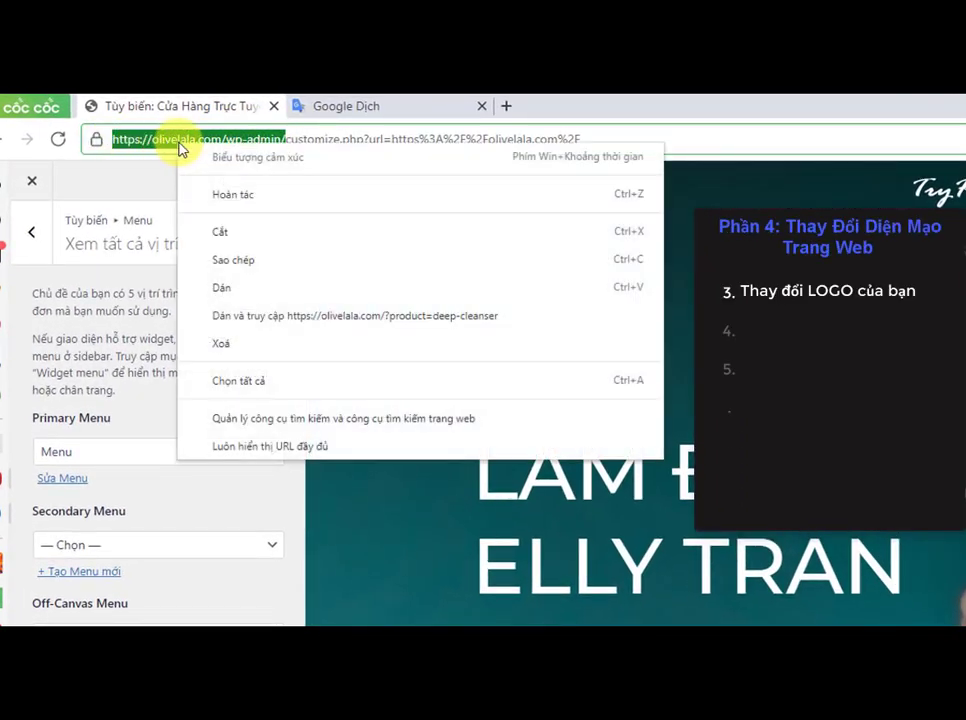
pyautogui.click(226, 259)
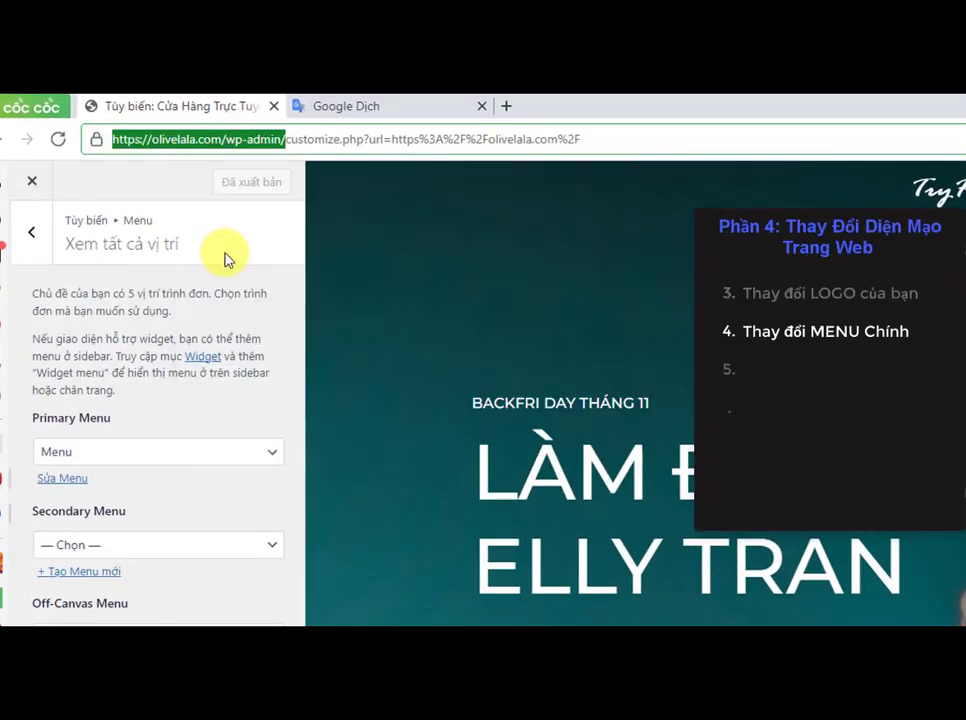
pyautogui.click(504, 107)
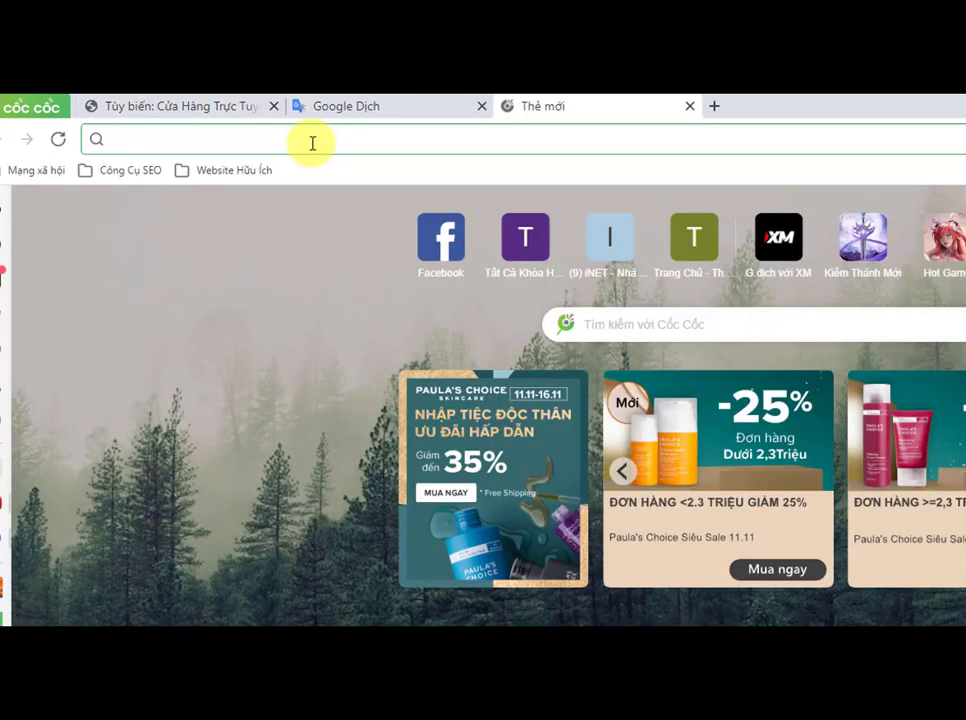
pyautogui.hotkey('ctrl', 'v')
pyautogui.press('Return')
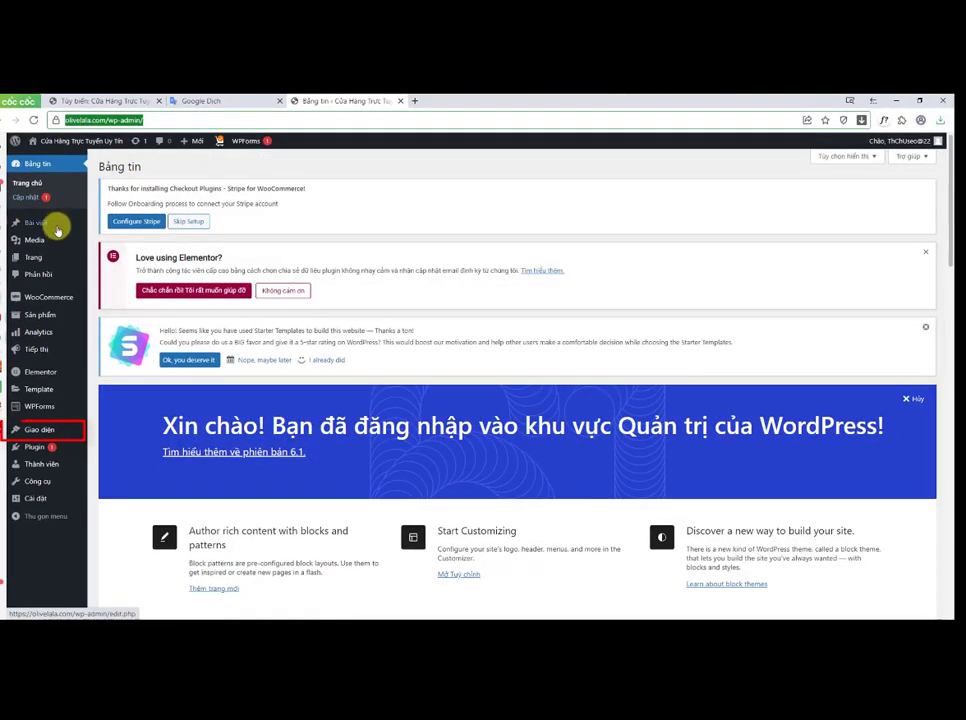
# Step: Open the Menus screen and select Menu (Primary Menu) for editing
pyautogui.moveTo(65, 429)
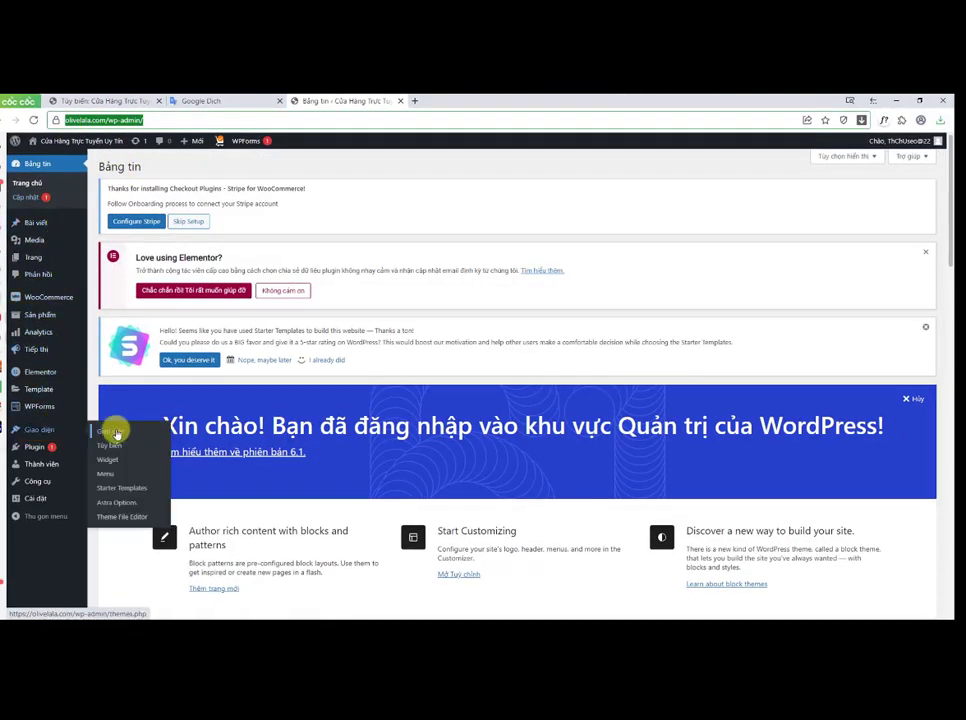
pyautogui.click(112, 474)
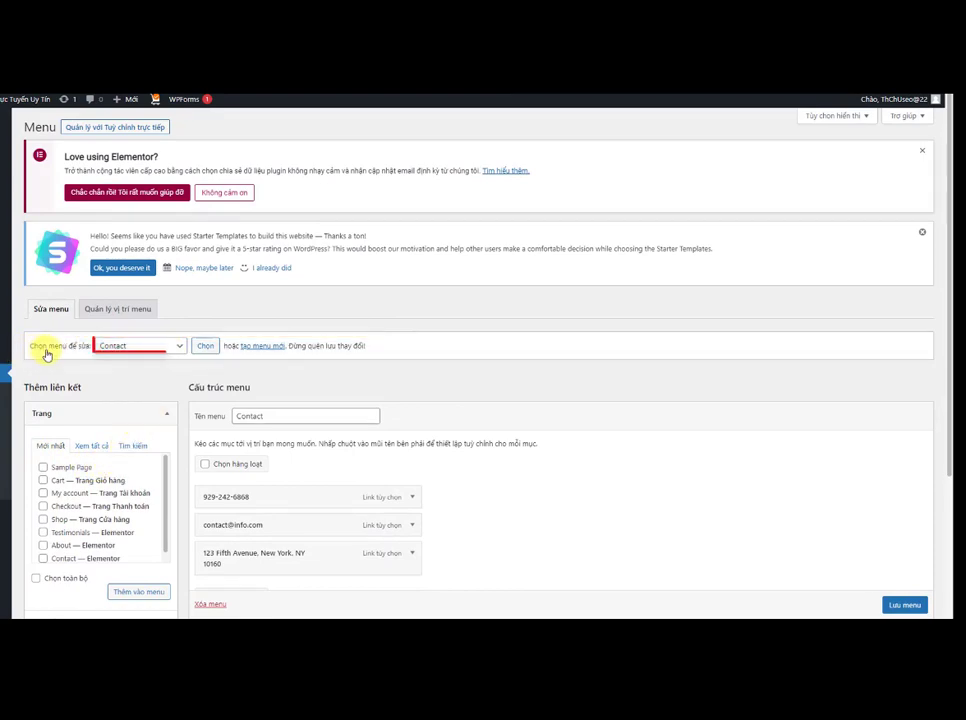
pyautogui.click(121, 347)
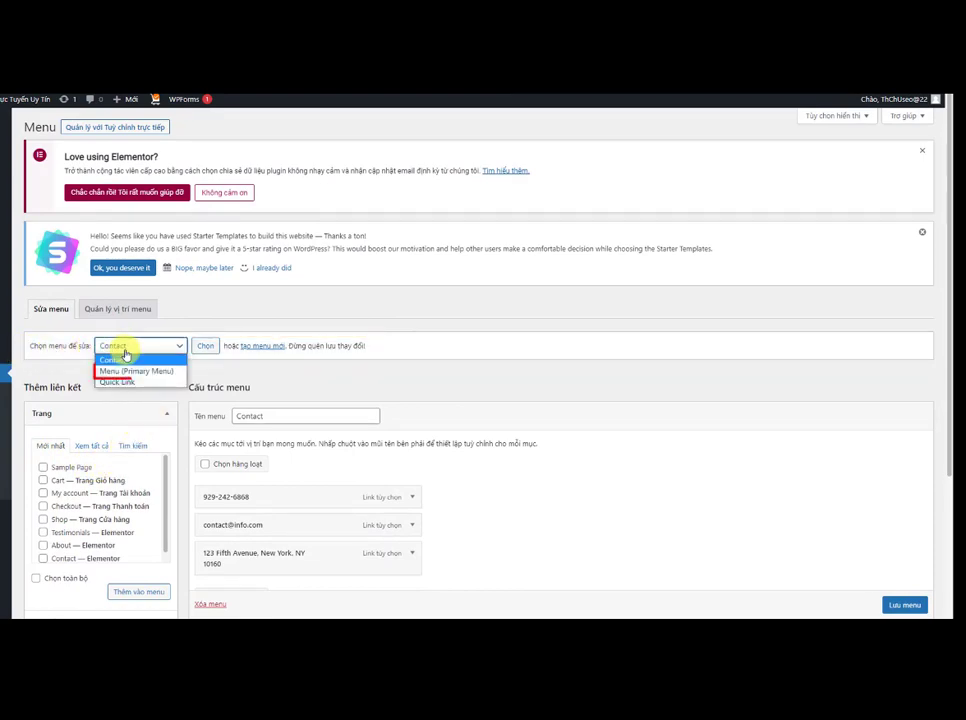
pyautogui.click(127, 372)
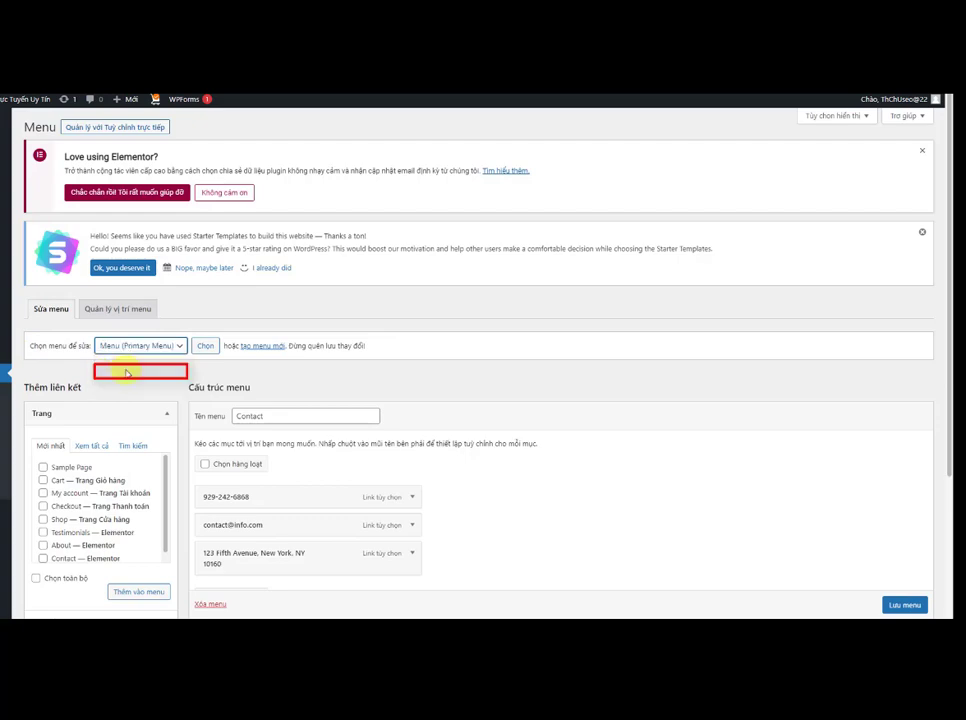
pyautogui.click(207, 347)
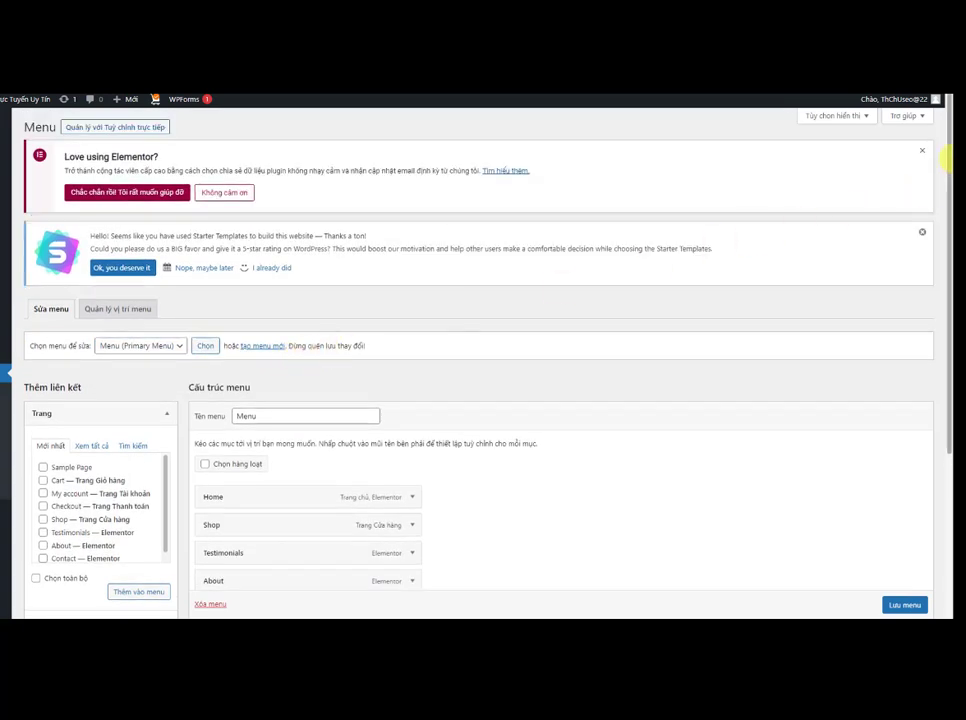
# Step: Rename the Home menu item's navigation label to Trang Chủ
pyautogui.moveTo(948, 164); pyautogui.dragTo(943, 280)
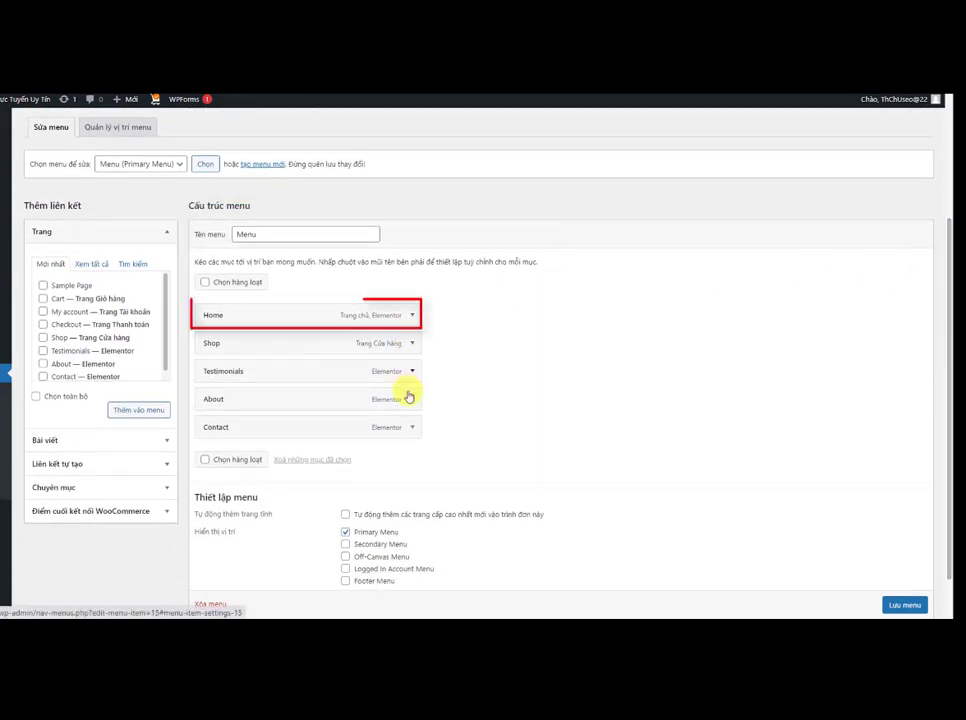
pyautogui.click(411, 314)
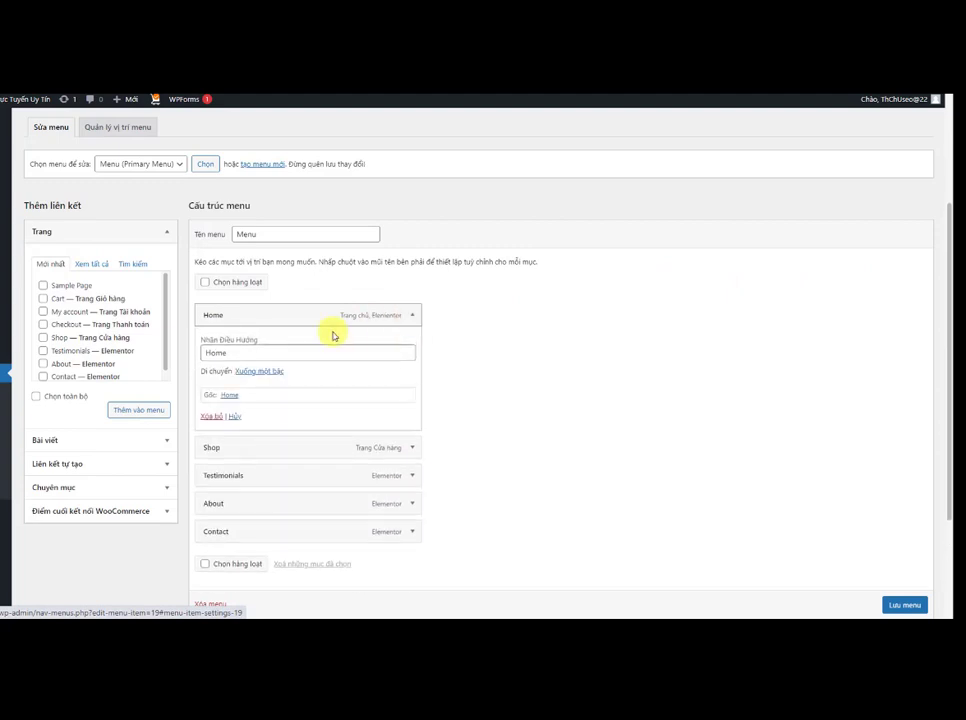
pyautogui.moveTo(248, 351); pyautogui.dragTo(206, 353)
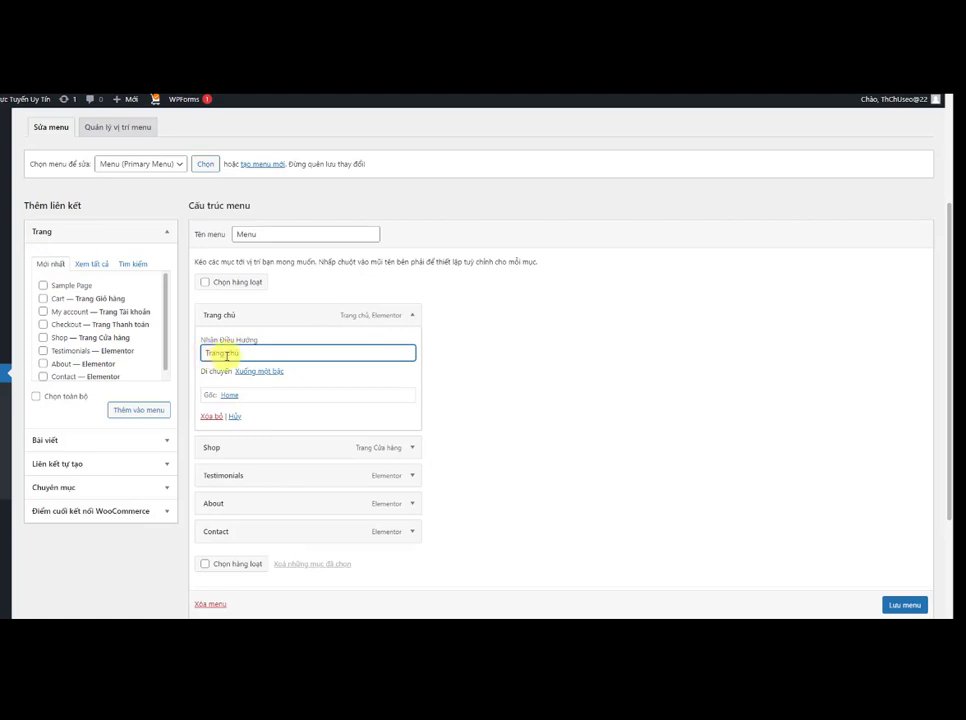
pyautogui.write('C')
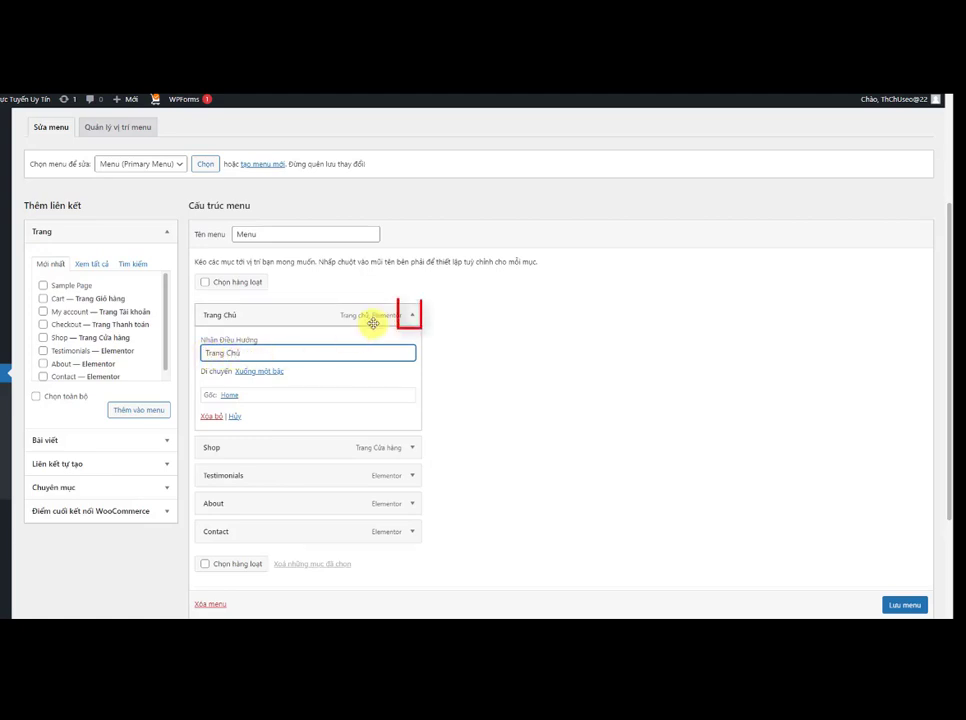
pyautogui.click(412, 316)
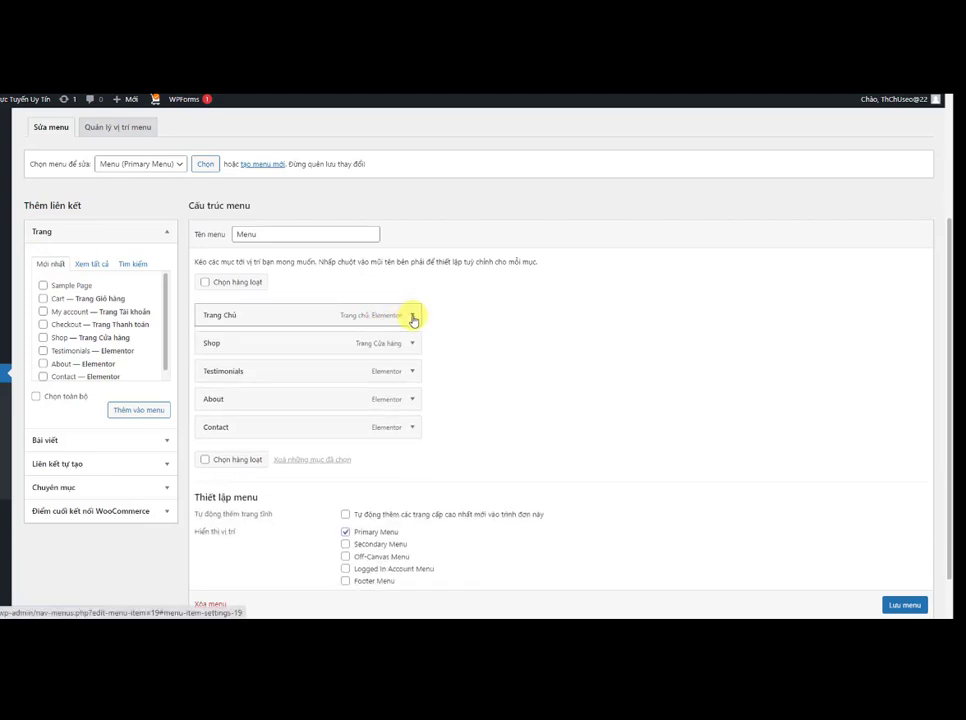
# Step: Rename the Shop menu item's navigation label to Cửa Hàng
pyautogui.click(412, 343)
pyautogui.moveTo(379, 379); pyautogui.dragTo(198, 392)
pyautogui.write('Cu')
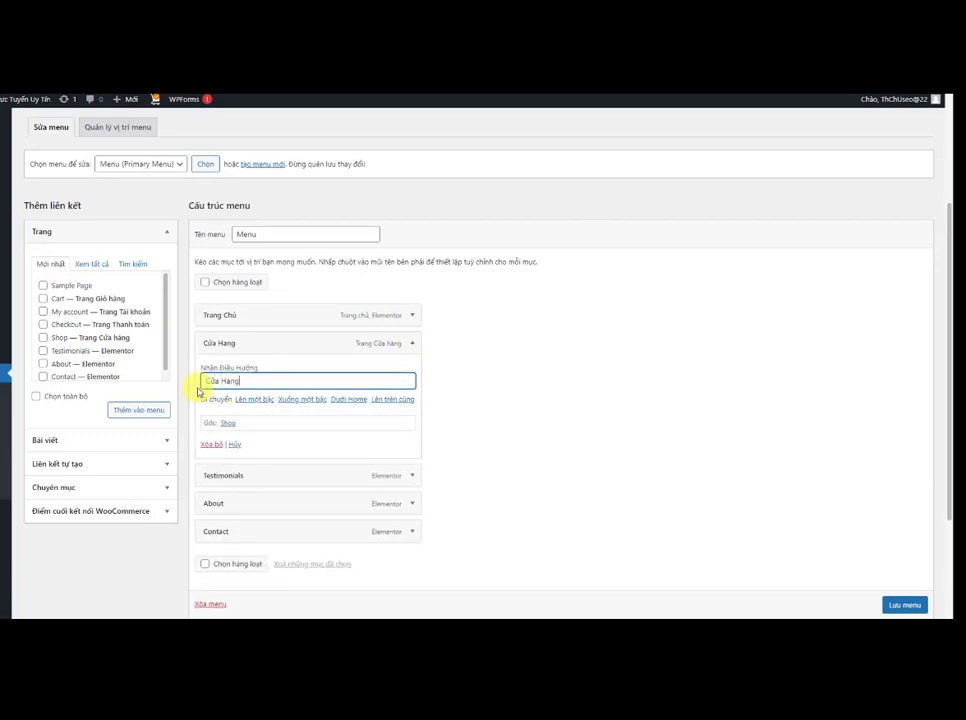
pyautogui.write('a Hàng')
pyautogui.click(410, 343)
# Step: Rename the Testimonials menu item's navigation label to Khách Hàng
pyautogui.click(411, 373)
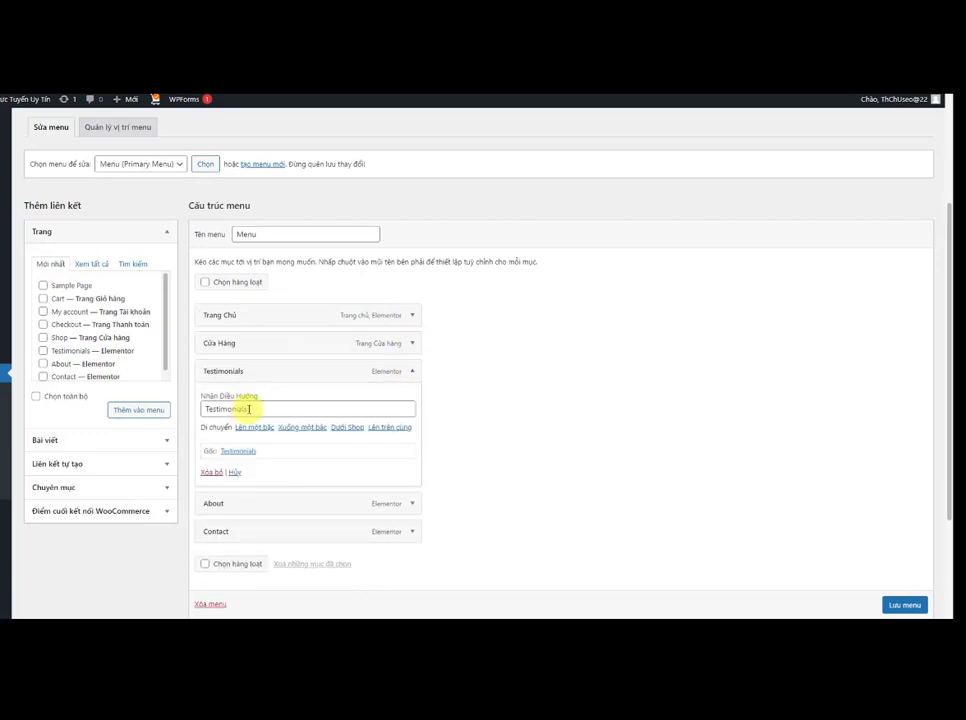
pyautogui.moveTo(406, 408); pyautogui.dragTo(198, 412)
pyautogui.write('Khách Hàng')
pyautogui.click(412, 371)
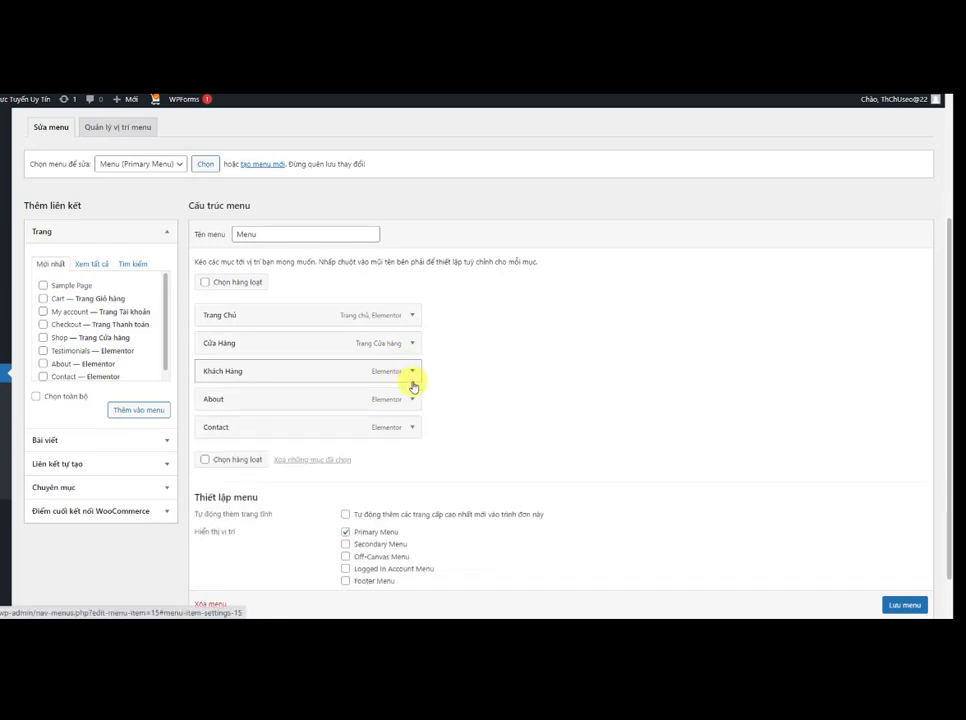
# Step: Rename the About menu item's navigation label to Giới Thiệu
pyautogui.click(412, 399)
pyautogui.doubleClick(213, 440)
pyautogui.write('Giới Thiệu')
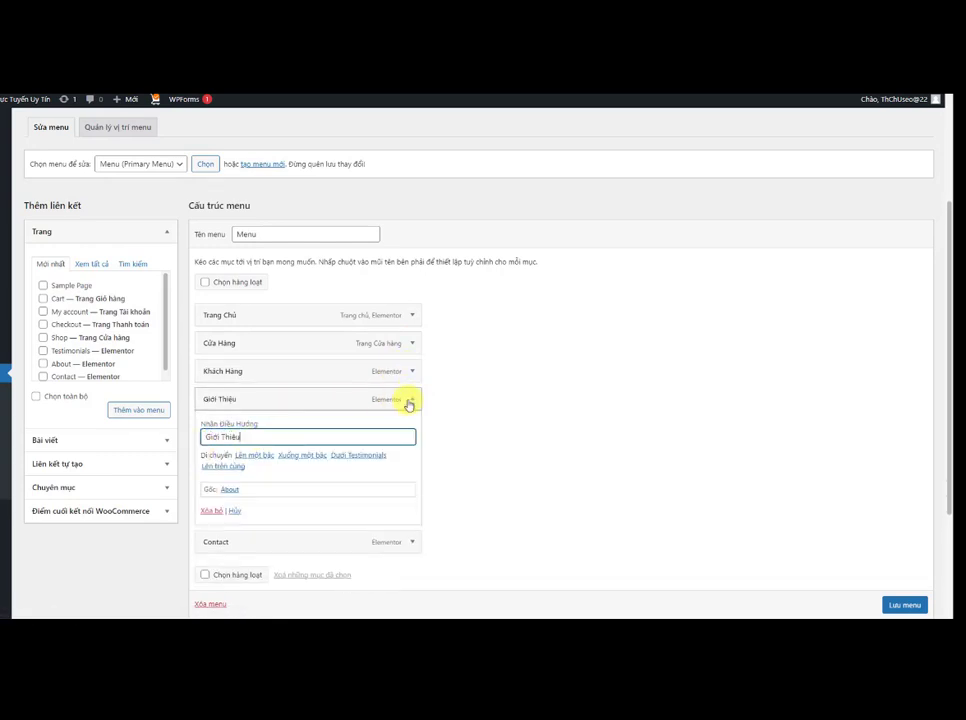
pyautogui.click(411, 399)
# Step: Rename the Contact menu item's navigation label to Liên Hệ
pyautogui.click(413, 427)
pyautogui.moveTo(408, 465); pyautogui.dragTo(199, 467)
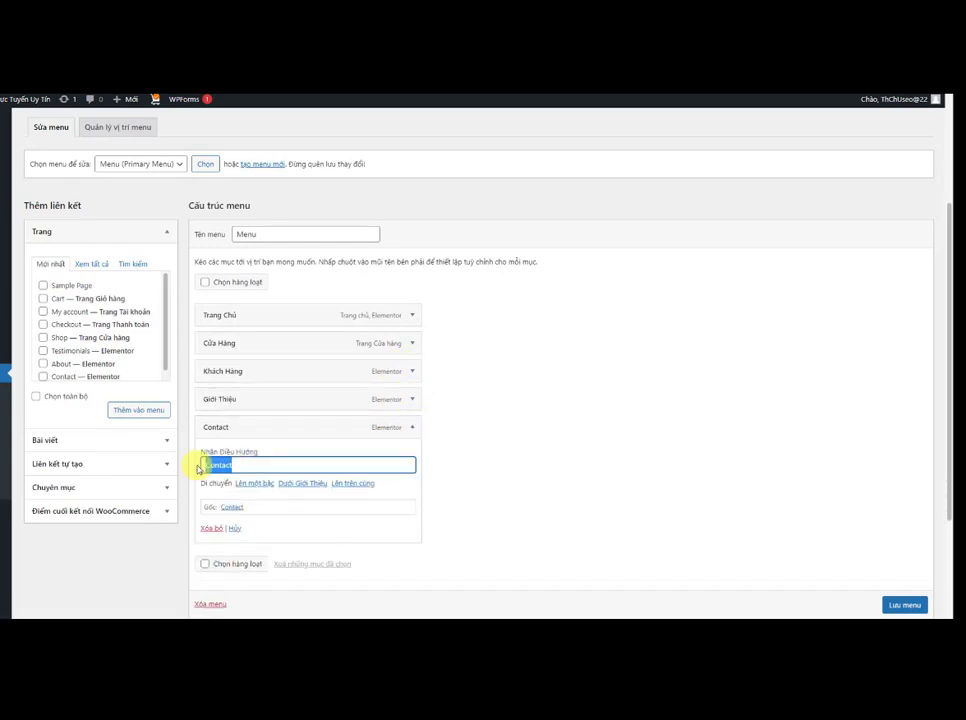
pyautogui.click(412, 429)
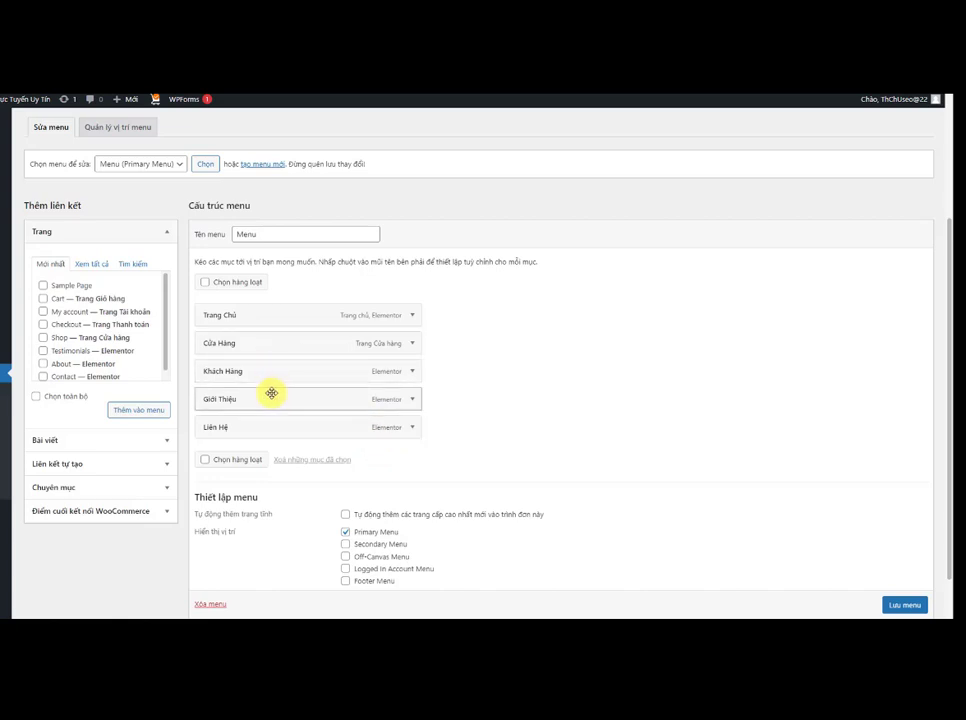
# Step: Move Giới Thiệu to second place directly under Trang Chủ and save the menu
pyautogui.moveTo(271, 393); pyautogui.dragTo(274, 345)
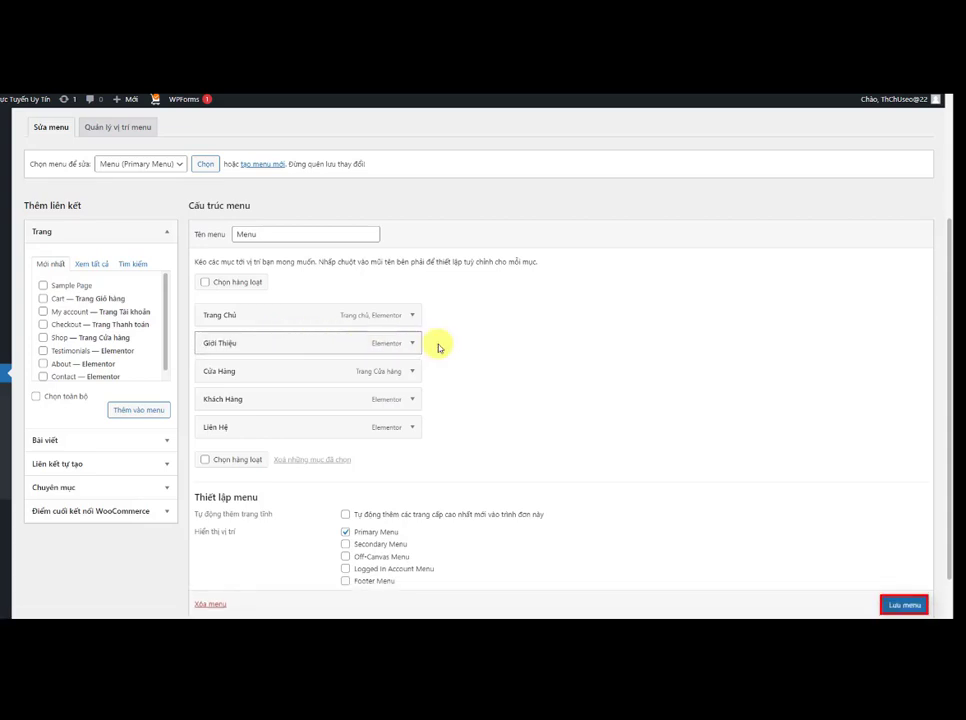
pyautogui.scroll(-1, 900, 606)
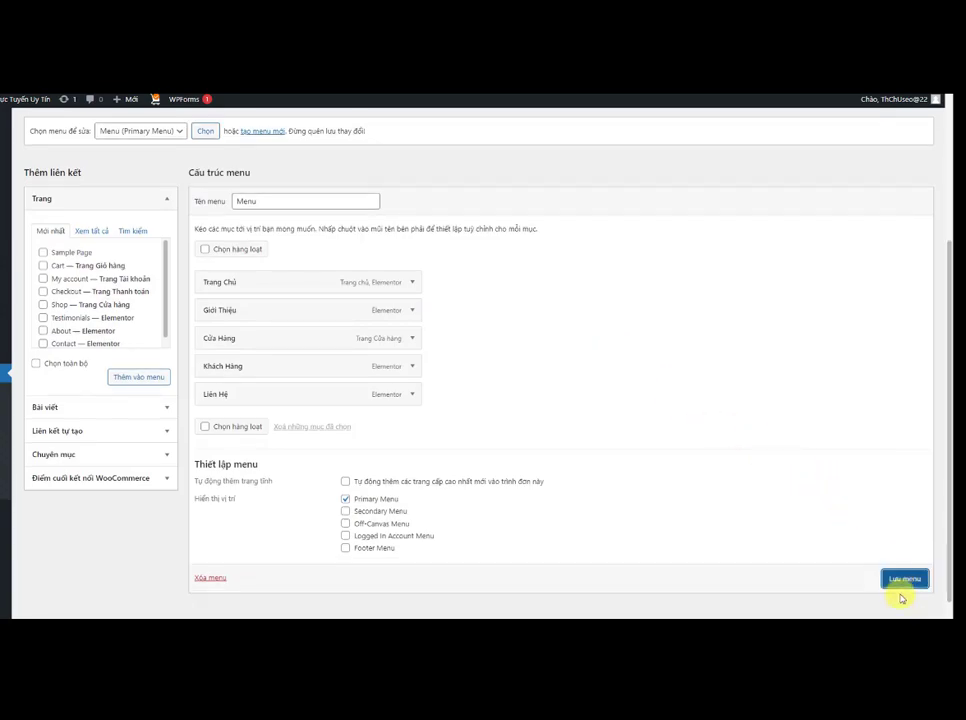
pyautogui.click(903, 580)
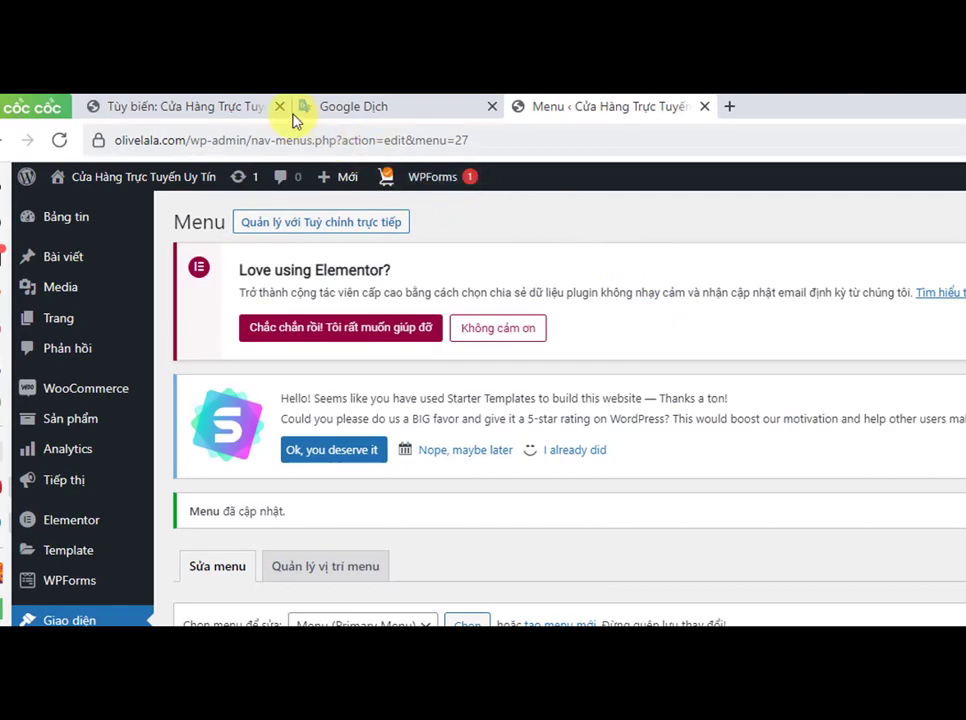
# Step: Open the live site in a new tab to check the renamed header menu
pyautogui.rightClick(155, 176)
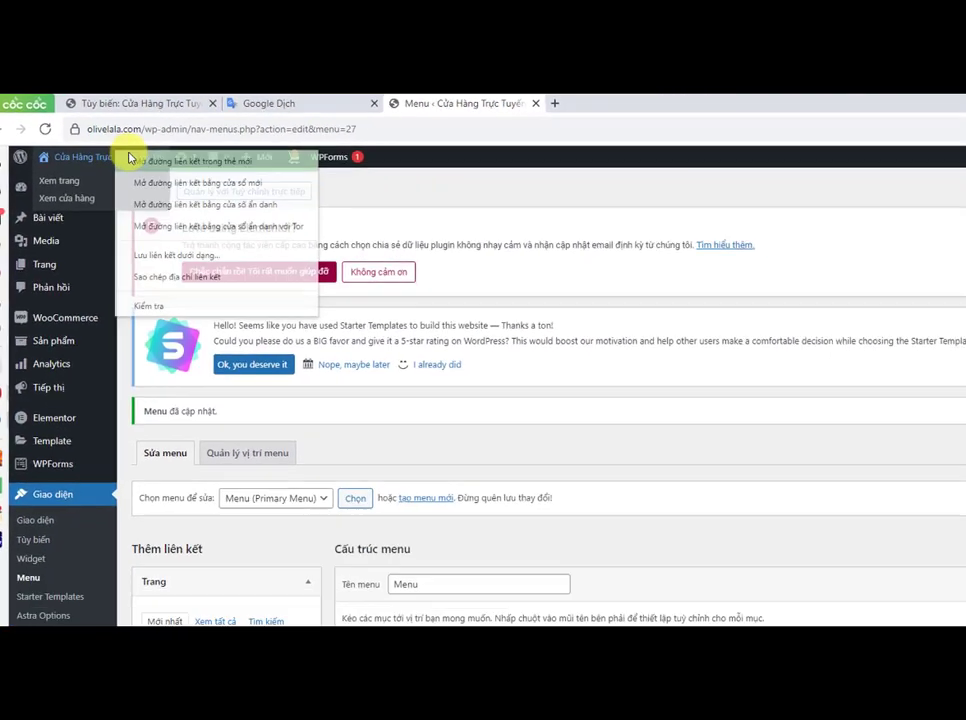
pyautogui.click(186, 182)
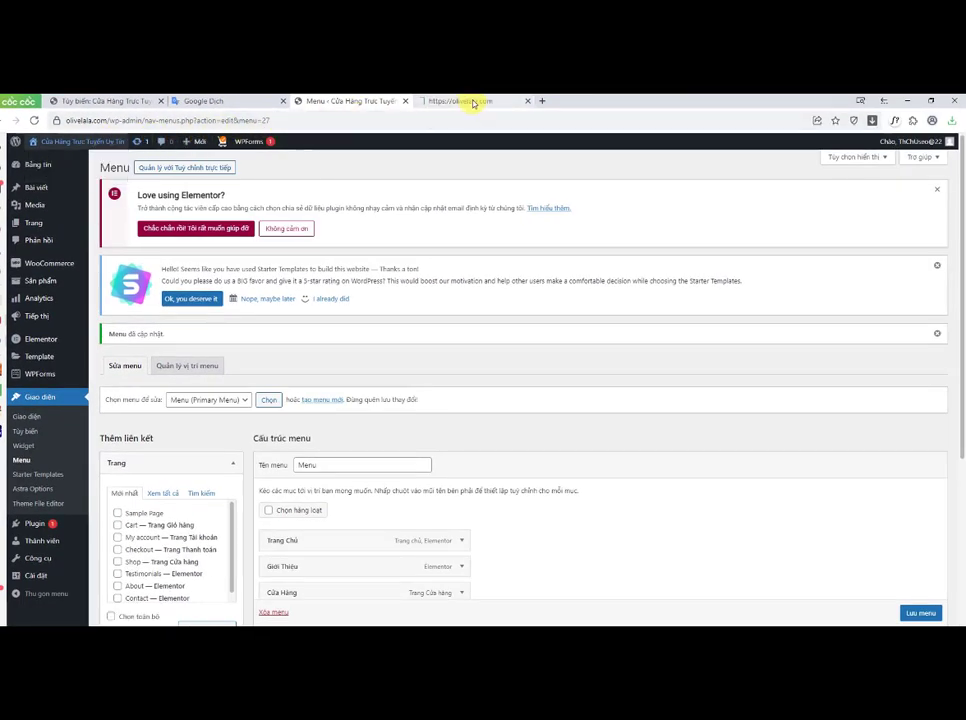
pyautogui.click(473, 102)
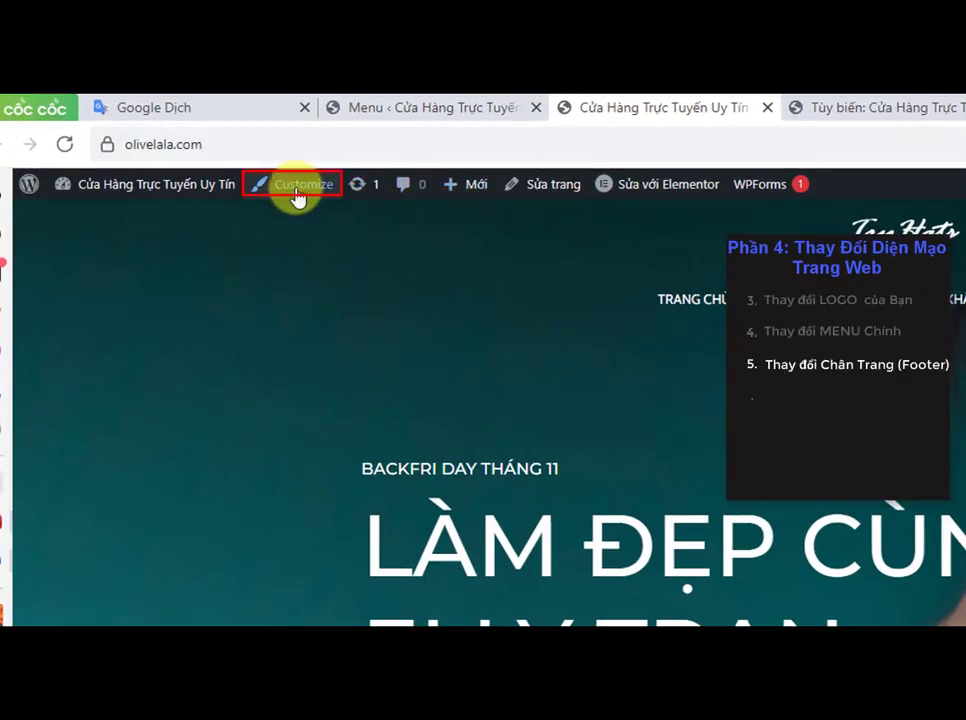
# Step: Open the Customizer from the site's admin bar in a new tab
pyautogui.rightClick(296, 195)
pyautogui.click(276, 177)
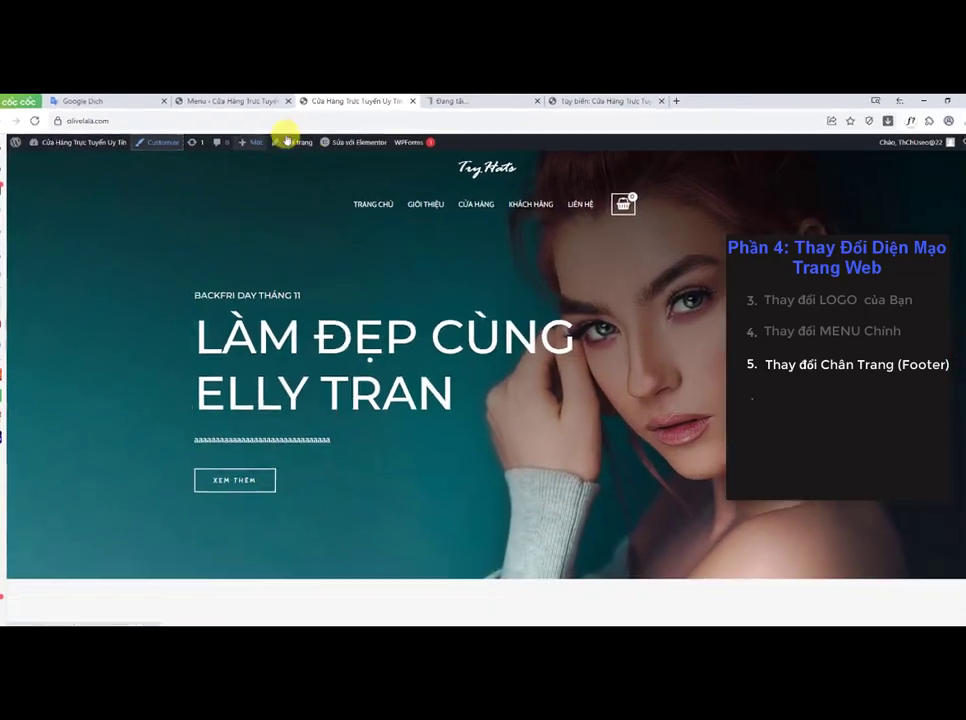
# Step: In the Customizer, open the footer's contact menu and rename it Liên Hệ
pyautogui.click(450, 101)
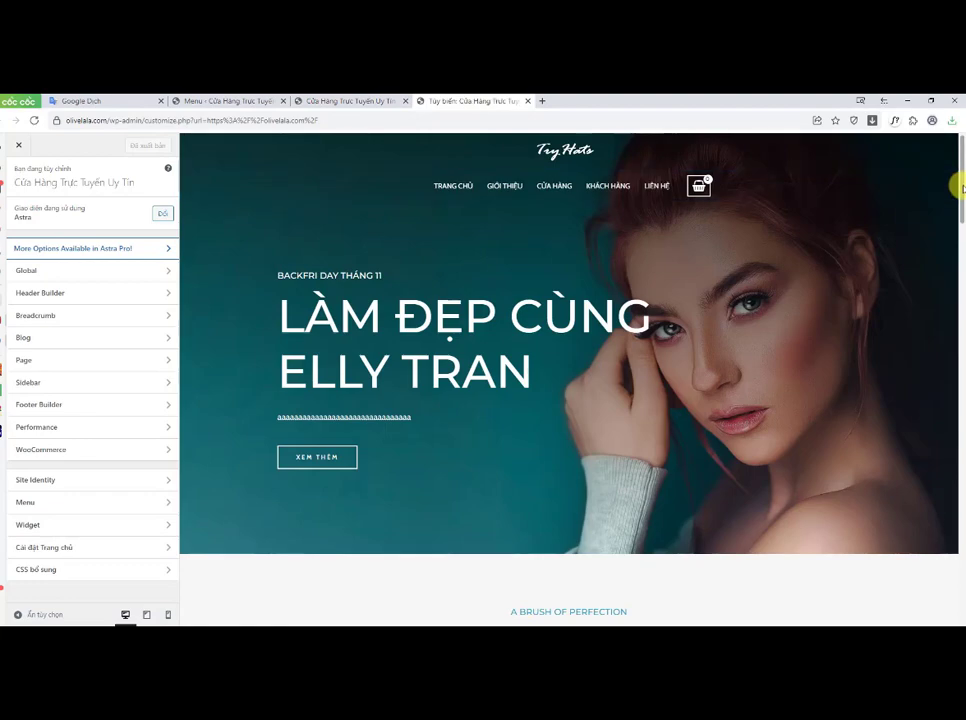
pyautogui.moveTo(958, 187); pyautogui.dragTo(959, 612)
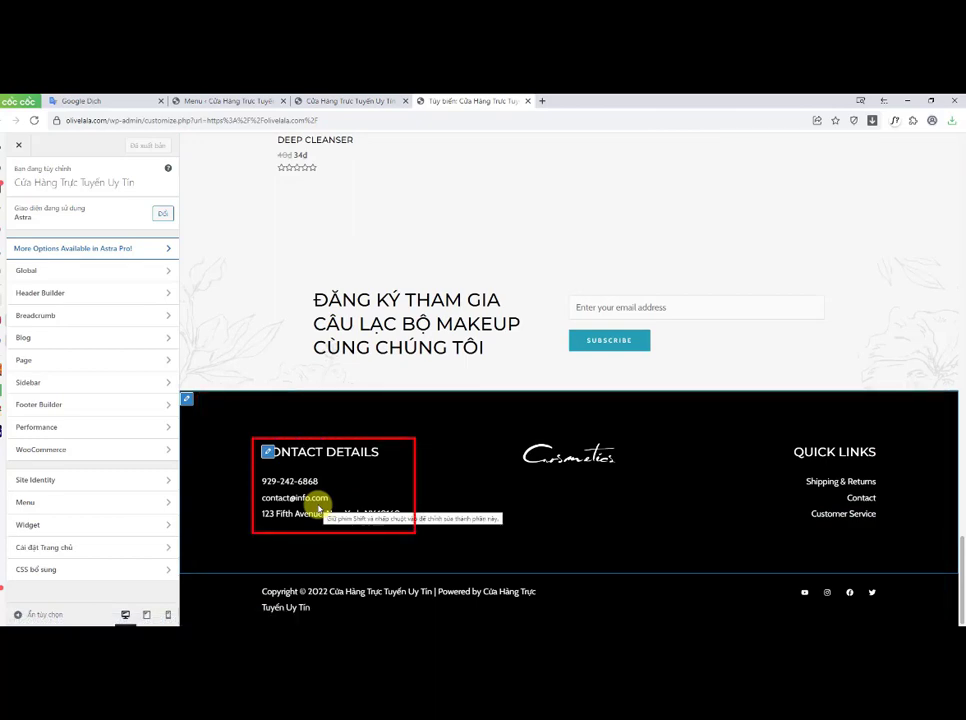
pyautogui.click(269, 453)
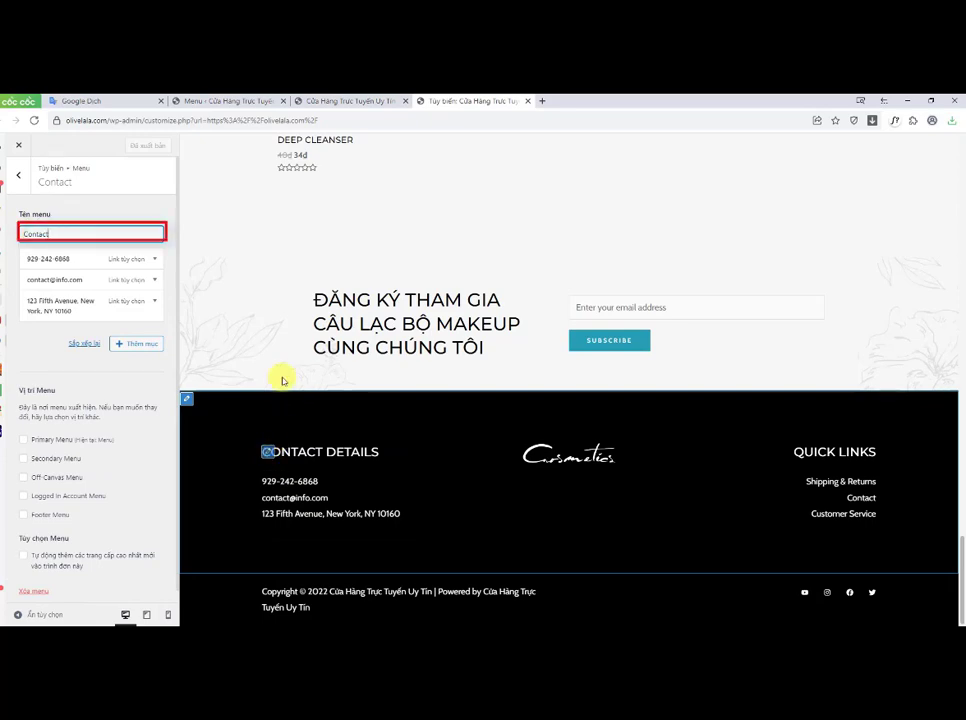
pyautogui.click(33, 232)
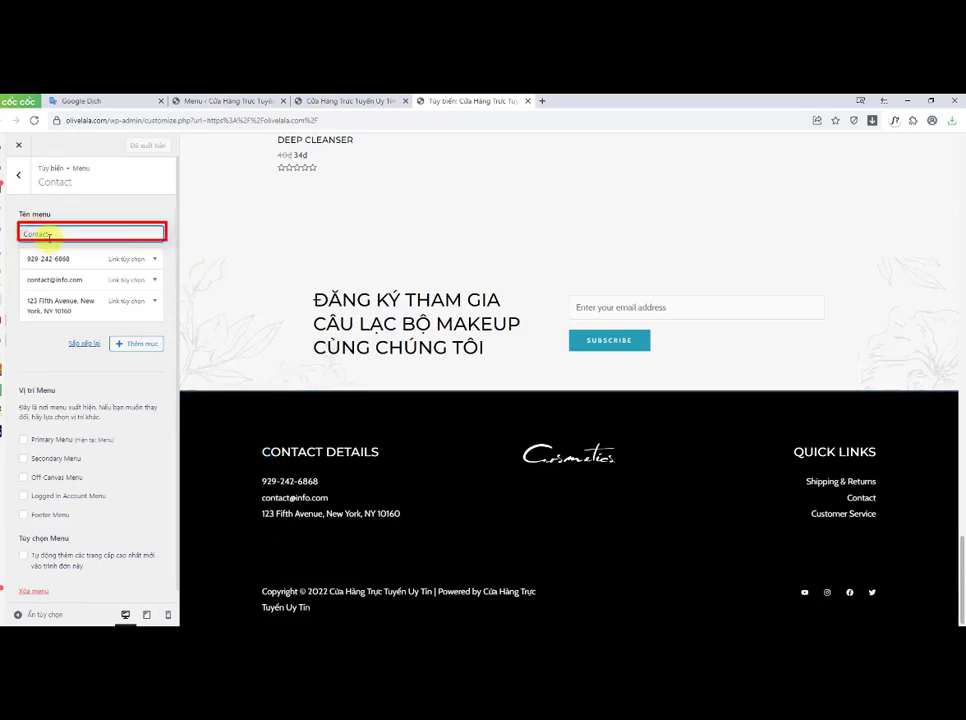
pyautogui.write('Liên Hệ')
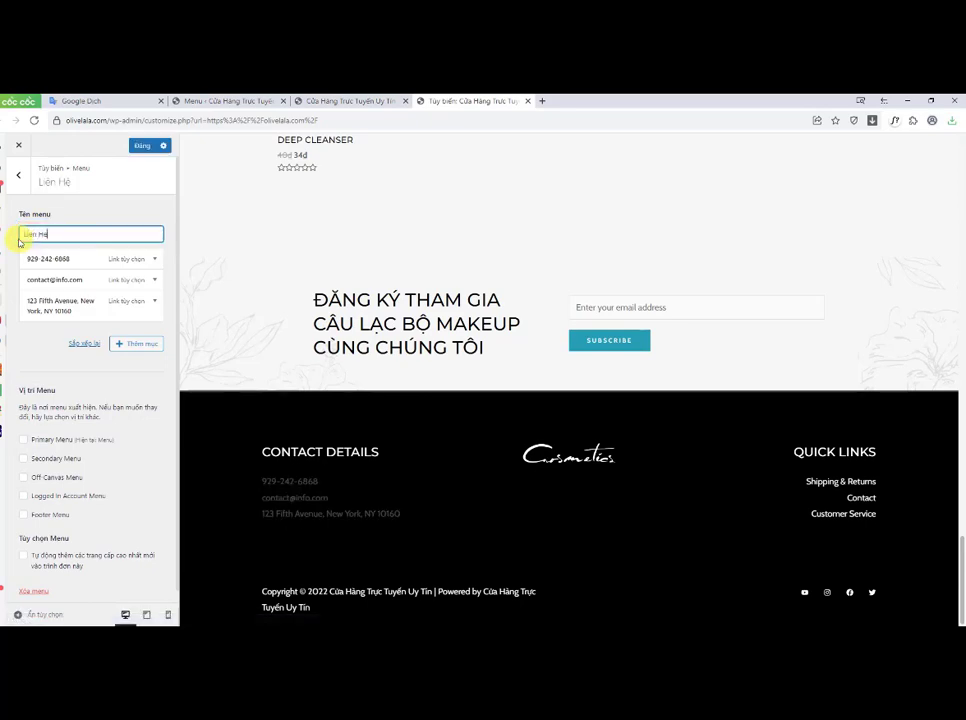
# Step: Replace the first contact item's navigation label with the store's phone number
pyautogui.click(88, 222)
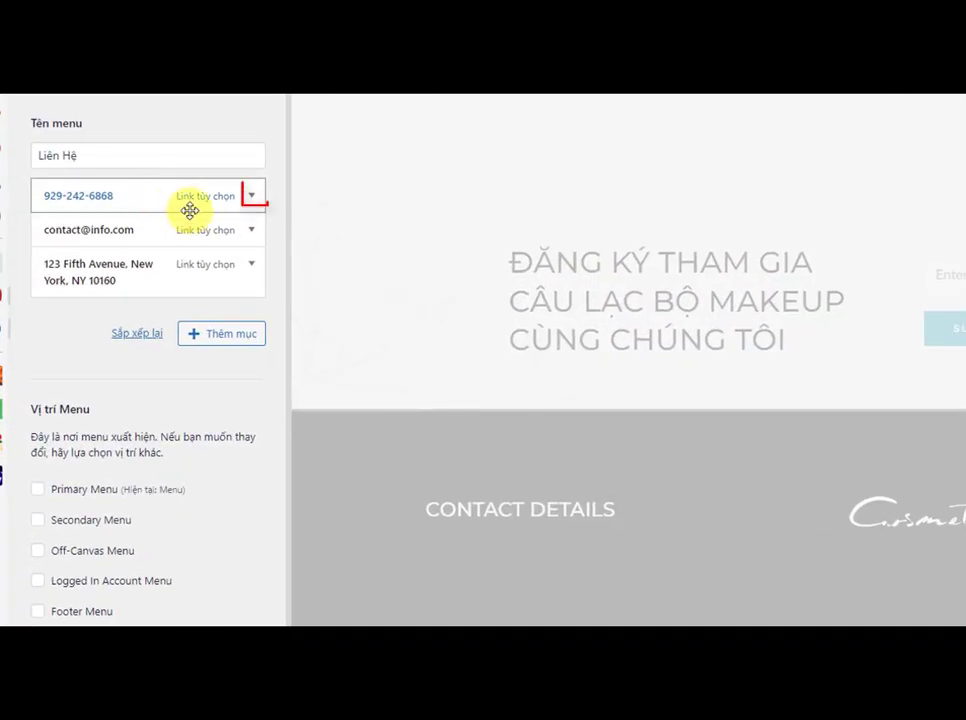
pyautogui.click(253, 198)
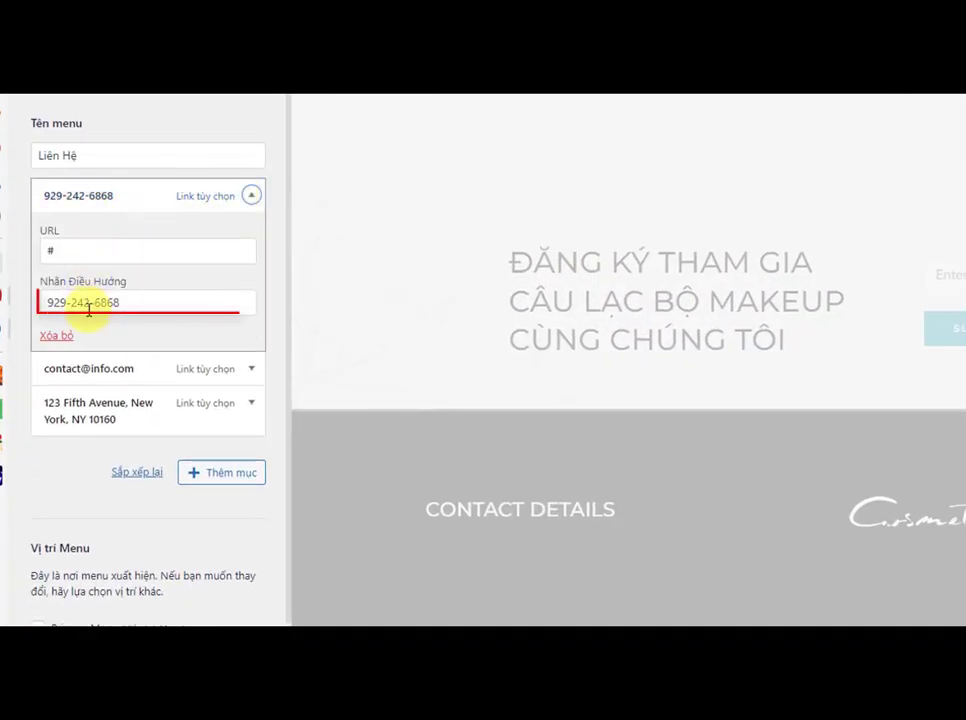
pyautogui.moveTo(129, 301); pyautogui.dragTo(40, 313)
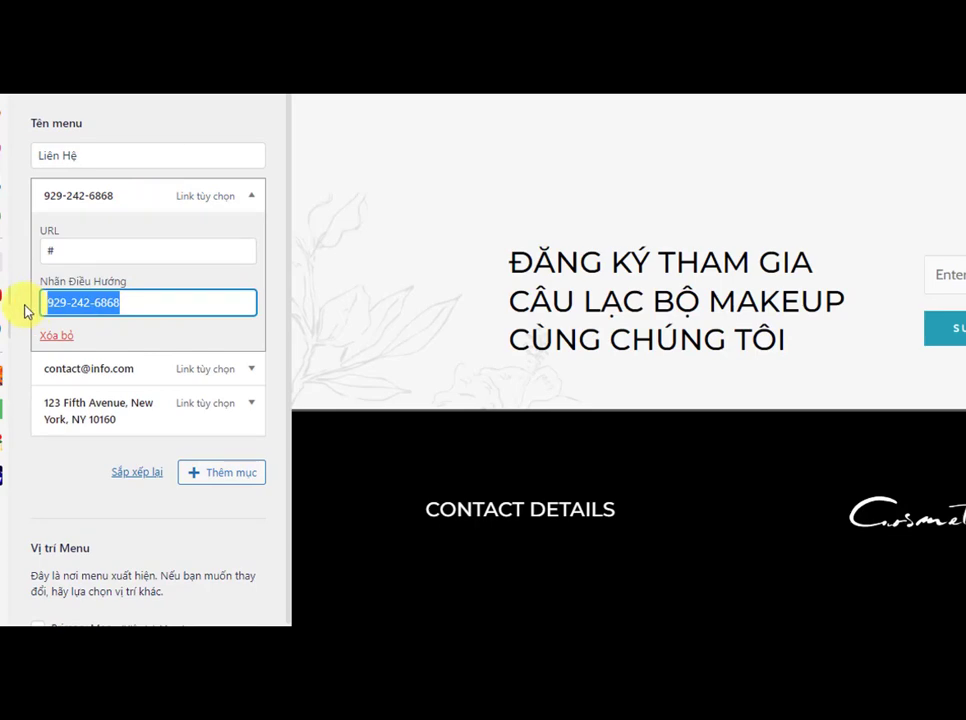
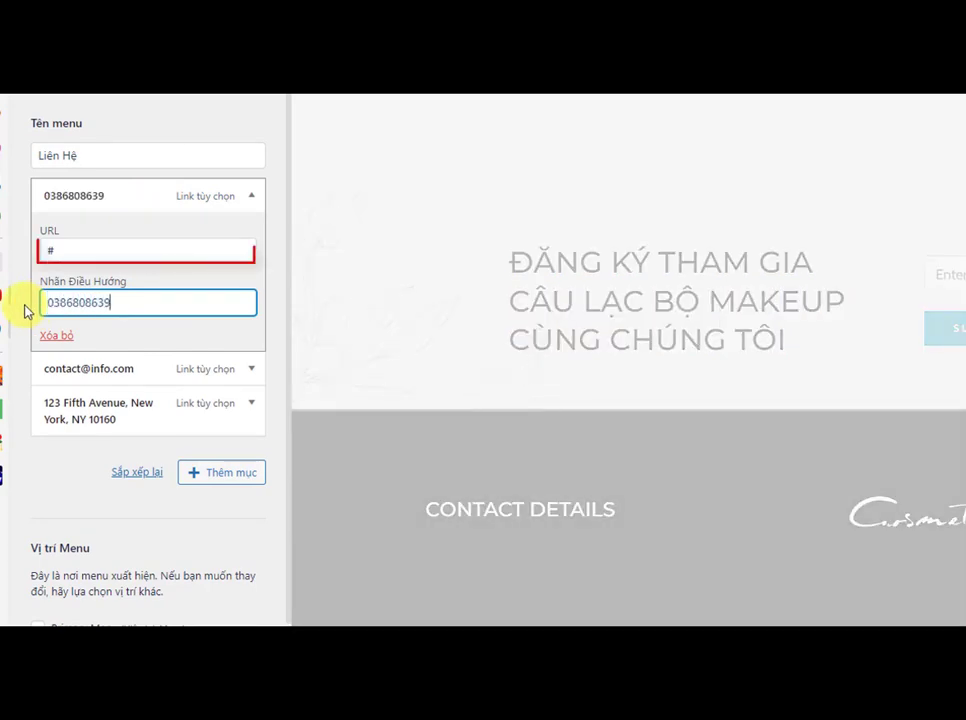
# Step: Set the phone item's URL to tel: followed by the same phone number, then collapse the item
pyautogui.doubleClick(49, 248)
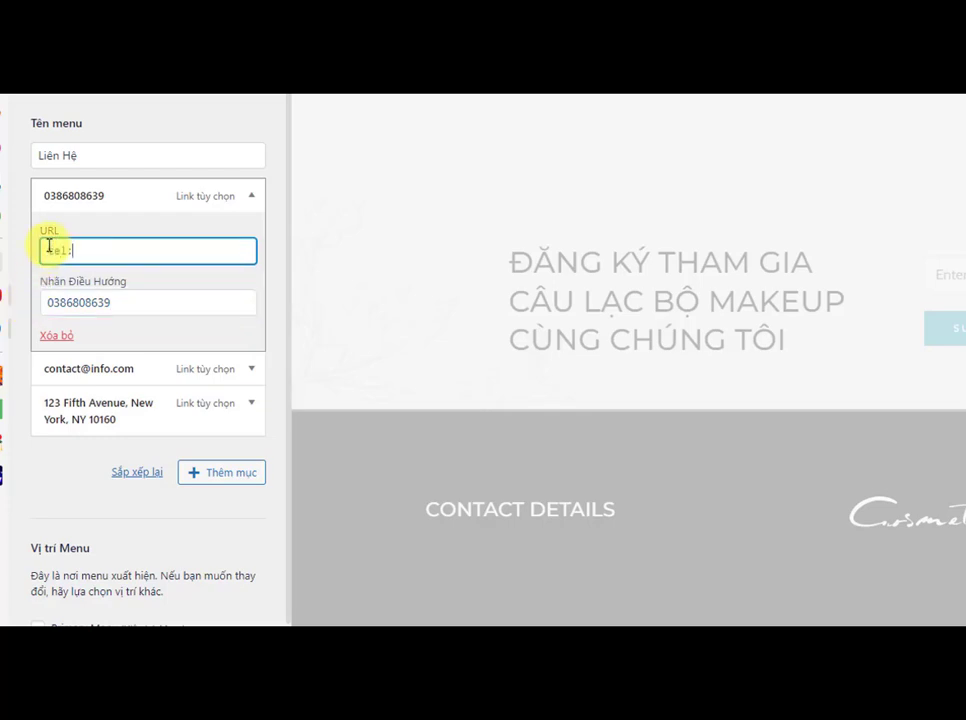
pyautogui.write('tel:')
pyautogui.moveTo(86, 254); pyautogui.dragTo(52, 252)
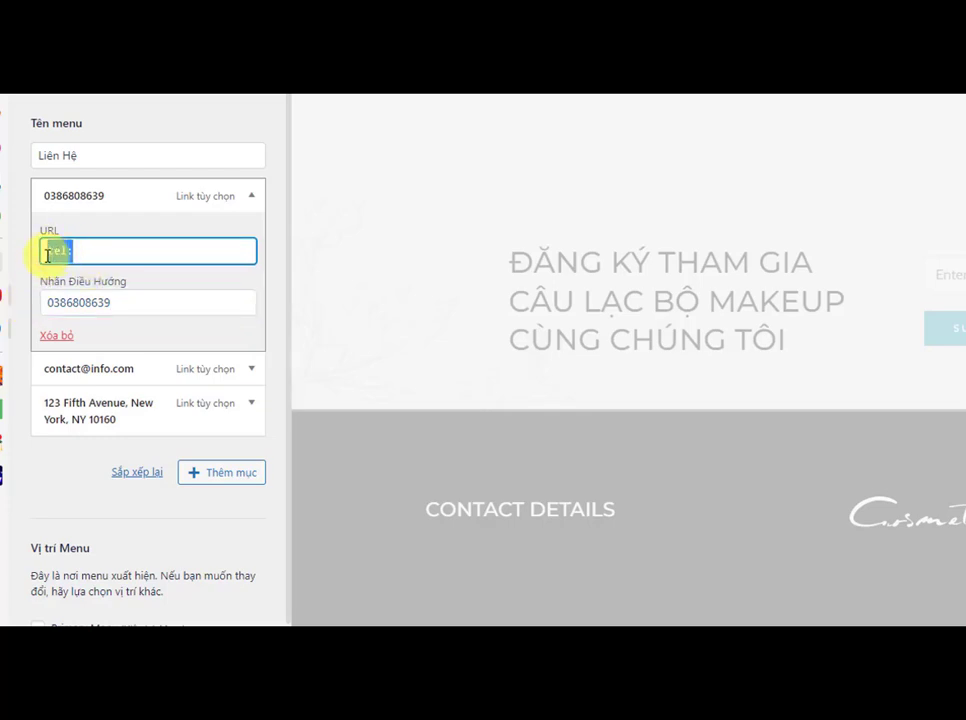
pyautogui.moveTo(112, 306); pyautogui.dragTo(48, 308)
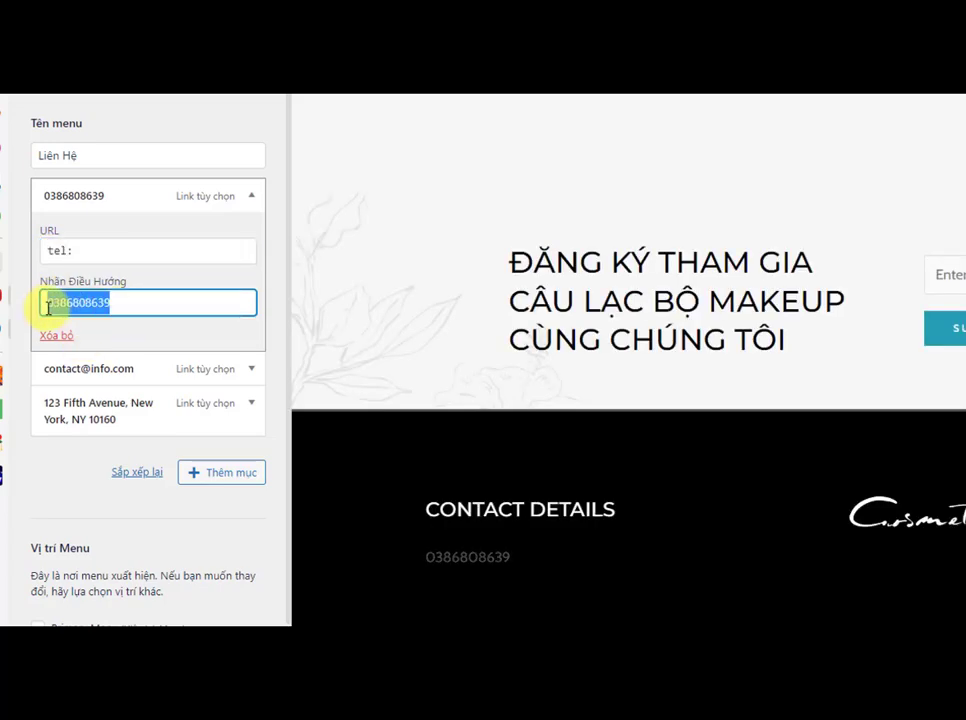
pyautogui.rightClick(72, 301)
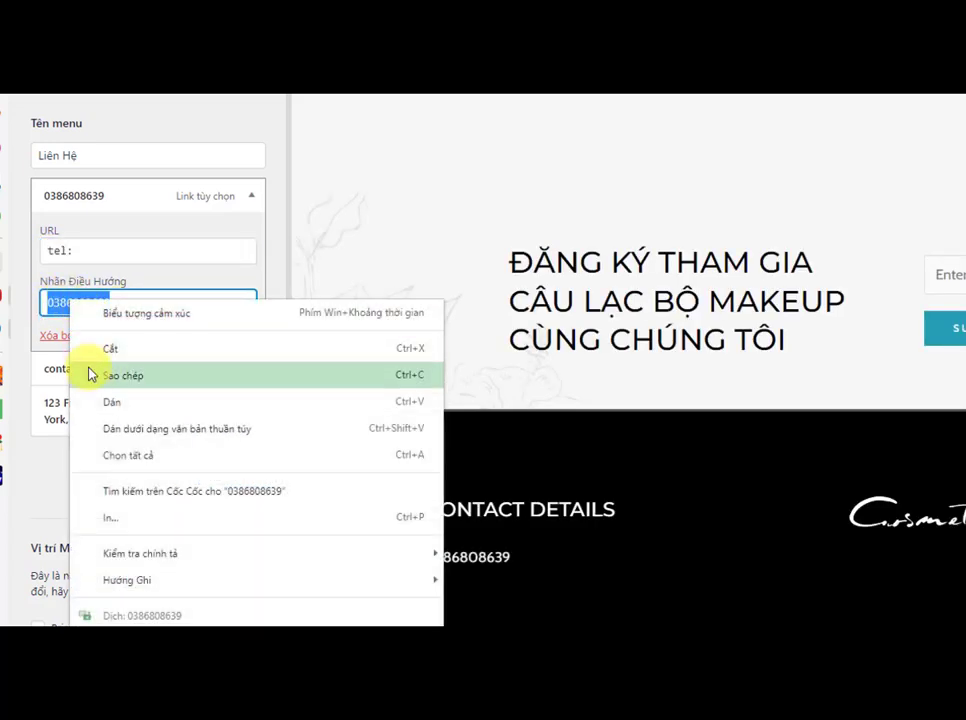
pyautogui.click(90, 373)
pyautogui.click(83, 255)
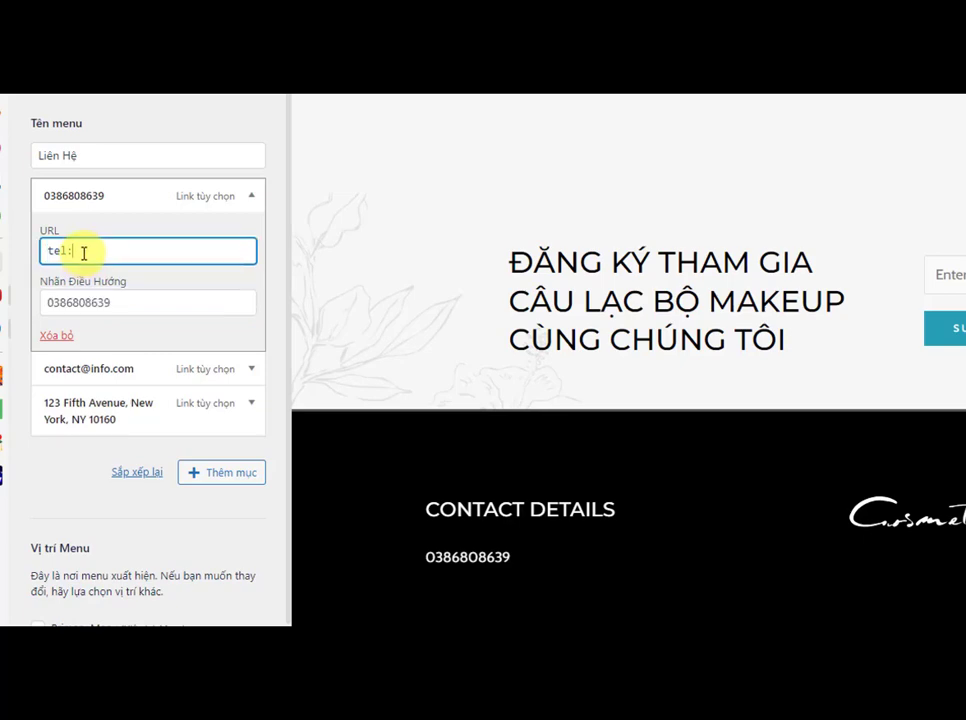
pyautogui.rightClick(82, 254)
pyautogui.click(102, 415)
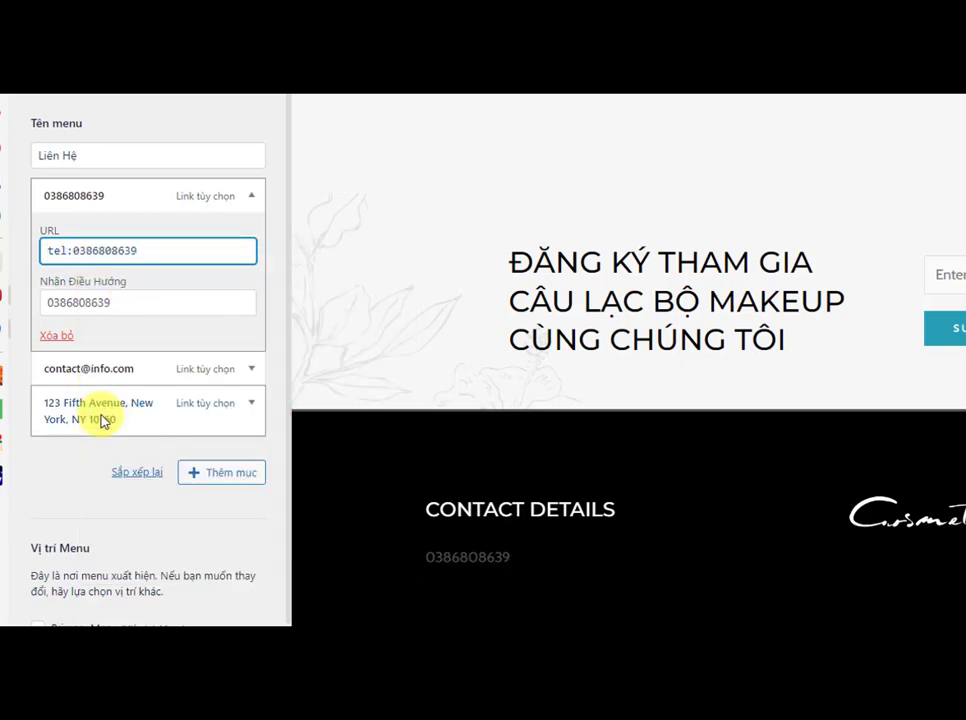
pyautogui.click(251, 197)
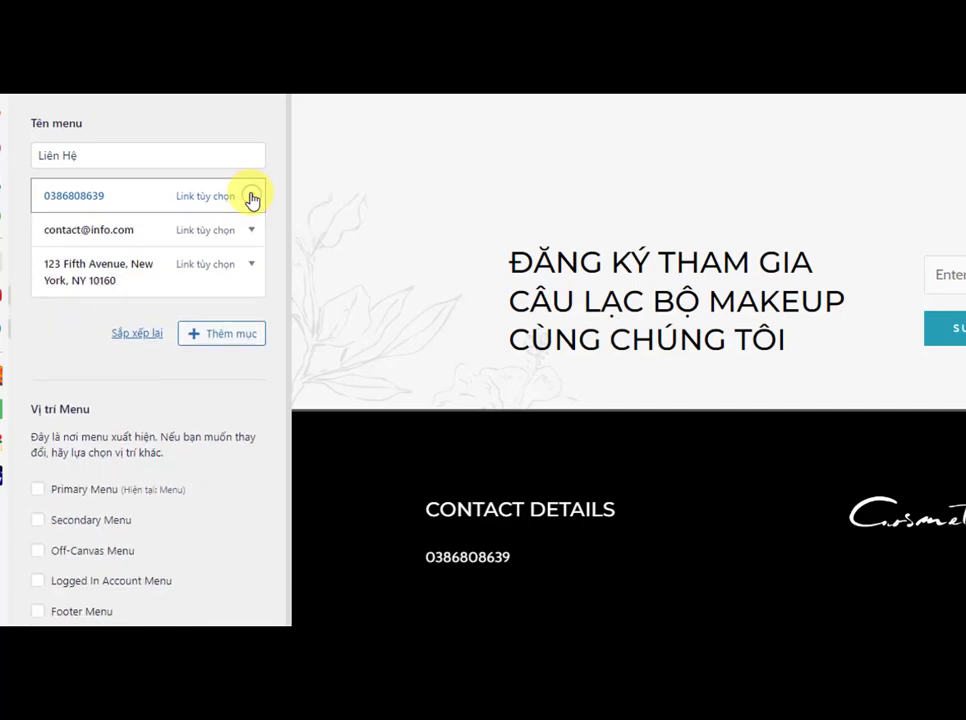
# Step: Replace the e-mail item's navigation label with the store's contact e-mail address
pyautogui.click(251, 231)
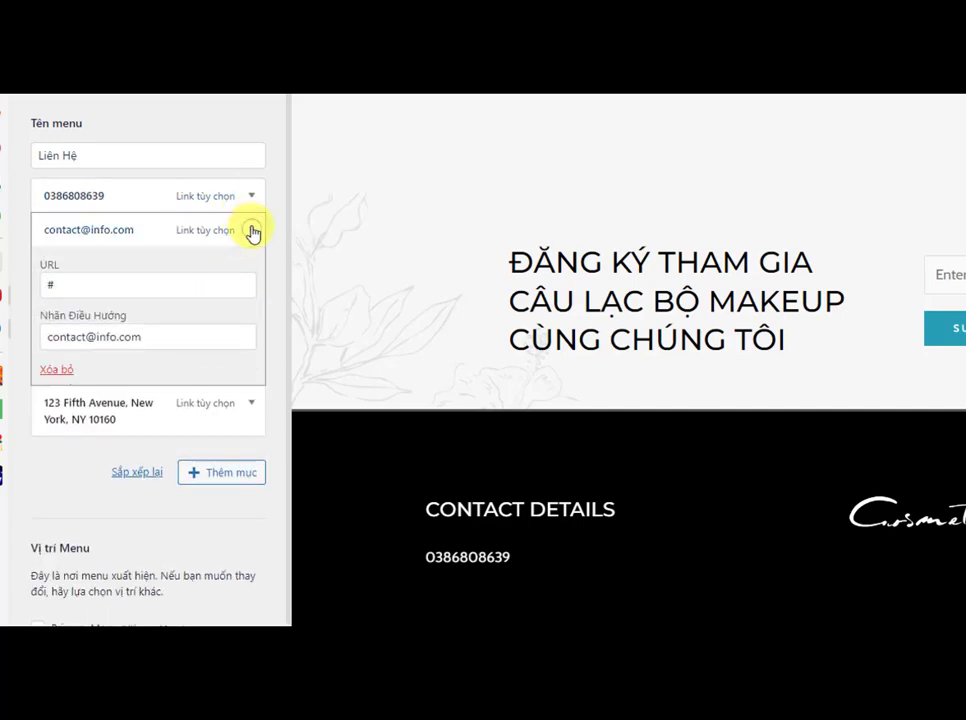
pyautogui.click(158, 337)
pyautogui.moveTo(158, 337); pyautogui.dragTo(44, 341)
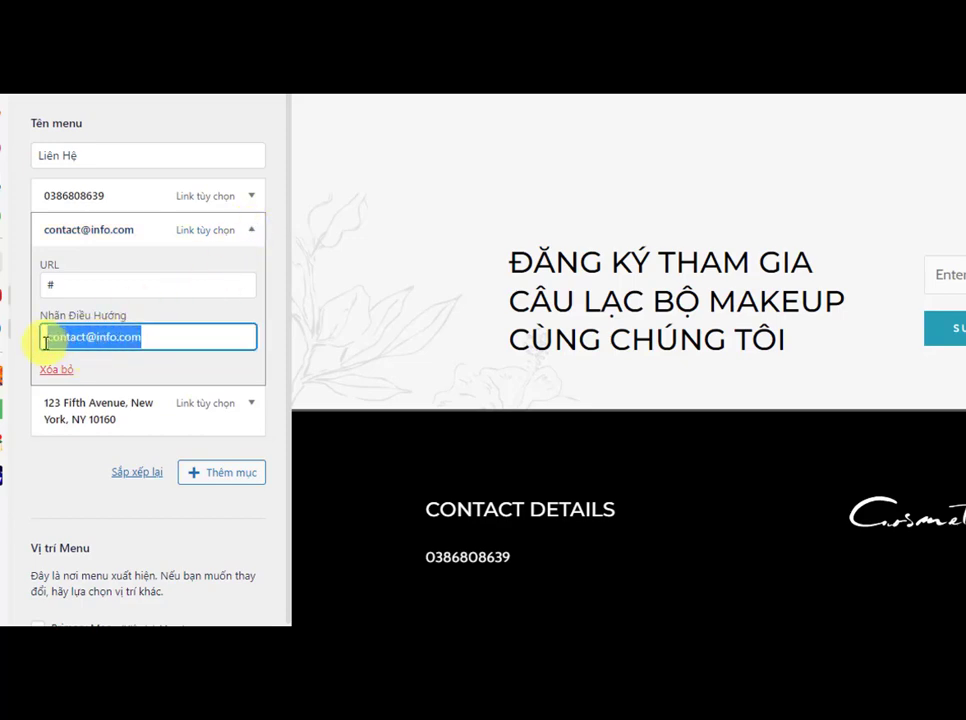
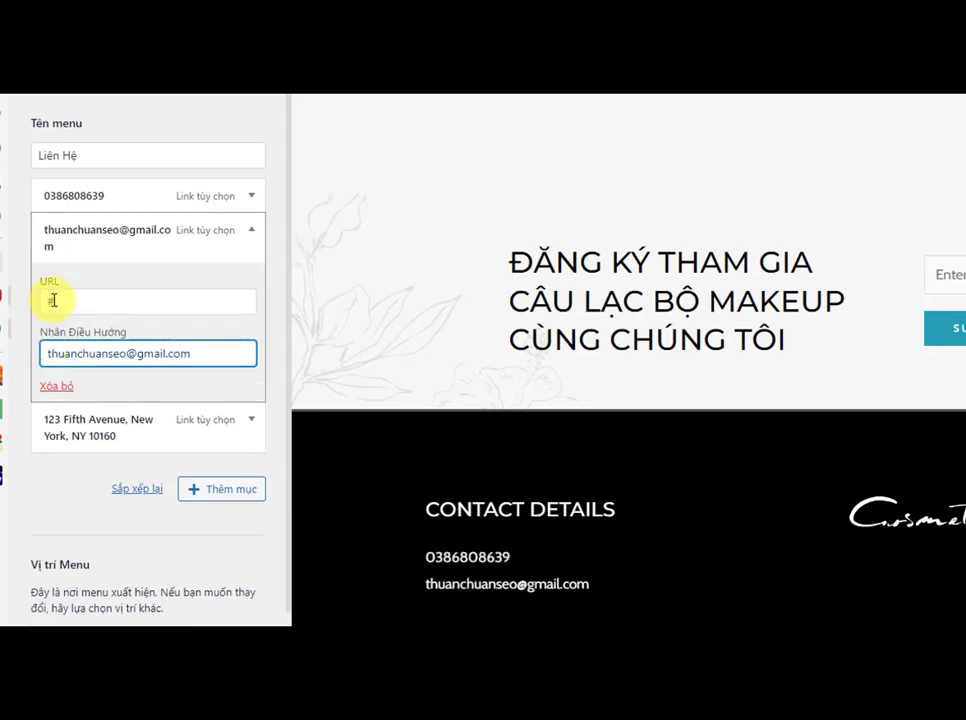
# Step: Set the e-mail item's URL to mailto: followed by that e-mail address, then collapse the item
pyautogui.doubleClick(47, 300)
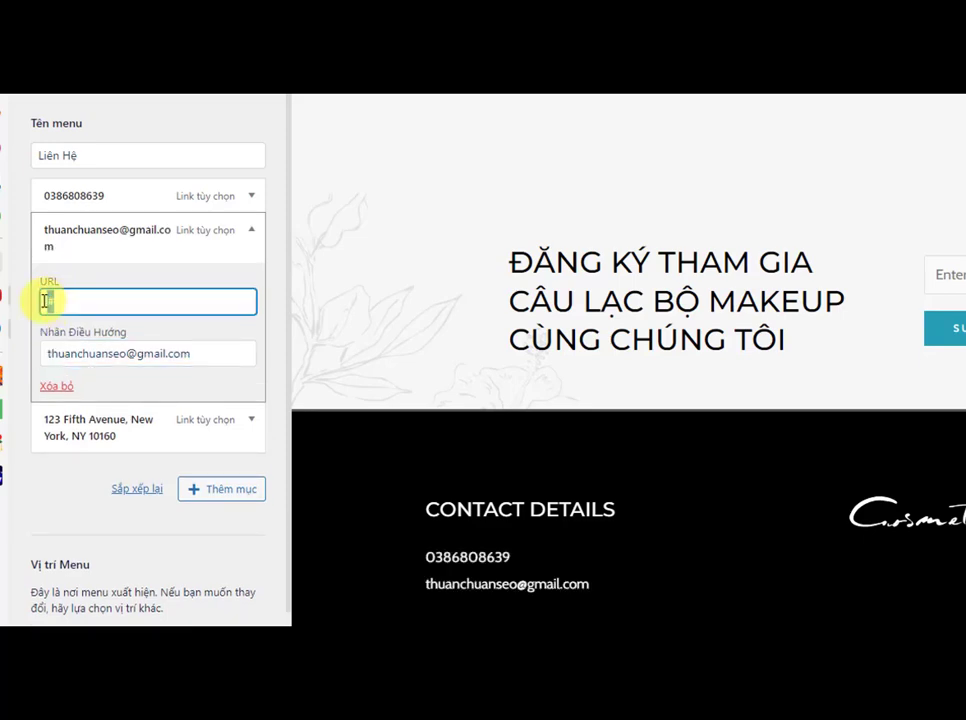
pyautogui.write('mailto:')
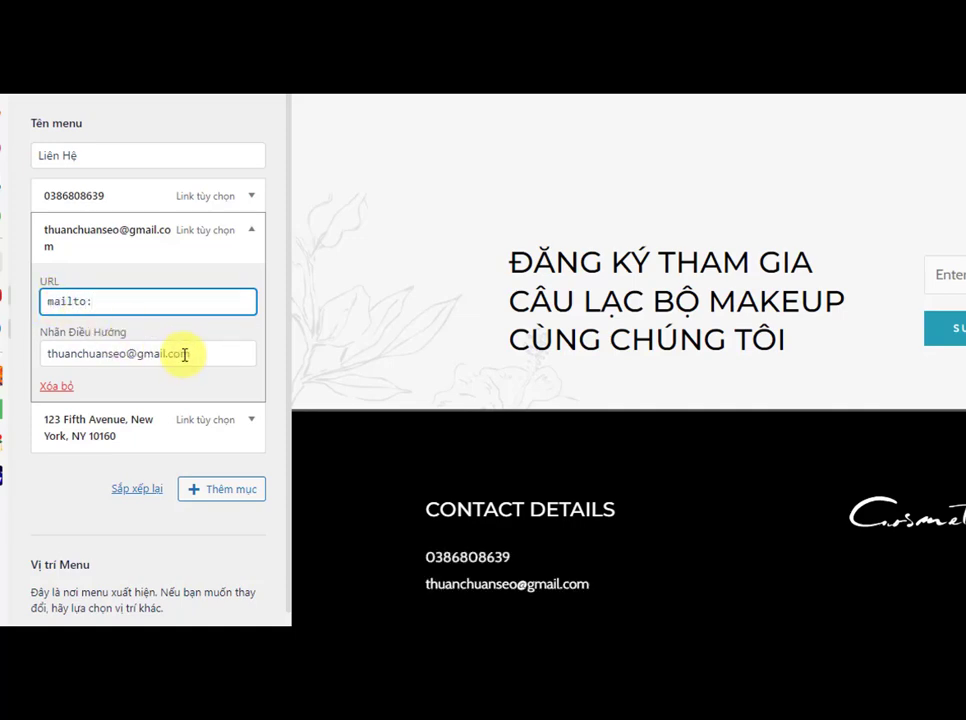
pyautogui.moveTo(190, 352); pyautogui.dragTo(52, 352)
pyautogui.rightClick(52, 355)
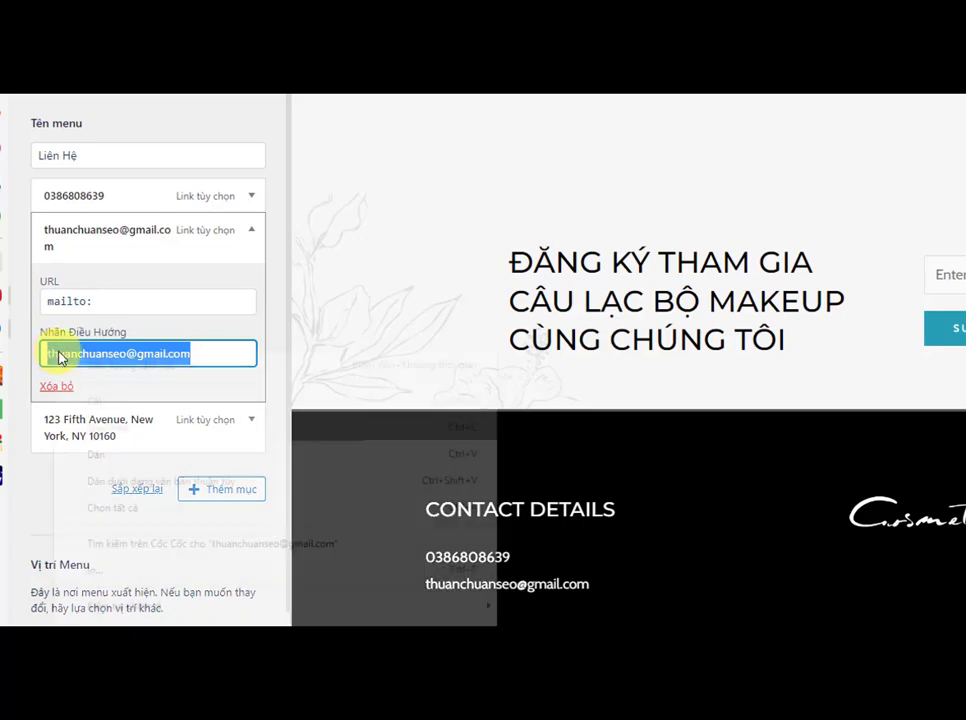
pyautogui.click(95, 428)
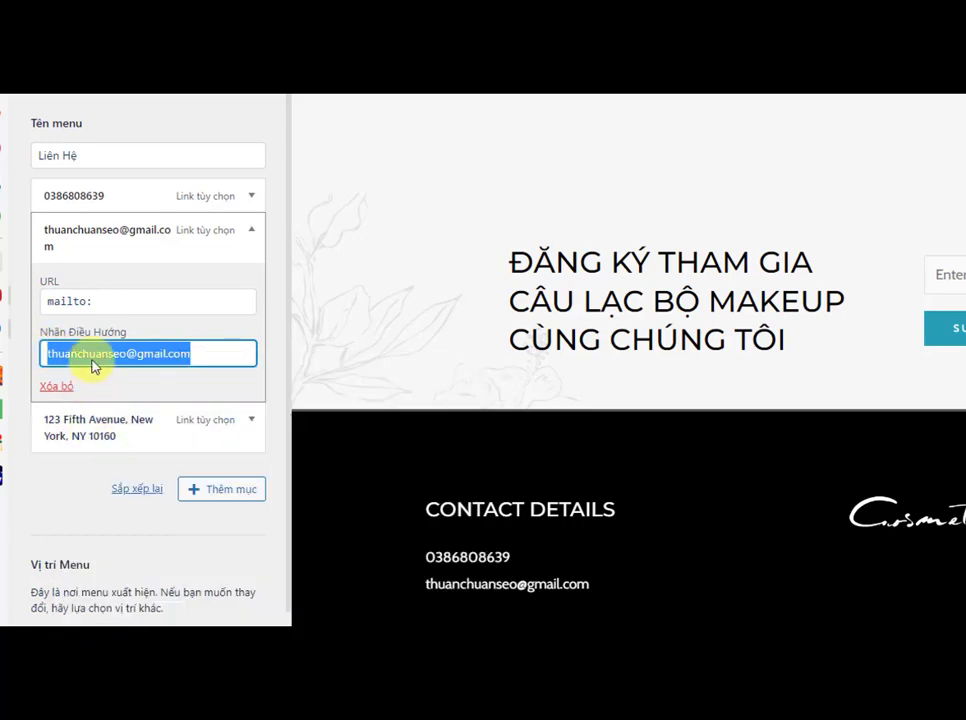
pyautogui.click(111, 301)
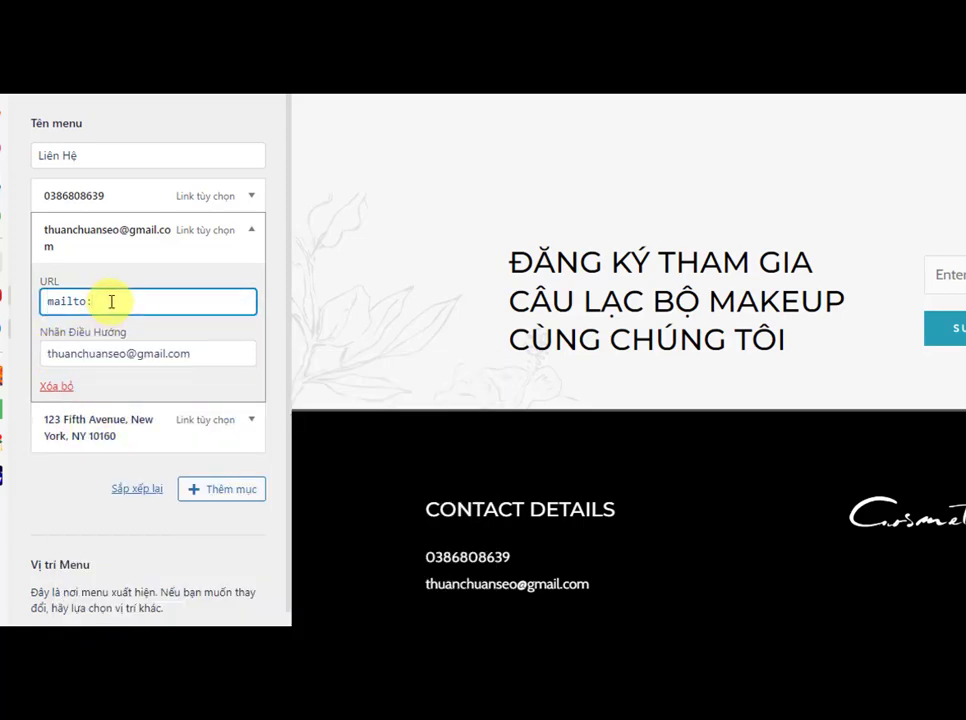
pyautogui.hotkey('ctrl', 'v')
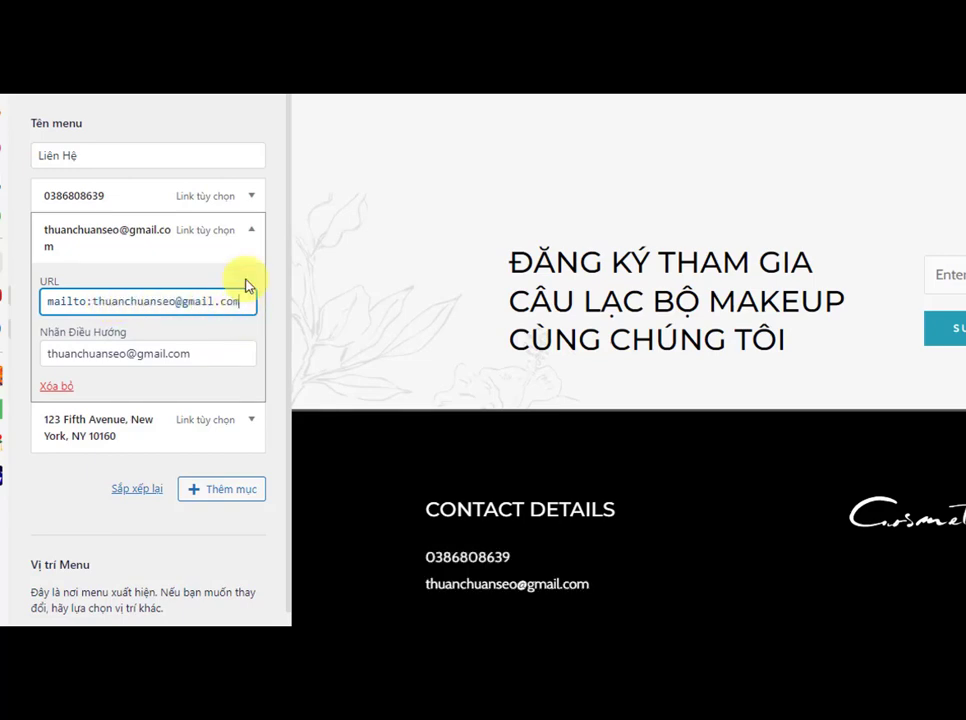
pyautogui.click(251, 230)
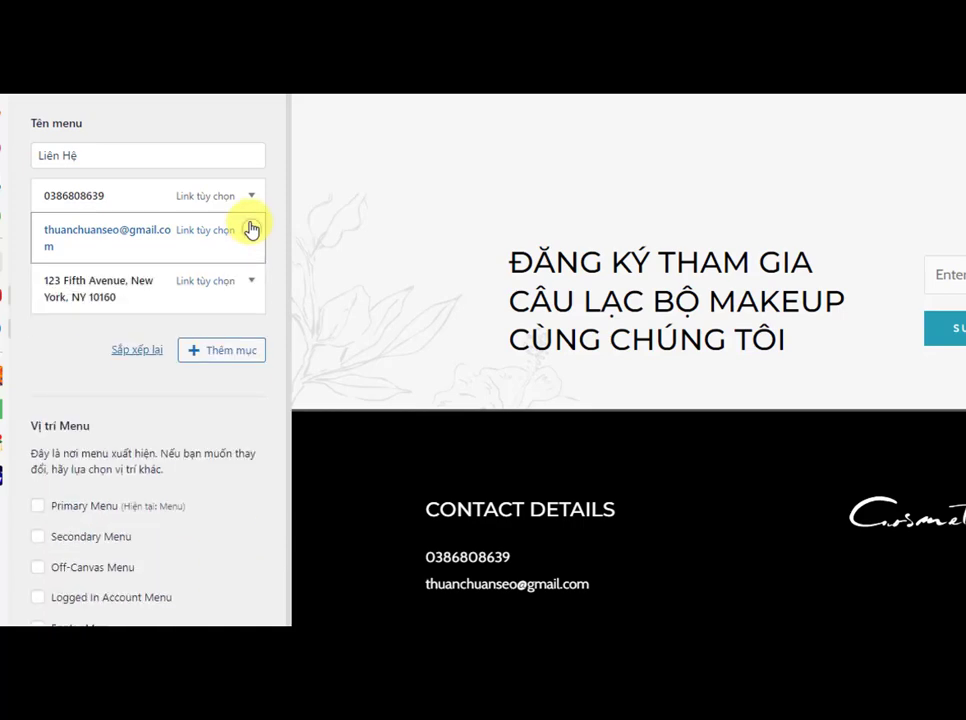
# Step: Replace the address item's navigation label with the store's street address in Hóc Môn, Thành Phố Hồ Chí Minh
pyautogui.click(251, 282)
pyautogui.moveTo(50, 410); pyautogui.dragTo(274, 410)
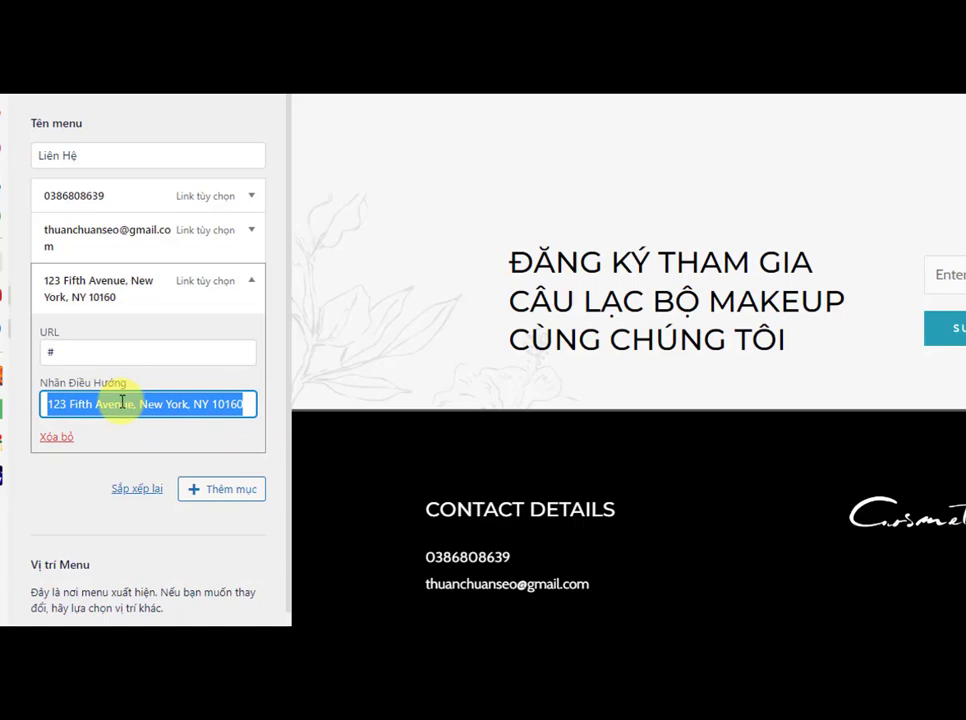
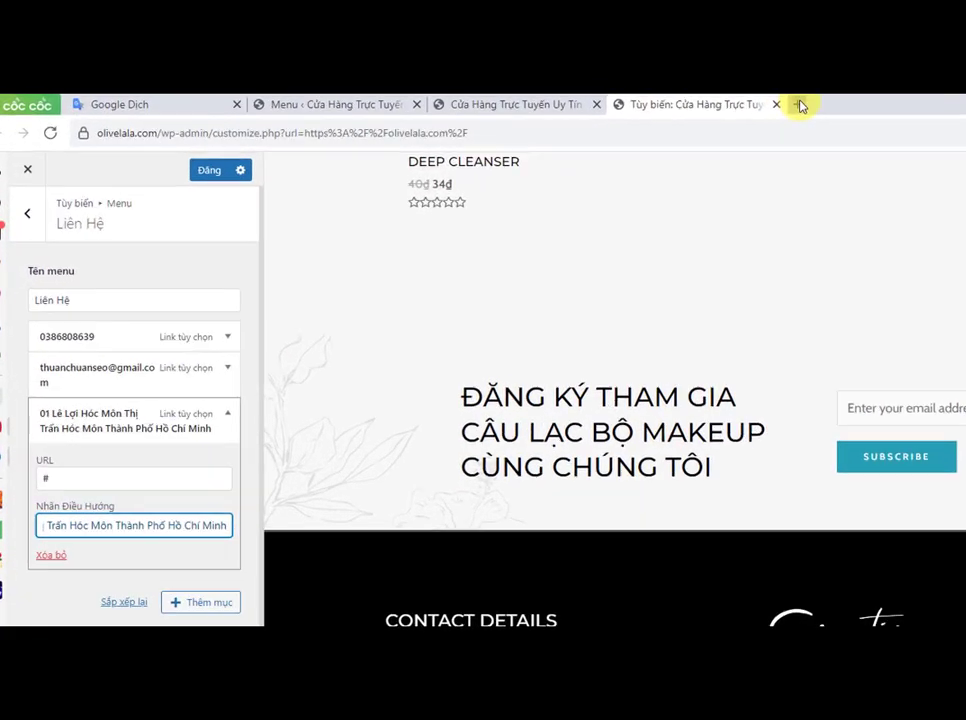
# Step: Open Google Maps in a new tab and look up the Thiết Kế Website Thuận Chuẩn SEO location
pyautogui.click(800, 104)
pyautogui.write('map')
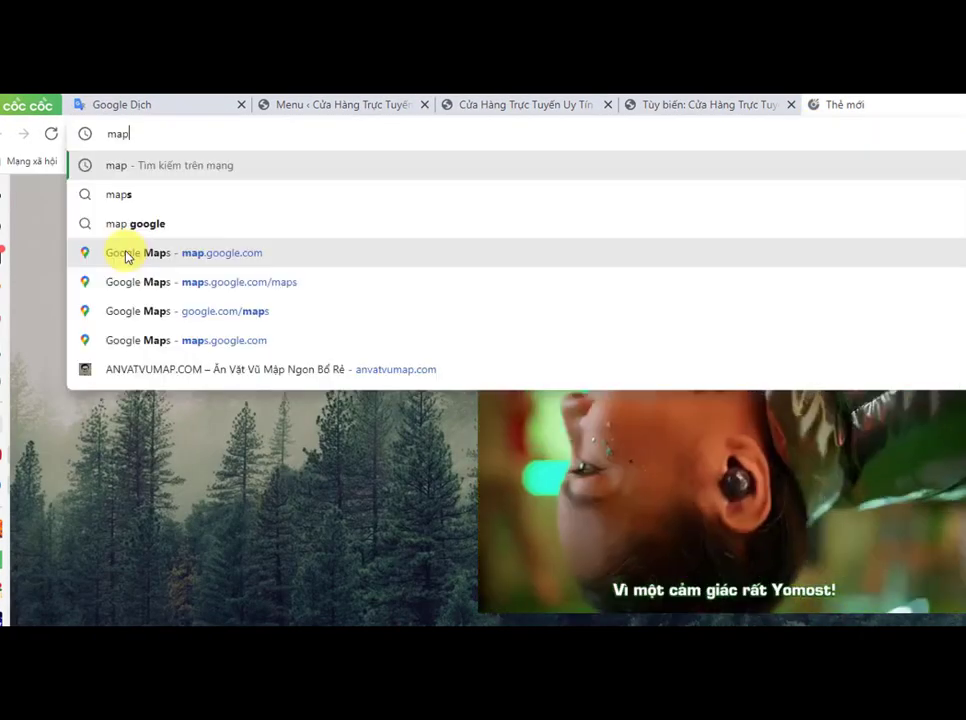
pyautogui.click(125, 253)
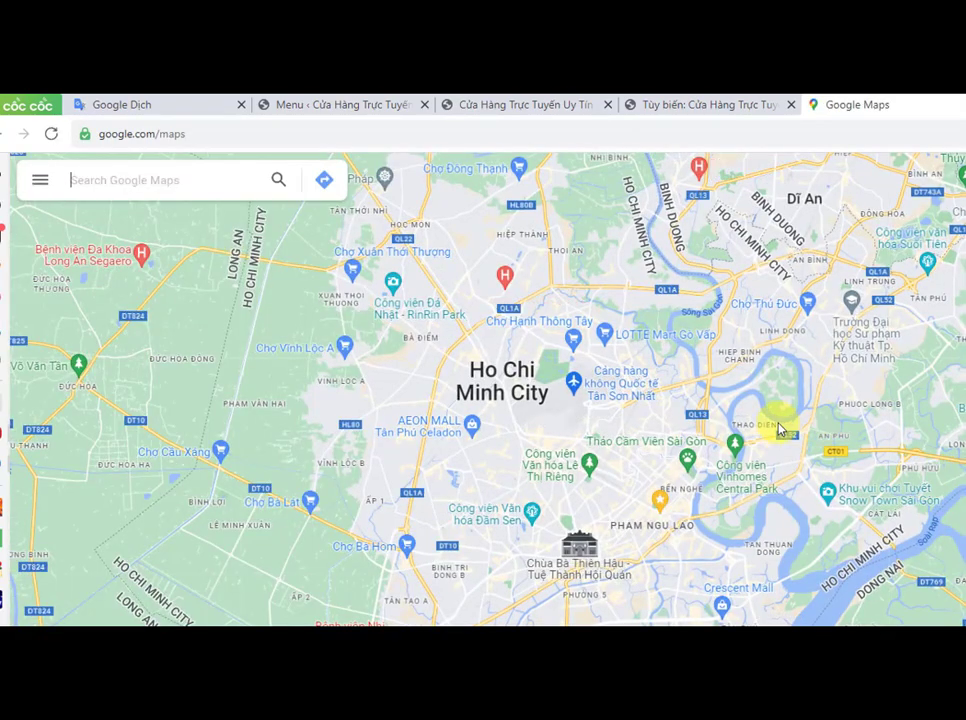
pyautogui.click(205, 188)
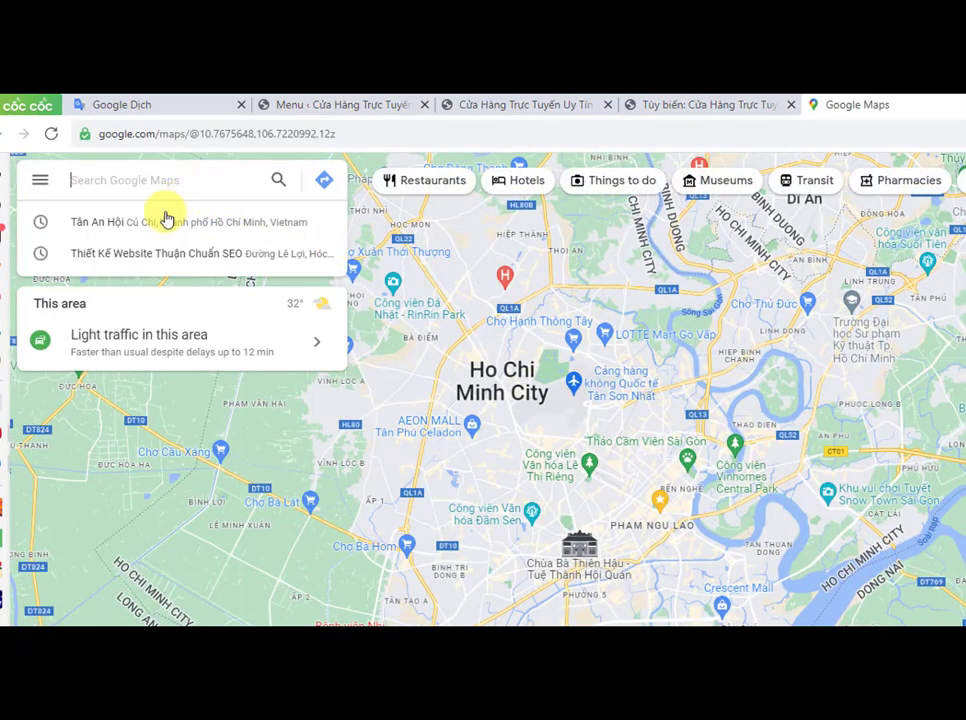
pyautogui.click(203, 252)
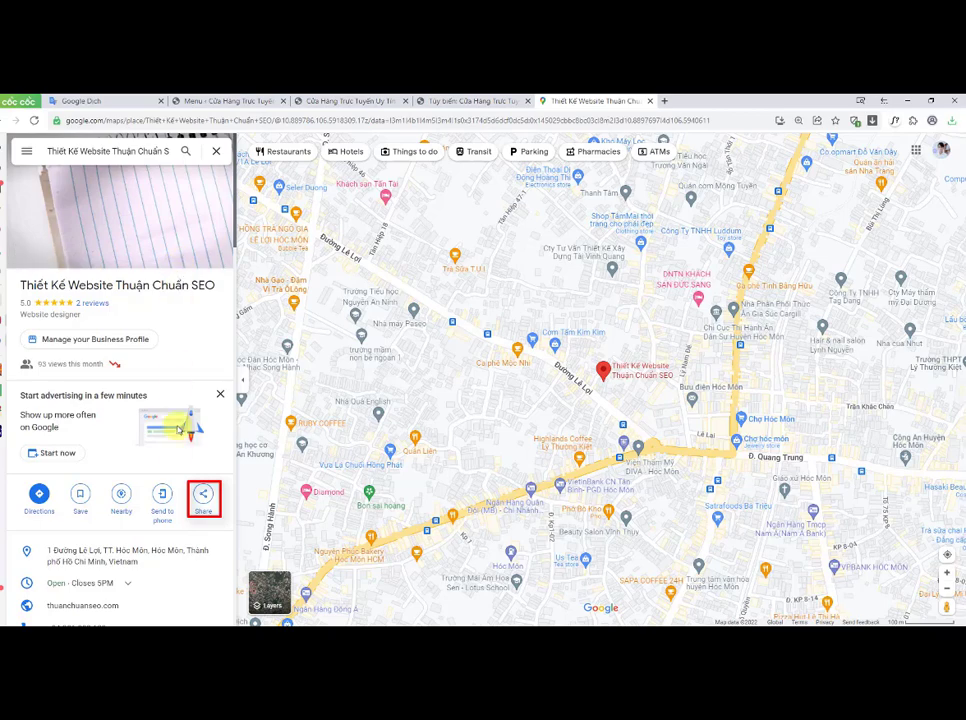
# Step: Copy the location's share link, paste it as the address item's URL, and publish the changes
pyautogui.click(204, 498)
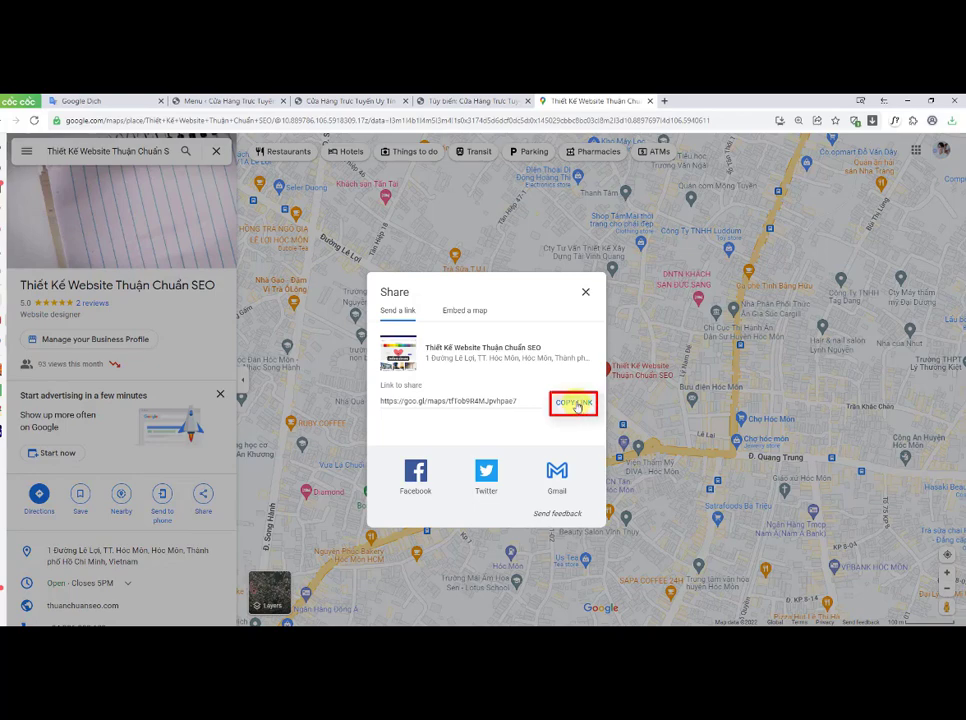
pyautogui.click(576, 406)
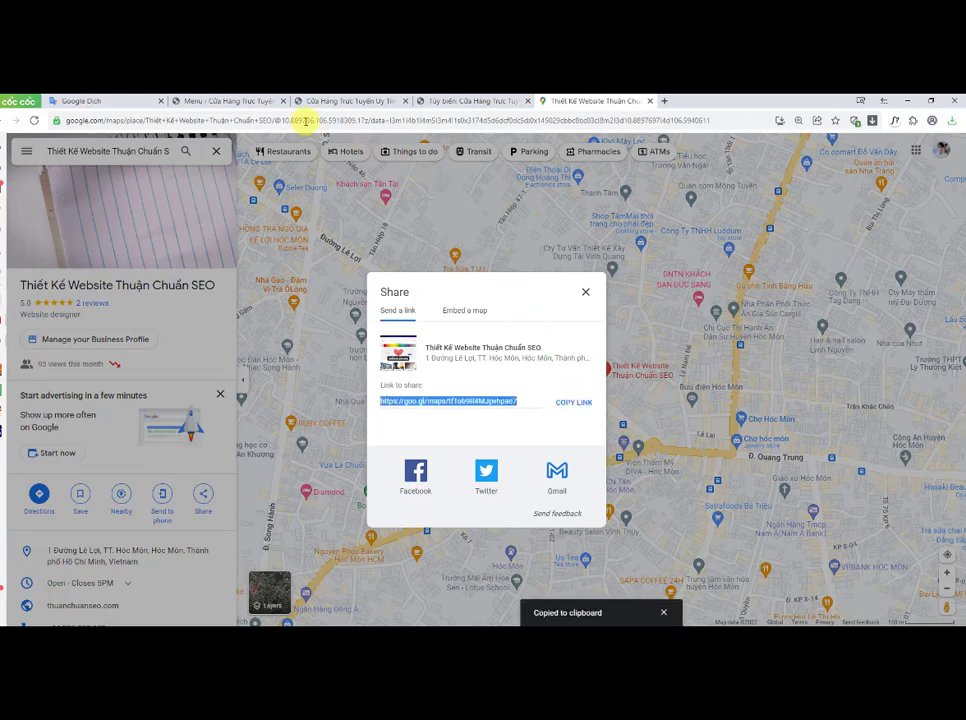
pyautogui.click(459, 104)
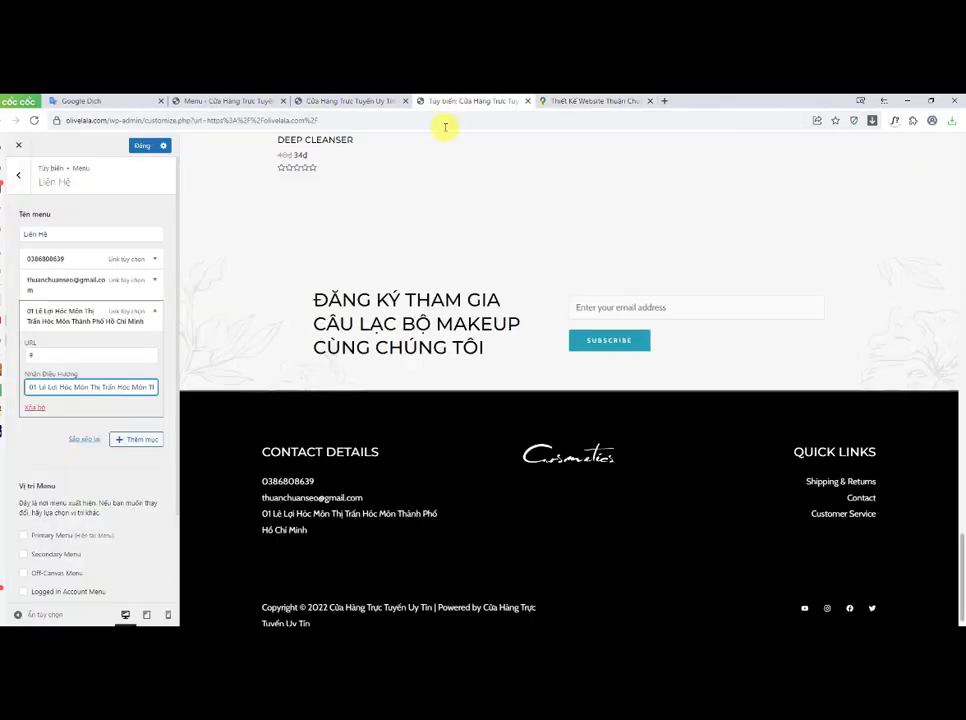
pyautogui.click(32, 355)
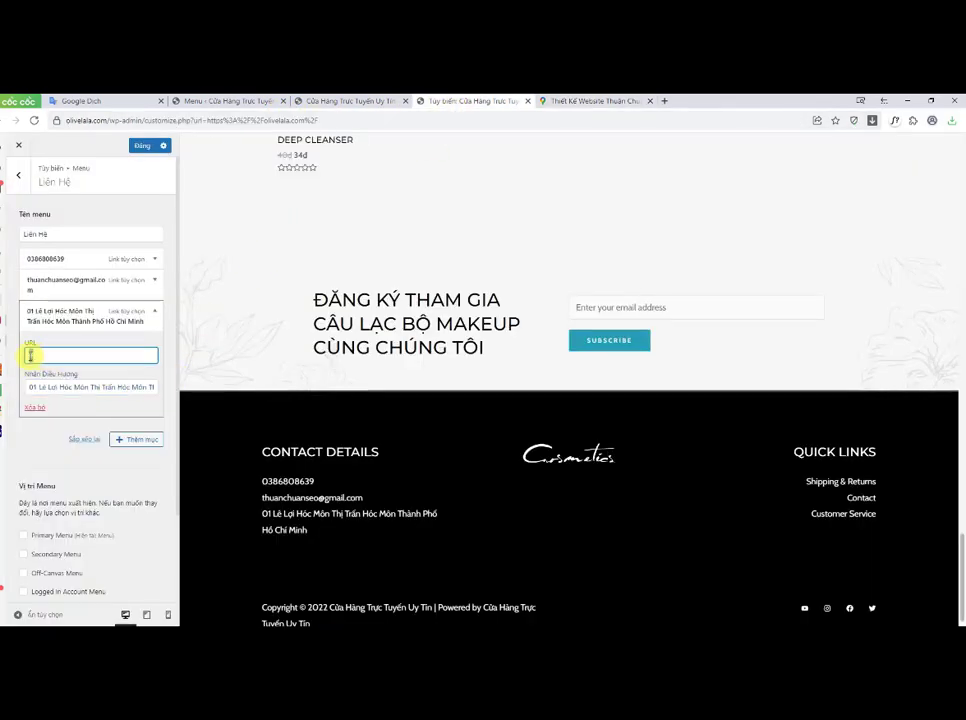
pyautogui.rightClick(30, 355)
pyautogui.click(69, 425)
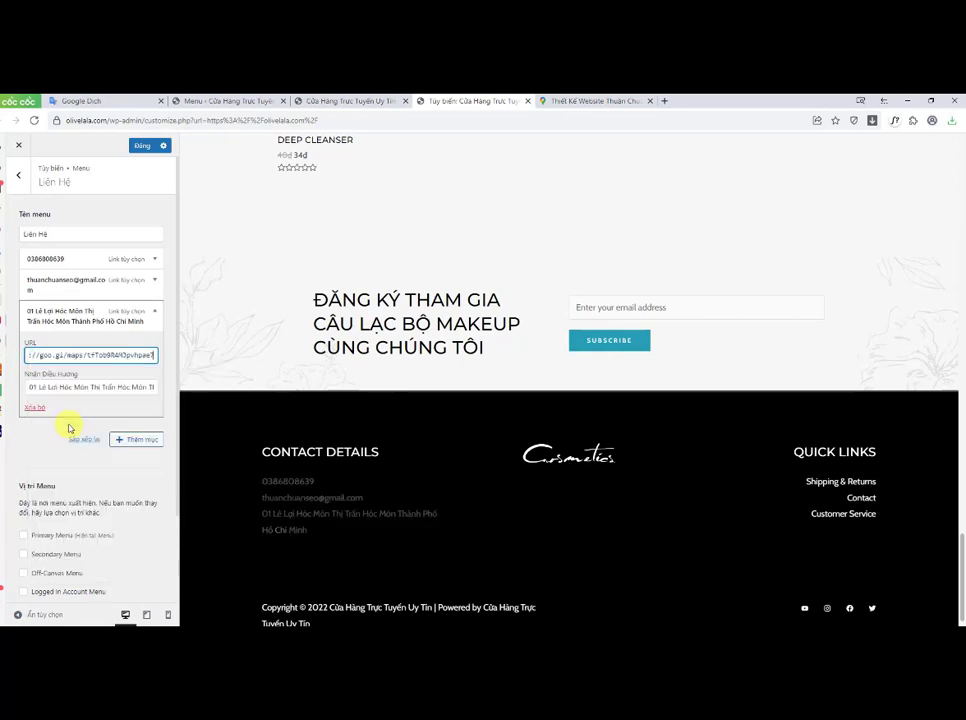
pyautogui.click(139, 147)
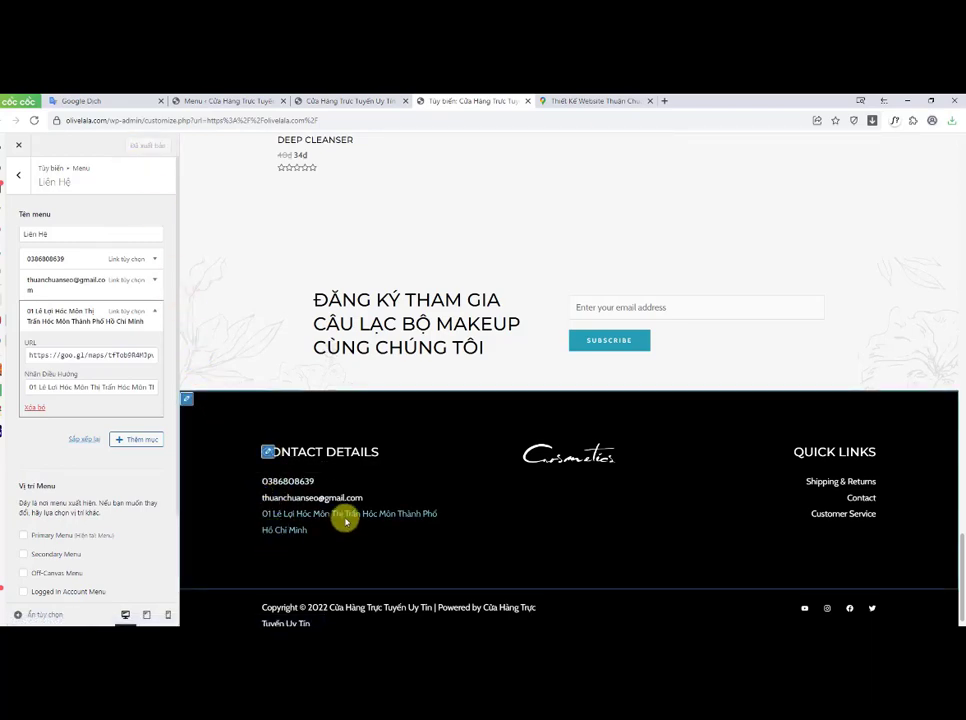
# Step: Open the footer's Quick Links menu and rename it Liên Kết
pyautogui.moveTo(372, 452); pyautogui.dragTo(271, 446)
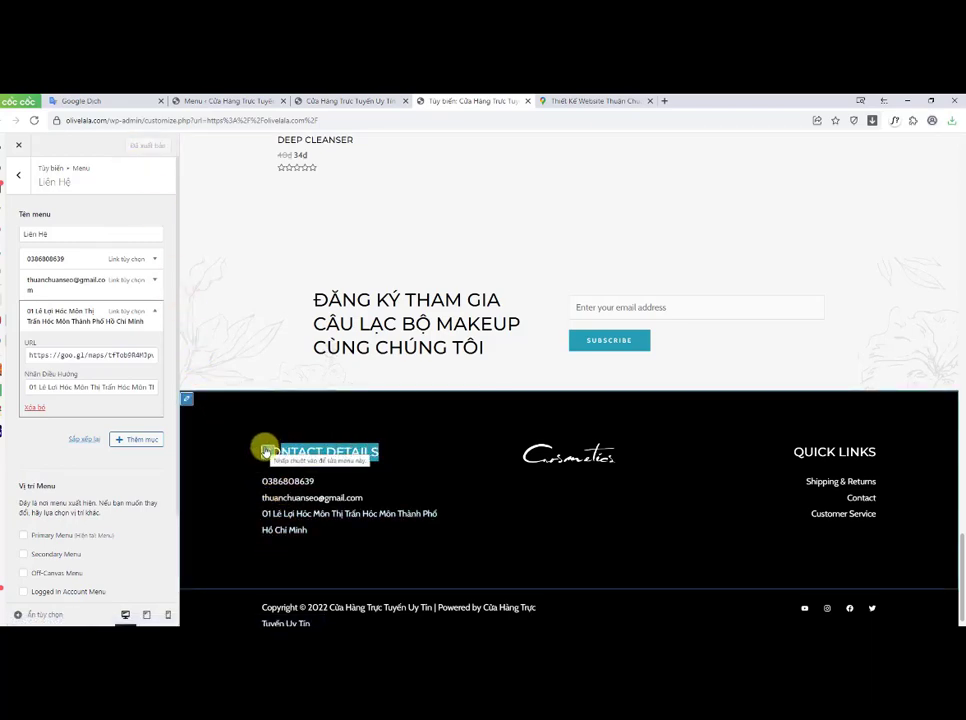
pyautogui.click(266, 451)
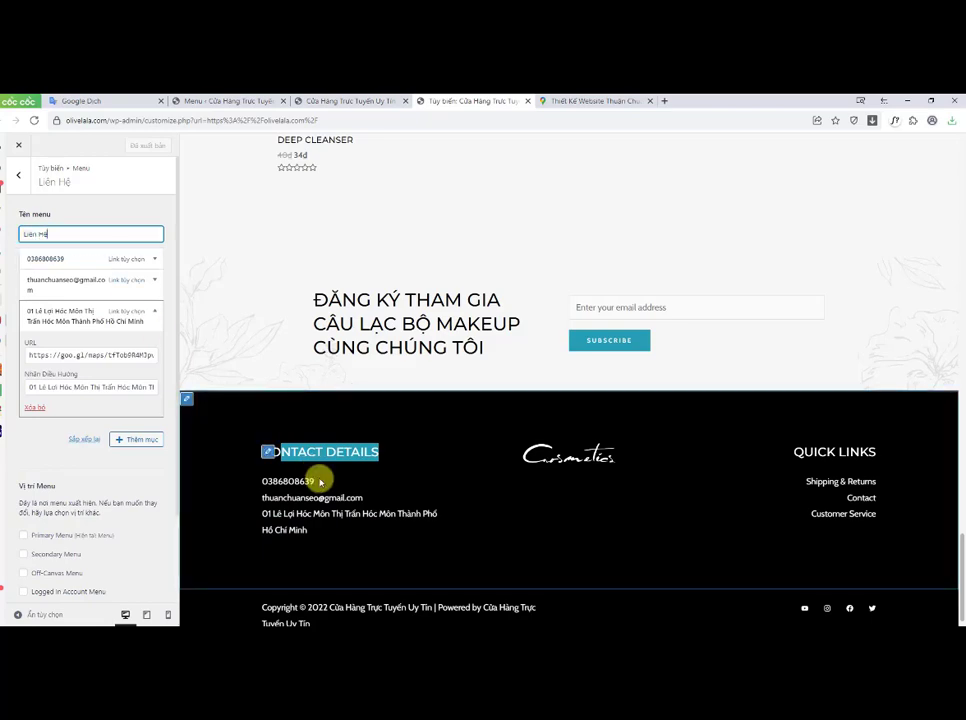
pyautogui.click(881, 451)
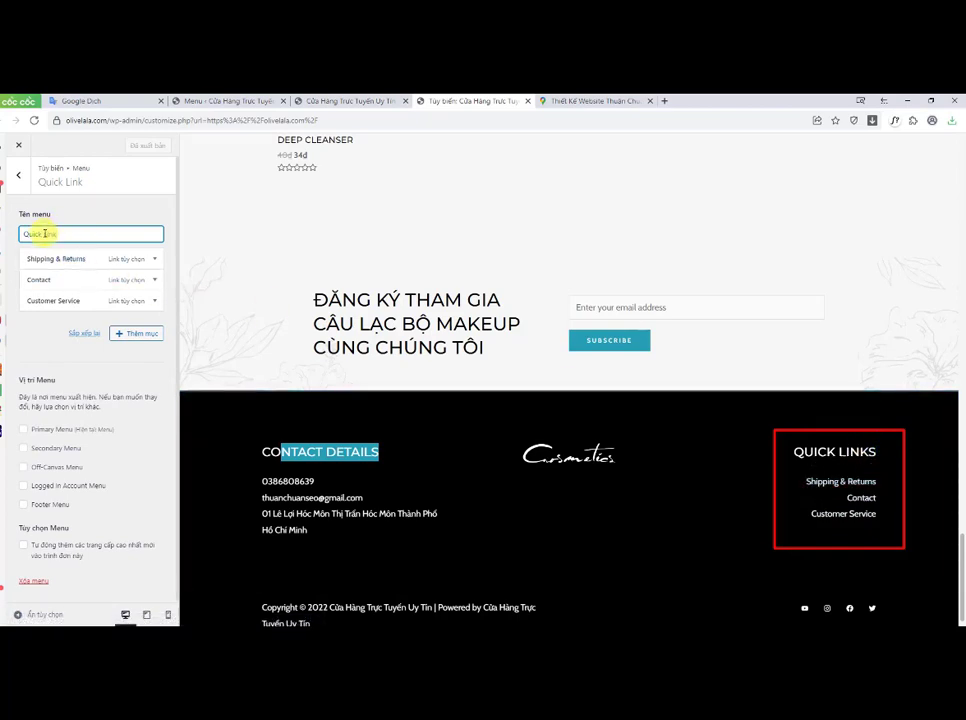
pyautogui.moveTo(26, 233); pyautogui.dragTo(90, 233)
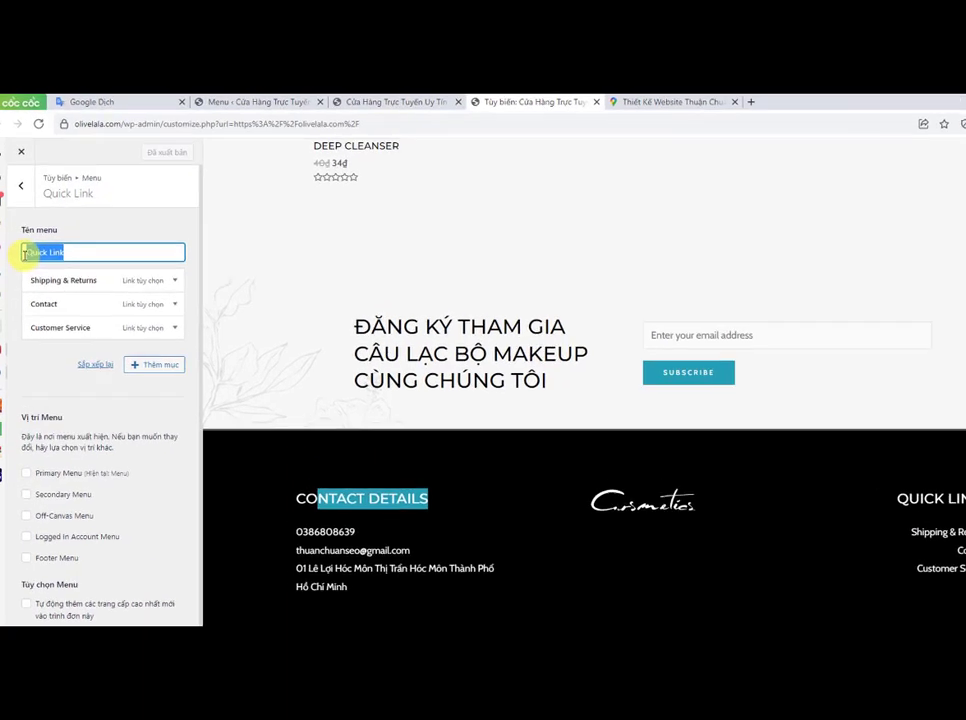
pyautogui.write('Lien Kê')
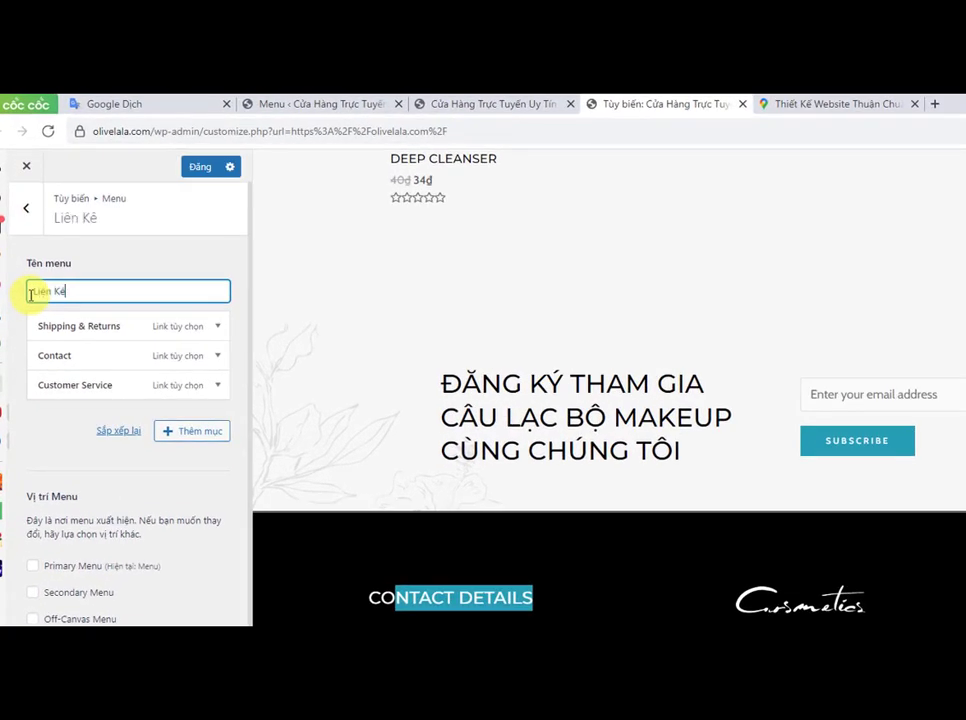
# Step: Change the Shipping & Returns item's navigation label to Giao Hàng và Hoàn Tiền
pyautogui.click(220, 327)
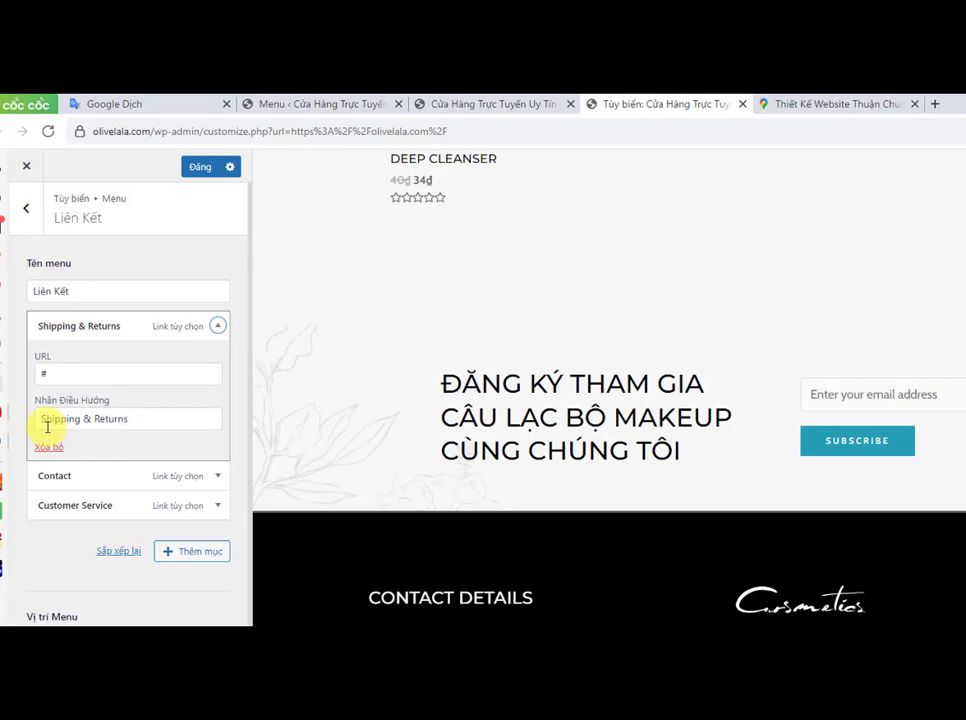
pyautogui.moveTo(136, 418); pyautogui.dragTo(44, 419)
pyautogui.write('Gia')
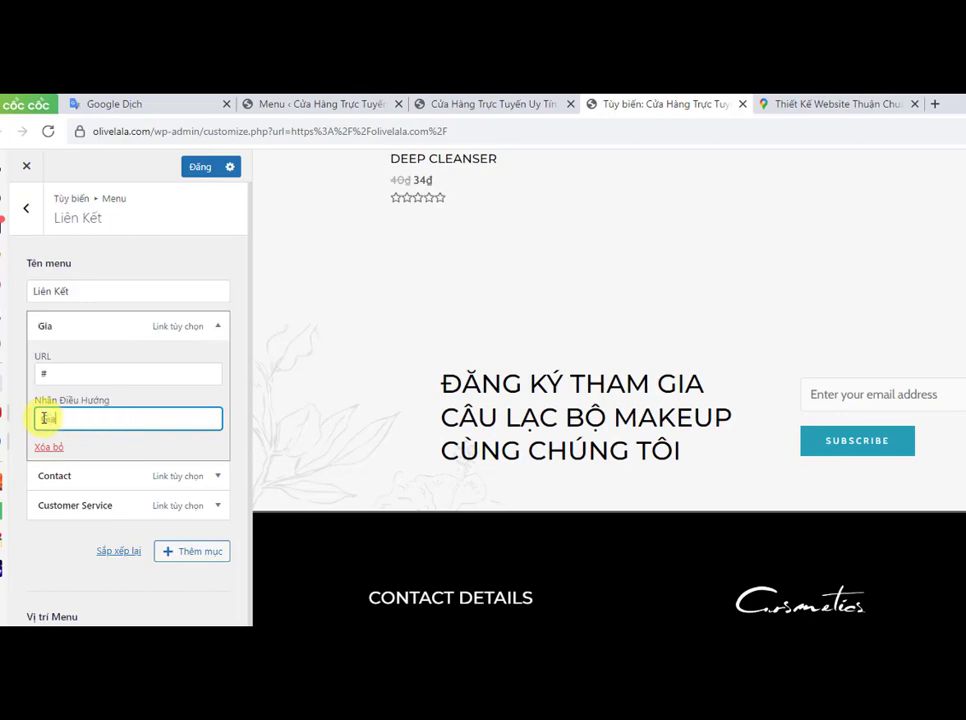
pyautogui.write('o Ha')
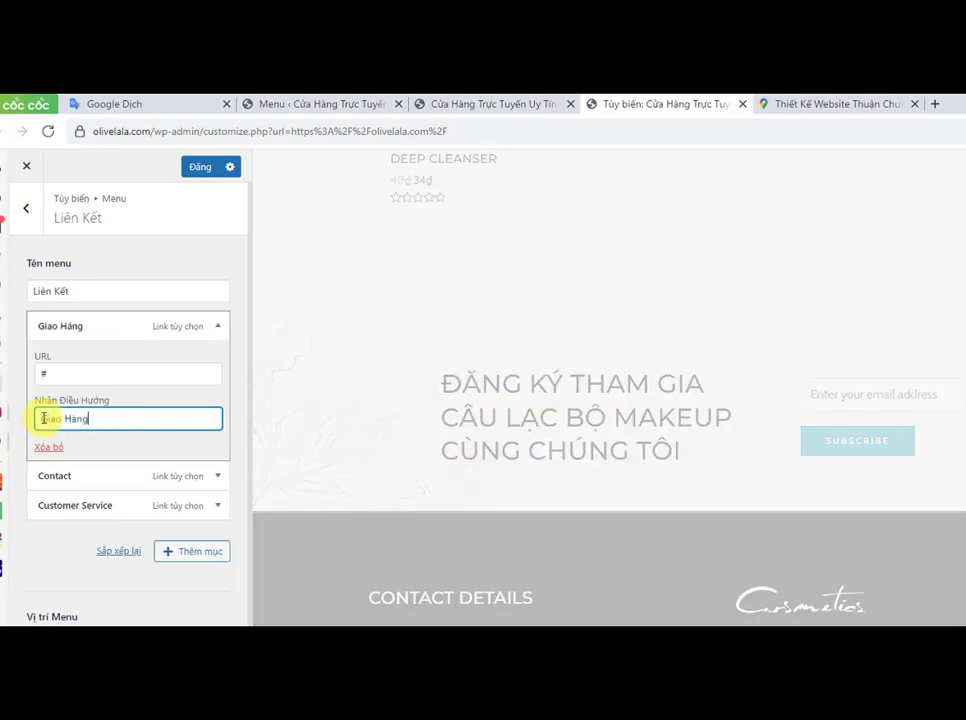
pyautogui.write('ng va')
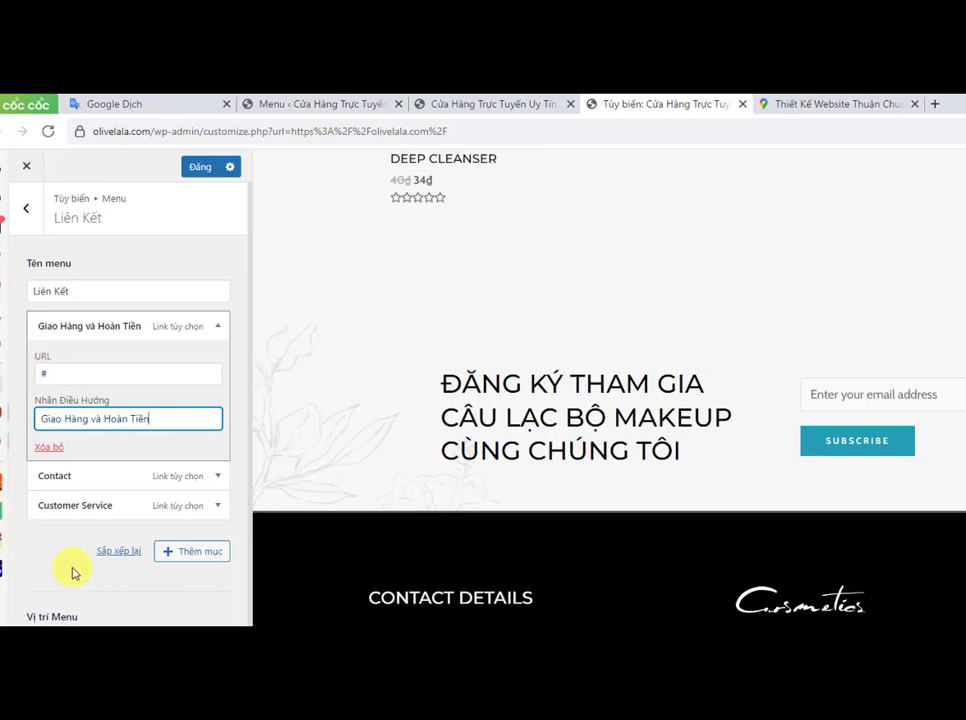
pyautogui.click(52, 374)
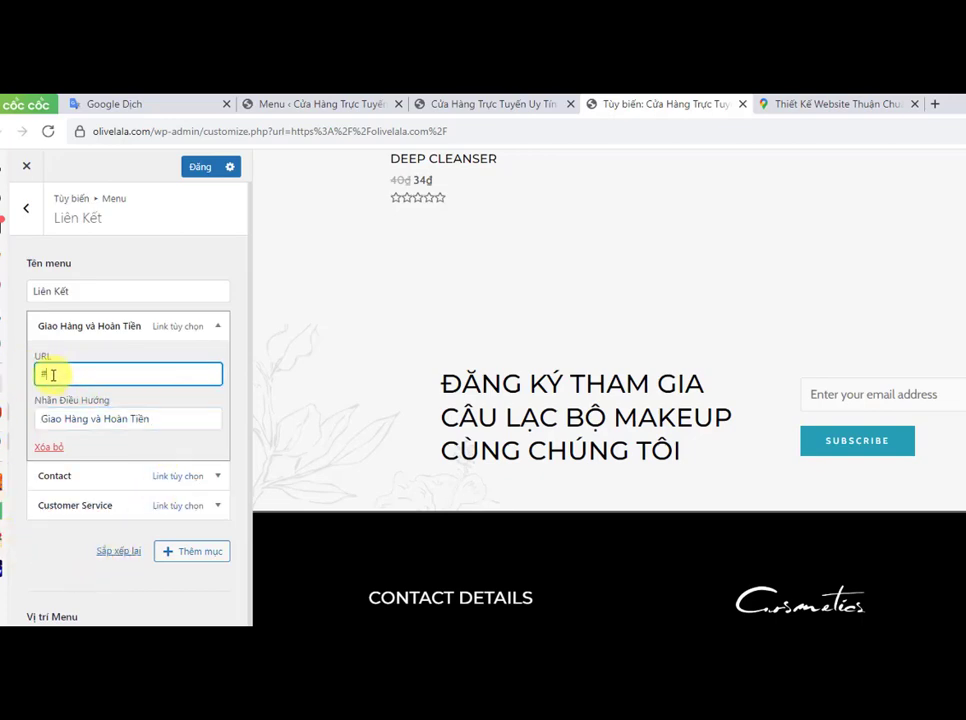
pyautogui.moveTo(53, 376); pyautogui.dragTo(42, 377)
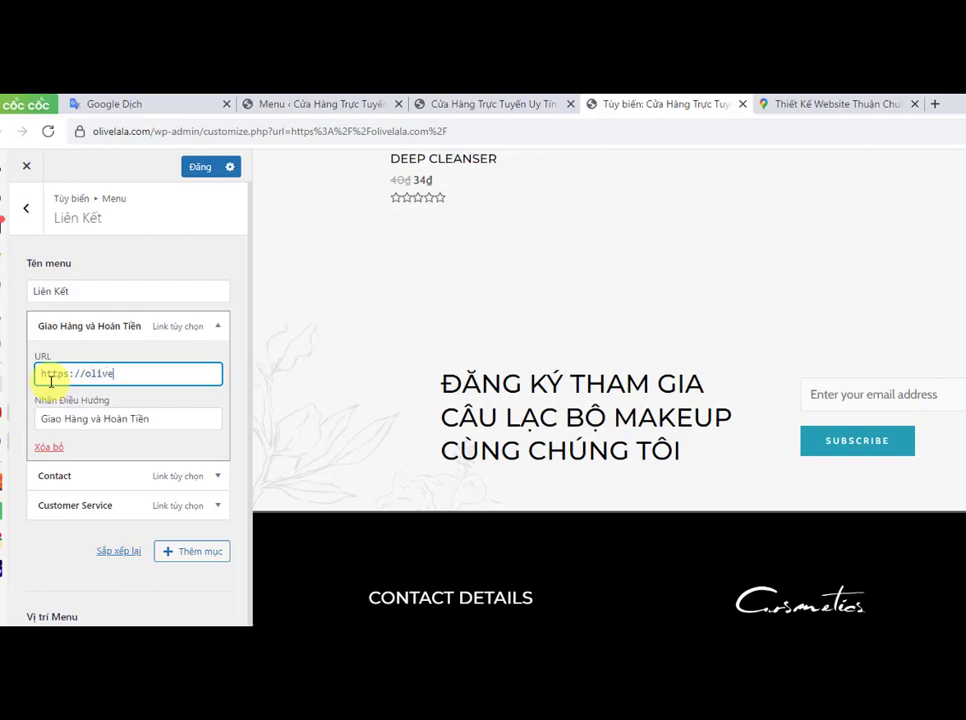
pyautogui.write('com/giao-hang')
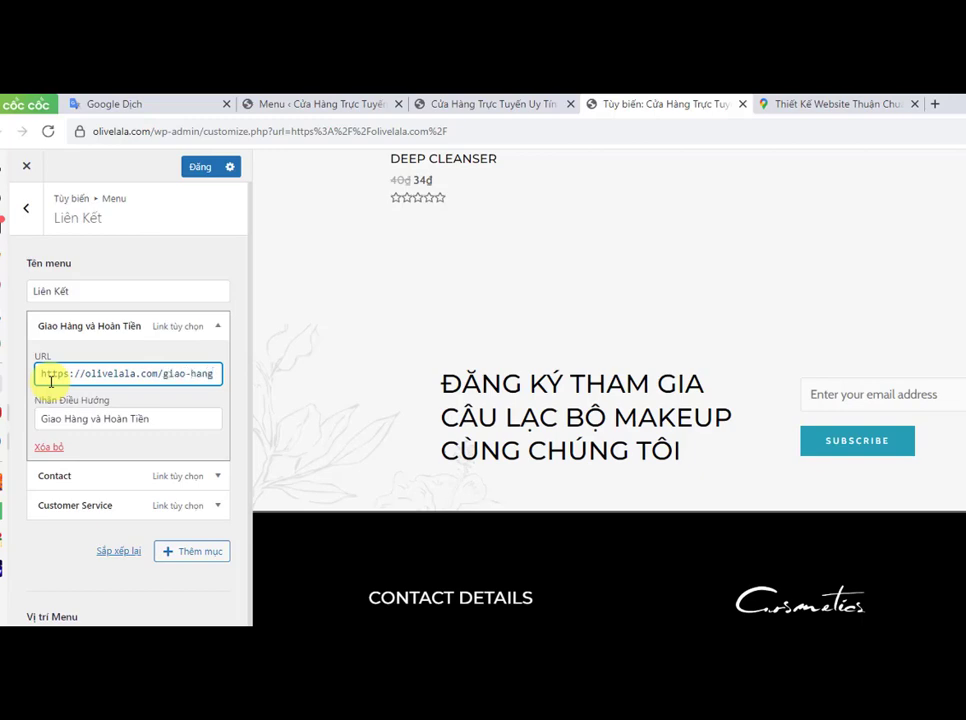
pyautogui.write('-và-h')
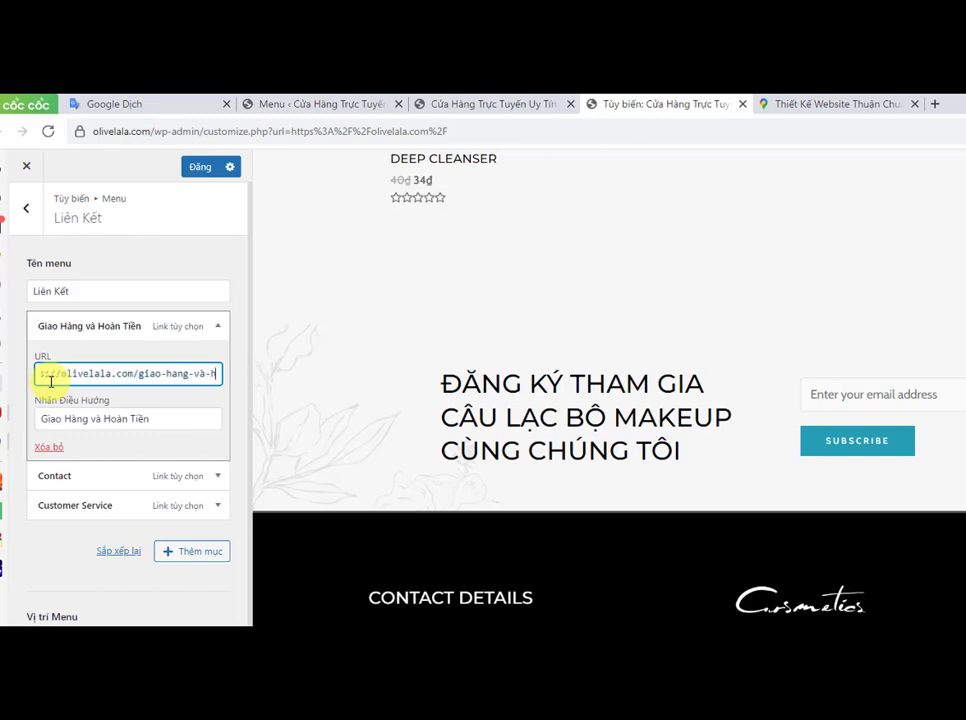
pyautogui.write('oantien')
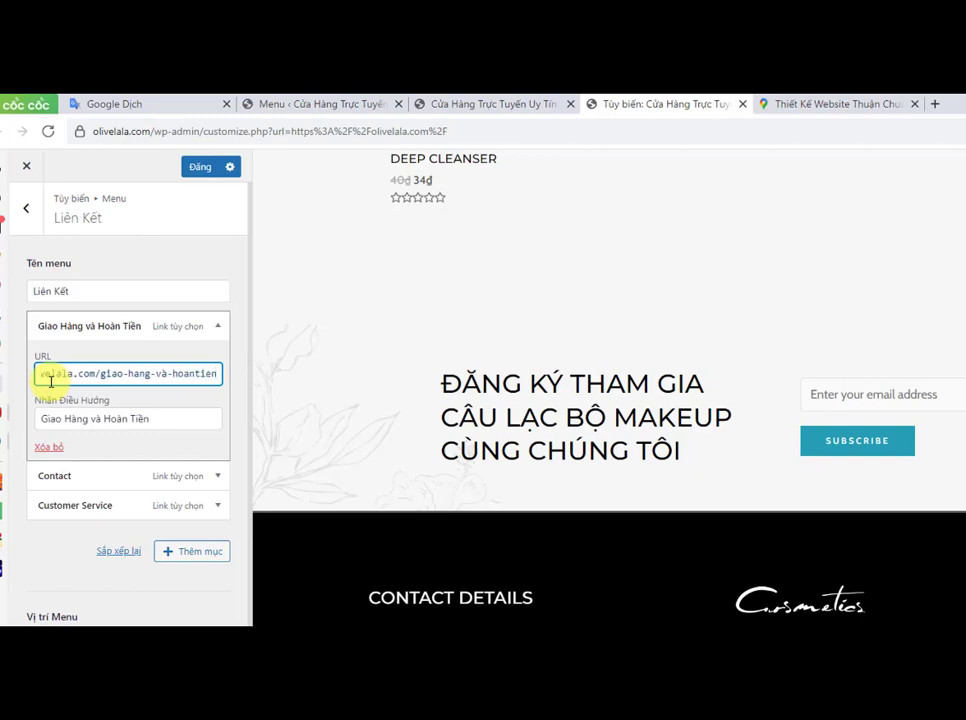
pyautogui.press('BackSpace')
pyautogui.press('BackSpace')
pyautogui.press('BackSpace')
pyautogui.press('BackSpace')
pyautogui.write('-')
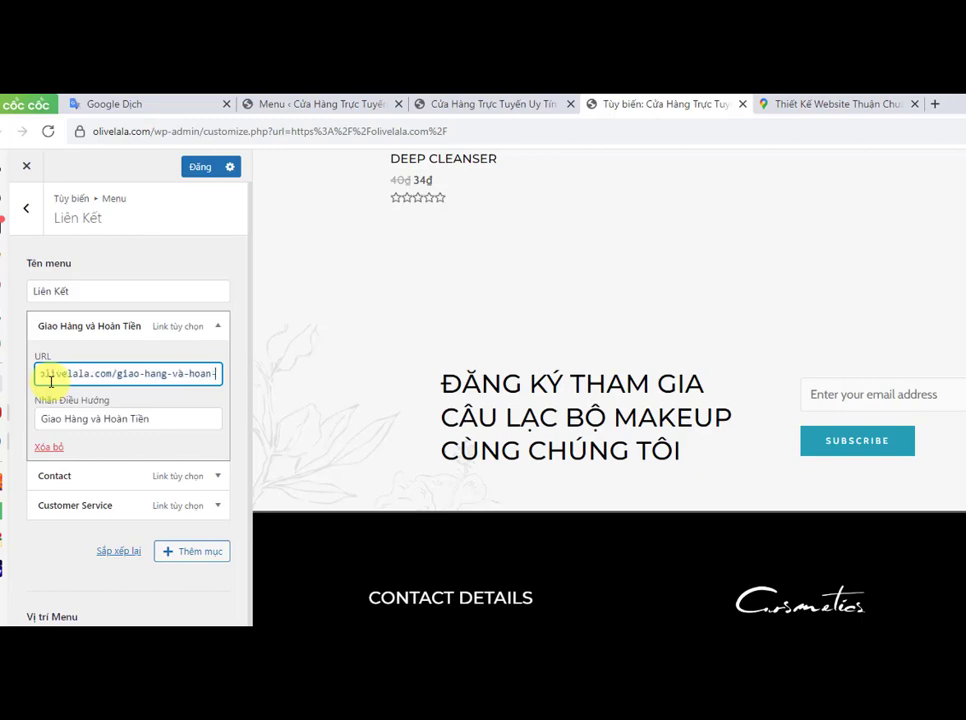
pyautogui.write('tien/')
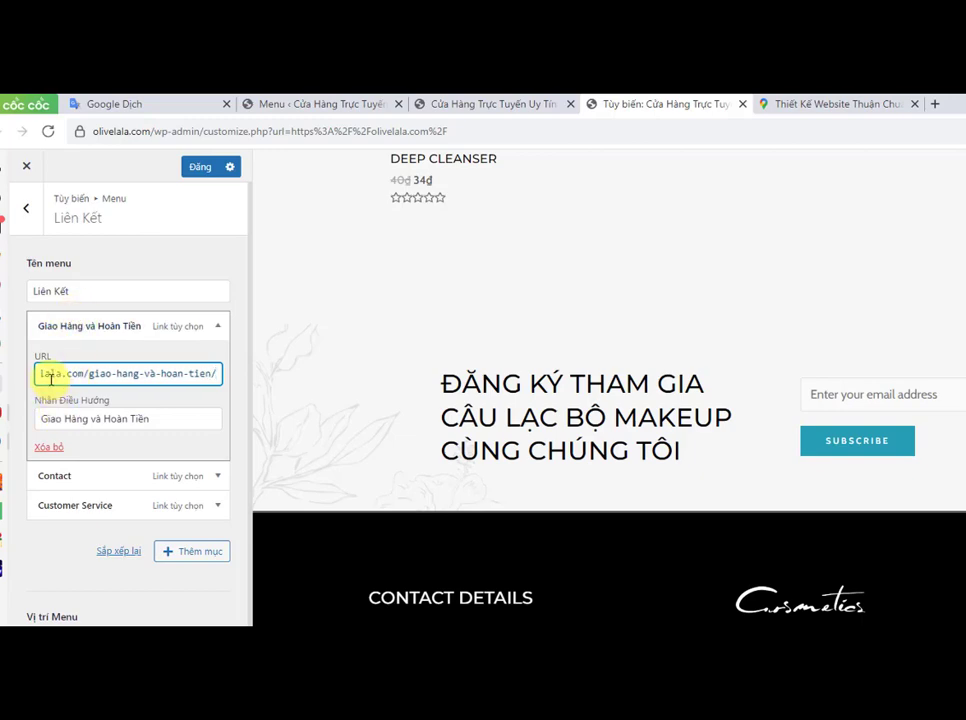
pyautogui.click(218, 327)
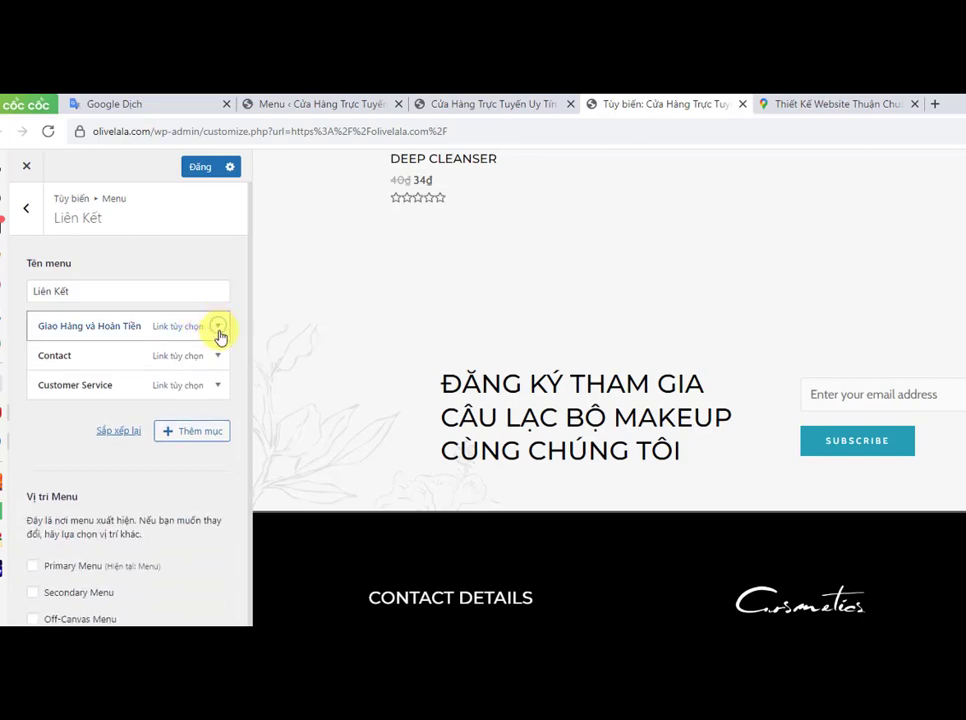
# Step: Expand the Contact item and change its navigation label to Liên Hệ
pyautogui.click(219, 358)
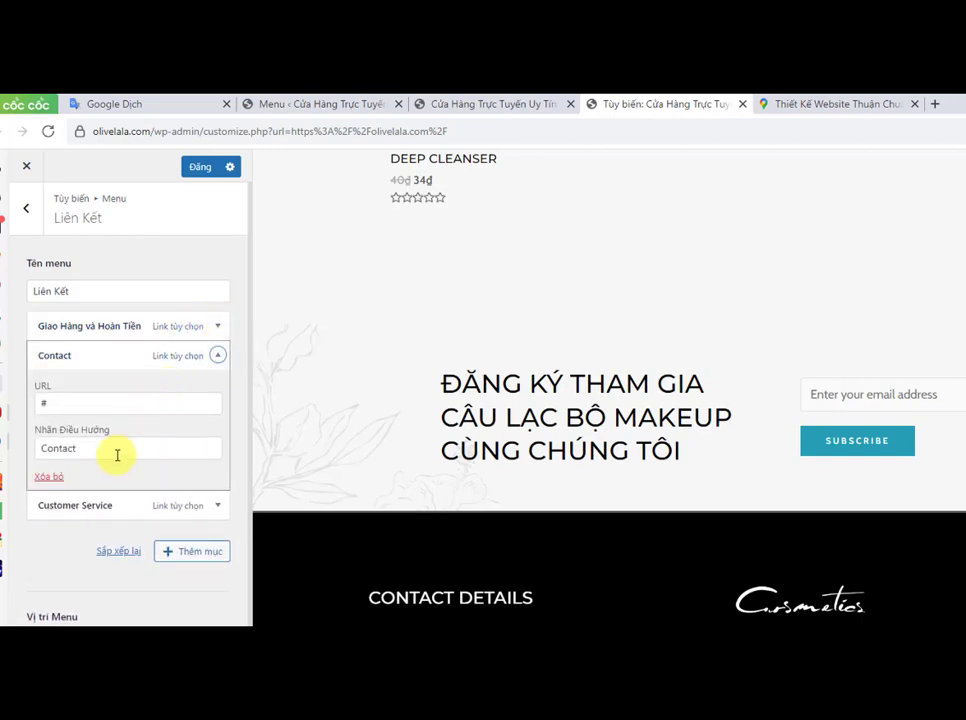
pyautogui.moveTo(117, 455); pyautogui.dragTo(40, 450)
pyautogui.write('Liên Hệ')
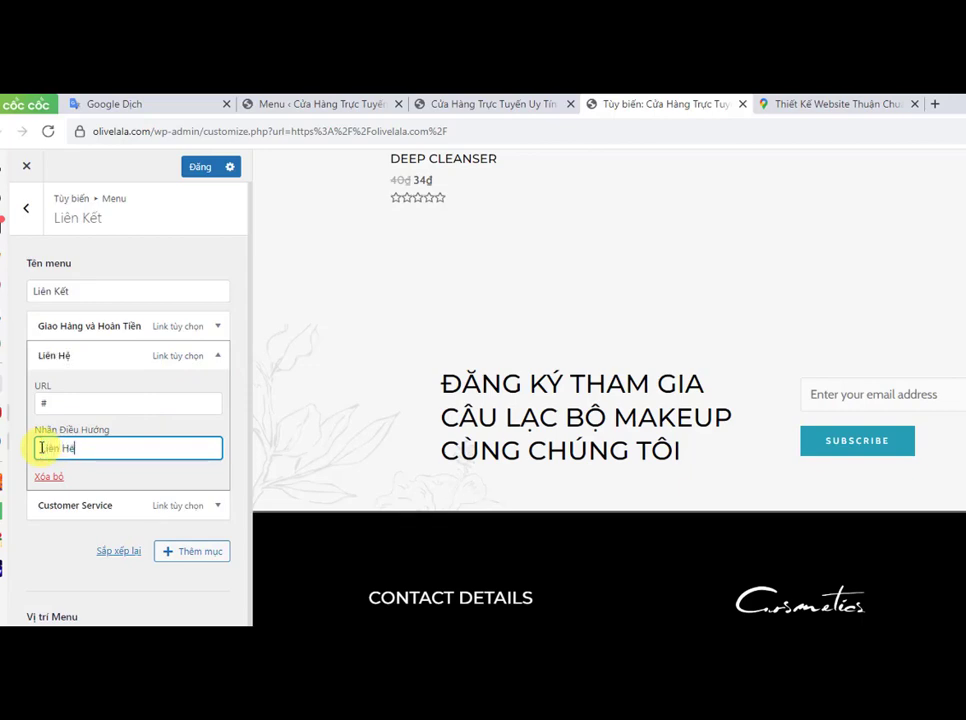
pyautogui.moveTo(75, 448); pyautogui.dragTo(32, 448)
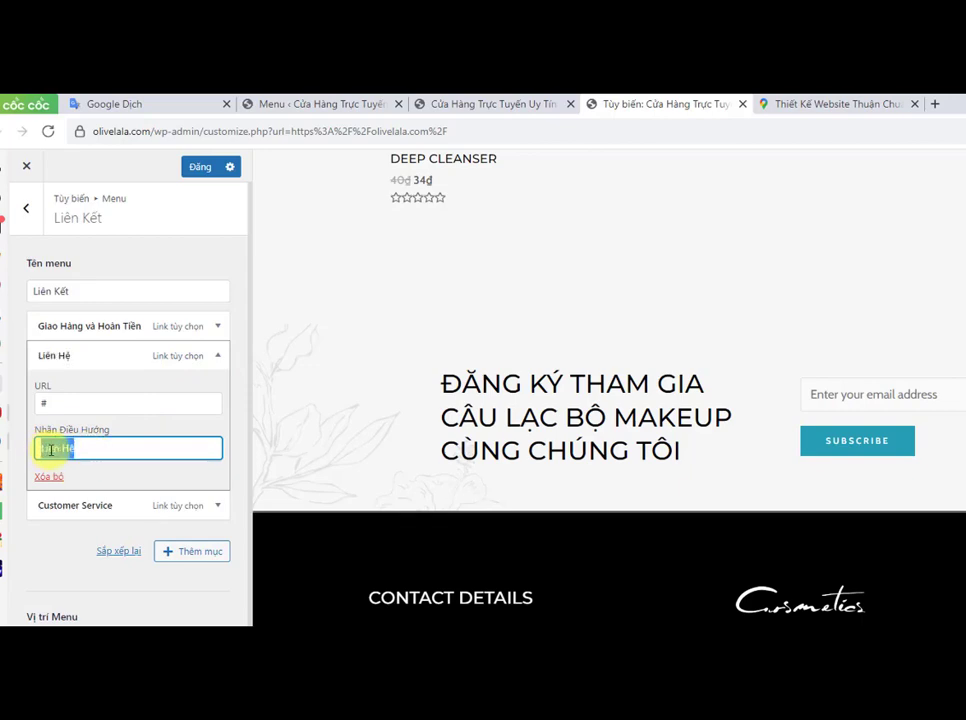
# Step: Open the site's Liên Hệ page in the storefront tab and copy its page address
pyautogui.click(462, 104)
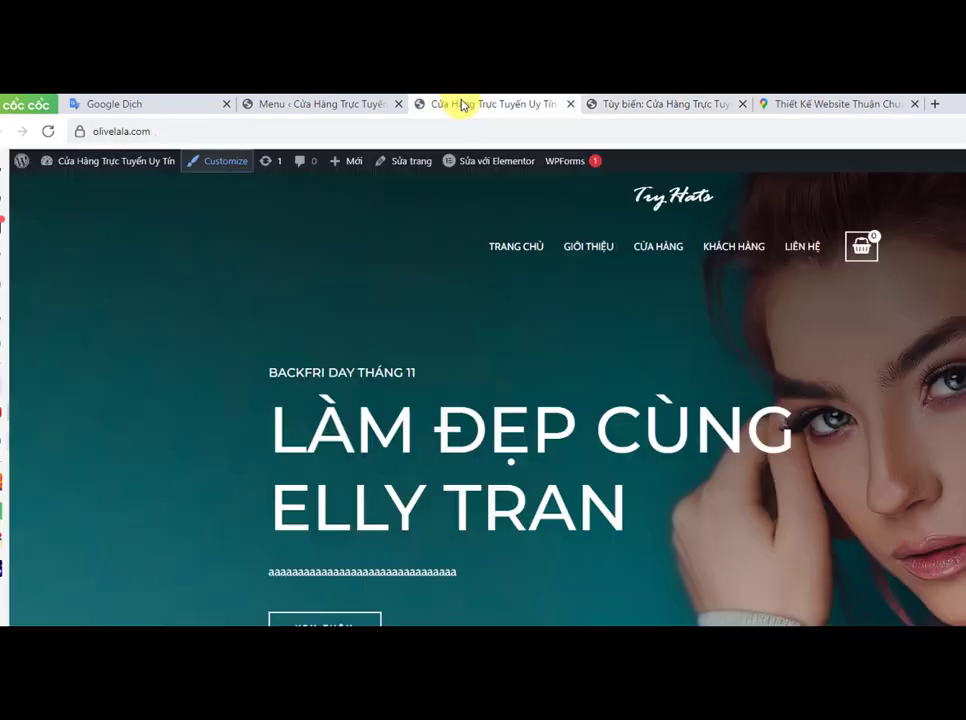
pyautogui.rightClick(795, 246)
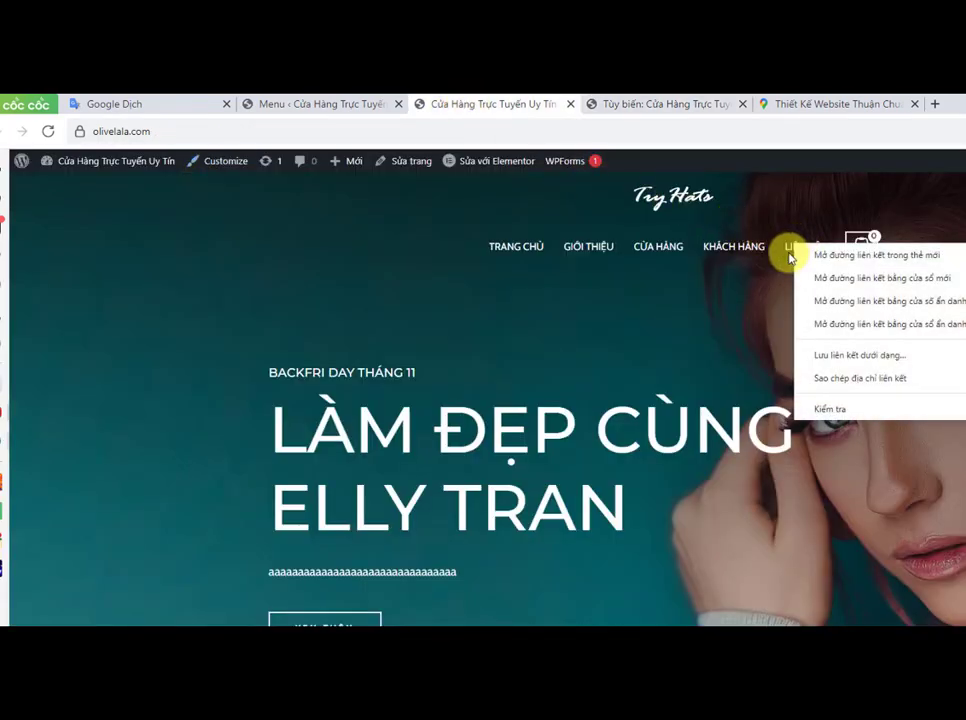
pyautogui.click(790, 258)
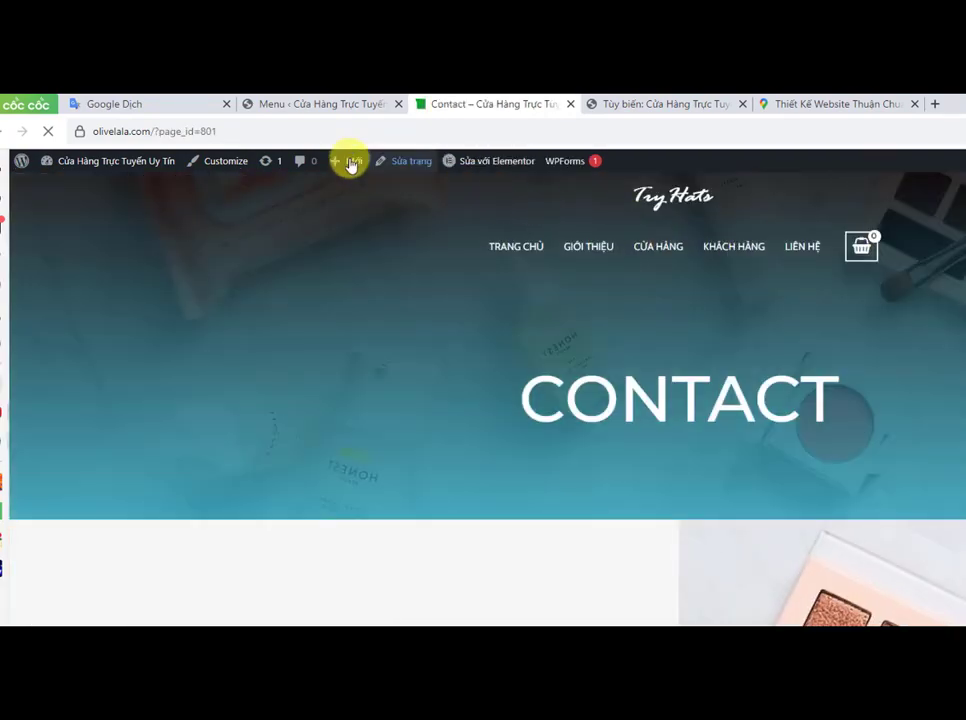
pyautogui.moveTo(309, 134); pyautogui.dragTo(97, 134)
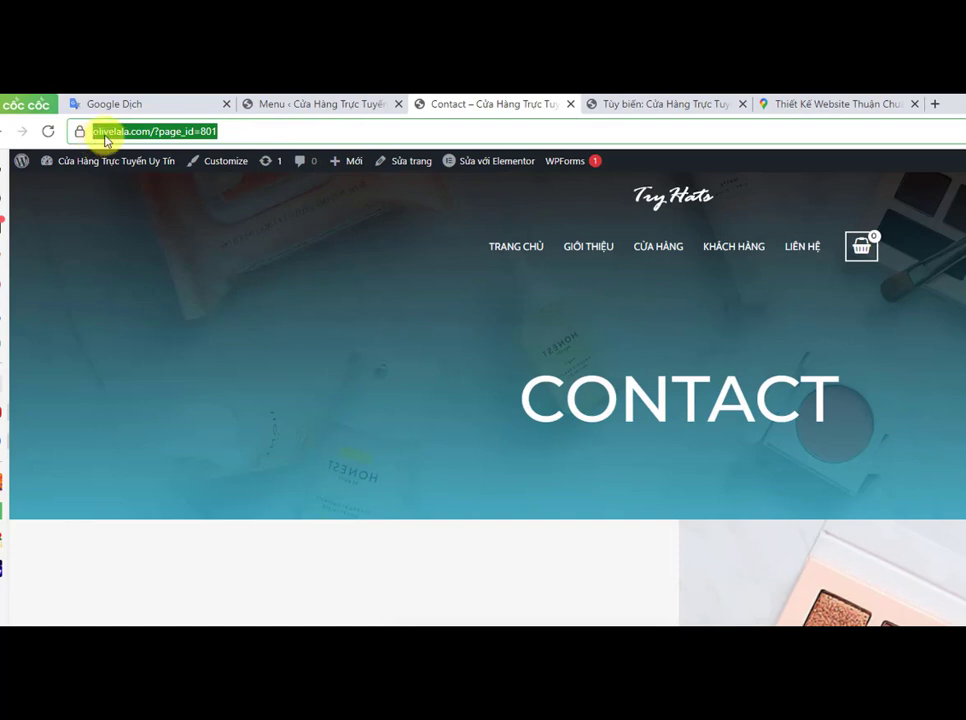
pyautogui.rightClick(113, 137)
pyautogui.click(150, 225)
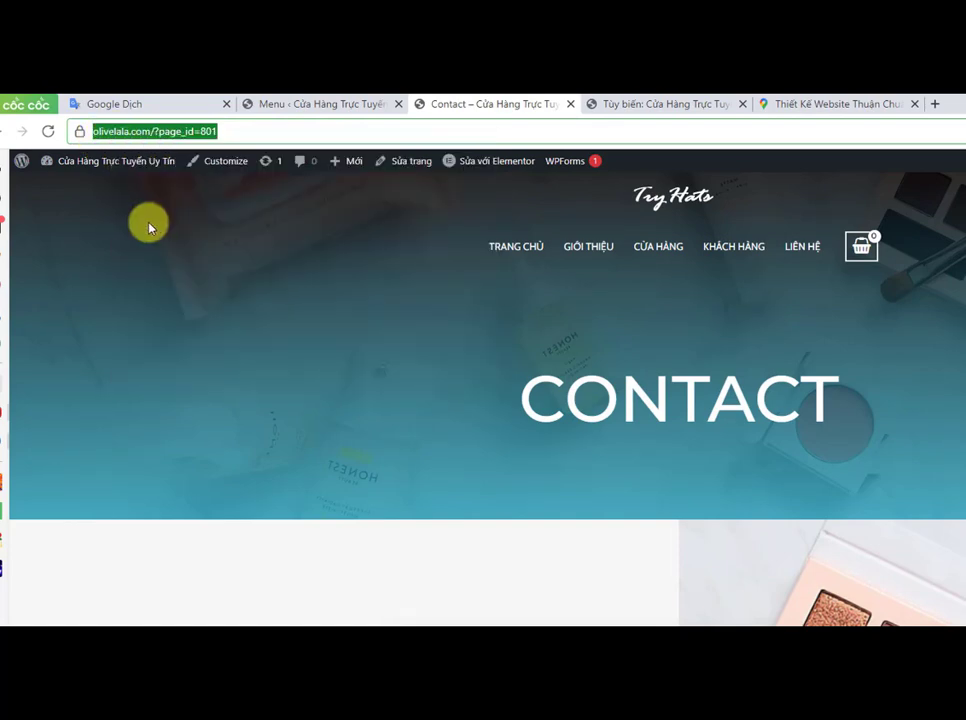
# Step: Paste the copied Liên Hệ page address into the Liên Hệ menu item's URL and collapse the item
pyautogui.click(608, 106)
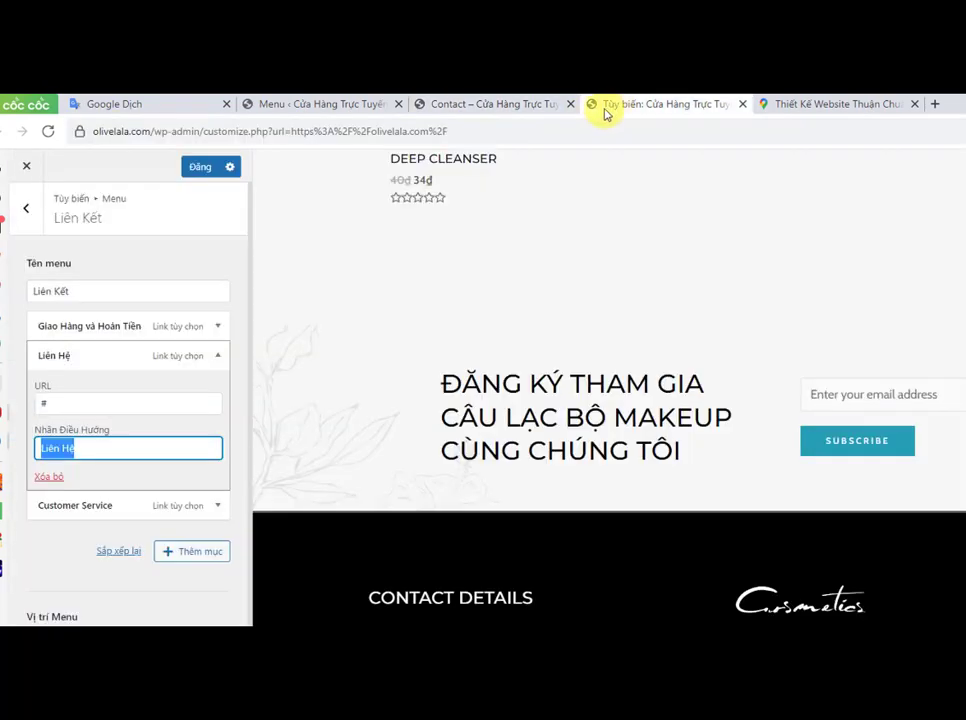
pyautogui.moveTo(55, 395); pyautogui.dragTo(40, 397)
pyautogui.click(44, 400)
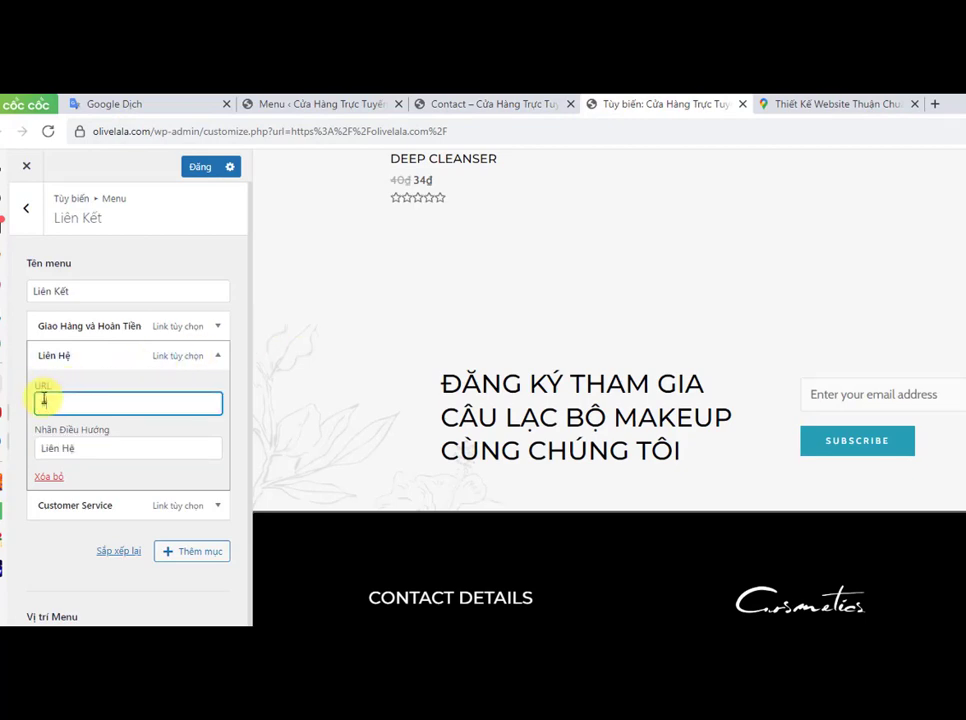
pyautogui.rightClick(43, 399)
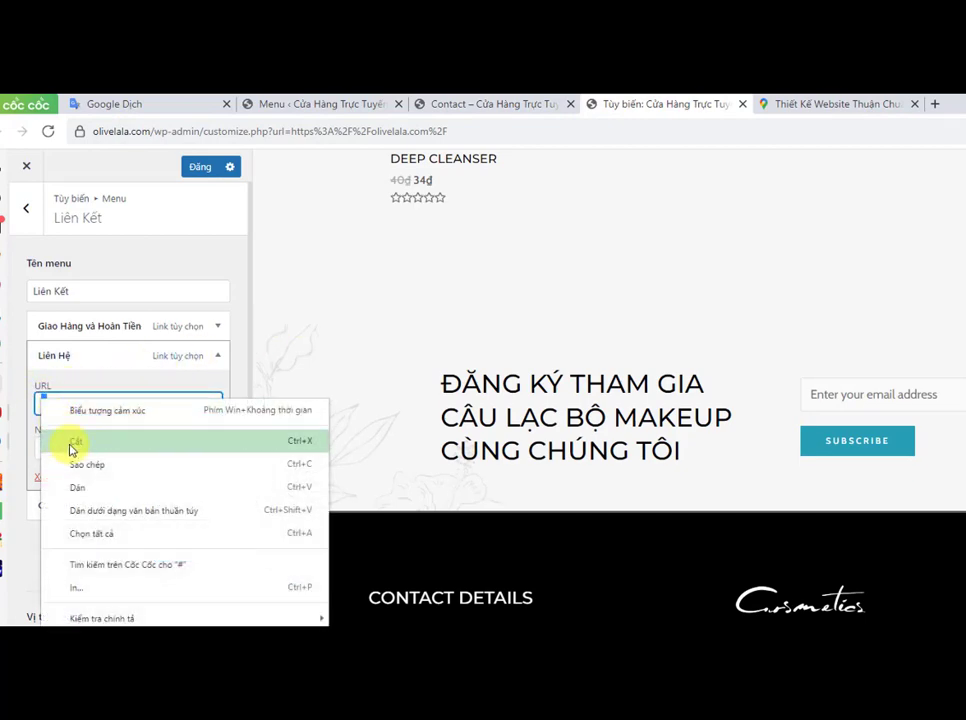
pyautogui.click(84, 487)
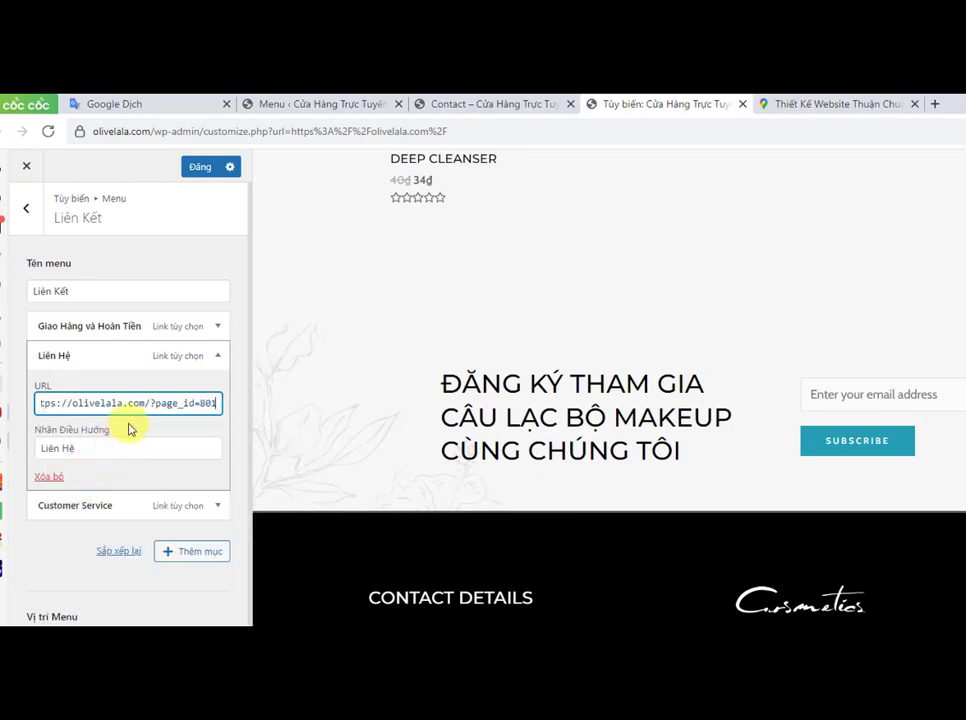
pyautogui.click(218, 357)
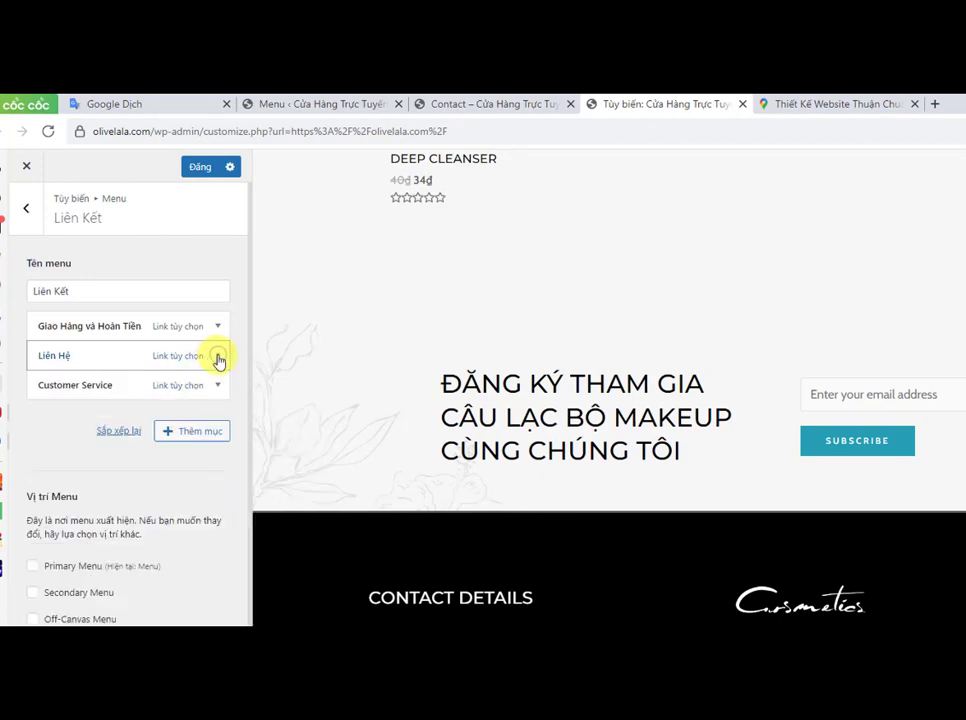
# Step: Remove the Customer Service item from the Liên Kết menu and publish the changes
pyautogui.click(218, 385)
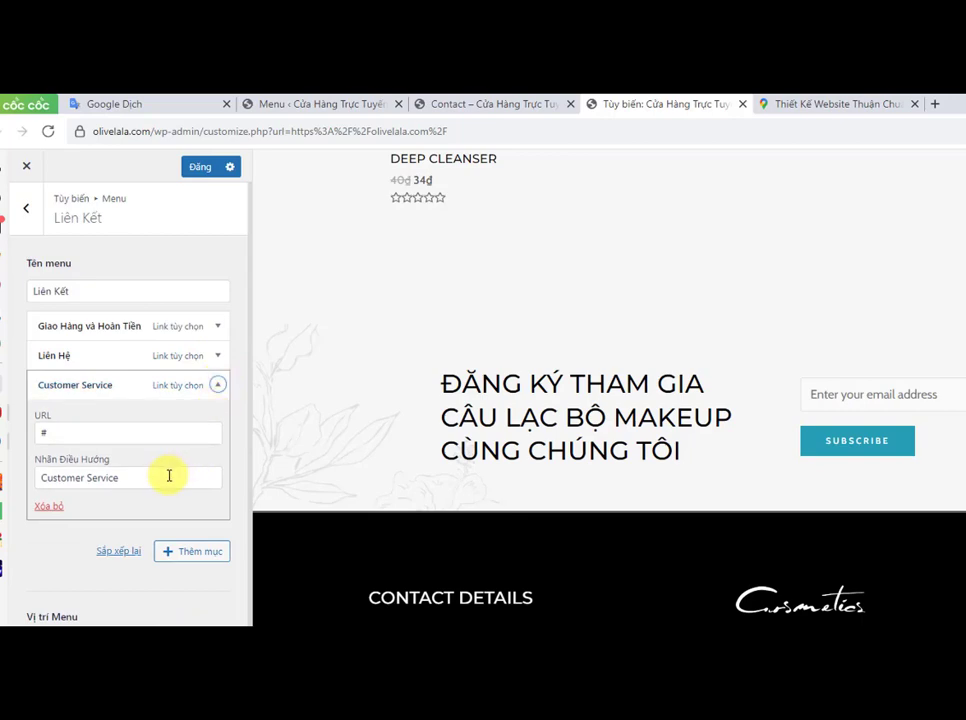
pyautogui.click(217, 386)
pyautogui.click(217, 386)
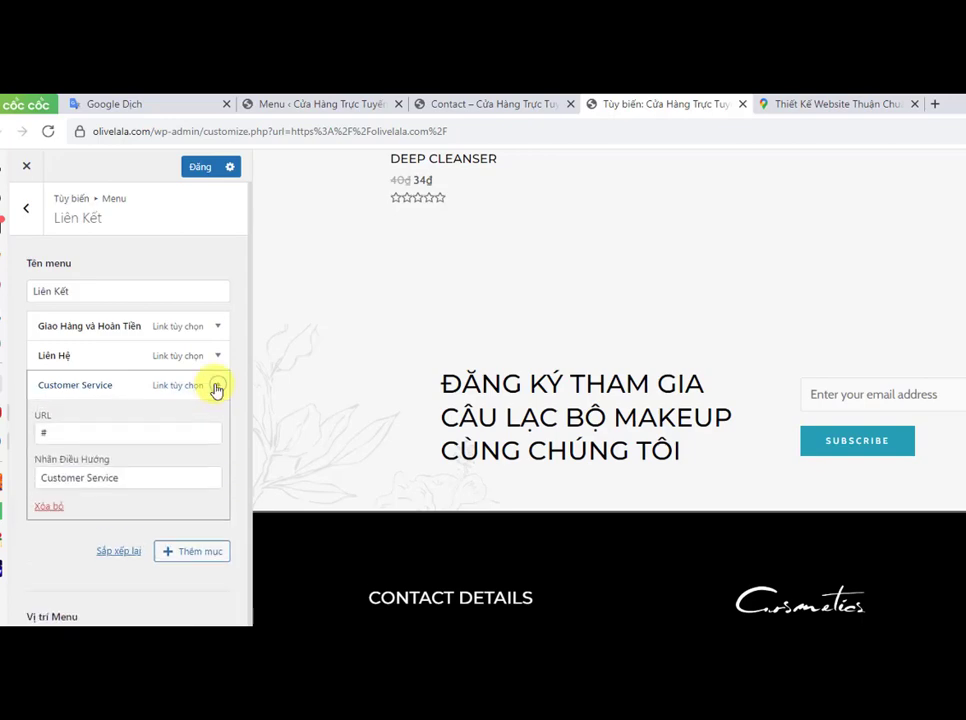
pyautogui.click(50, 508)
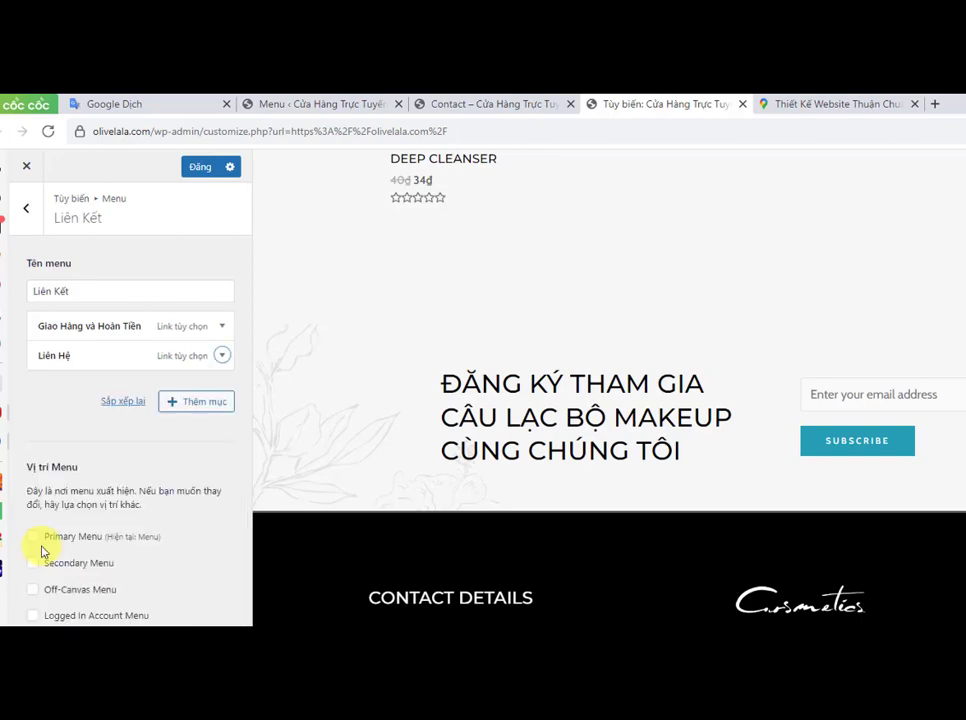
pyautogui.click(198, 170)
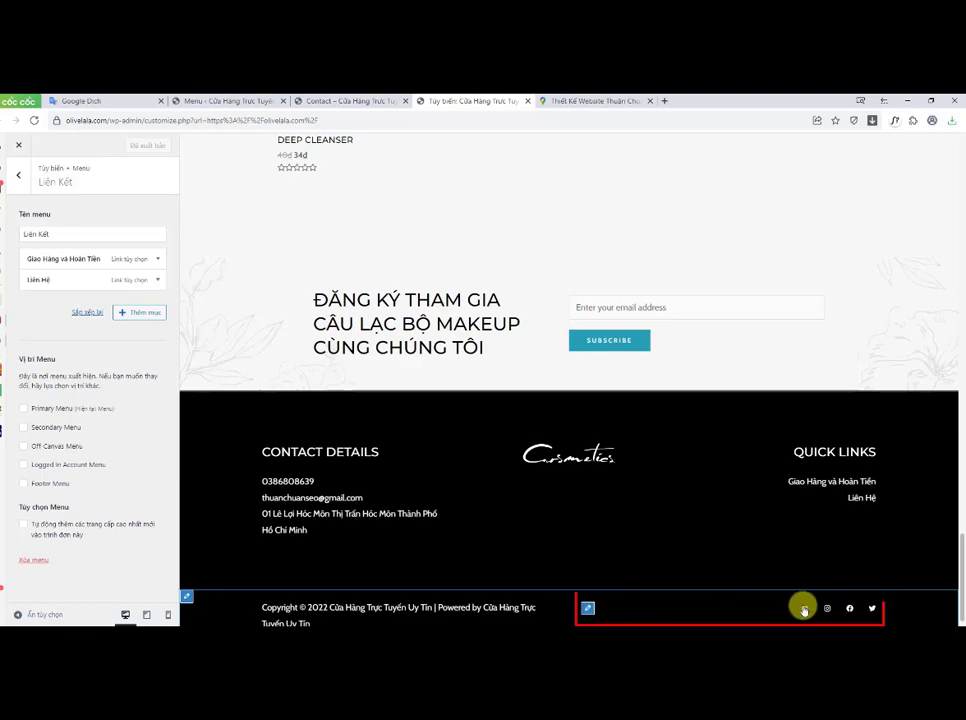
# Step: Open the footer Social Icons settings, toggle YouTube's visibility, and enter the Facebook profile address as the Facebook icon's URL
pyautogui.click(589, 607)
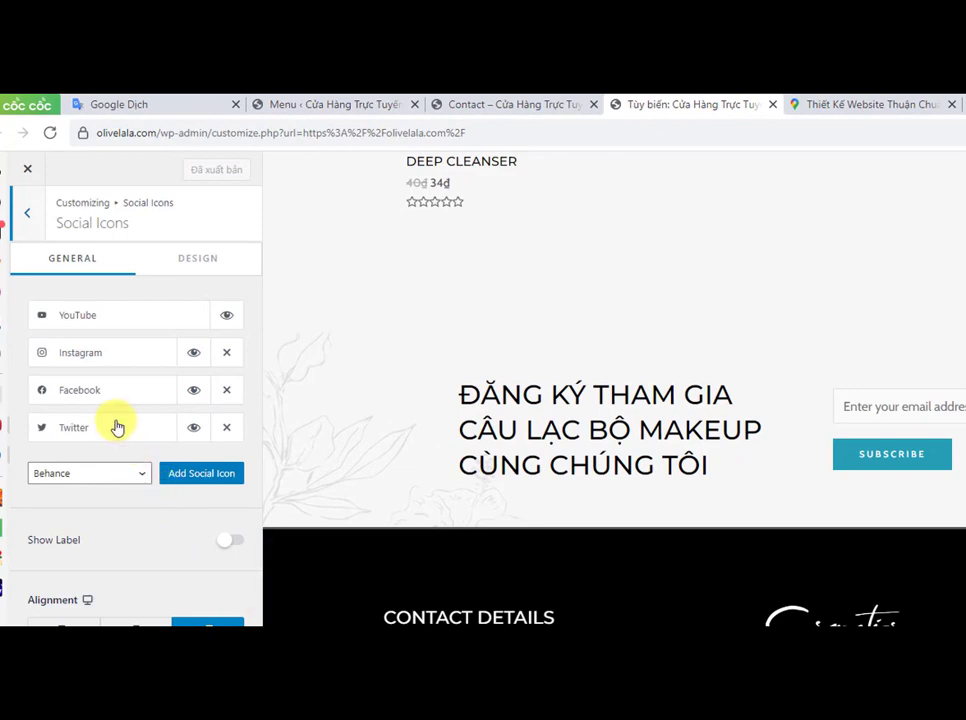
pyautogui.click(226, 318)
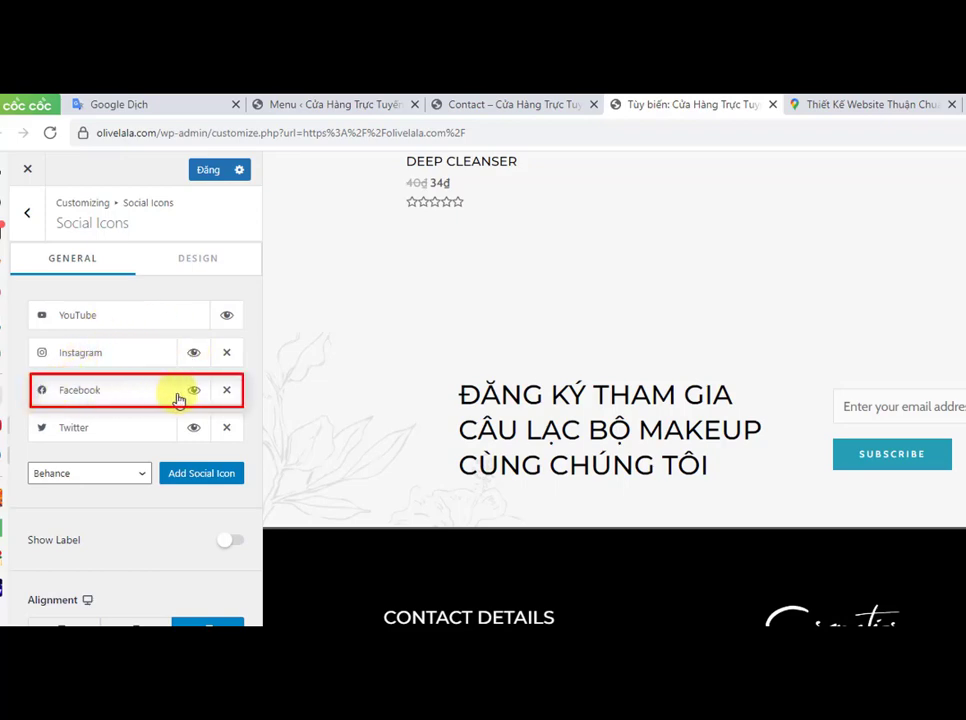
pyautogui.click(71, 395)
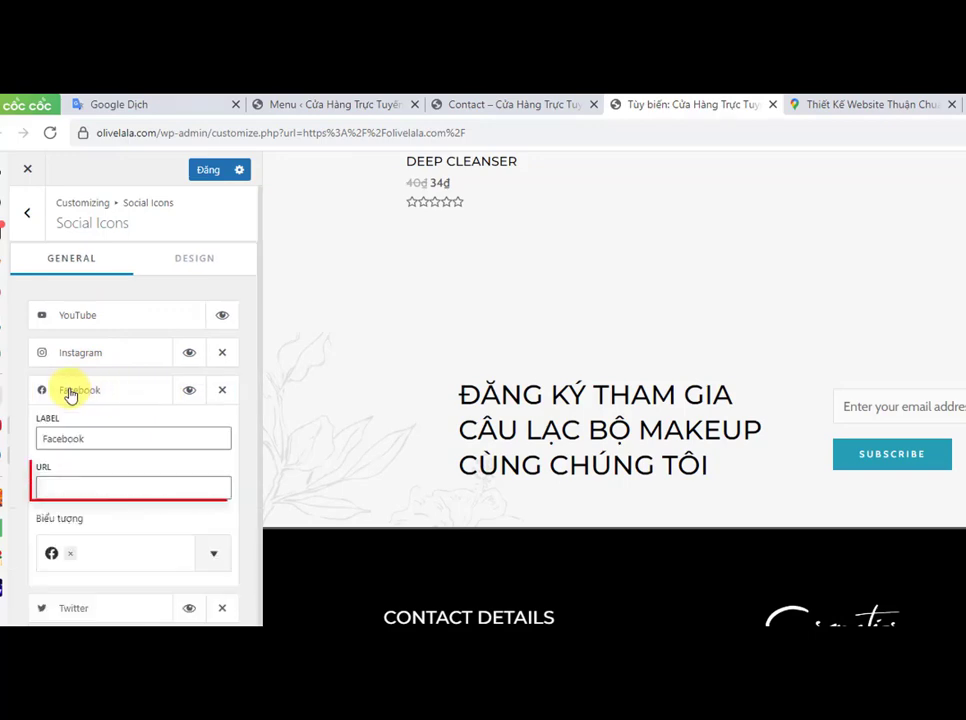
pyautogui.click(53, 484)
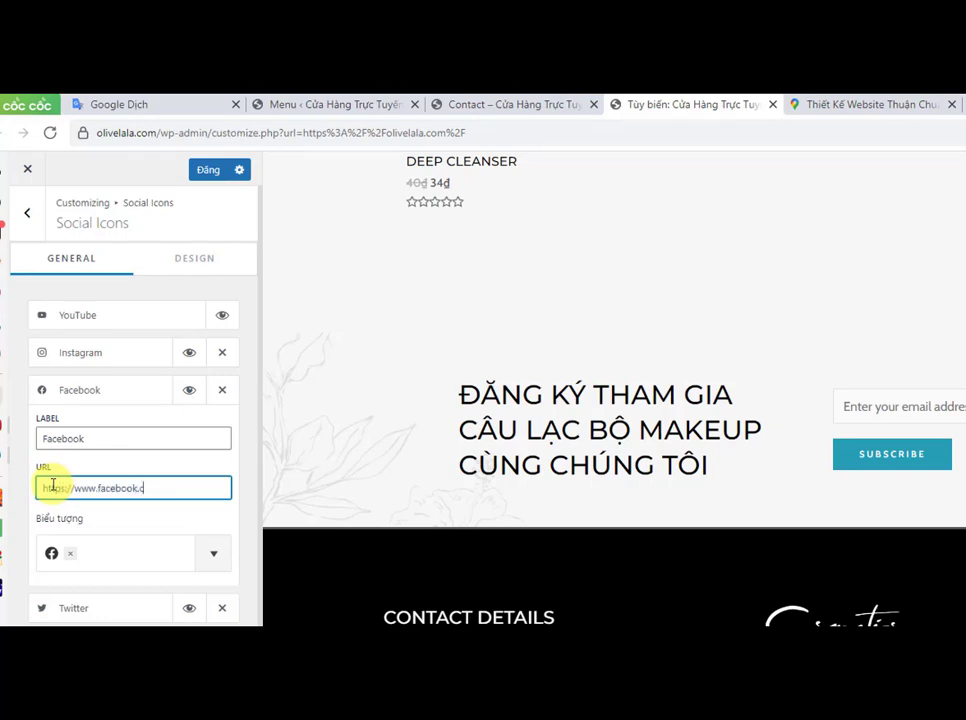
pyautogui.write('chuanseo.vn/')
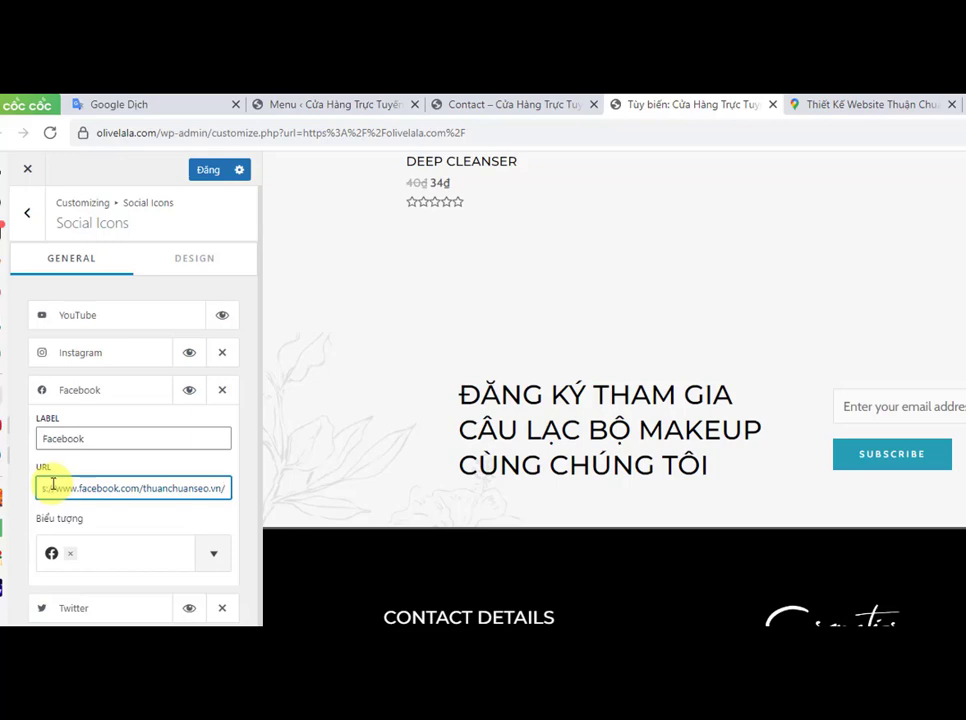
pyautogui.click(114, 397)
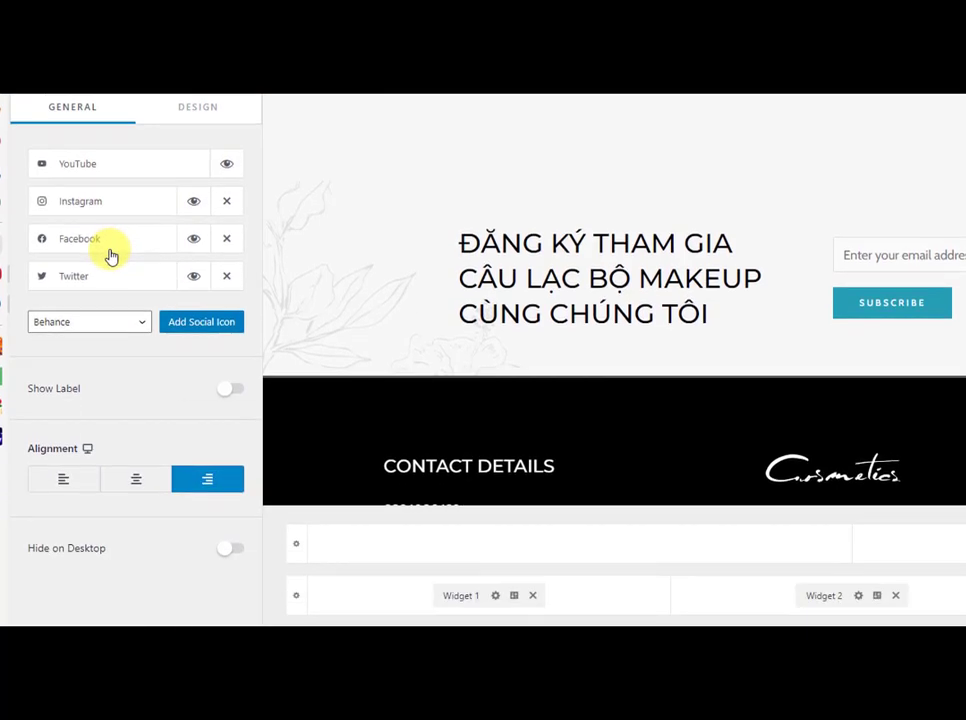
# Step: Add a Telegram social icon to the footer
pyautogui.click(88, 320)
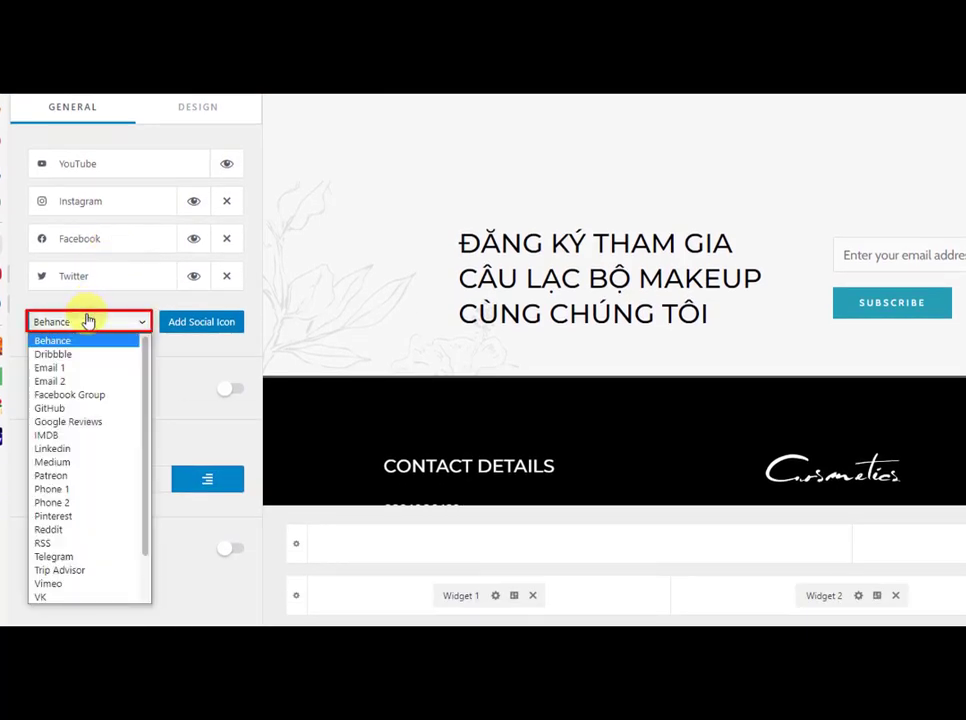
pyautogui.click(60, 557)
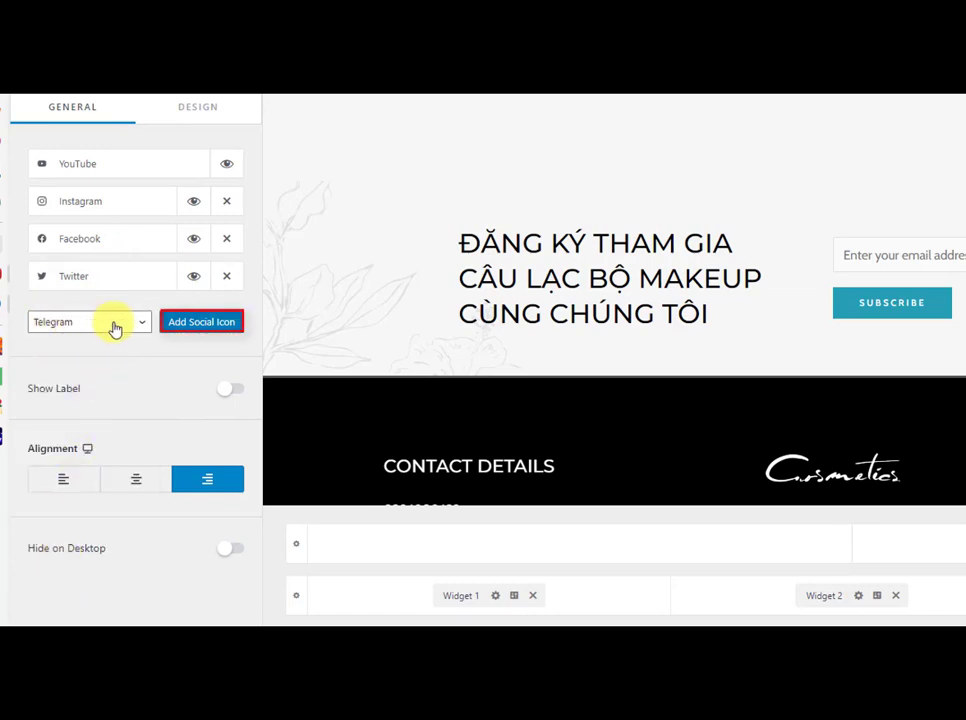
pyautogui.click(203, 323)
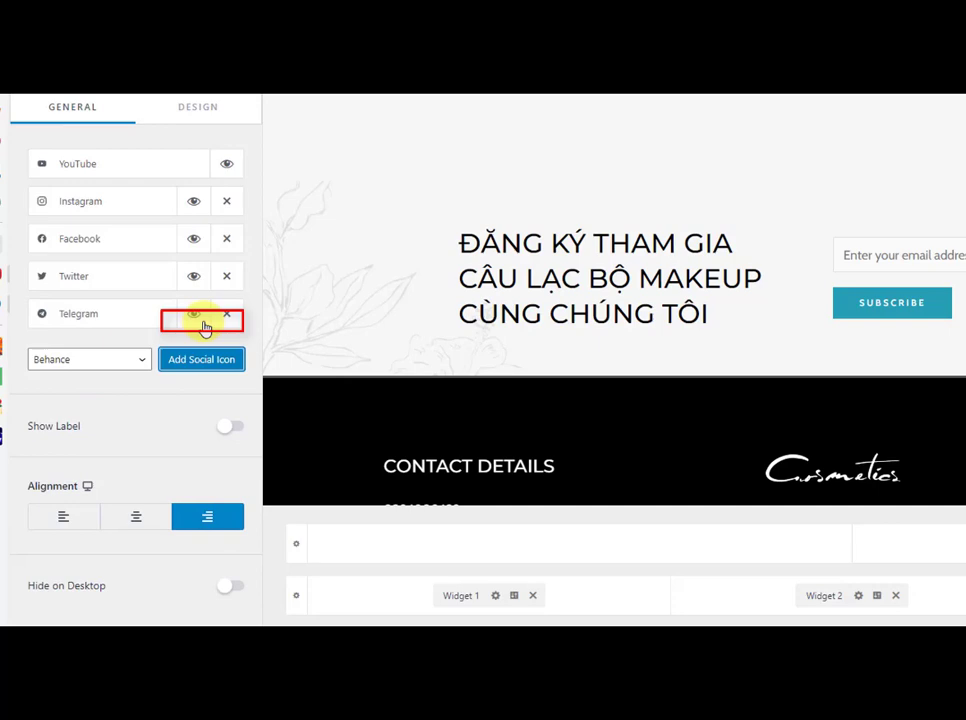
# Step: Enter the Telegram account handle as the Telegram icon's URL and publish the changes
pyautogui.click(80, 318)
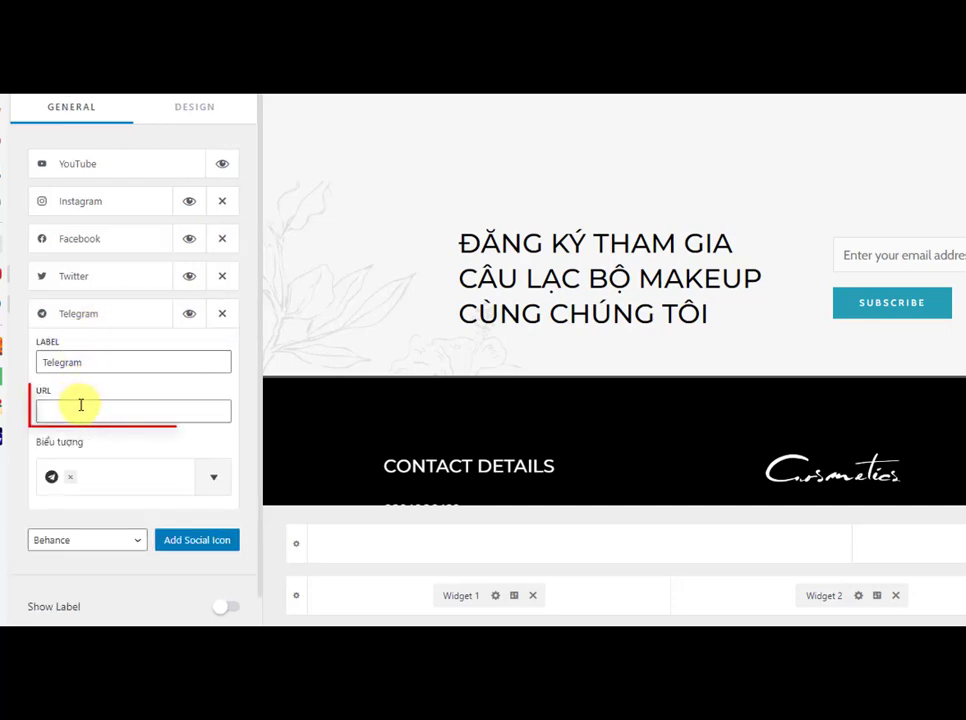
pyautogui.click(47, 412)
pyautogui.write('@thuanchuanse')
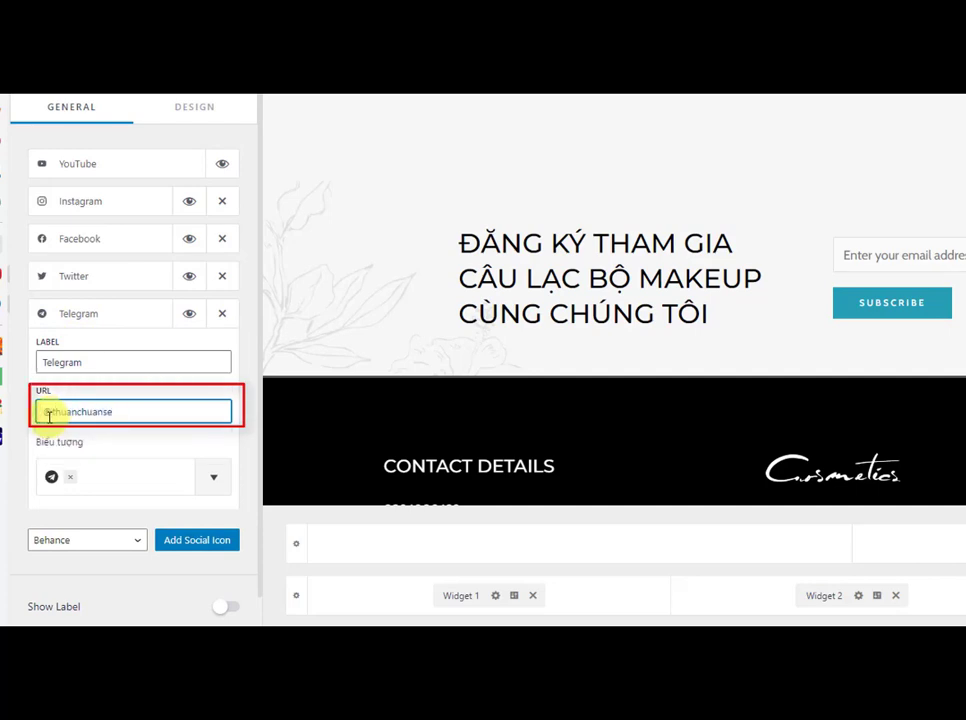
pyautogui.write('o_com')
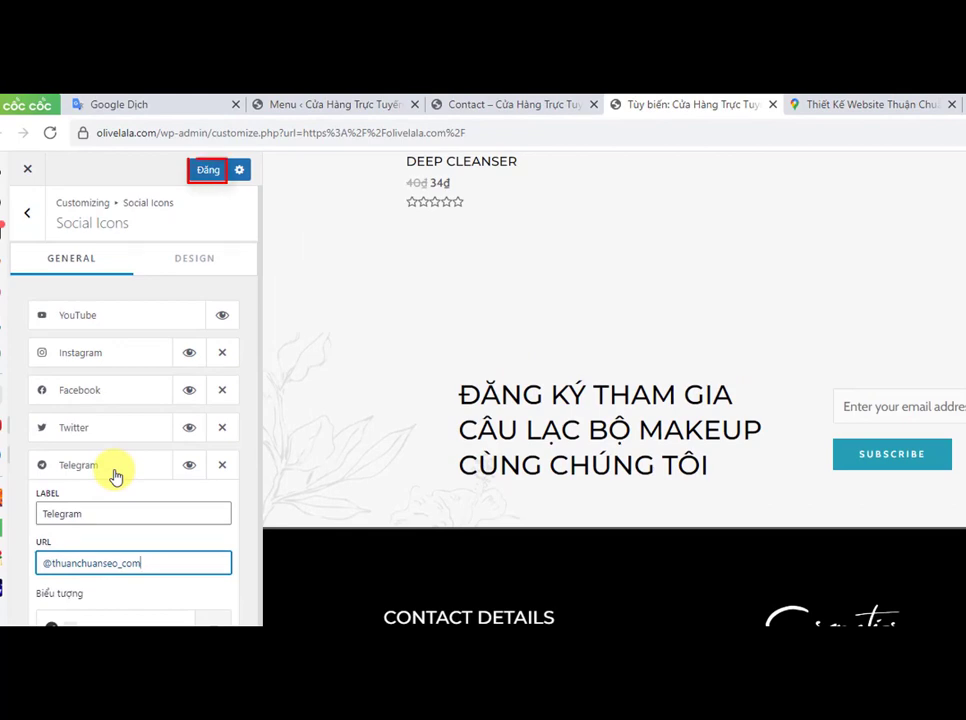
pyautogui.click(115, 476)
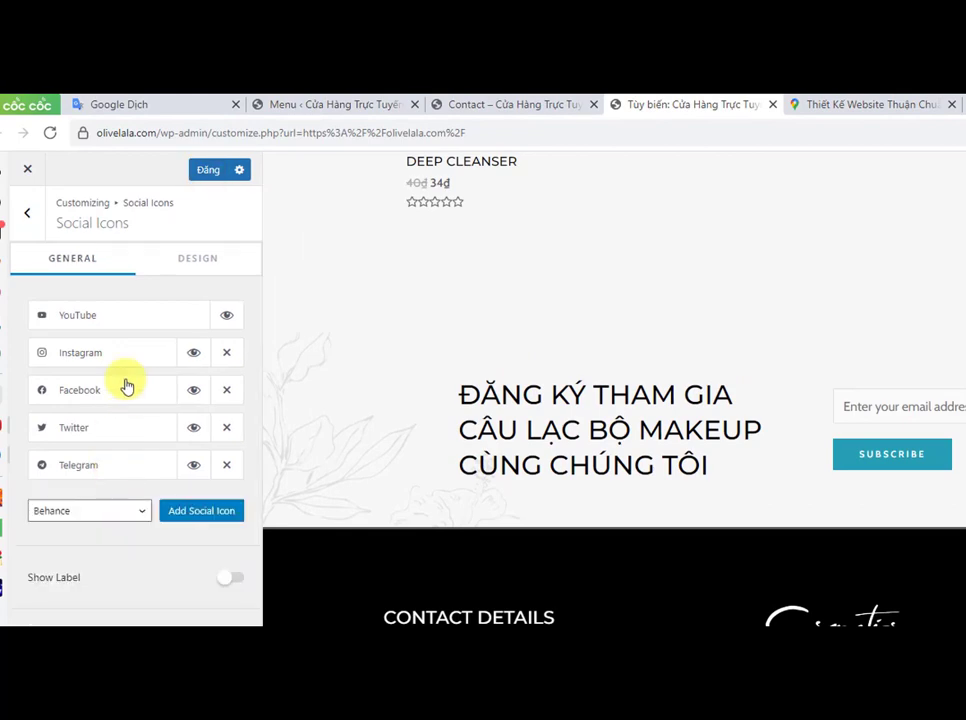
pyautogui.click(206, 171)
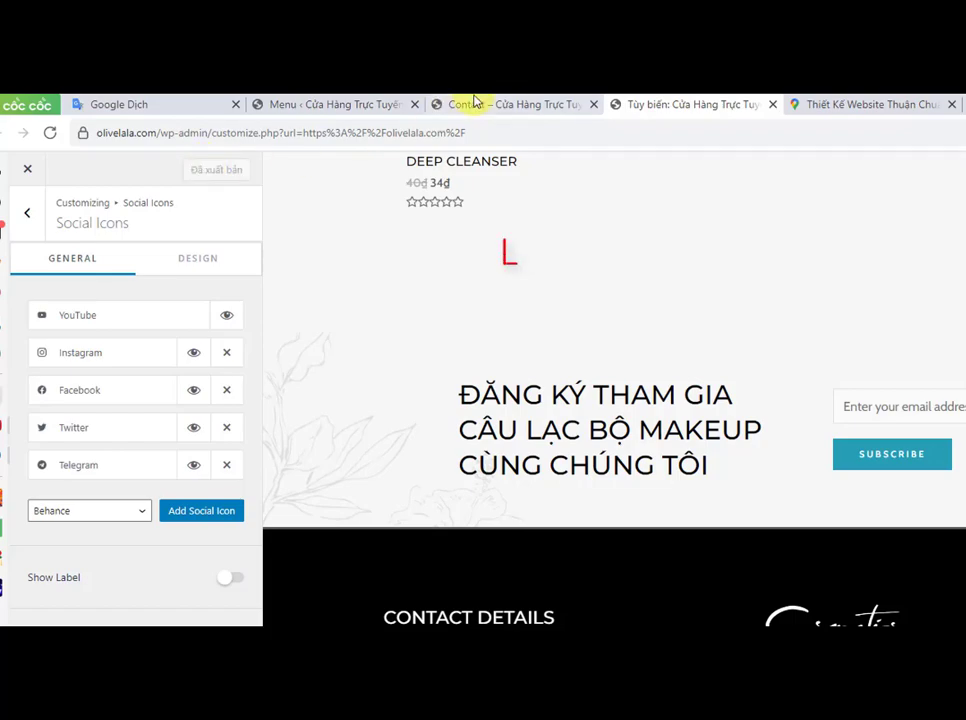
# Step: Open the storefront homepage and test the footer phone number link
pyautogui.click(476, 103)
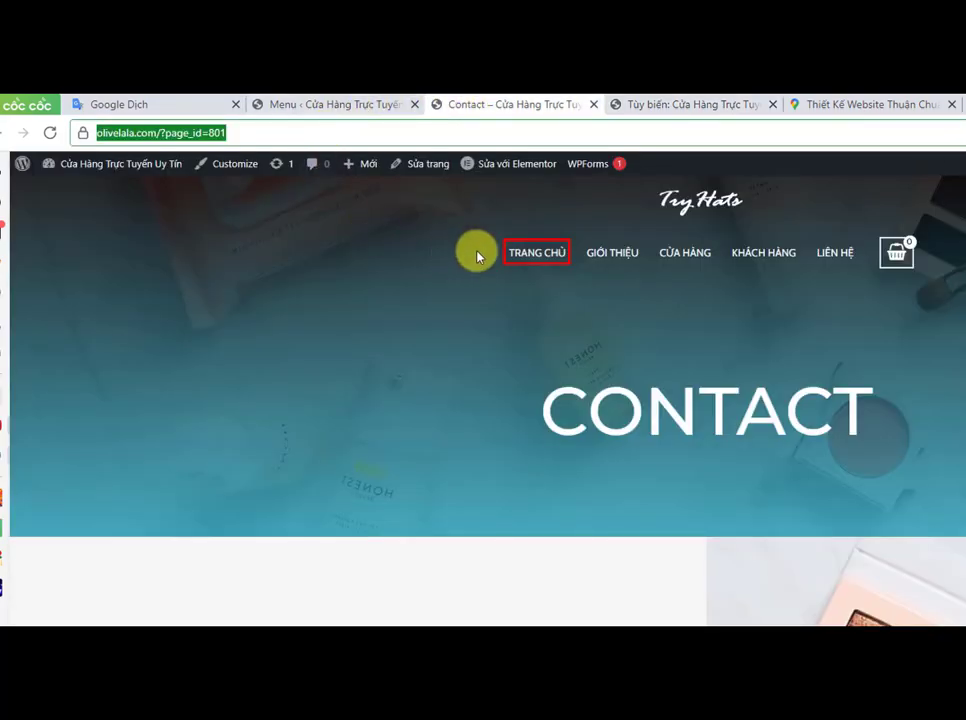
pyautogui.click(519, 257)
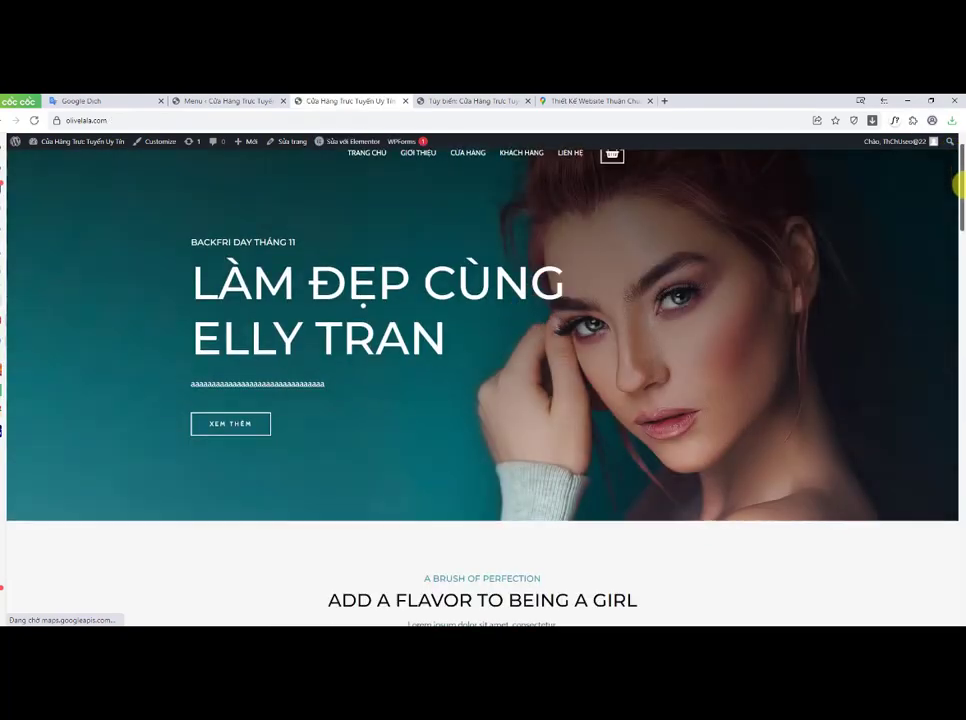
pyautogui.moveTo(957, 183); pyautogui.dragTo(959, 582)
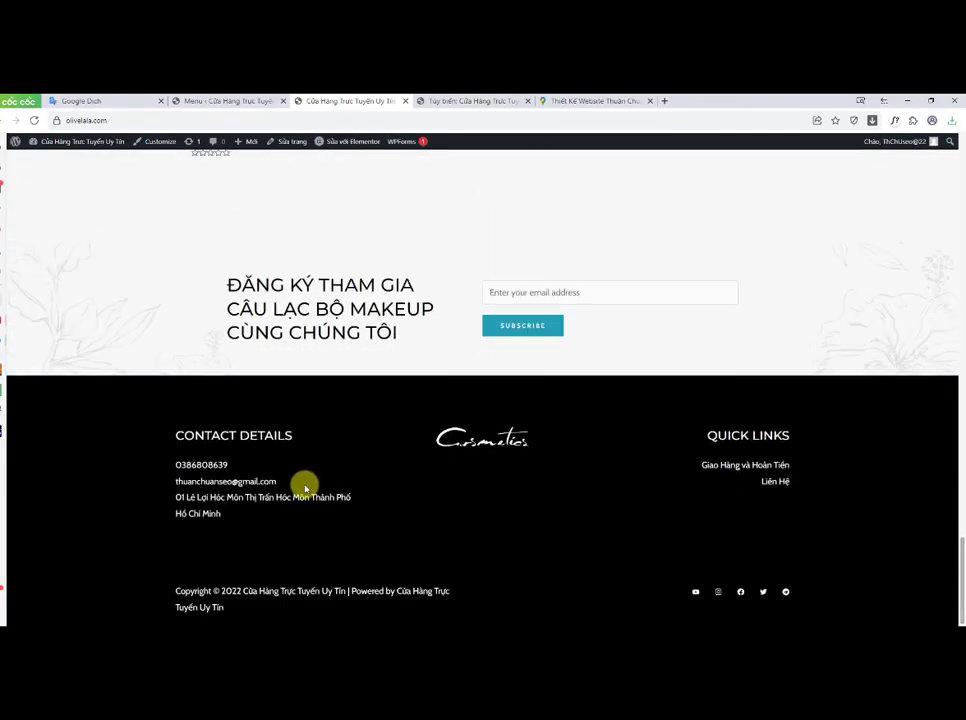
pyautogui.click(210, 467)
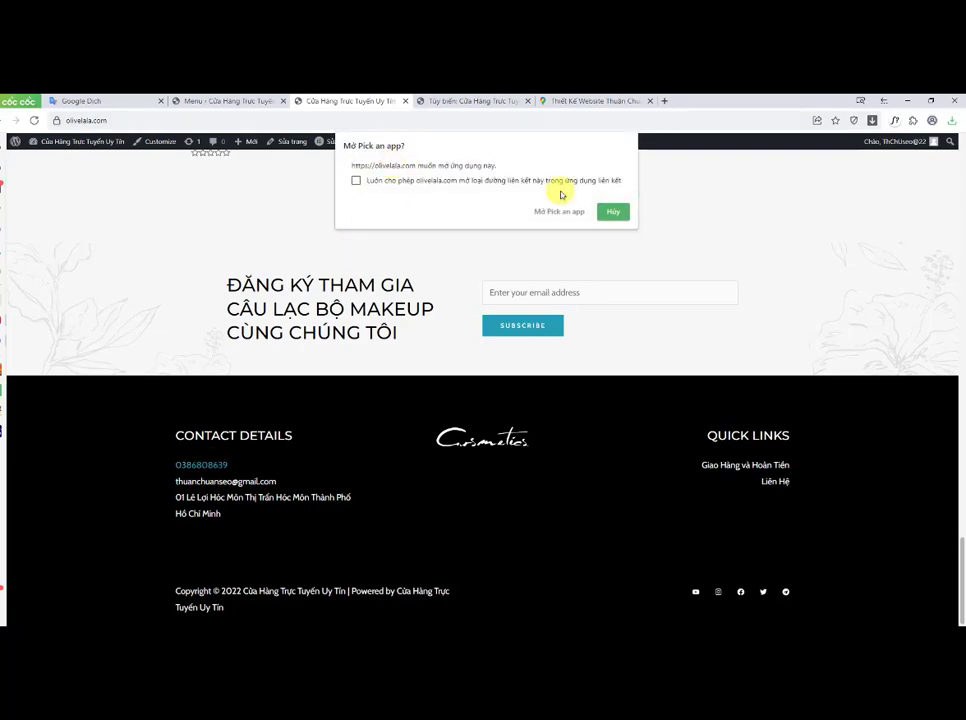
pyautogui.click(612, 212)
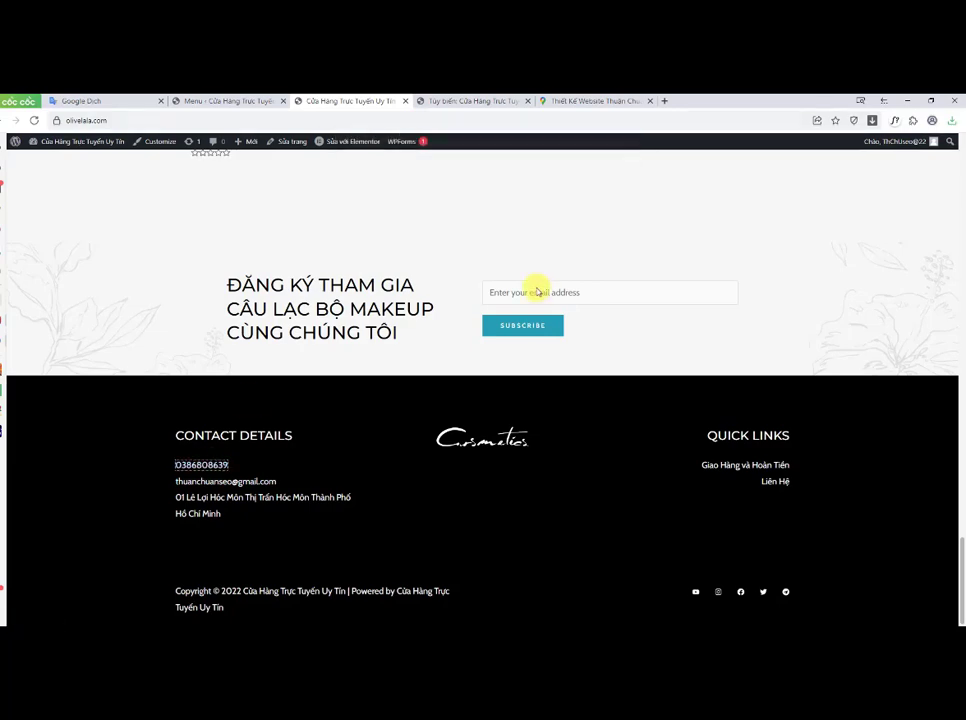
# Step: Test the footer e-mail and address links
pyautogui.click(222, 486)
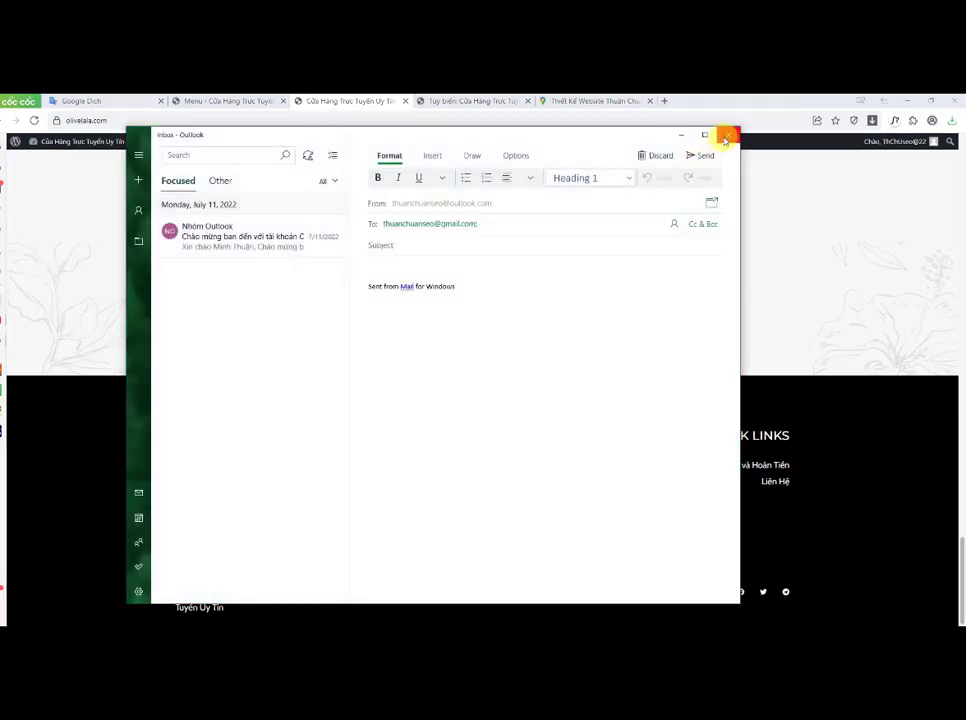
pyautogui.click(727, 136)
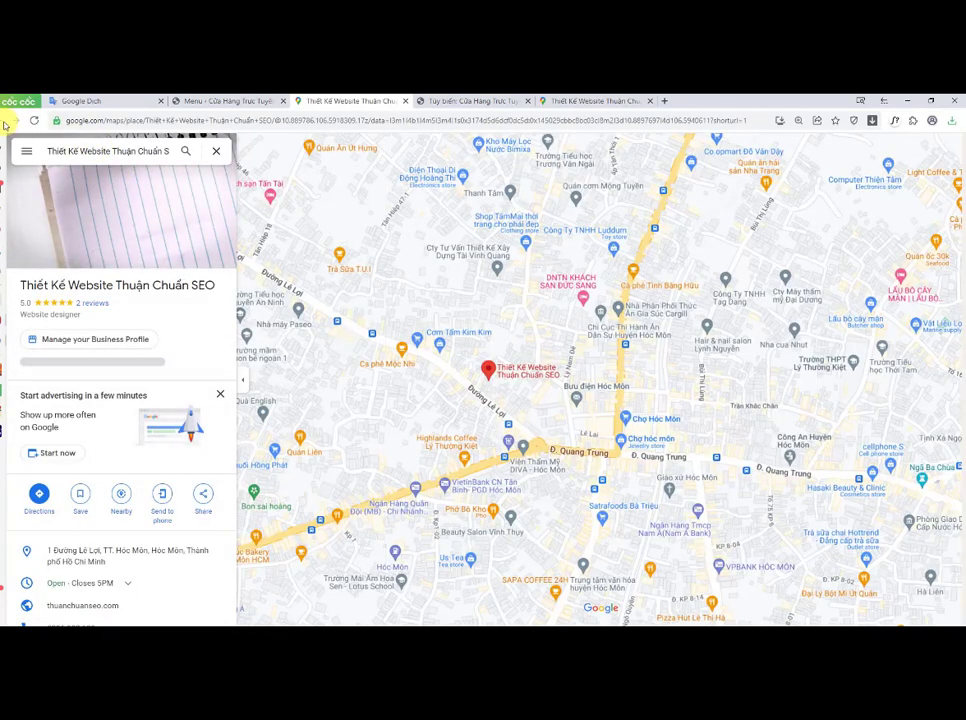
pyautogui.click(4, 119)
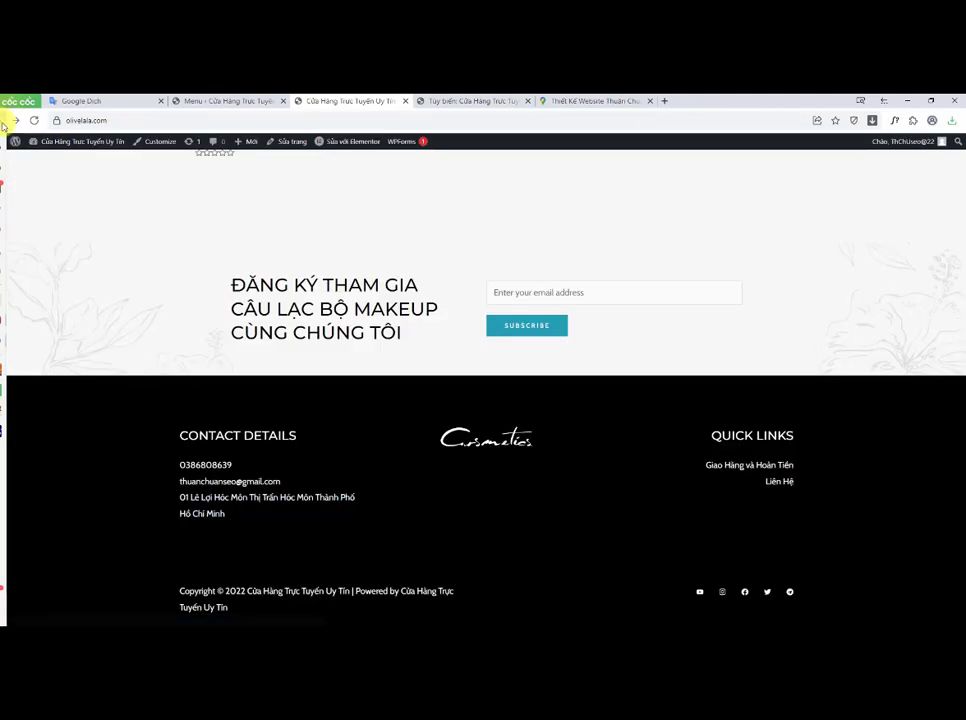
# Step: Test the footer Liên Hệ quick link and the Facebook social icon
pyautogui.click(781, 482)
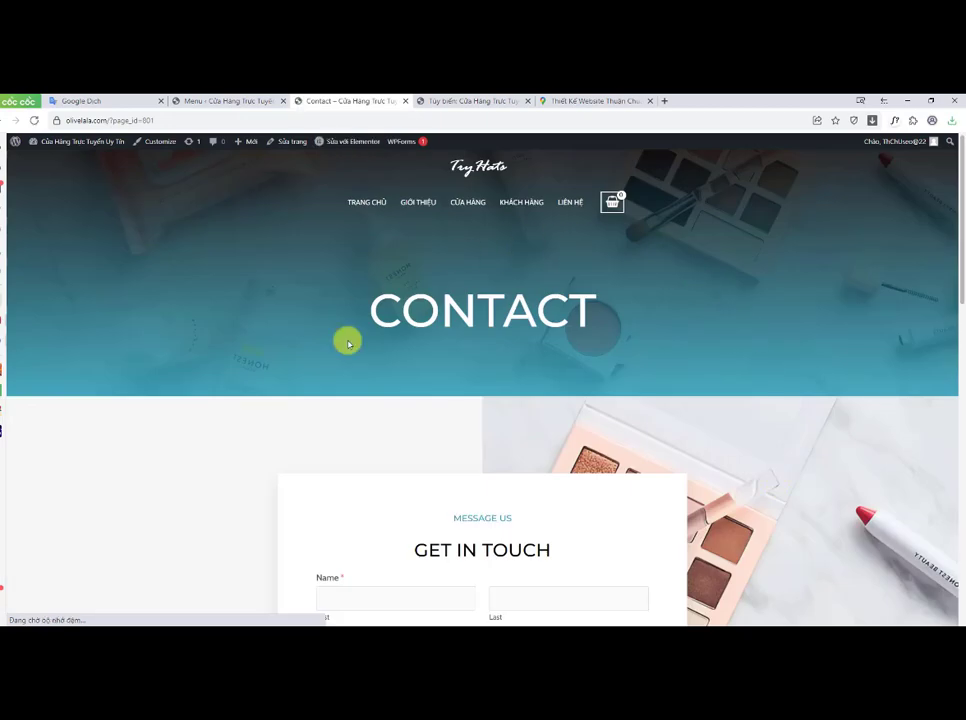
pyautogui.click(12, 120)
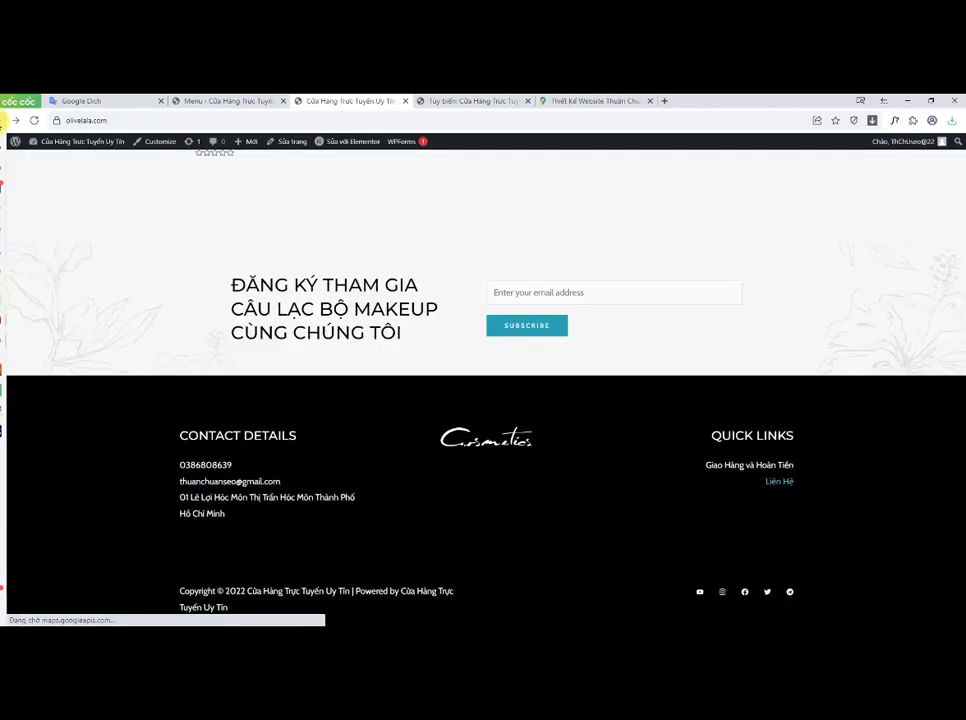
pyautogui.scroll(-1, 785, 585)
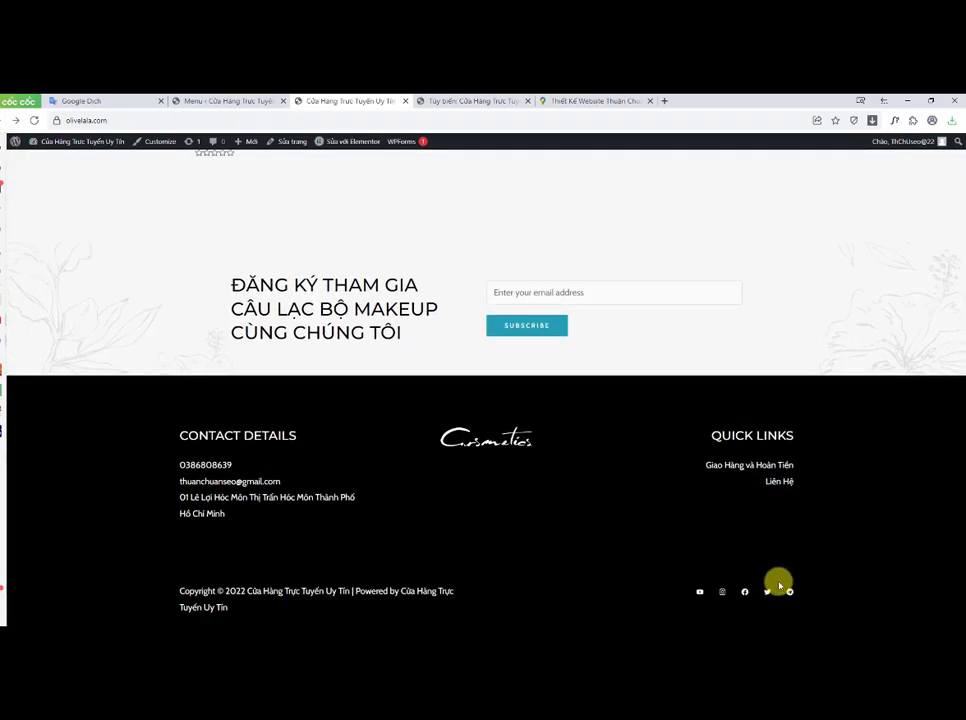
pyautogui.click(740, 594)
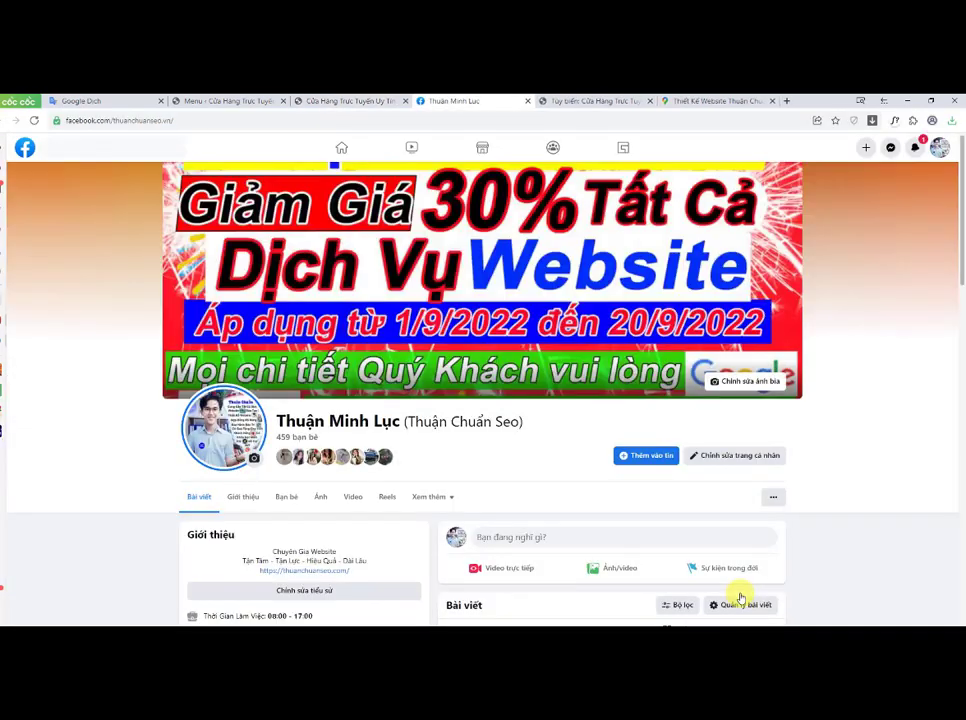
# Step: Return to the WordPress admin, open the Widgets screen and restore the invalid block in the WooCommerce Sidebar
pyautogui.scroll(-2, 600, 400)
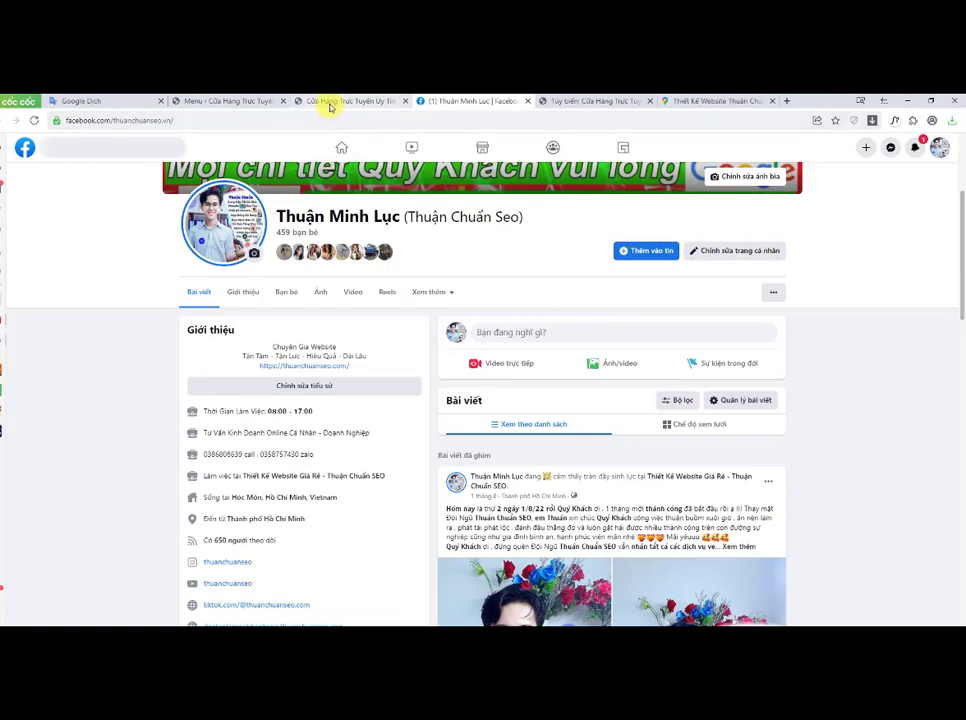
pyautogui.click(330, 101)
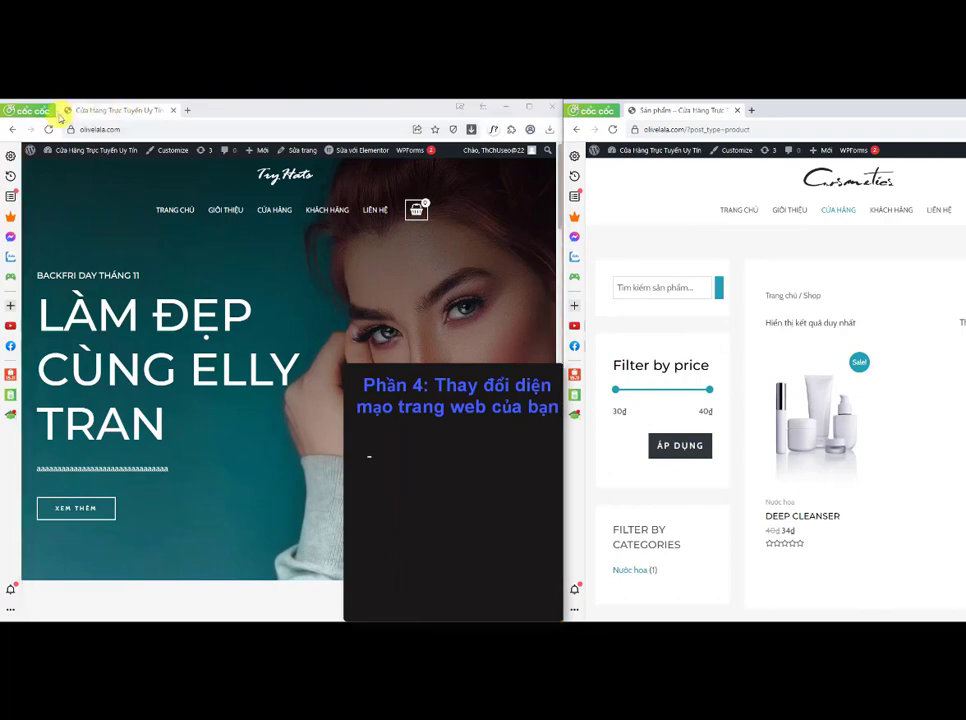
pyautogui.click(69, 151)
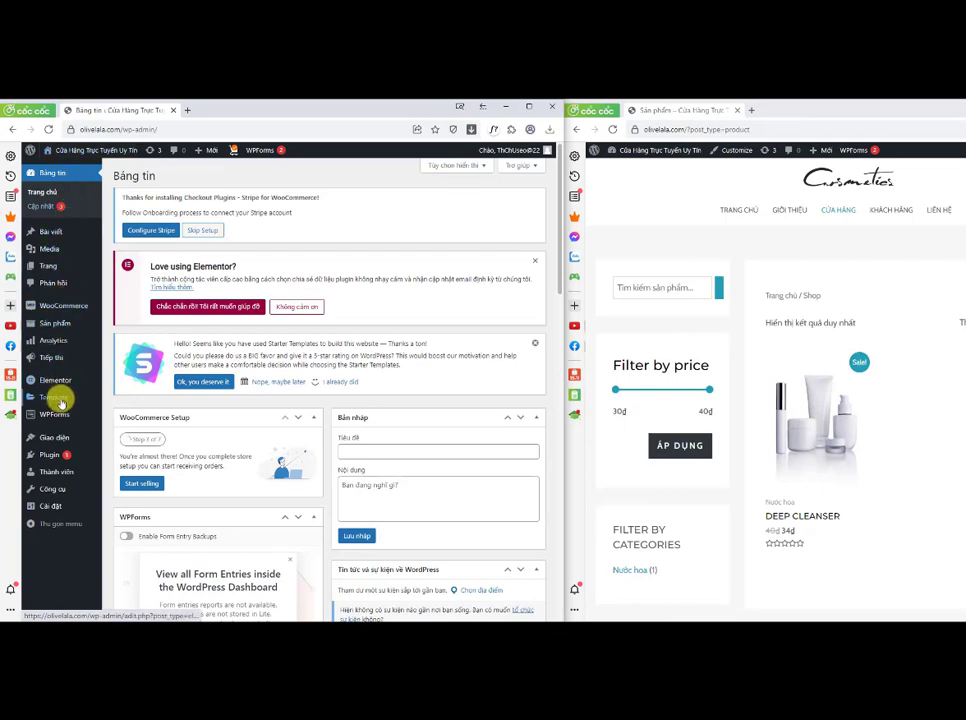
pyautogui.moveTo(61, 436)
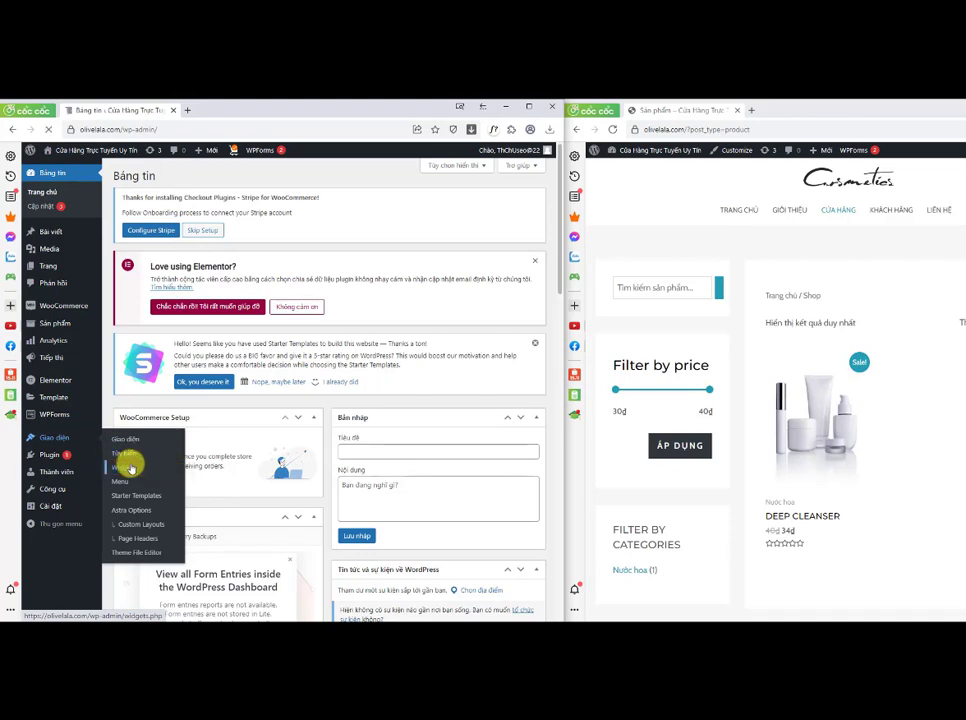
pyautogui.click(130, 467)
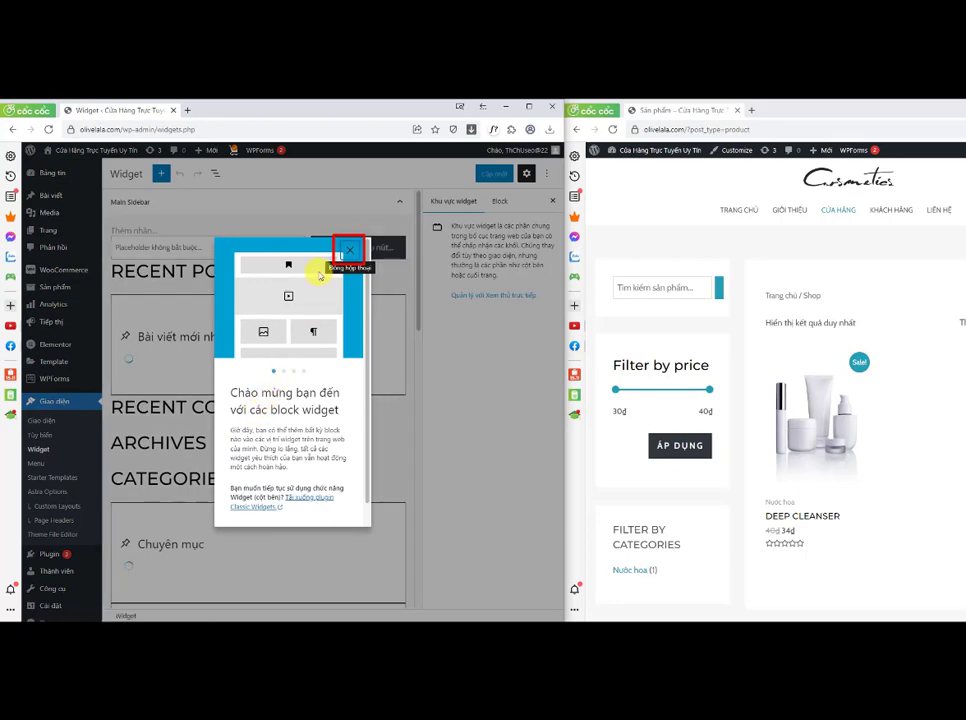
pyautogui.click(346, 245)
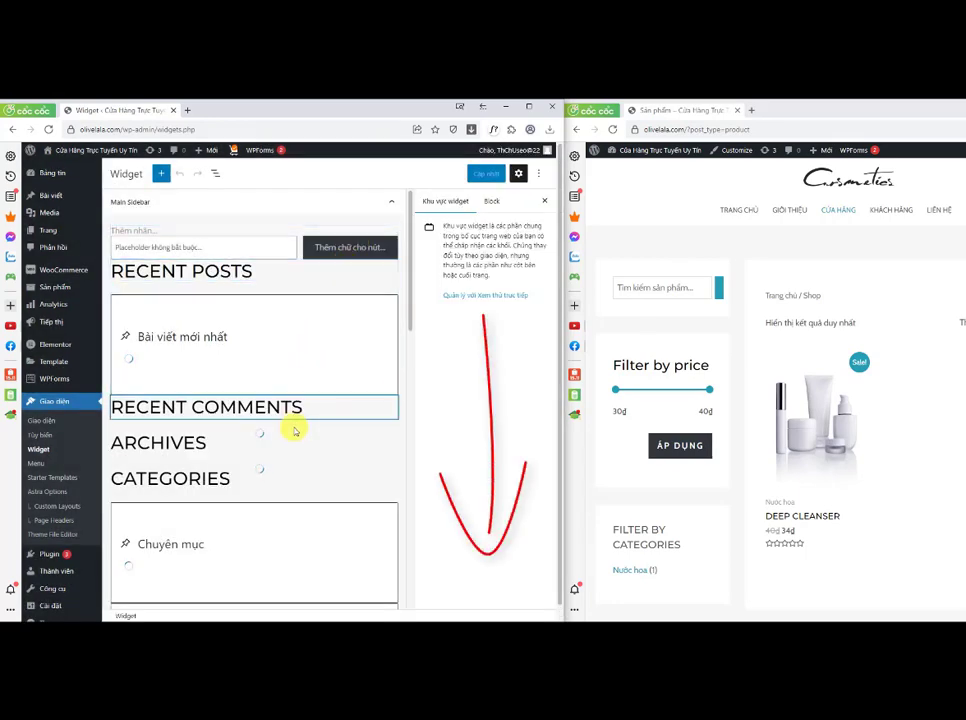
pyautogui.scroll(-1, 293, 433)
pyautogui.scroll(-5, 295, 433)
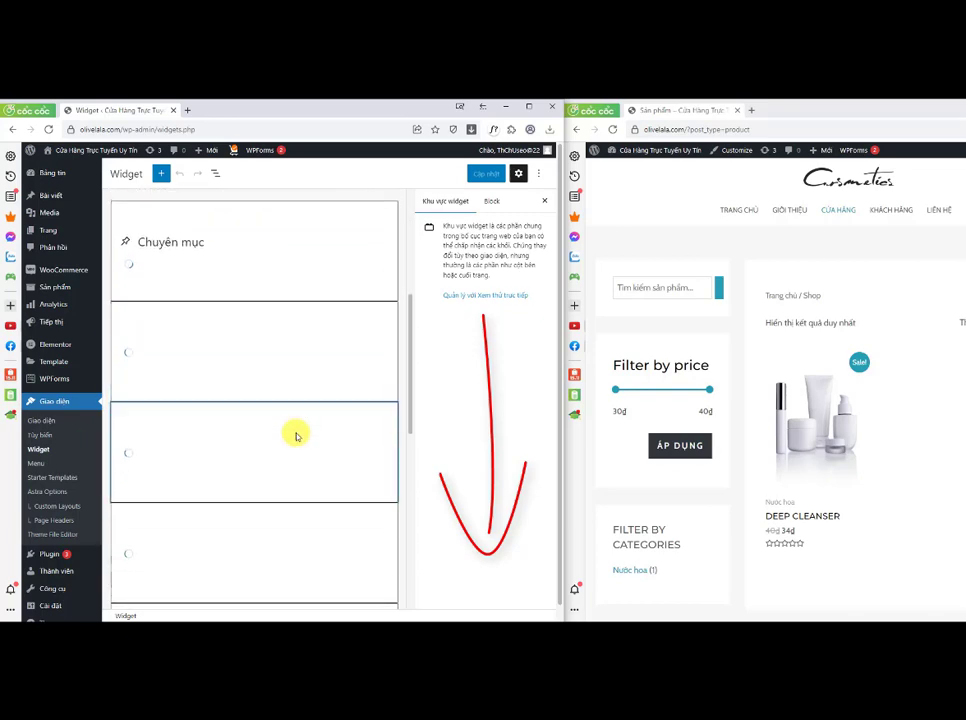
pyautogui.scroll(-3, 303, 424)
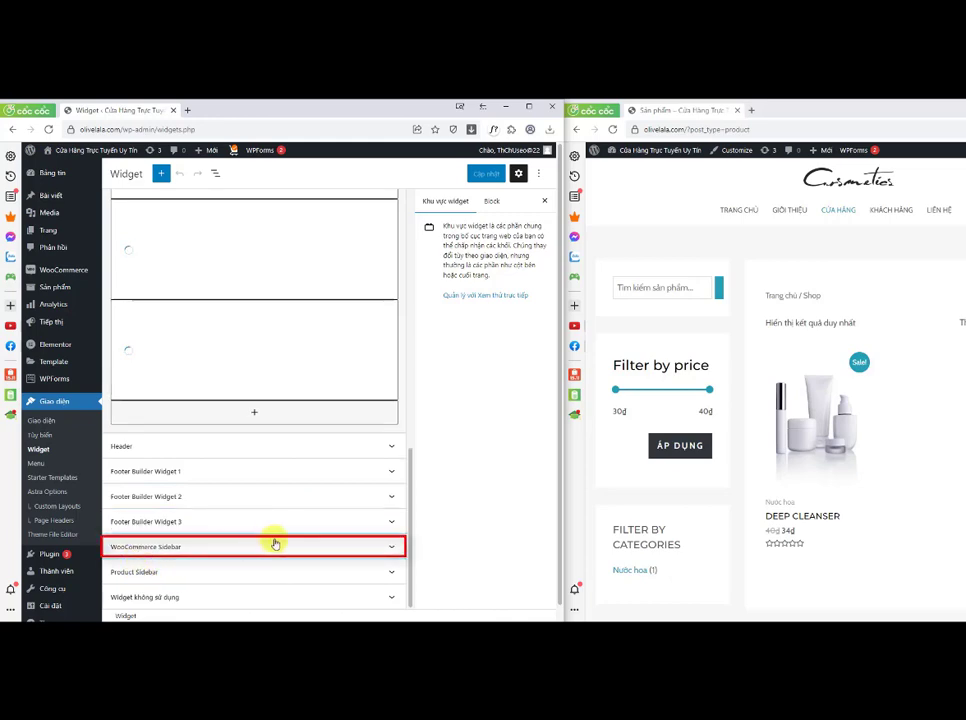
pyautogui.click(393, 548)
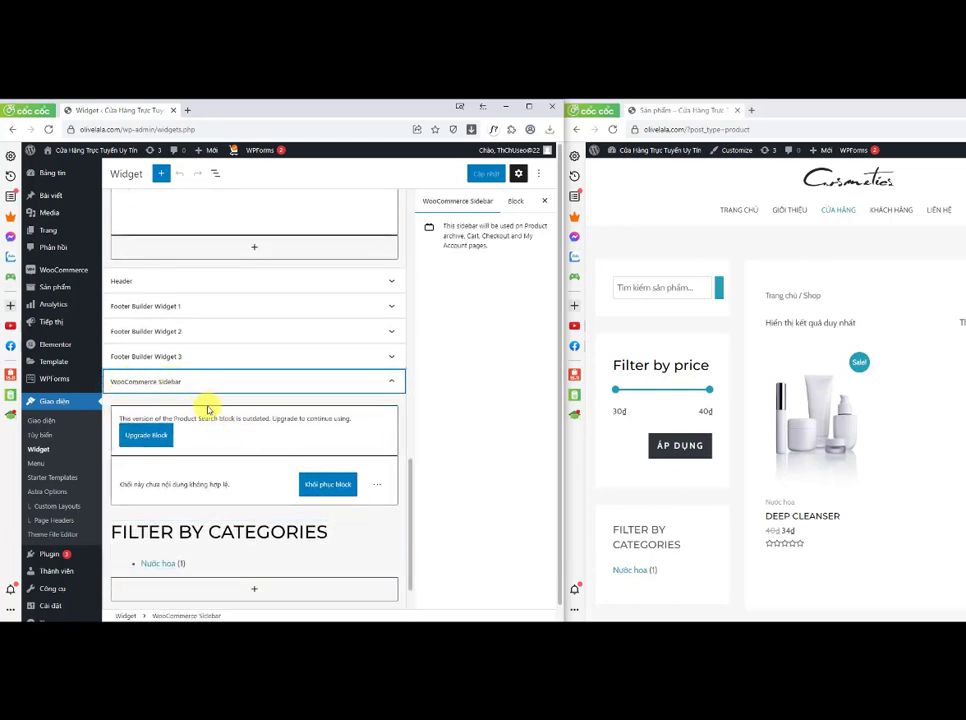
pyautogui.scroll(-1, 205, 416)
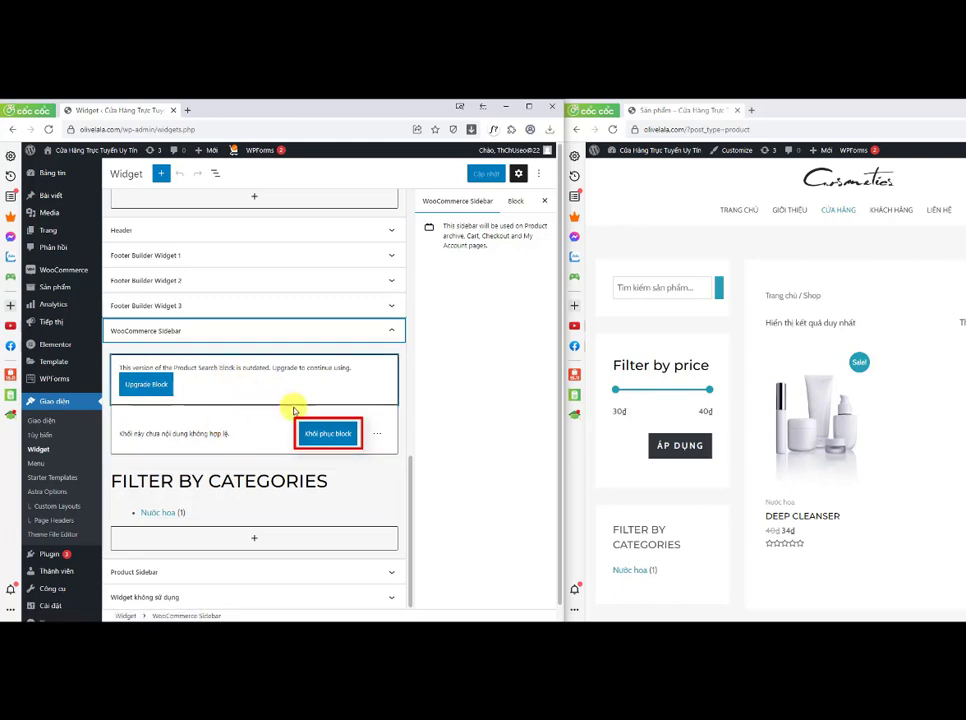
pyautogui.click(332, 433)
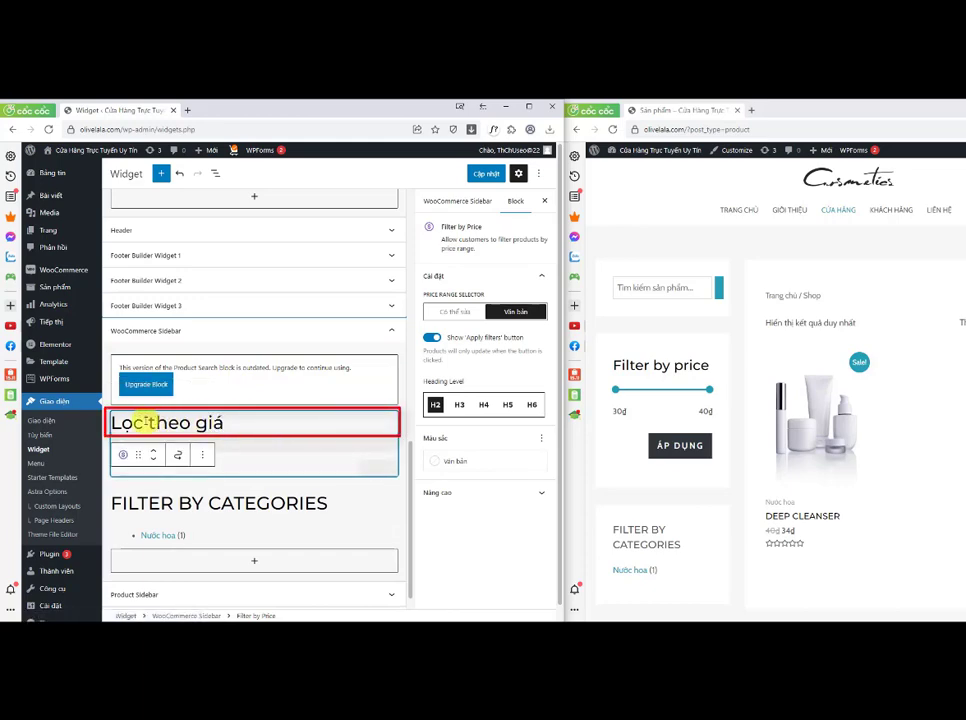
# Step: Rename the sidebar's FILTER BY CATEGORIES heading to DANH MỤC SẢN PHẨM
pyautogui.click(250, 420)
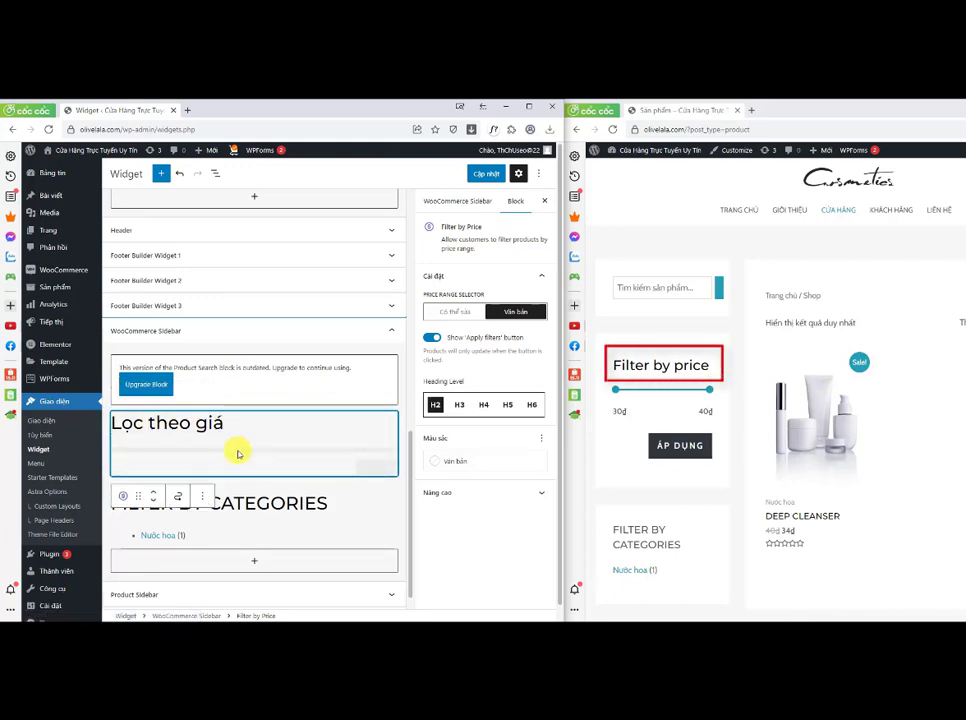
pyautogui.click(310, 490)
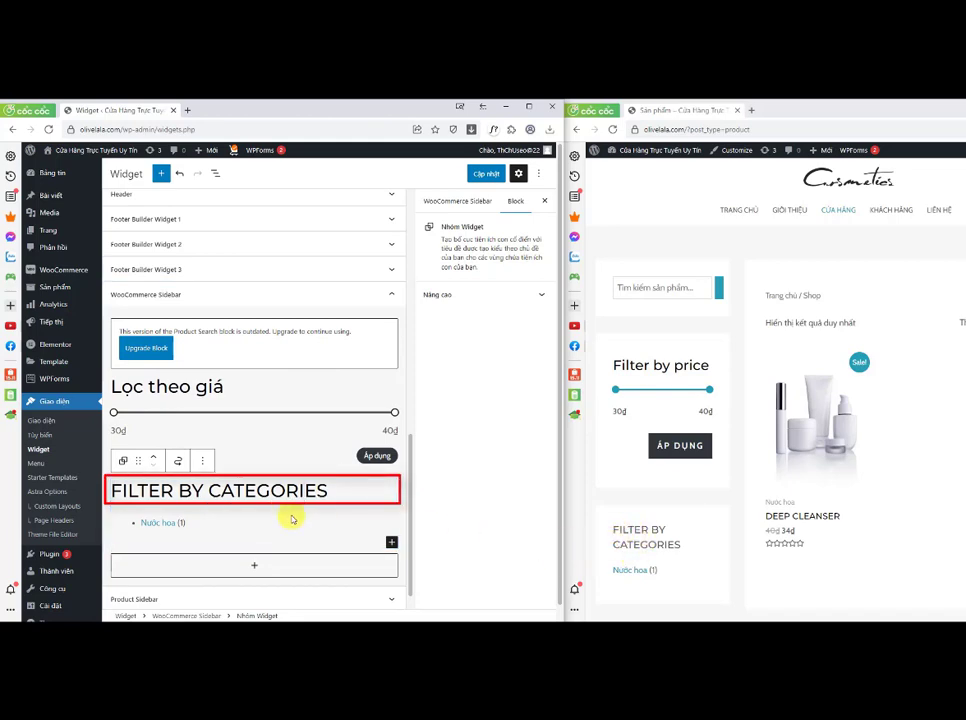
pyautogui.moveTo(328, 489); pyautogui.dragTo(110, 490)
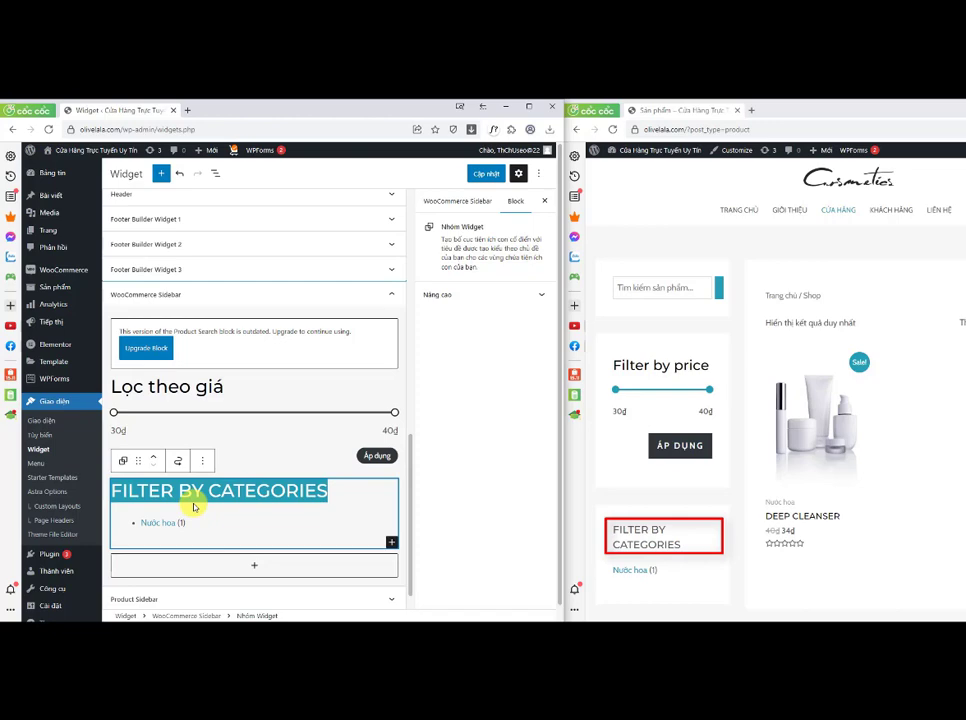
pyautogui.write('DANH')
pyautogui.press('BackSpace')
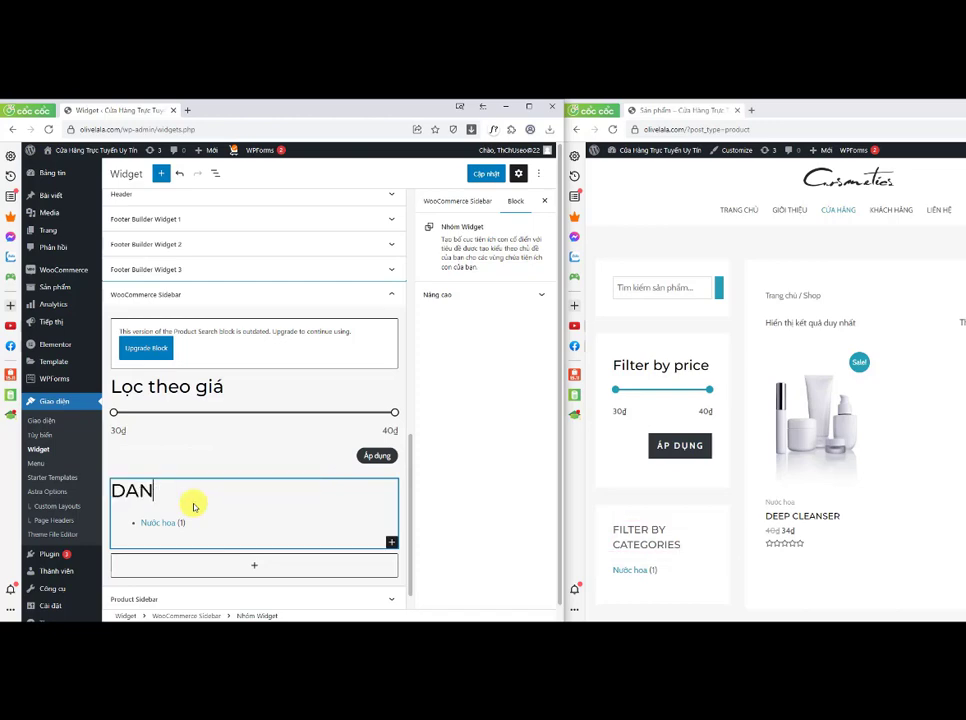
pyautogui.press('BackSpace')
pyautogui.press('BackSpace')
pyautogui.write('ANH MUC SẢN PHẨM')
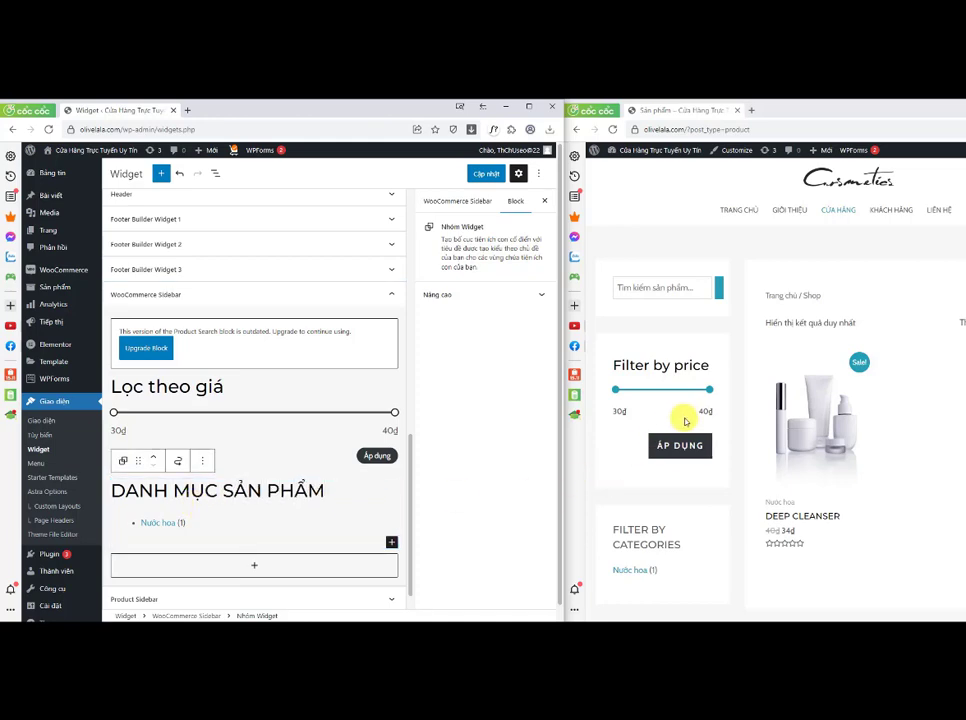
# Step: Save the widget changes and reload the storefront shop page to preview the sidebar
pyautogui.scroll(-3, 681, 420)
pyautogui.scroll(1, 673, 260)
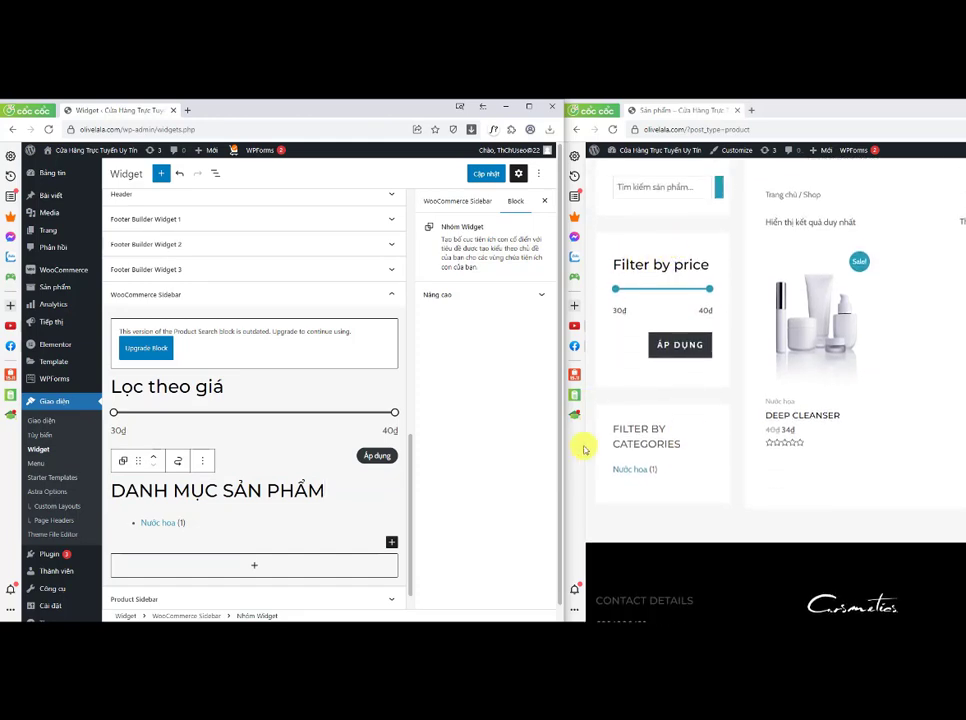
pyautogui.click(226, 387)
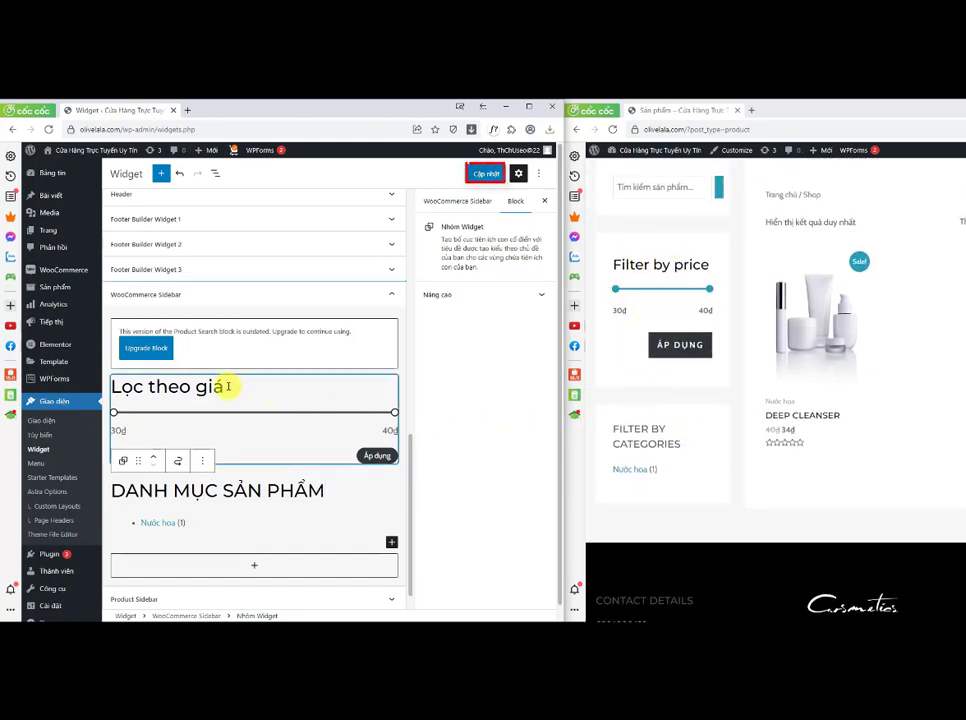
pyautogui.click(483, 174)
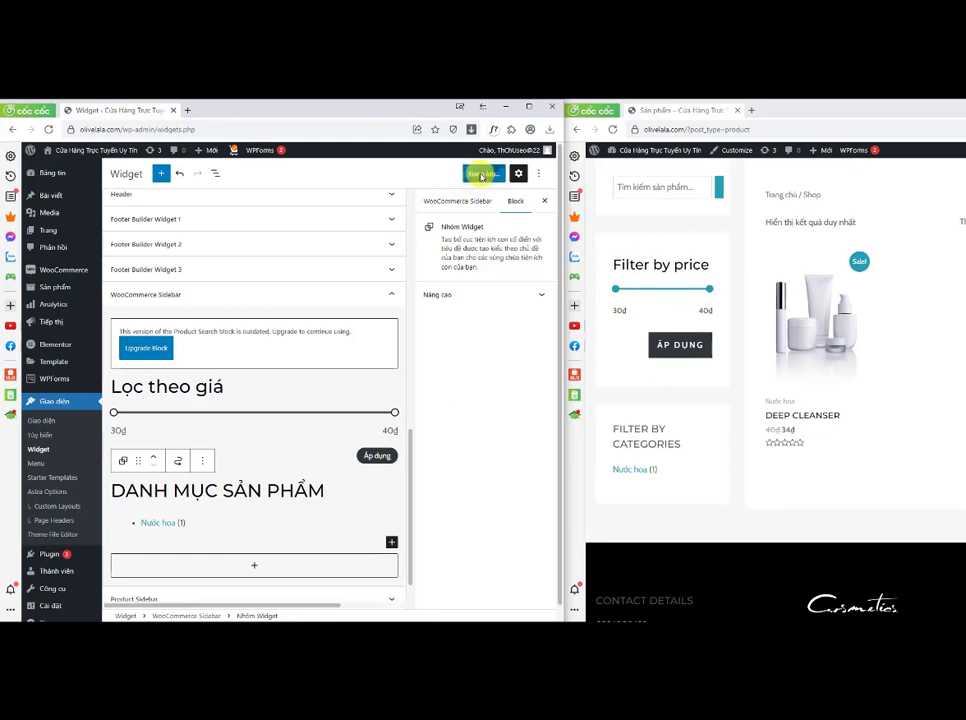
pyautogui.click(613, 128)
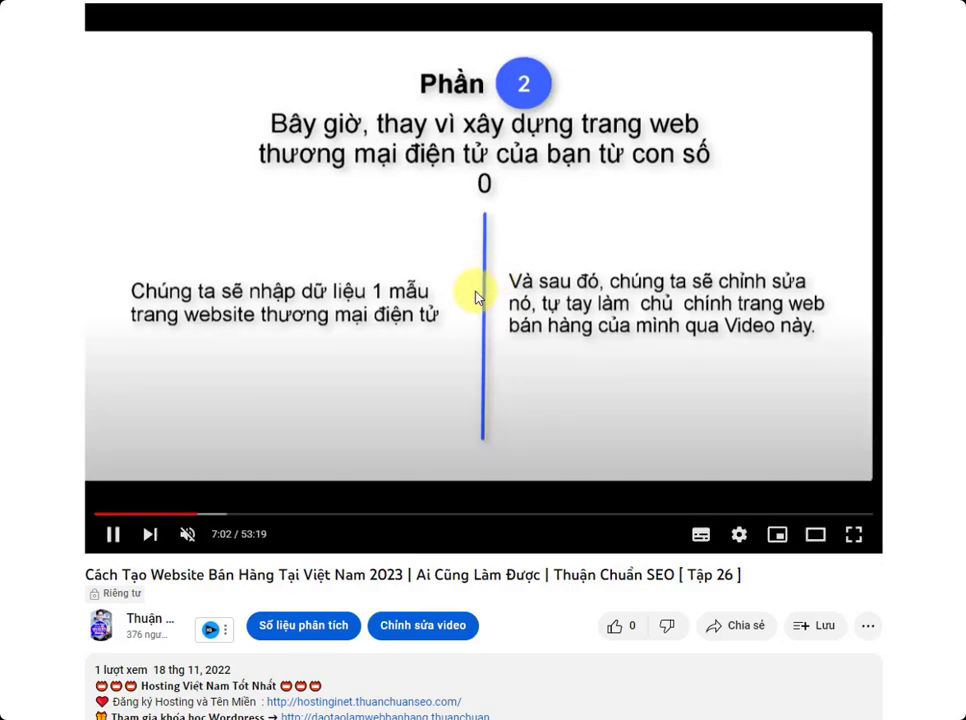
# Step: On the YouTube video page, scroll to the description and select the Đăng ký Hosting và Tên Miền line
pyautogui.click(476, 297)
pyautogui.scroll(-5, 474, 297)
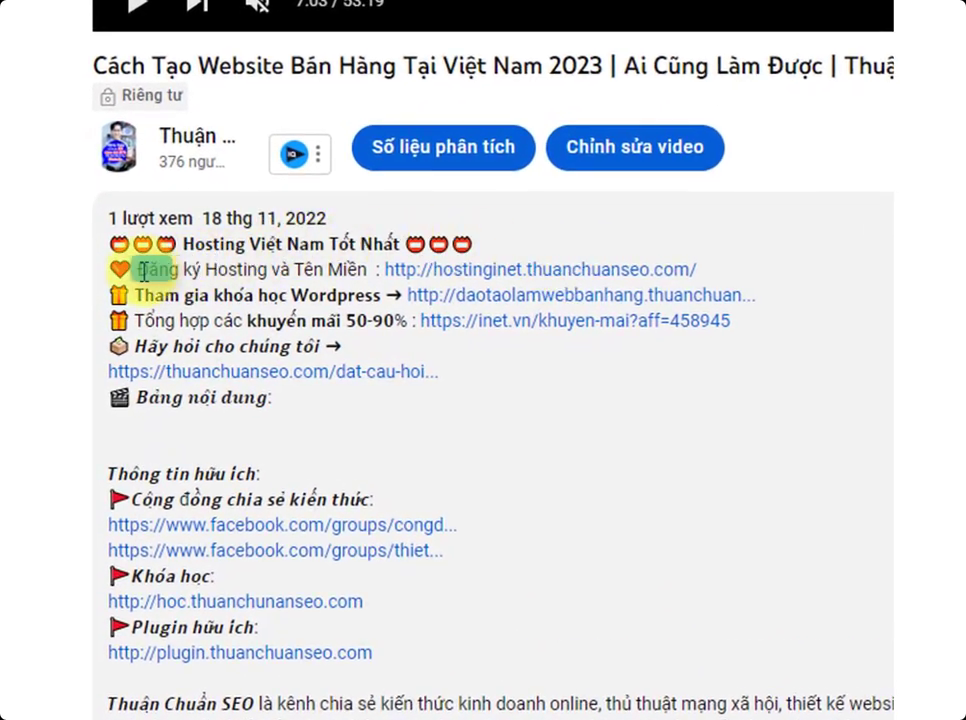
pyautogui.moveTo(140, 270); pyautogui.dragTo(520, 283)
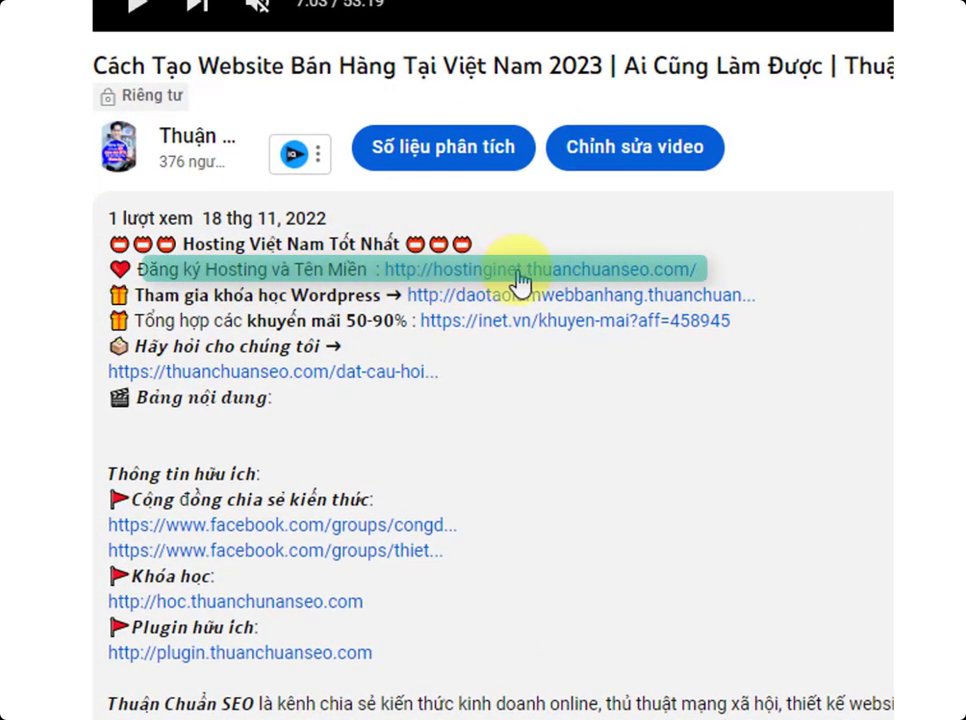